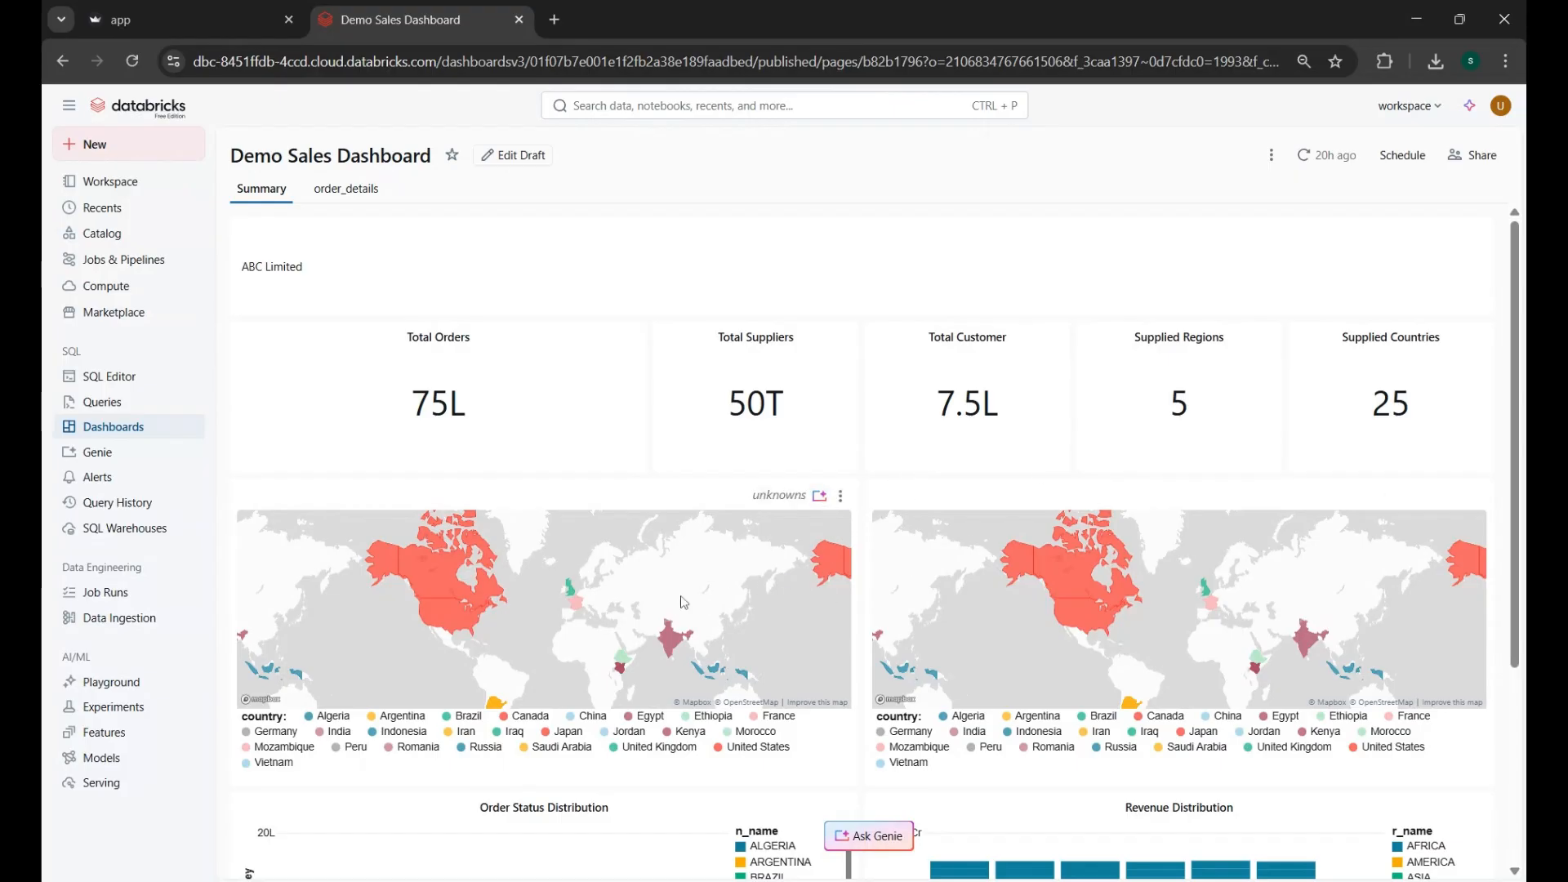
Step: Select India on the first country map to cross-filter the second map, and inspect the country's customer details
{"action": "left_click", "coordinate": [668, 648]}
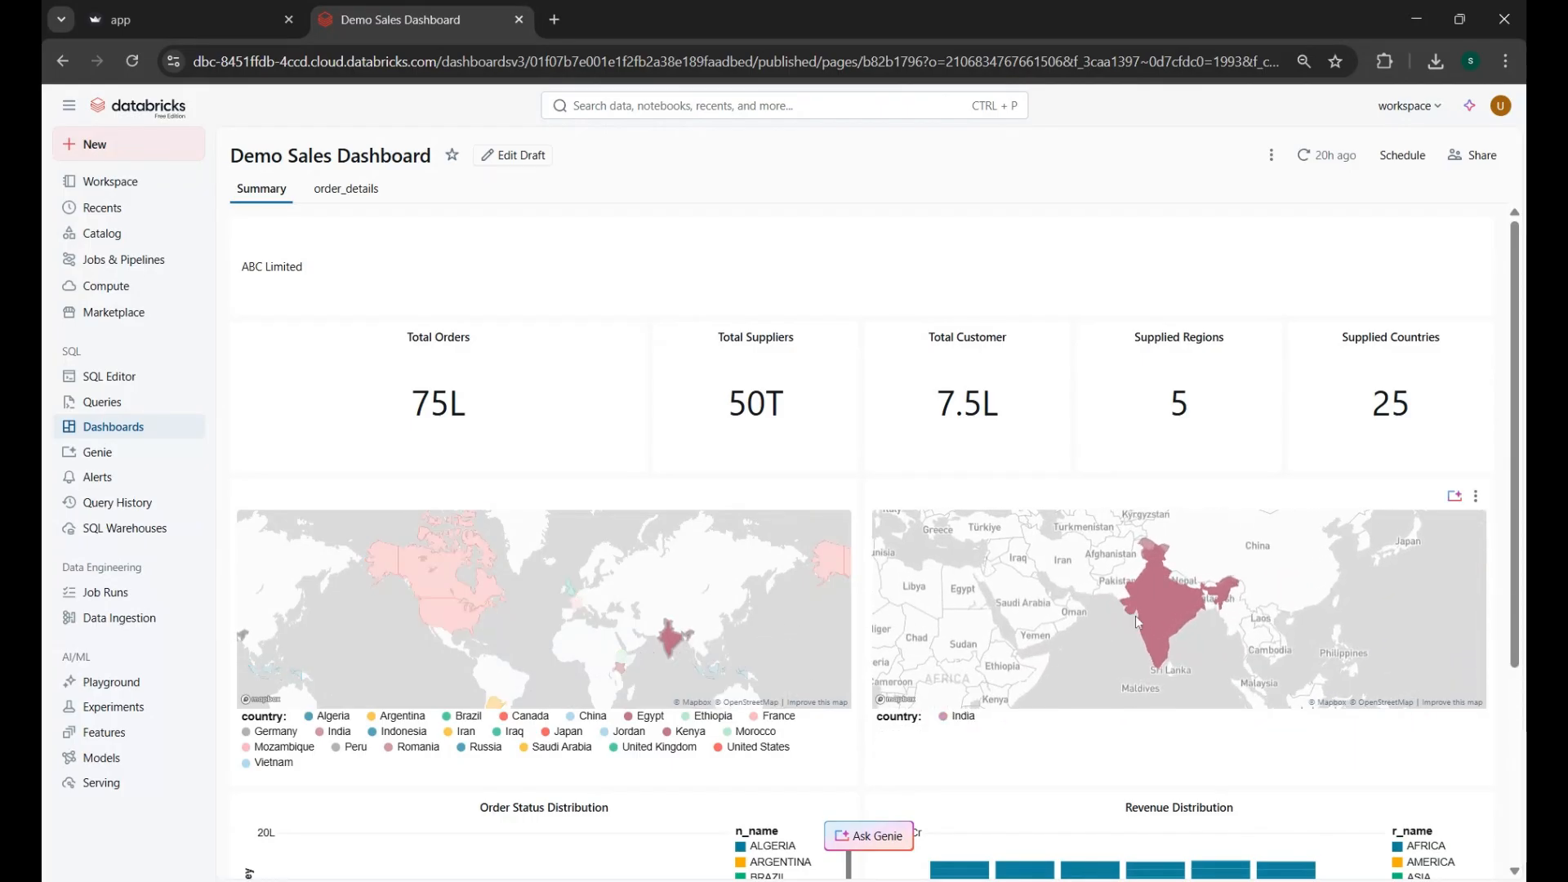
{"action": "mouse_move", "coordinate": [1159, 622]}
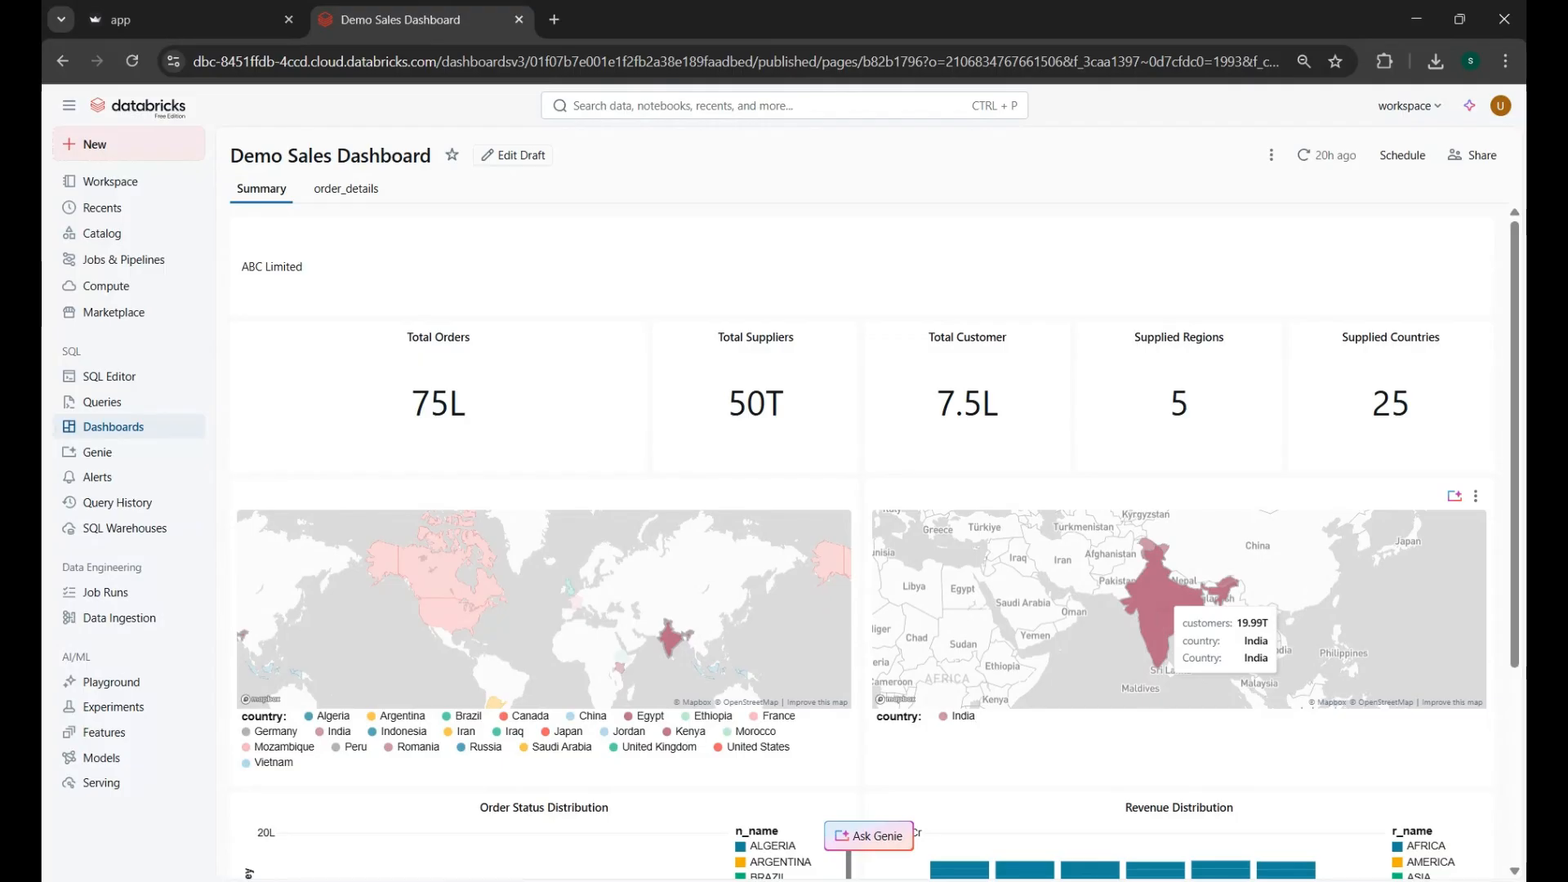
{"action": "mouse_move", "coordinate": [672, 650]}
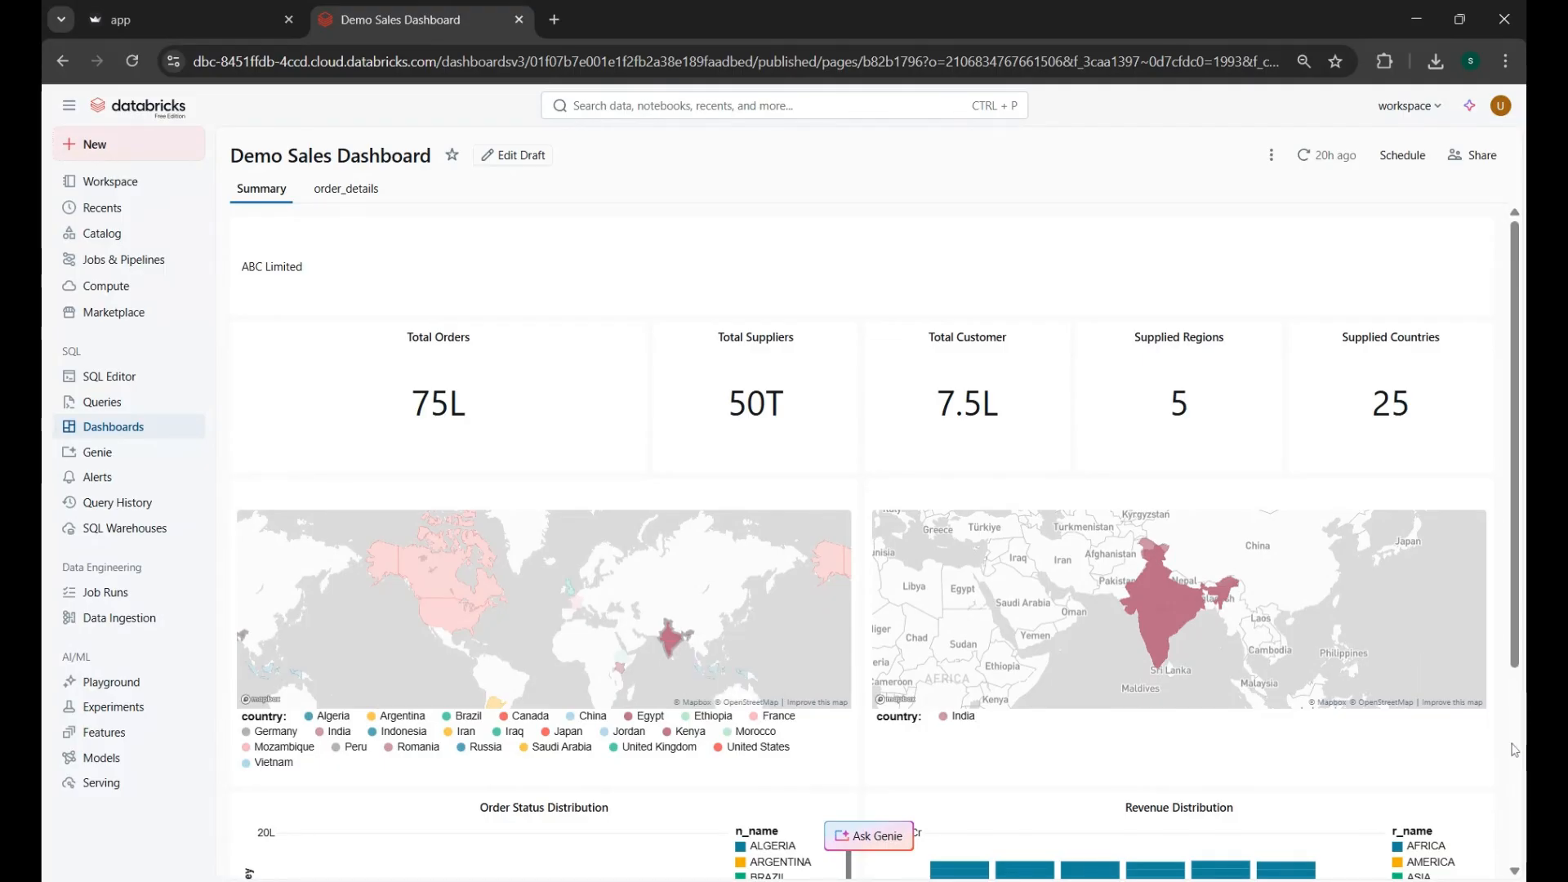
Step: Examine the Order Status Distribution and Revenue Distribution charts below the maps
{"action": "scroll", "coordinate": [1513, 749], "scroll_direction": "down", "scroll_amount": 4}
{"action": "mouse_move", "coordinate": [964, 707]}
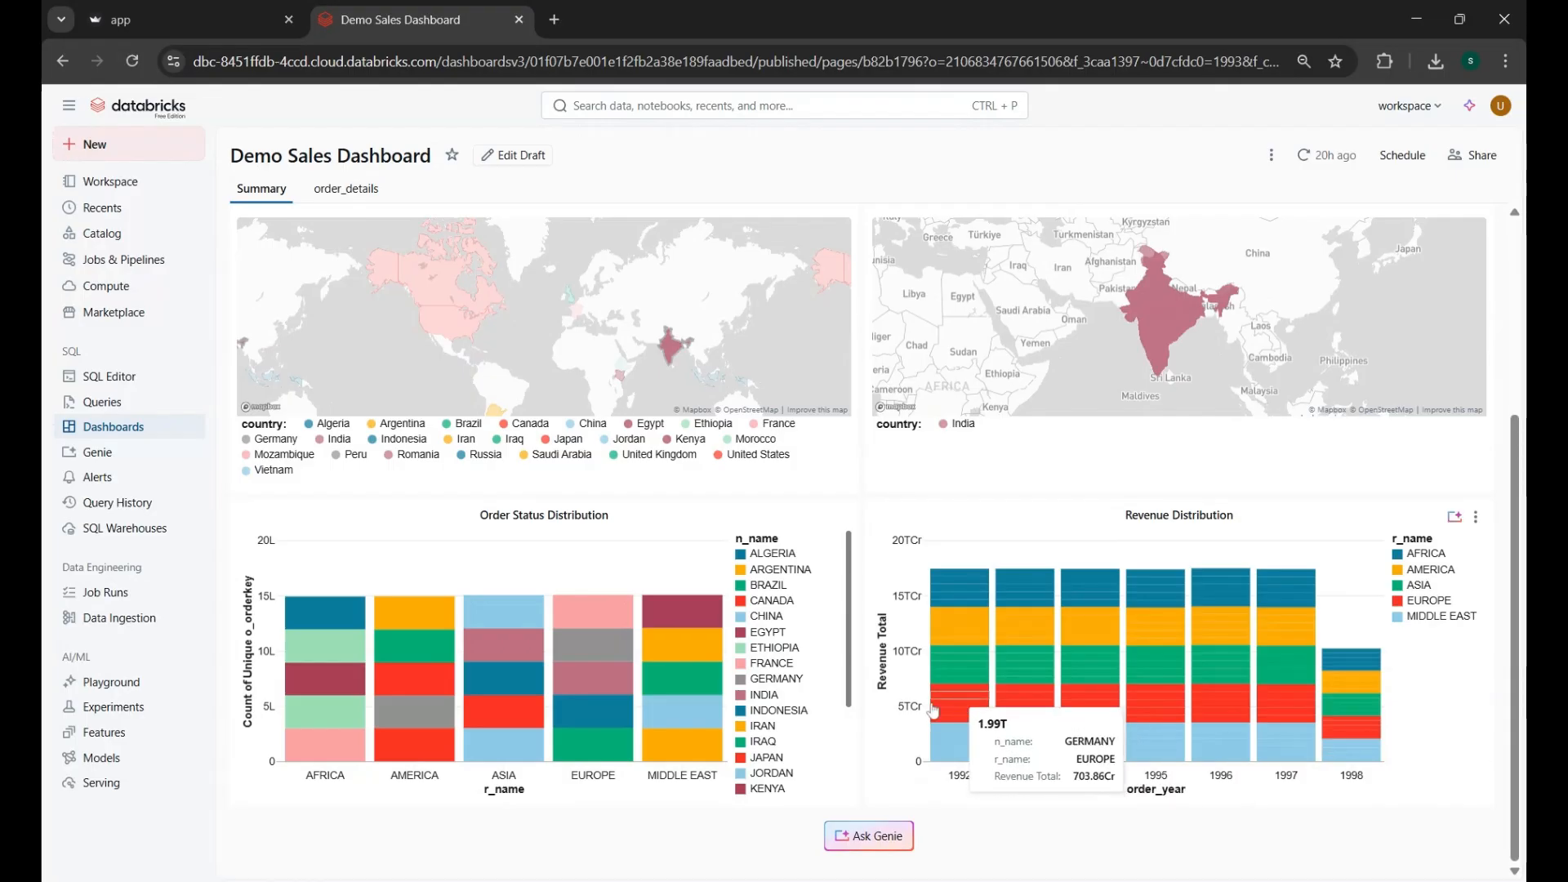
{"action": "mouse_move", "coordinate": [546, 670]}
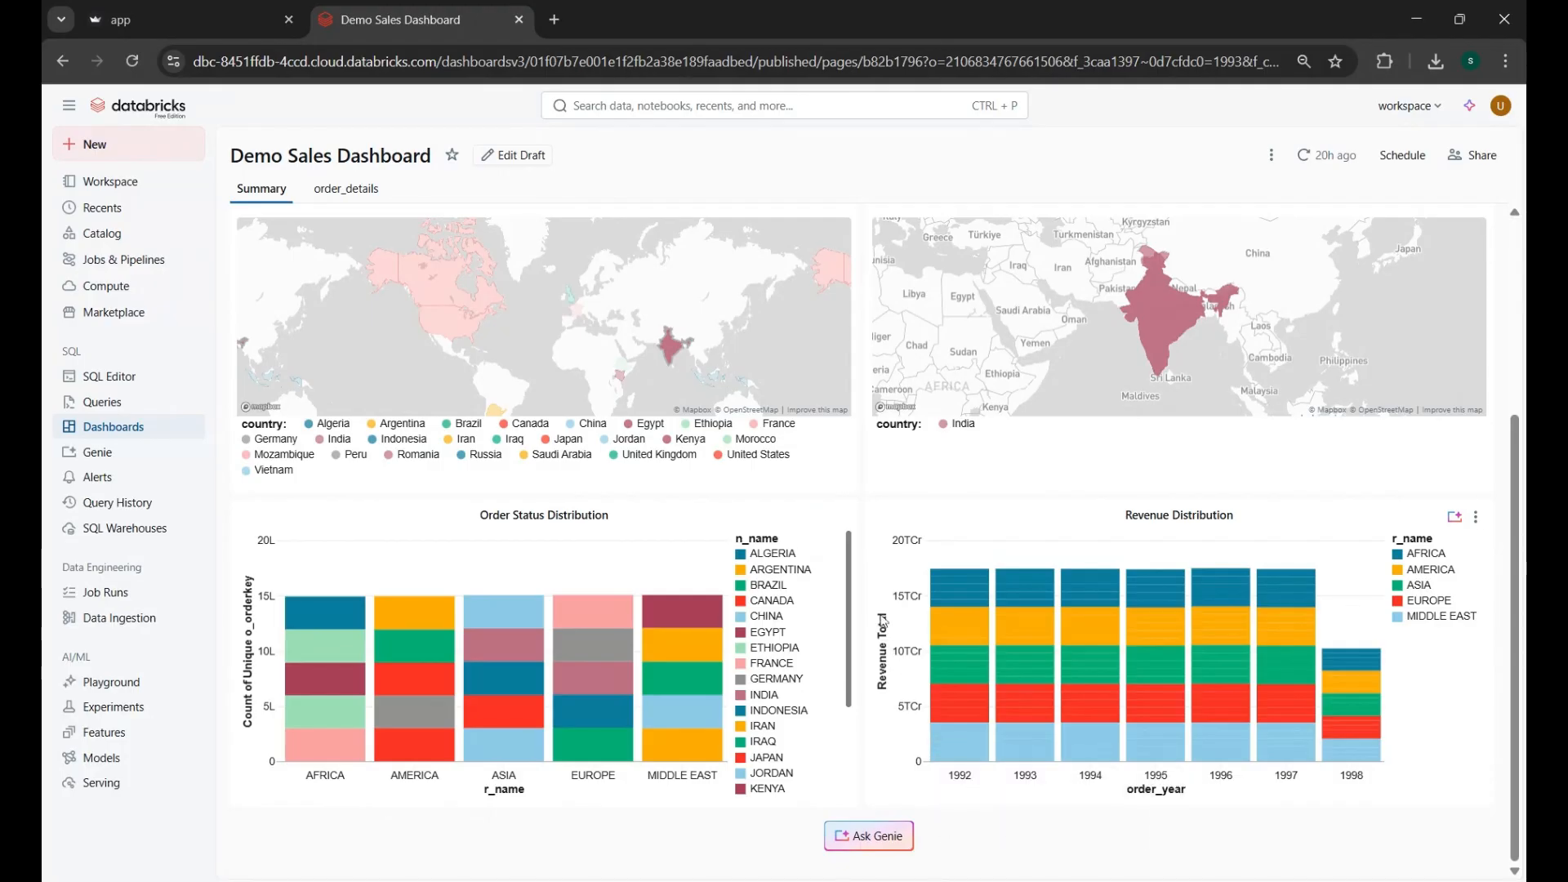
{"action": "mouse_move", "coordinate": [971, 744]}
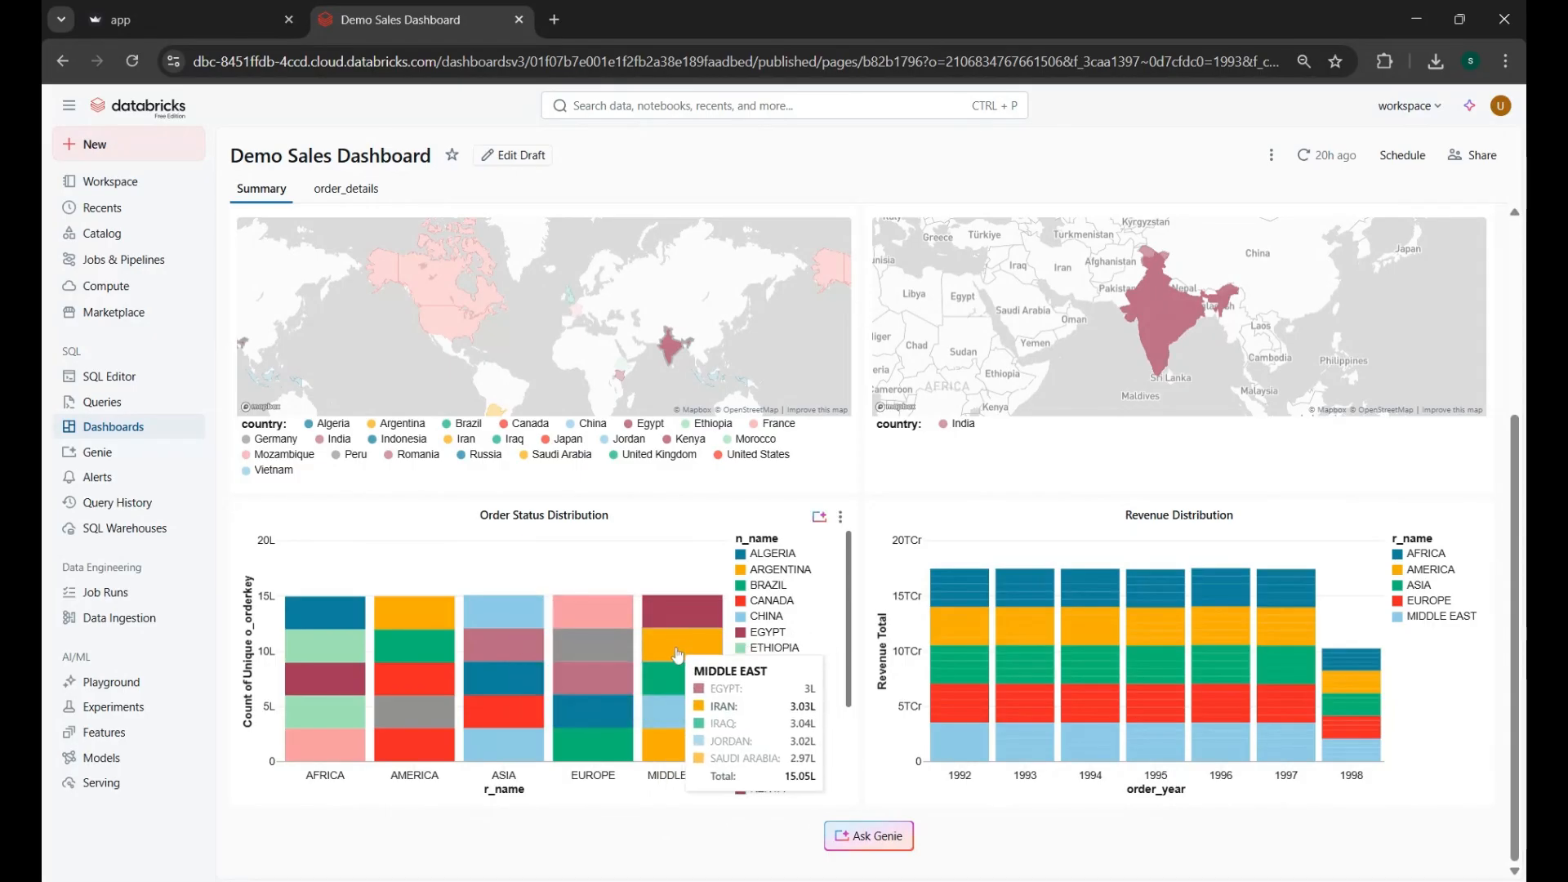
Step: Drill from the India segment of the ASIA bar in Order Status Distribution to the order_details page
{"action": "right_click", "coordinate": [684, 652]}
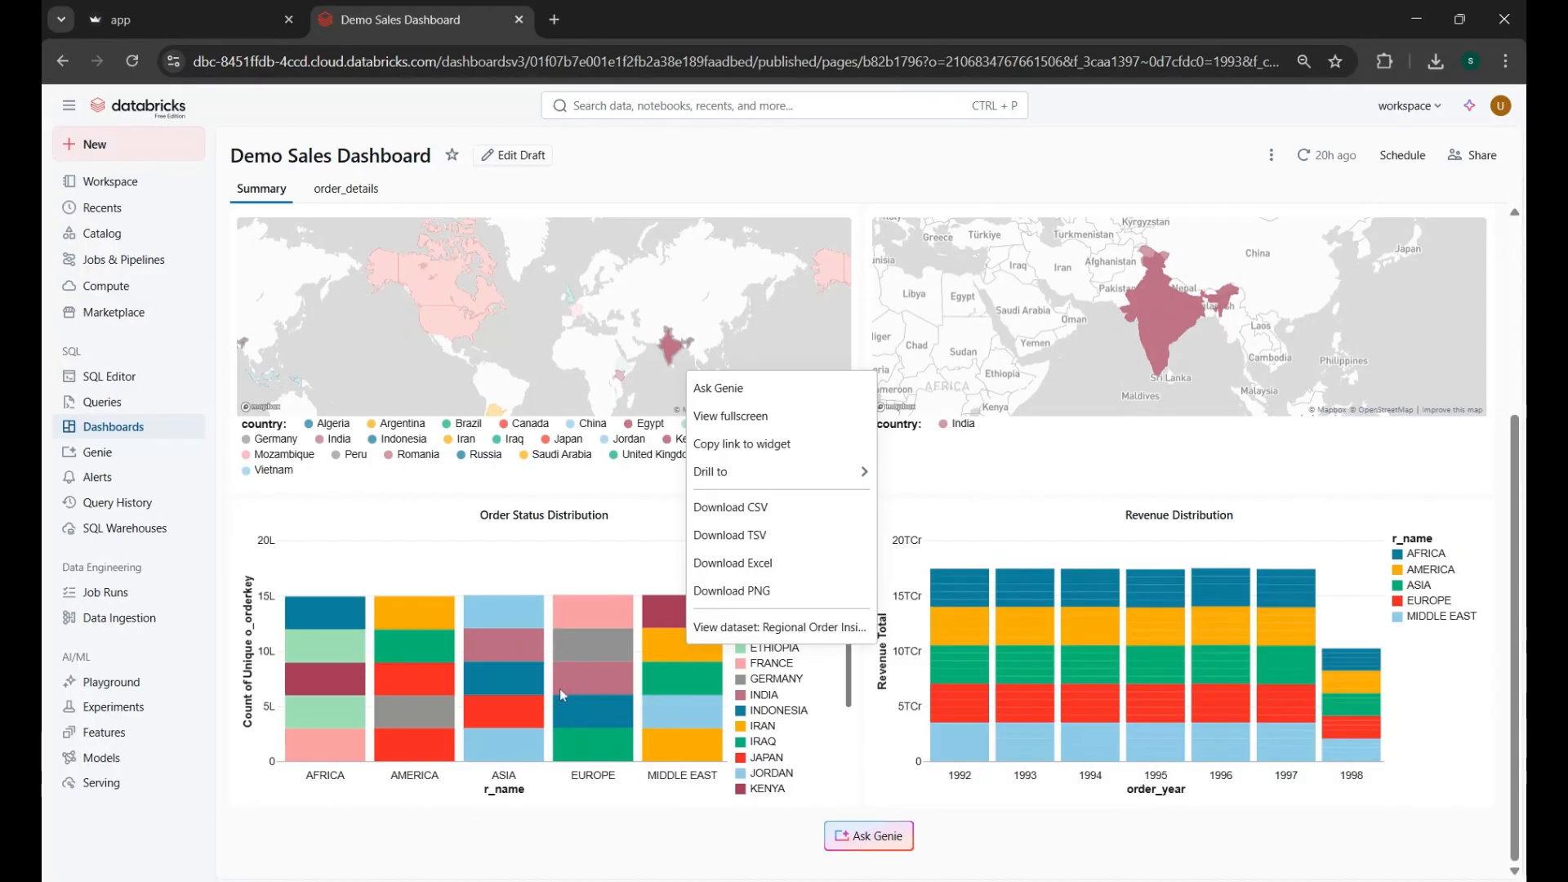
{"action": "left_click", "coordinate": [504, 659]}
{"action": "mouse_move", "coordinate": [505, 684]}
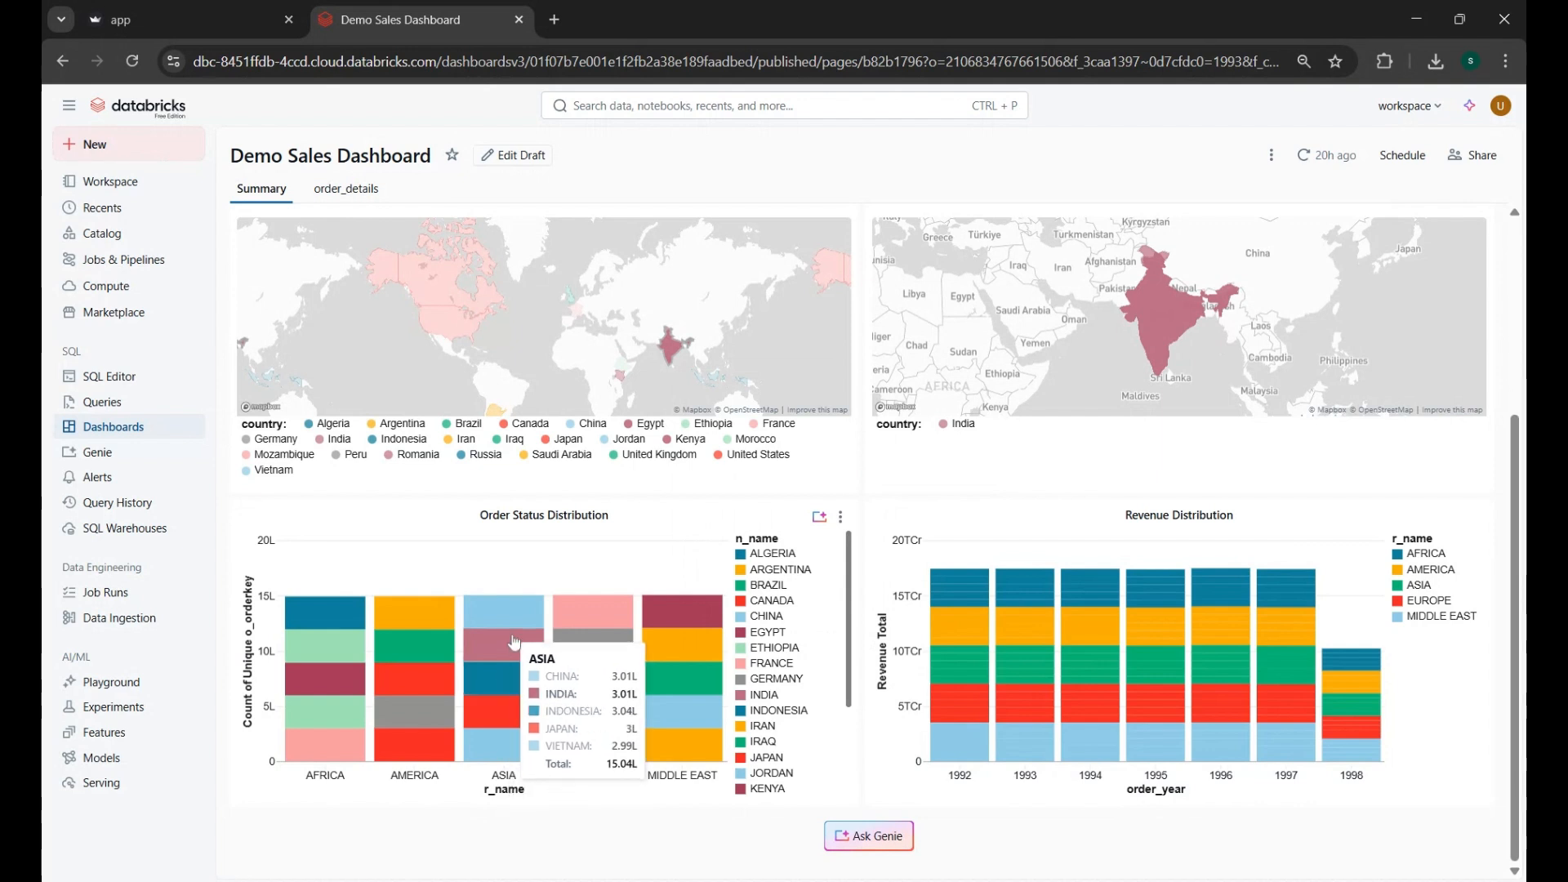
{"action": "right_click", "coordinate": [513, 642]}
{"action": "mouse_move", "coordinate": [665, 462]}
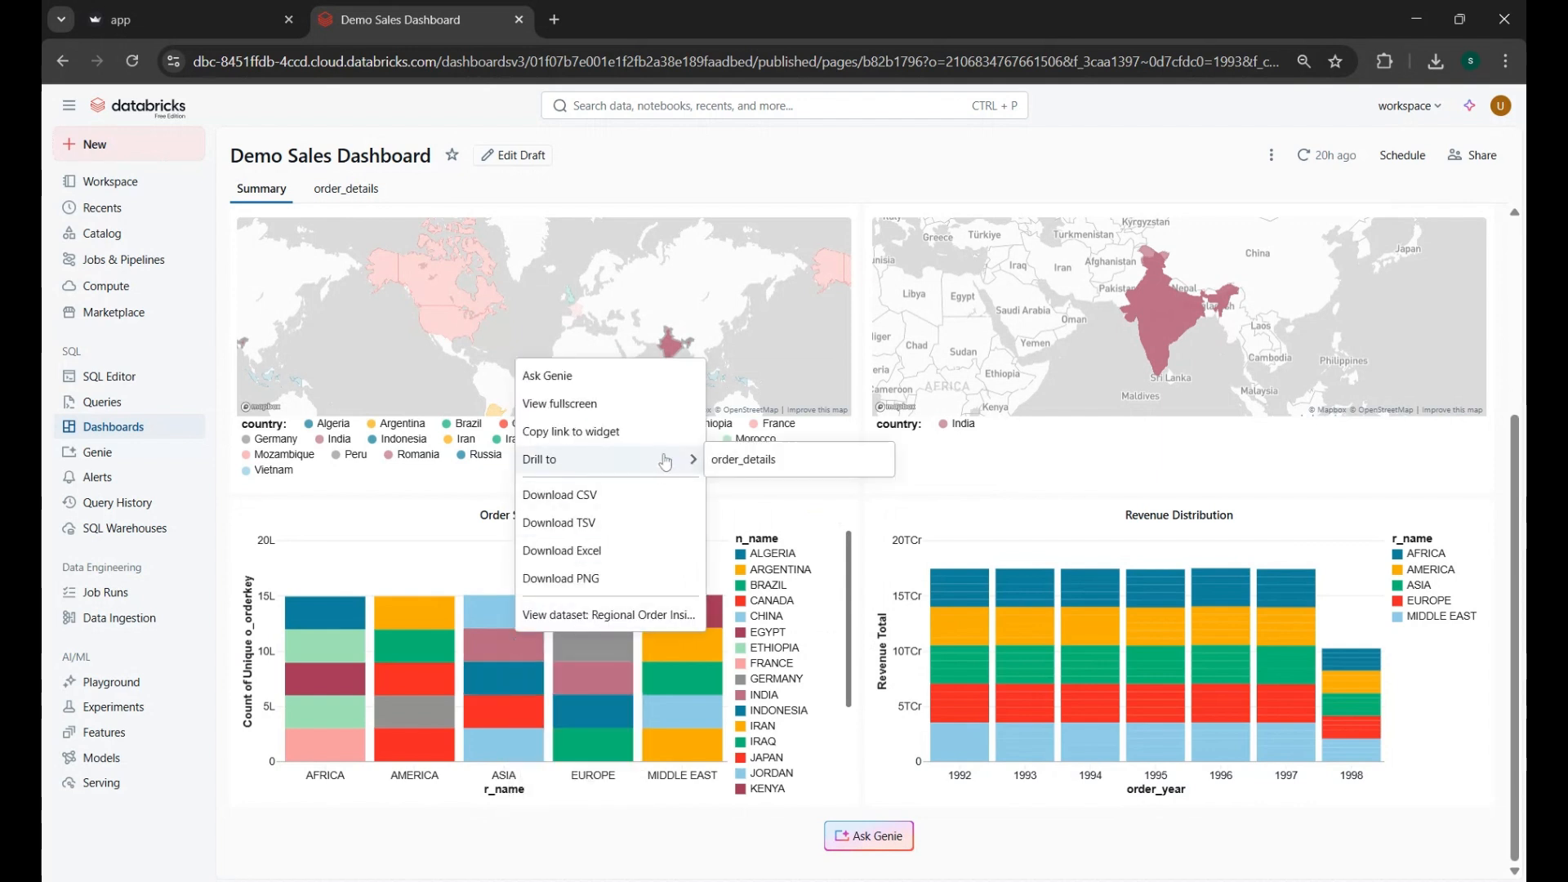
{"action": "left_click", "coordinate": [739, 459]}
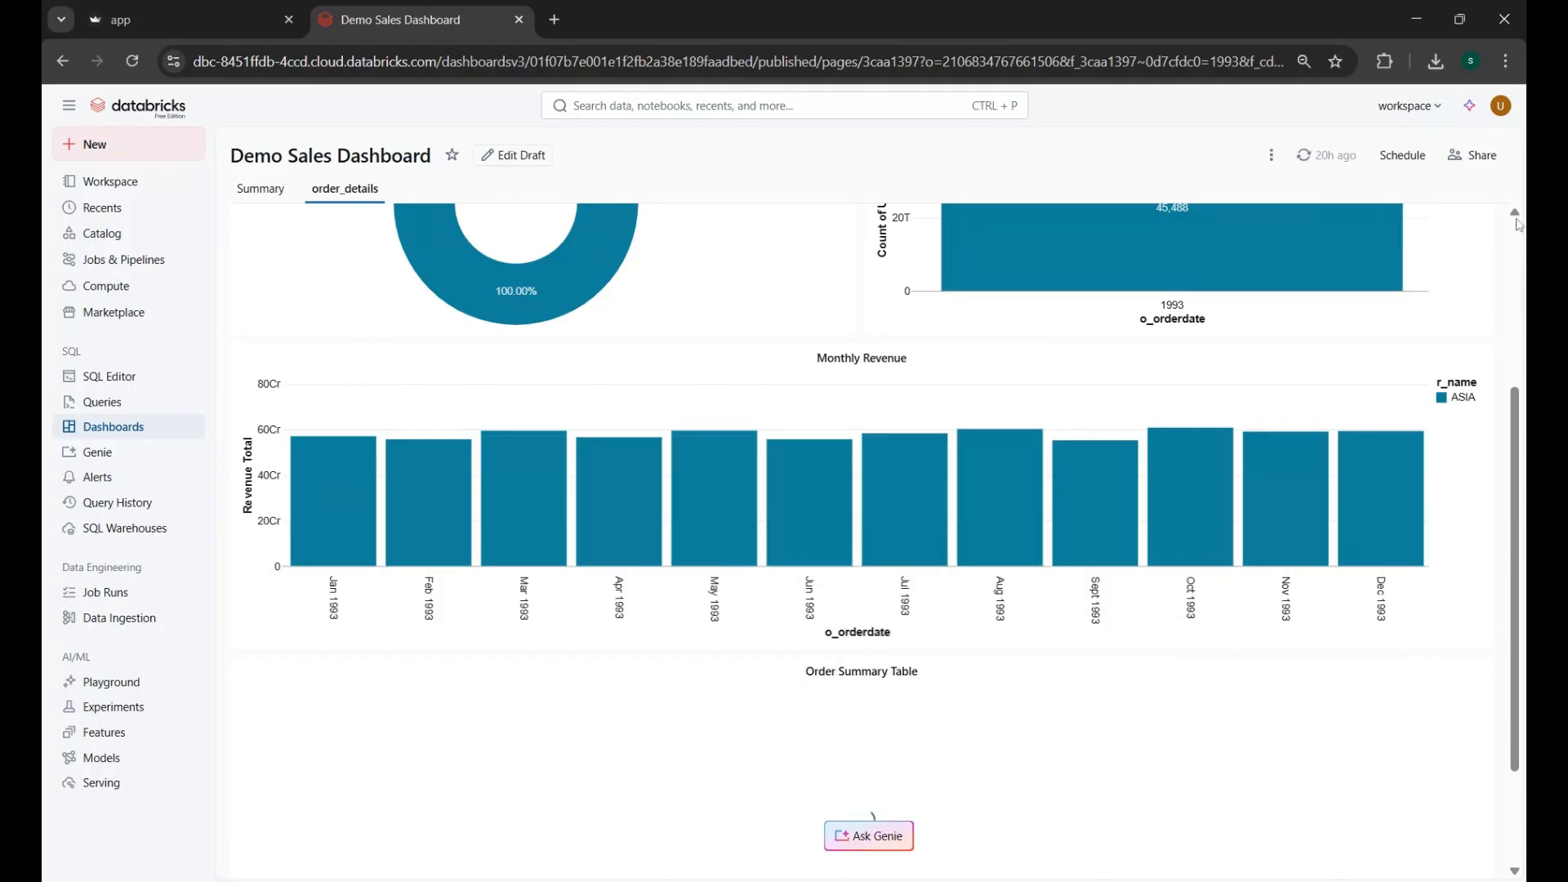
Step: Review the drilled order_details page, from its region, nation and year filters down to the Order Summary Table
{"action": "scroll", "coordinate": [1519, 237], "scroll_direction": "up", "scroll_amount": 4}
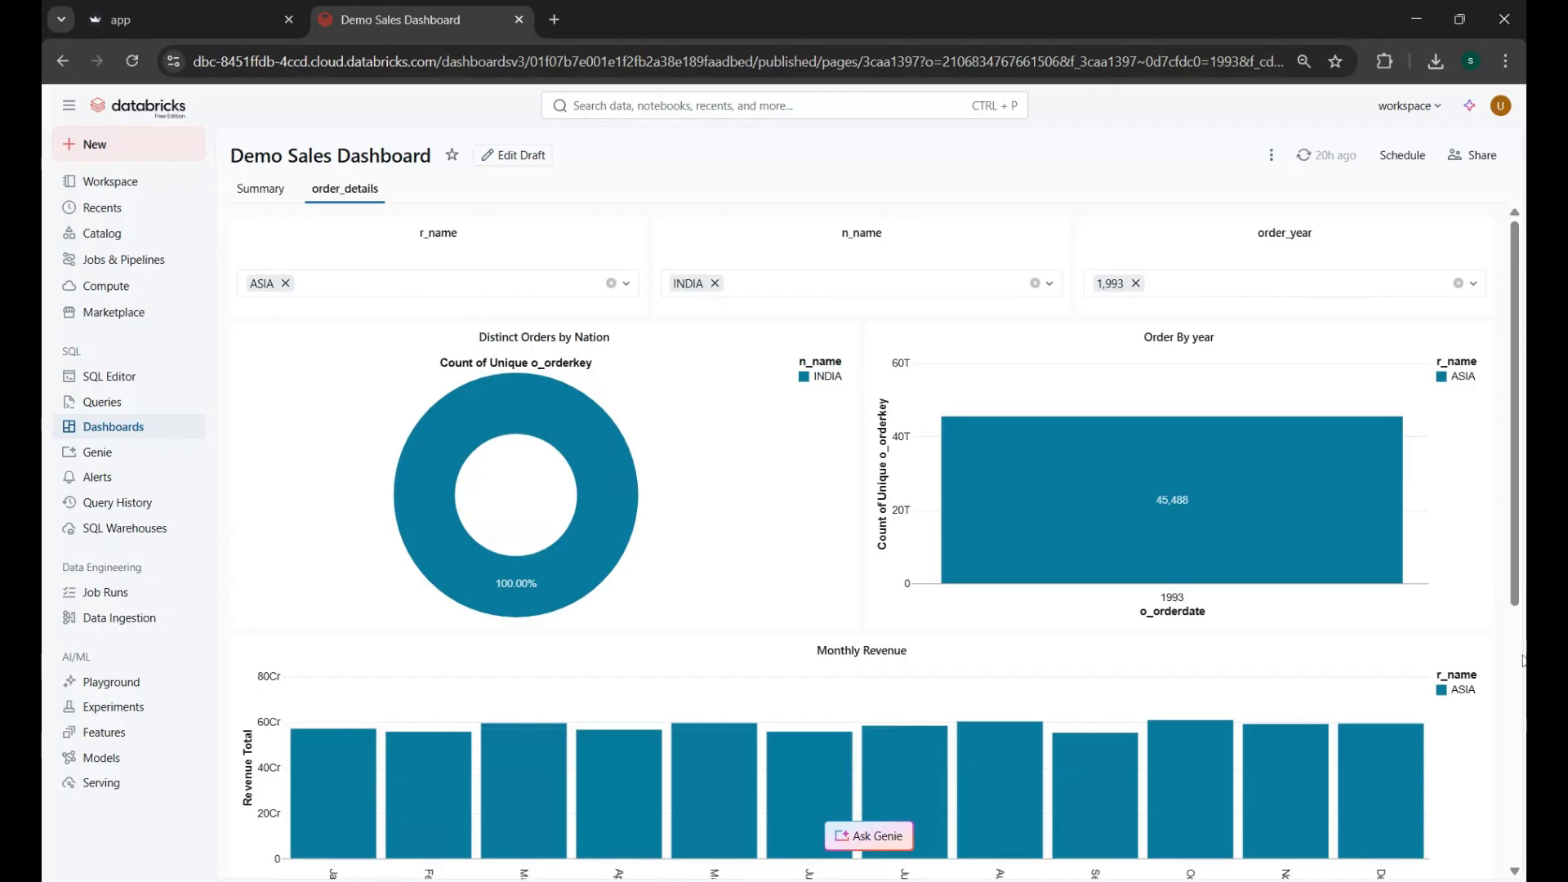
{"action": "scroll", "coordinate": [1520, 683], "scroll_direction": "down", "scroll_amount": 5}
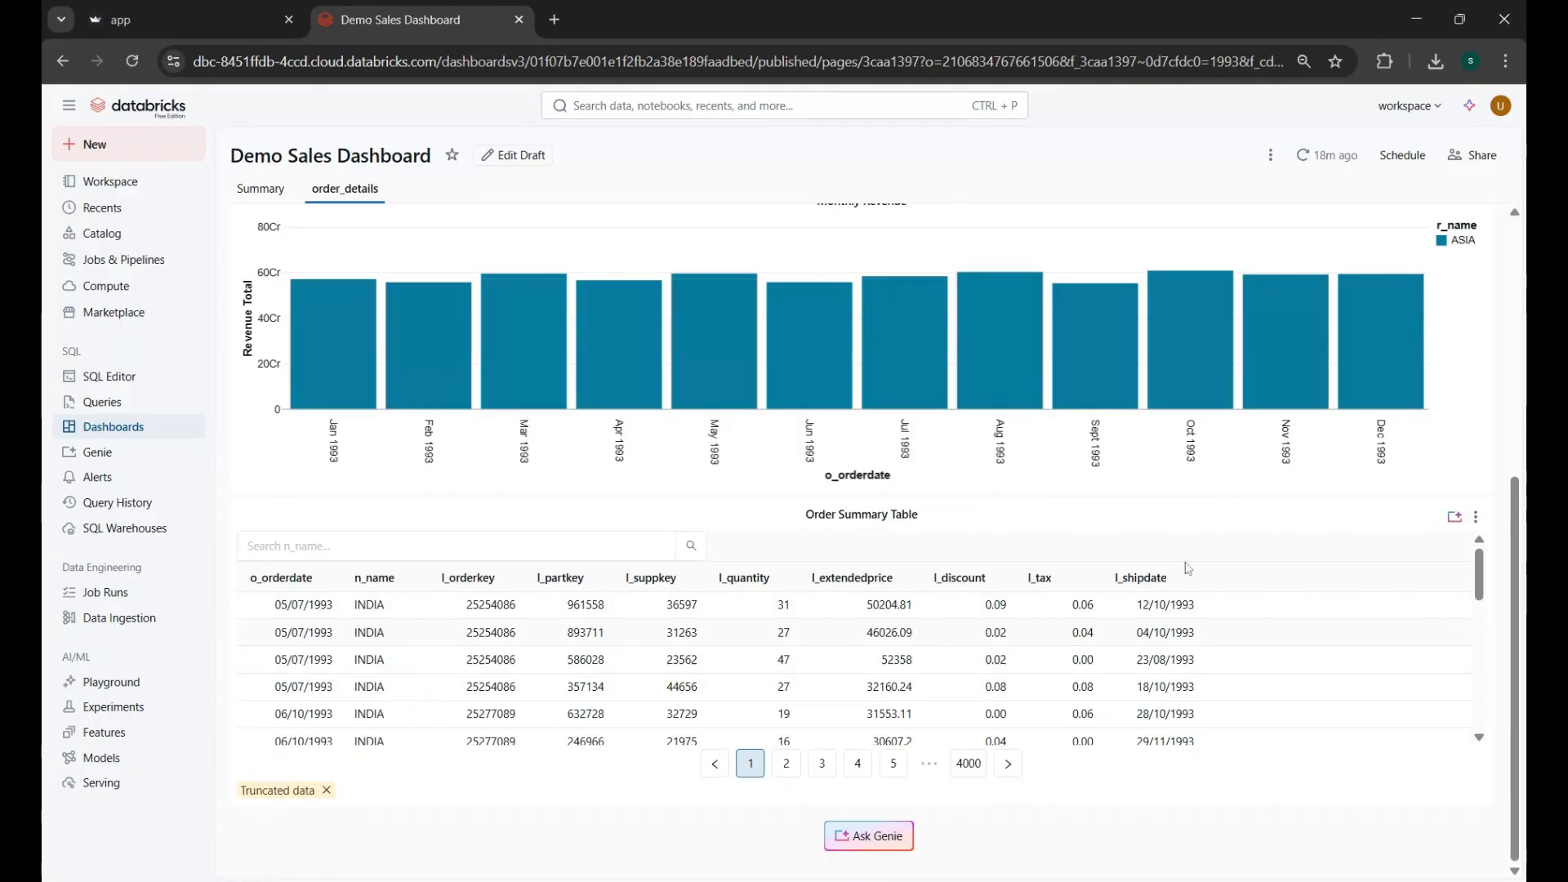
{"action": "scroll", "coordinate": [1521, 246], "scroll_direction": "up", "scroll_amount": 5}
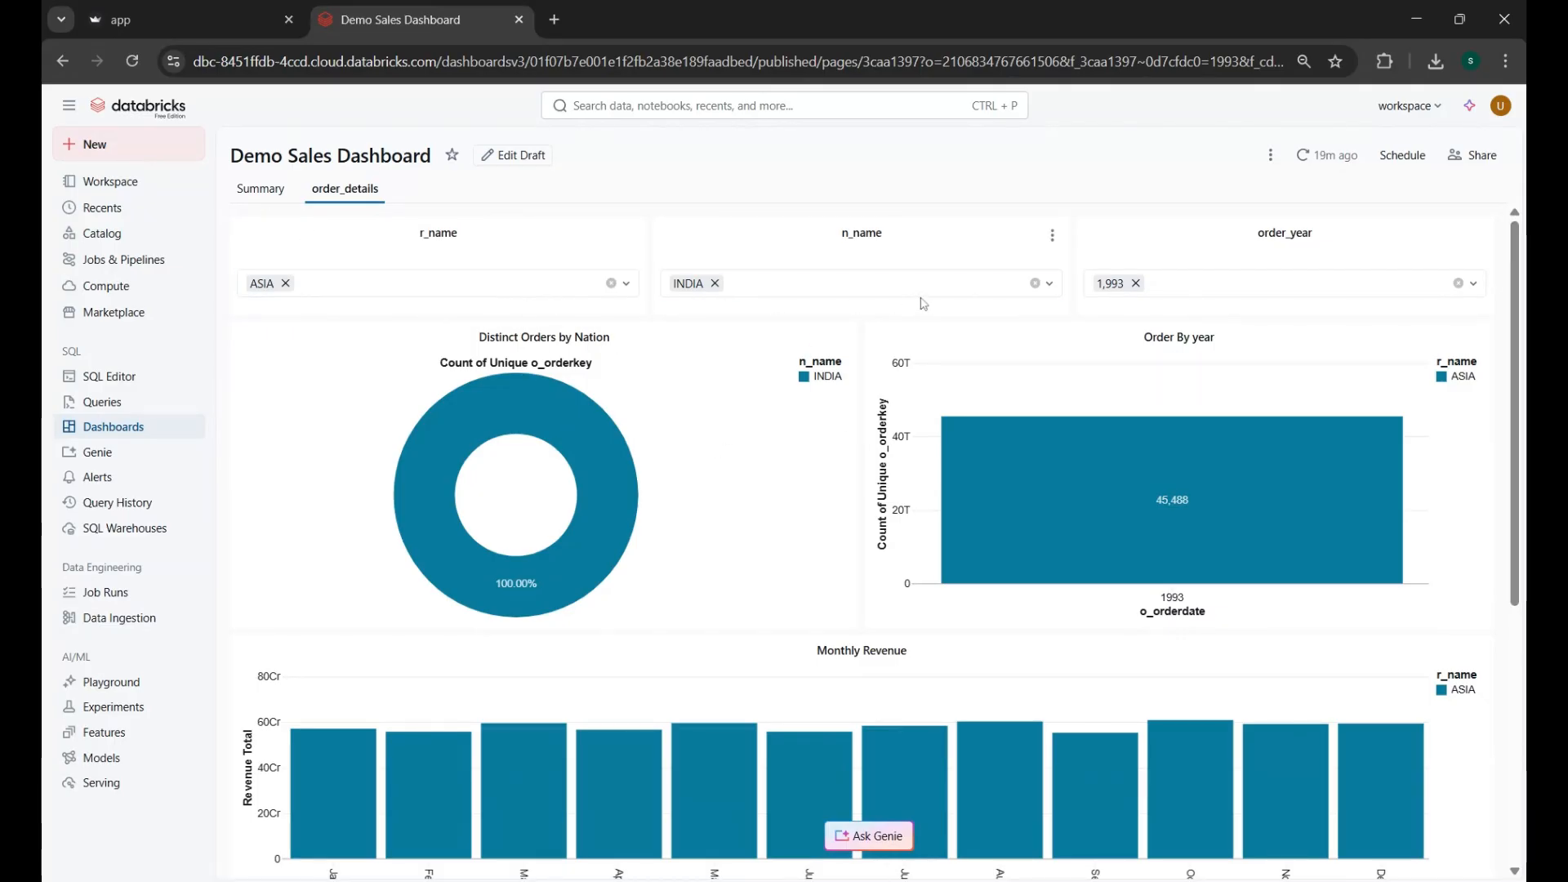
Step: Return to the Summary page, select the 1995 Indonesia segment in Revenue Distribution, and drill from it to order_details
{"action": "left_click", "coordinate": [254, 196]}
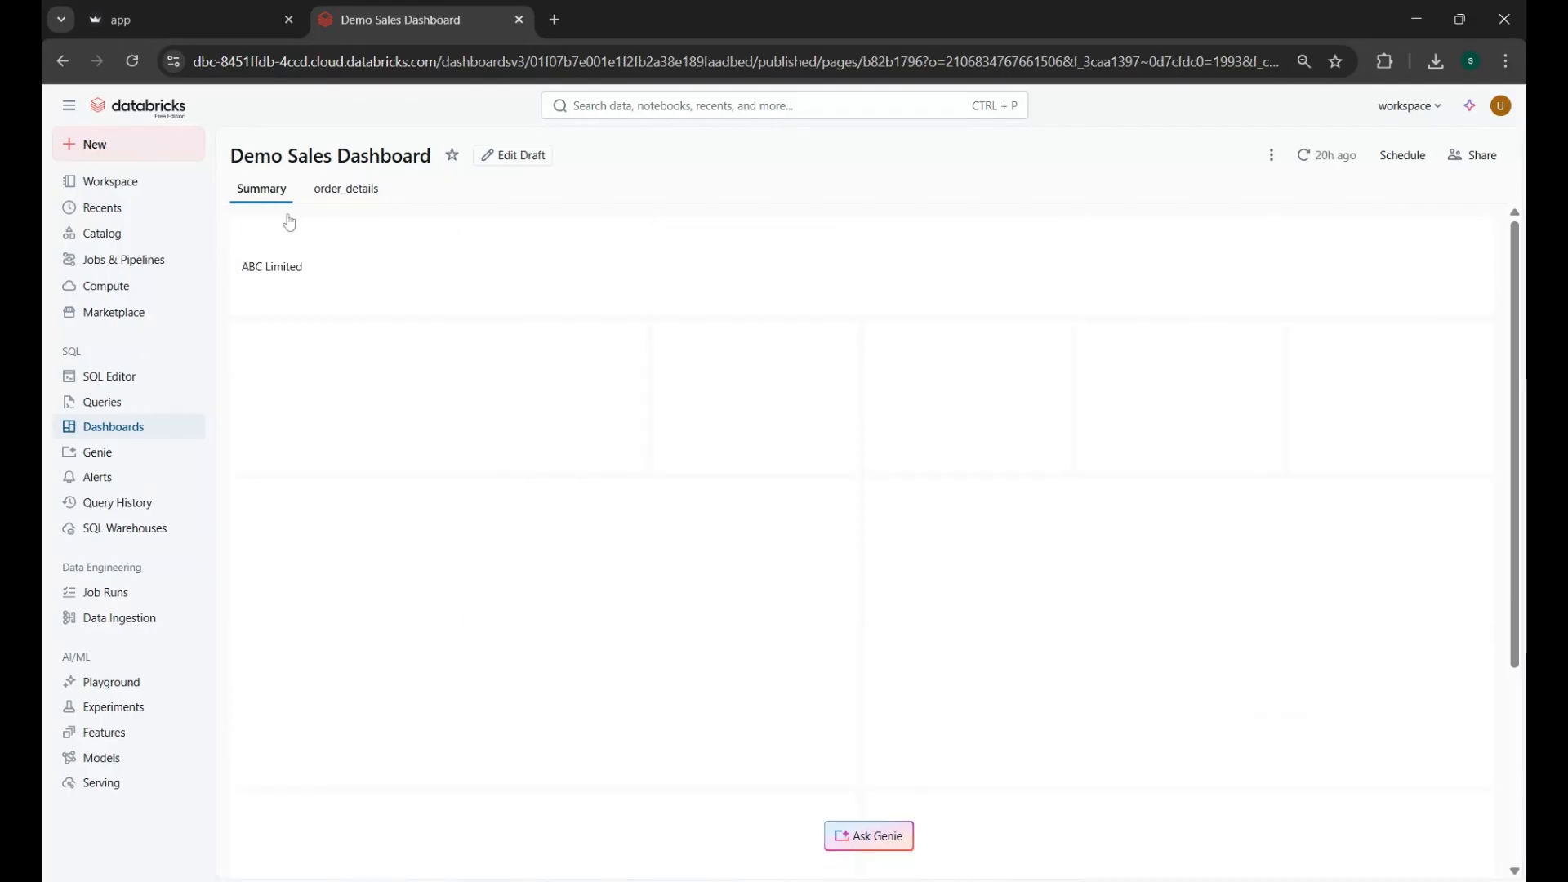
{"action": "scroll", "coordinate": [1515, 776], "scroll_direction": "down", "scroll_amount": 4}
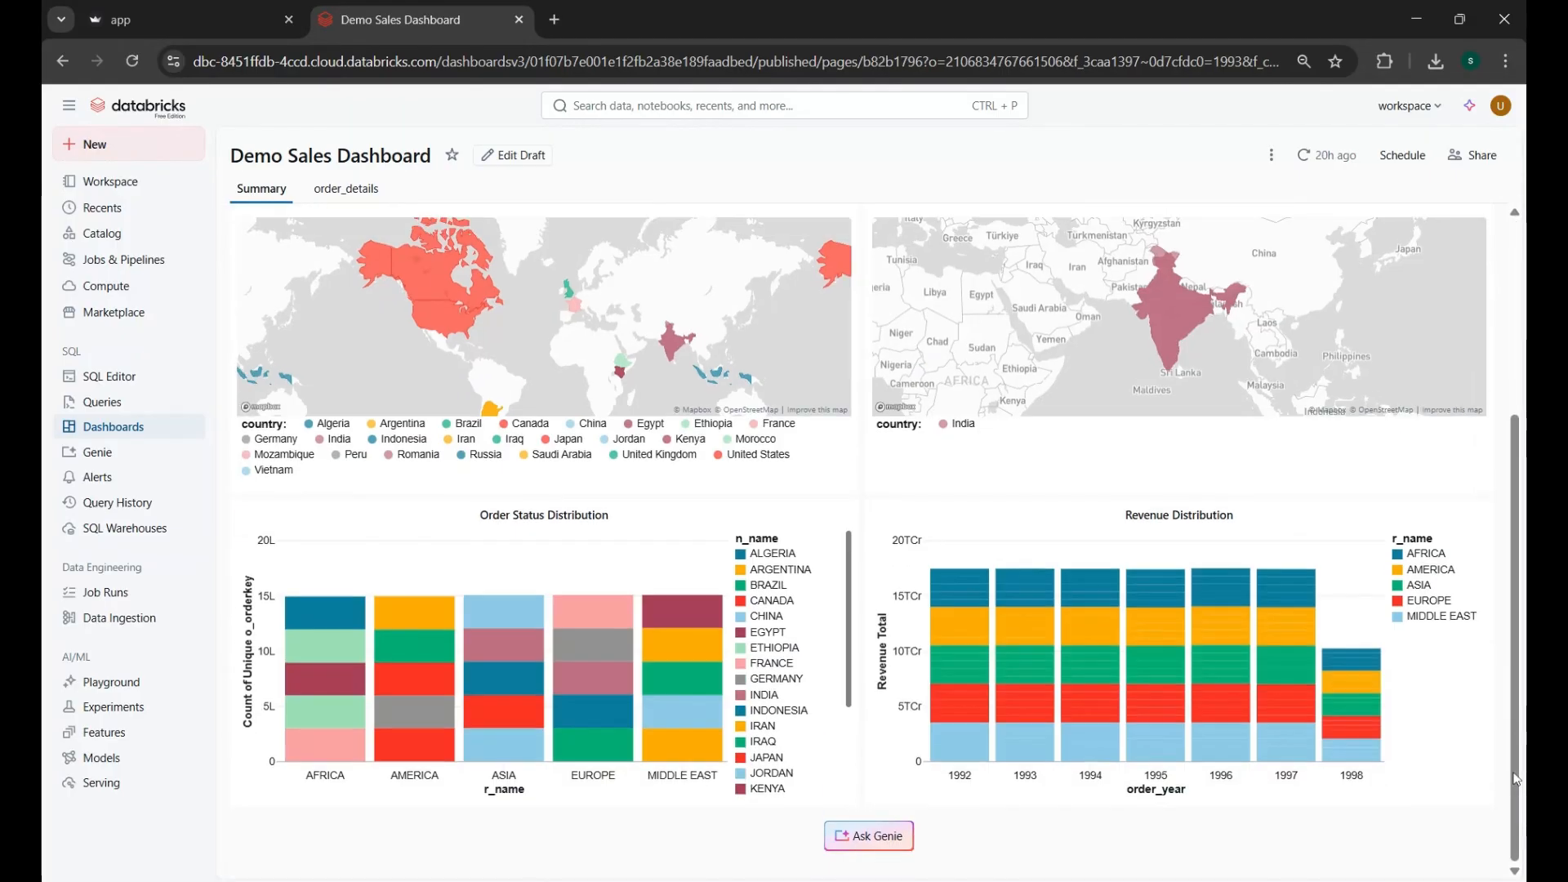
{"action": "left_click", "coordinate": [1171, 673]}
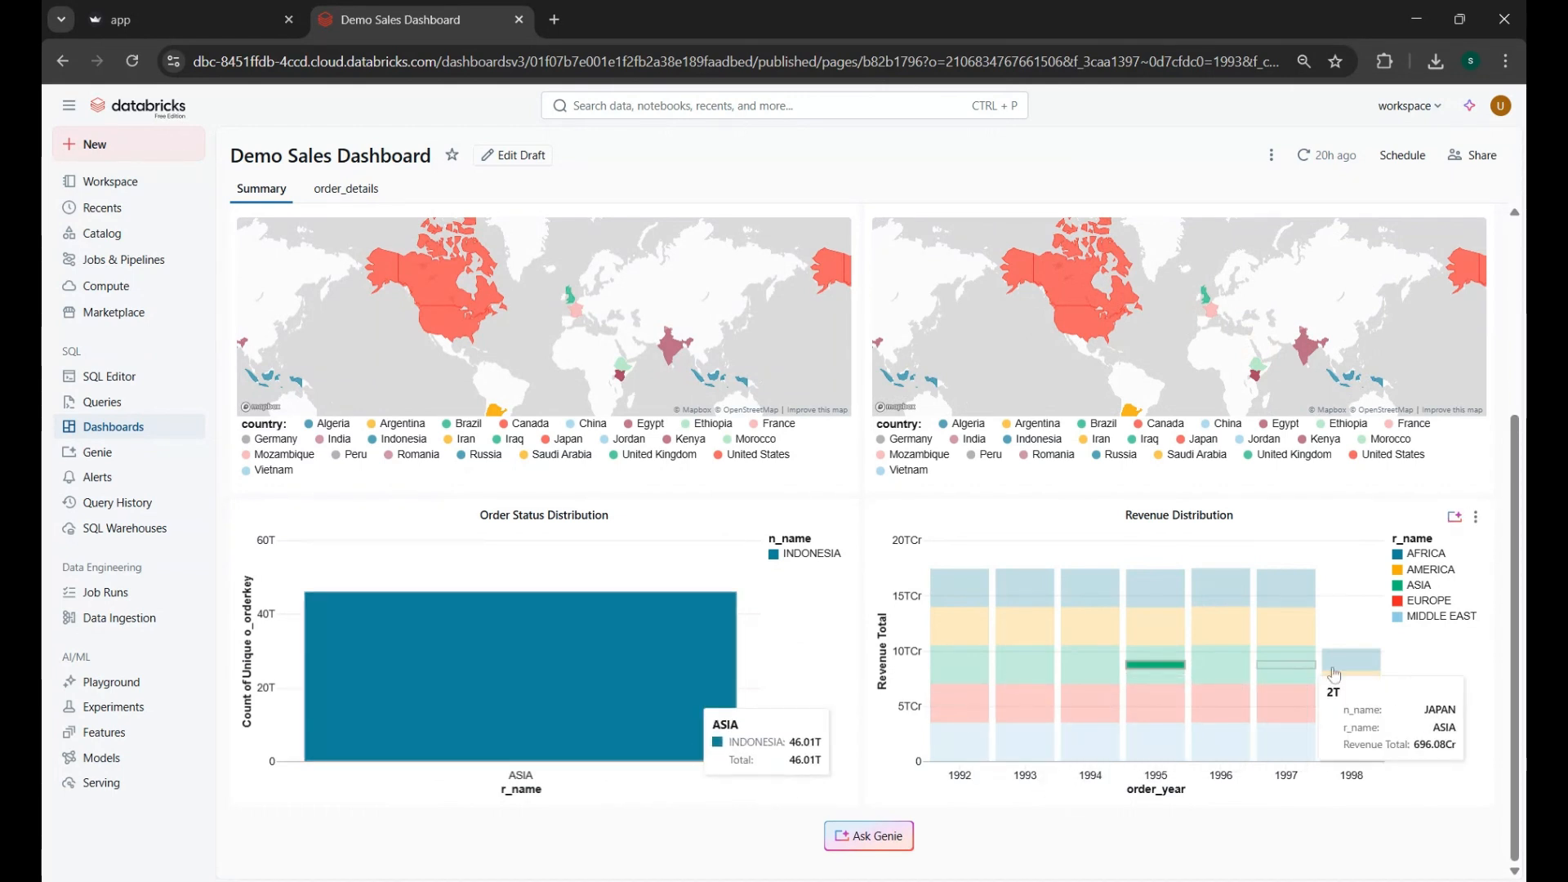
{"action": "right_click", "coordinate": [1157, 671]}
{"action": "mouse_move", "coordinate": [1297, 494]}
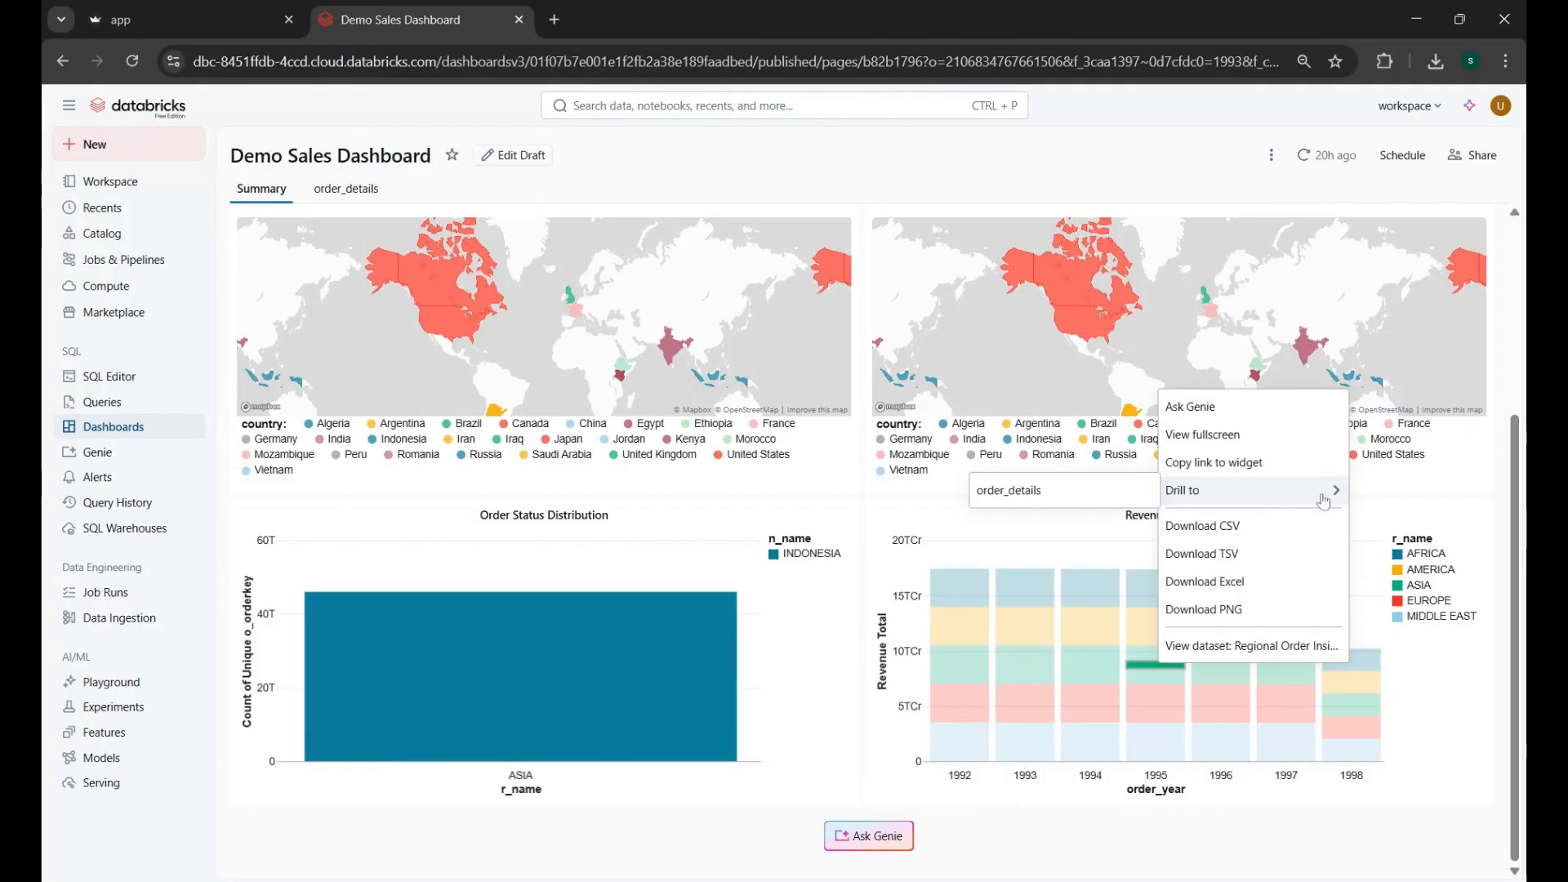
{"action": "left_click", "coordinate": [1138, 494]}
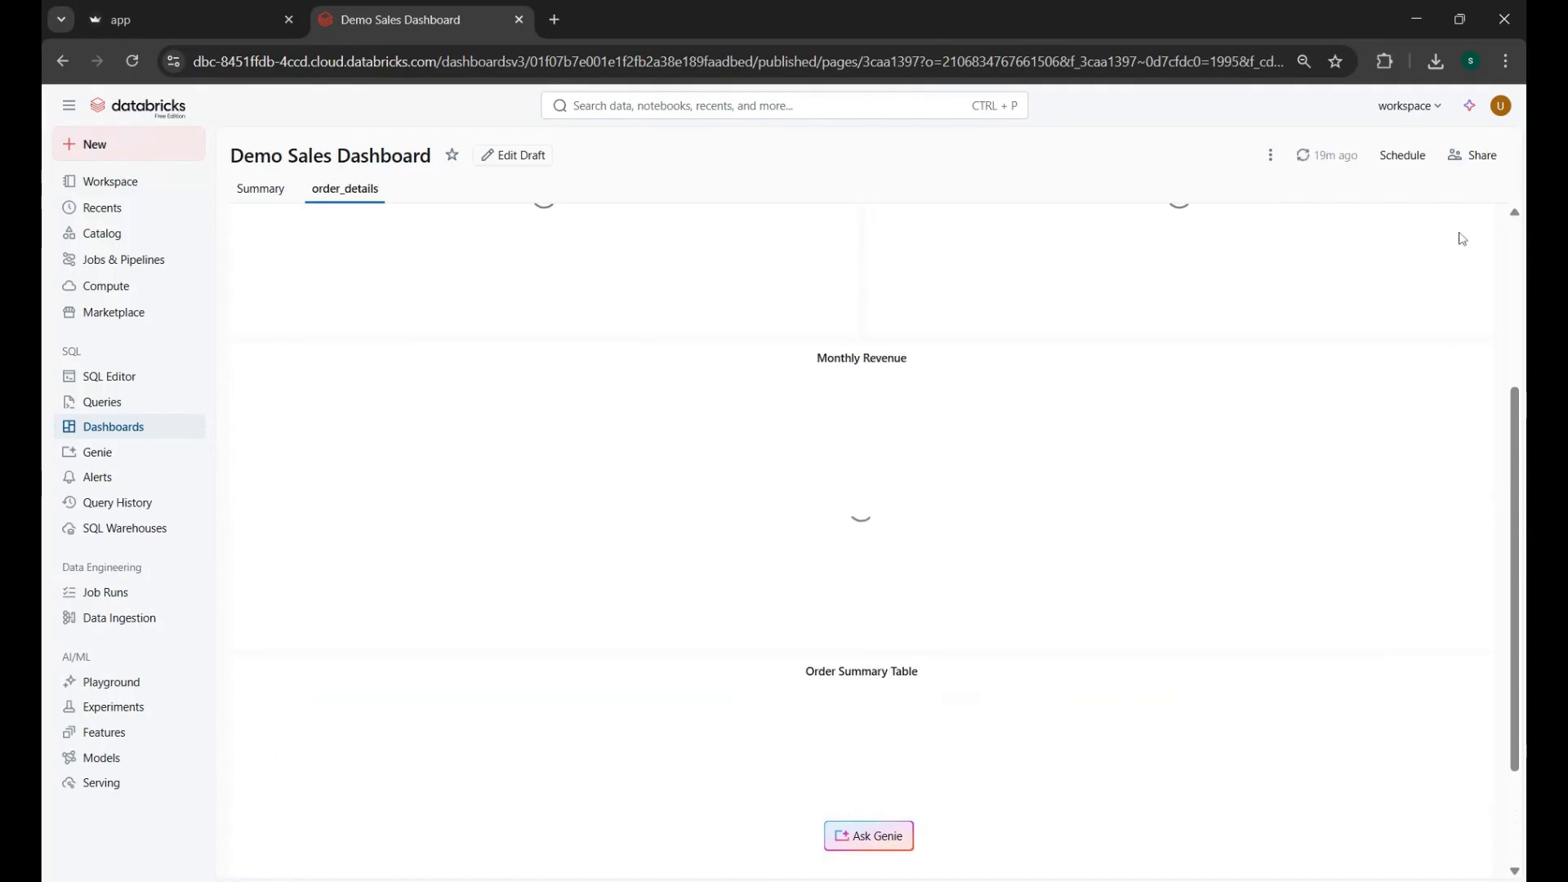
Step: Review the filters, order charts, Monthly Revenue and Order Summary Table for the Indonesia 1995 drill-through
{"action": "left_click", "coordinate": [1515, 236]}
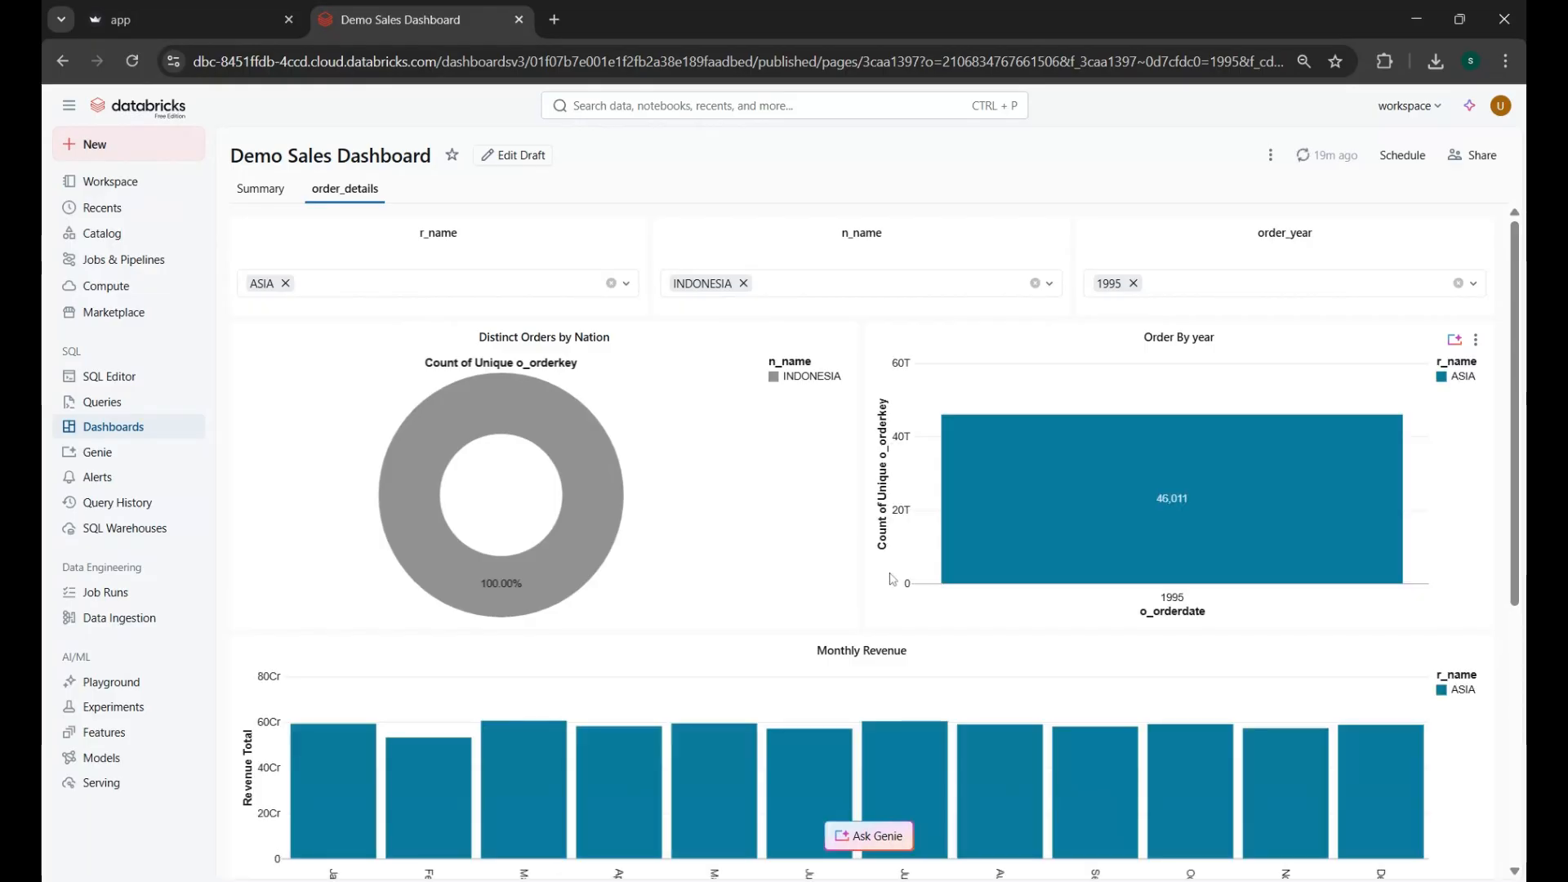
{"action": "left_click", "coordinate": [1521, 670]}
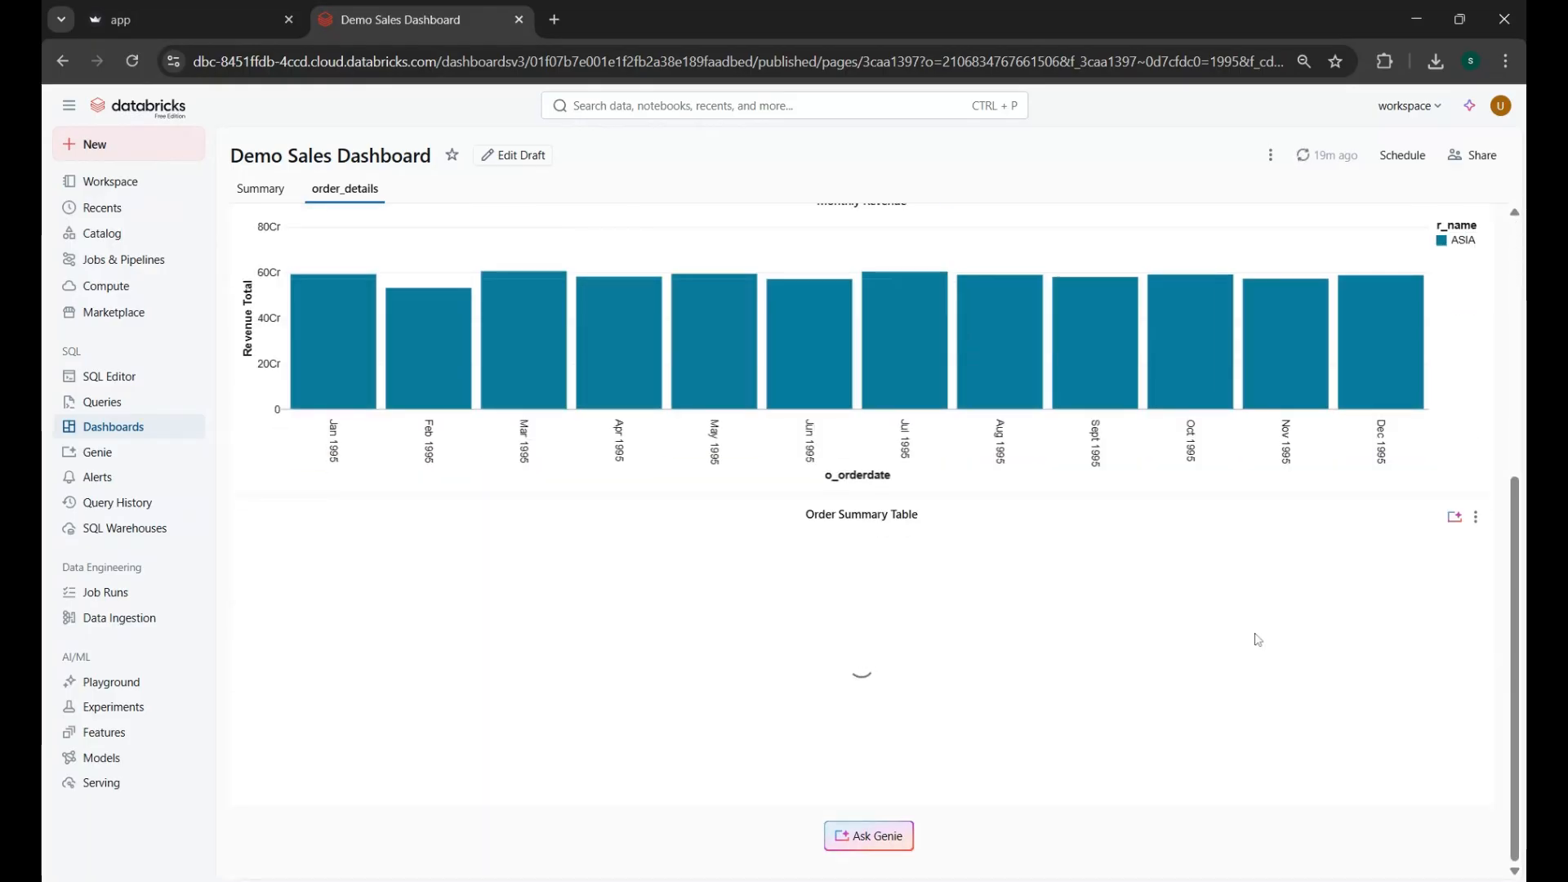
{"action": "left_click", "coordinate": [1519, 281]}
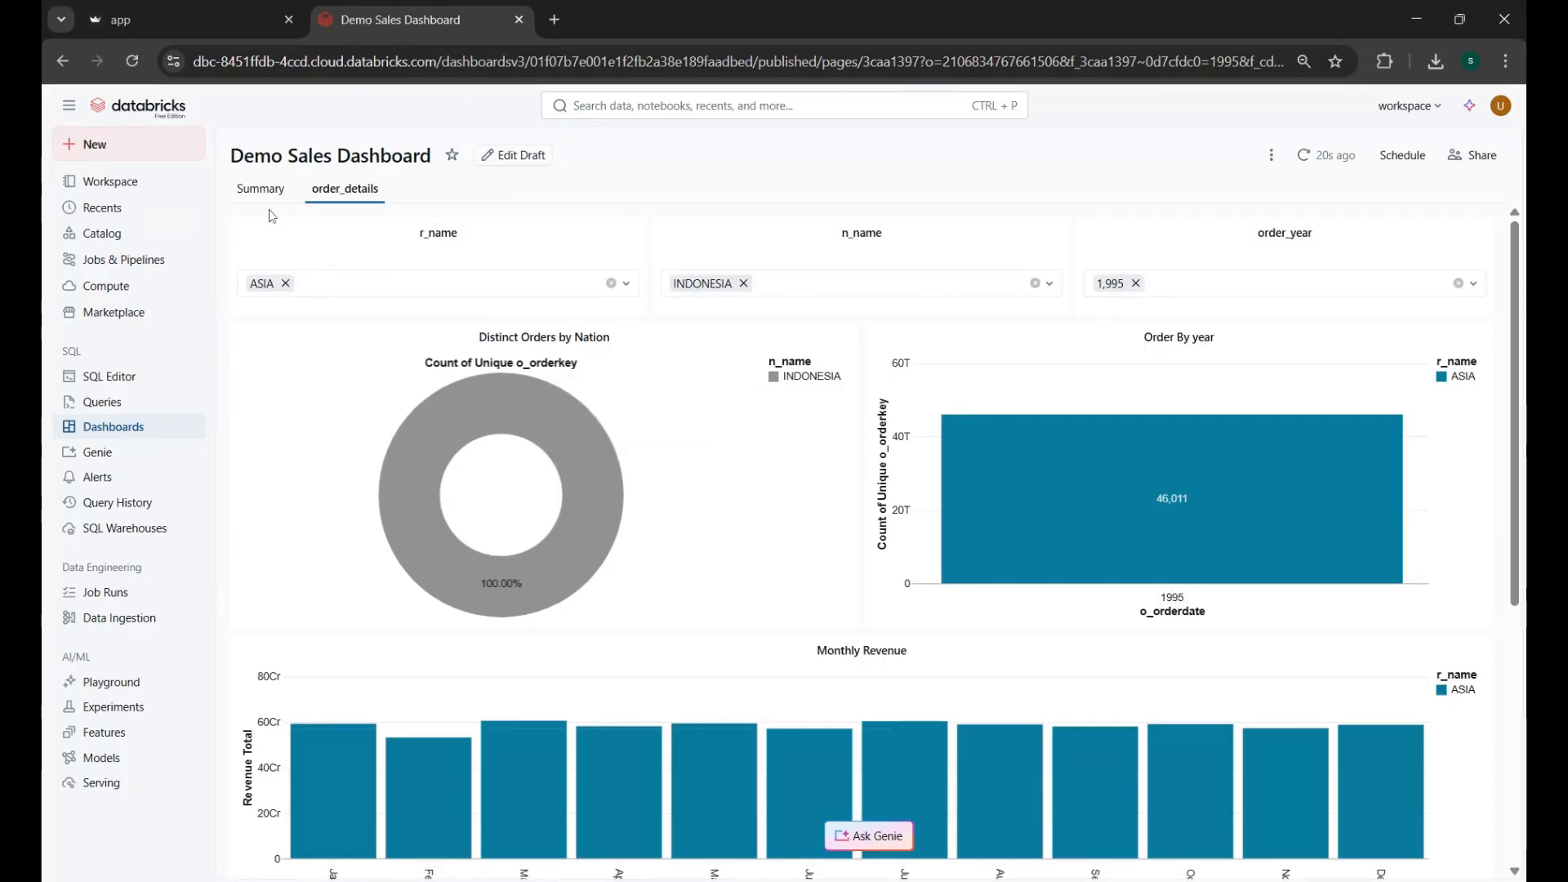
Step: Go back to the Summary page and examine how the selected 1995 revenue segment filters Order Status Distribution
{"action": "left_click", "coordinate": [260, 189]}
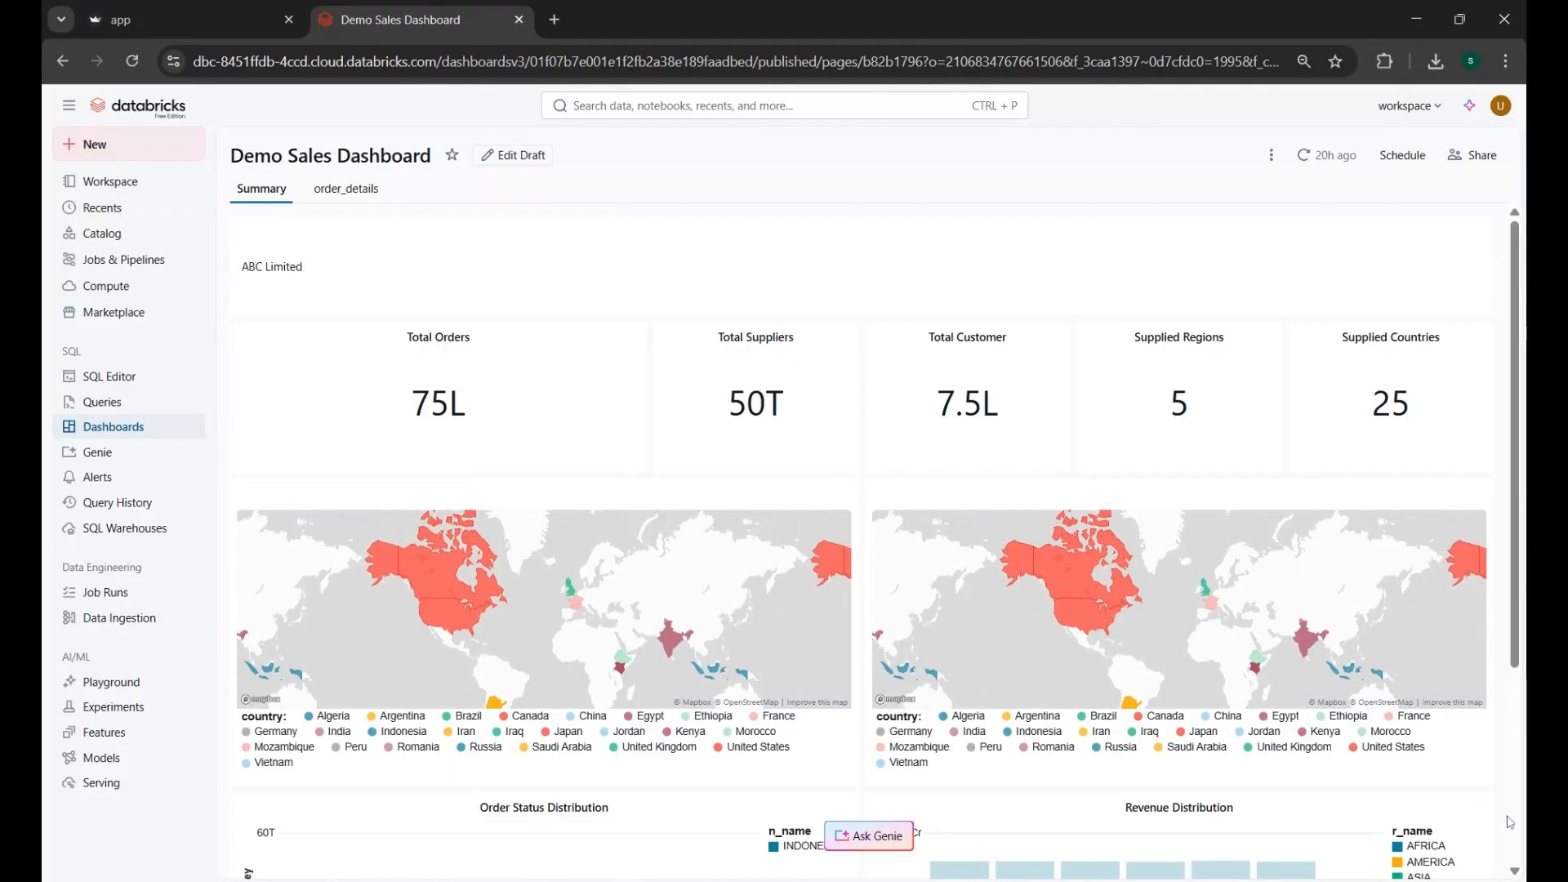
{"action": "scroll", "coordinate": [1515, 828], "scroll_direction": "down", "scroll_amount": 4}
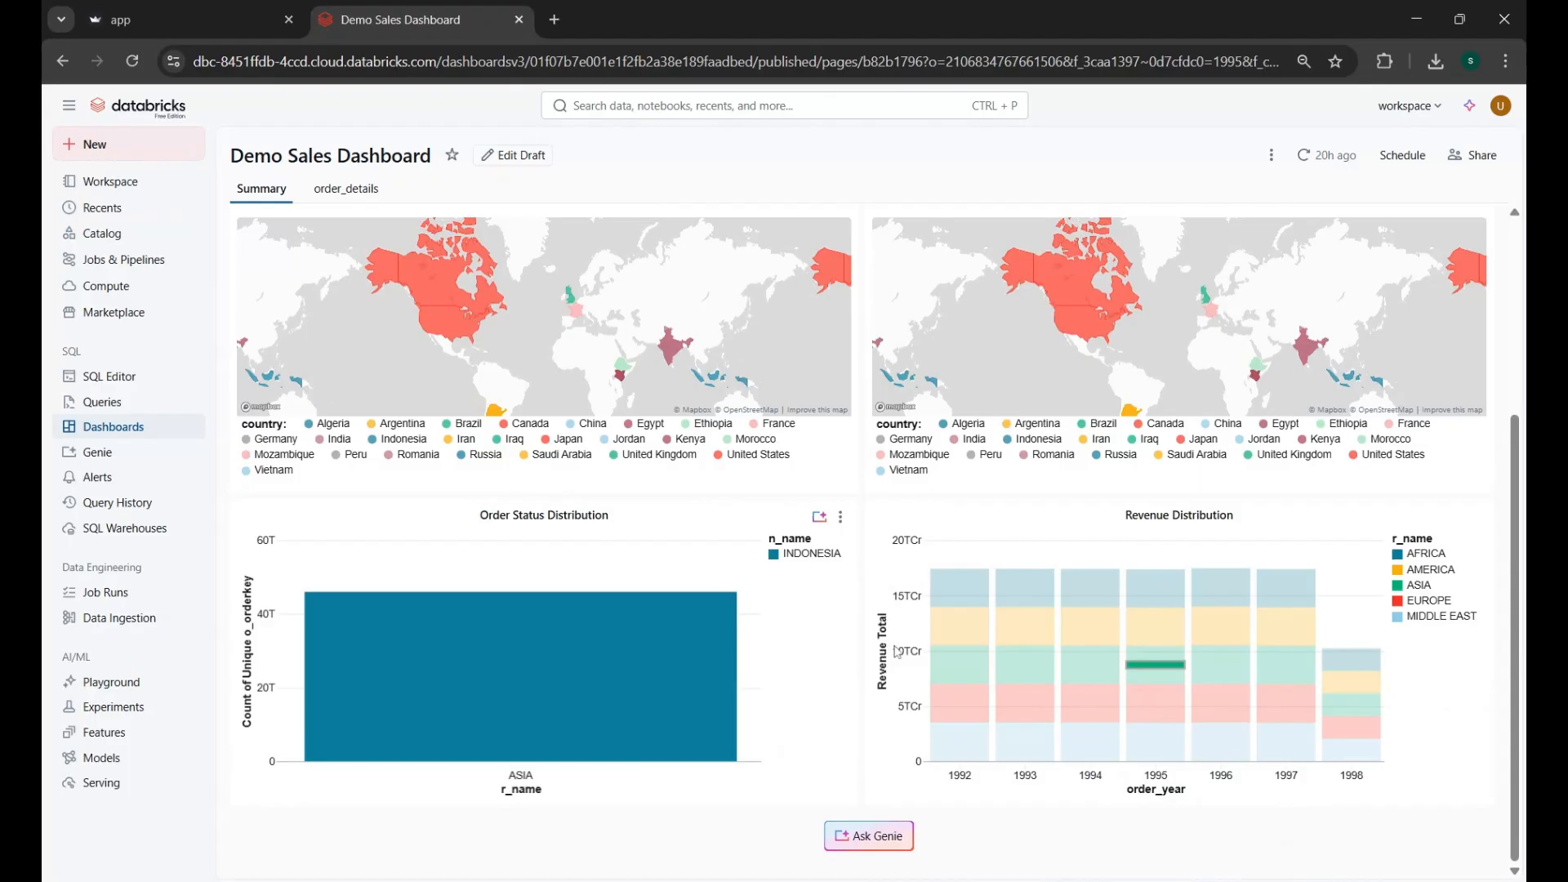
{"action": "mouse_move", "coordinate": [1143, 663]}
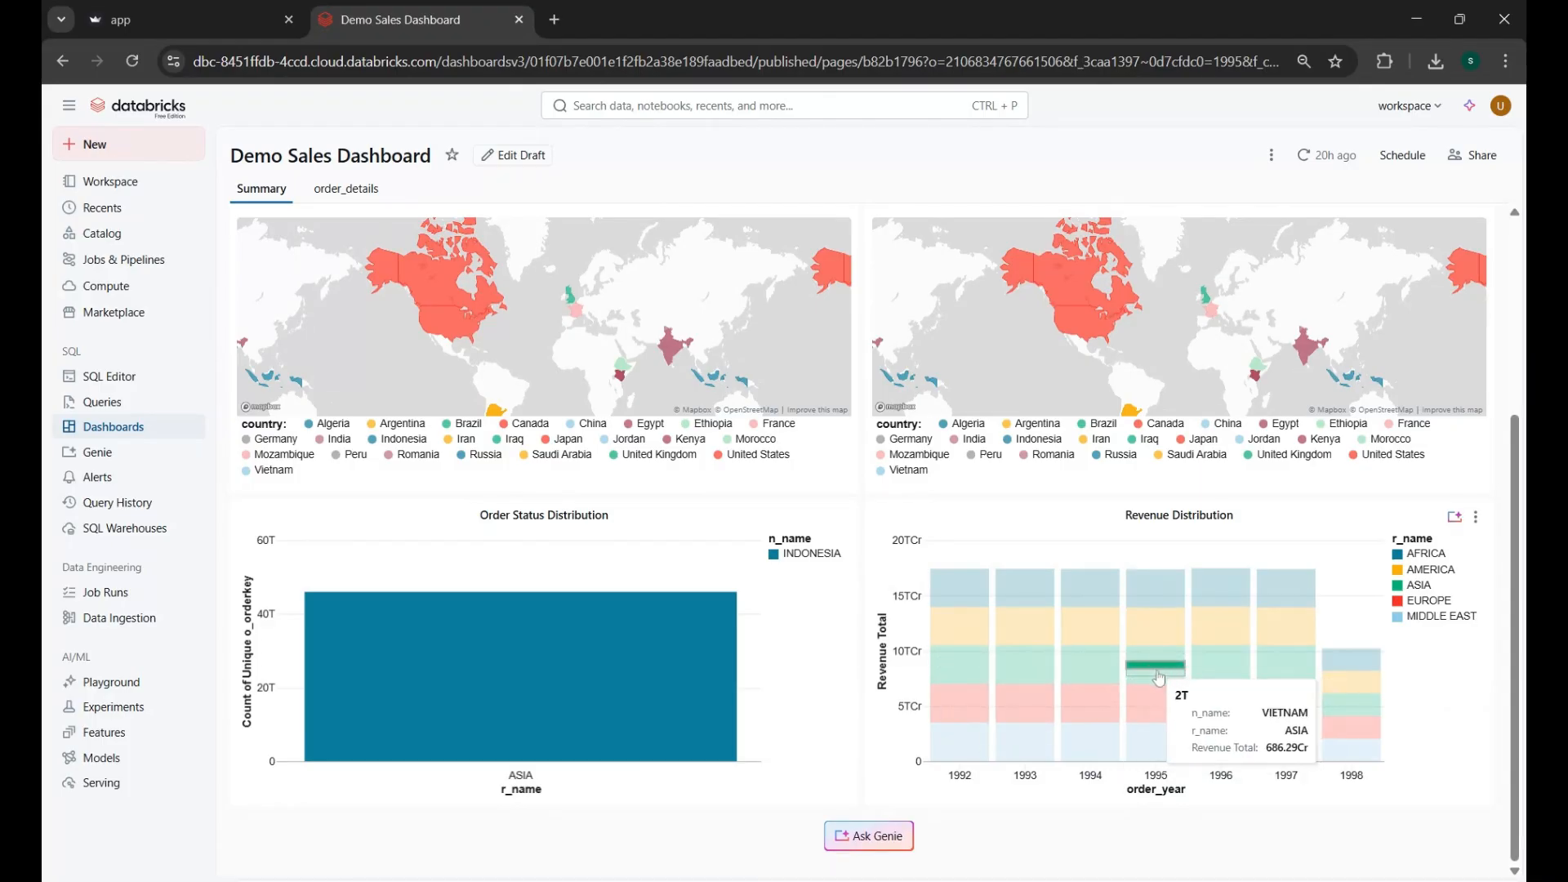
{"action": "mouse_move", "coordinate": [715, 679]}
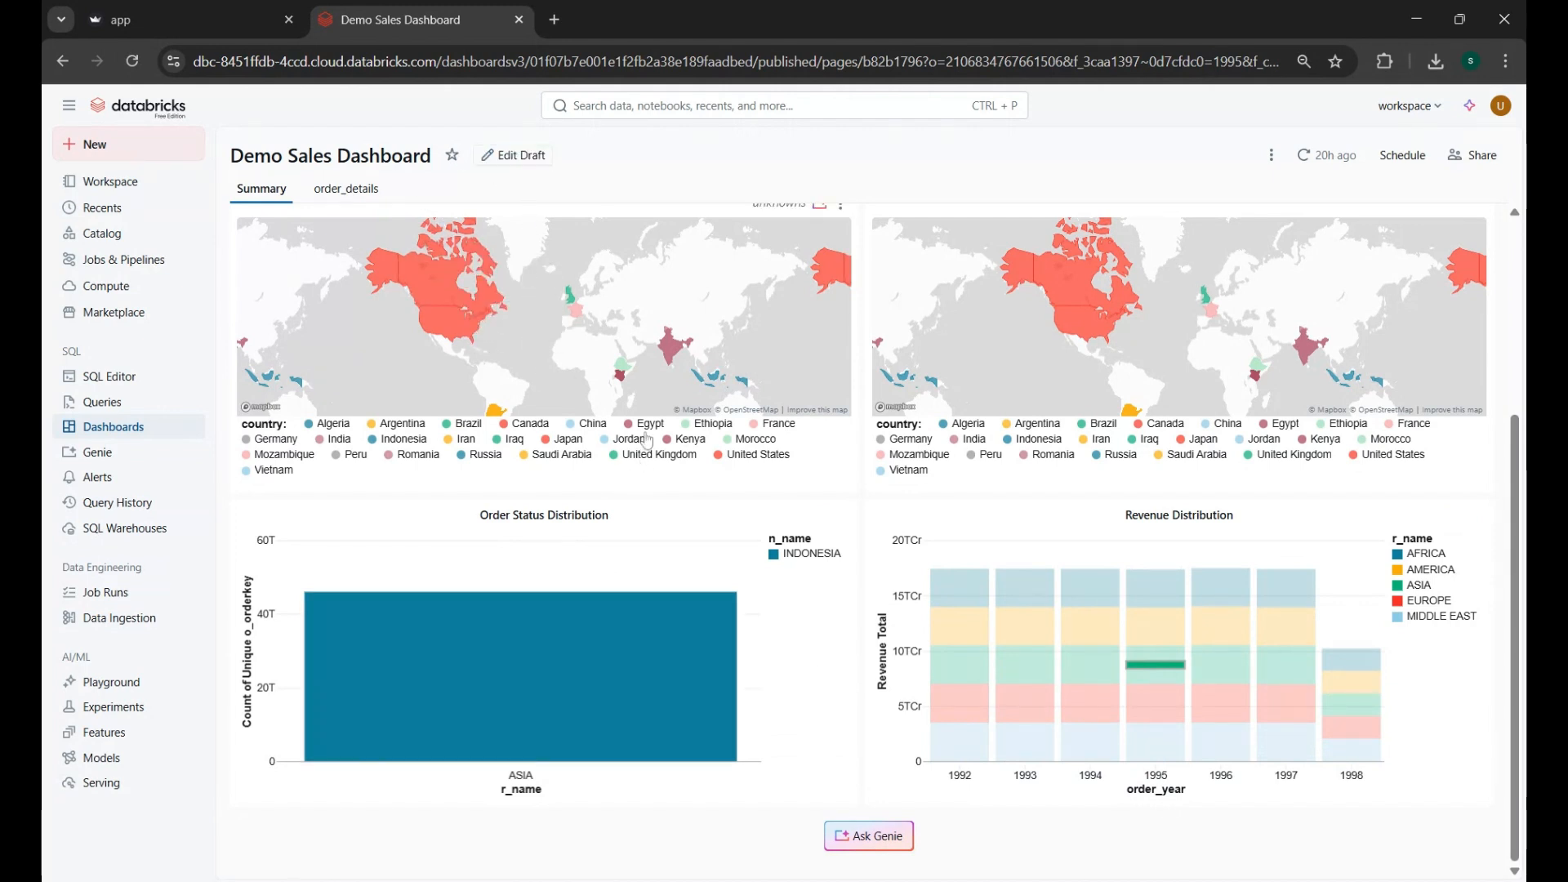
Step: Open the dashboard draft's datasets for editing and view the options for adding a data source, leaving without adding one
{"action": "left_click", "coordinate": [533, 159]}
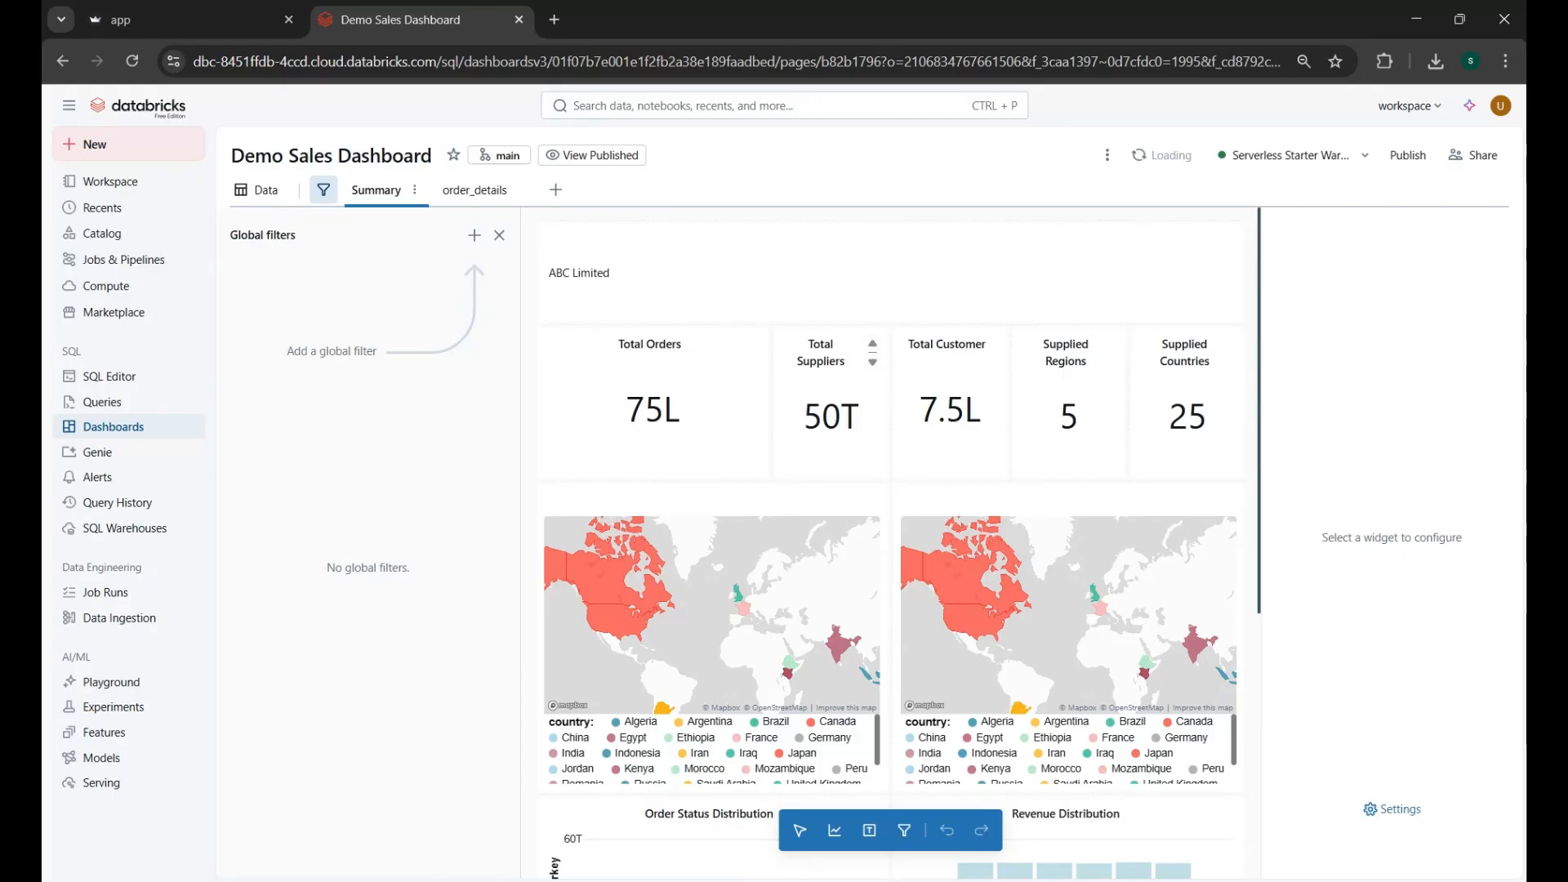
{"action": "left_click", "coordinate": [257, 195]}
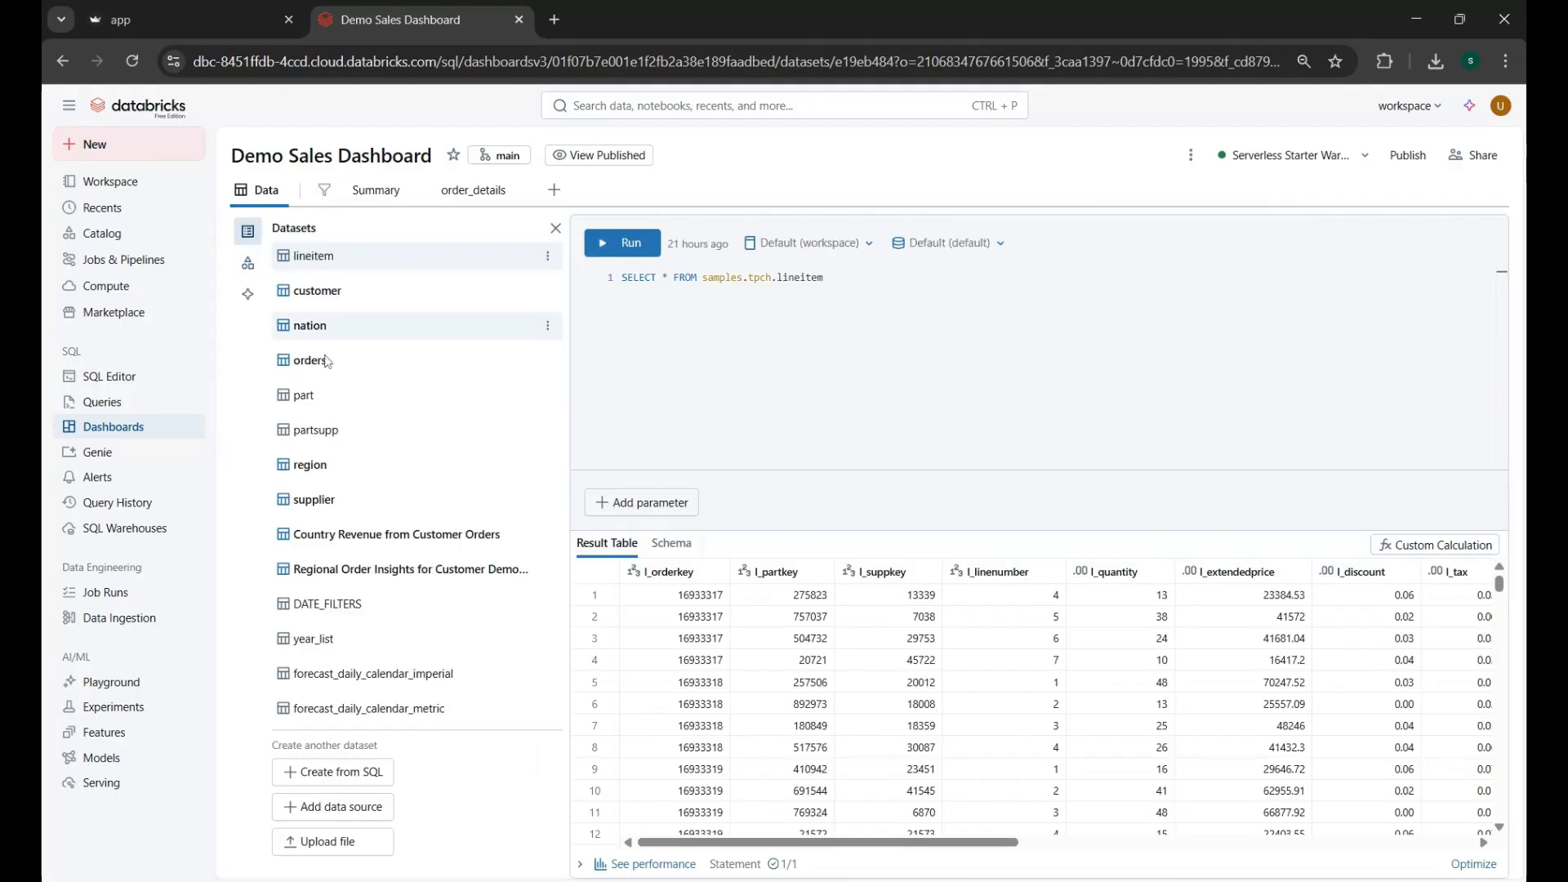
{"action": "left_click", "coordinate": [335, 804]}
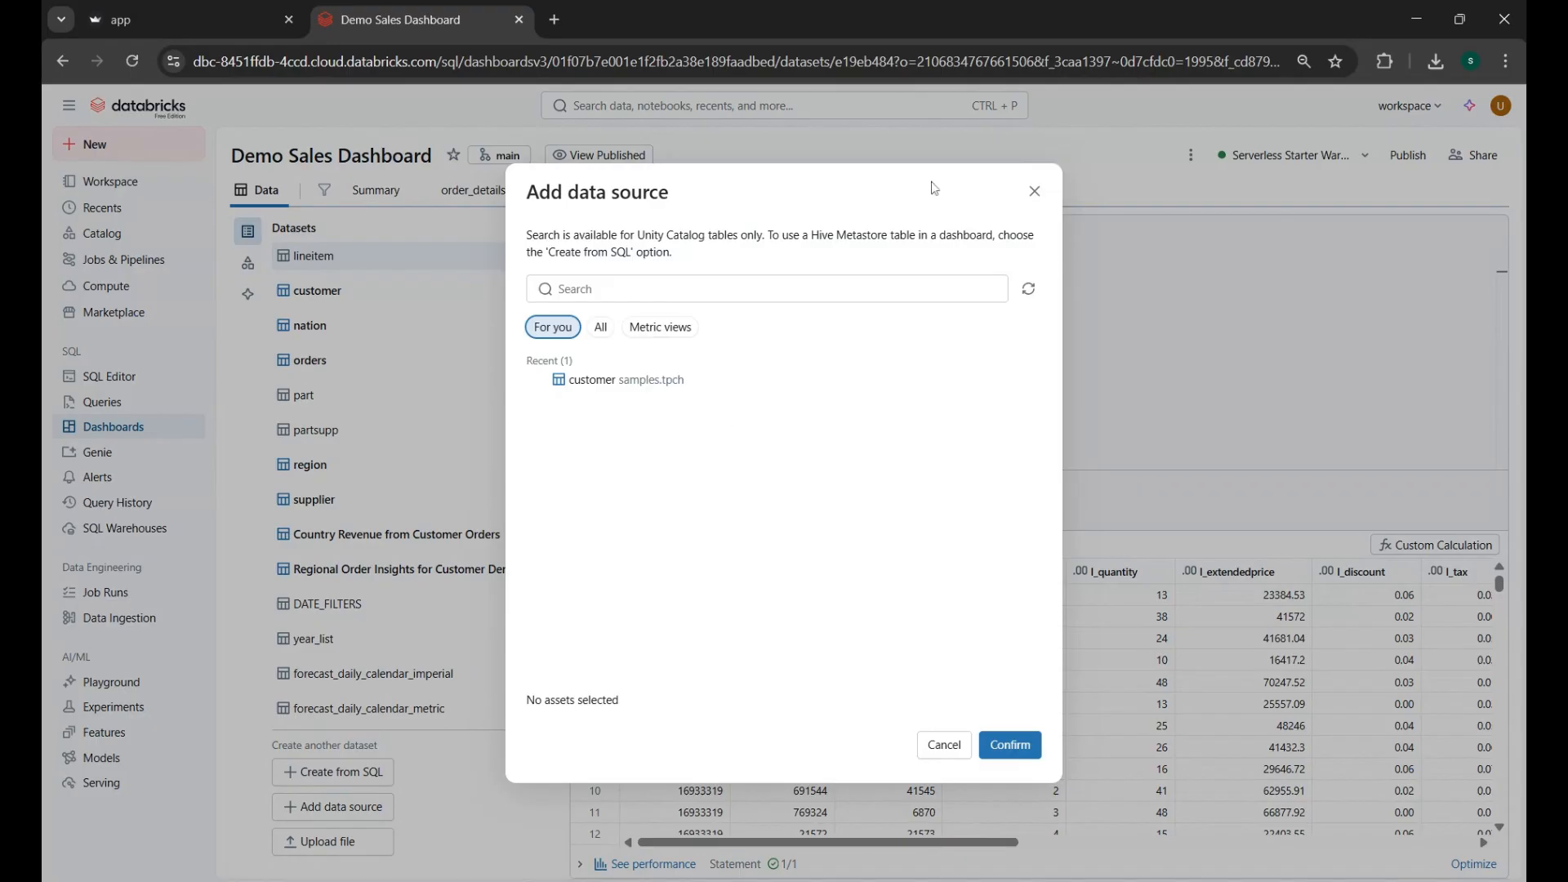
{"action": "left_click", "coordinate": [1034, 192]}
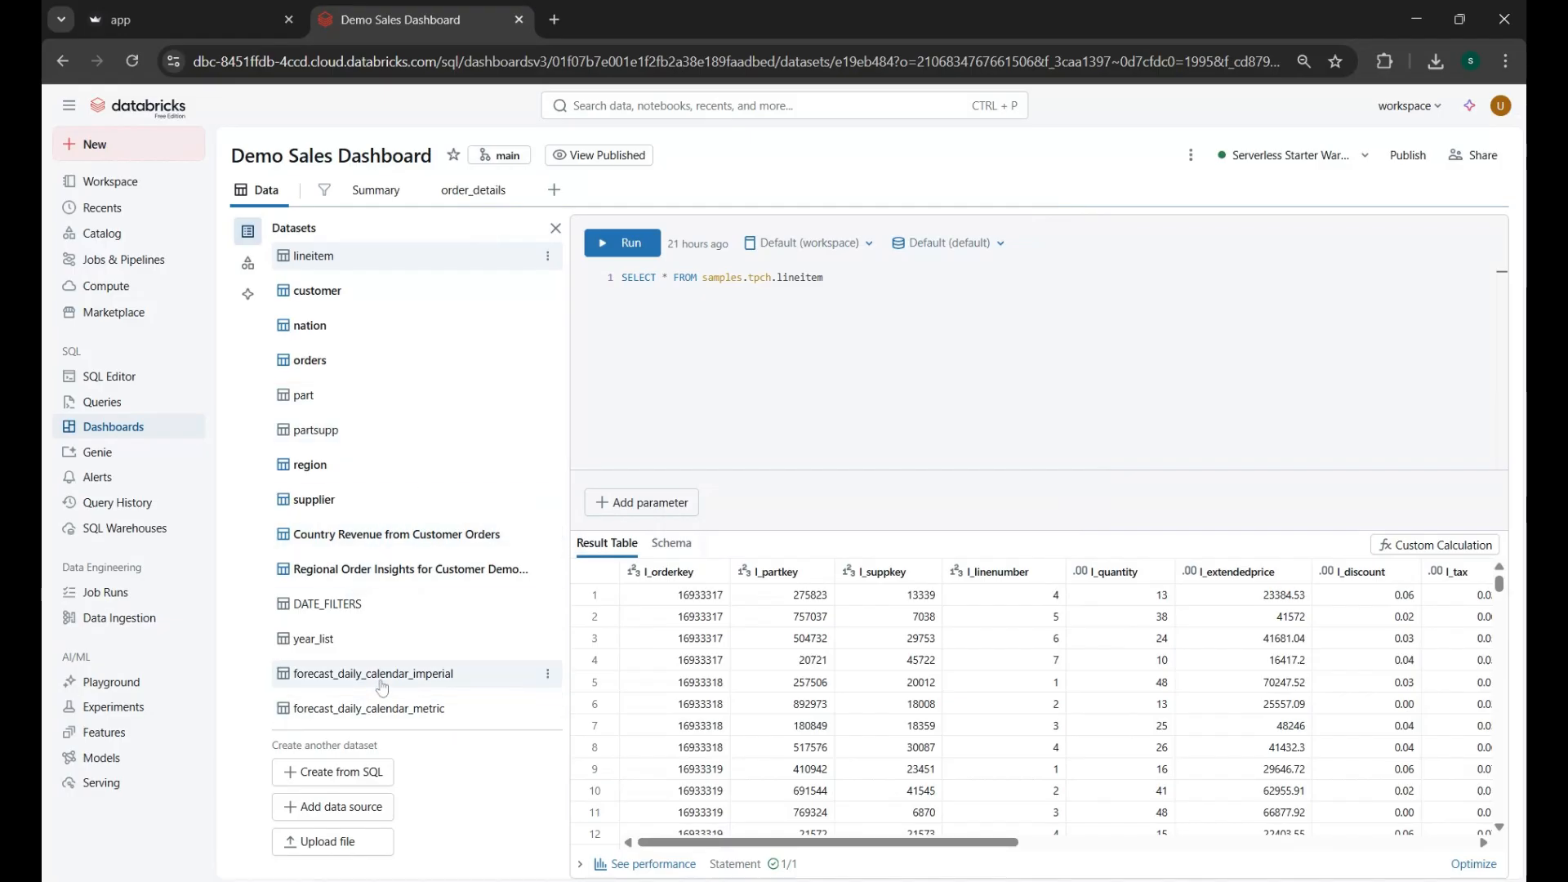
Step: Open the Regional Order Insights dataset and examine the o_orderdate year expression and the orders join in its query
{"action": "left_click", "coordinate": [433, 576]}
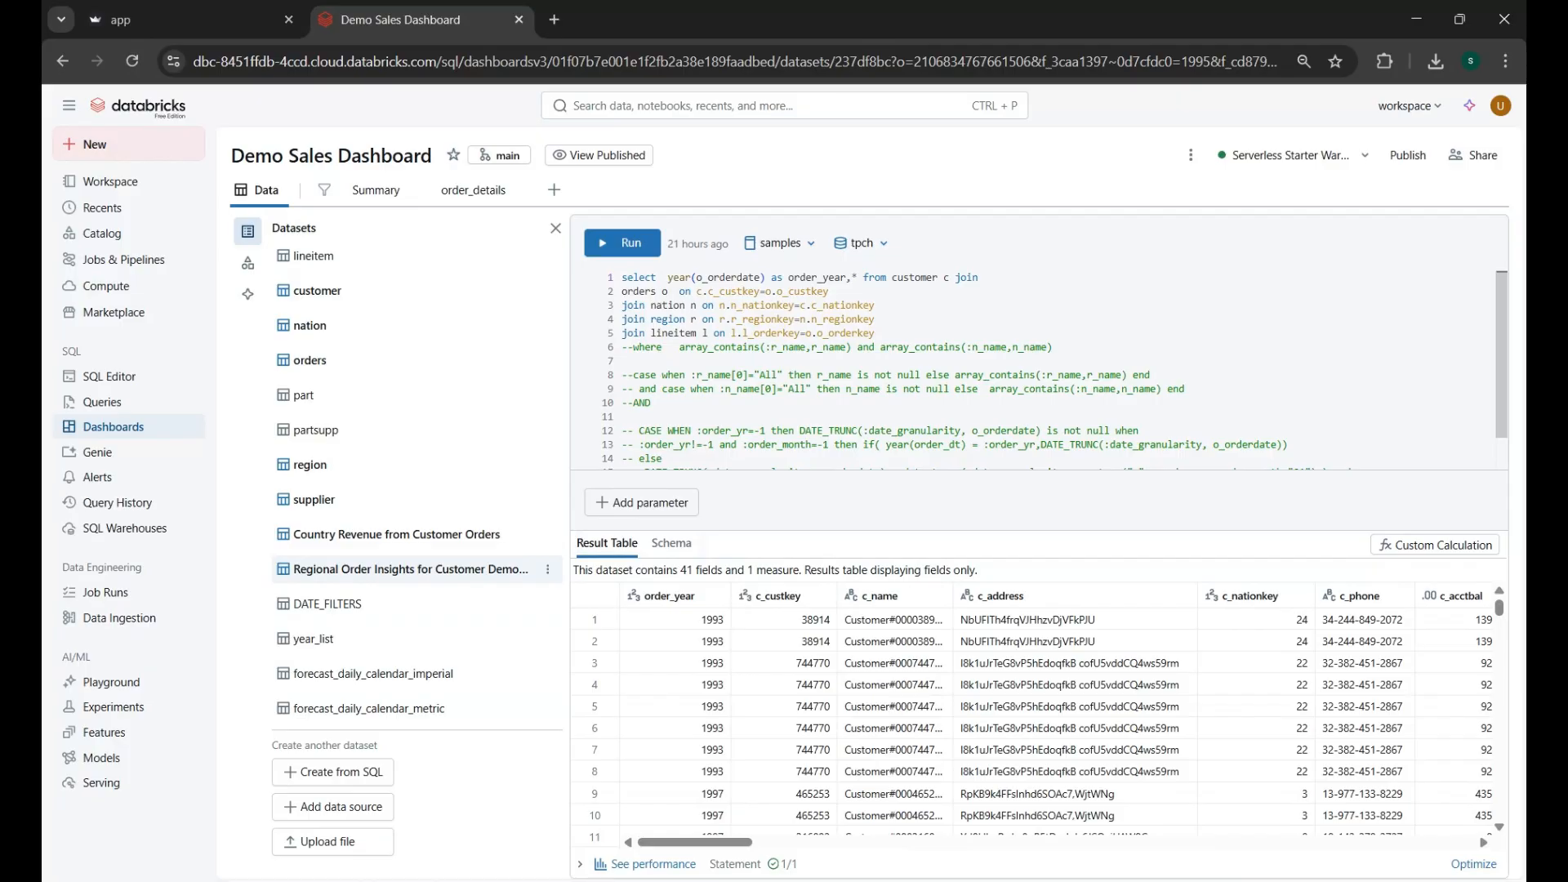
{"action": "double_click", "coordinate": [729, 278]}
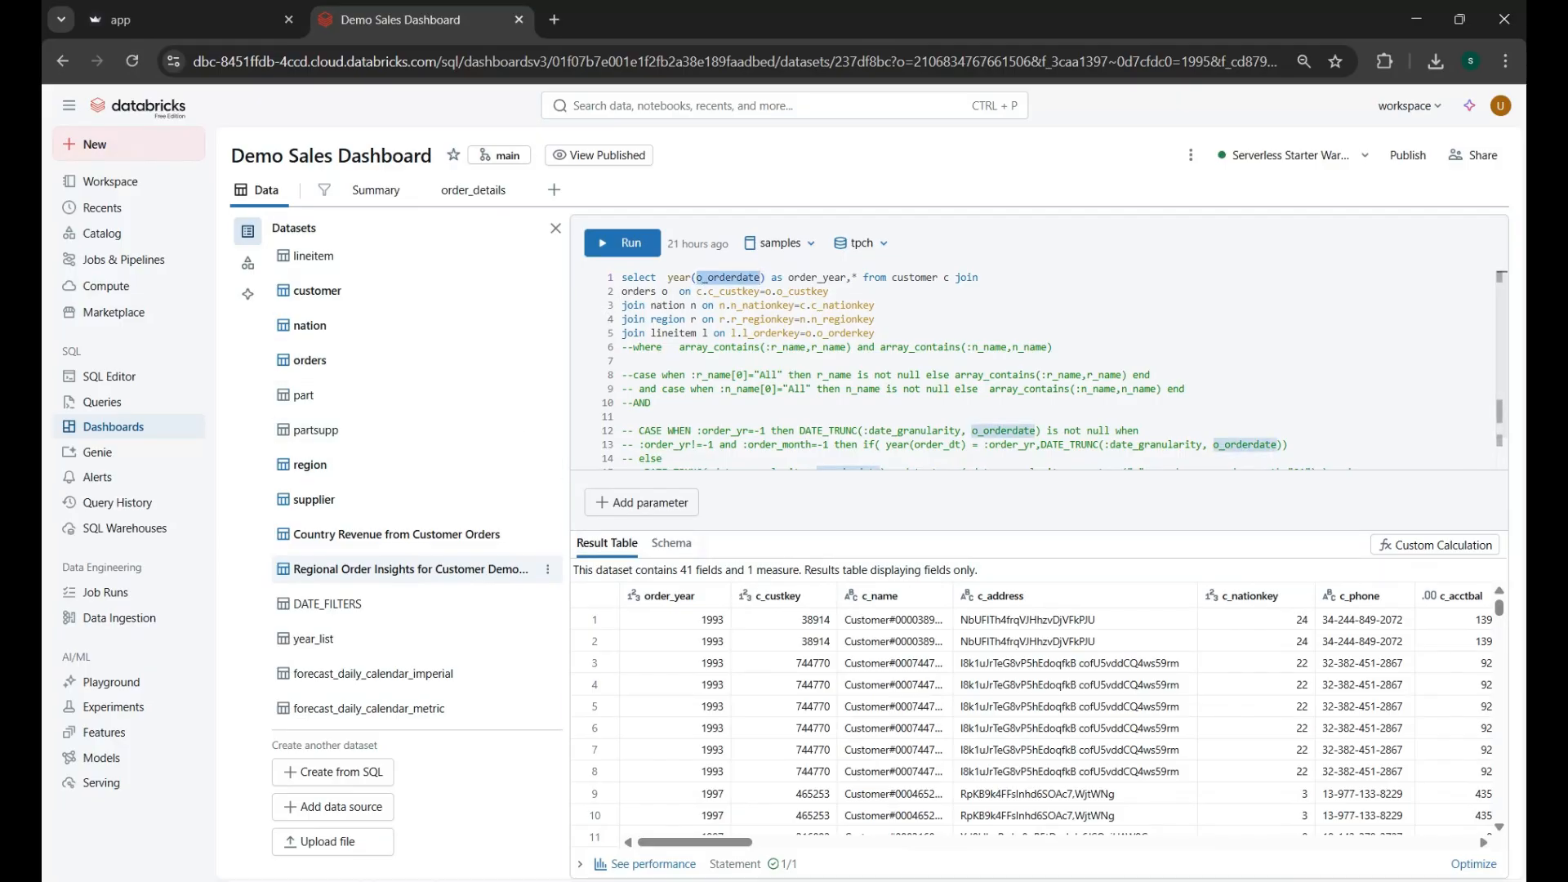
{"action": "double_click", "coordinate": [640, 292]}
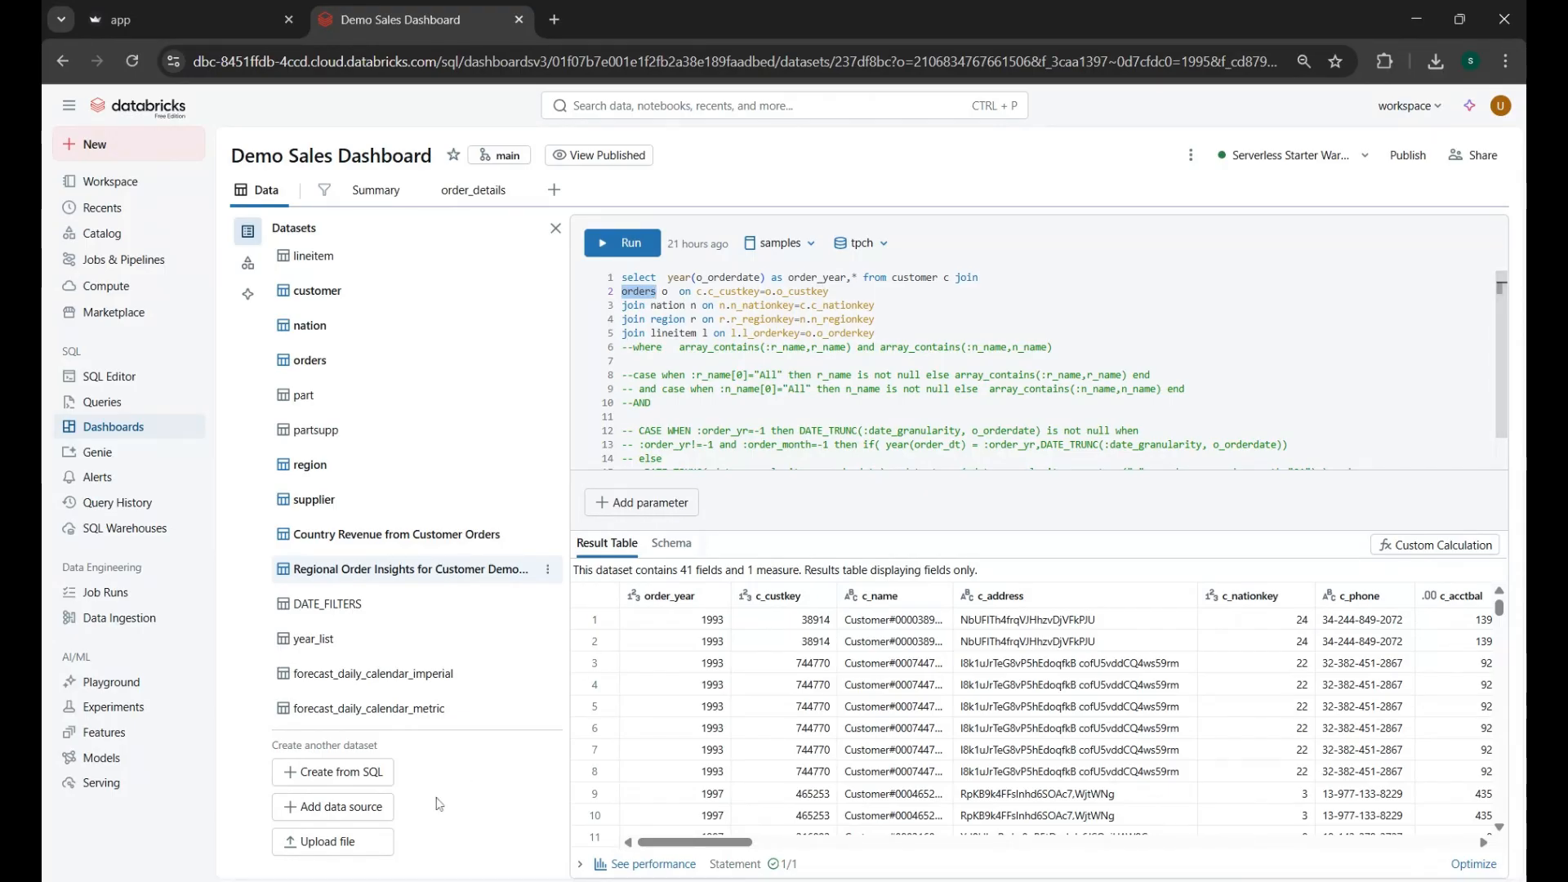
Step: Upload the file year_list.csv as the source for a new table
{"action": "left_click", "coordinate": [316, 852]}
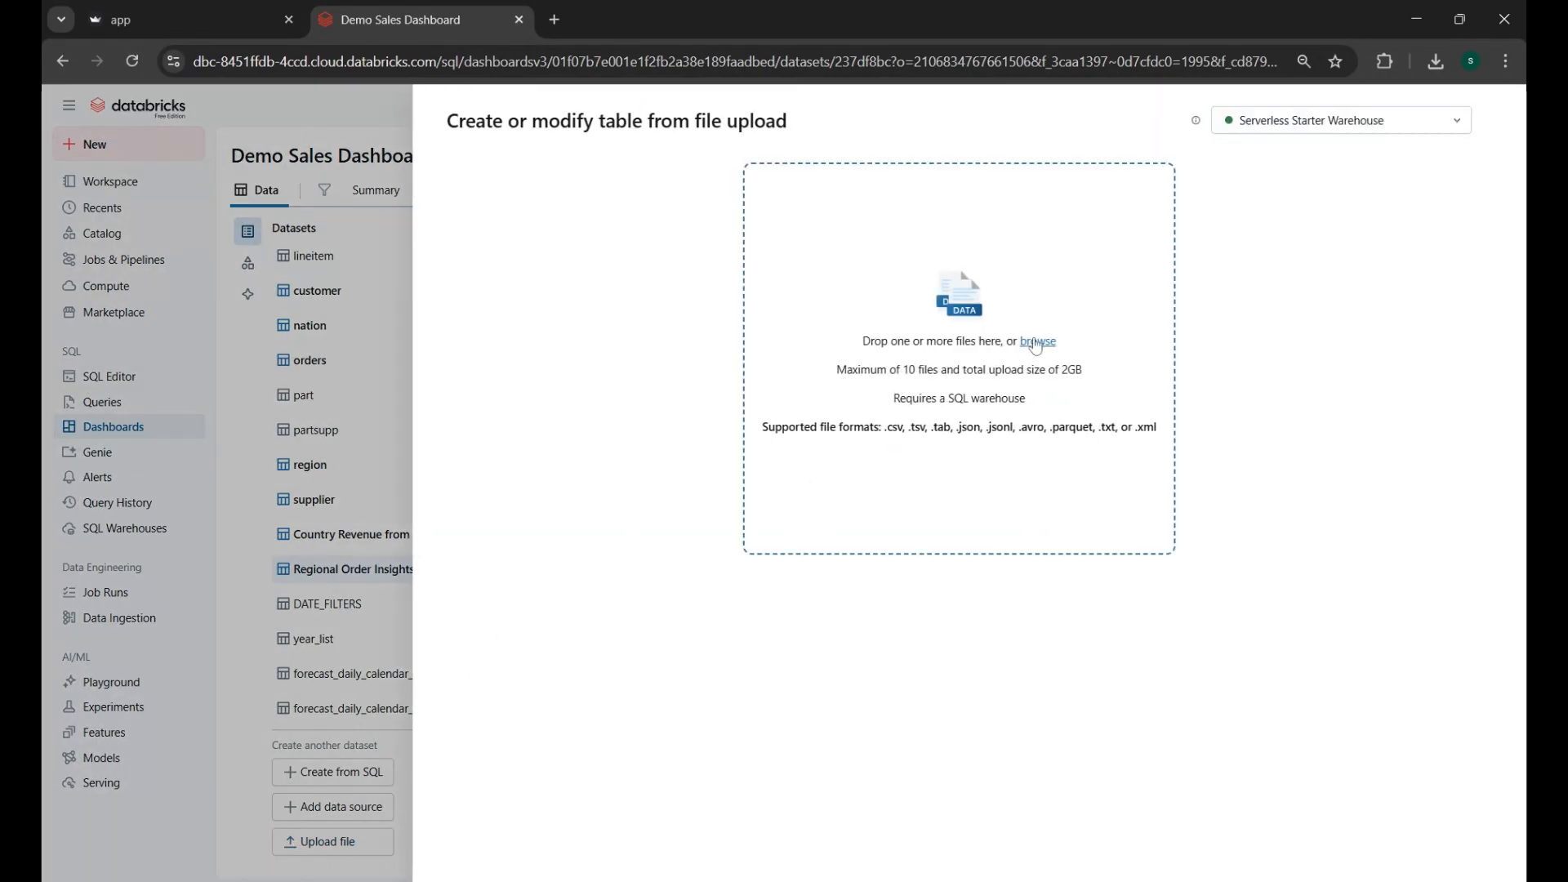
{"action": "left_click", "coordinate": [1039, 343]}
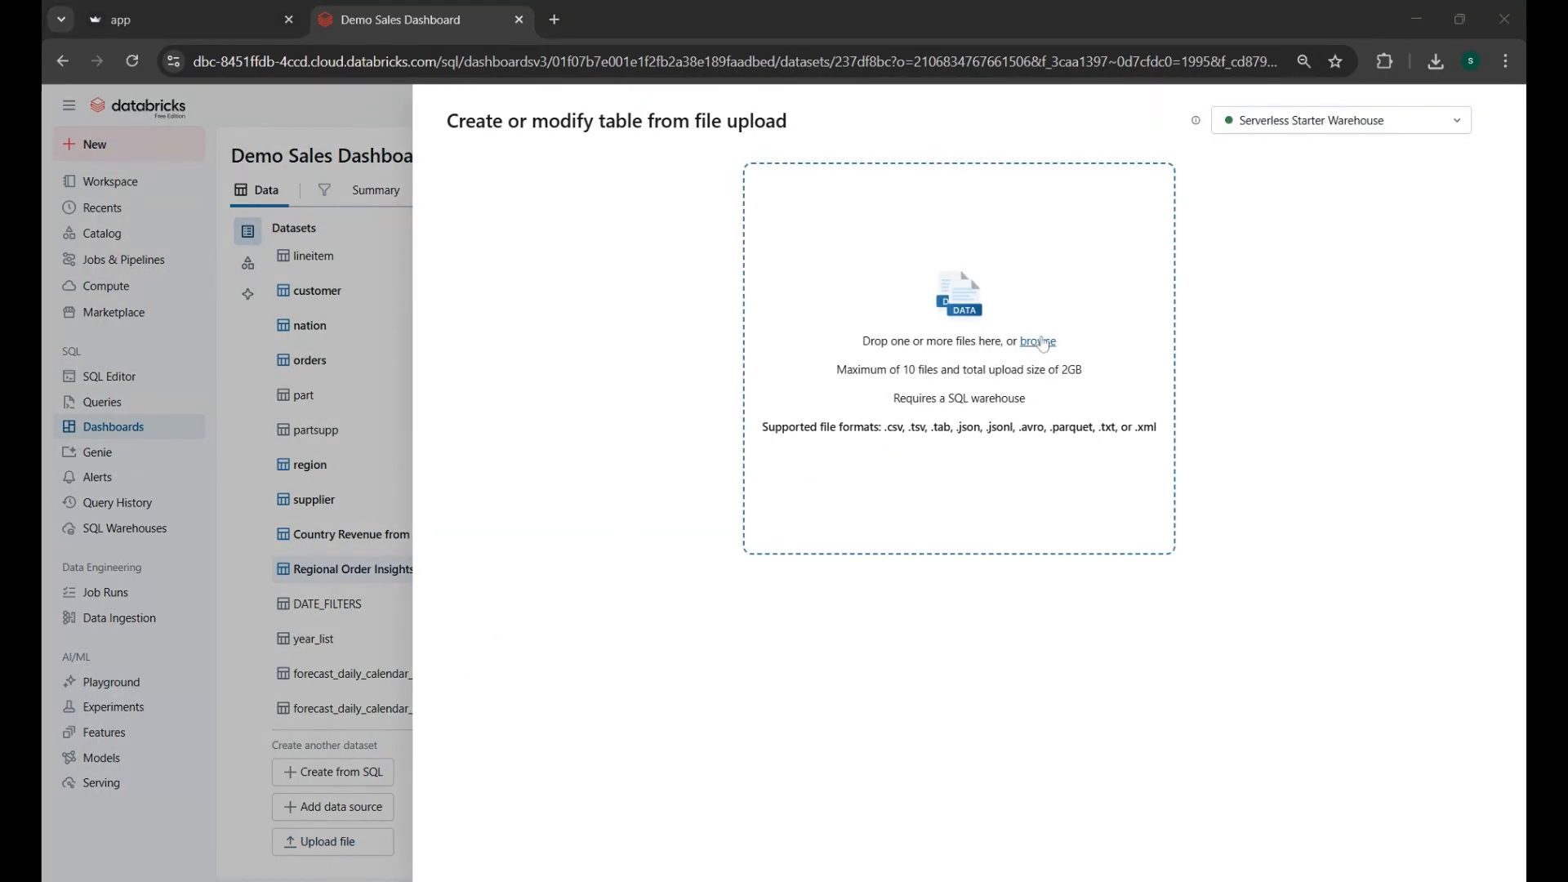
{"action": "double_click", "coordinate": [450, 185]}
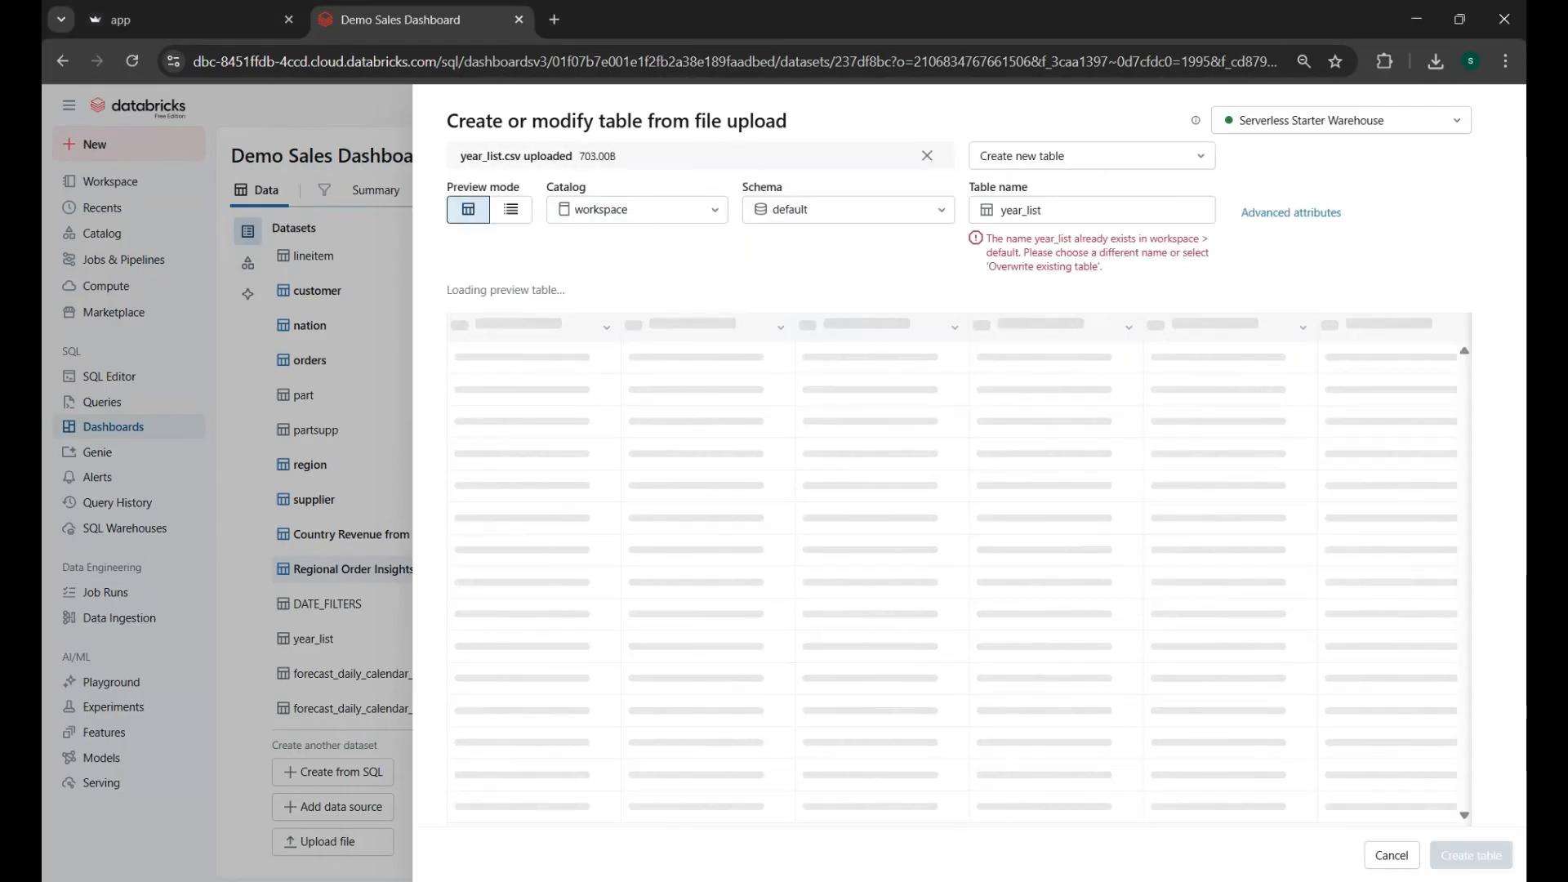
Step: Configure the upload to overwrite the existing year_list table with Tab as the column delimiter, and cancel it without overwriting
{"action": "left_click", "coordinate": [1097, 161]}
{"action": "left_click", "coordinate": [1058, 217]}
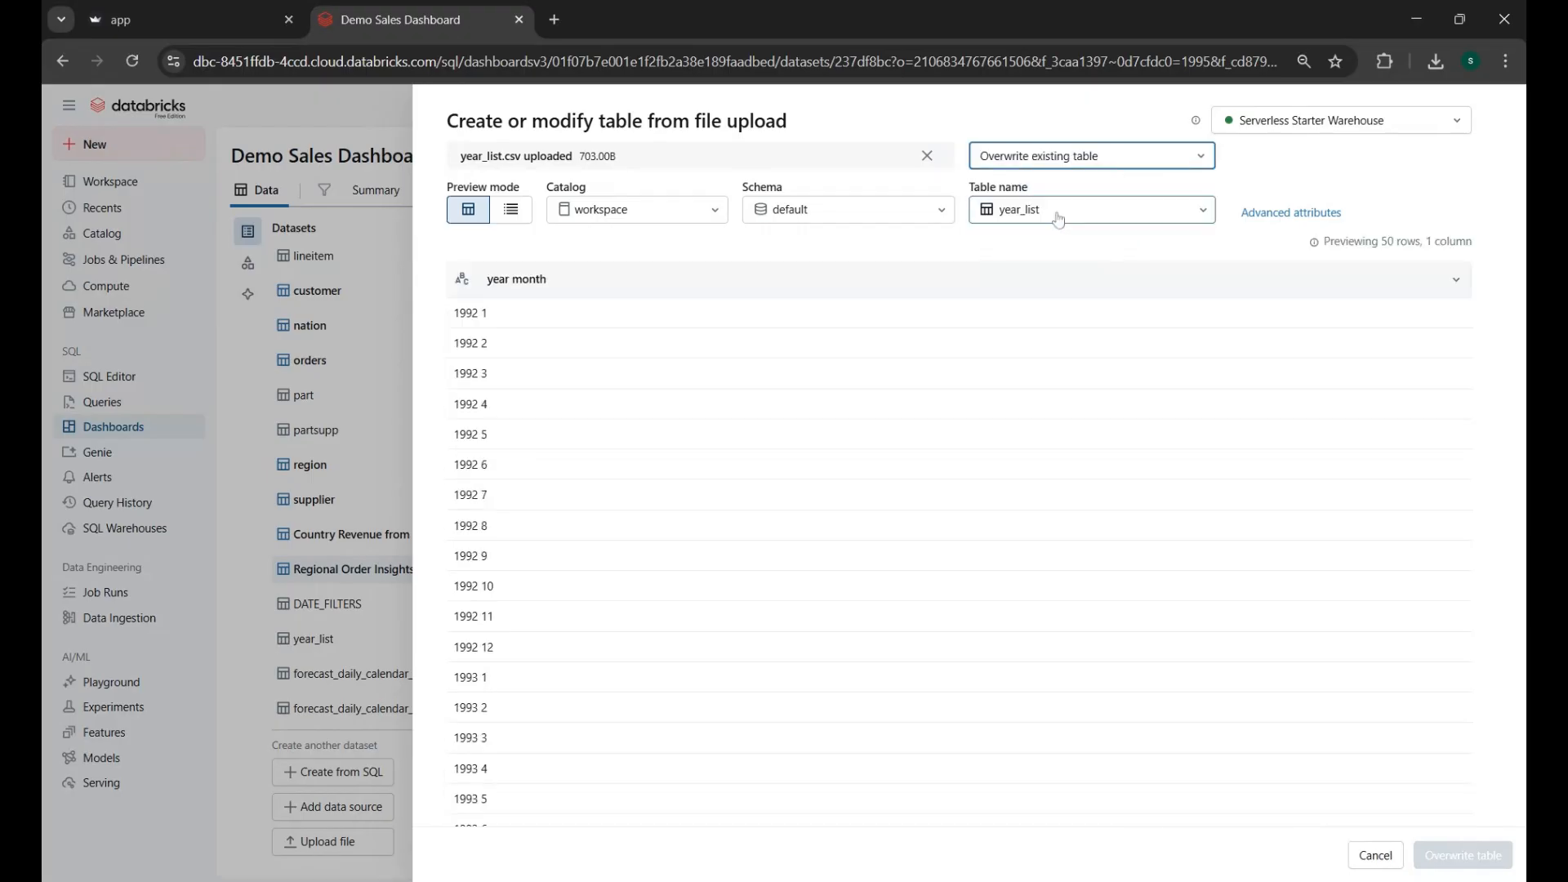
{"action": "left_click", "coordinate": [1287, 214]}
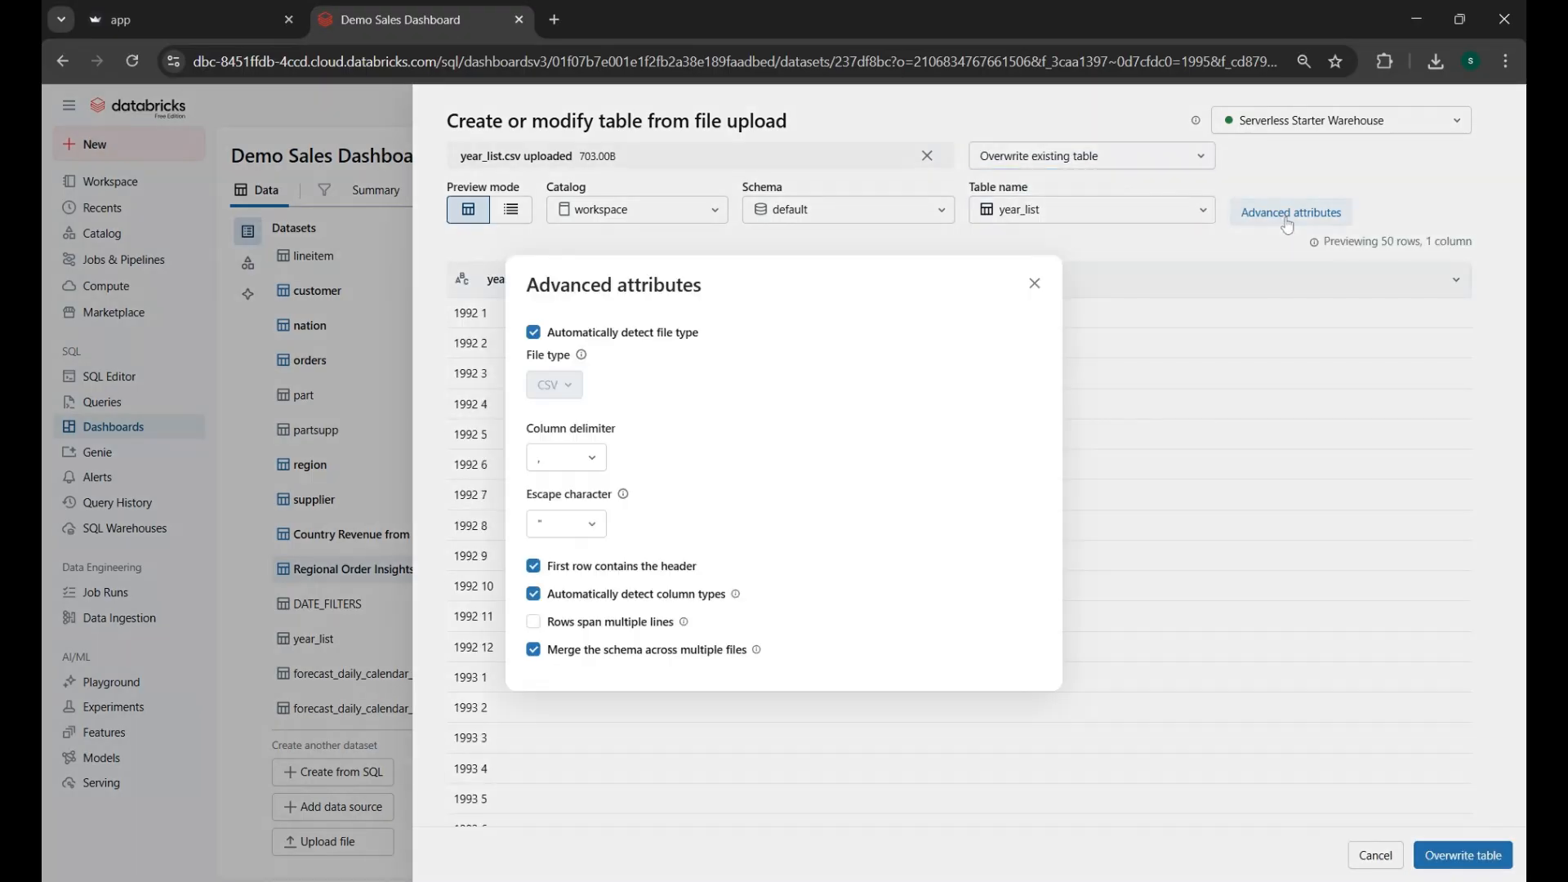
{"action": "left_click", "coordinate": [601, 466]}
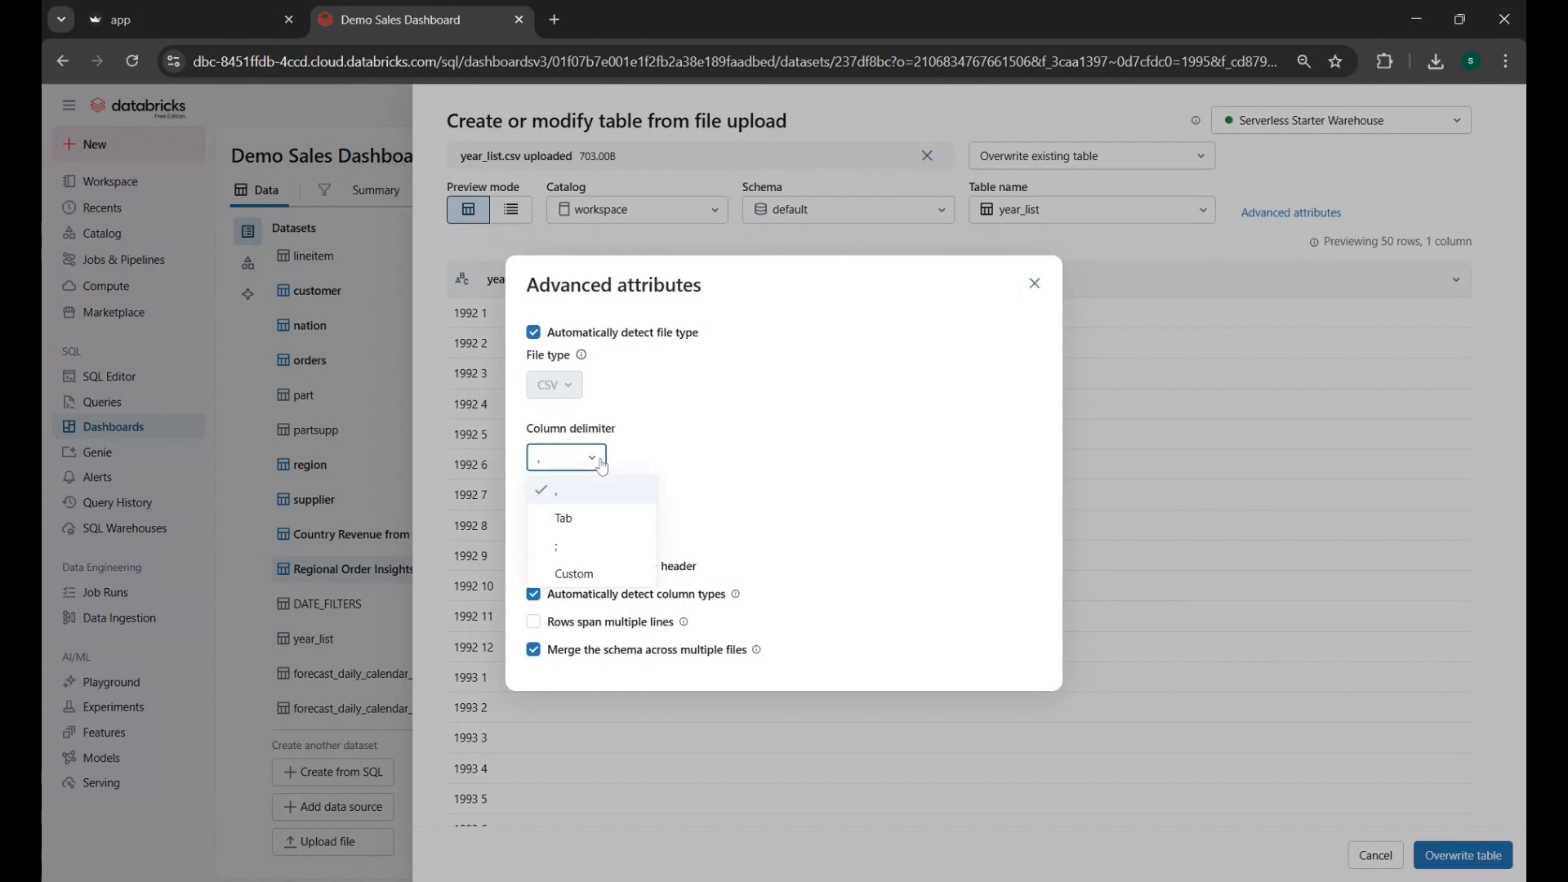
{"action": "left_click", "coordinate": [578, 522]}
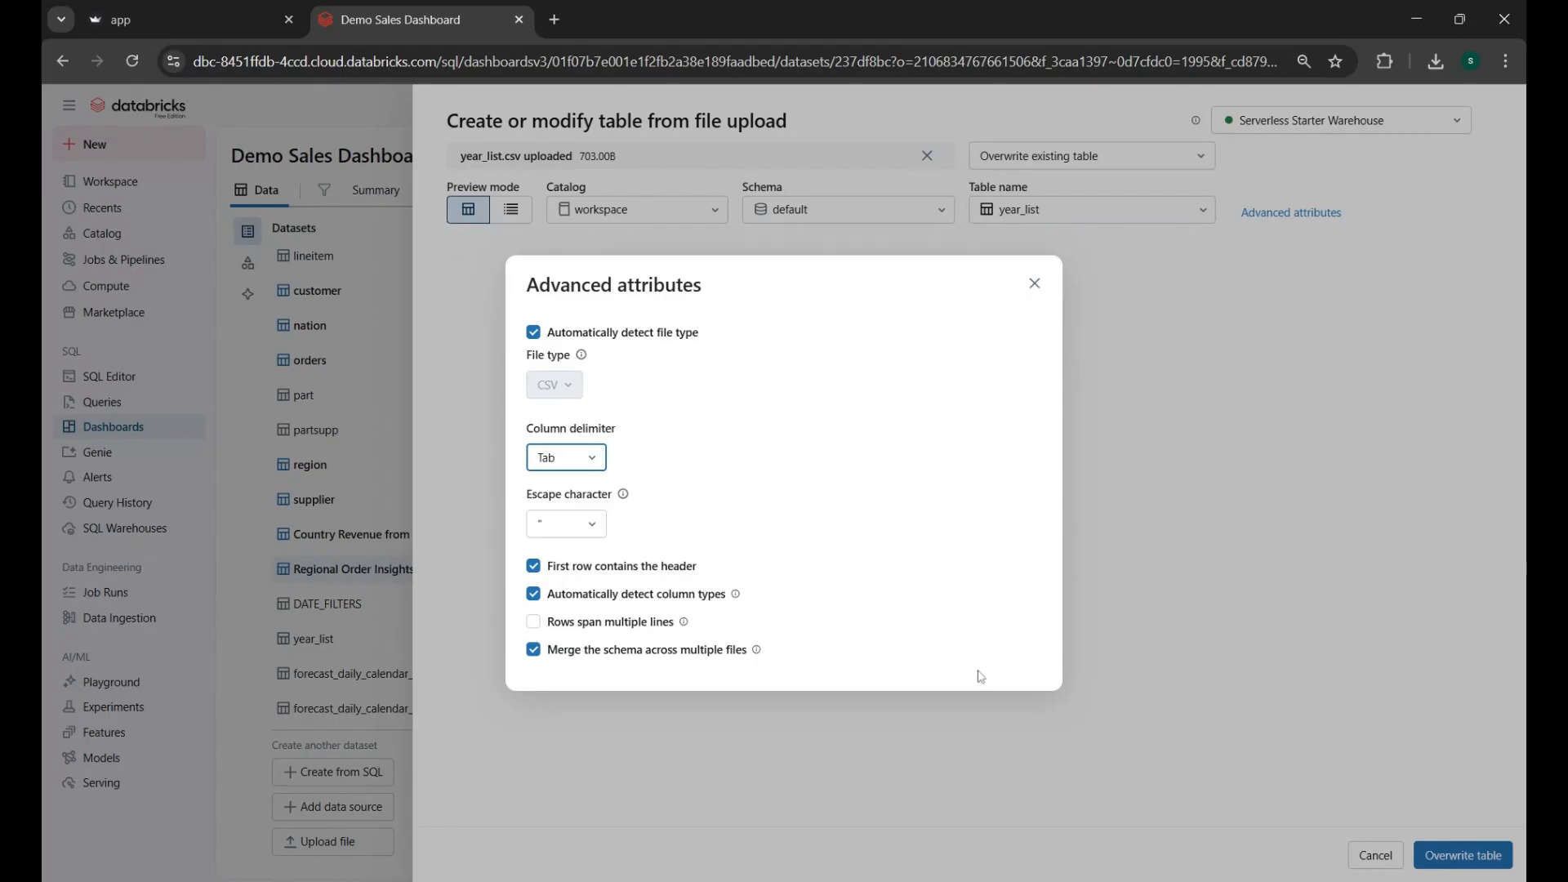
{"action": "left_click", "coordinate": [1035, 283]}
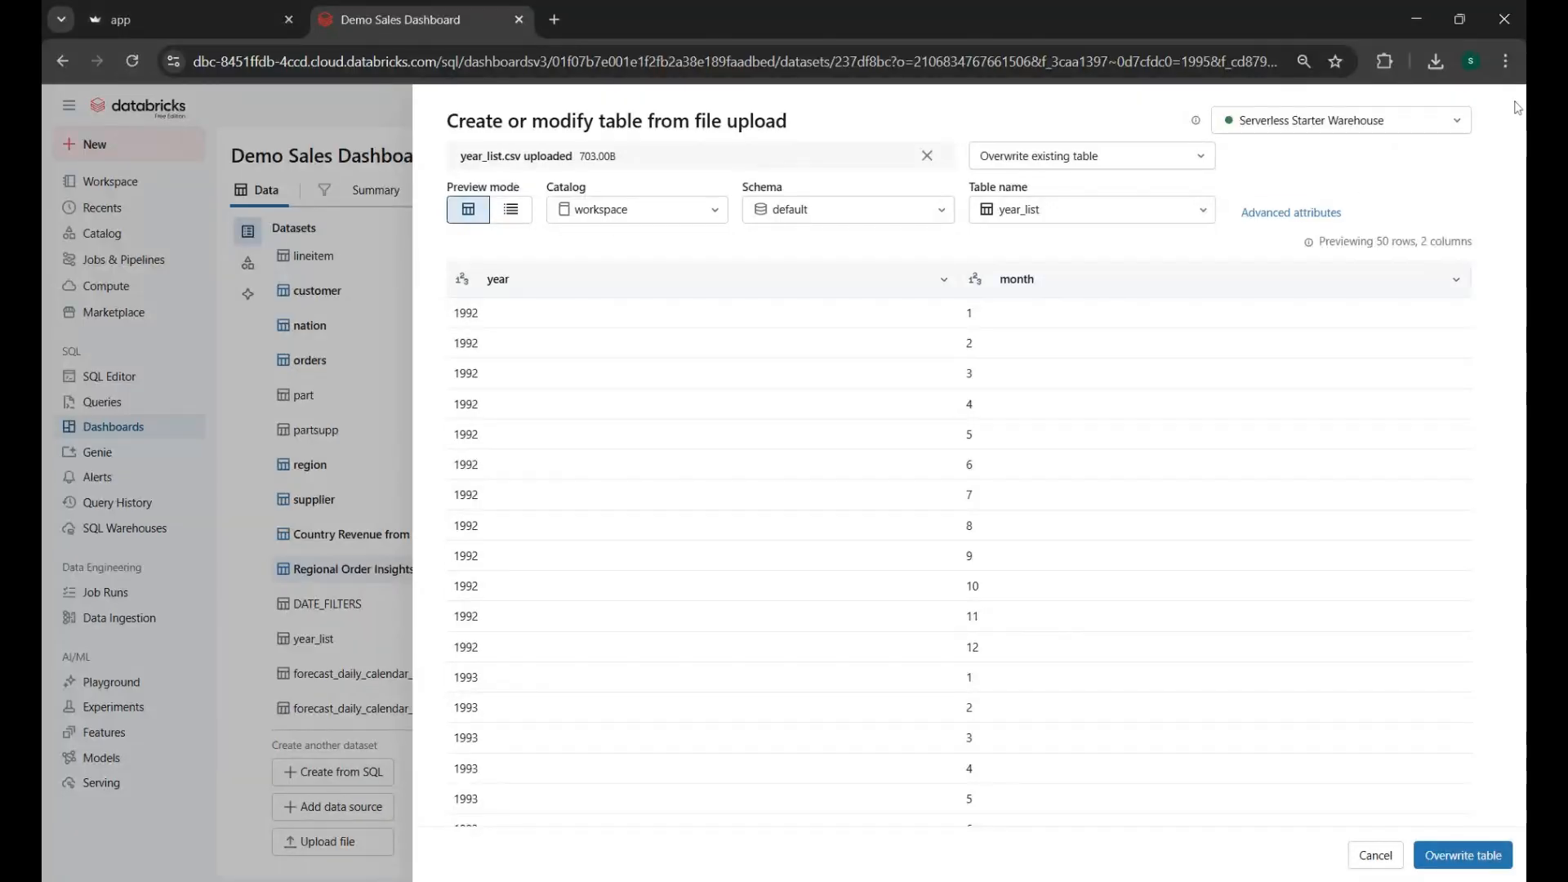
{"action": "left_click", "coordinate": [1375, 855]}
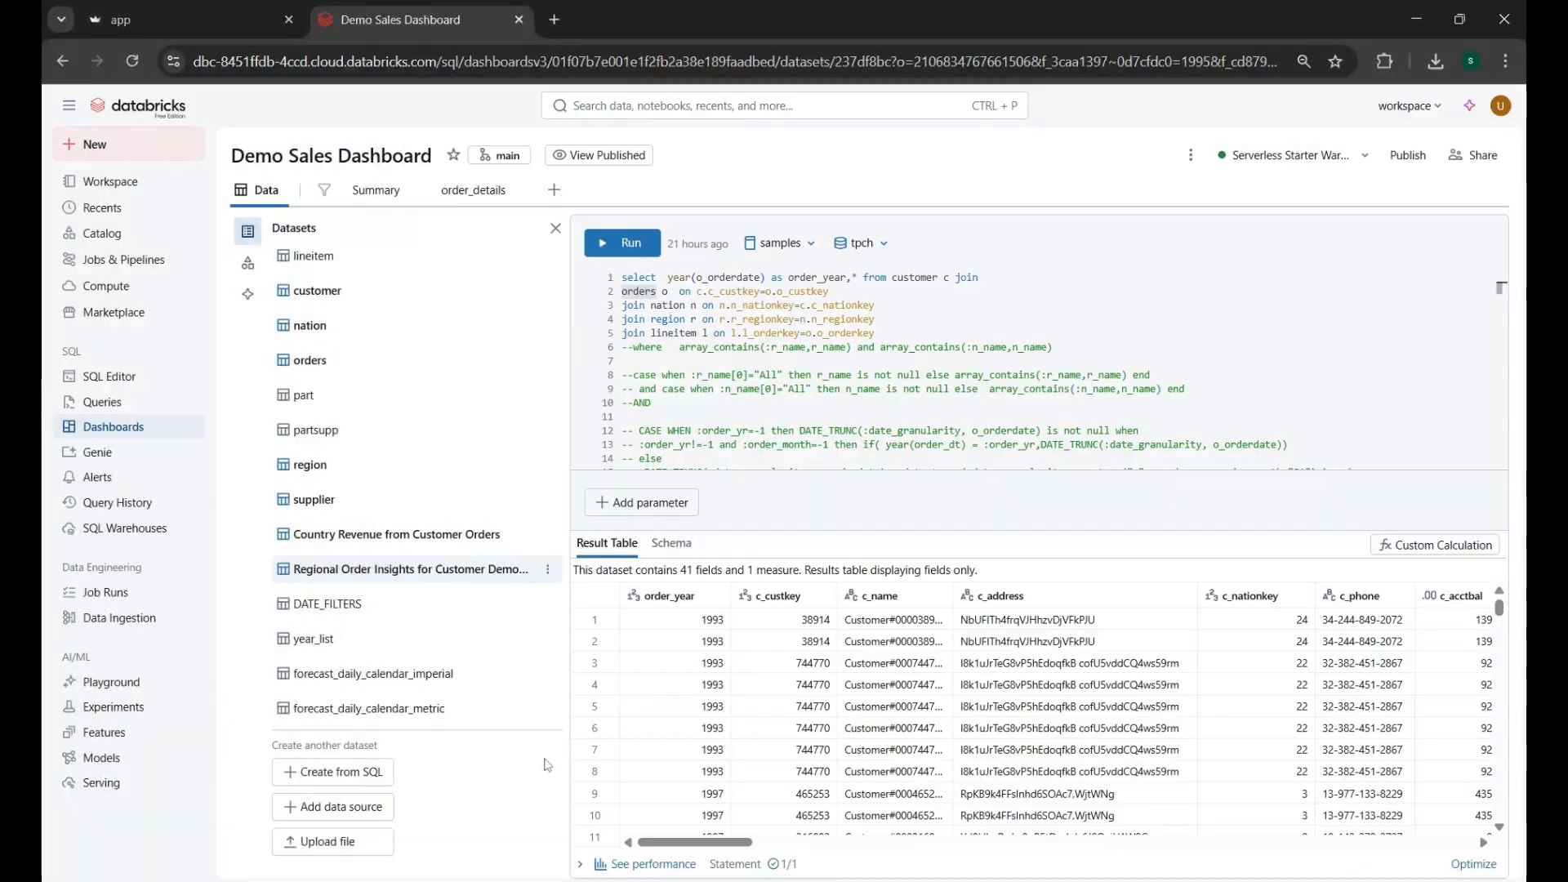
Step: View the year_list and Regional Order Insights datasets, and return to the Summary page
{"action": "left_click", "coordinate": [490, 638]}
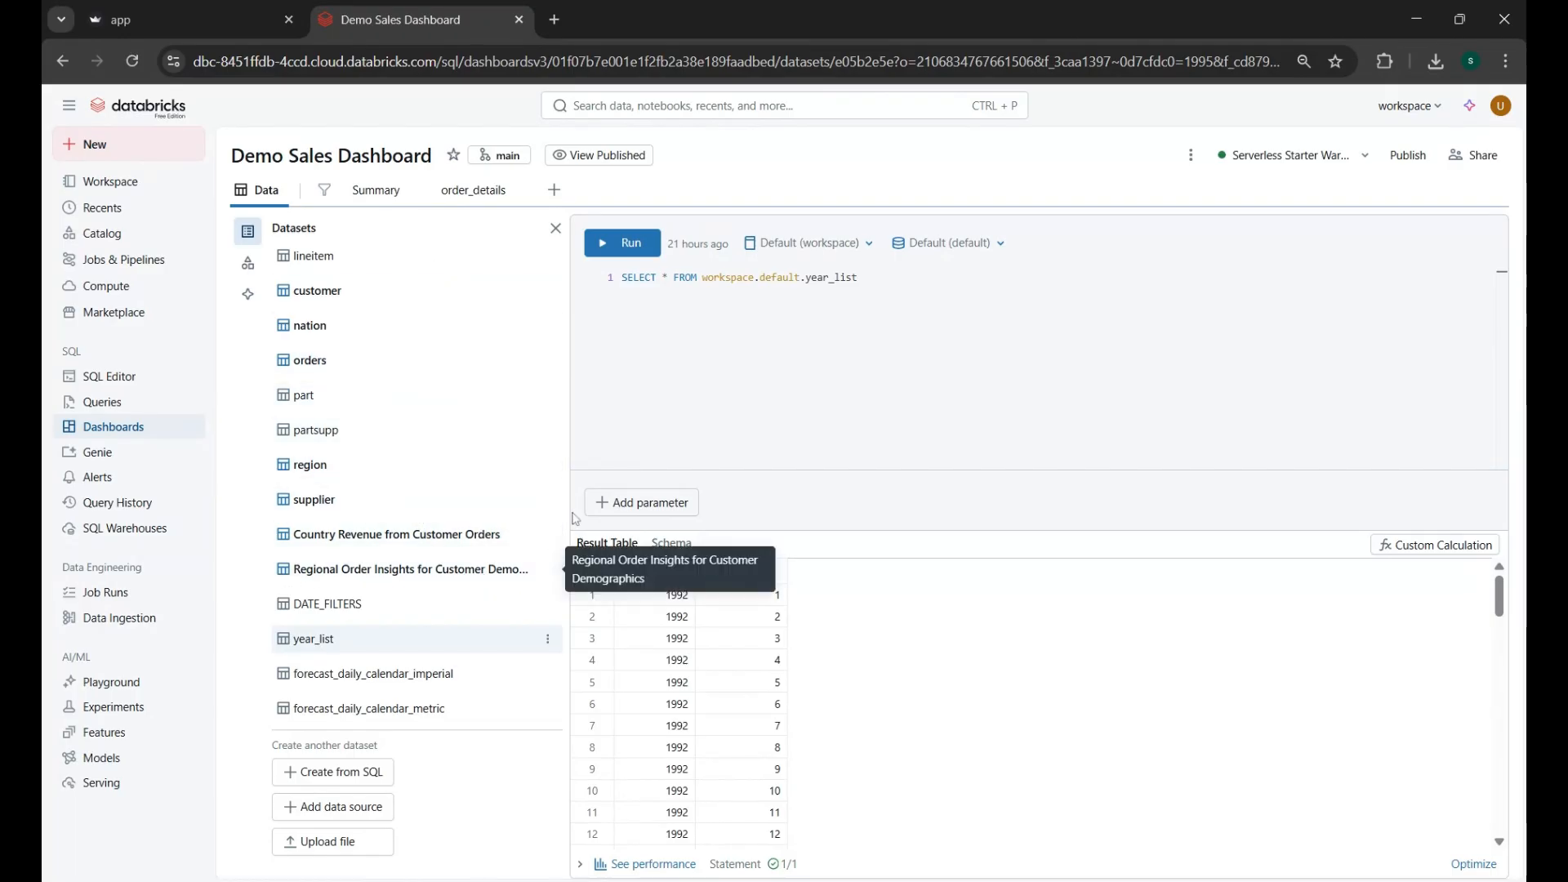
{"action": "left_click", "coordinate": [460, 579]}
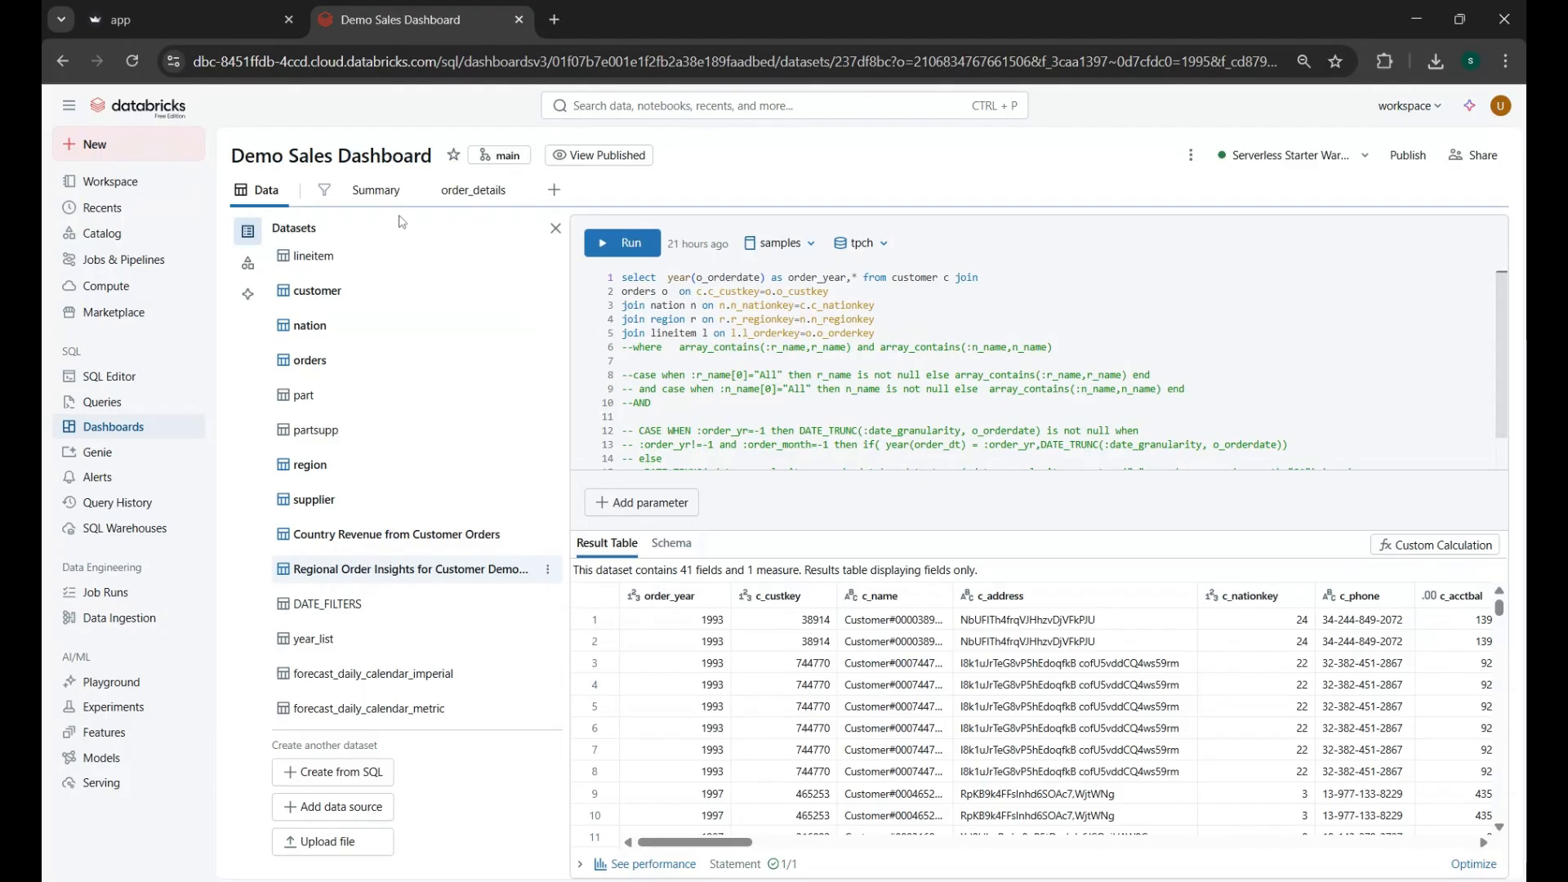
{"action": "left_click", "coordinate": [378, 187]}
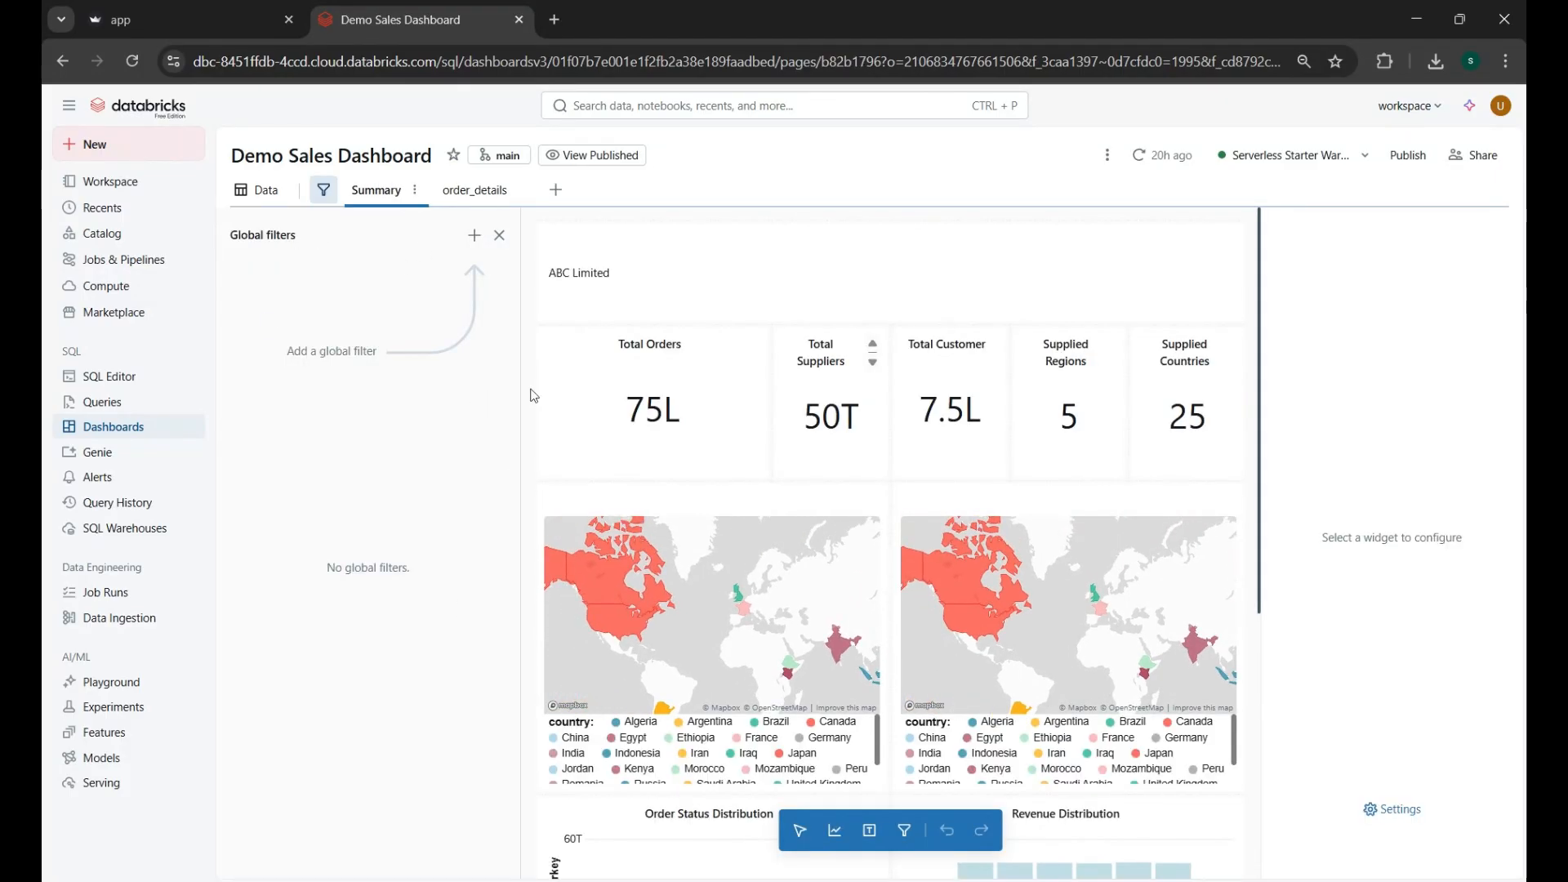
Step: Open the Total Orders counter's configuration and view the datasets it could use, keeping orders as its dataset
{"action": "left_click", "coordinate": [637, 383]}
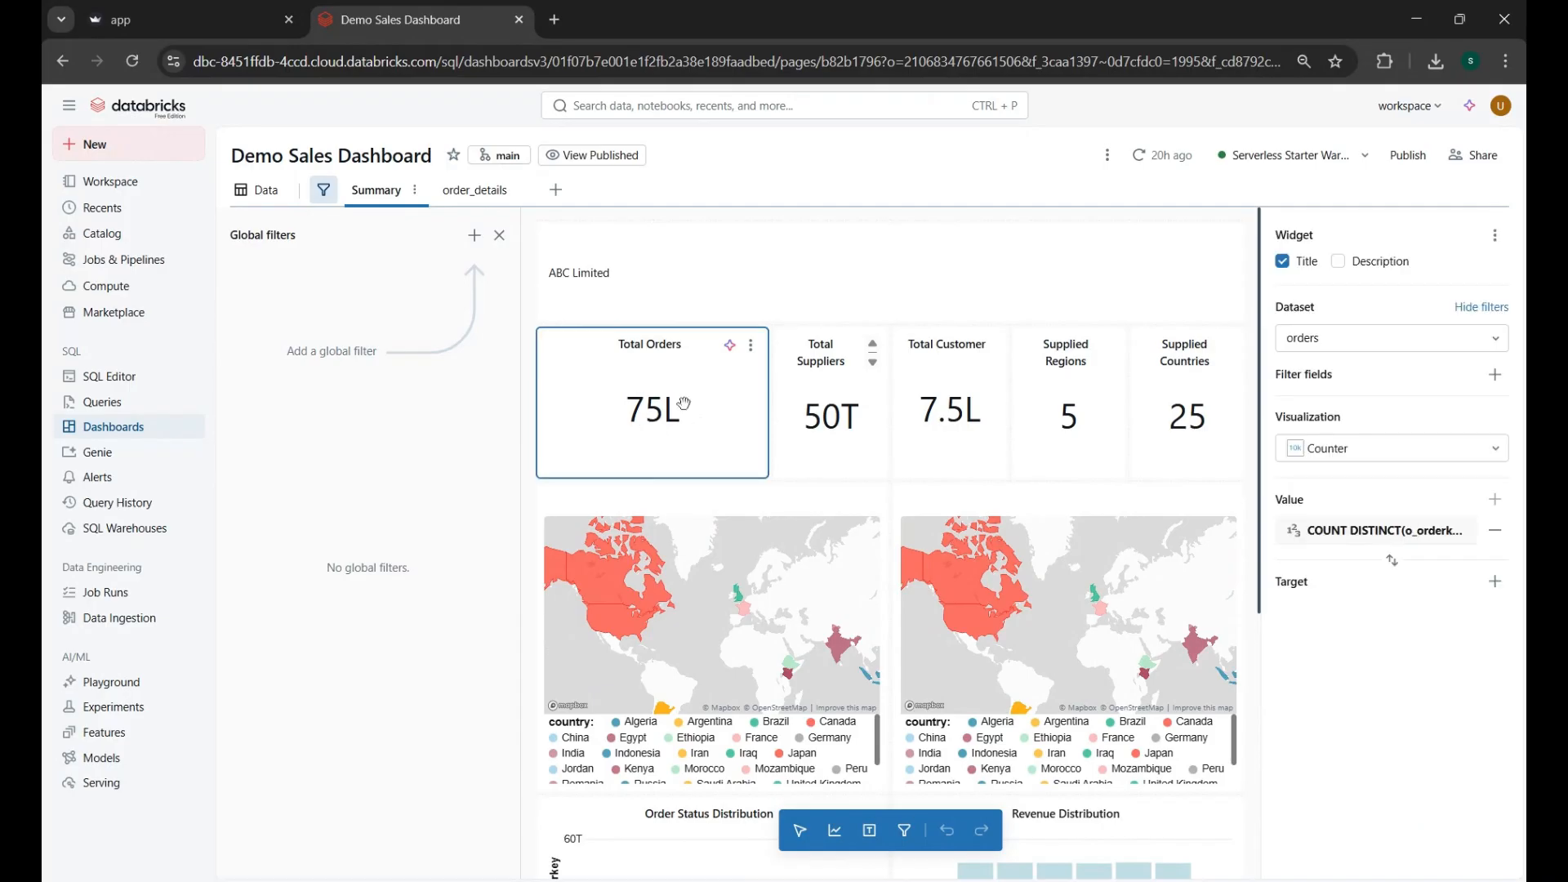
{"action": "left_click", "coordinate": [1392, 338]}
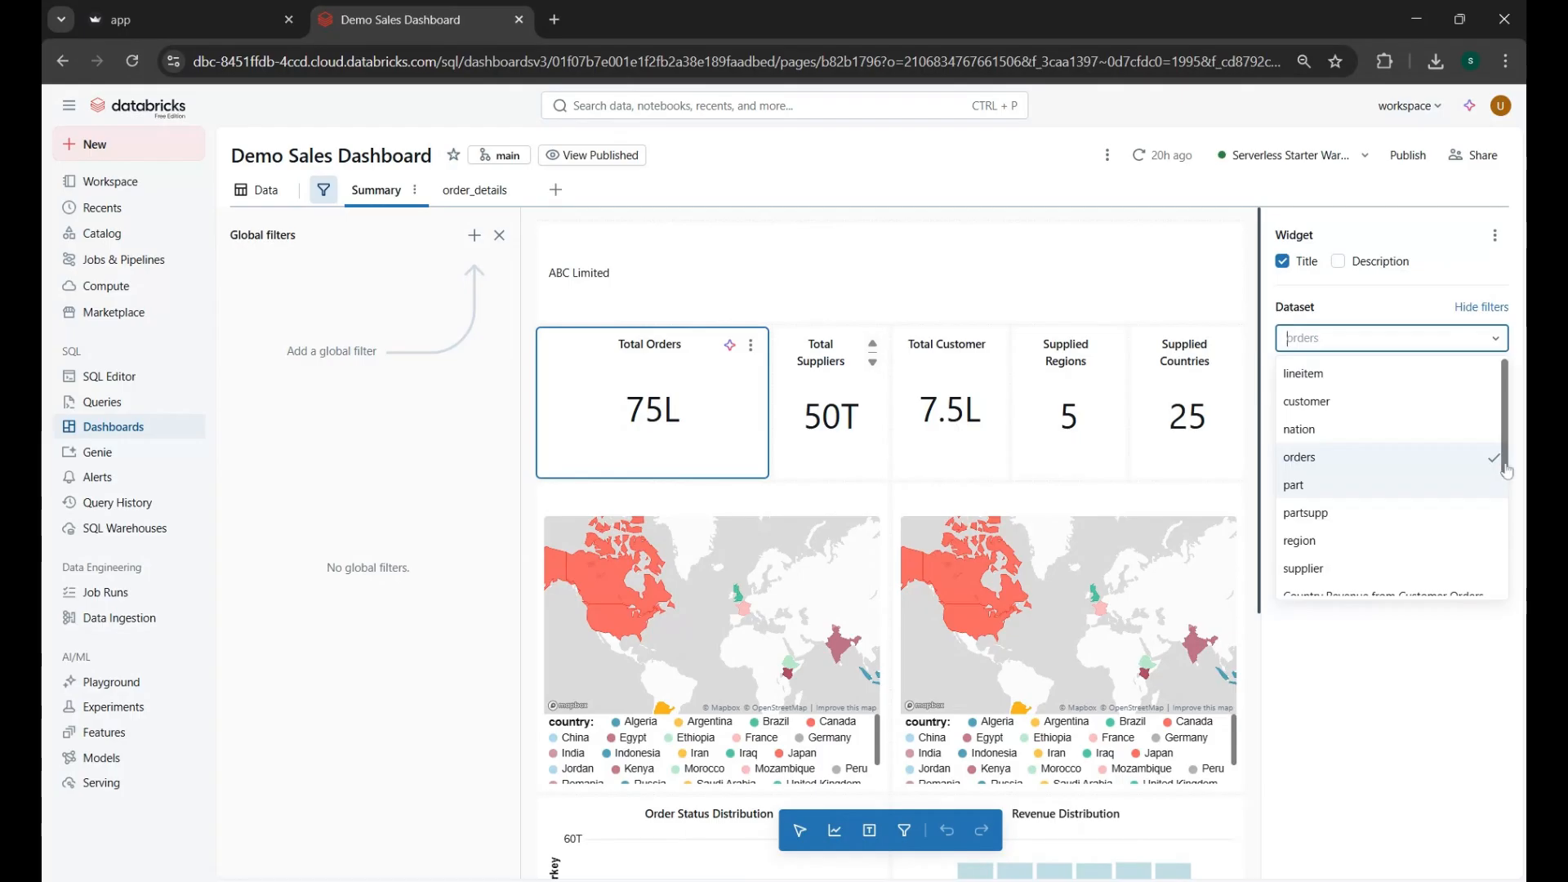
{"action": "scroll", "coordinate": [1507, 471], "scroll_direction": "down", "scroll_amount": 3}
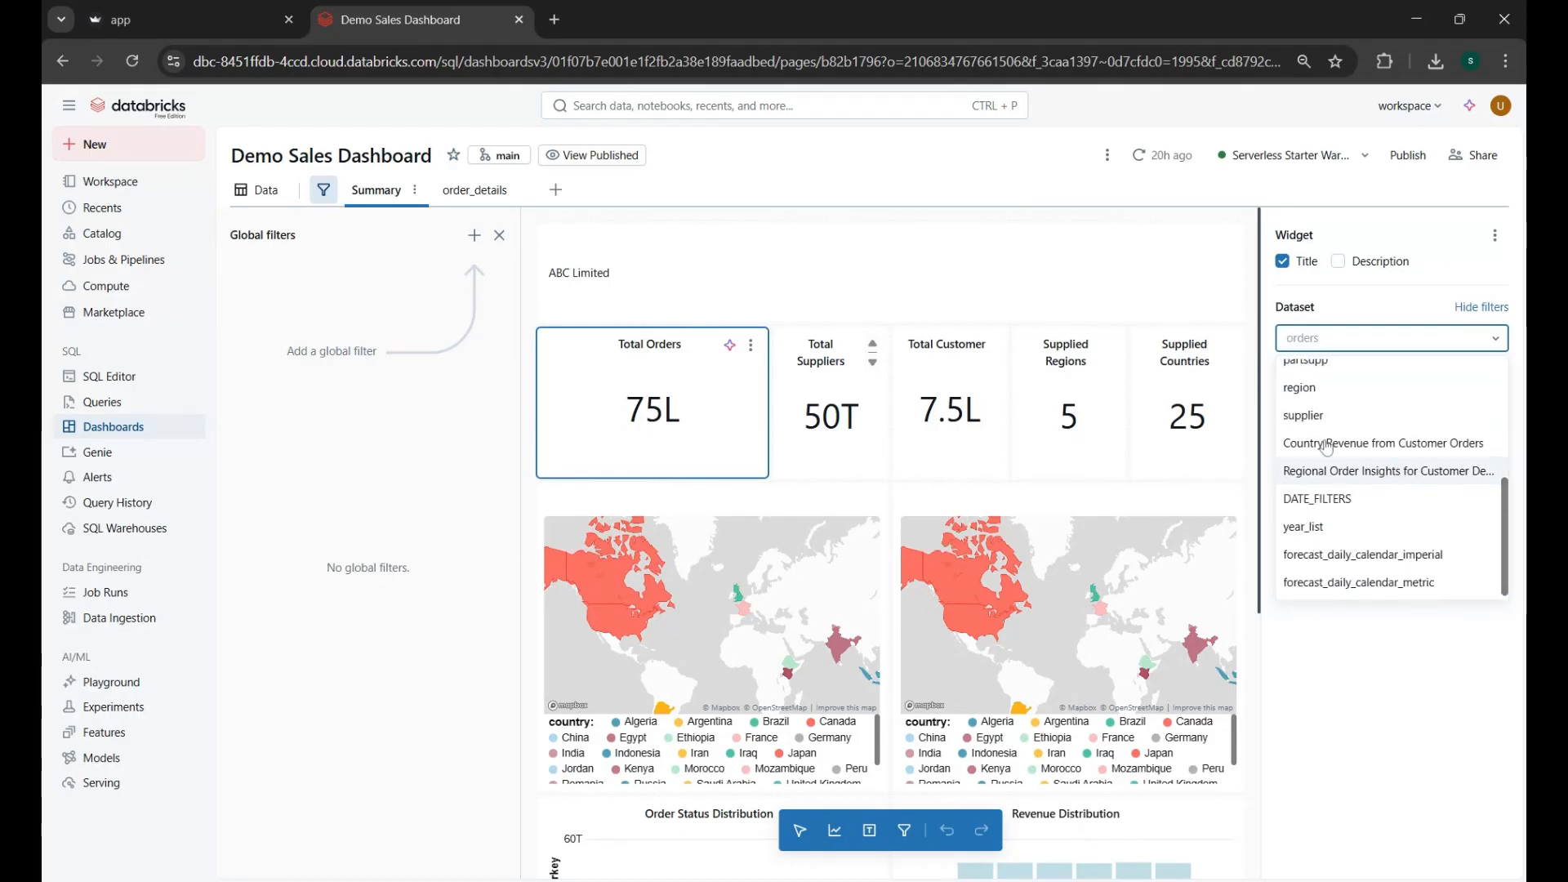
{"action": "left_click", "coordinate": [1446, 272]}
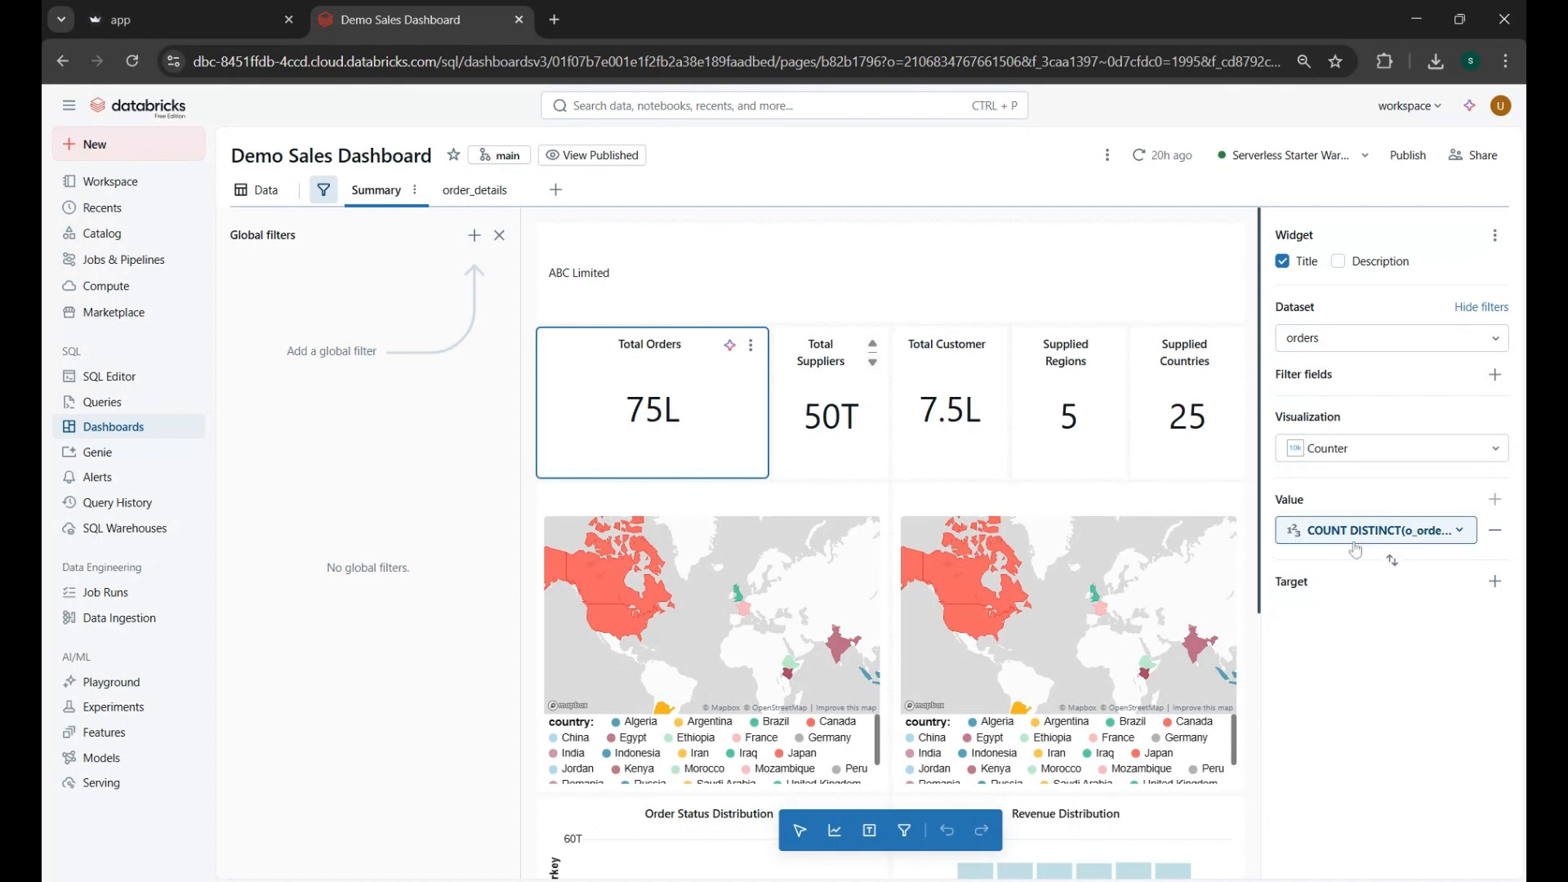
Step: Examine the dataset and value settings of the Total Suppliers, Total Customer, Supplied Regions and Supplied Countries counters
{"action": "left_click", "coordinate": [821, 455]}
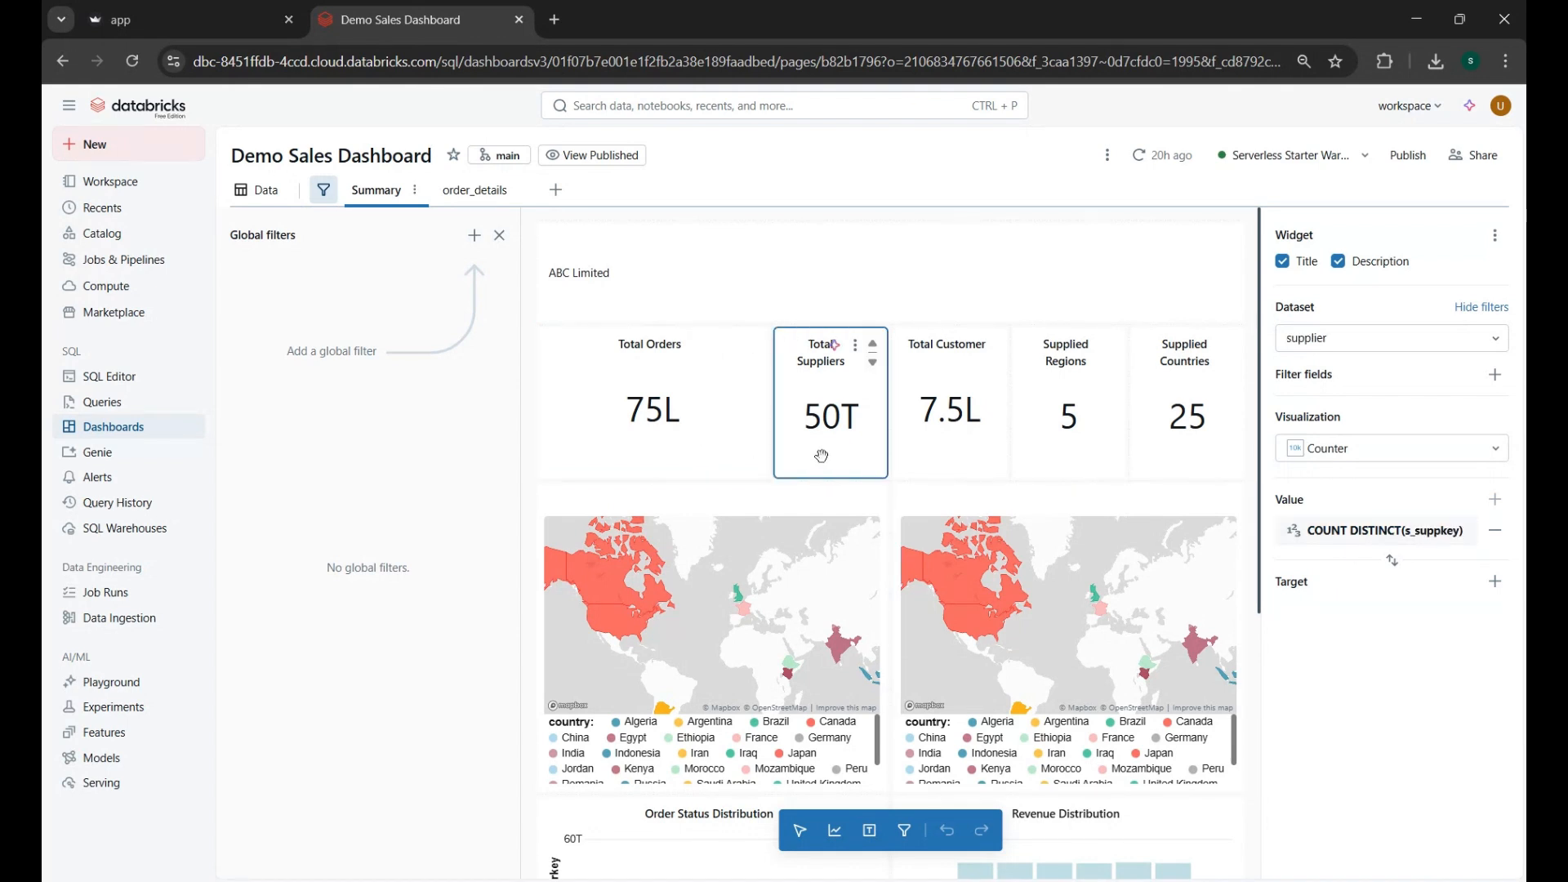
{"action": "left_click", "coordinate": [939, 459]}
{"action": "left_click", "coordinate": [1062, 456]}
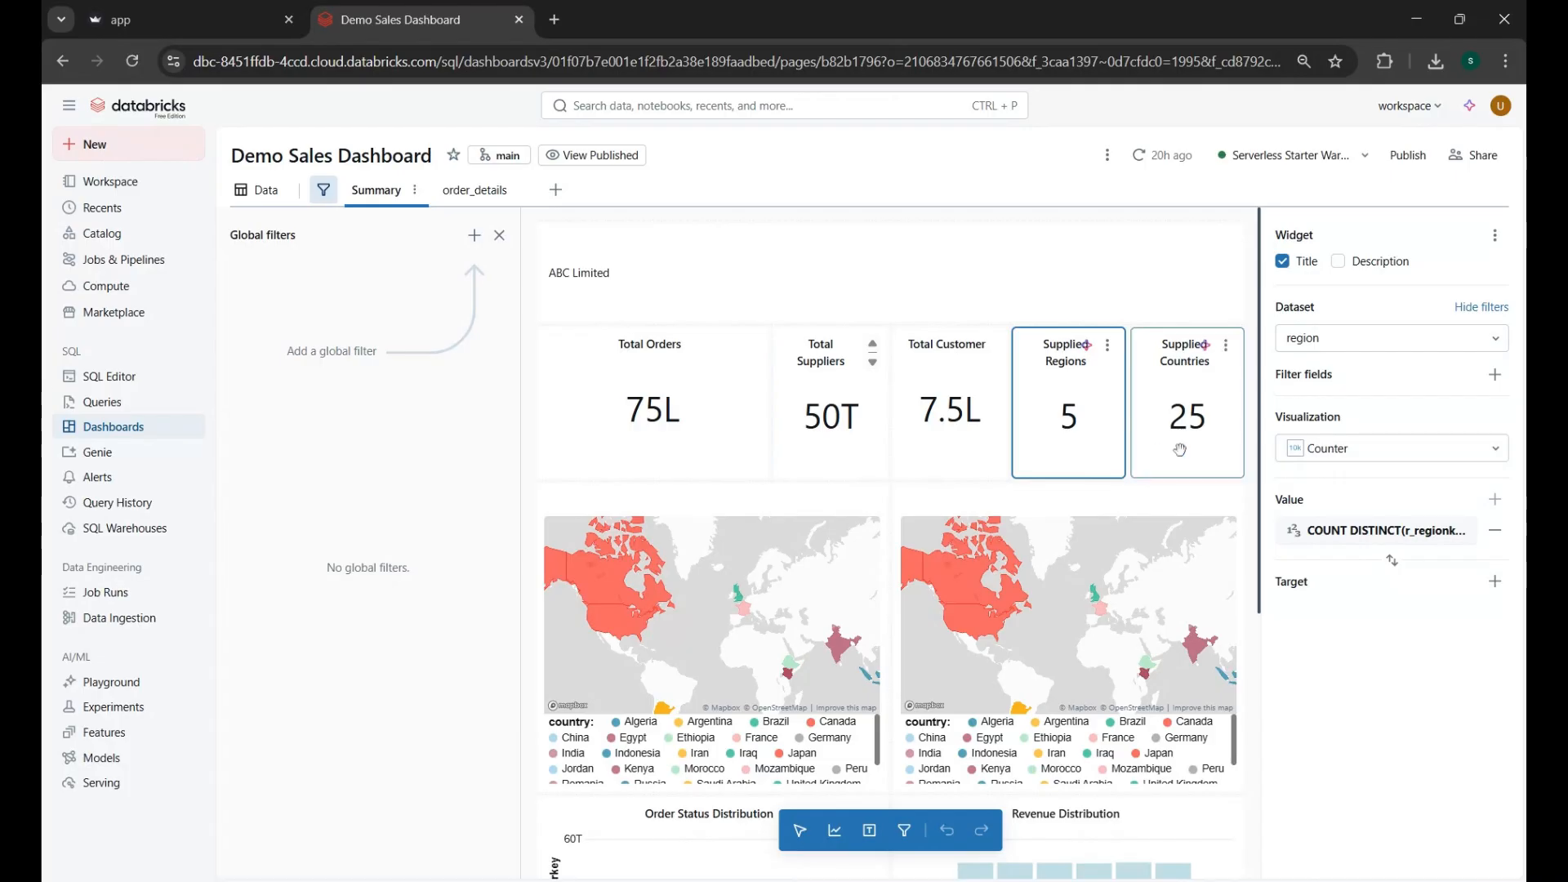
{"action": "left_click", "coordinate": [1180, 450]}
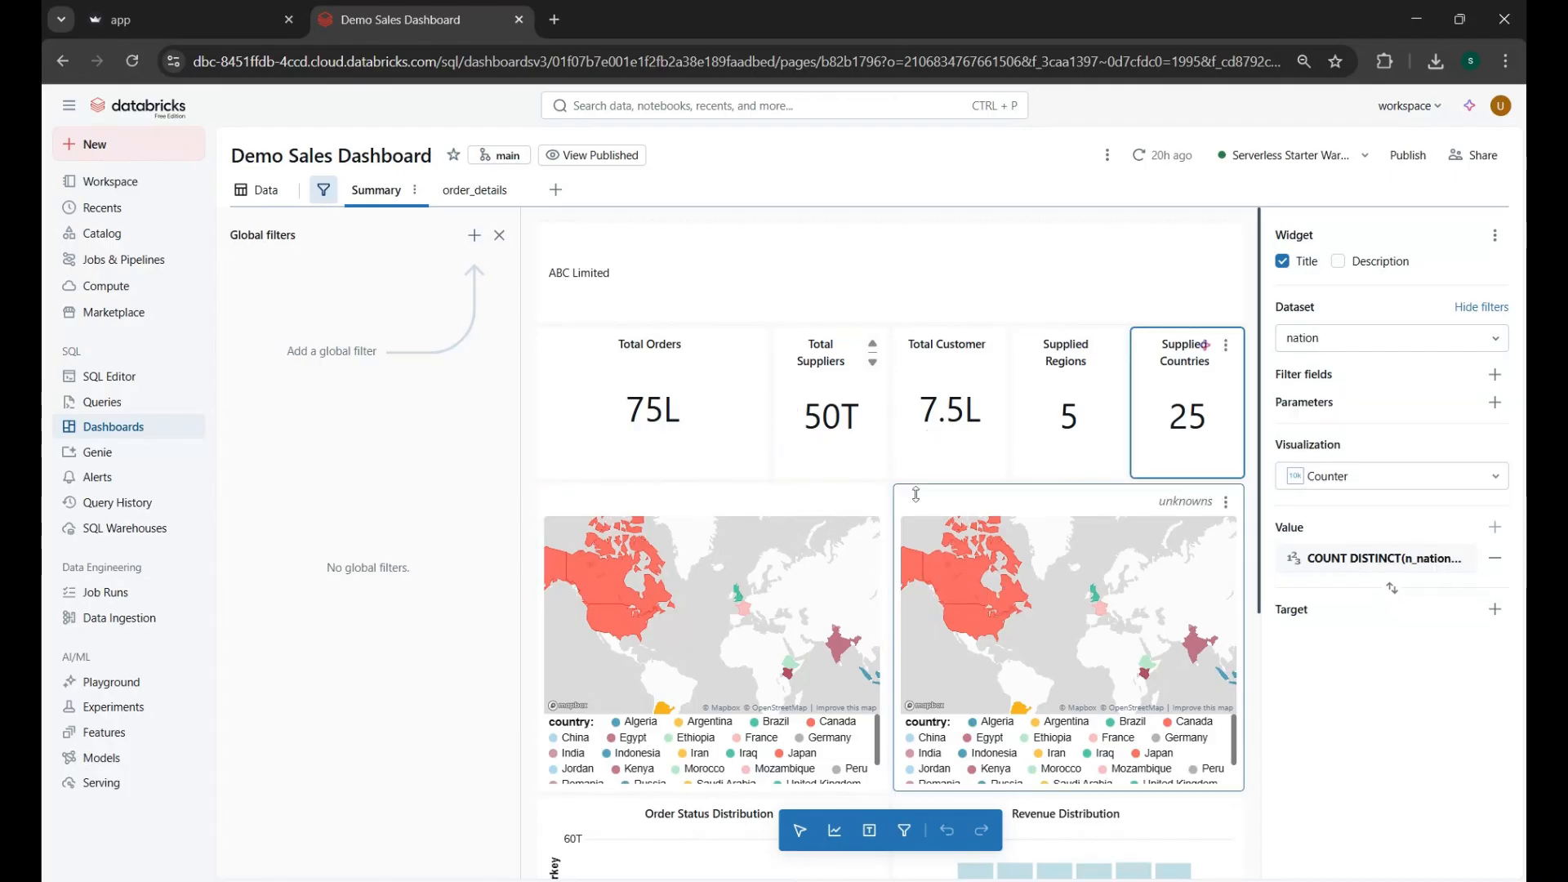
Step: Add a visualization widget at the top of the Summary page and set its visualization type to Counter
{"action": "left_click", "coordinate": [834, 841]}
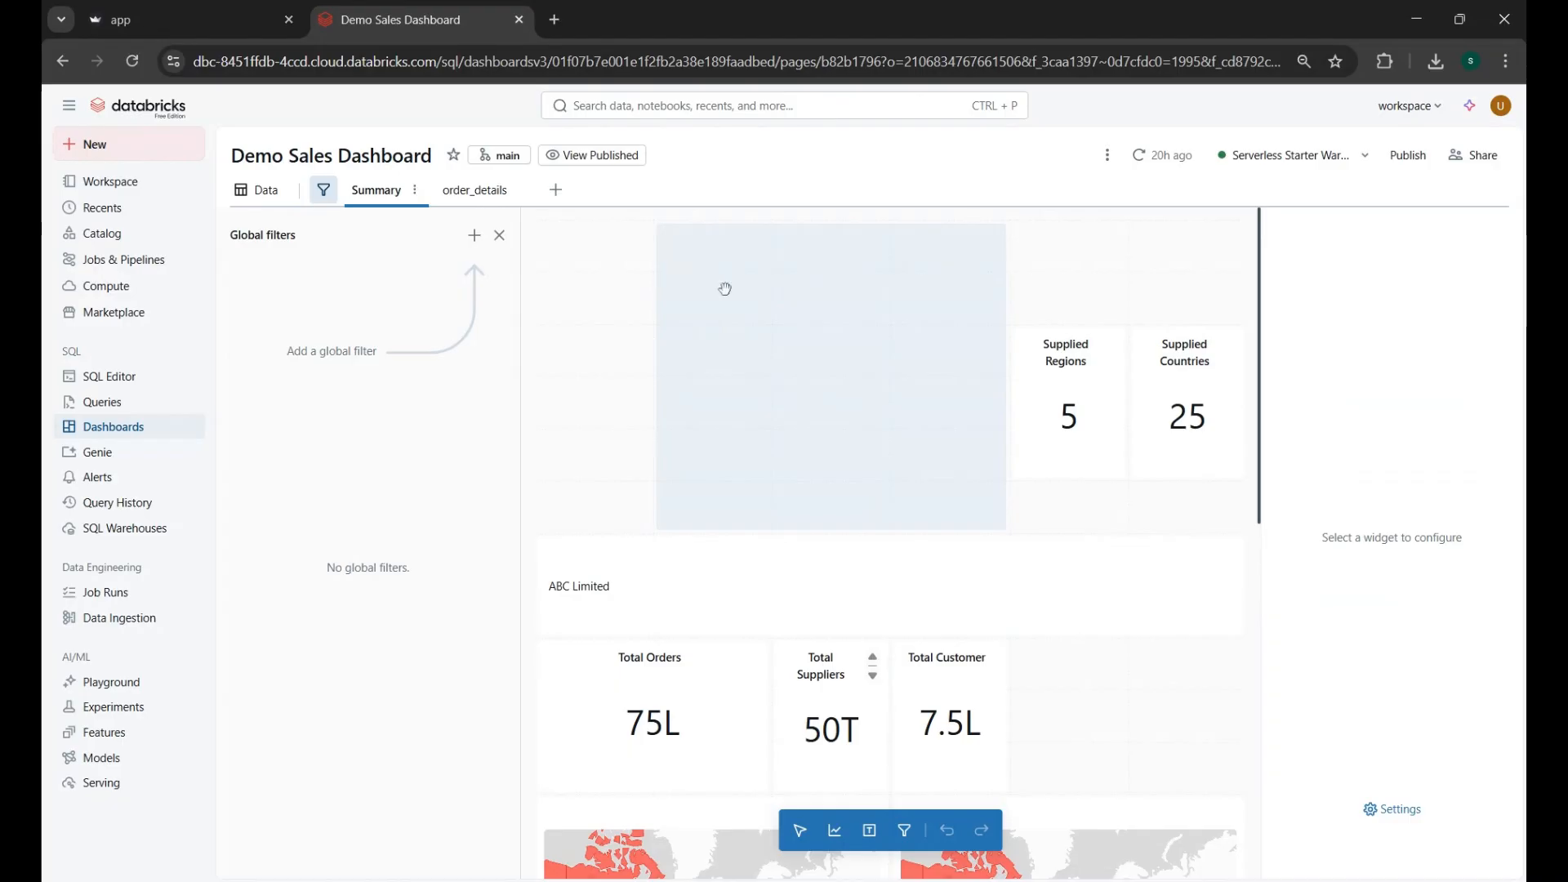
{"action": "left_click", "coordinate": [757, 247]}
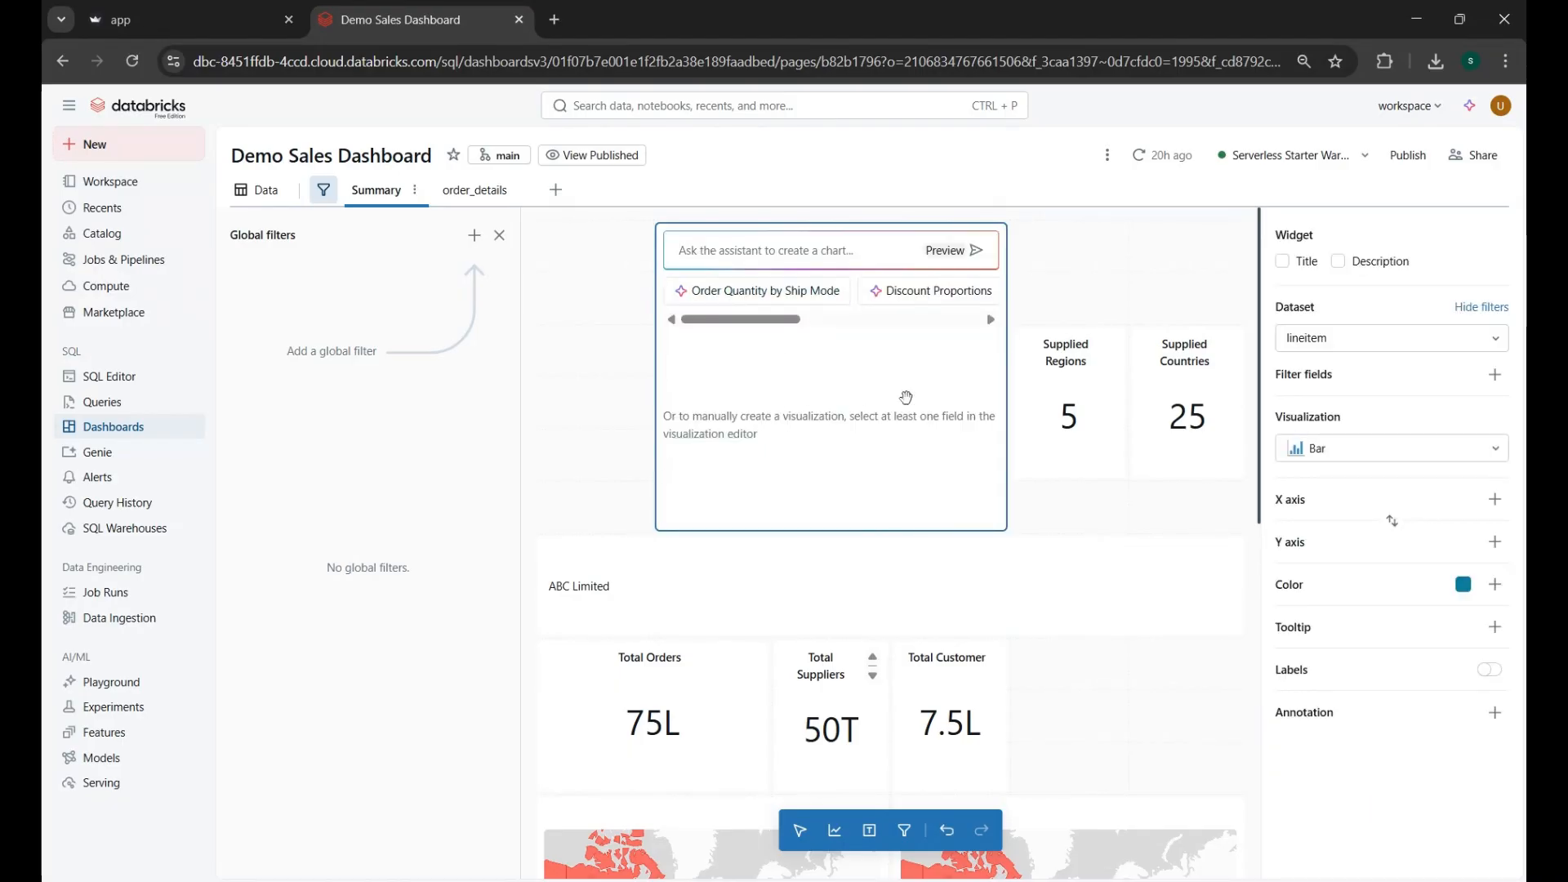
{"action": "left_click", "coordinate": [1388, 447]}
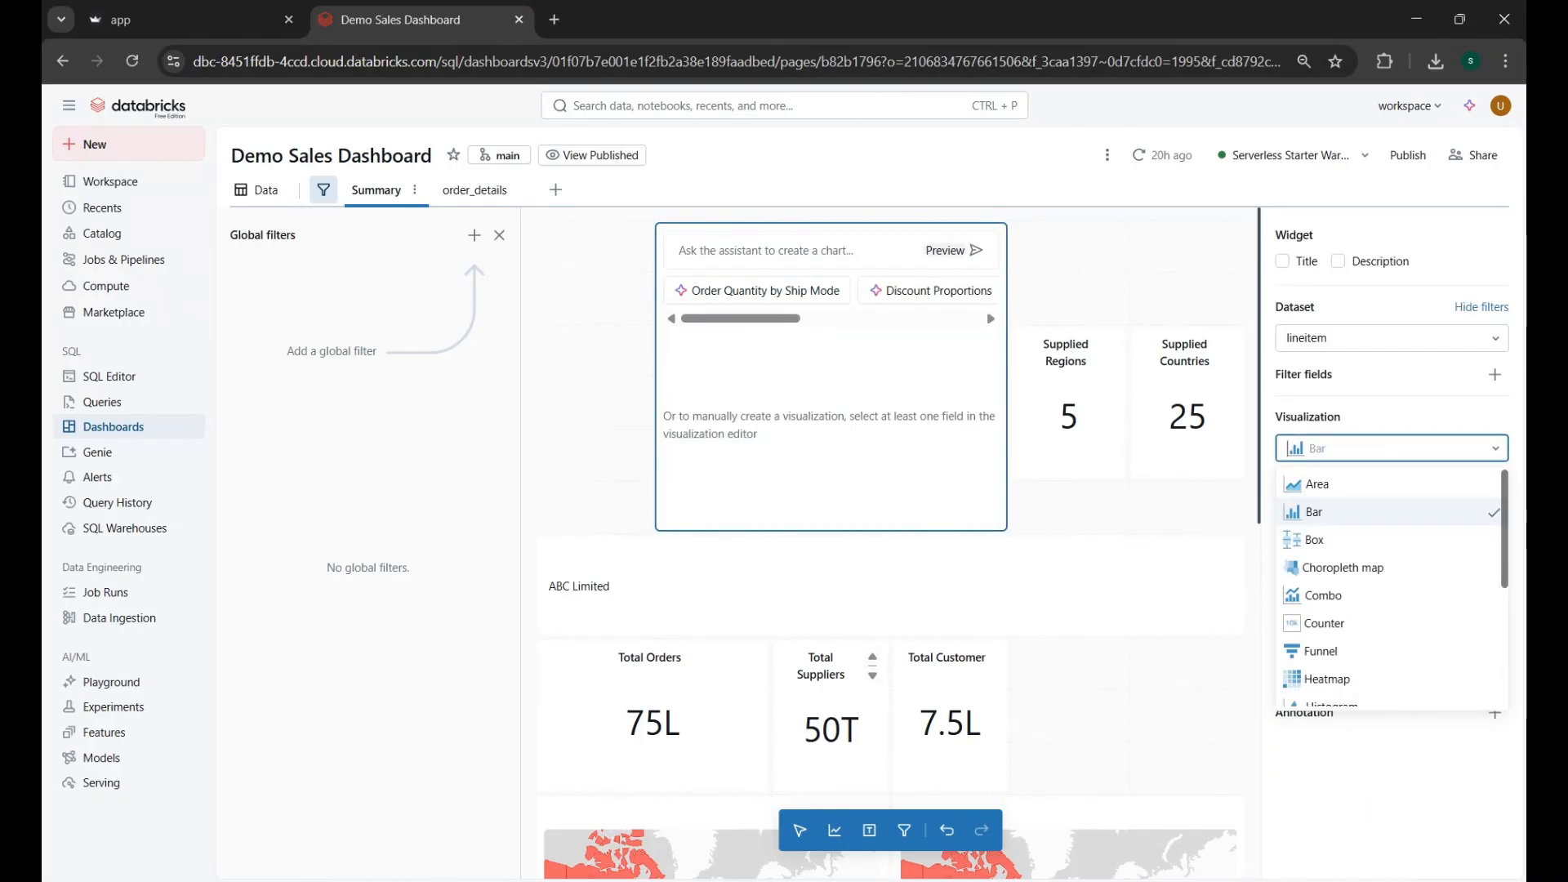
{"action": "left_click", "coordinate": [1357, 627]}
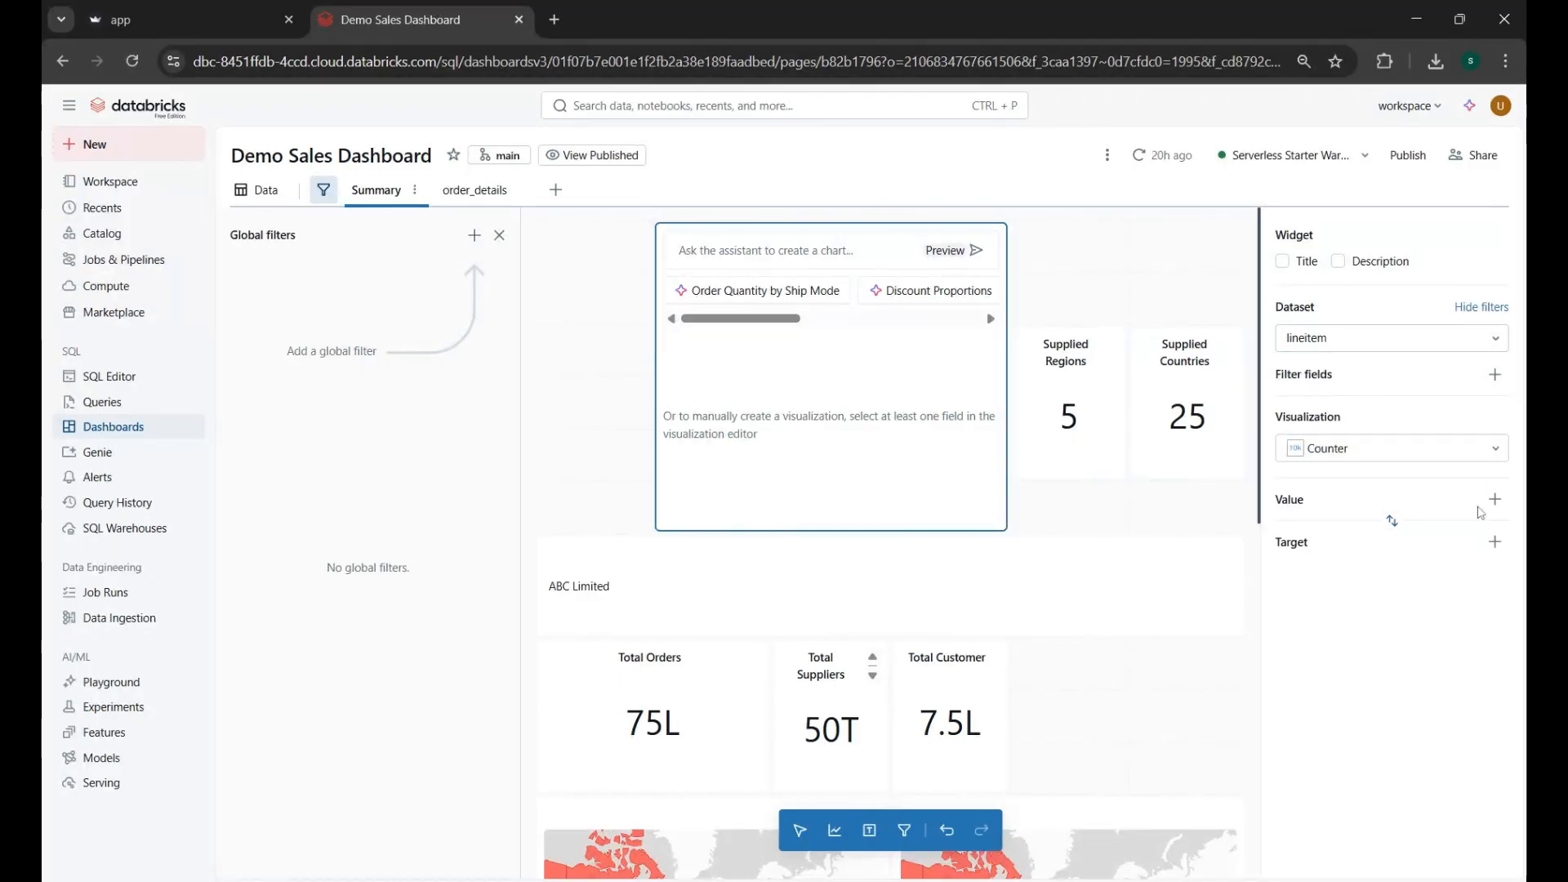
Step: Set the new counter's value to the l_discount field of lineitem with the AVG transform
{"action": "left_click", "coordinate": [1494, 499]}
{"action": "left_click", "coordinate": [1346, 647]}
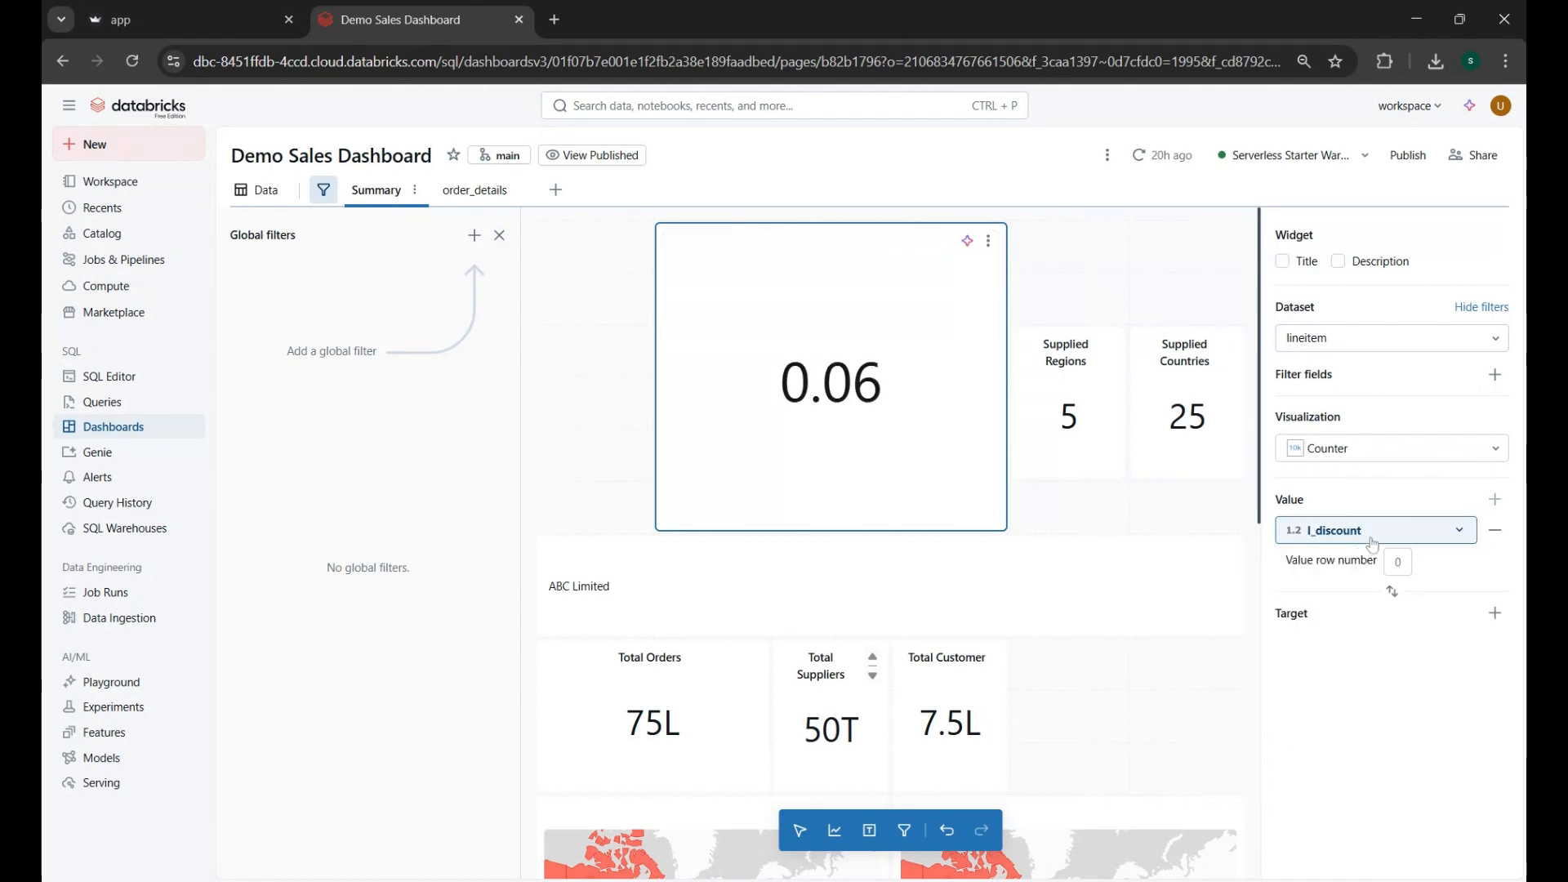
{"action": "left_click", "coordinate": [1380, 531]}
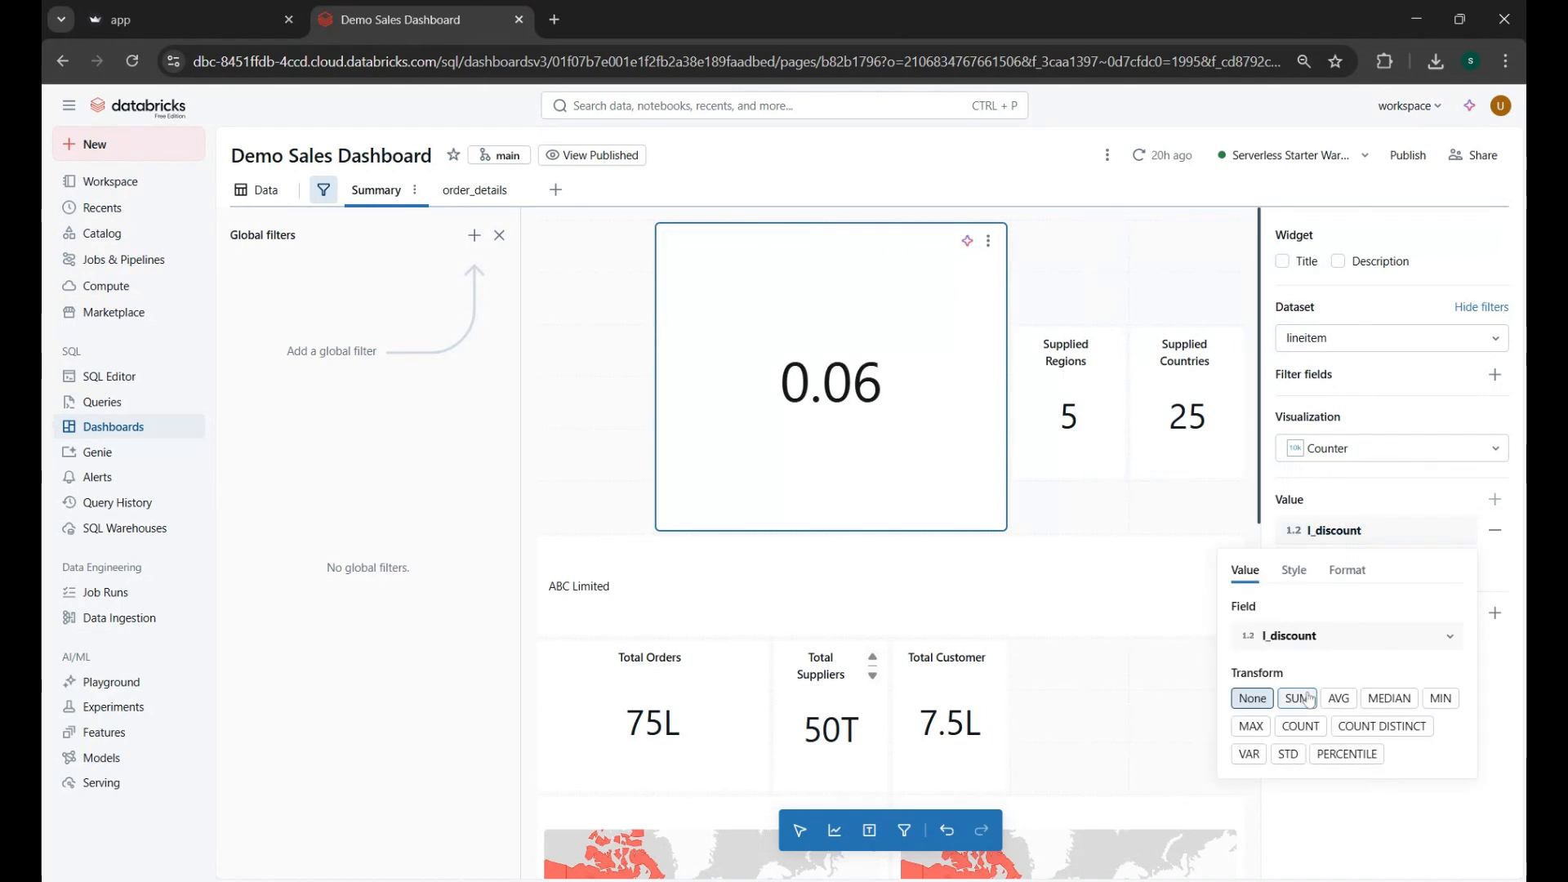
{"action": "left_click", "coordinate": [1338, 698]}
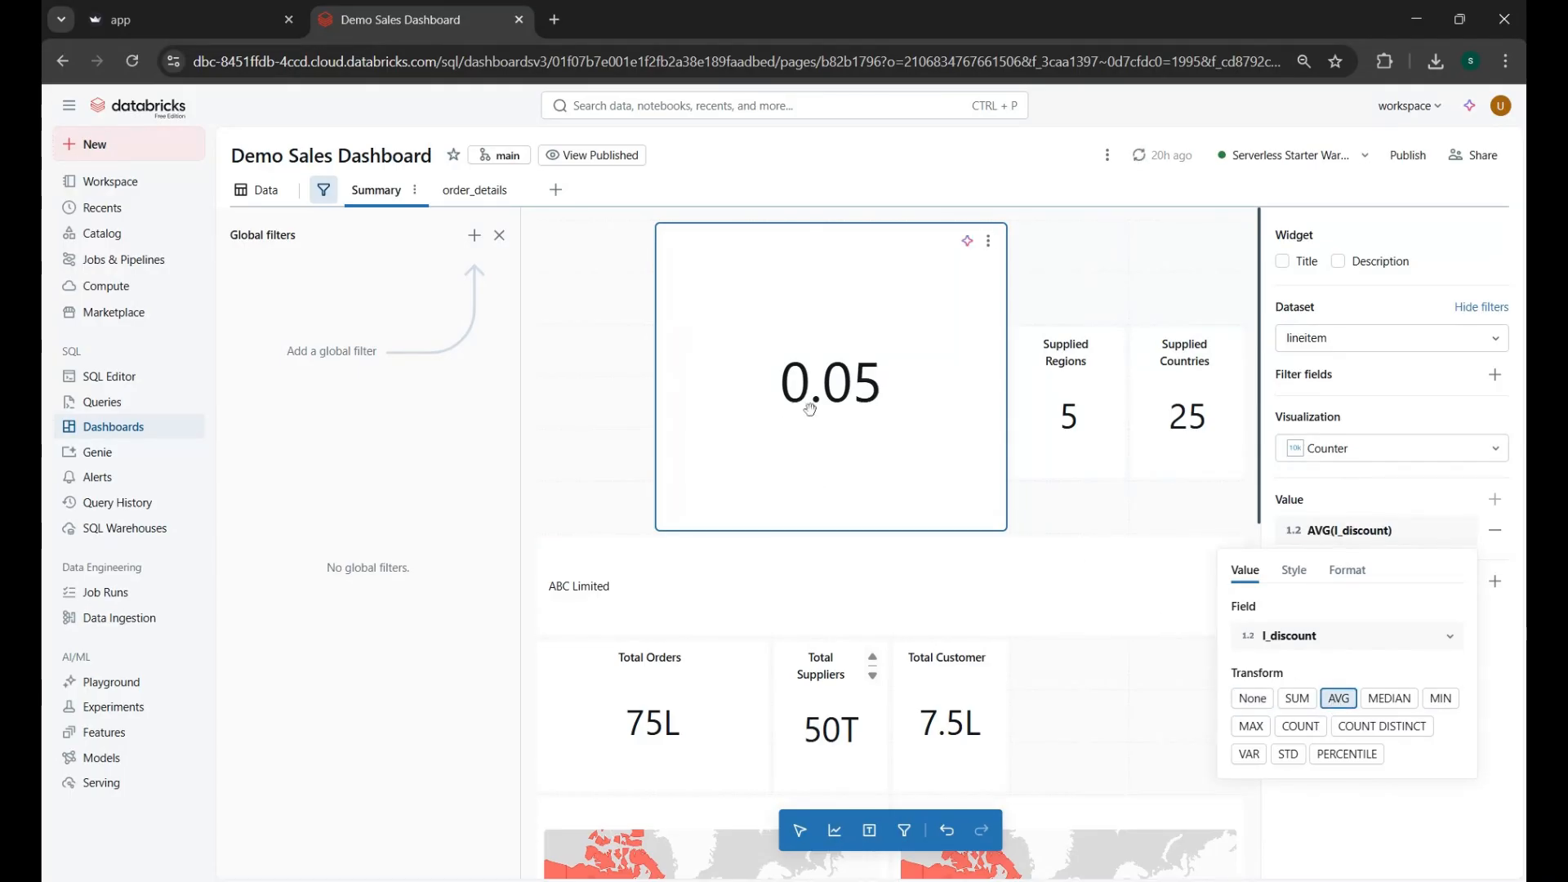
Step: Delete the l_discount counter and move the ABC Limited text and the Total Orders, Total Suppliers and Total Customer counters back into place
{"action": "left_click", "coordinate": [988, 241]}
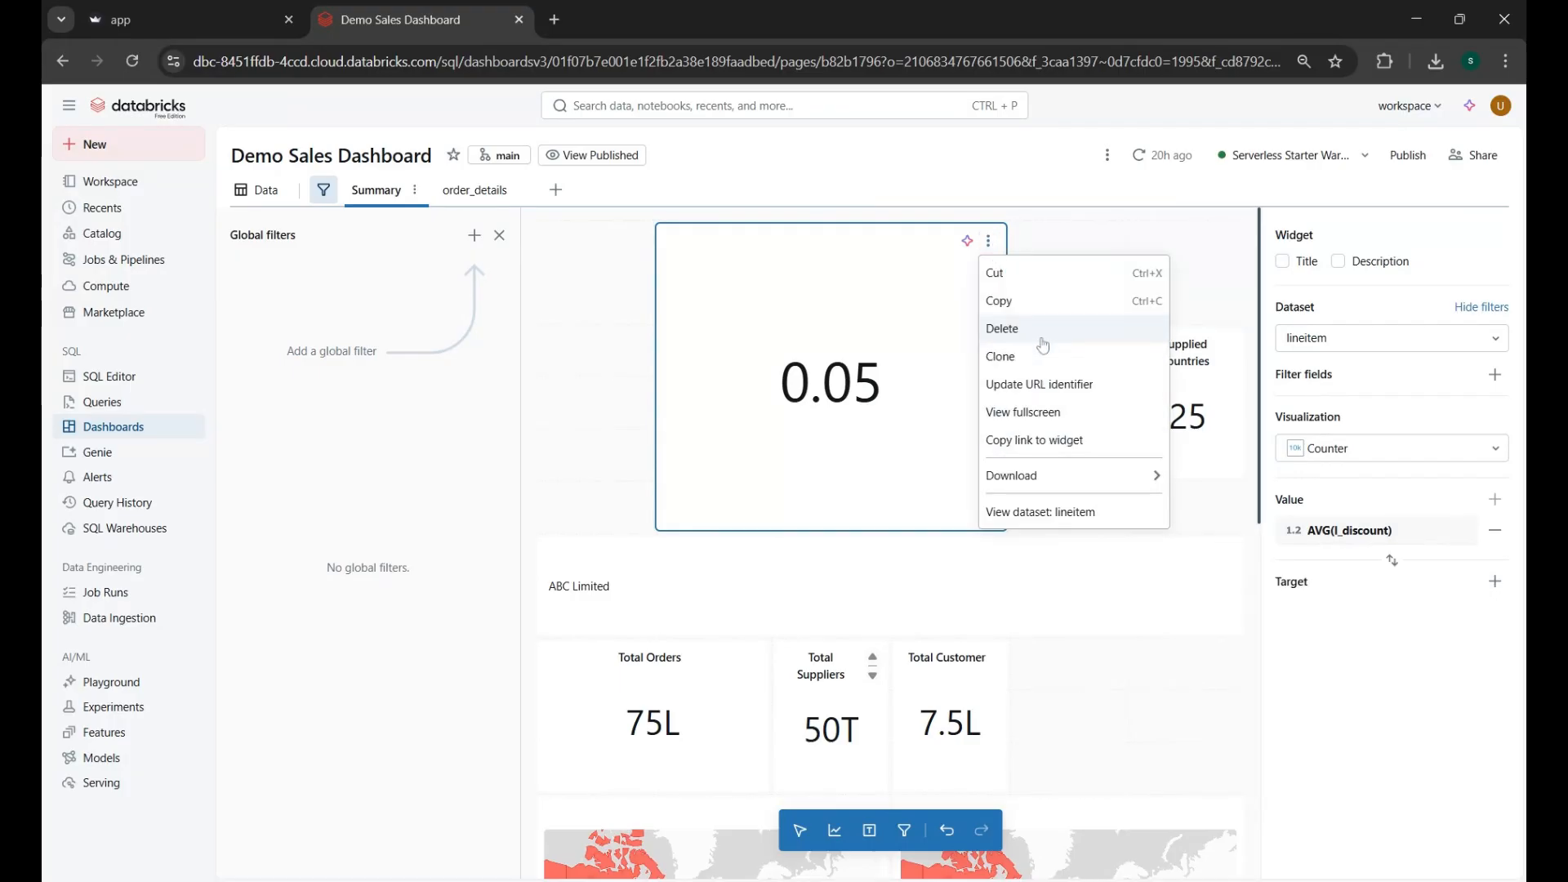
{"action": "left_click", "coordinate": [1002, 328]}
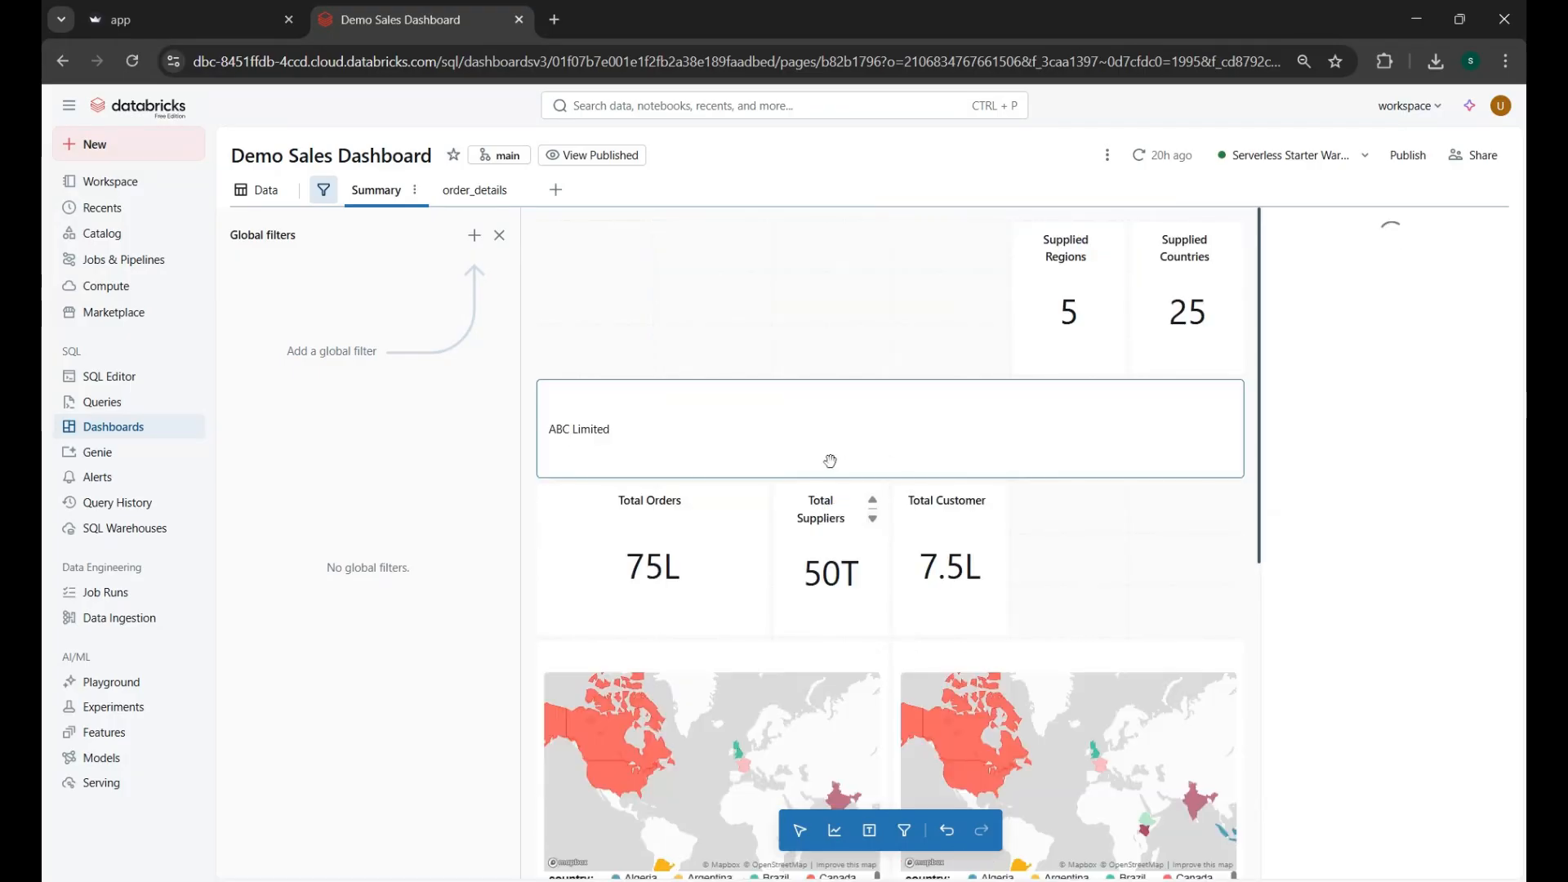
{"action": "left_click_drag", "start_coordinate": [829, 458], "coordinate": [798, 274]}
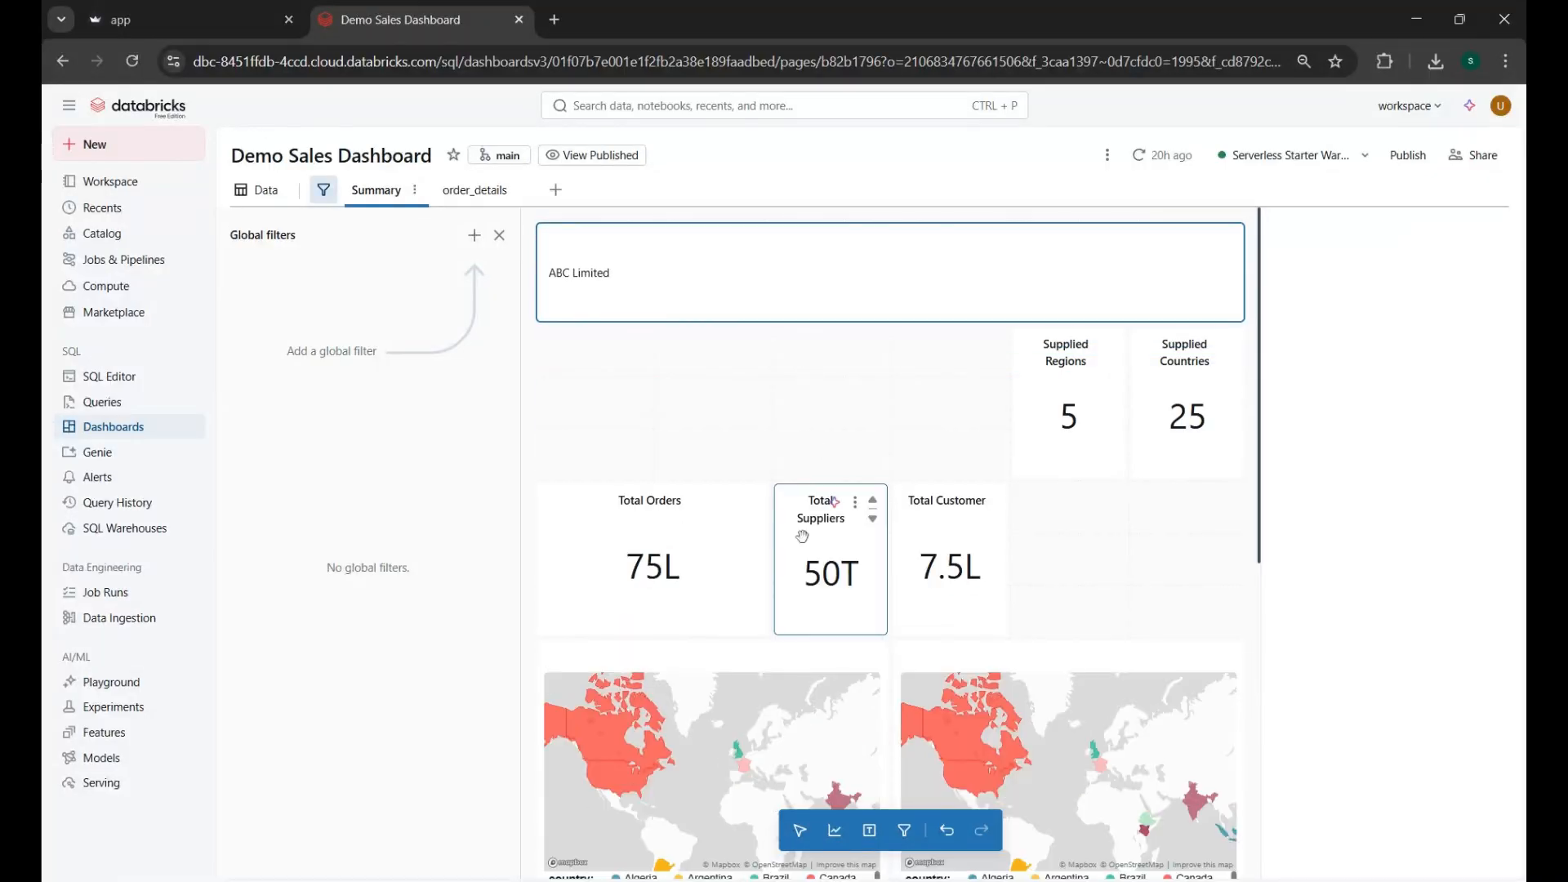
{"action": "left_click_drag", "start_coordinate": [663, 565], "coordinate": [668, 408]}
{"action": "left_click_drag", "start_coordinate": [794, 543], "coordinate": [799, 402]}
{"action": "left_click_drag", "start_coordinate": [935, 564], "coordinate": [932, 411]}
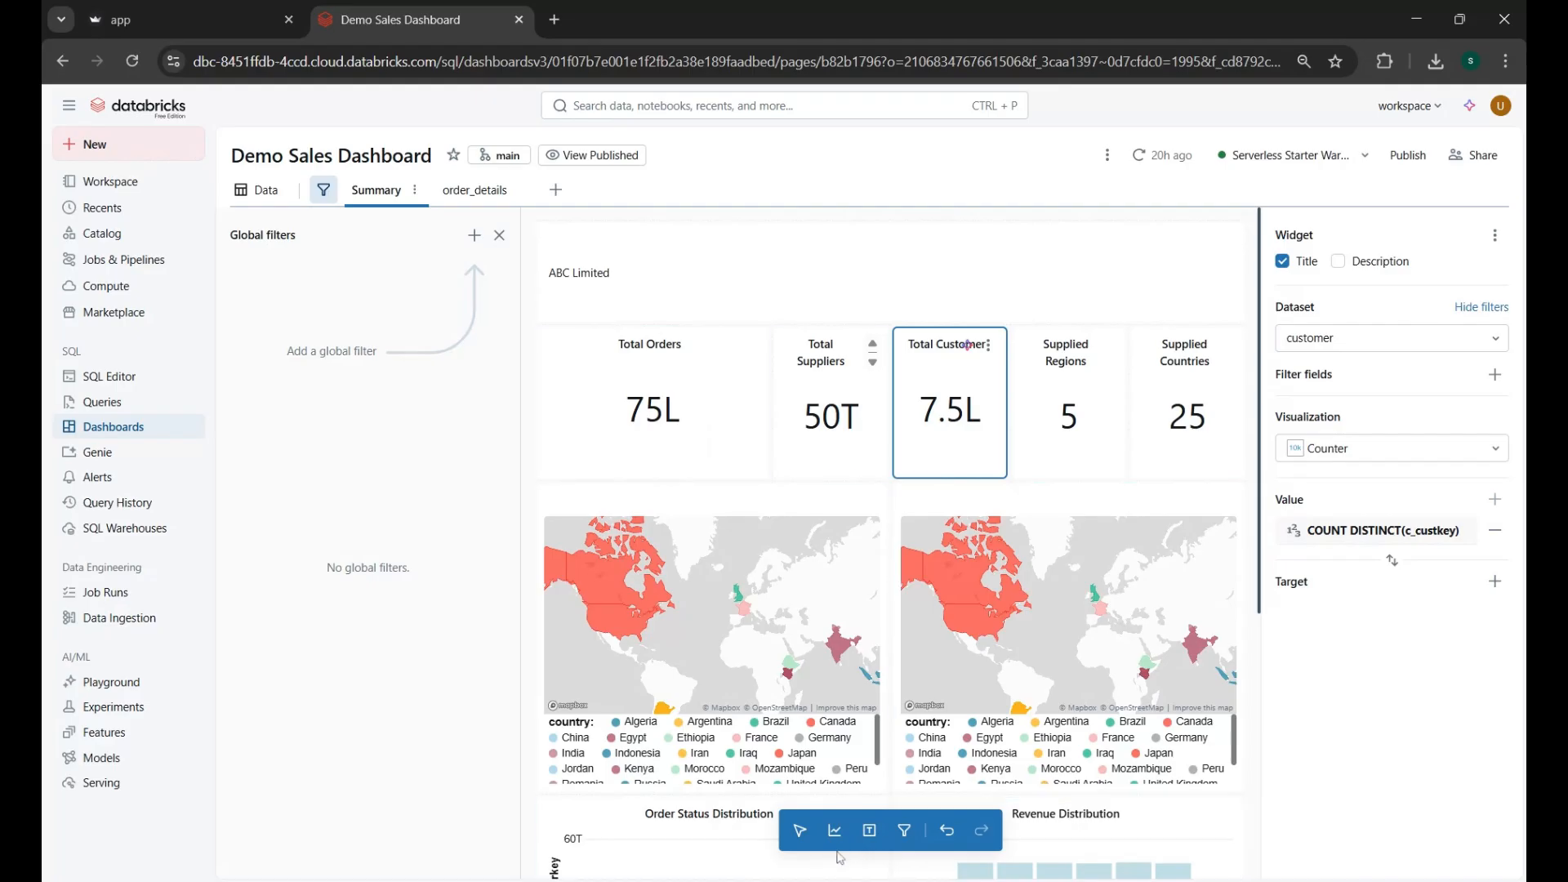
Step: Open the Markdown help reference from the ABC Limited text widget's editor and select its sample link syntax for reuse
{"action": "left_click", "coordinate": [604, 271]}
{"action": "left_click", "coordinate": [605, 271]}
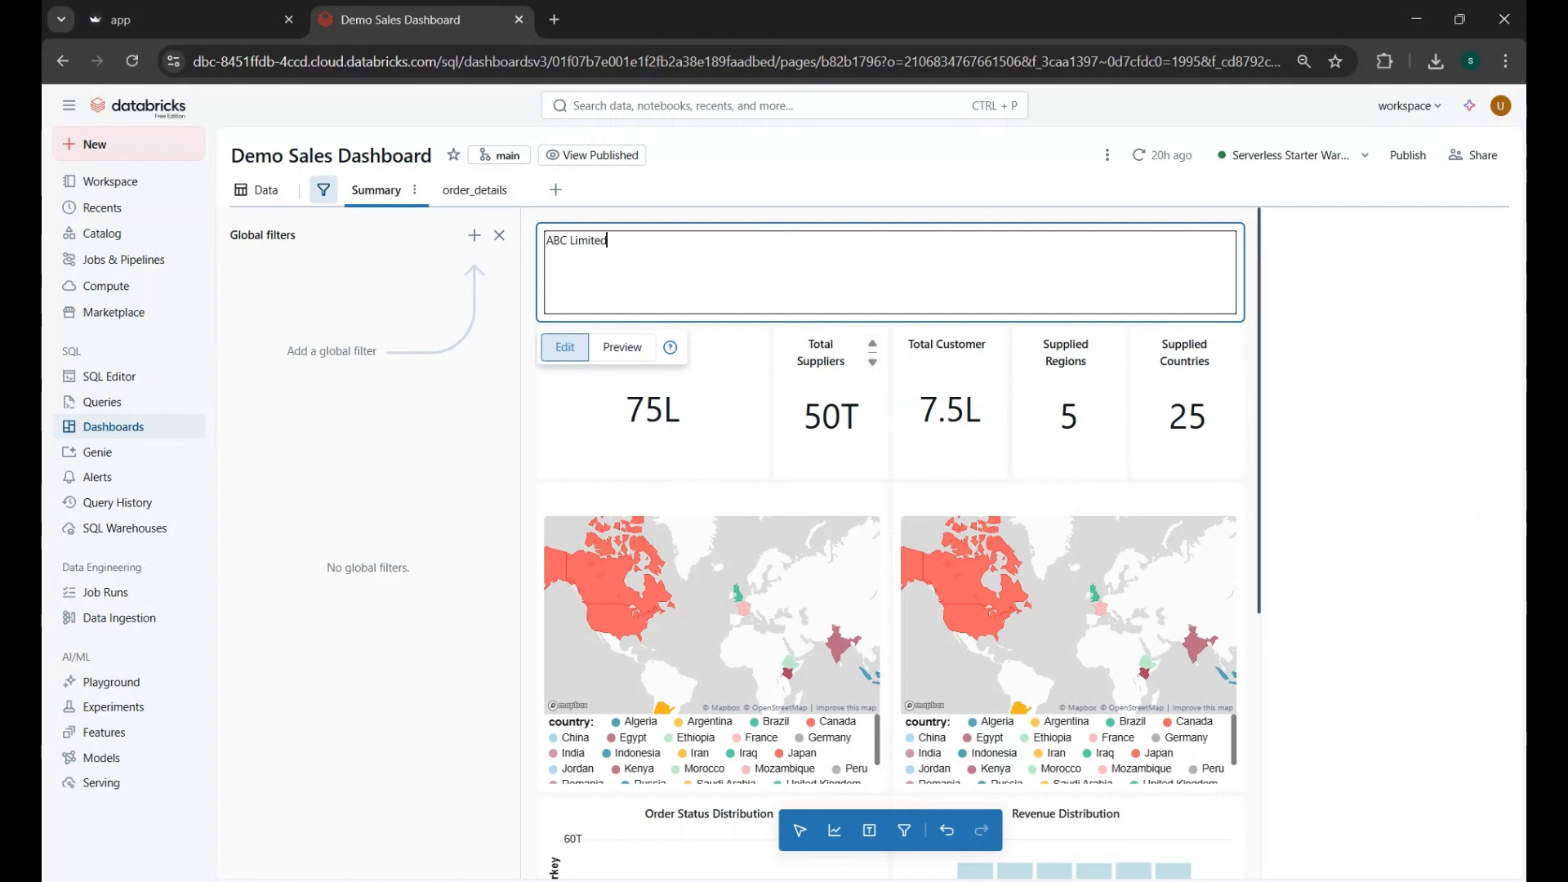
{"action": "left_click", "coordinate": [620, 347]}
{"action": "left_click", "coordinate": [668, 352]}
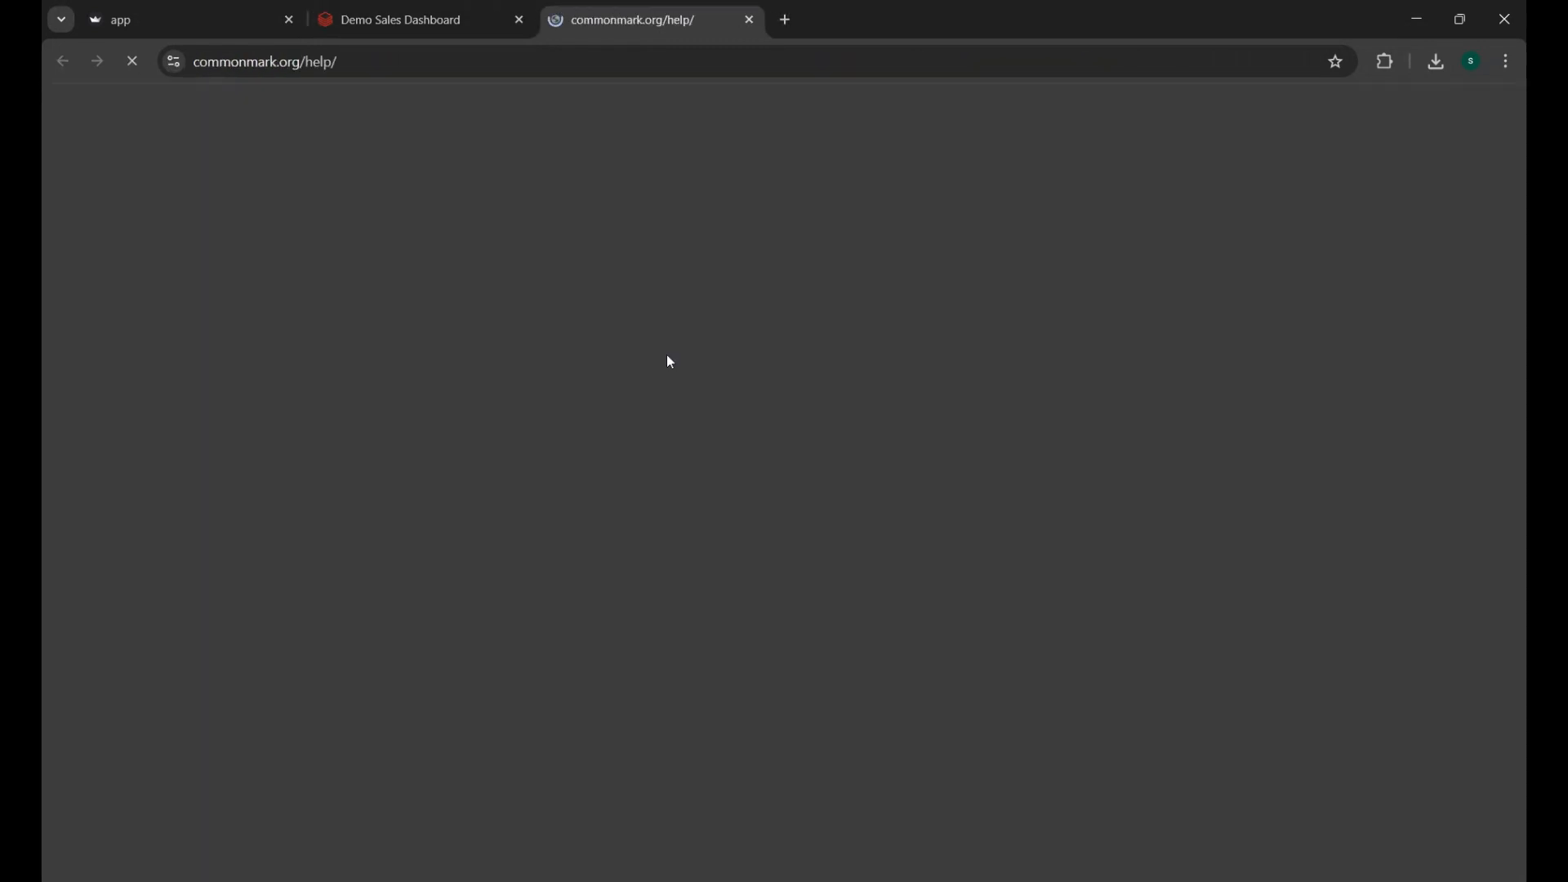
{"action": "scroll", "coordinate": [552, 432], "scroll_direction": "down", "scroll_amount": 7}
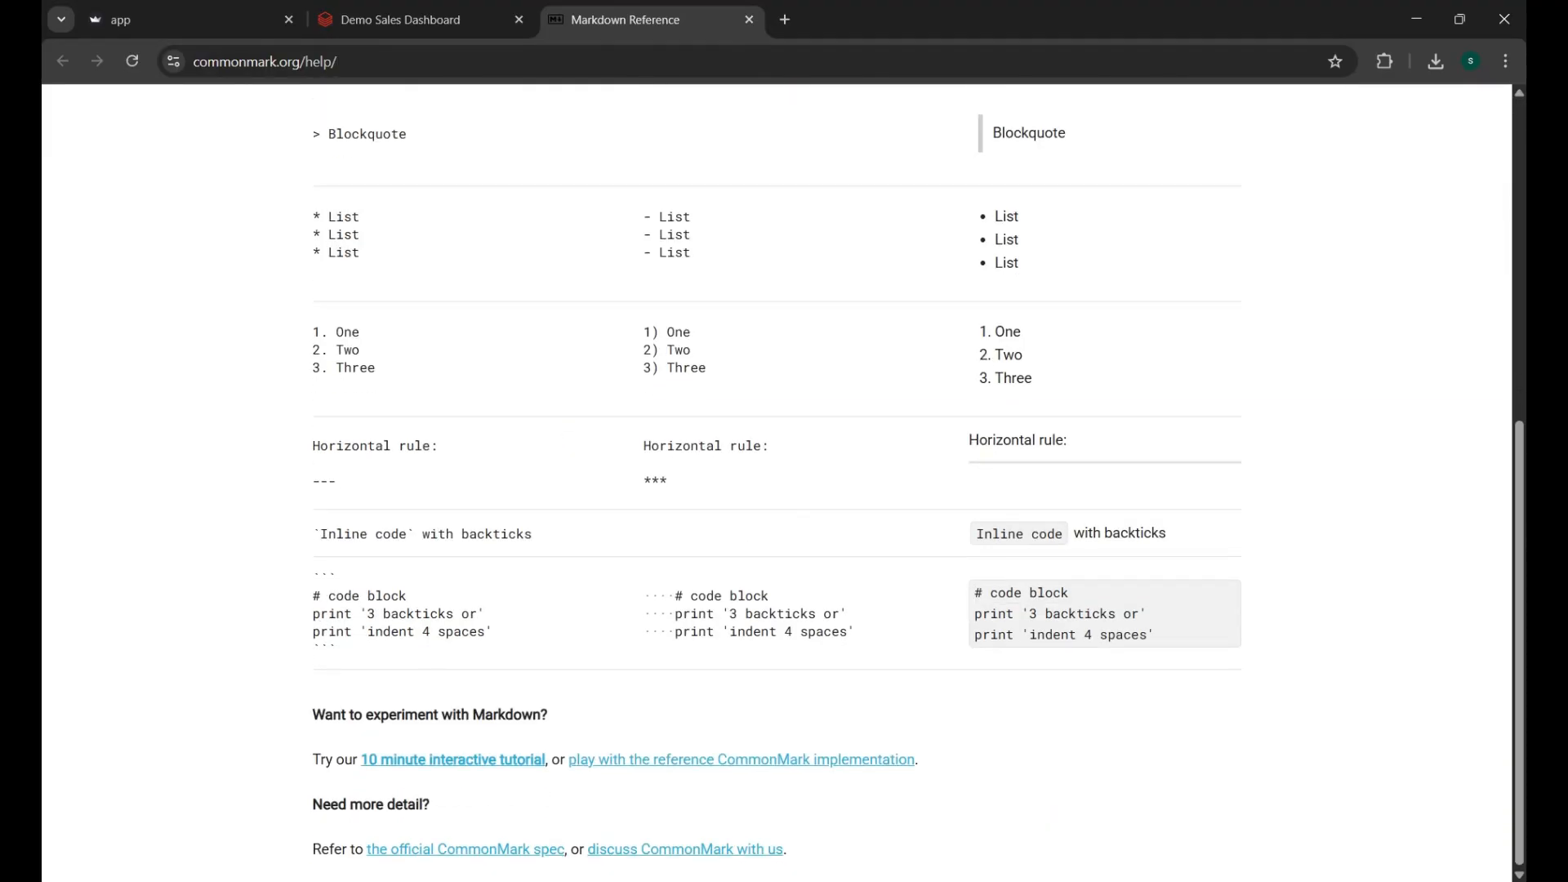
{"action": "scroll", "coordinate": [776, 481], "scroll_direction": "up", "scroll_amount": 7}
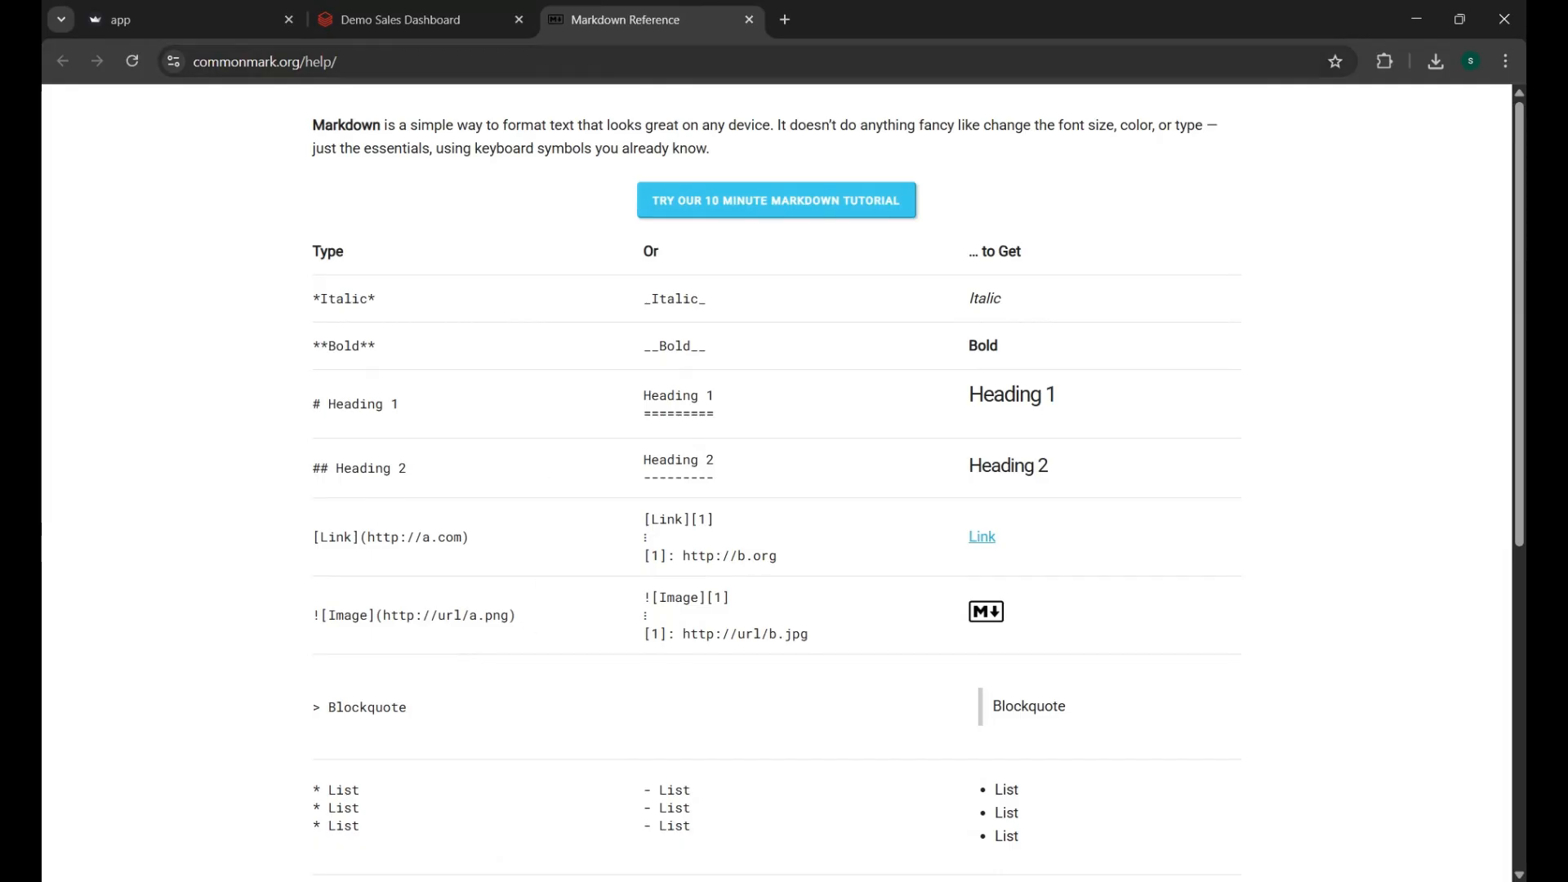
{"action": "left_click_drag", "start_coordinate": [486, 543], "coordinate": [320, 530]}
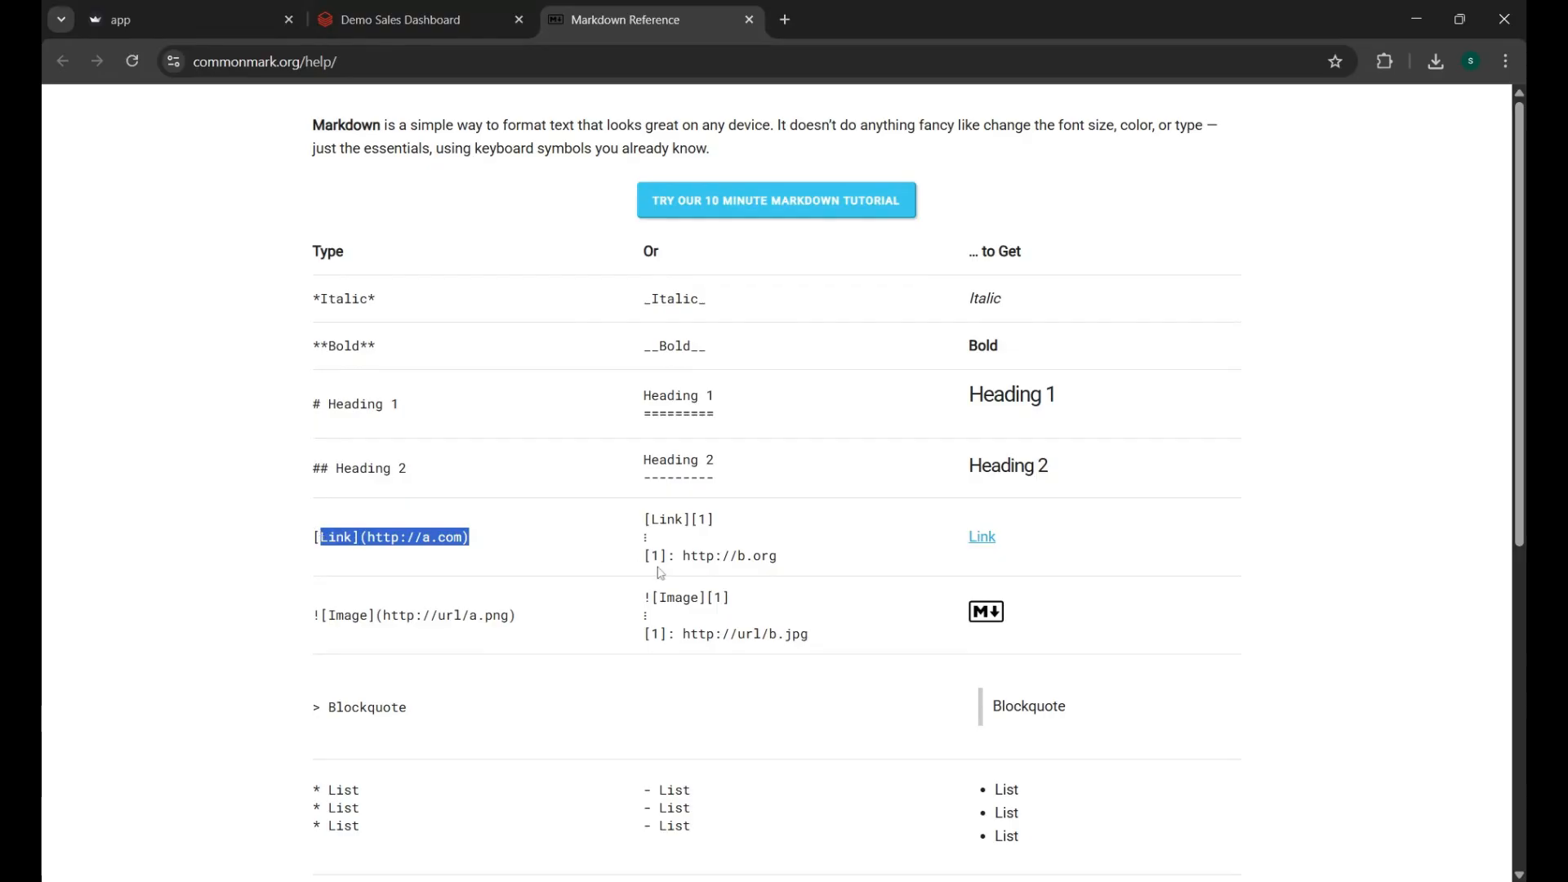
{"action": "key", "text": "ctrl+shift+Tab"}
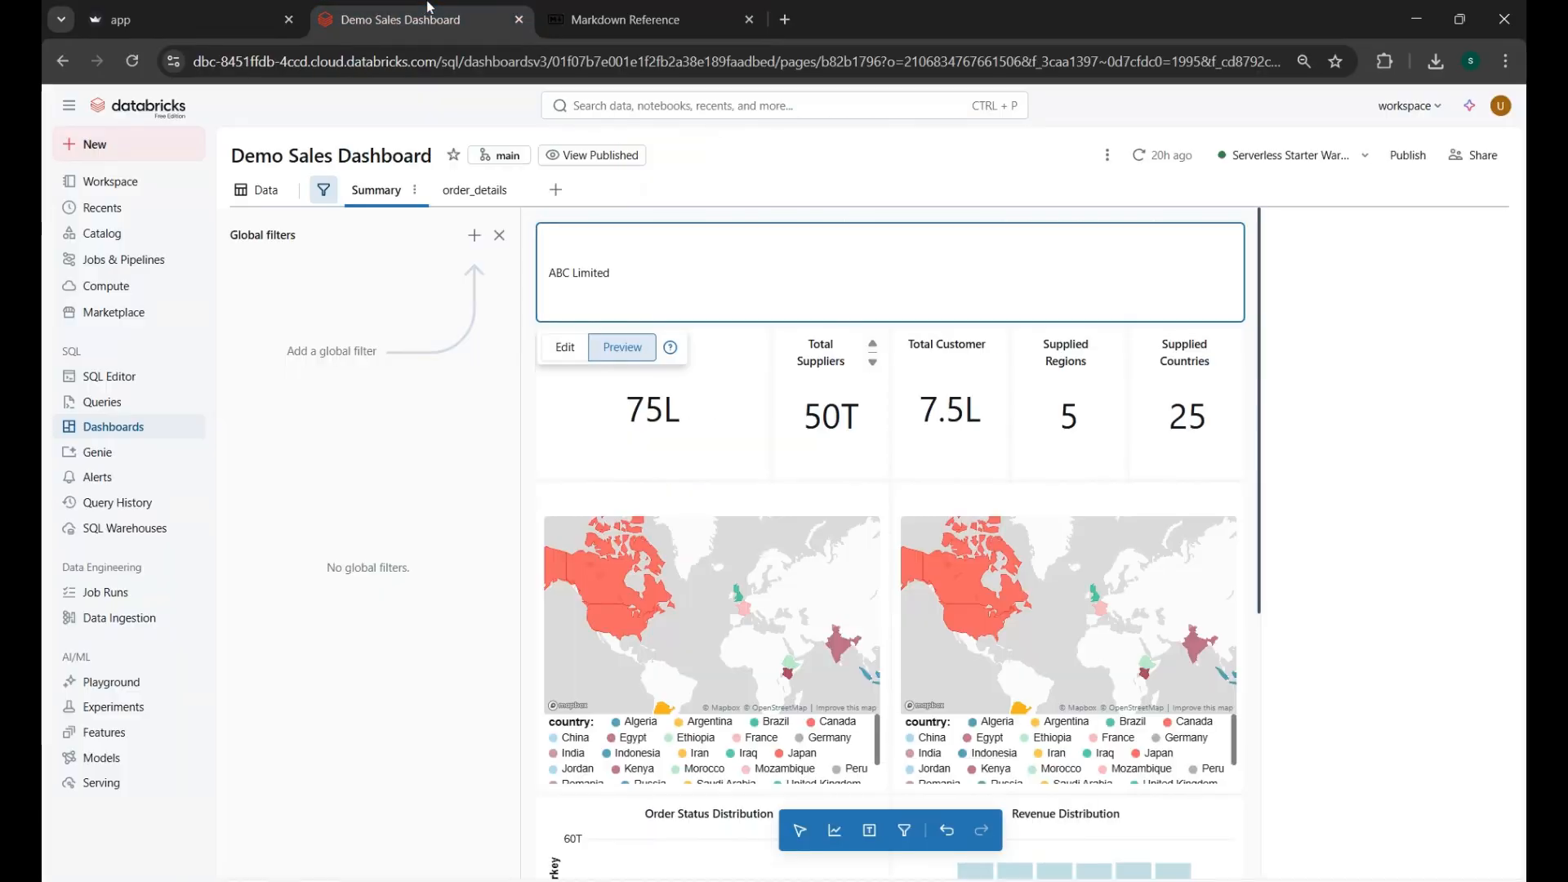
{"action": "left_click", "coordinate": [582, 340]}
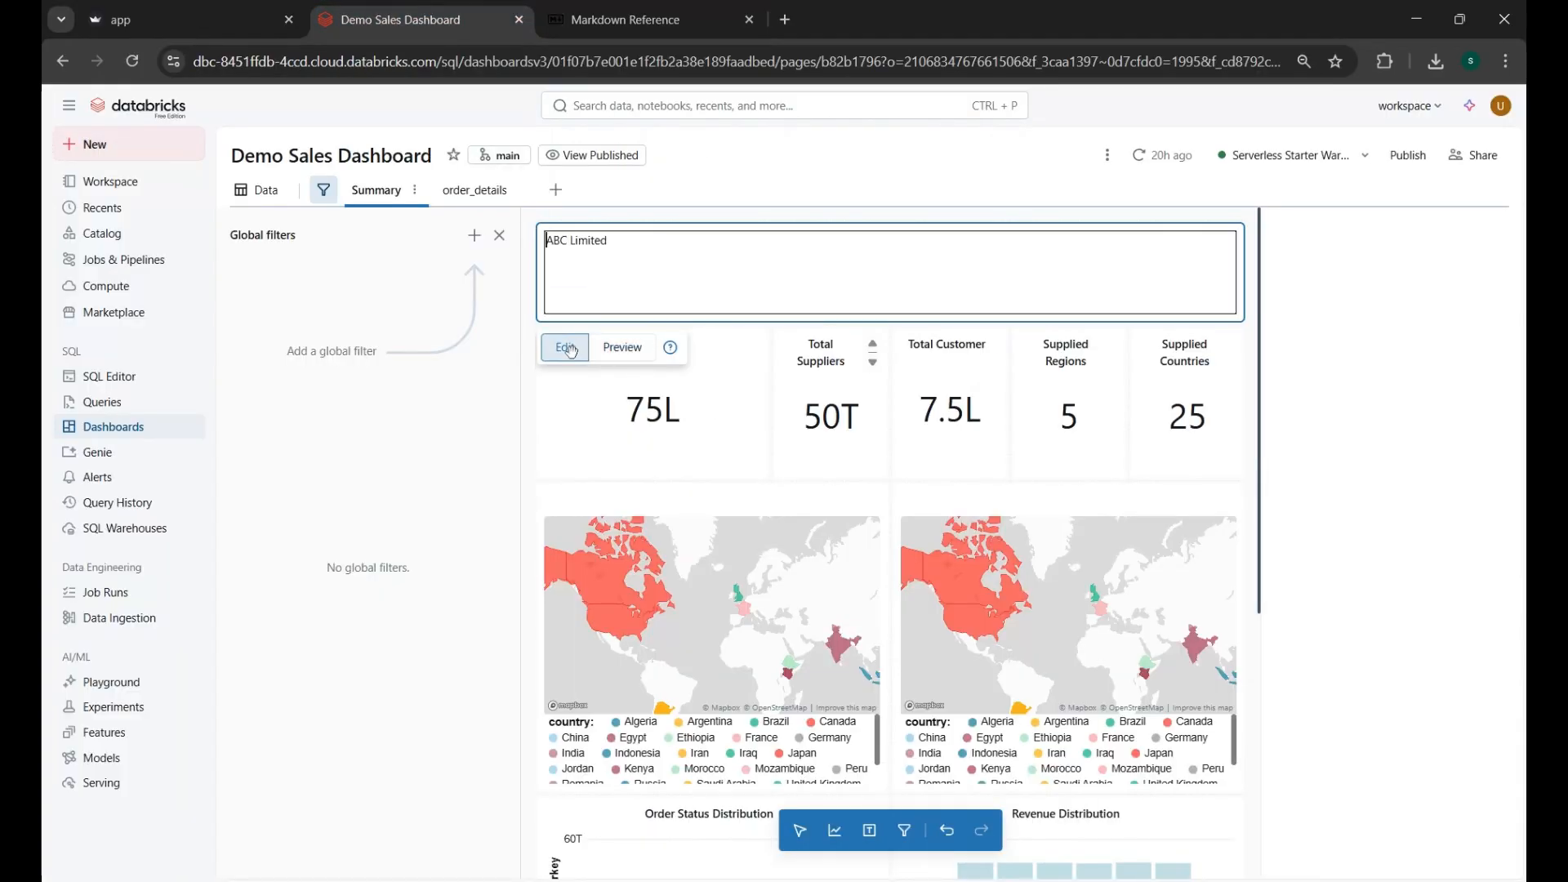
{"action": "type", "text": "["}
{"action": "type", "text": "[Link](http://a.com)"}
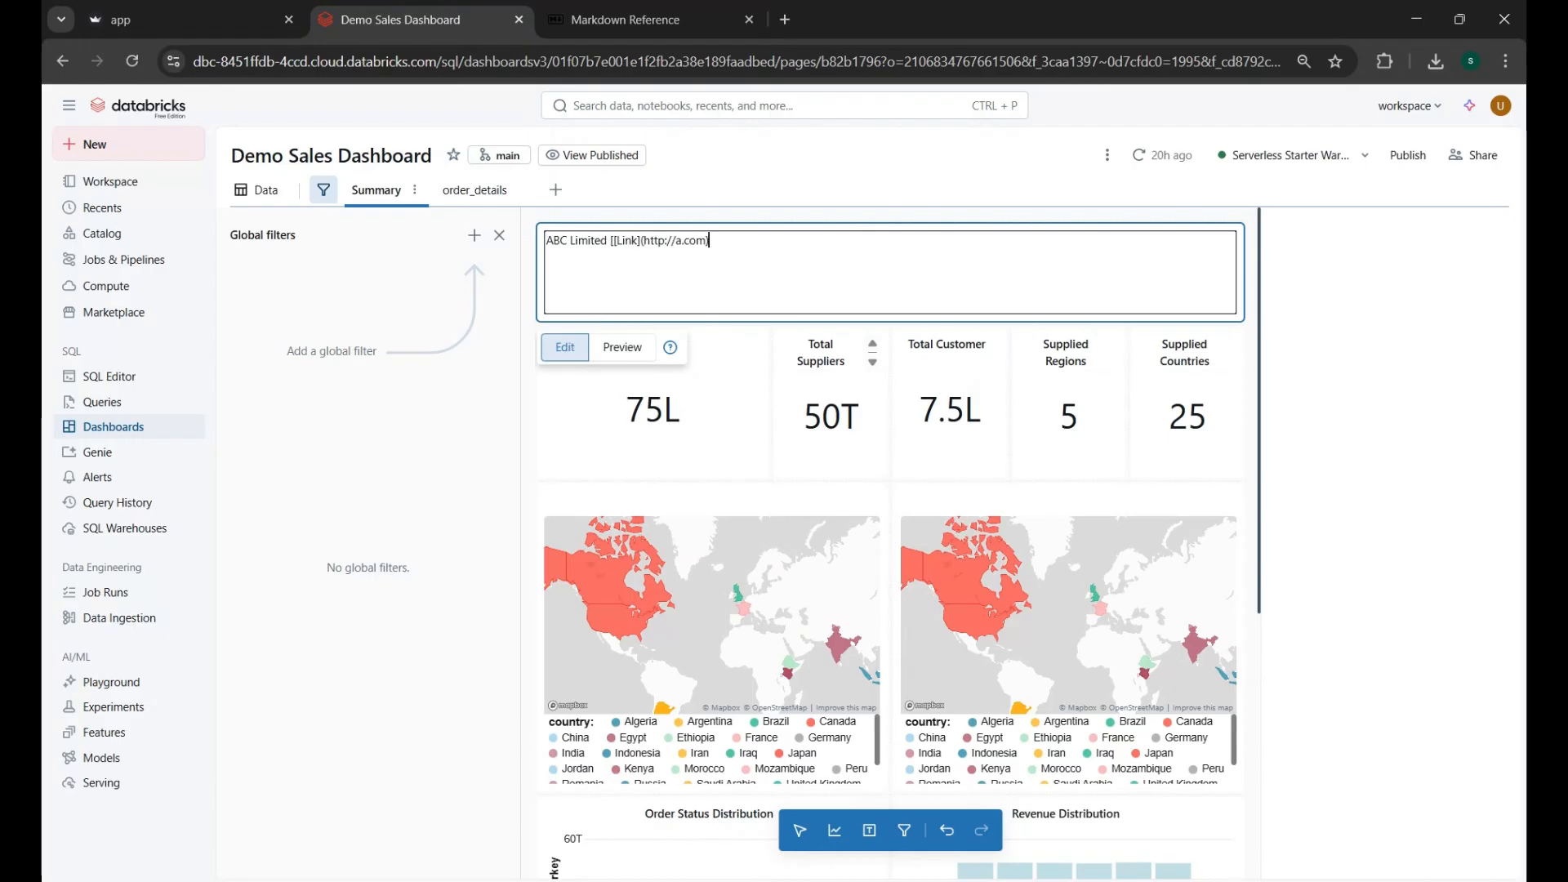
Step: Remove the extra opening bracket before the Markdown link in the ABC Limited text widget and preview the rendered link
{"action": "key", "text": "BackSpace"}
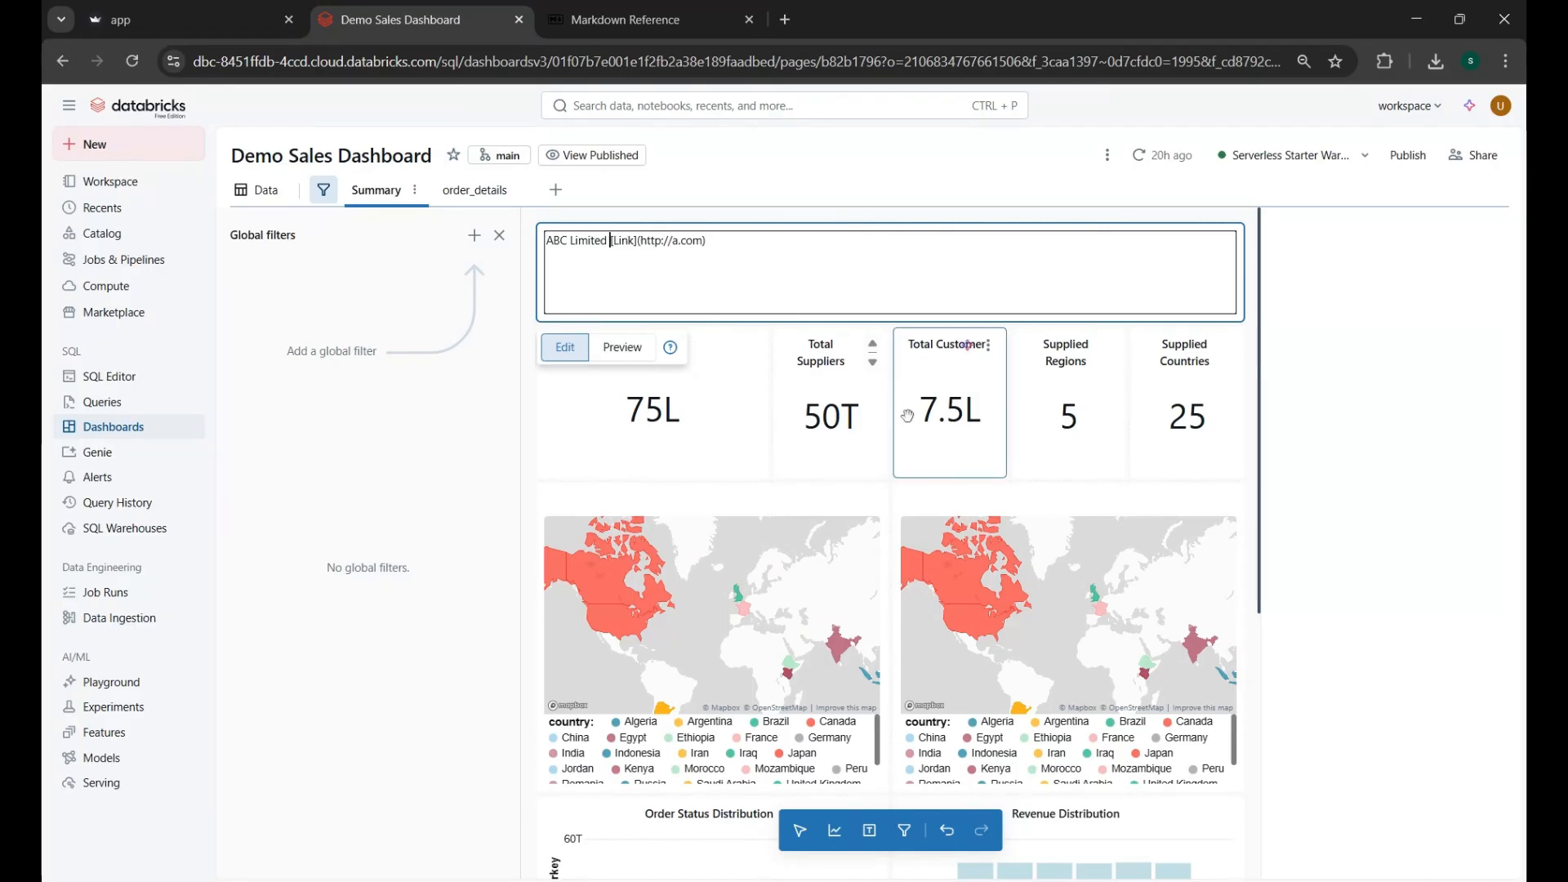
{"action": "left_click", "coordinate": [630, 351]}
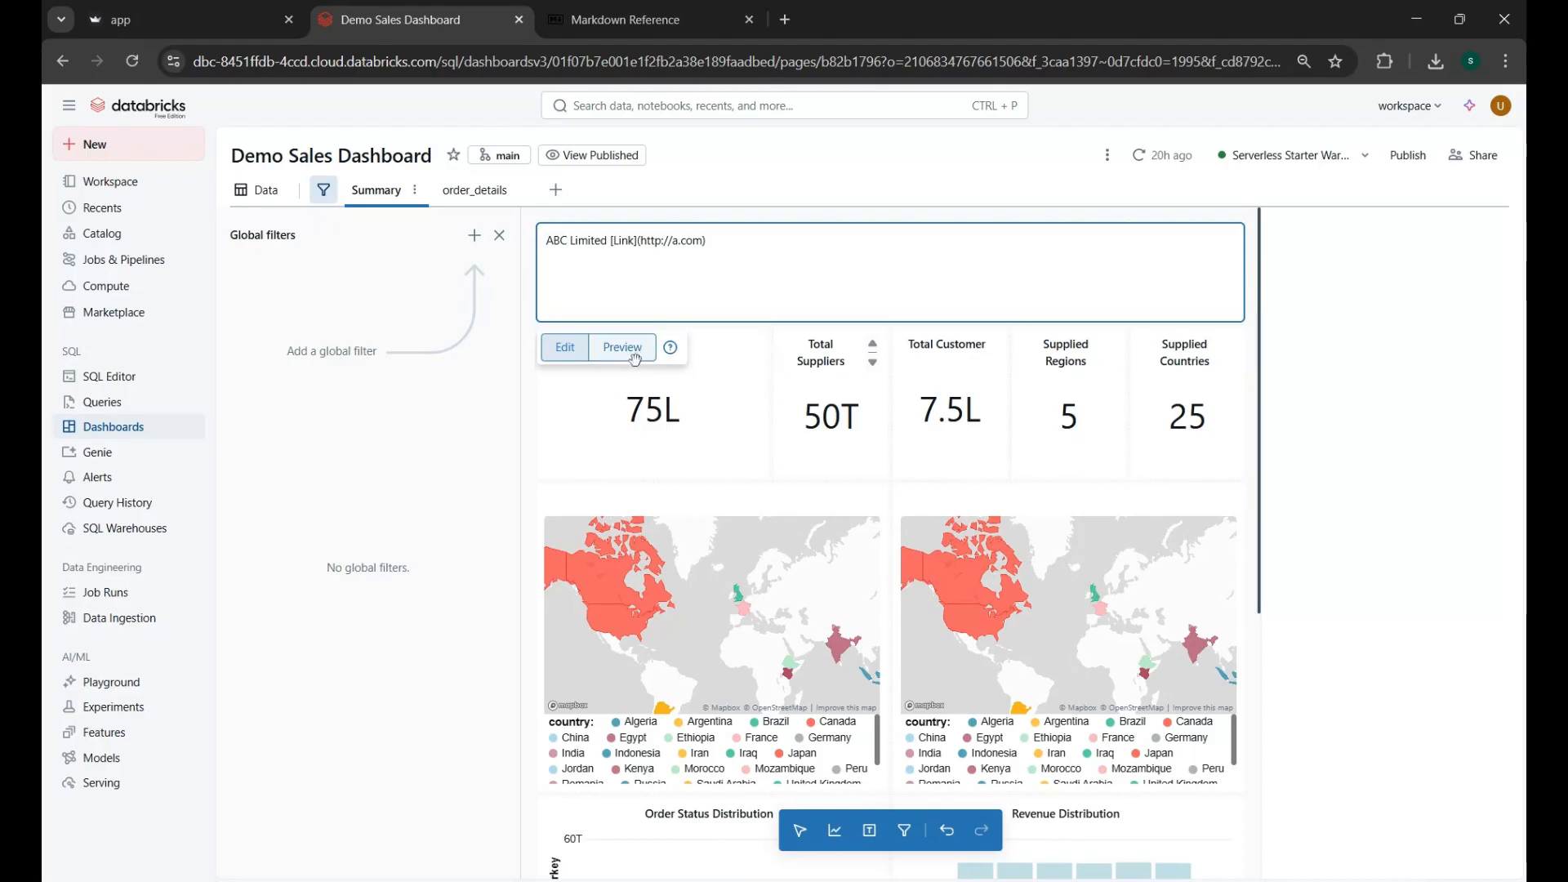
{"action": "left_click", "coordinate": [631, 353]}
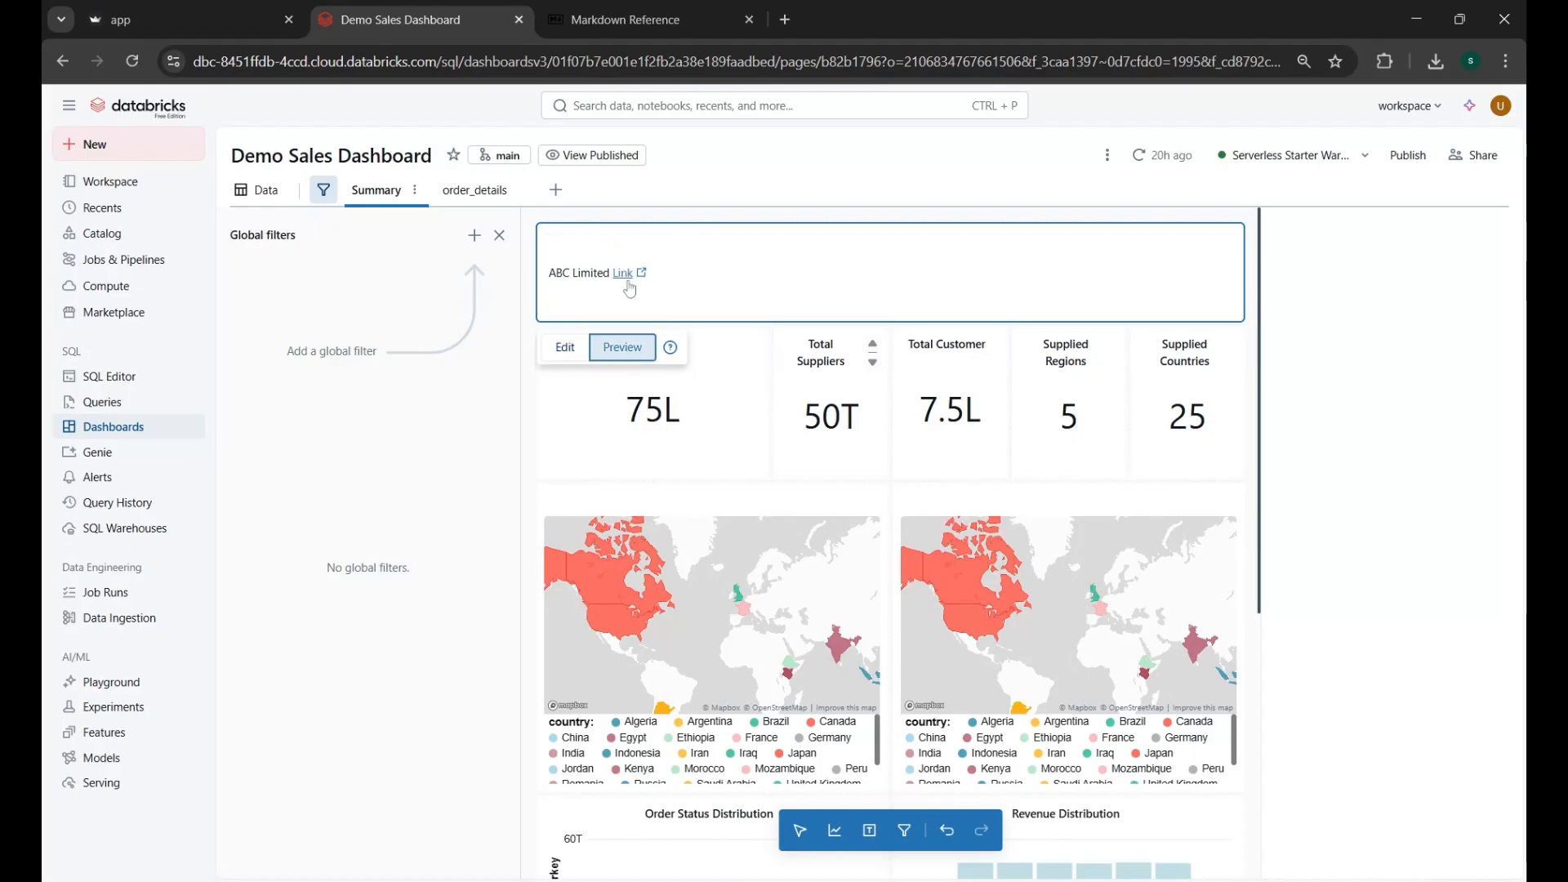
{"action": "left_click", "coordinate": [567, 352]}
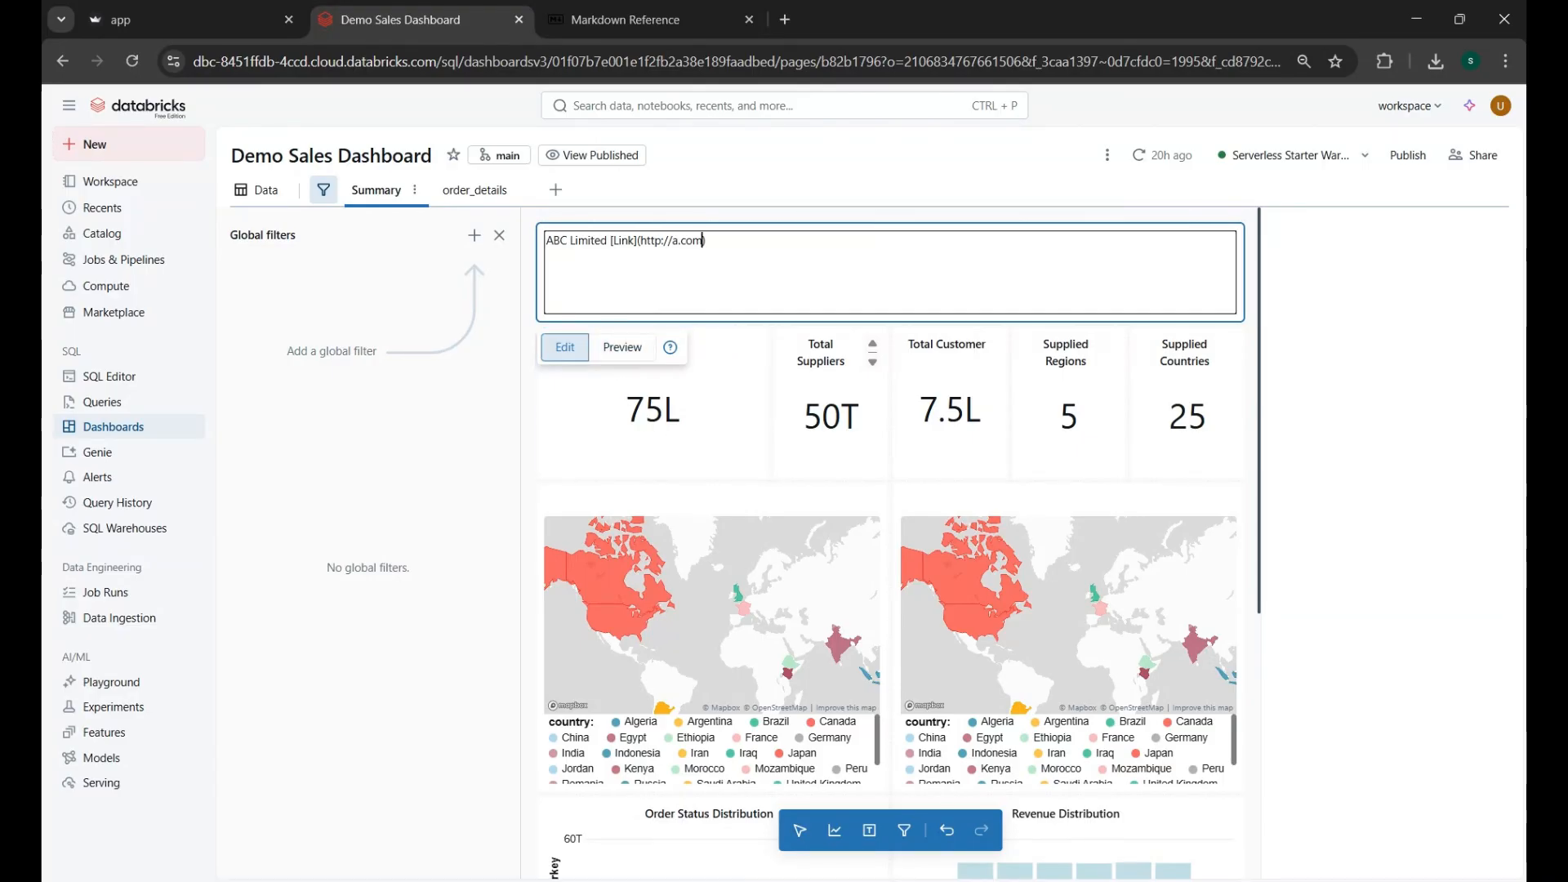
Step: Ask the Assistant: "give summary of dashbaord with sales tro add it in text box of dashboard and add some images of sales as markdown"
{"action": "left_click", "coordinate": [1467, 107]}
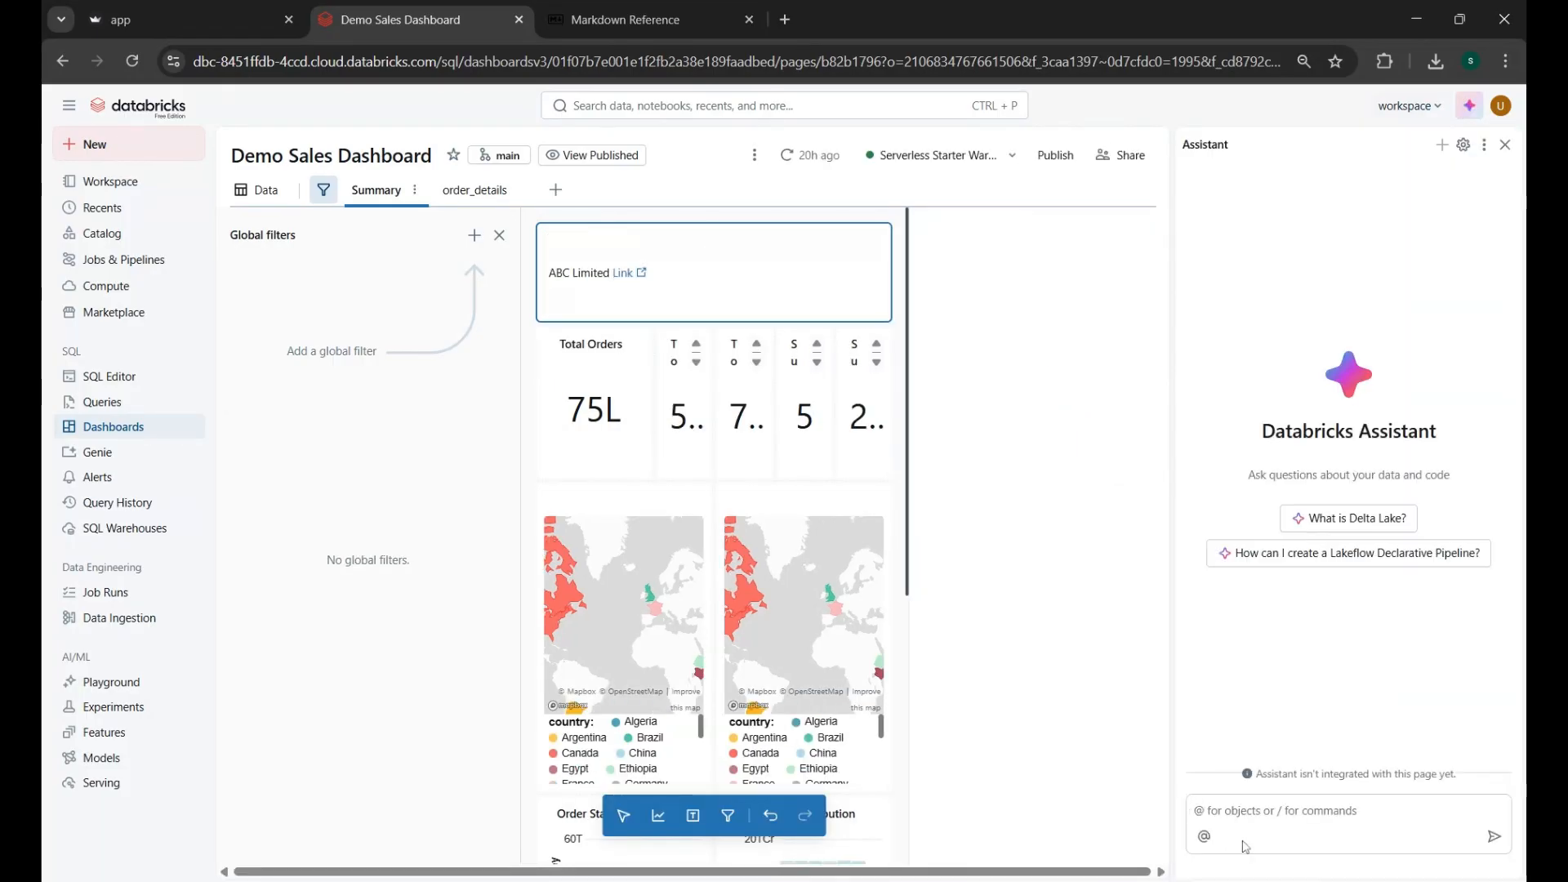
{"action": "type", "text": "give summary of dashbaor"}
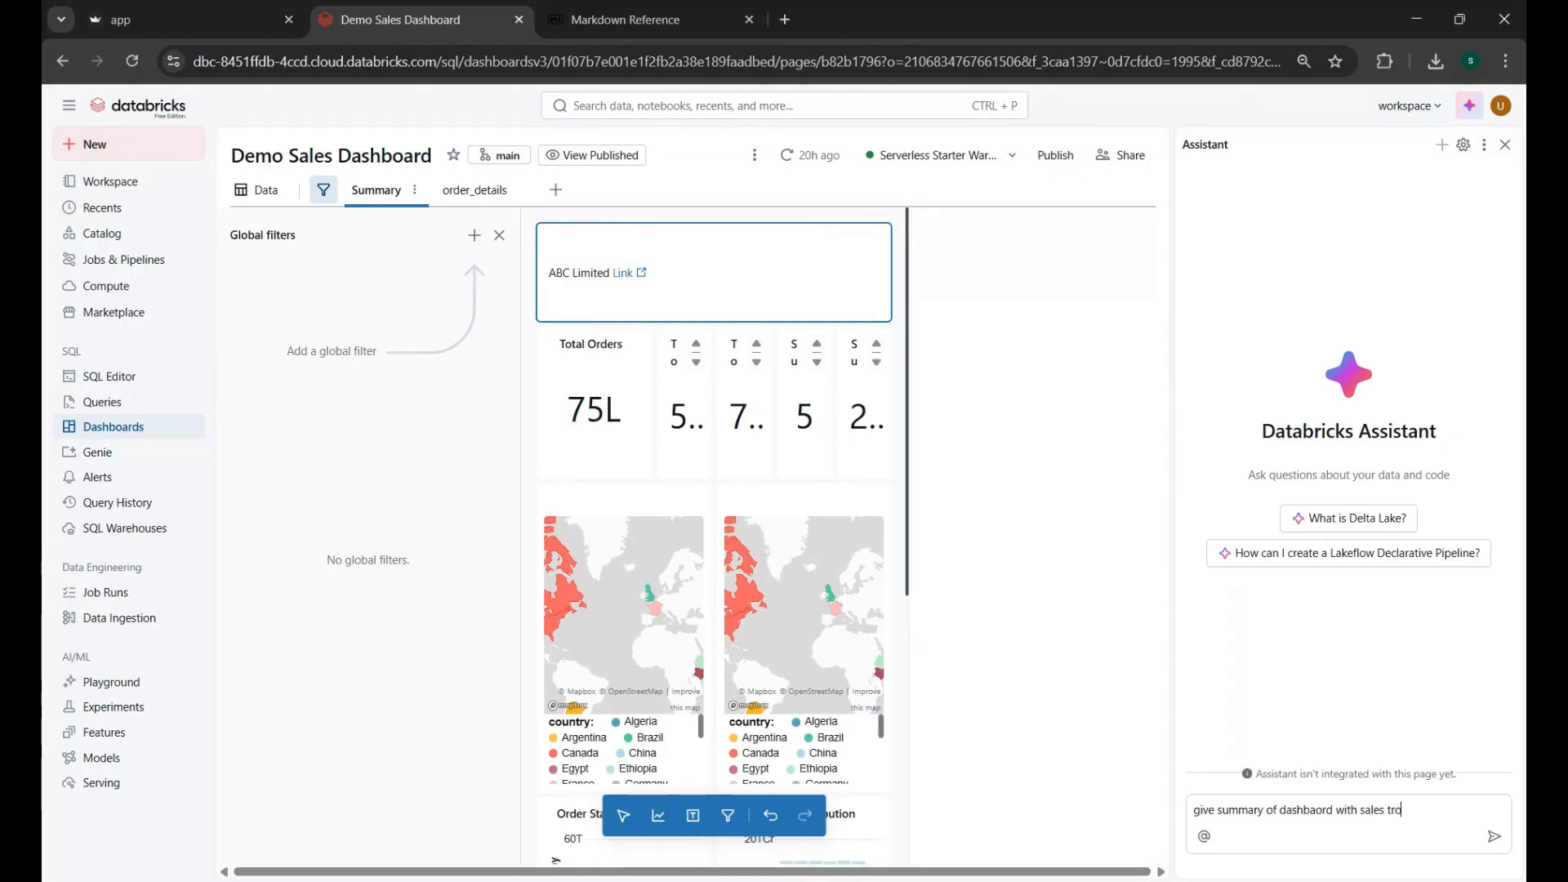
{"action": "type", "text": "d with sales tro add it in"}
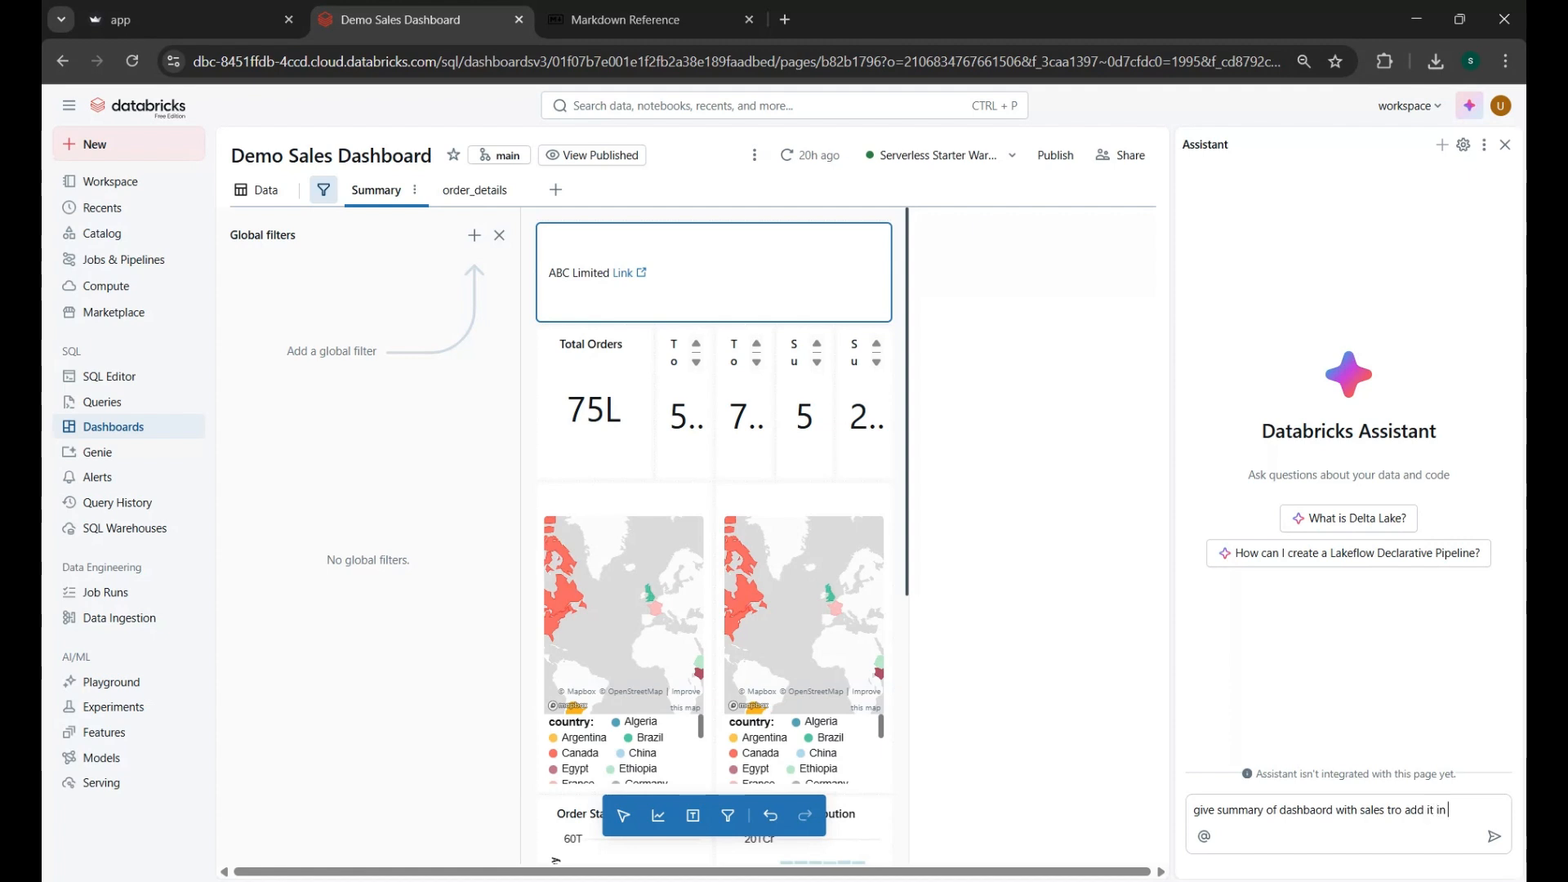
{"action": "type", "text": " text box of das"}
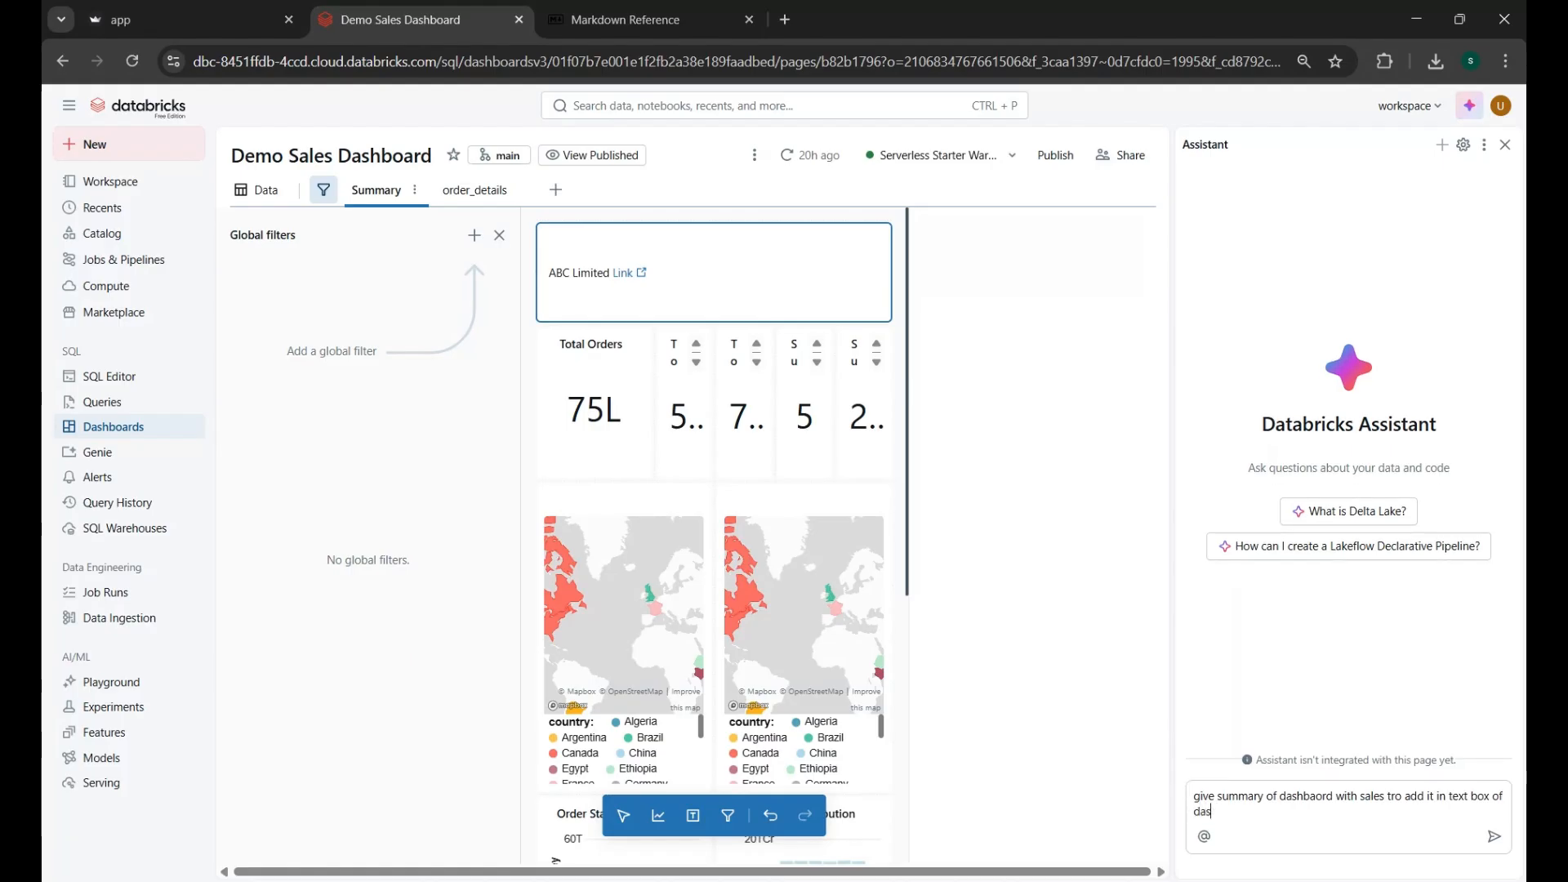
{"action": "type", "text": "hboard and add so"}
{"action": "key", "text": "BackSpace"}
{"action": "type", "text": "as markdown"}
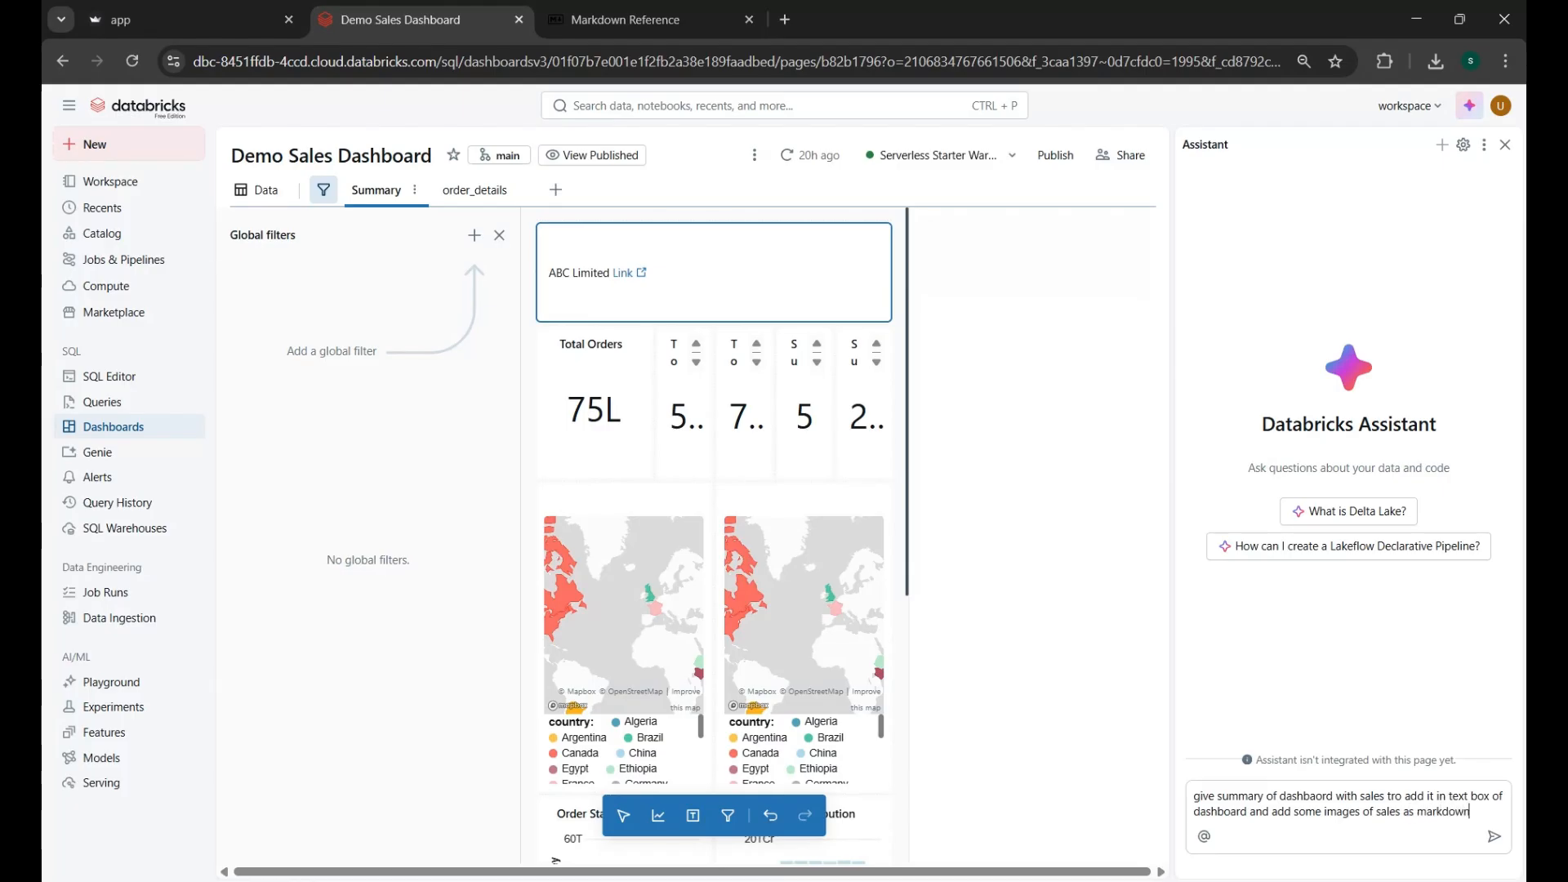
{"action": "key", "text": "Return"}
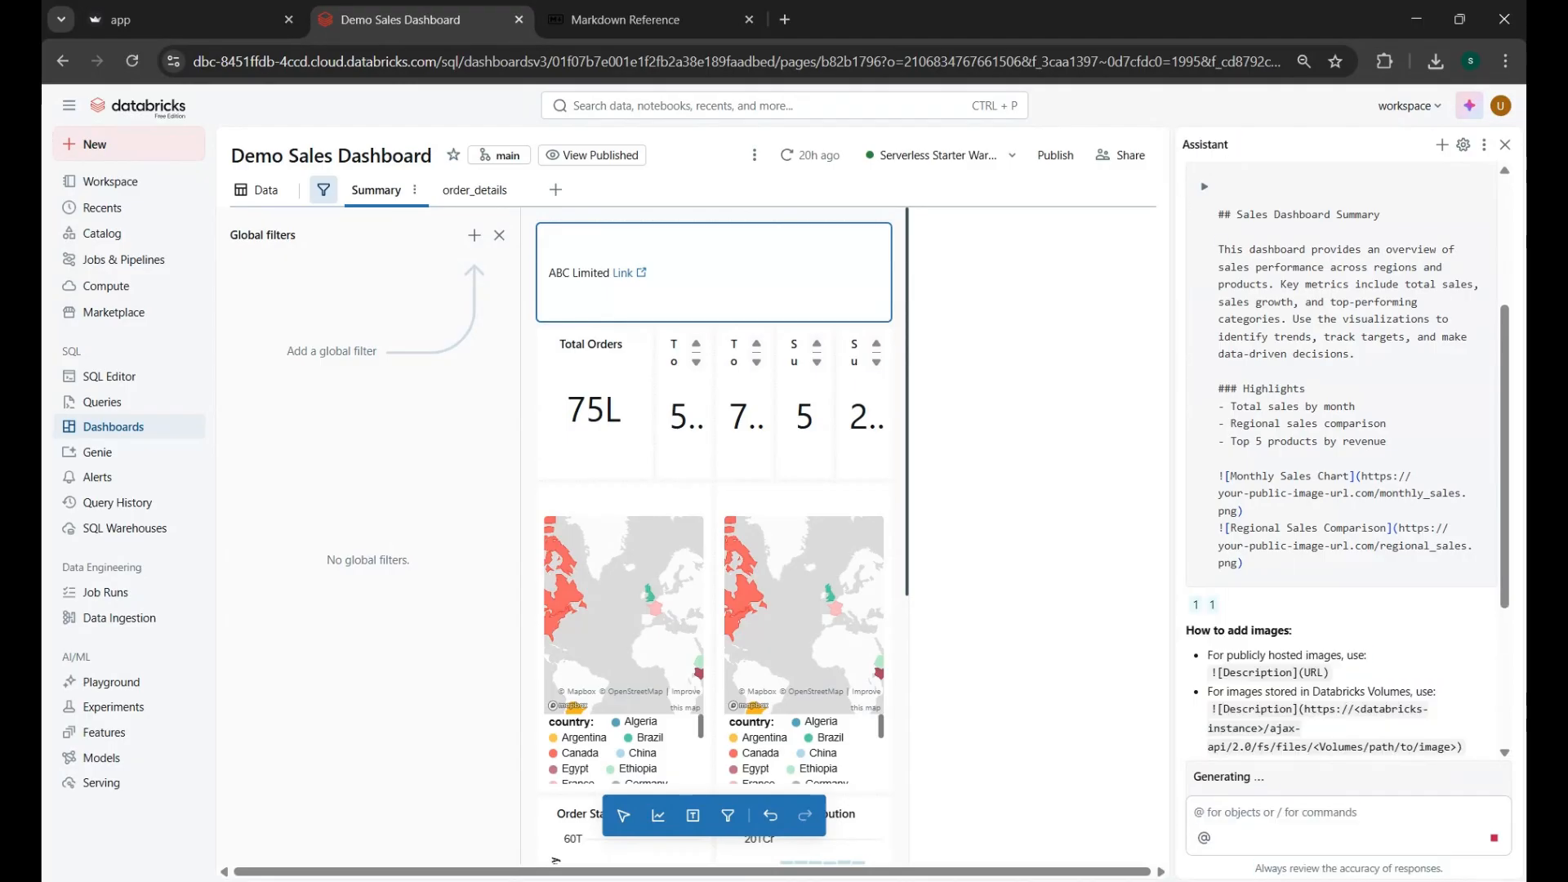
Step: Replace the ABC Limited widget's text with the Assistant's Sales Dashboard Summary Markdown without the %md line, preview it and close the Assistant
{"action": "left_click_drag", "start_coordinate": [1245, 581], "coordinate": [1225, 233]}
{"action": "key", "text": "ctrl+c"}
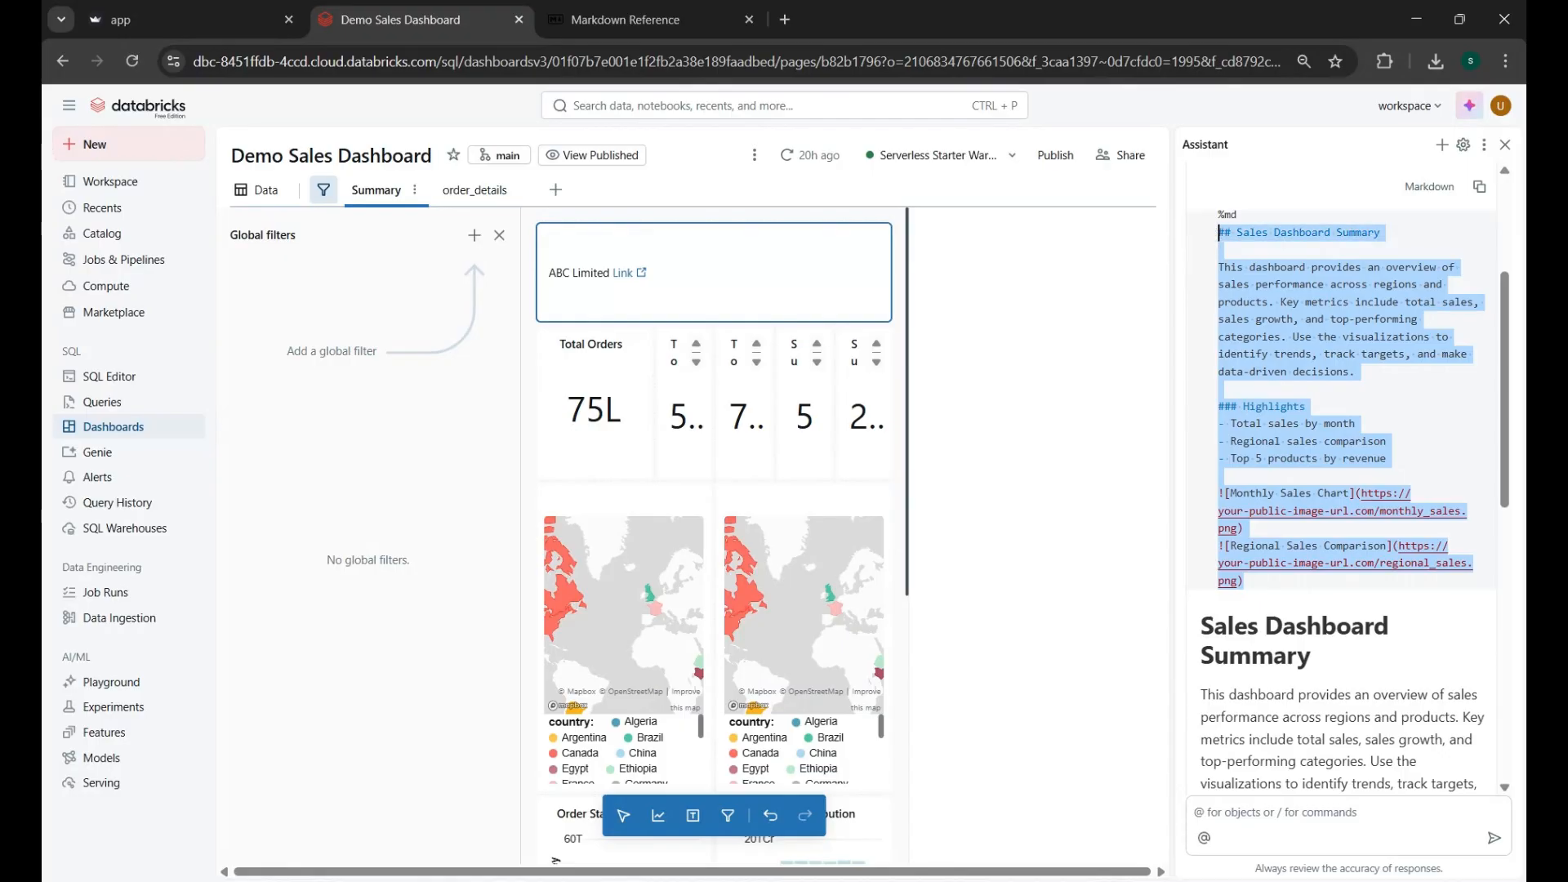
{"action": "left_click", "coordinate": [746, 272]}
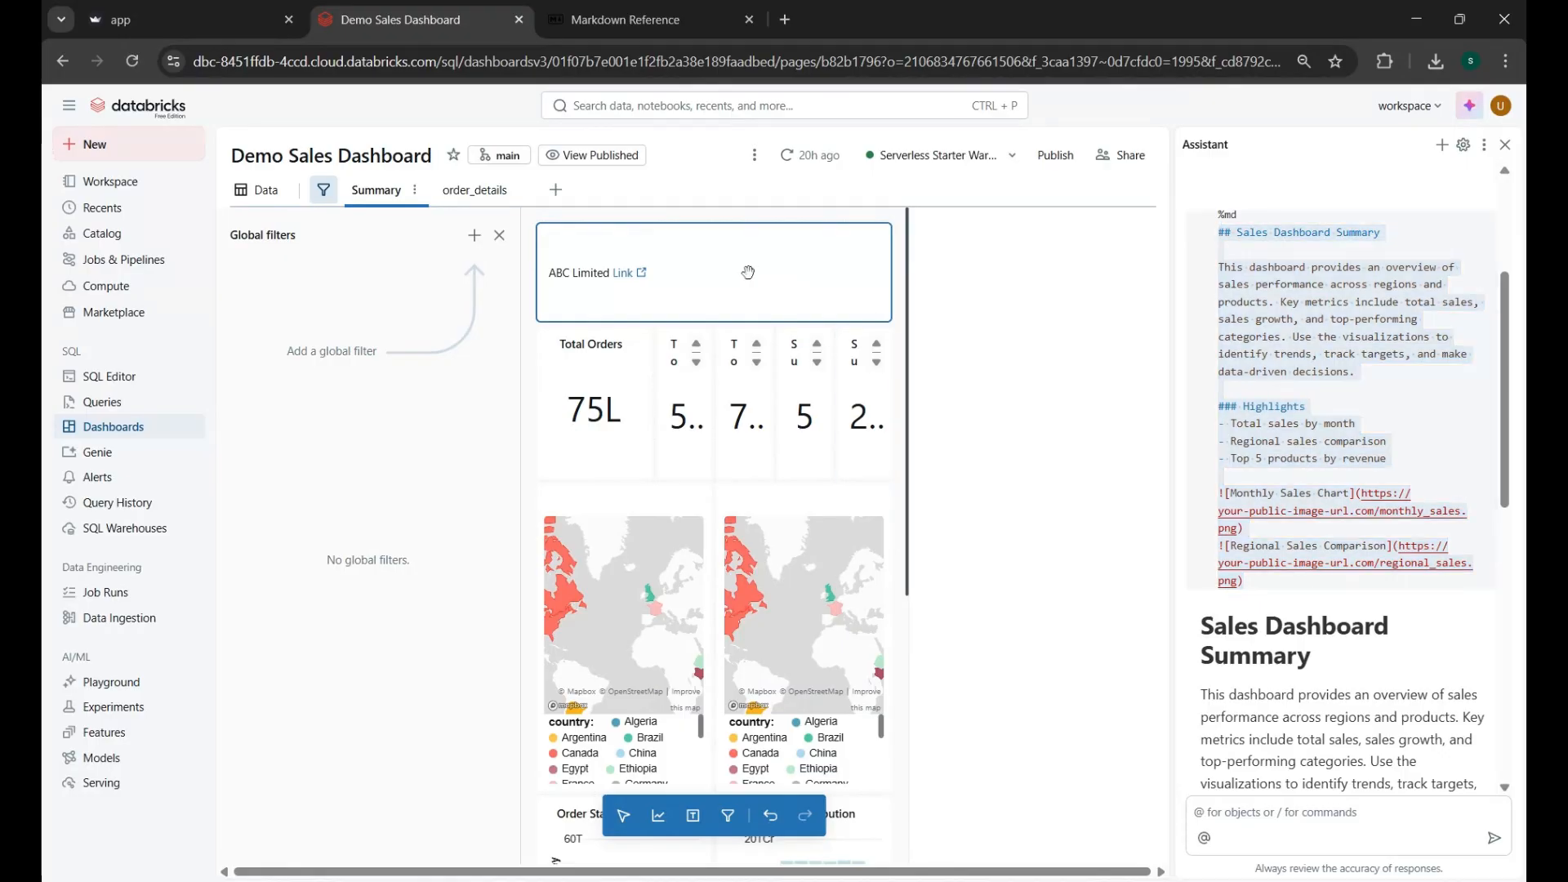
{"action": "key", "text": "ctrl+a"}
{"action": "key", "text": "ctrl+v"}
{"action": "left_click", "coordinate": [616, 347]}
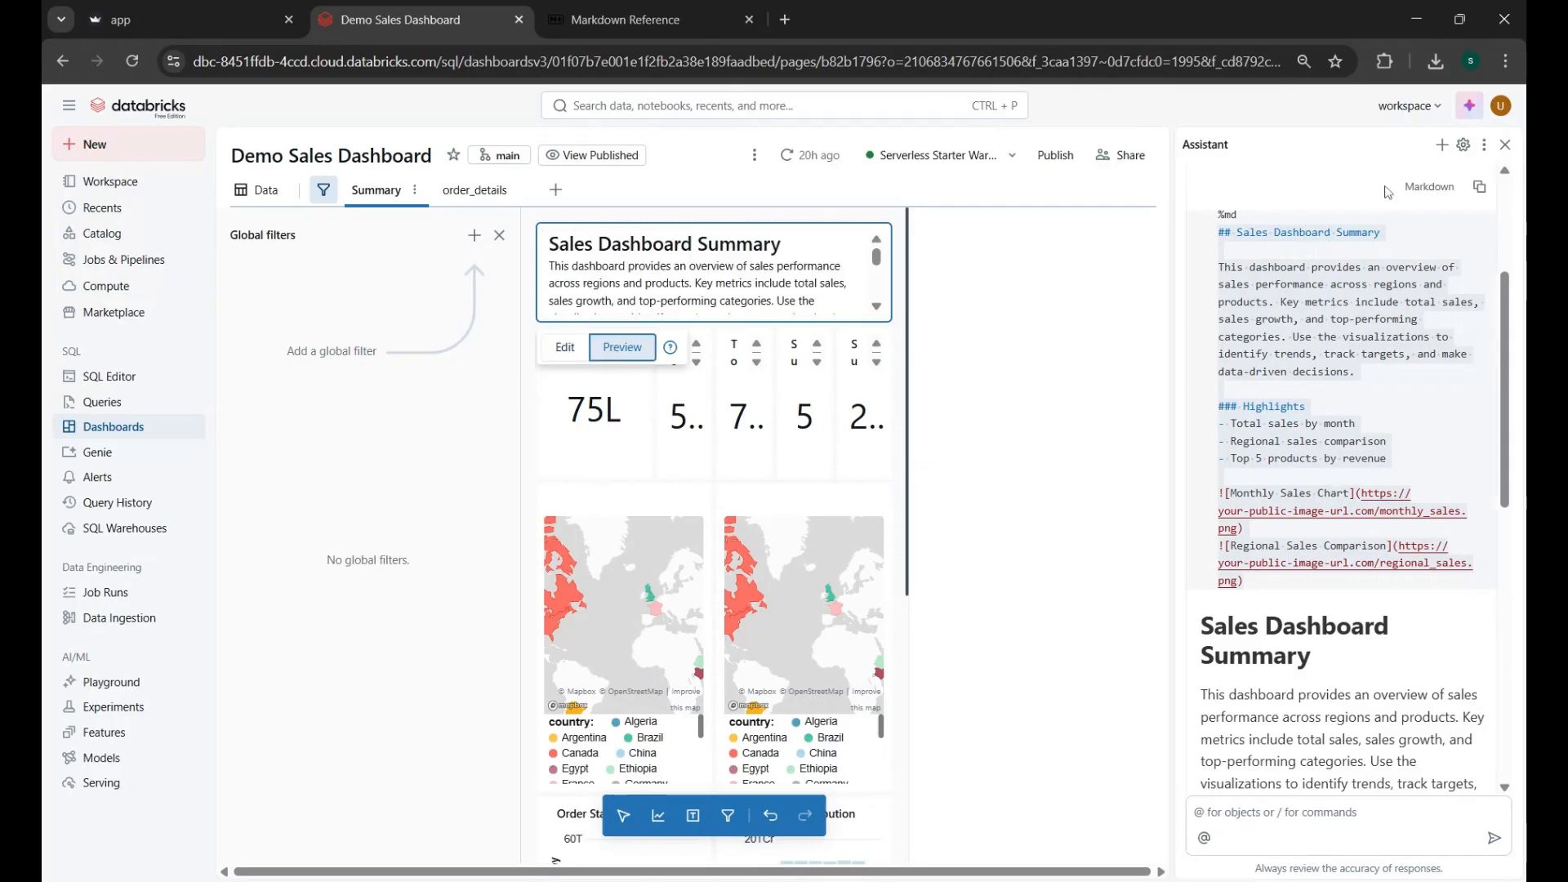
{"action": "left_click", "coordinate": [1506, 145]}
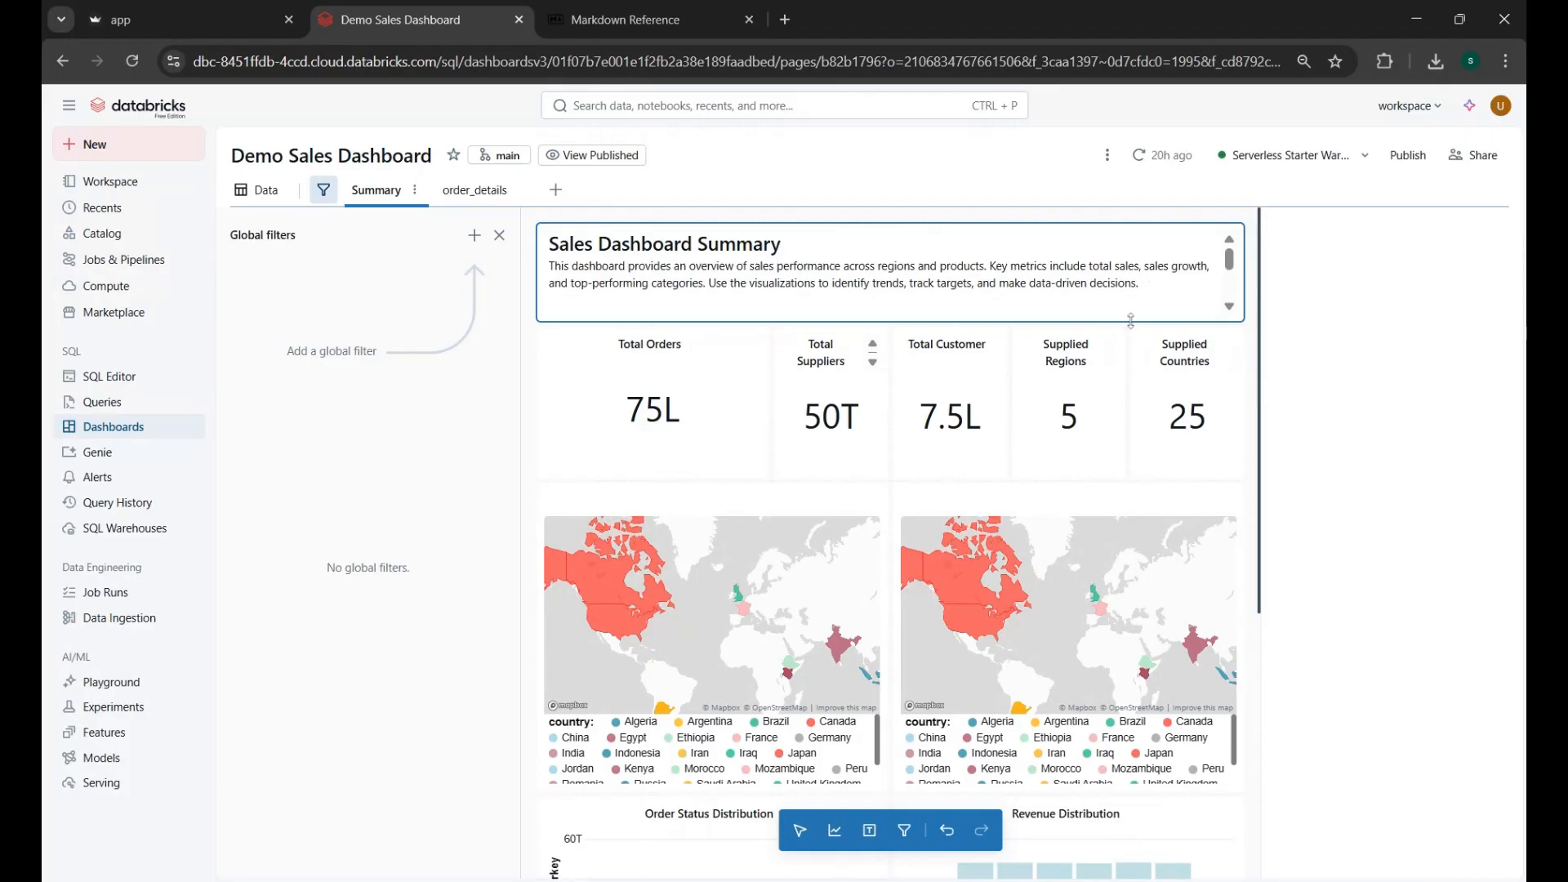
Step: Delete the Regional Sales Comparison image line at the end of the Sales Dashboard Summary widget's Markdown and leave the editor
{"action": "scroll", "coordinate": [1235, 299], "scroll_direction": "down", "scroll_amount": 3}
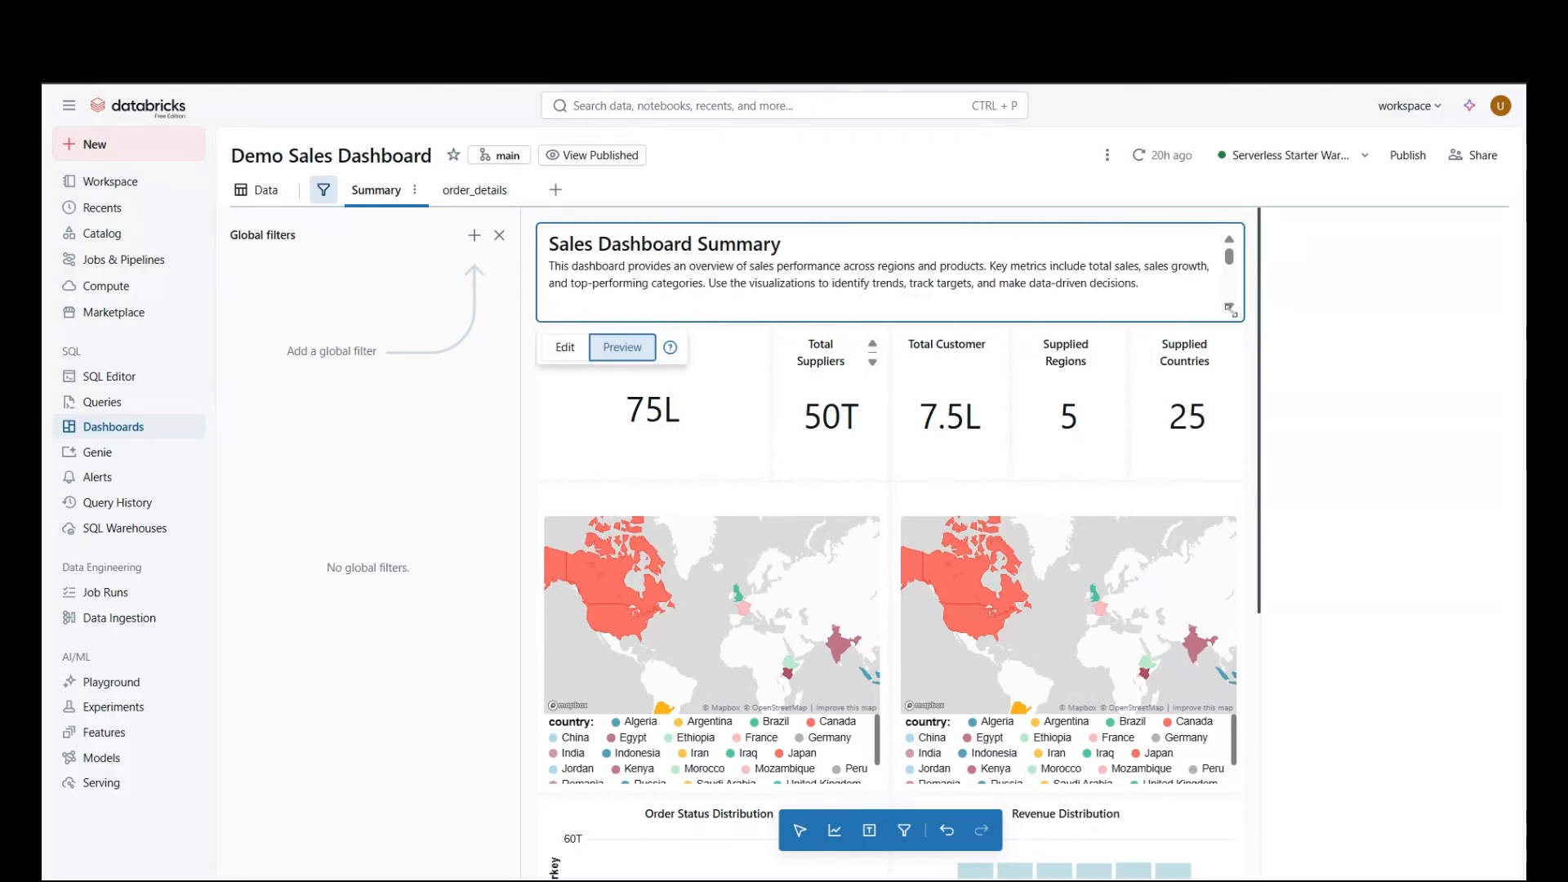
{"action": "scroll", "coordinate": [1230, 300], "scroll_direction": "down", "scroll_amount": 5}
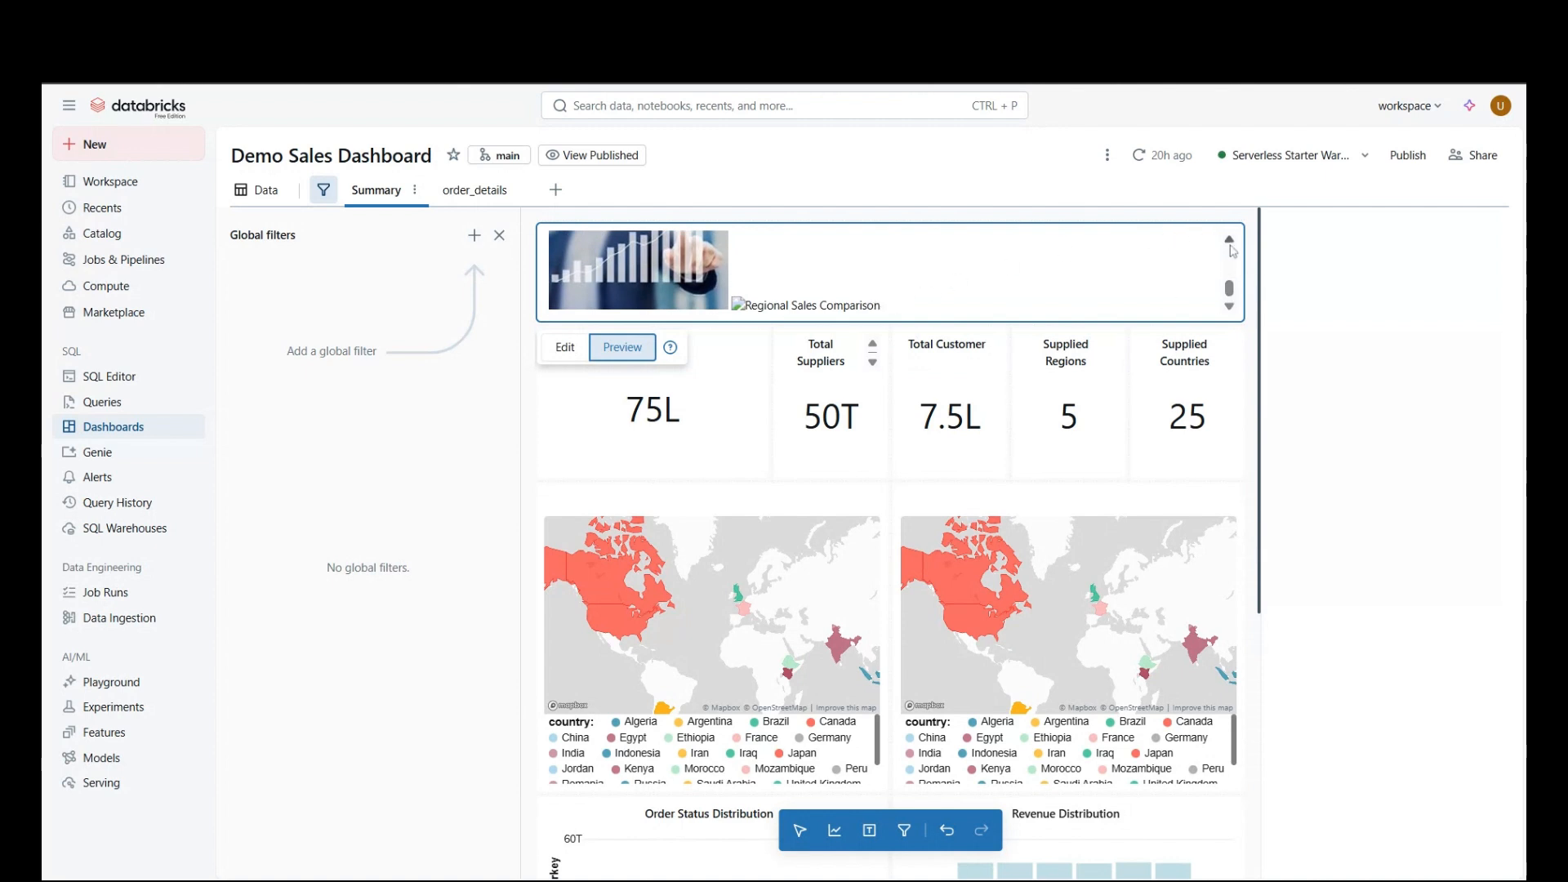
{"action": "scroll", "coordinate": [1234, 252], "scroll_direction": "up", "scroll_amount": 3}
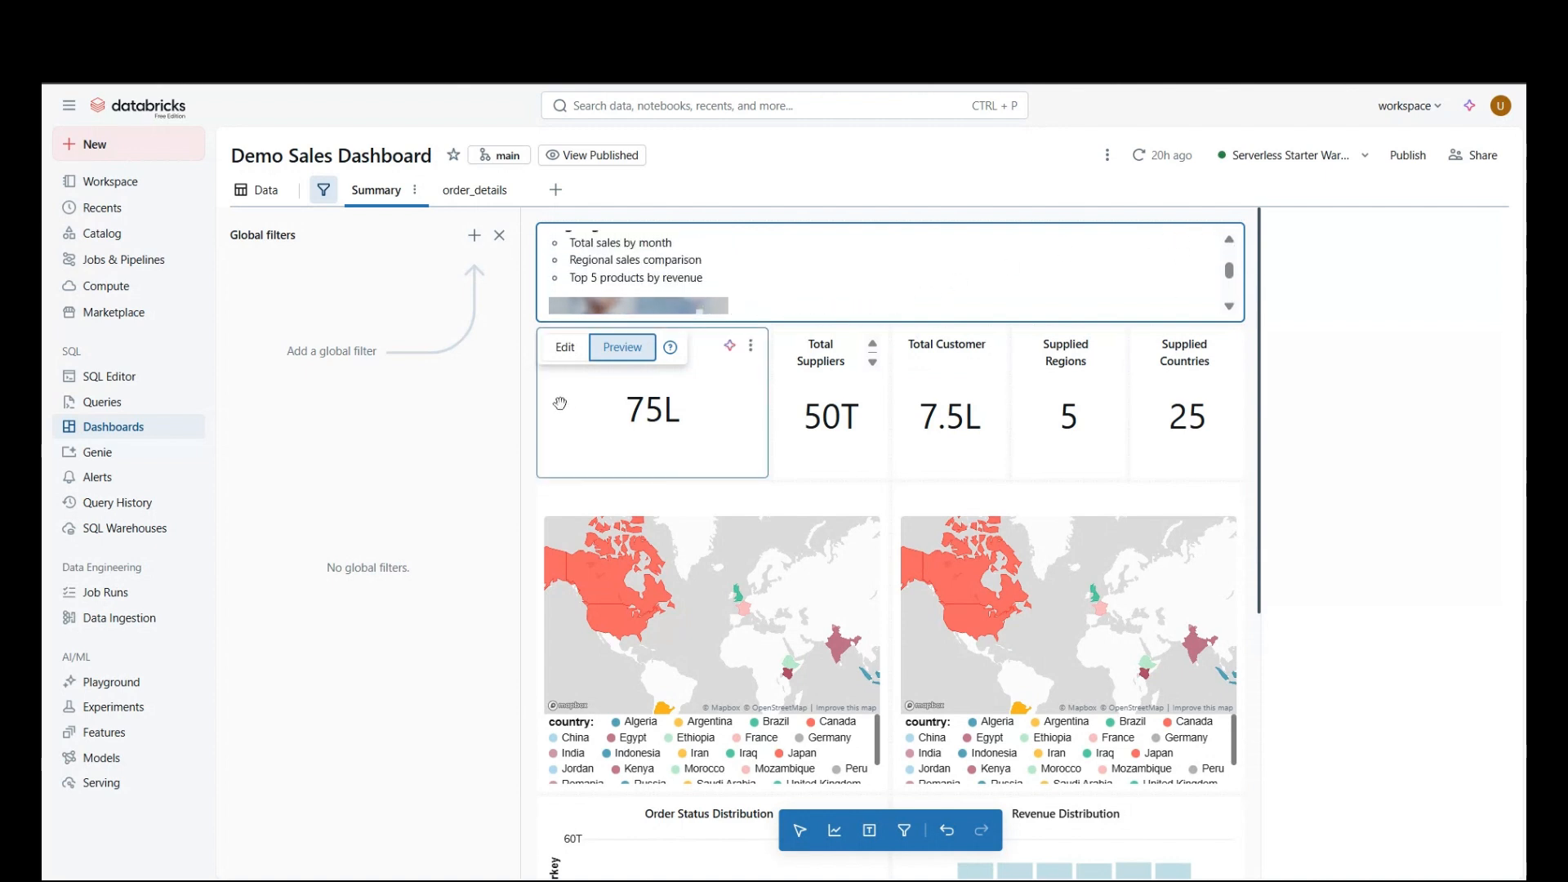
{"action": "left_click", "coordinate": [564, 347]}
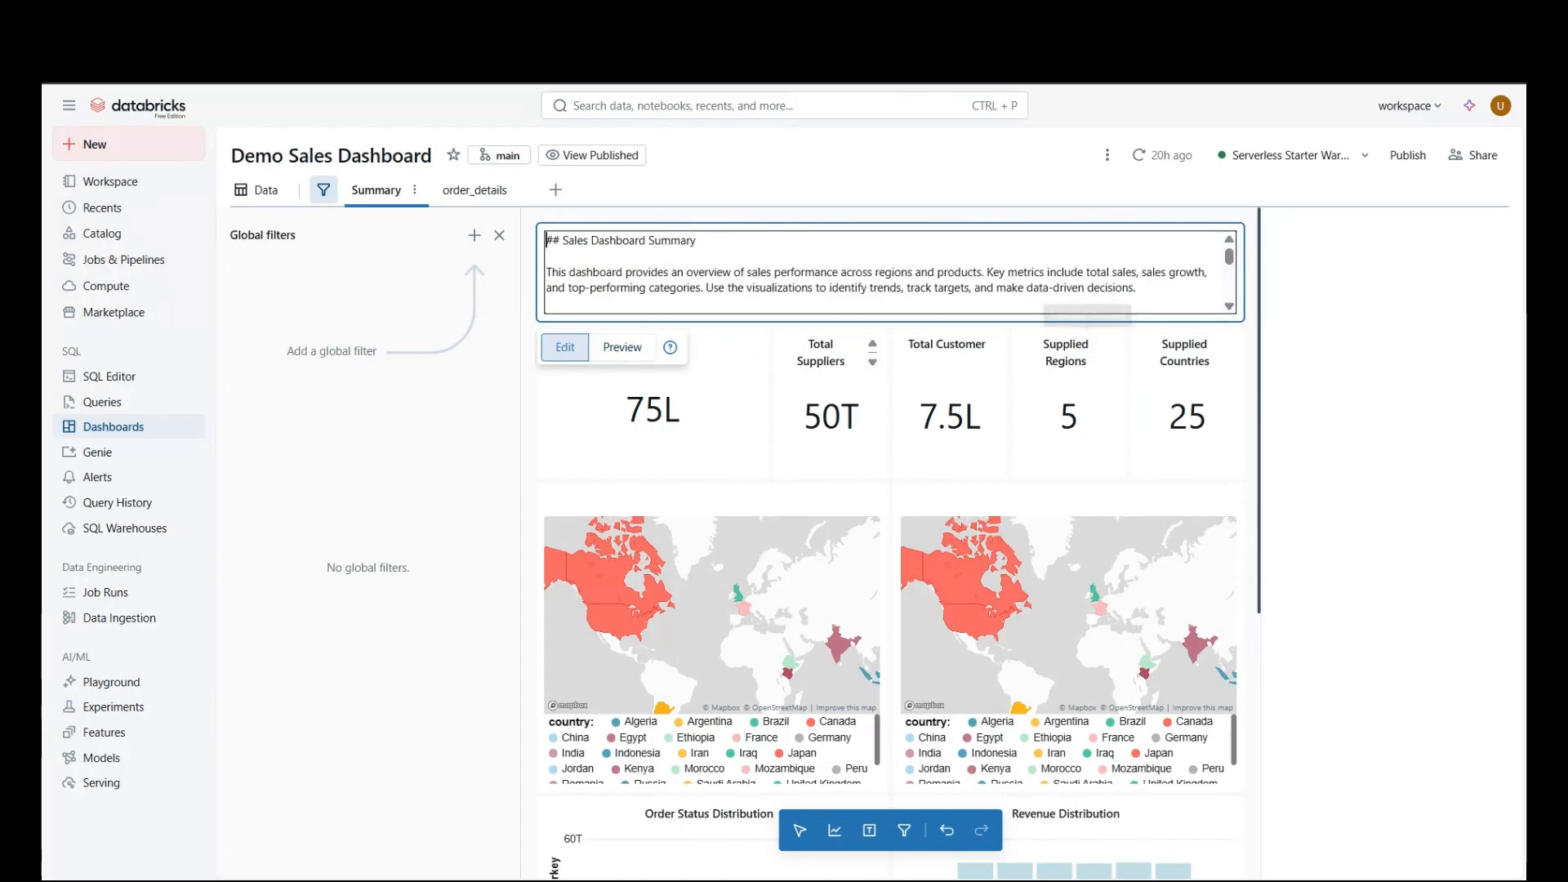
{"action": "left_click", "coordinate": [1236, 297]}
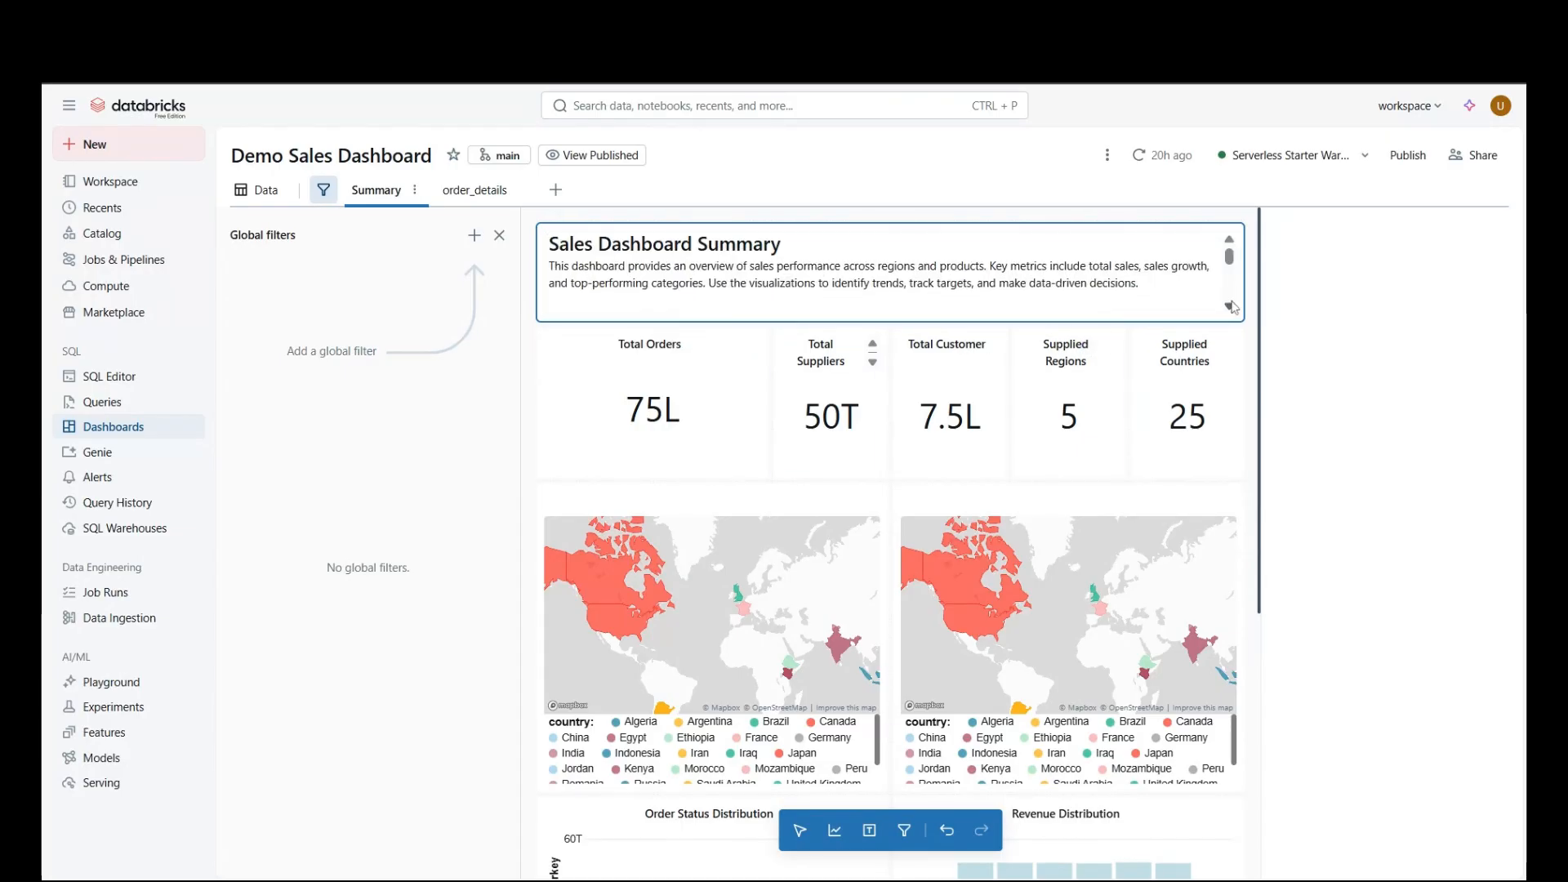
{"action": "scroll", "coordinate": [1230, 309], "scroll_direction": "down", "scroll_amount": 5}
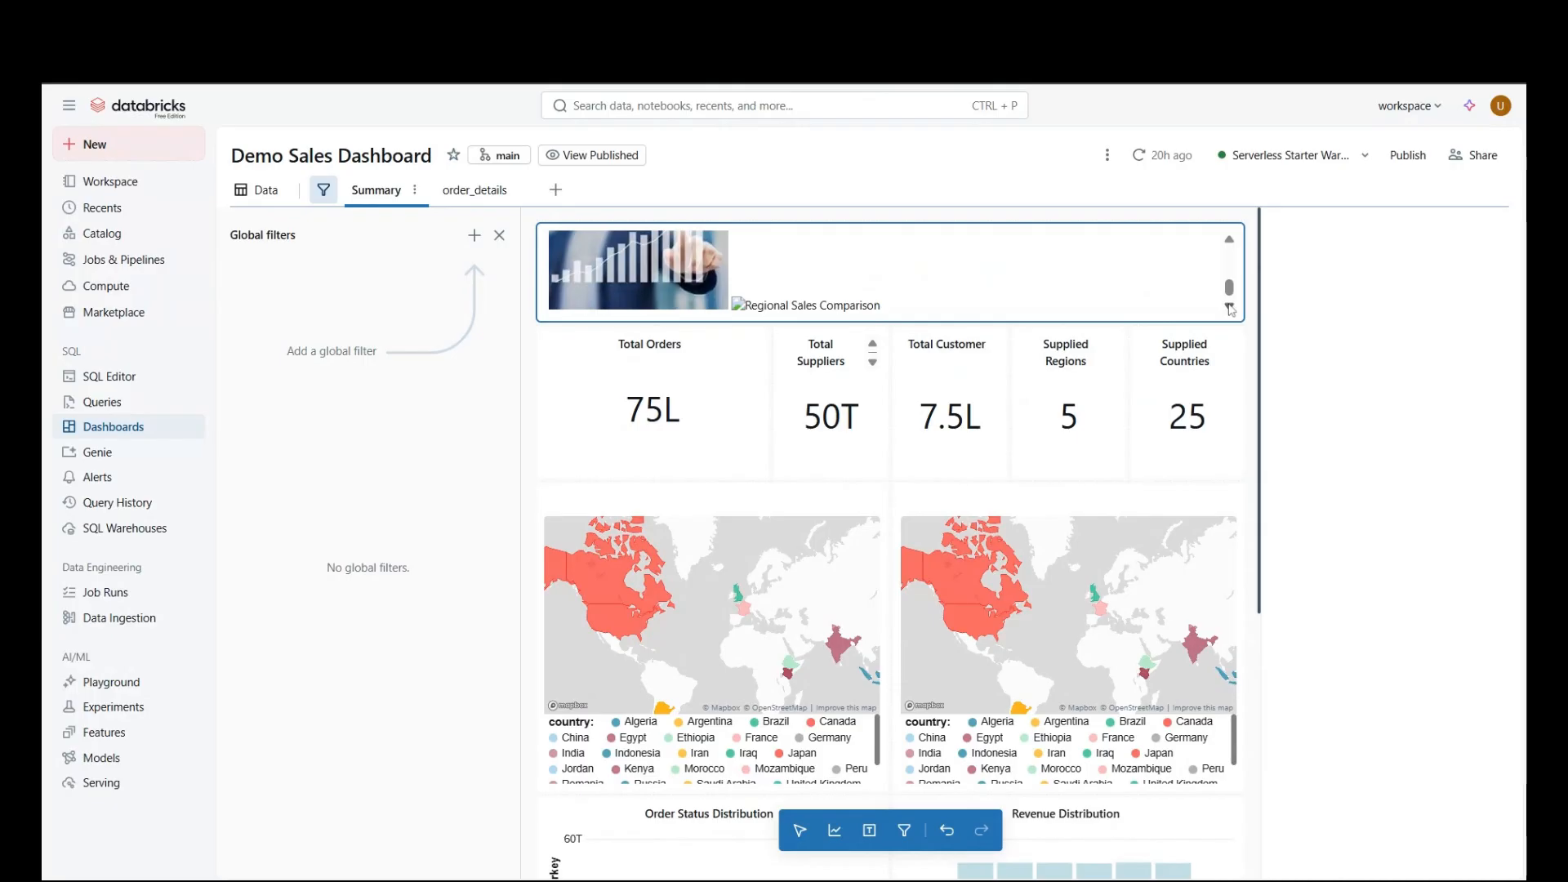
{"action": "left_click", "coordinate": [881, 305]}
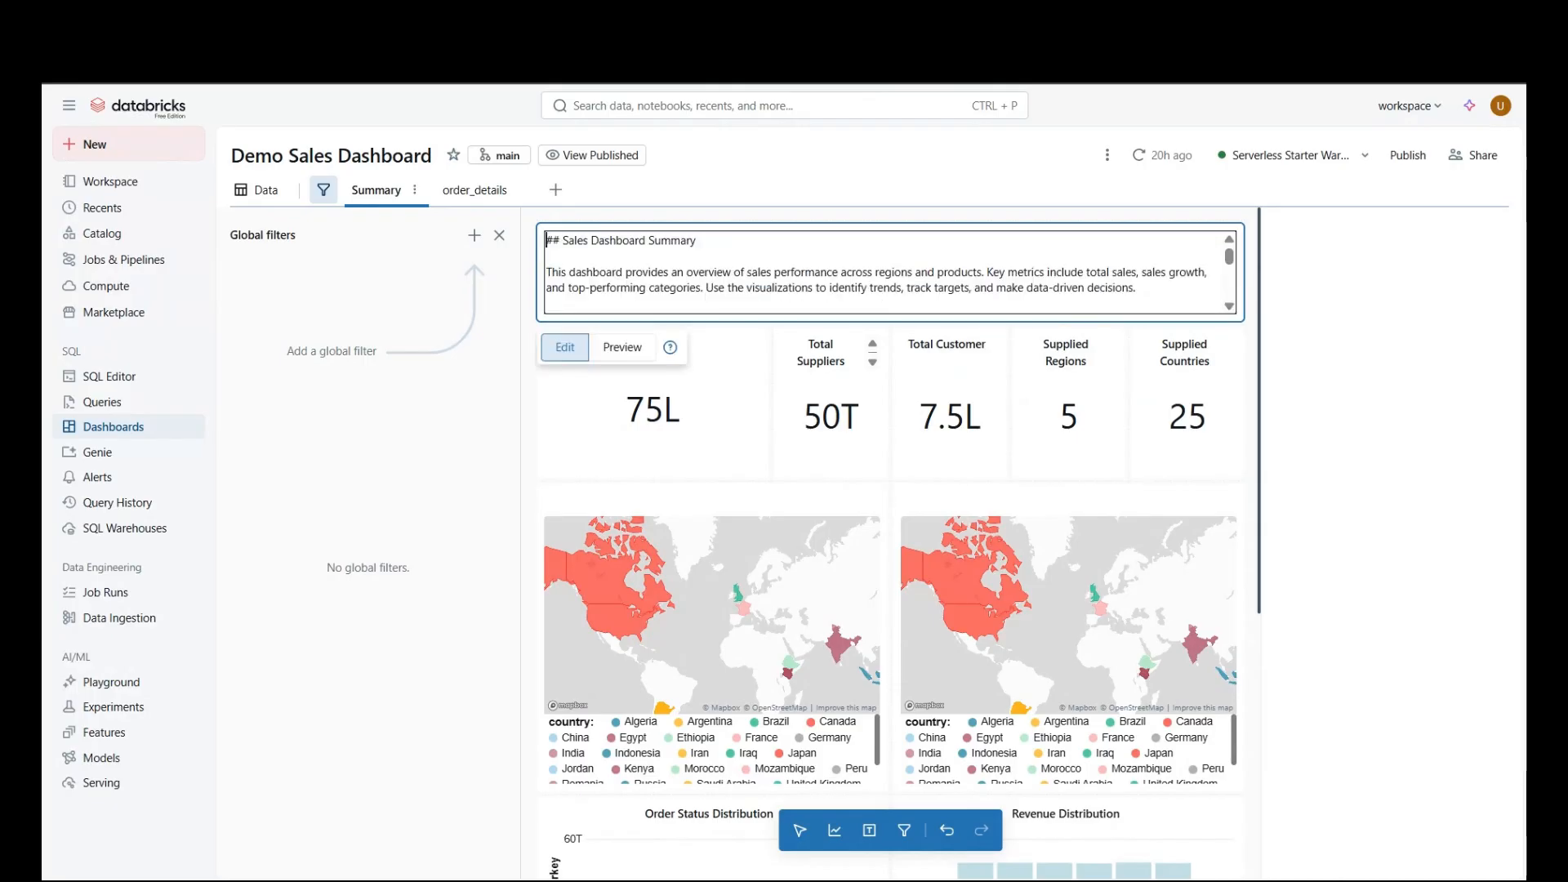
{"action": "key", "text": "Down"}
{"action": "key", "text": "Down"}
{"action": "key", "text": "Down"}
{"action": "key", "text": "Down"}
{"action": "key", "text": "Down"}
{"action": "key", "text": "Down"}
{"action": "key", "text": "Down"}
{"action": "key", "text": "Down"}
{"action": "key", "text": "Down"}
{"action": "key", "text": "Down"}
{"action": "key", "text": "Down"}
{"action": "key", "text": "Down"}
{"action": "key", "text": "Down"}
{"action": "key", "text": "Down"}
{"action": "key", "text": "Down"}
{"action": "key", "text": "Down"}
{"action": "key", "text": "Down"}
{"action": "key", "text": "Down"}
{"action": "key", "text": "Down"}
{"action": "key", "text": "Down"}
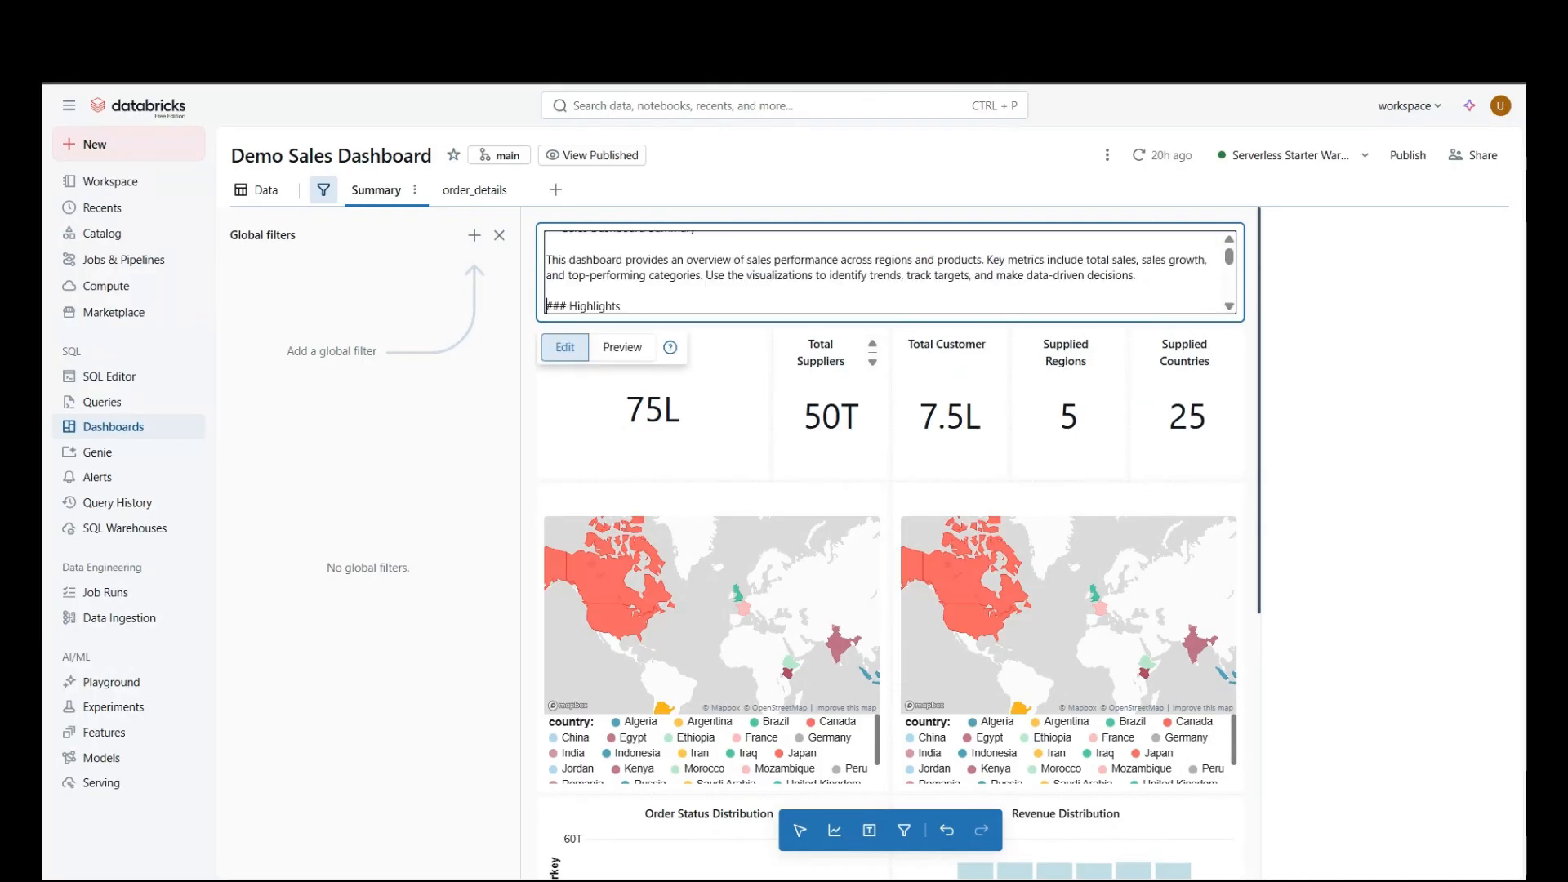
{"action": "key", "text": "Down"}
{"action": "key", "text": "Down"}
{"action": "key", "text": "Down"}
{"action": "key", "text": "Down"}
{"action": "key", "text": "Down"}
{"action": "key", "text": "Down"}
{"action": "key", "text": "Down"}
{"action": "key", "text": "Down"}
{"action": "key", "text": "Down"}
{"action": "key", "text": "Down"}
{"action": "key", "text": "Down"}
{"action": "key", "text": "Down"}
{"action": "key", "text": "Down"}
{"action": "key", "text": "Down"}
{"action": "key", "text": "Down"}
{"action": "key", "text": "Down"}
{"action": "key", "text": "Down"}
{"action": "key", "text": "Down"}
{"action": "key", "text": "Down"}
{"action": "key", "text": "Down"}
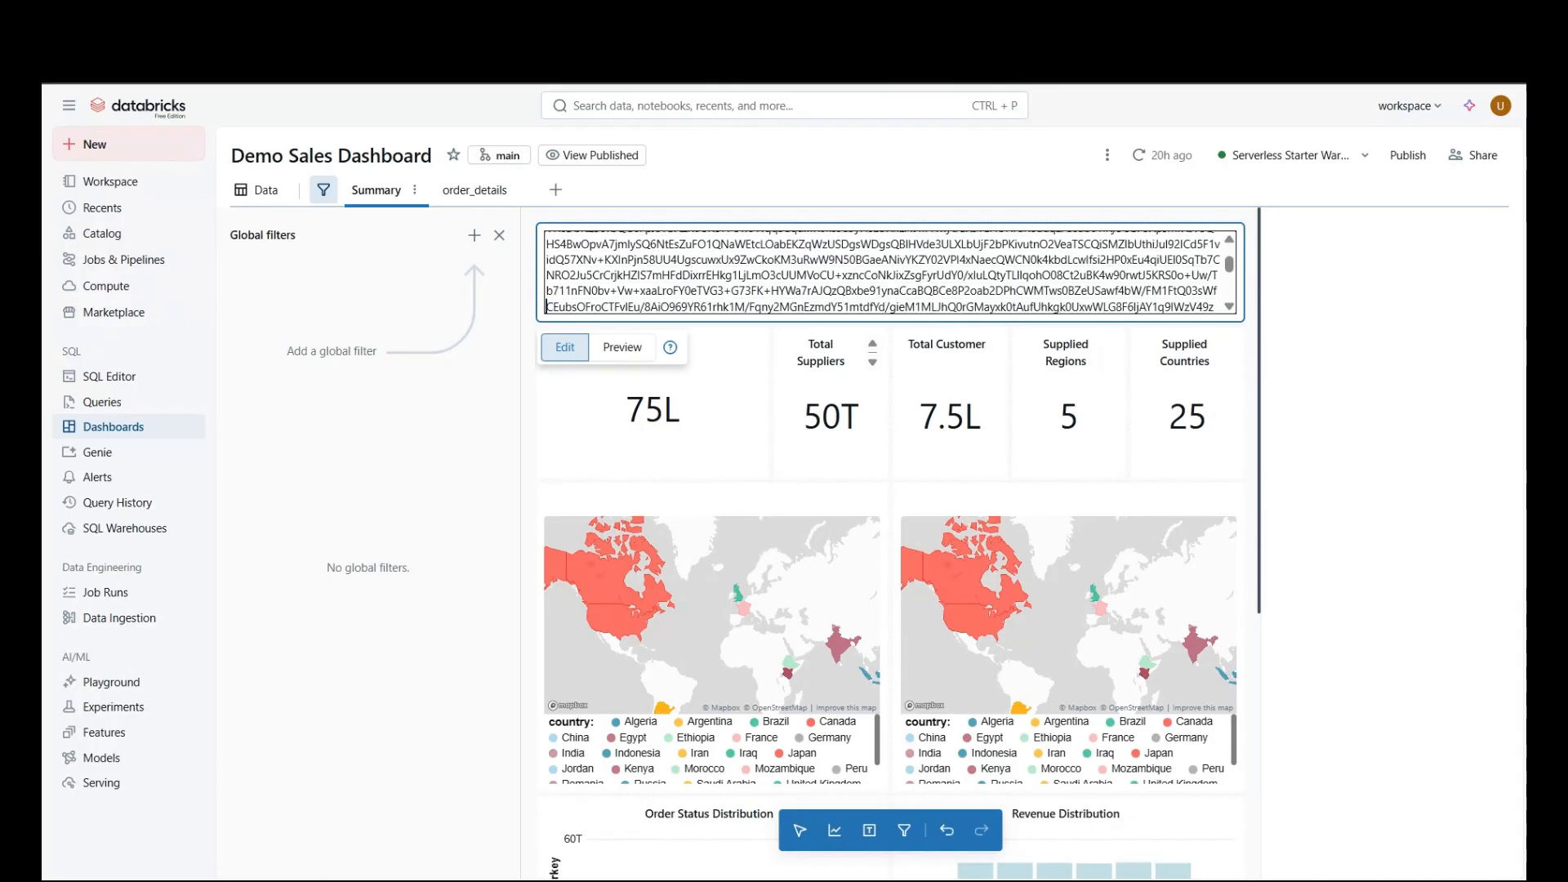
{"action": "key", "text": "Down"}
{"action": "key", "text": "Down"}
{"action": "key", "text": "Down"}
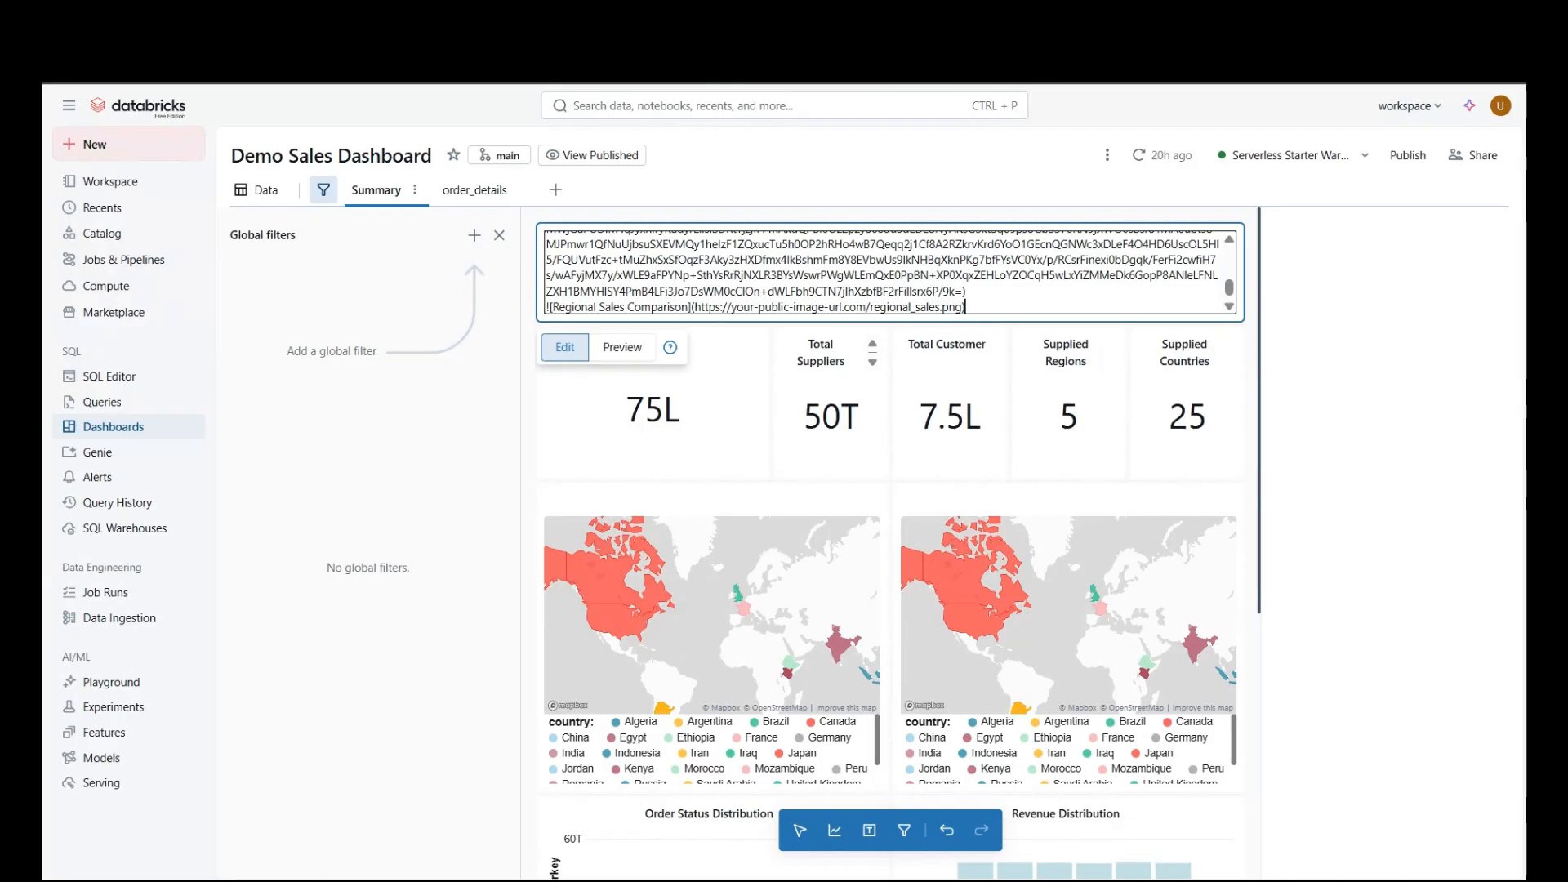
{"action": "key", "text": "shift+End"}
{"action": "key", "text": "BackSpace"}
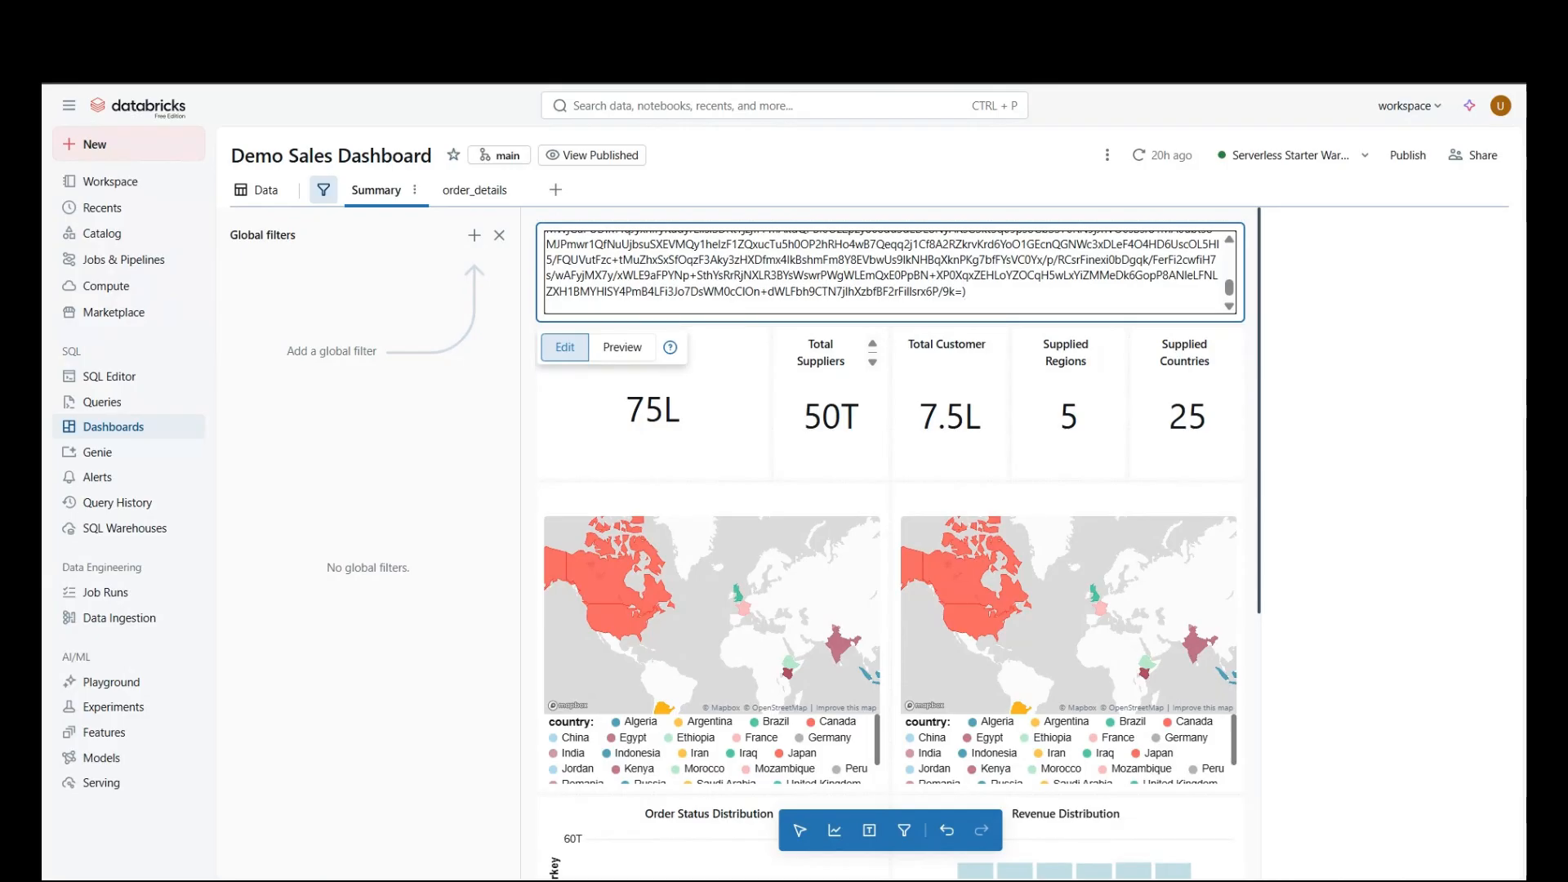
{"action": "scroll", "coordinate": [1234, 254], "scroll_direction": "up", "scroll_amount": 5}
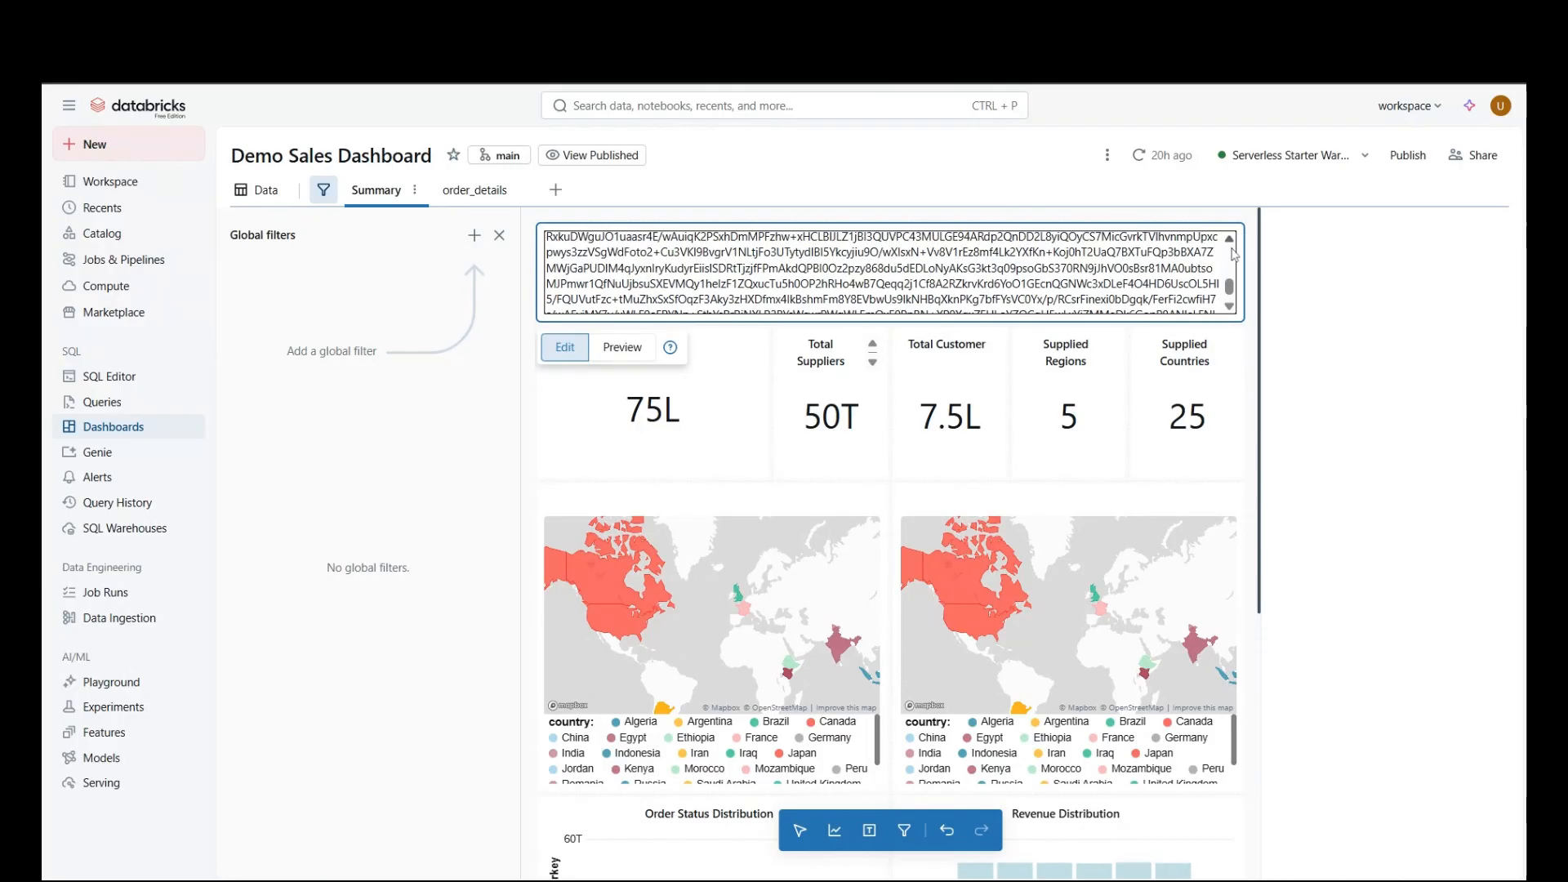
{"action": "scroll", "coordinate": [1234, 254], "scroll_direction": "up", "scroll_amount": 10}
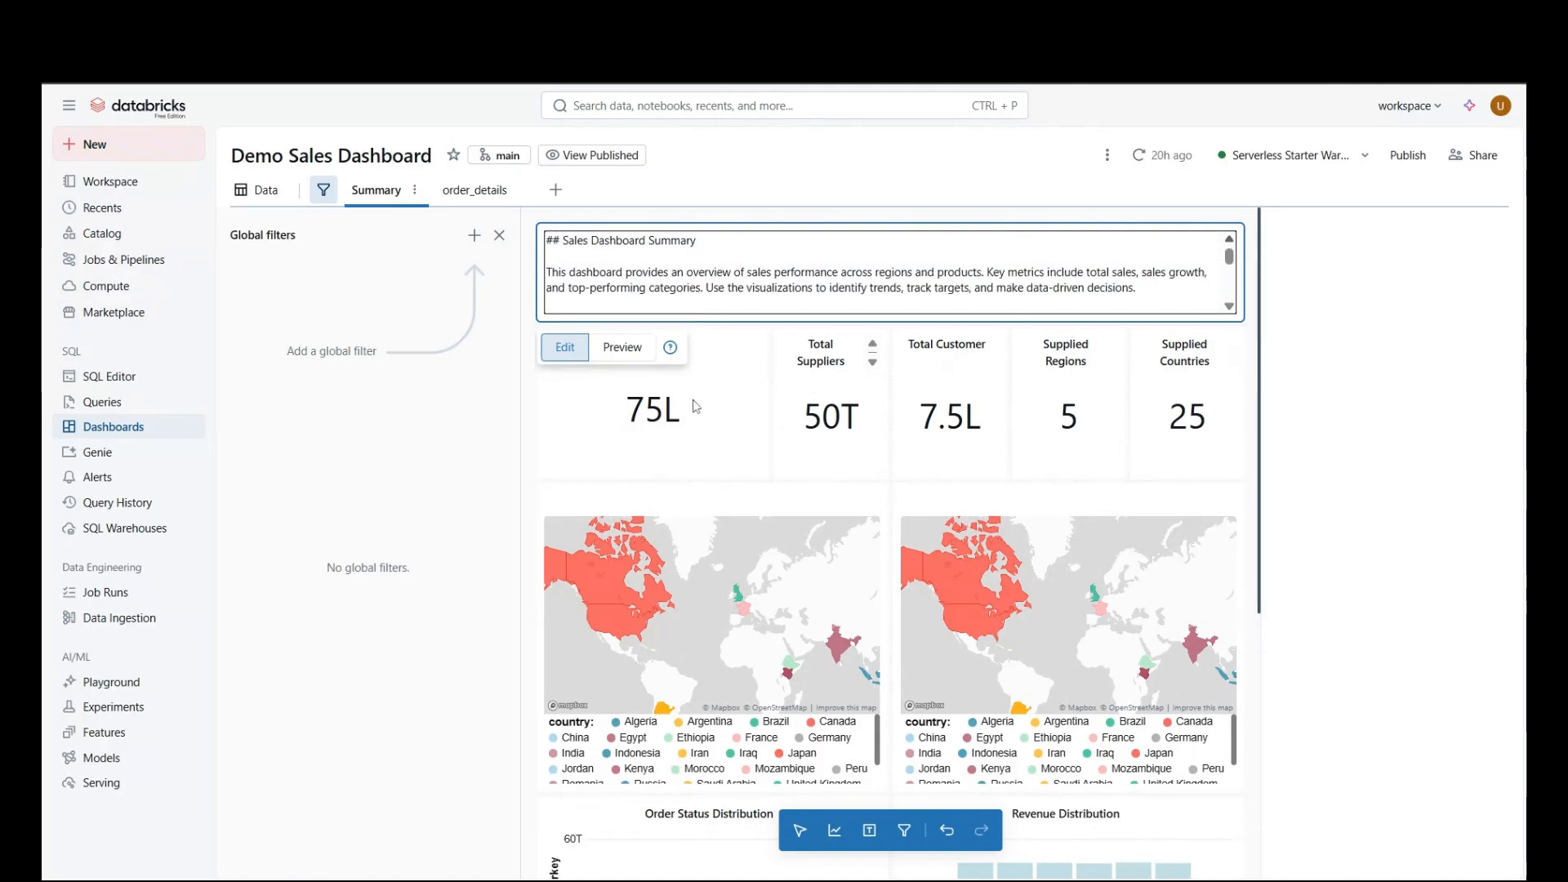
{"action": "left_click", "coordinate": [727, 197]}
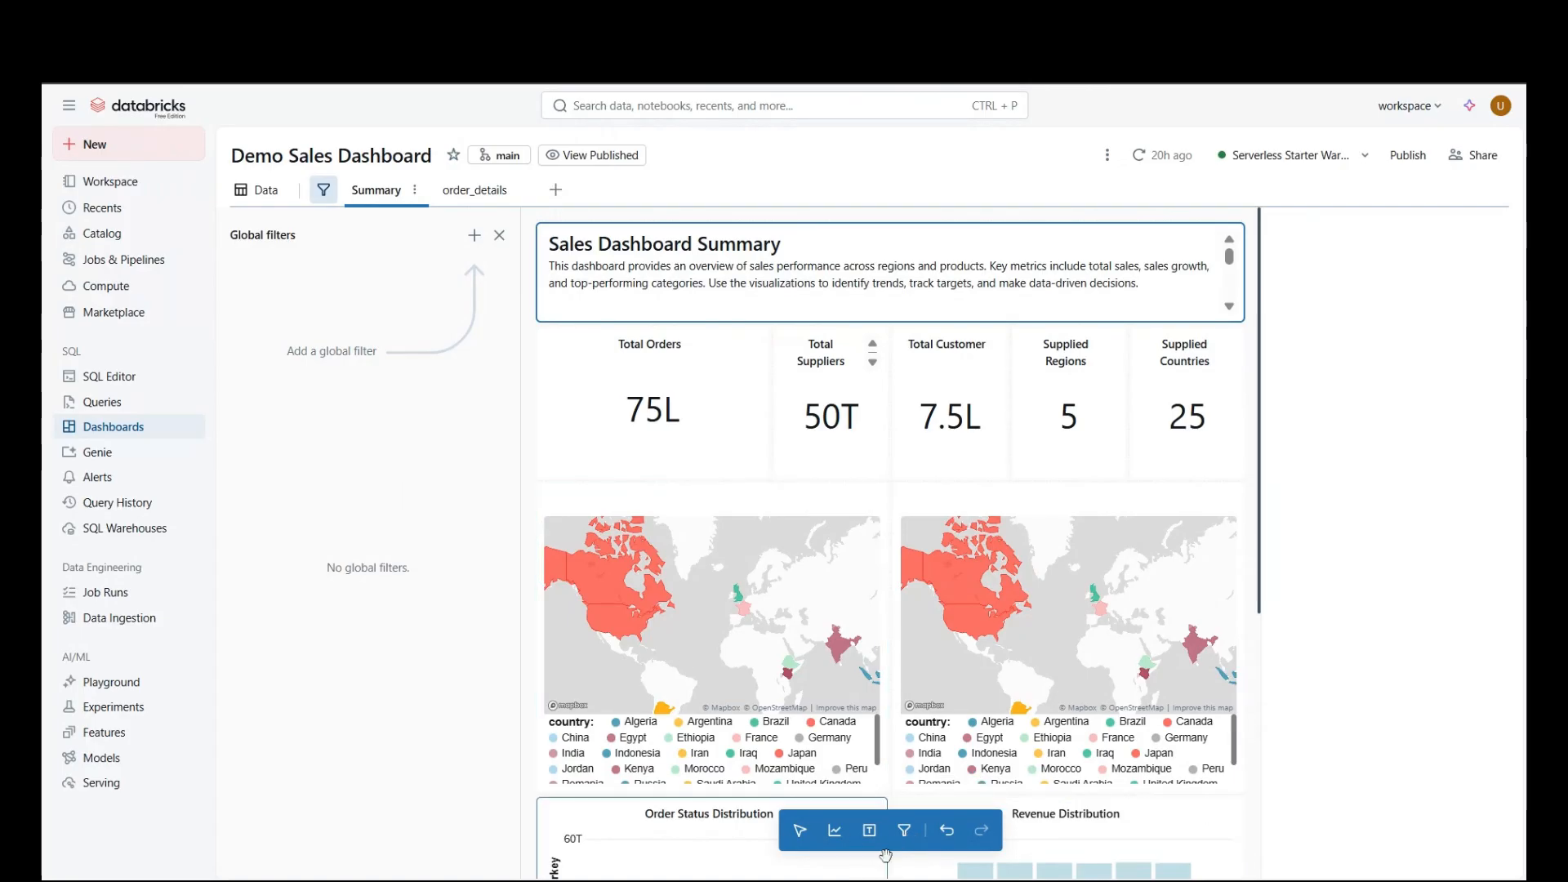
Step: Add a single-value global filter on the r_name field of the Regional Order Insights for Customer Demographics dataset
{"action": "left_click", "coordinate": [905, 835]}
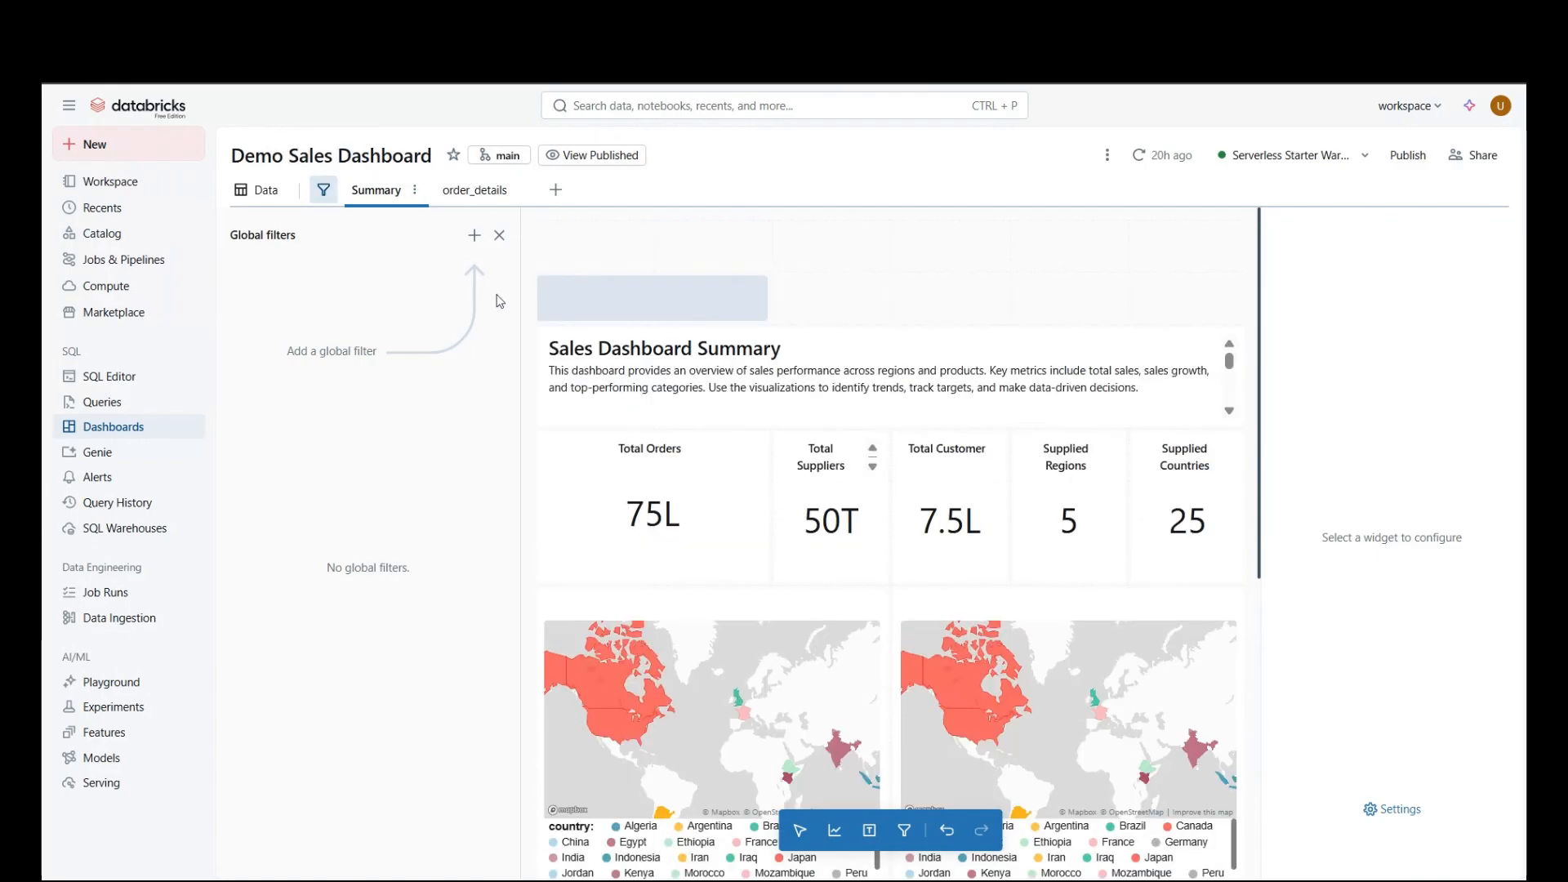
{"action": "left_click", "coordinate": [474, 236]}
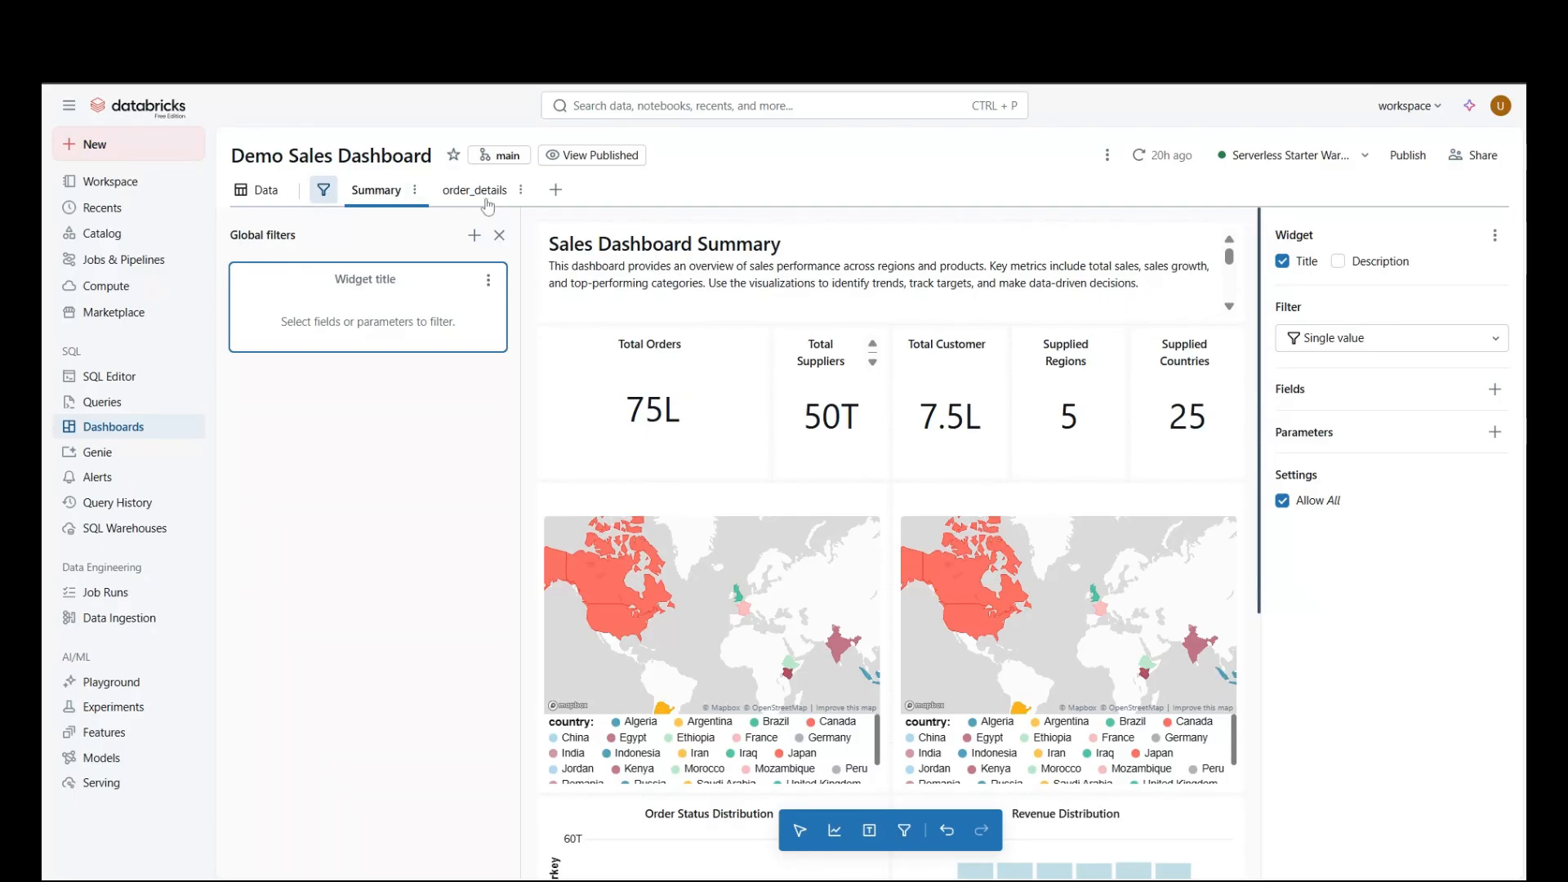
{"action": "left_click", "coordinate": [1486, 392]}
{"action": "type", "text": "r_na"}
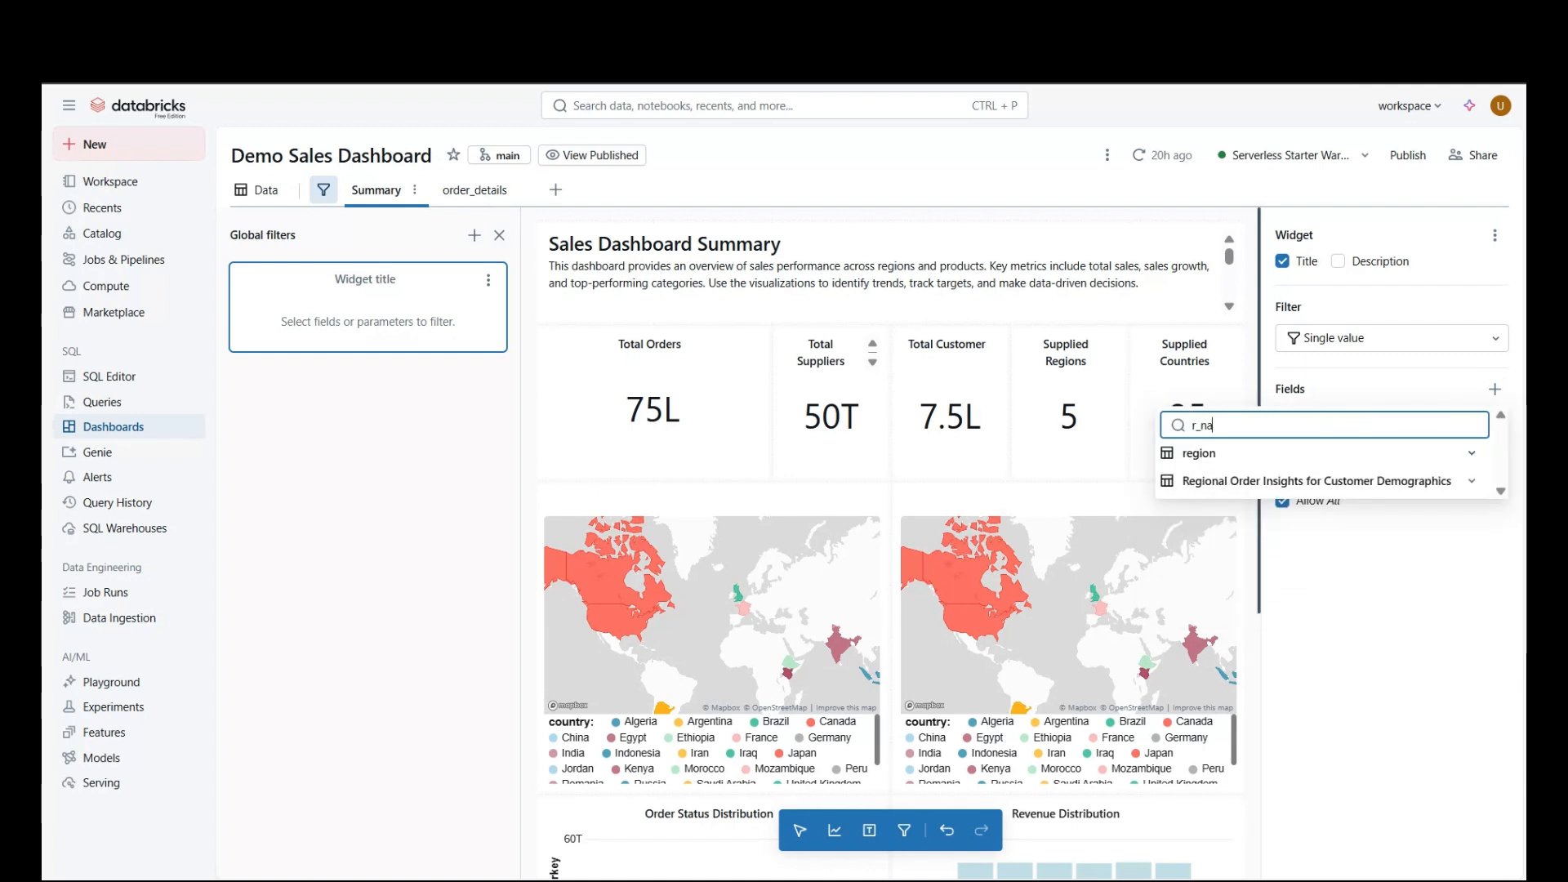
{"action": "type", "text": "m"}
{"action": "left_click", "coordinate": [1468, 482]}
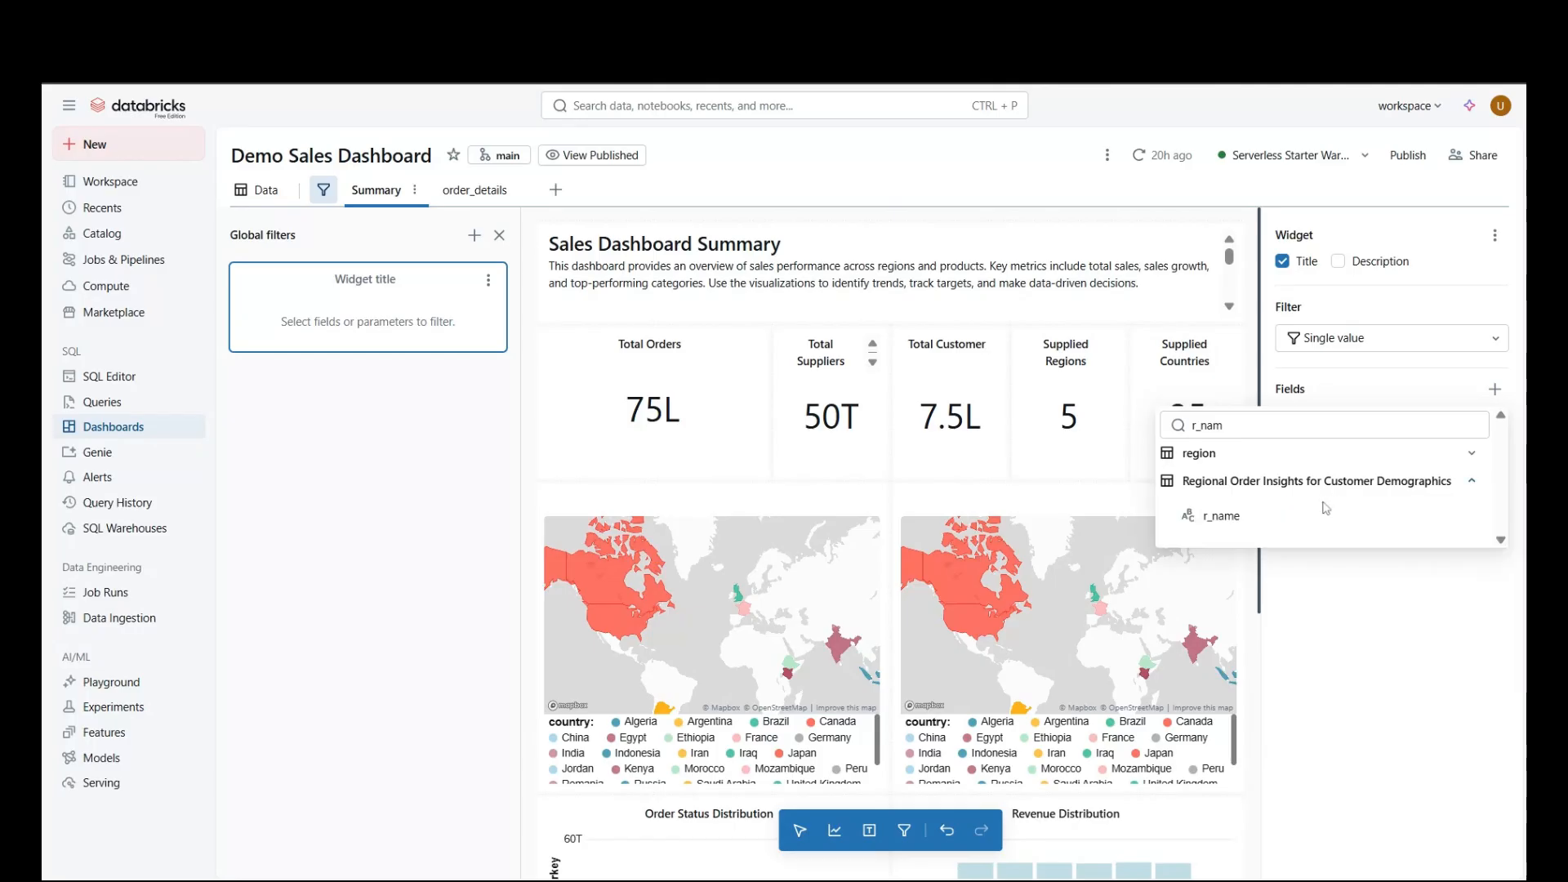
{"action": "left_click", "coordinate": [1221, 515]}
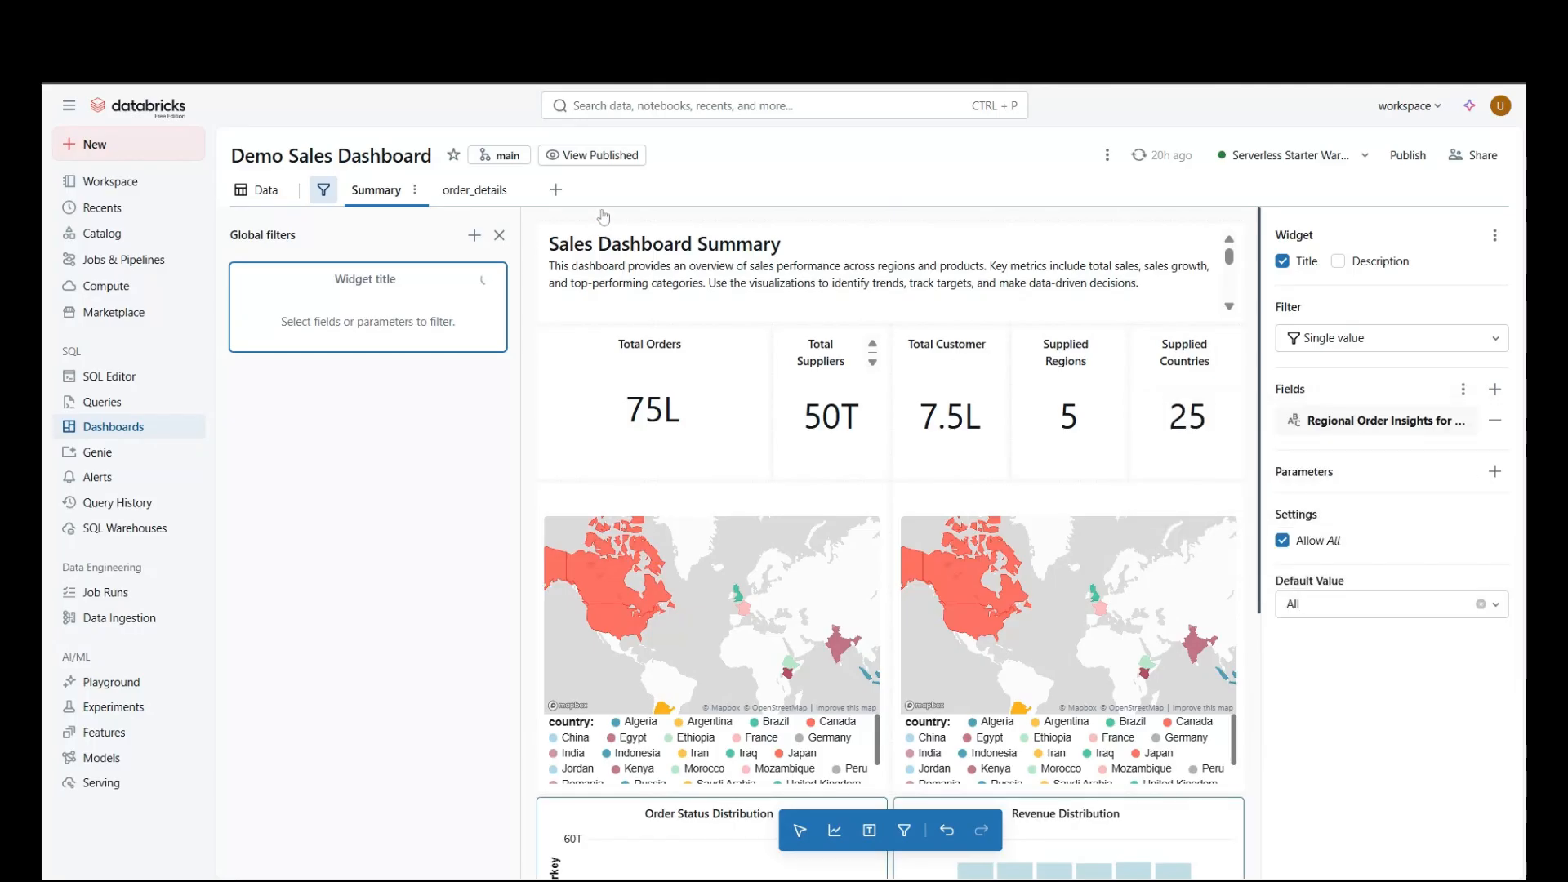
Step: Set the r_name global filter to ASIA
{"action": "left_click", "coordinate": [351, 321]}
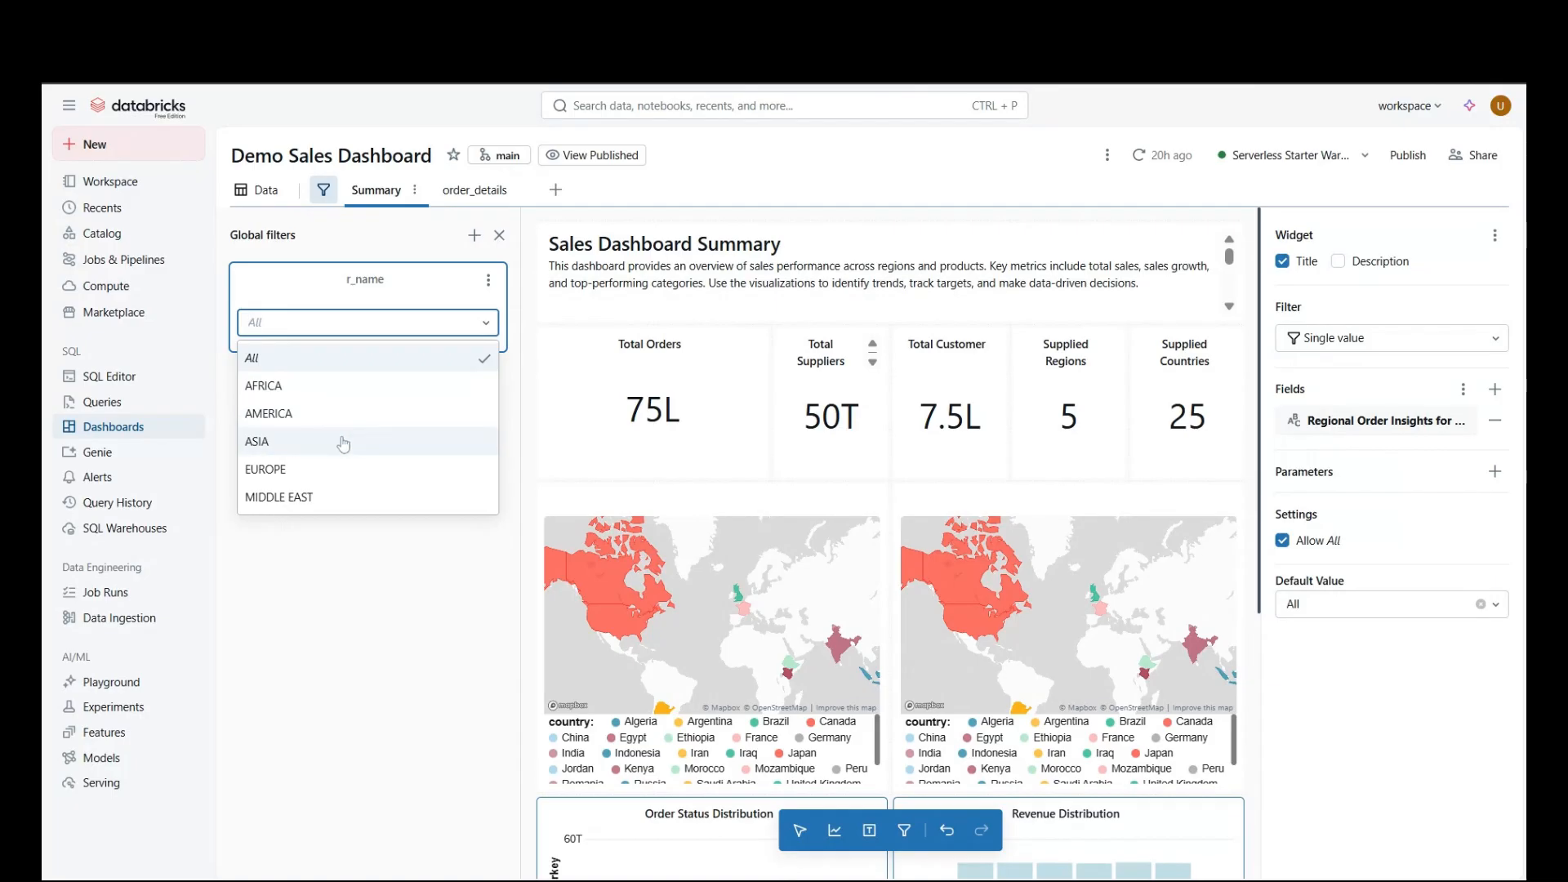
{"action": "key", "text": "Return"}
{"action": "left_click_drag", "start_coordinate": [1264, 423], "coordinate": [1283, 560]}
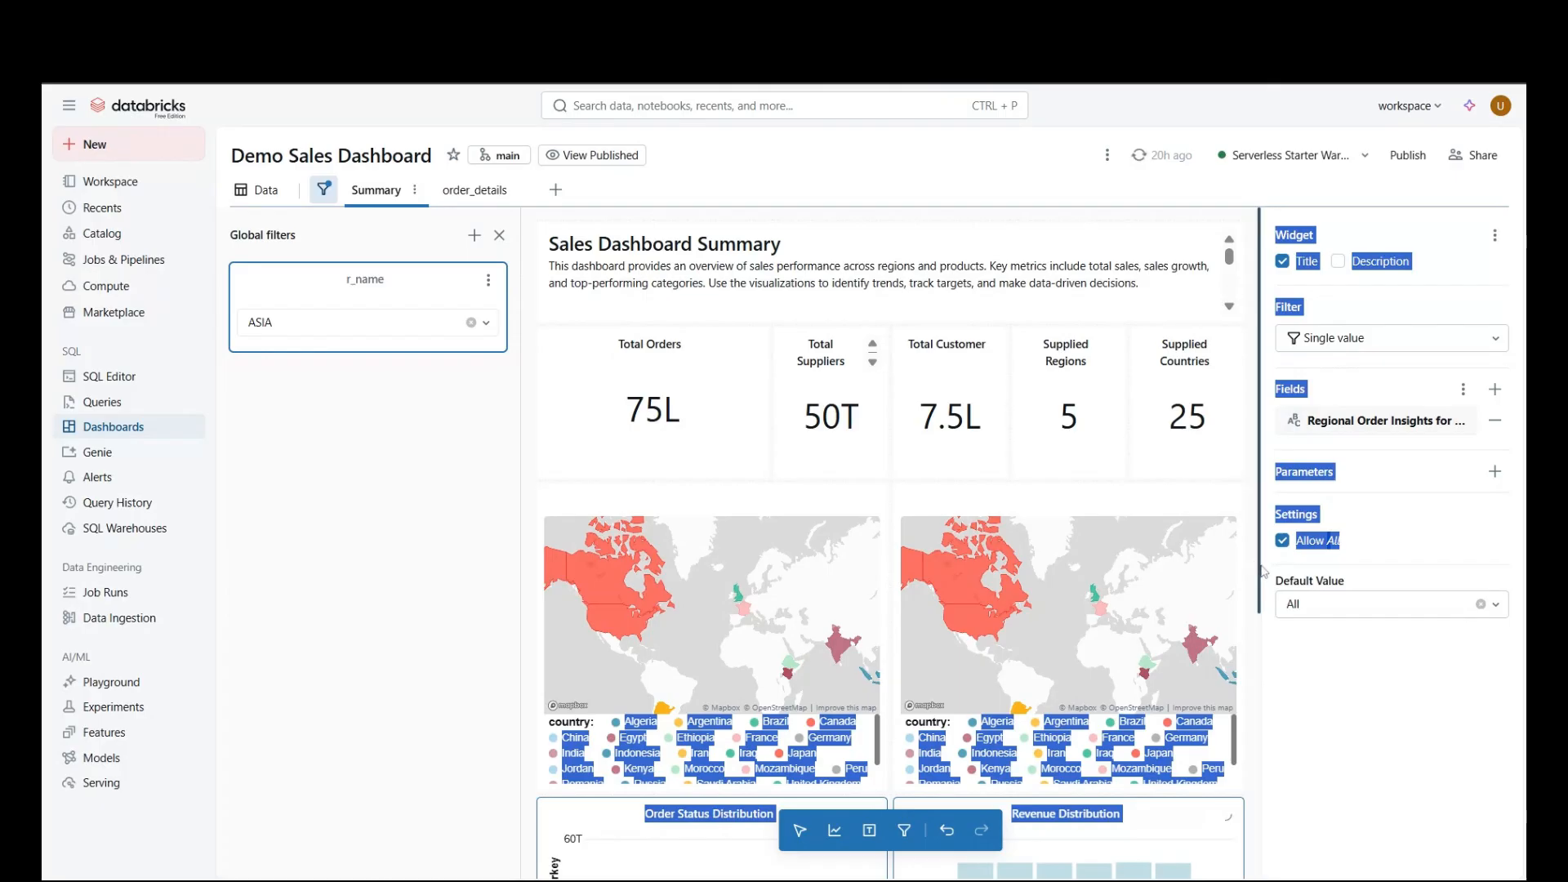
Step: Check how the ASIA global filter affects the Summary page charts and the order_details page
{"action": "left_click", "coordinate": [1312, 749]}
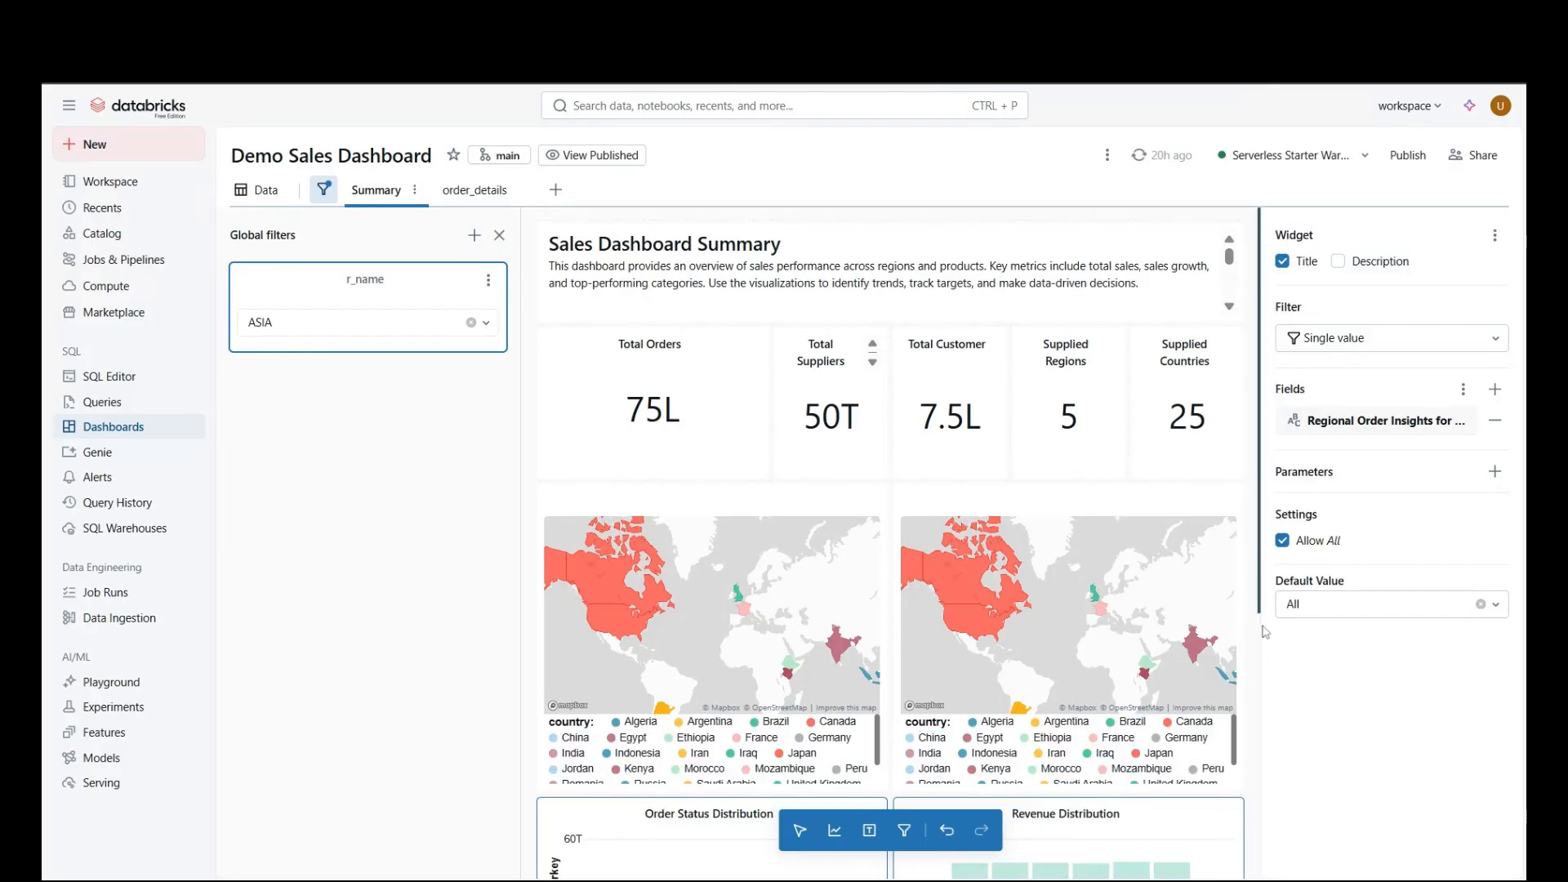
{"action": "scroll", "coordinate": [734, 653], "scroll_direction": "down", "scroll_amount": 4}
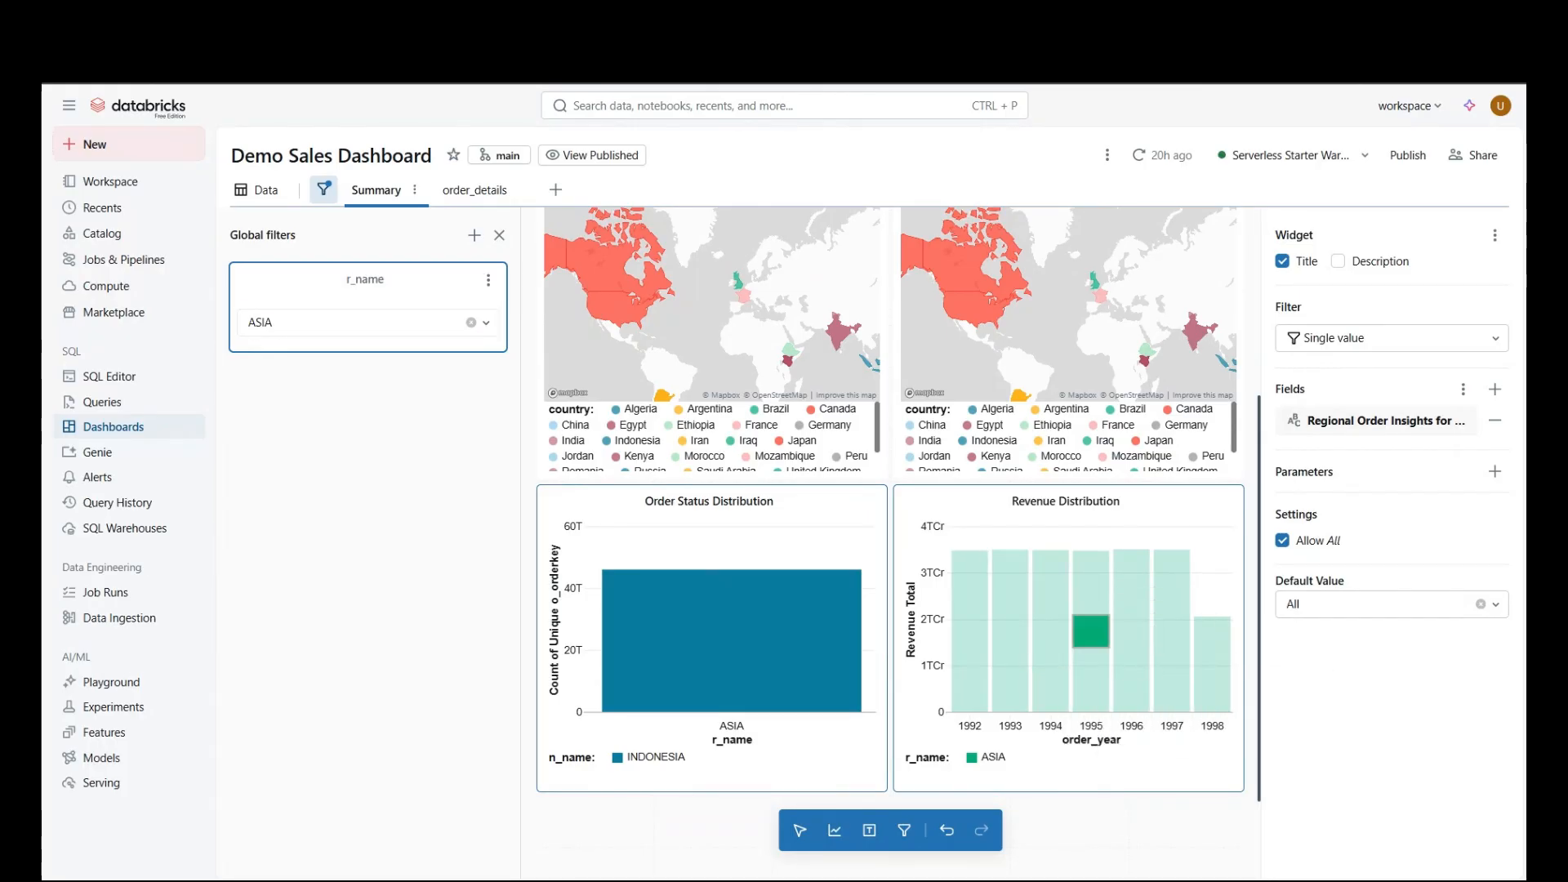
{"action": "left_click", "coordinate": [473, 190]}
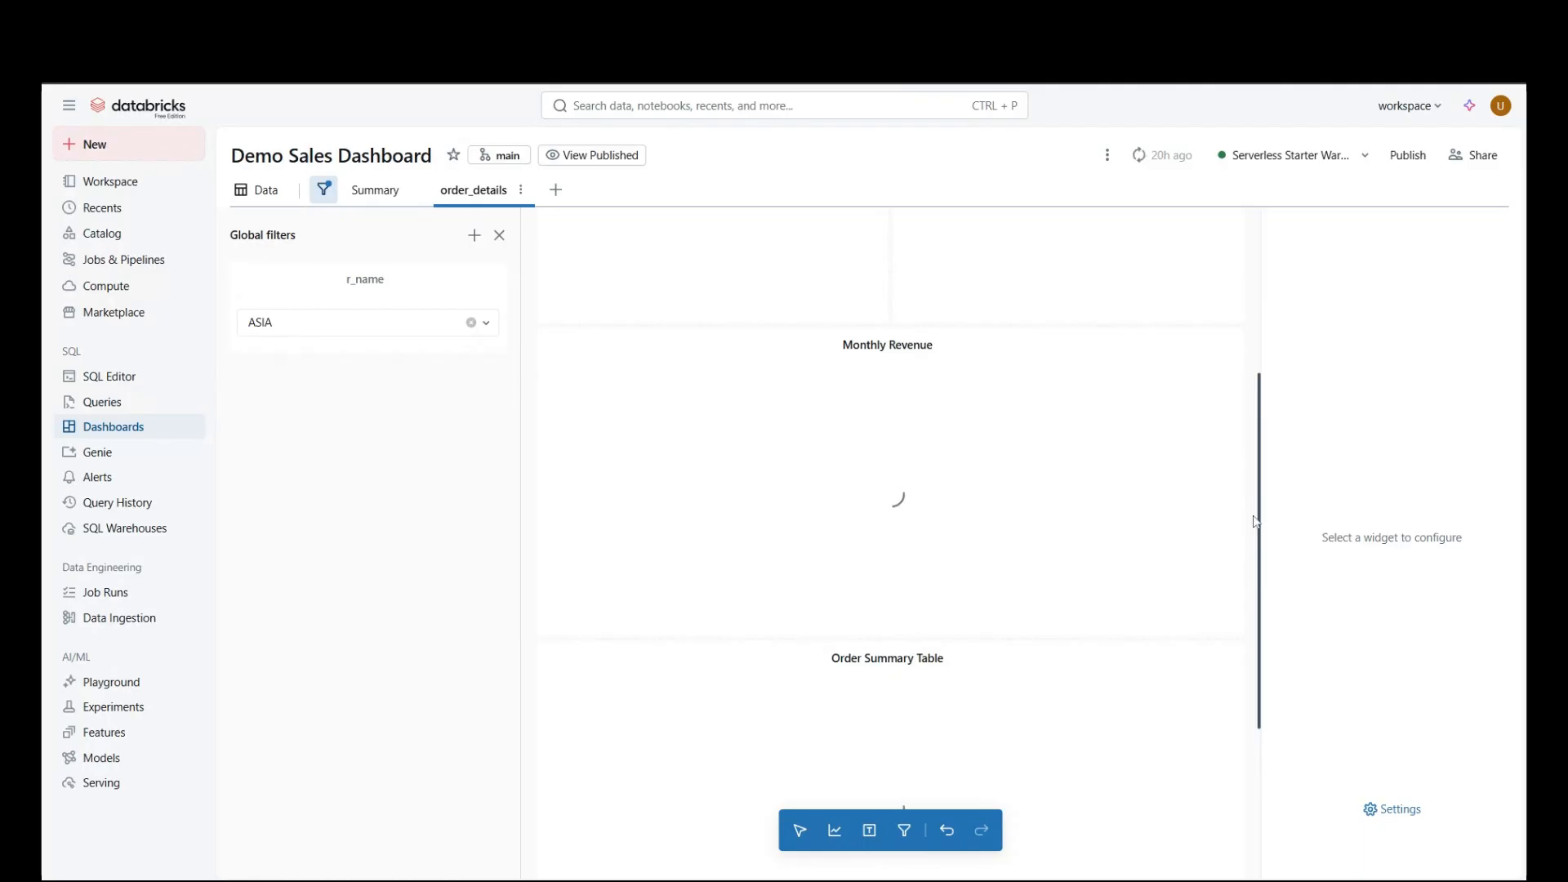
{"action": "left_click_drag", "start_coordinate": [1263, 515], "coordinate": [1256, 225]}
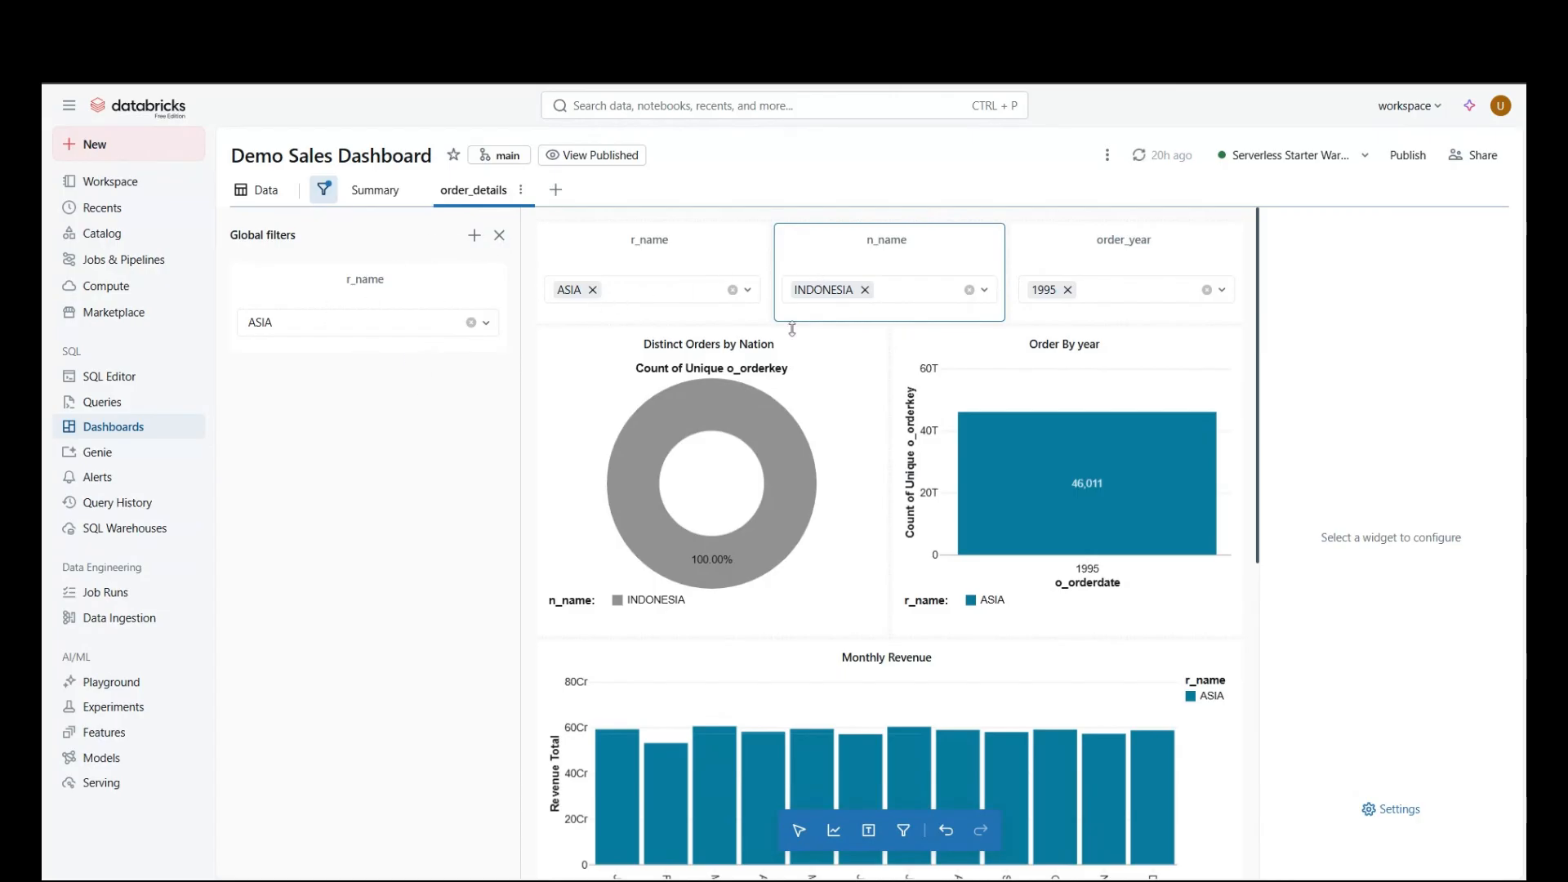
Step: Hide and show the global filters pane on the order_details page
{"action": "left_click", "coordinate": [499, 237]}
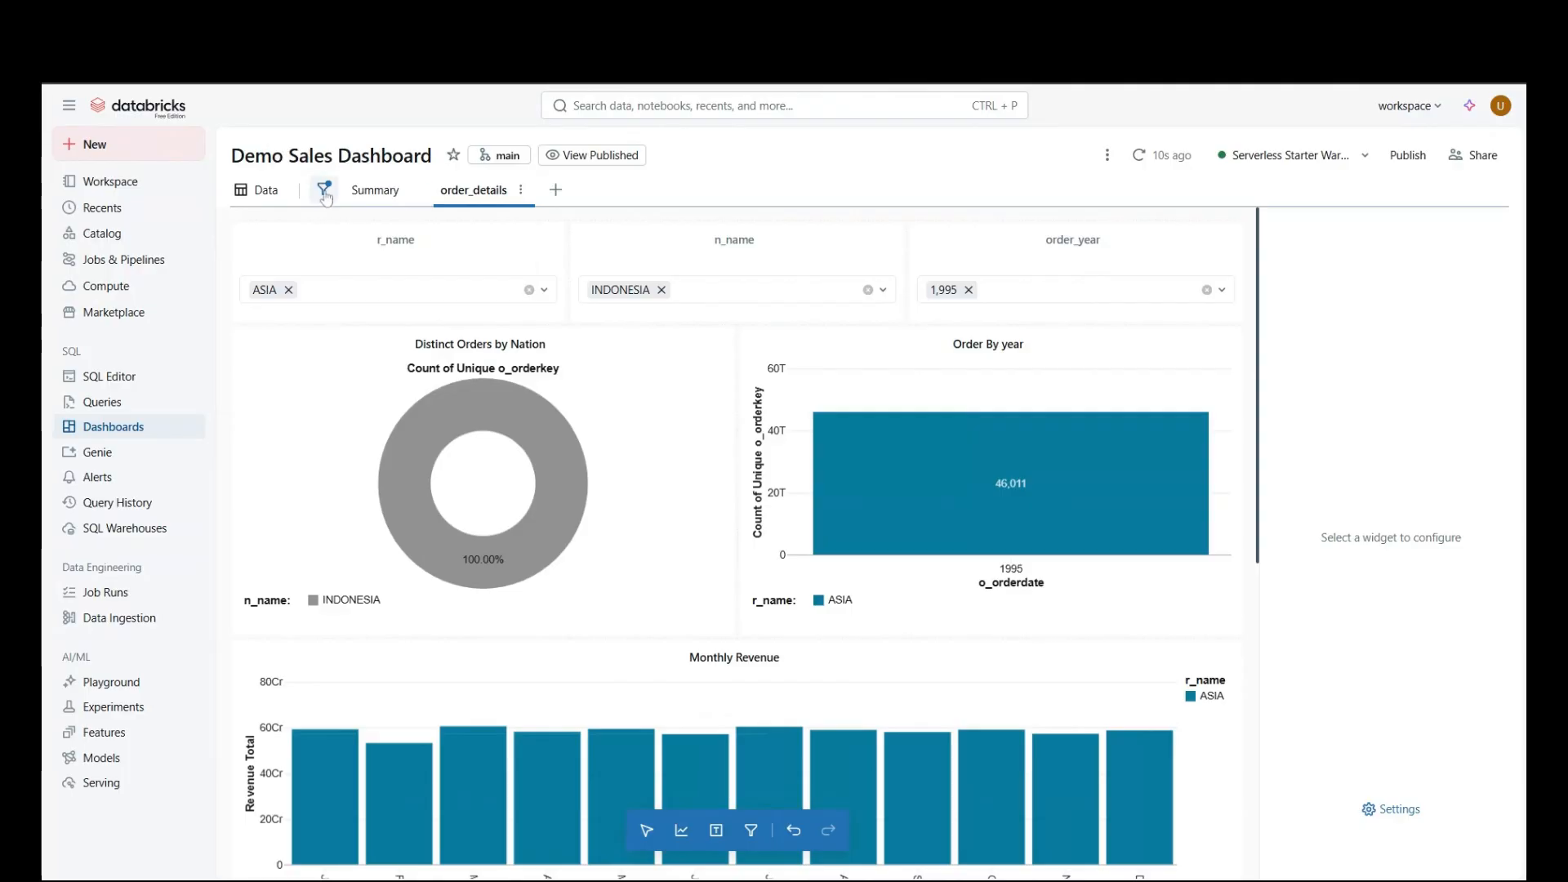
{"action": "left_click", "coordinate": [325, 191]}
{"action": "left_click", "coordinate": [498, 236]}
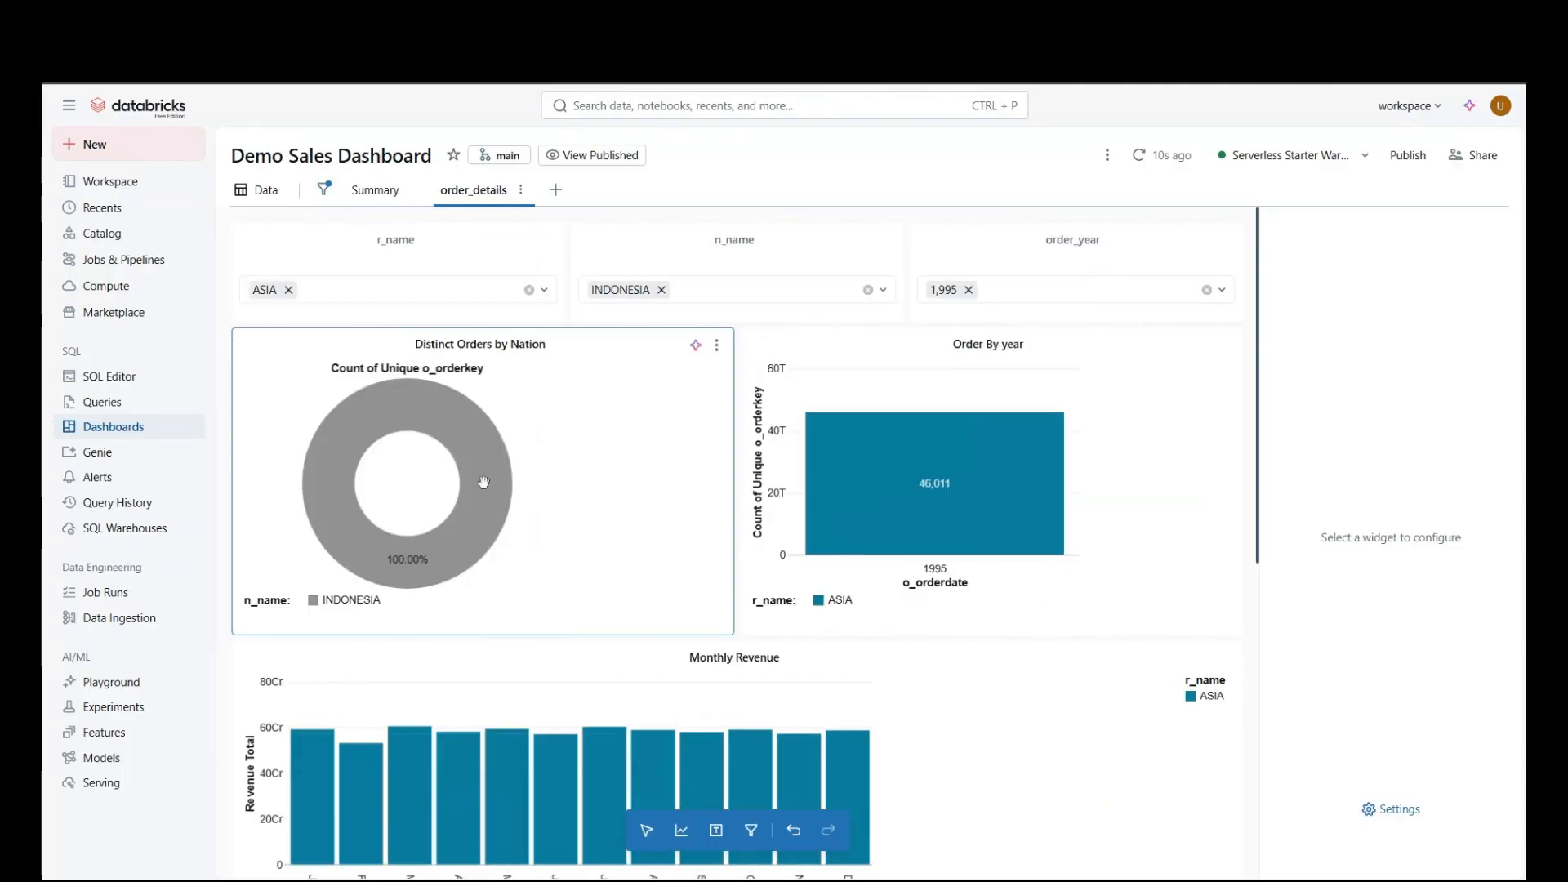
Step: Reopen the global filters pane and delete the r_name global filter
{"action": "left_click", "coordinate": [322, 192]}
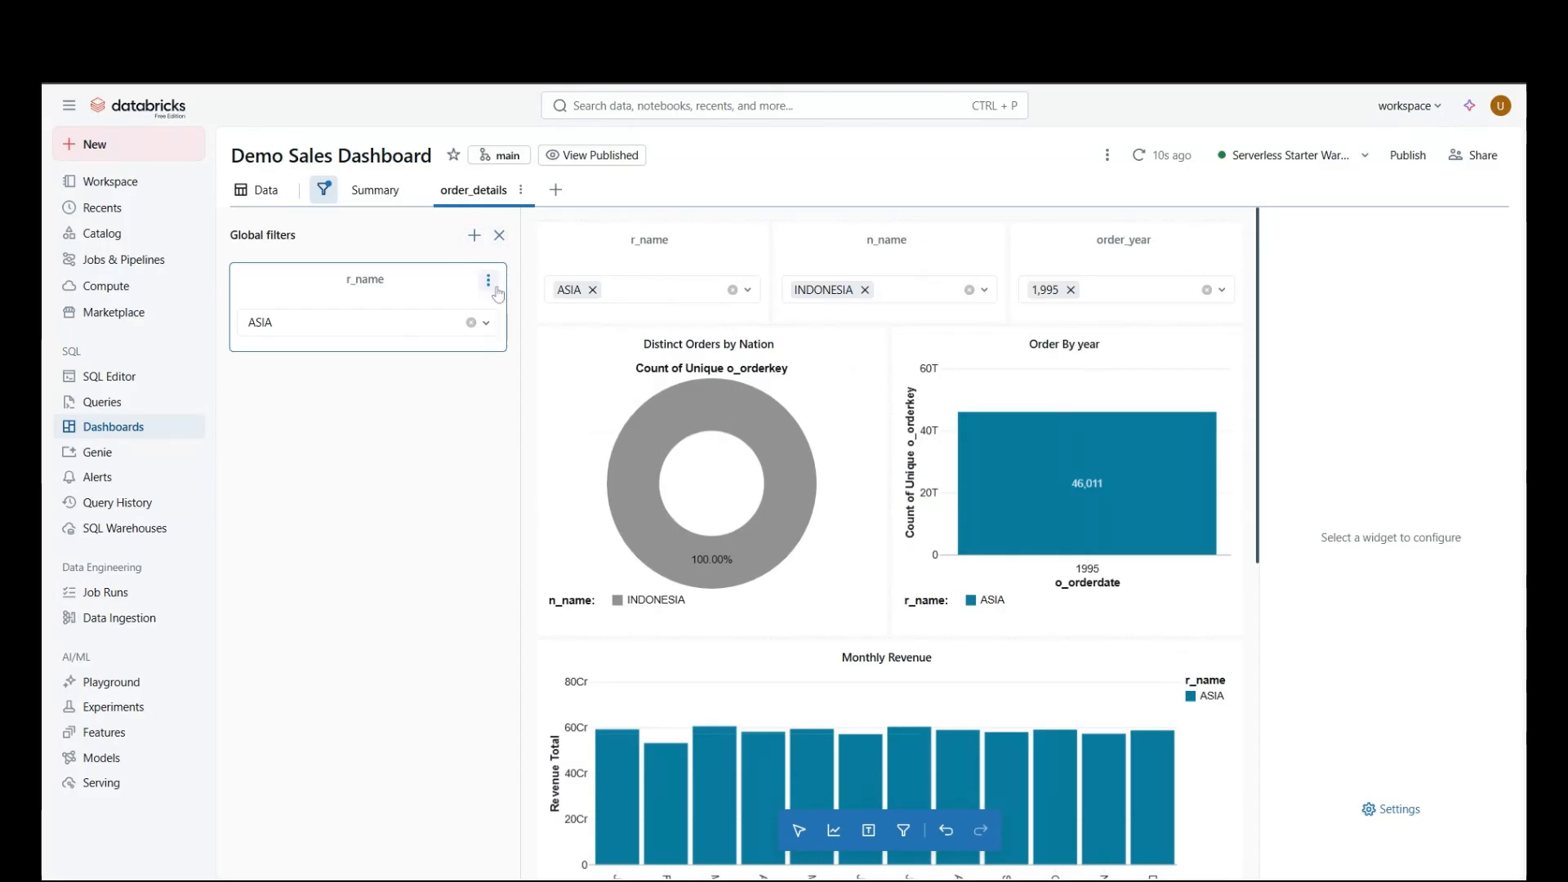
{"action": "left_click", "coordinate": [489, 280]}
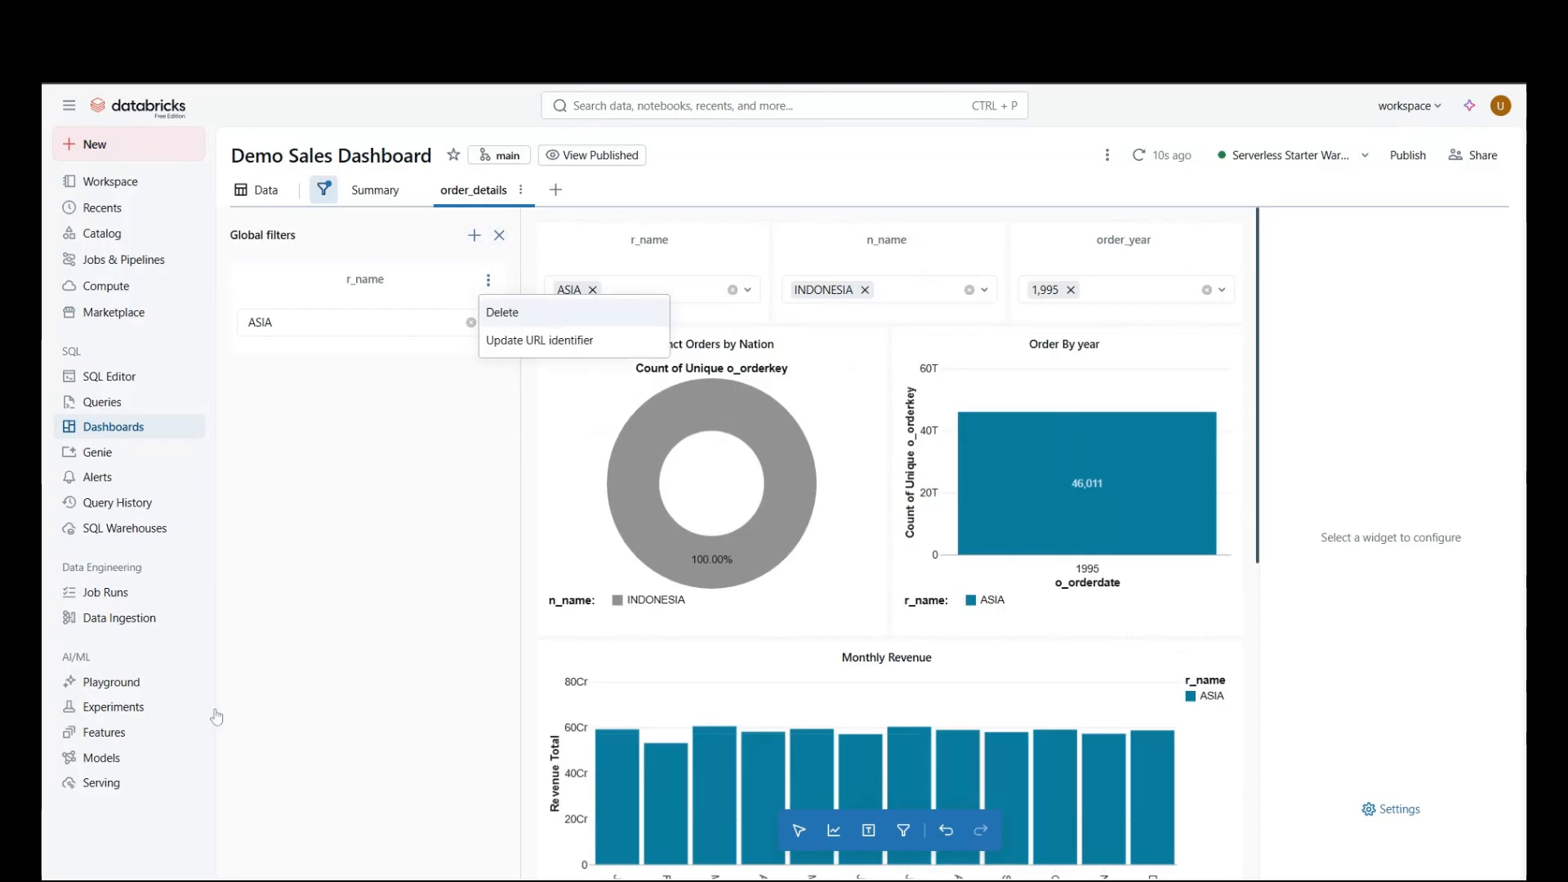
{"action": "left_click", "coordinate": [502, 312]}
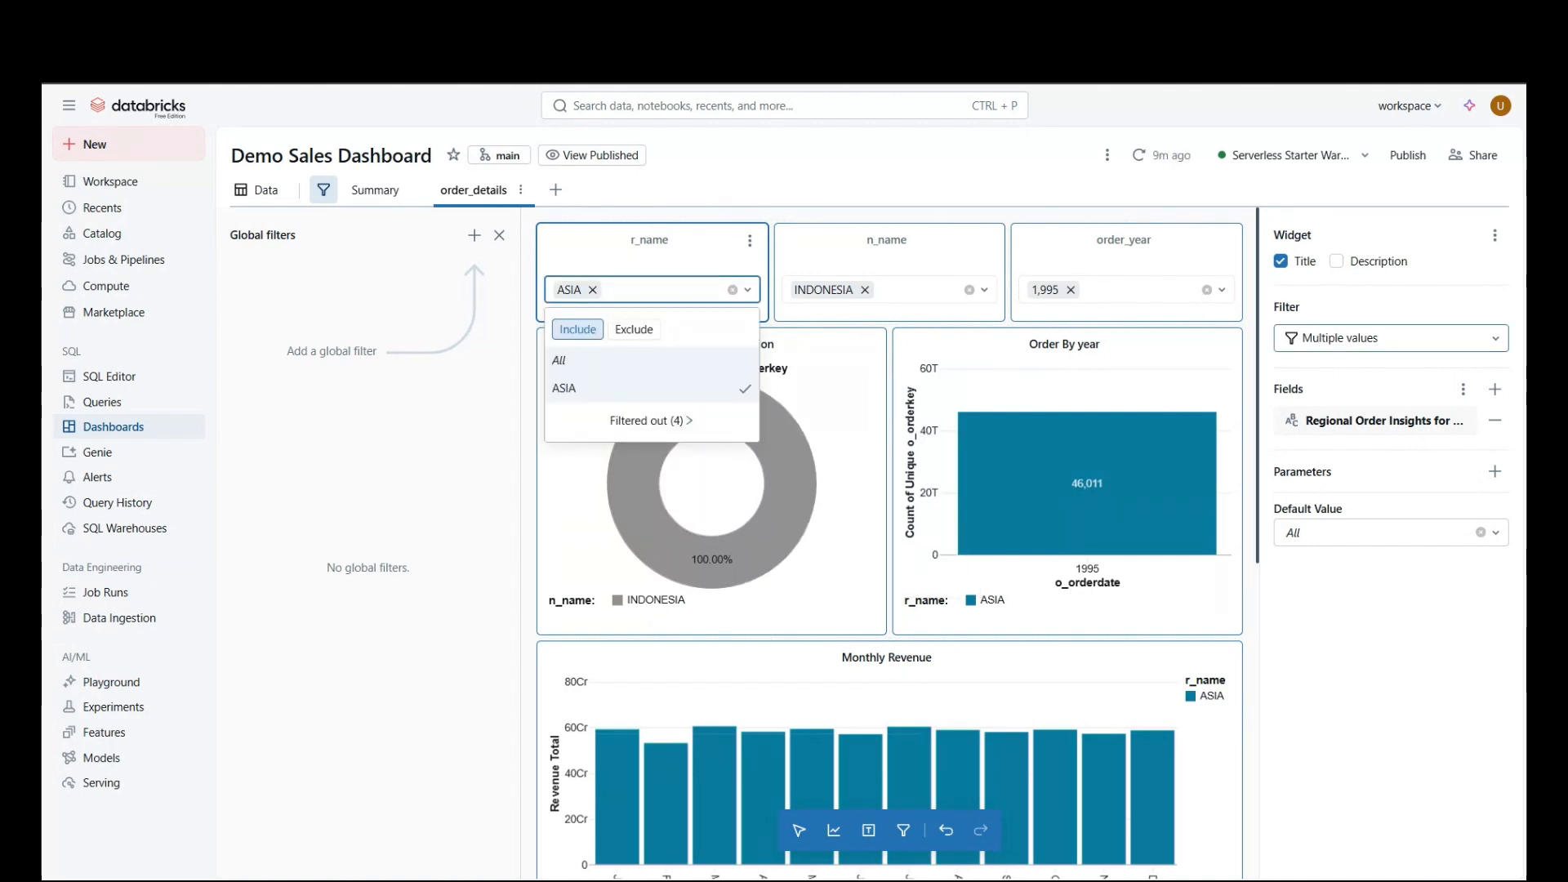
Step: Review the filter types available for the r_name filter widget on the order_details page
{"action": "left_click", "coordinate": [1339, 338]}
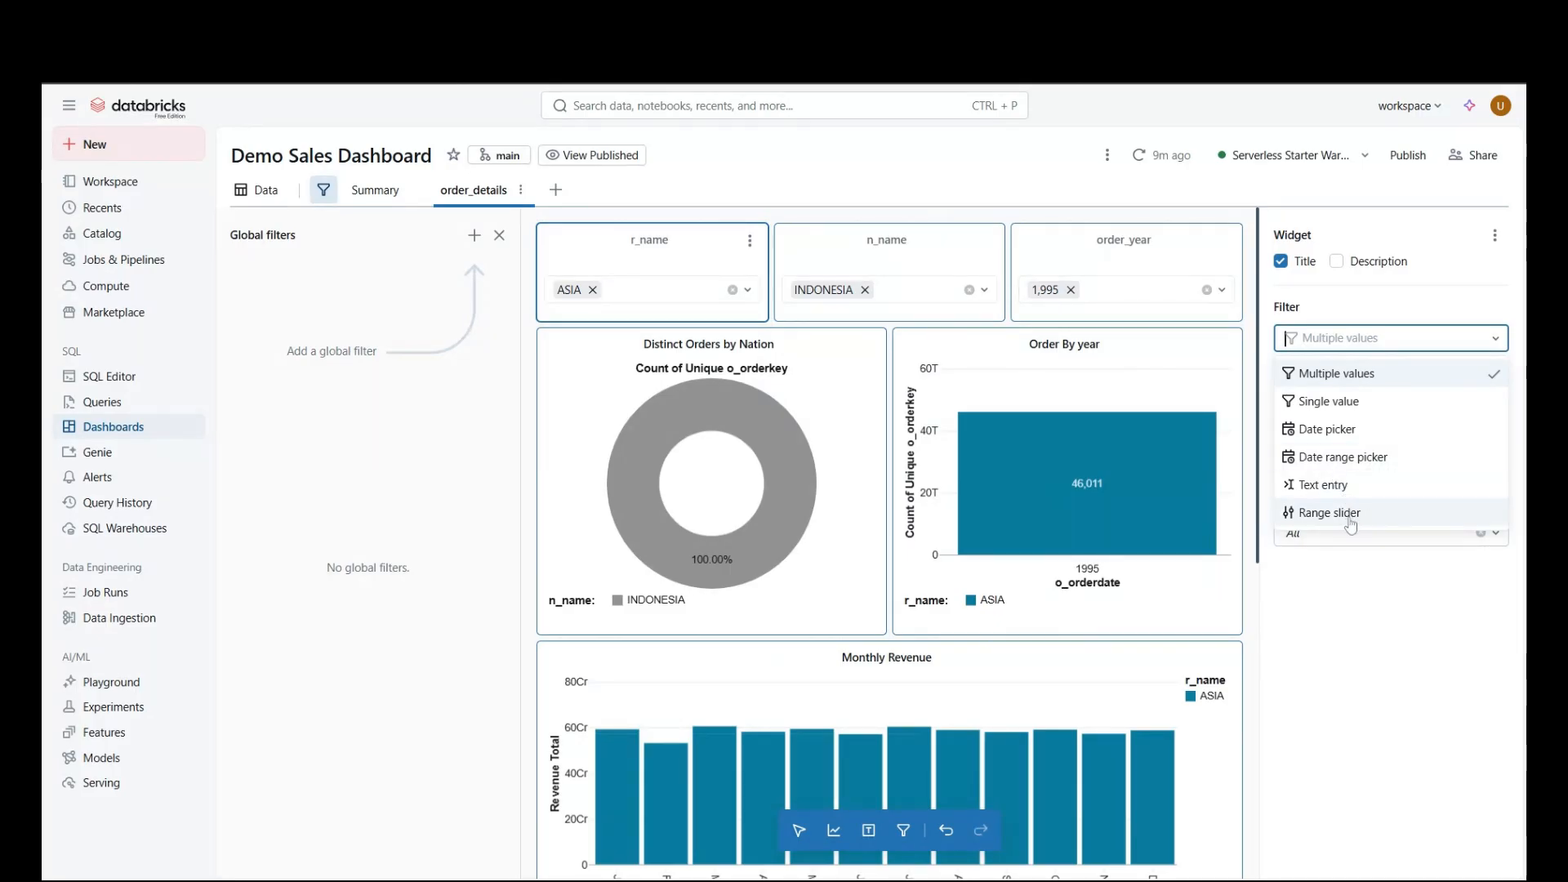
{"action": "left_click", "coordinate": [1372, 226]}
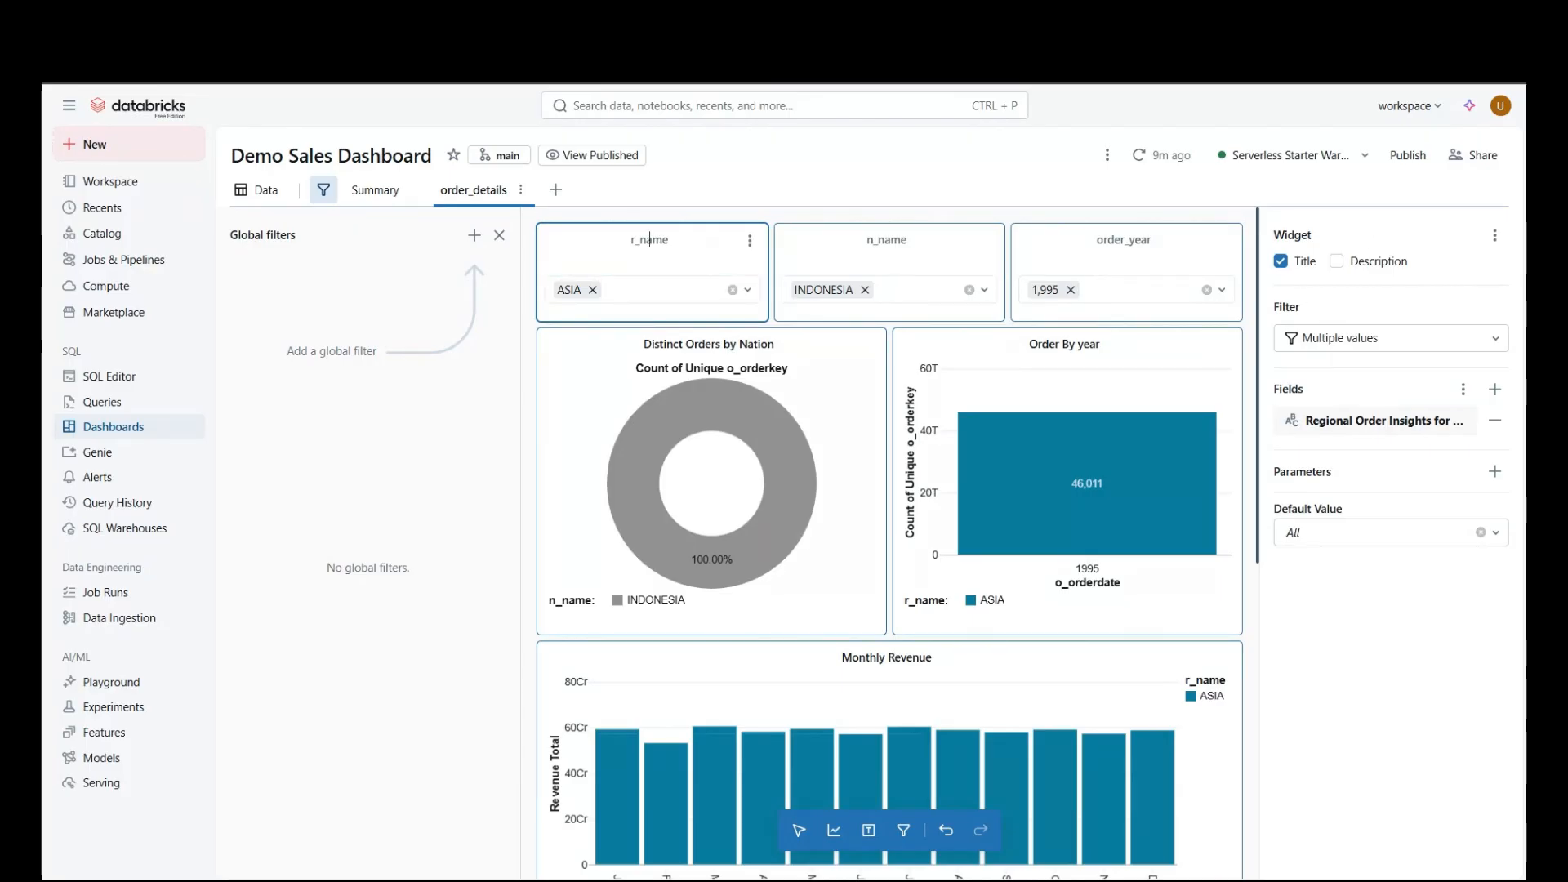
Step: Add AMERICA to the order_details page's r_name filter and remove INDONESIA from its n_name filter
{"action": "left_click", "coordinate": [614, 297]}
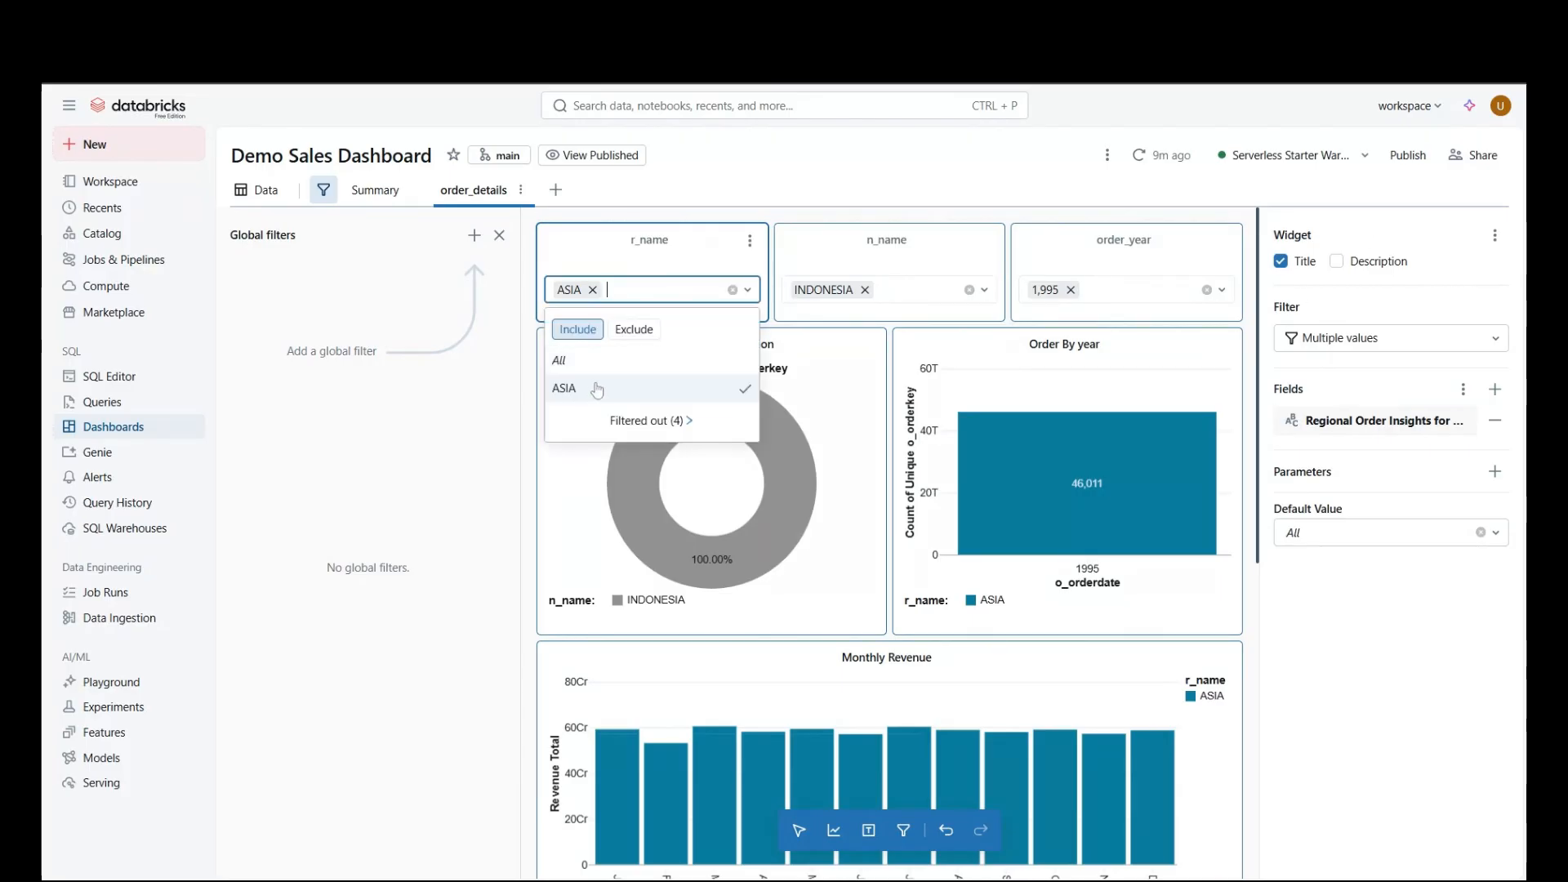
{"action": "left_click", "coordinate": [650, 418]}
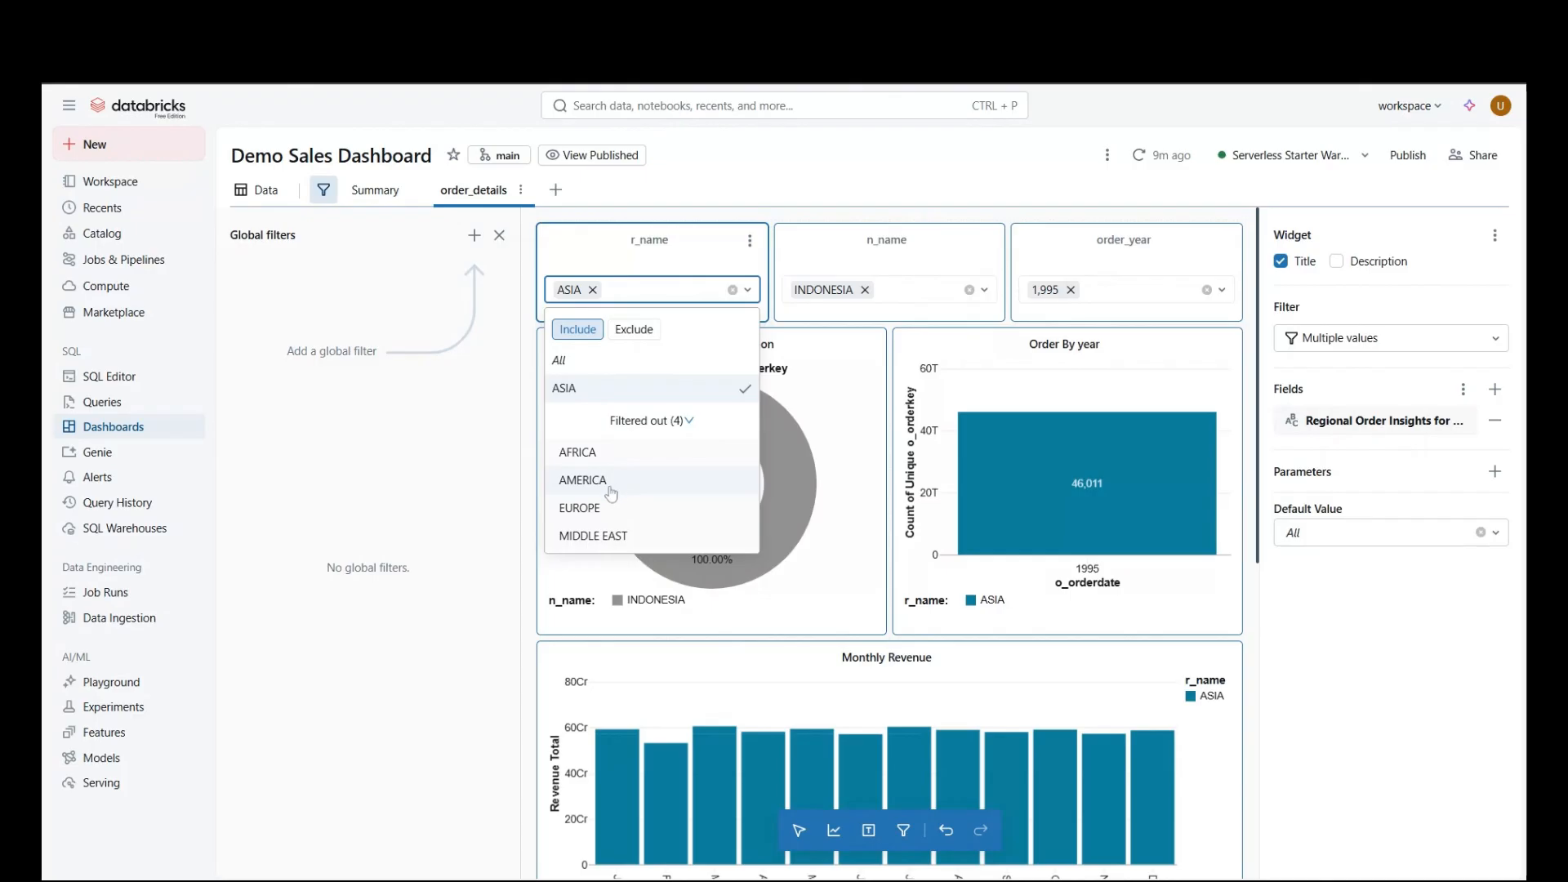
{"action": "key", "text": "Return"}
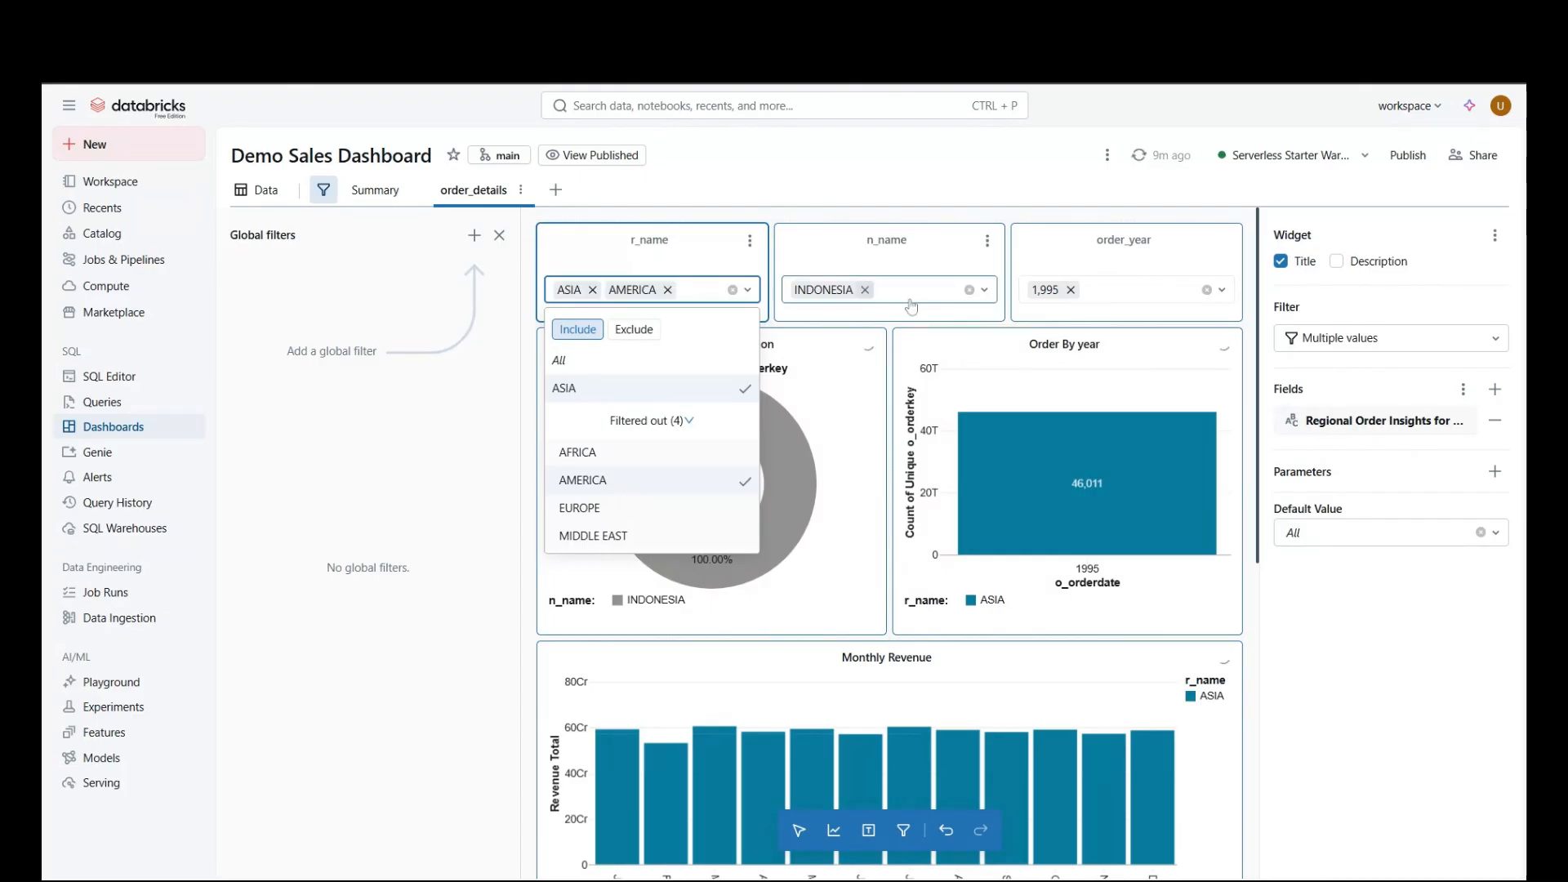
{"action": "left_click", "coordinate": [865, 291]}
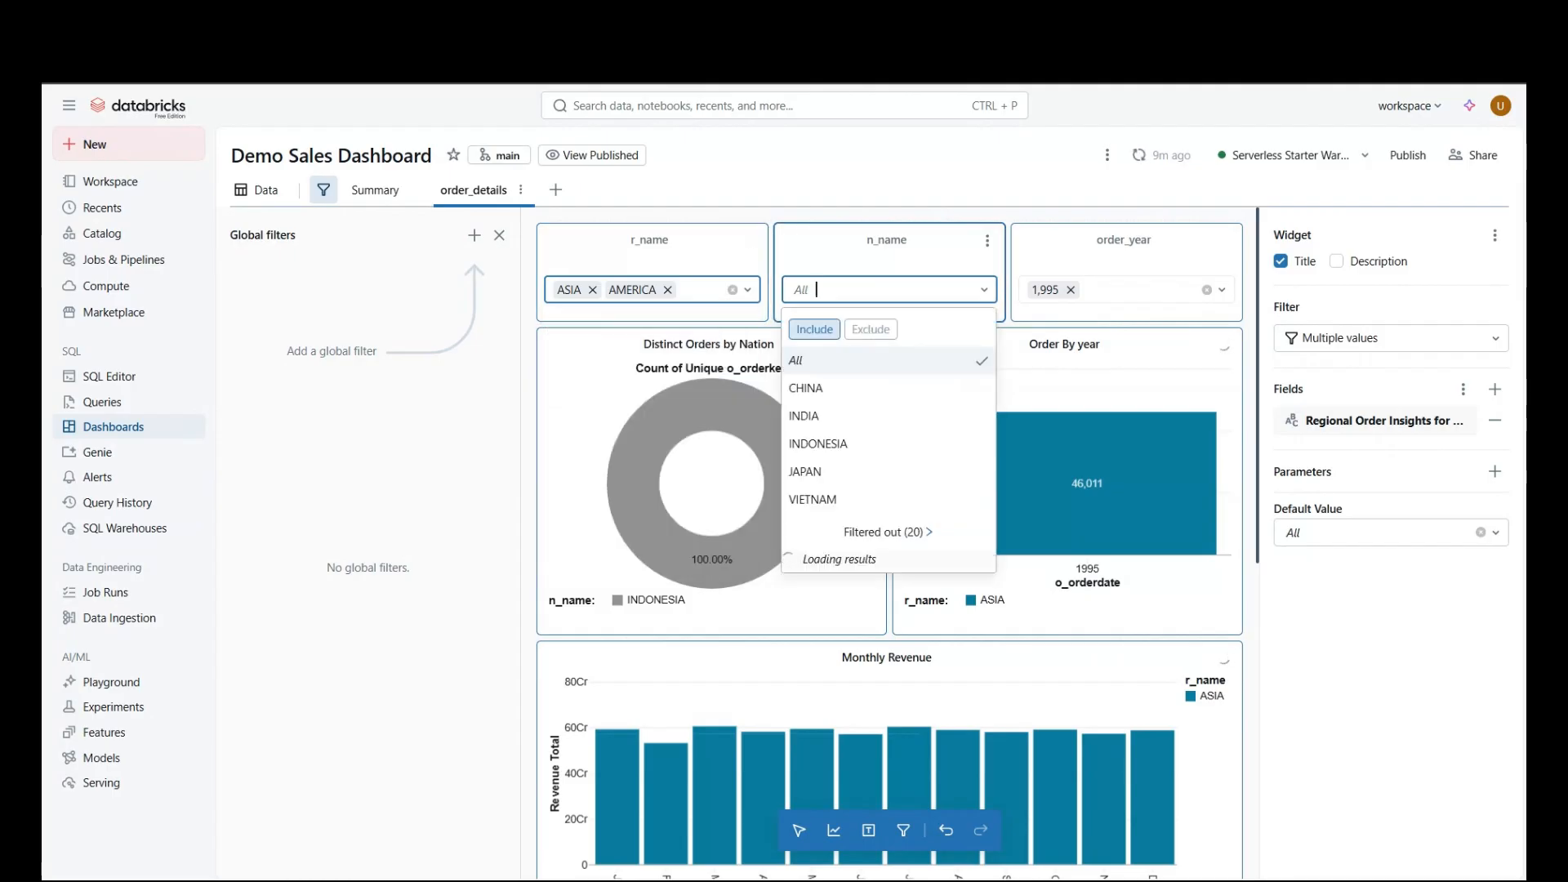
{"action": "left_click", "coordinate": [826, 292]}
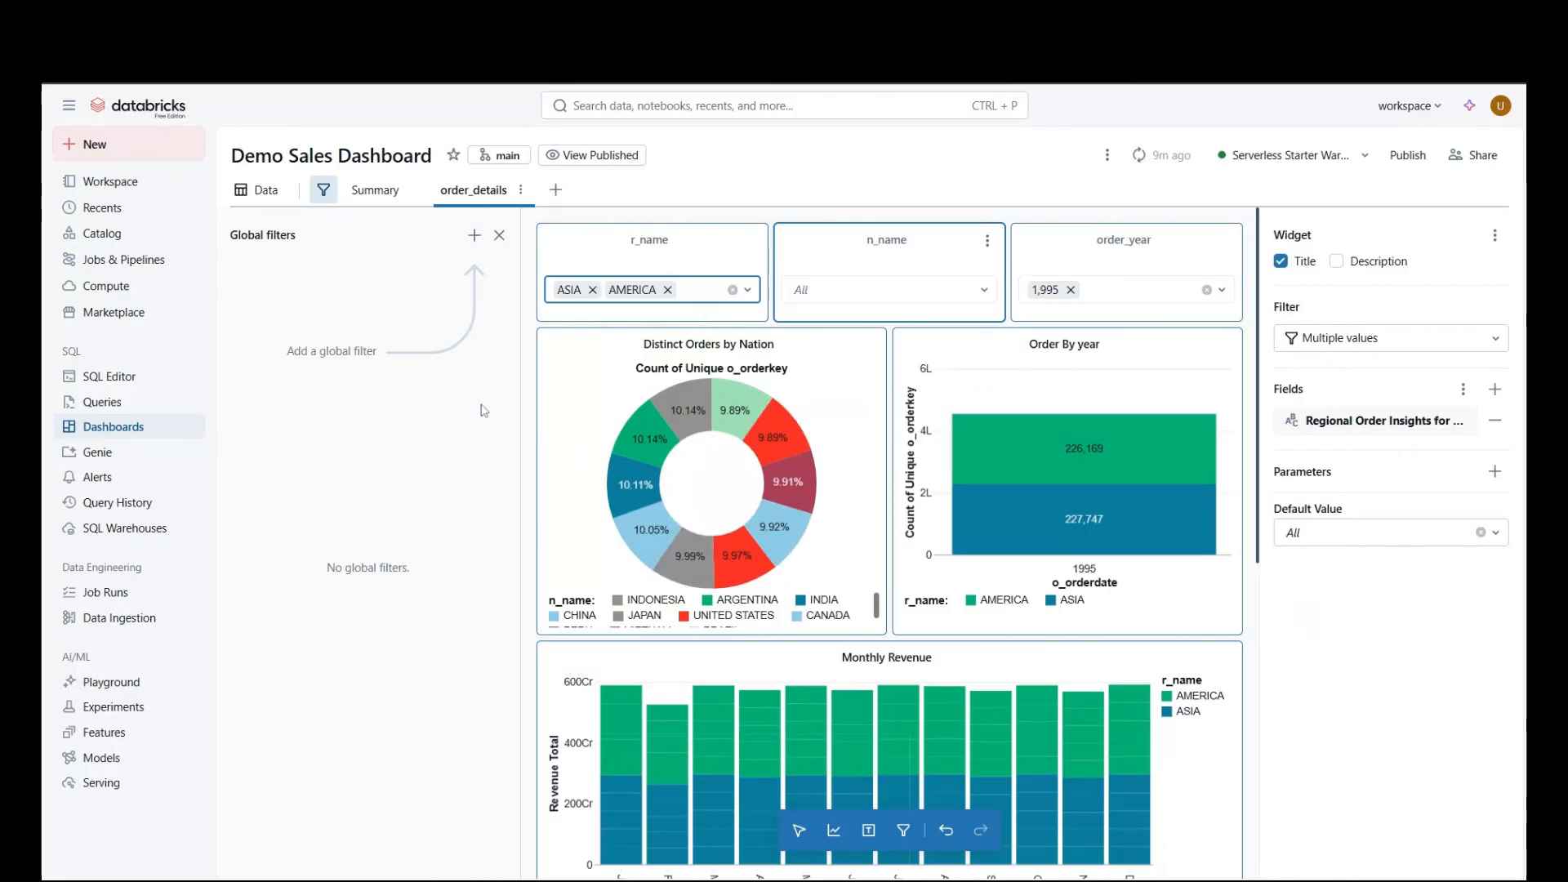
Step: On the Summary page, view the drill-to targets of the Order Status Distribution chart's ASIA bar without drilling through
{"action": "left_click", "coordinate": [374, 196]}
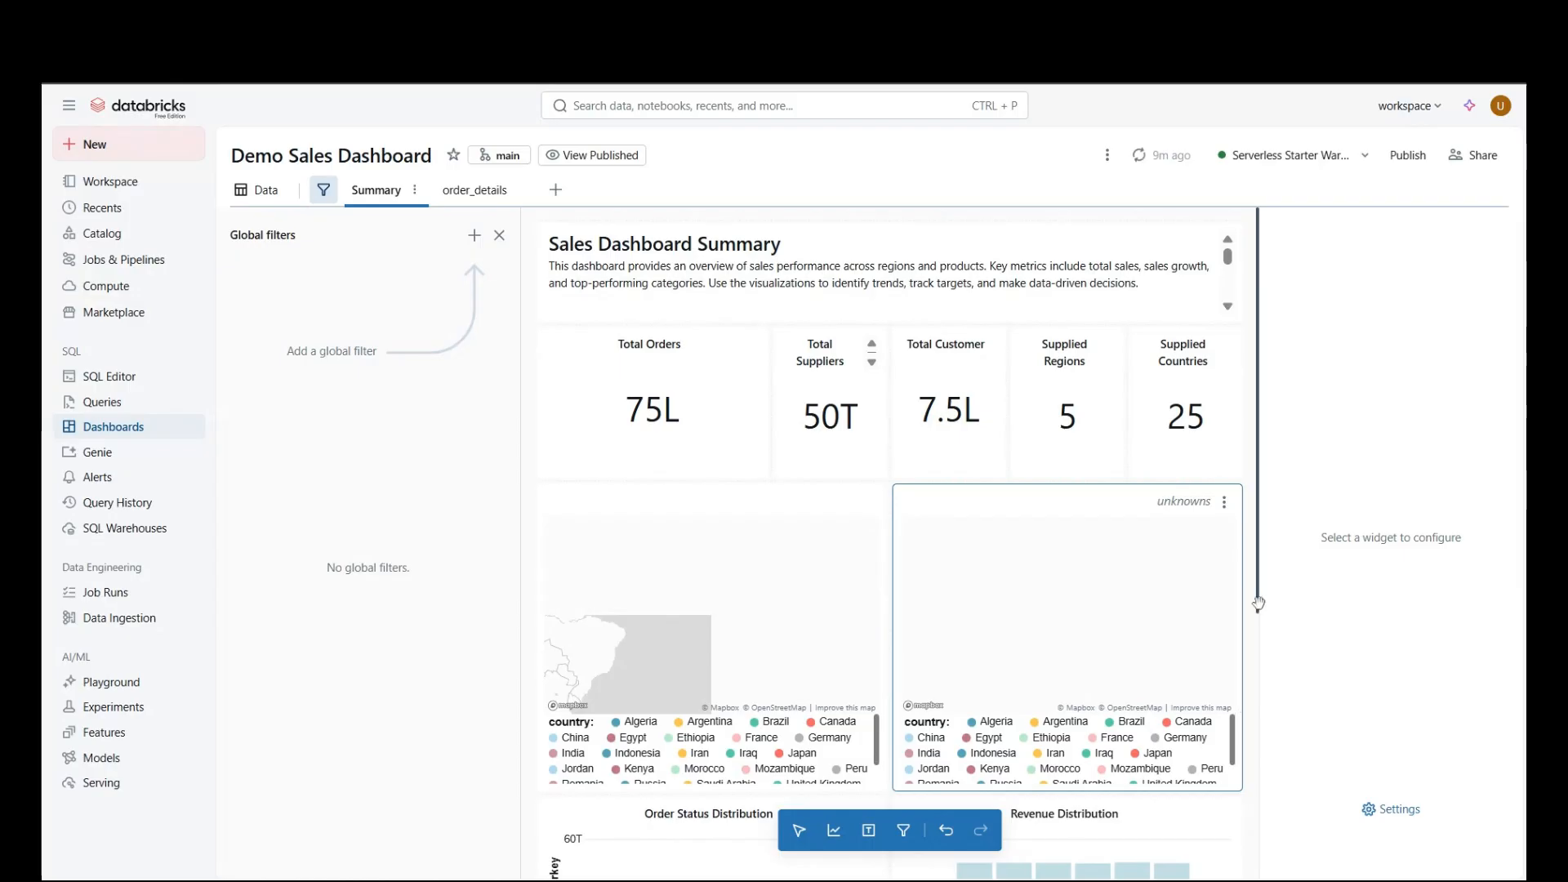
{"action": "scroll", "coordinate": [1259, 738], "scroll_direction": "down", "scroll_amount": 5}
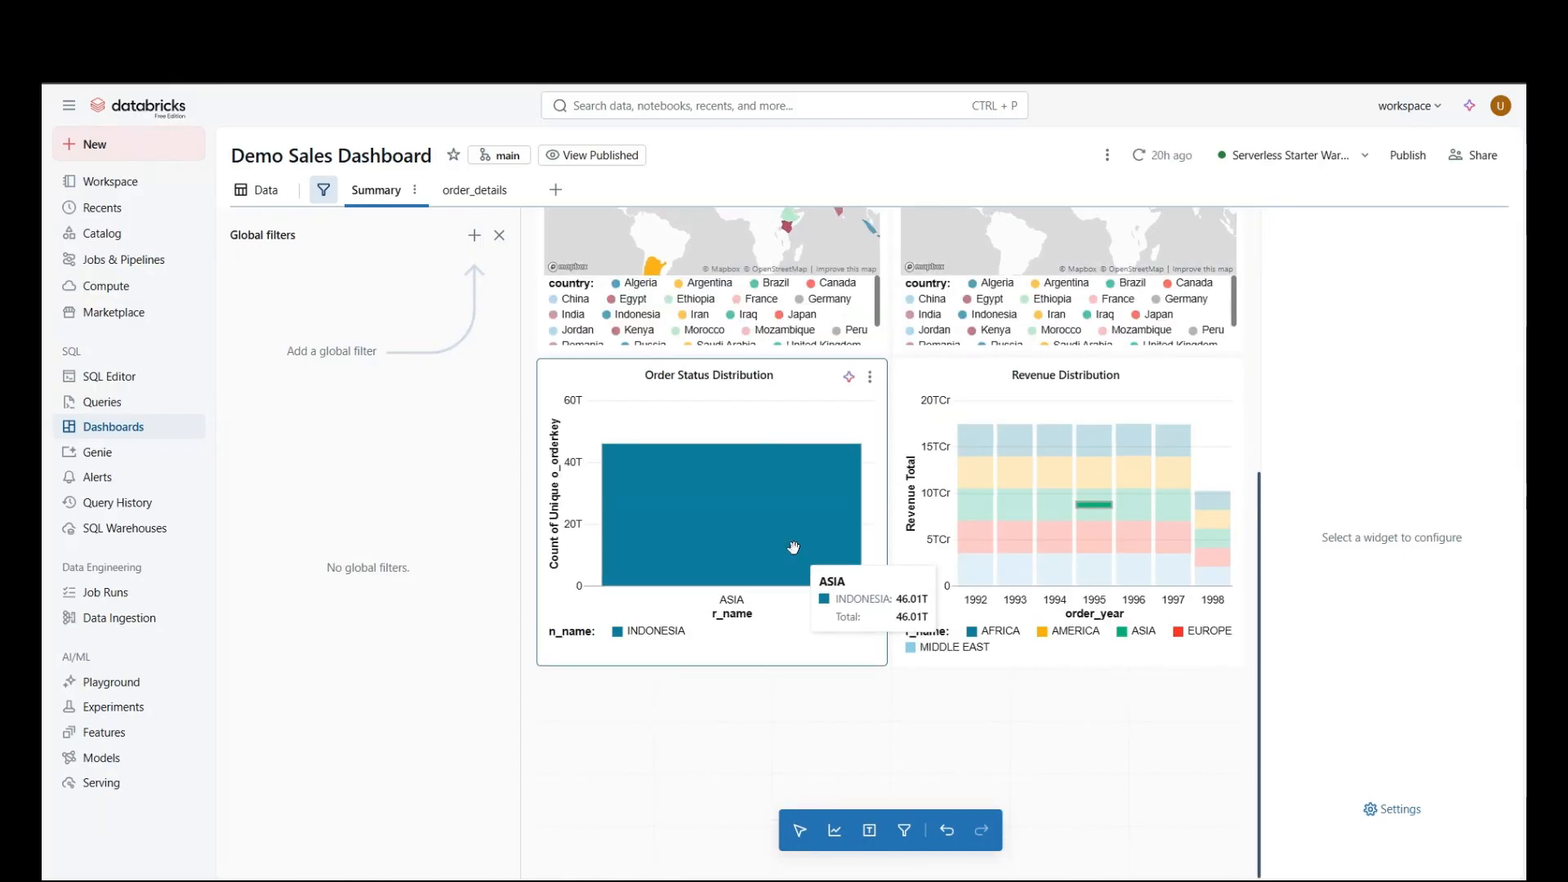
{"action": "left_click", "coordinate": [789, 395]}
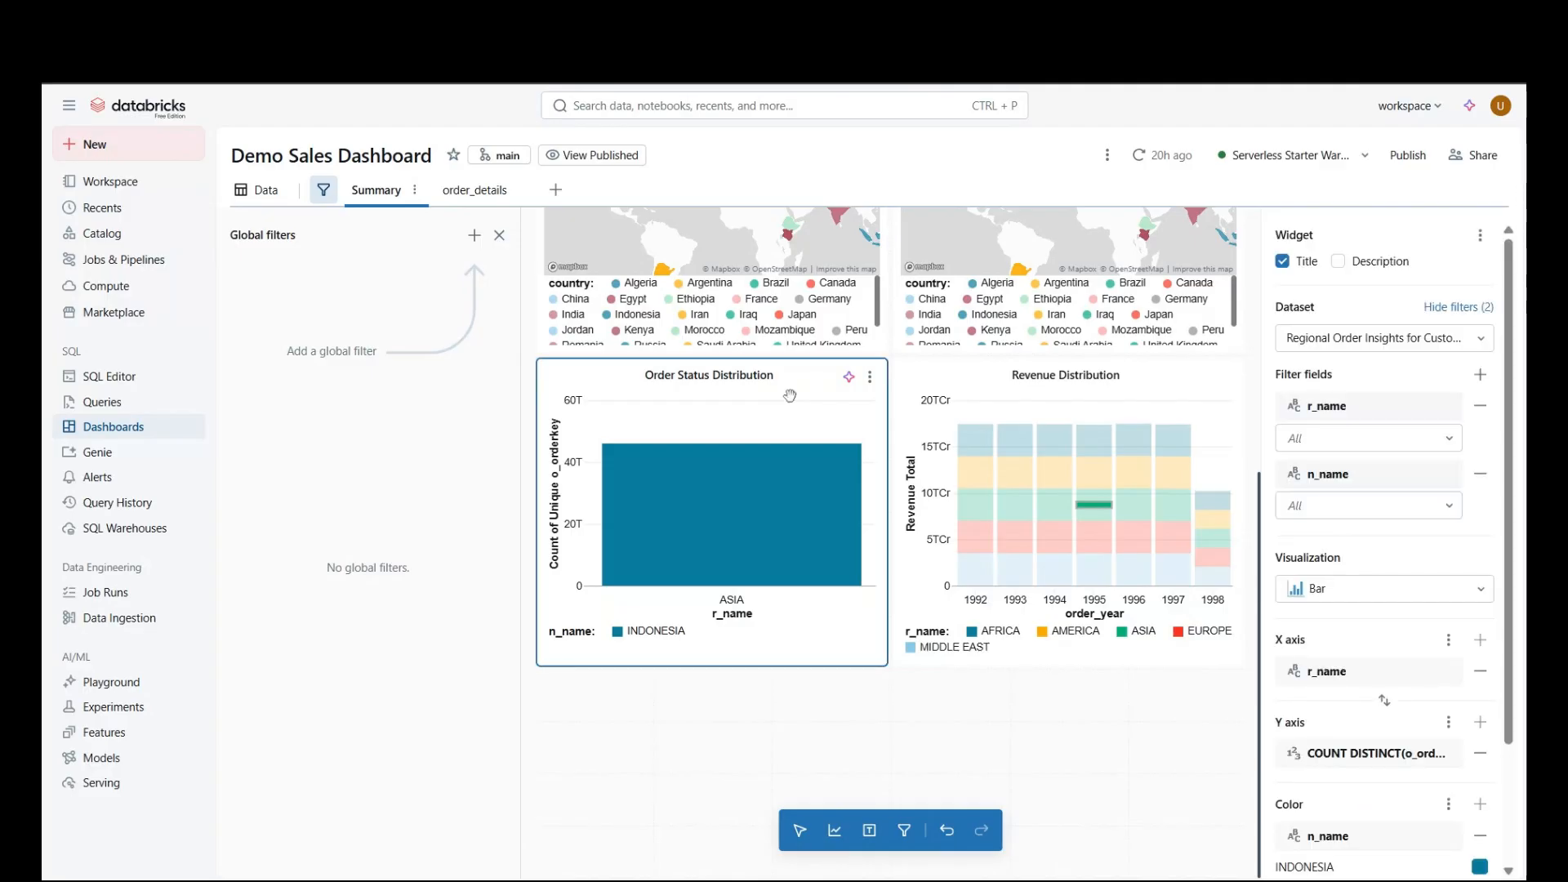
{"action": "mouse_move", "coordinate": [791, 493]}
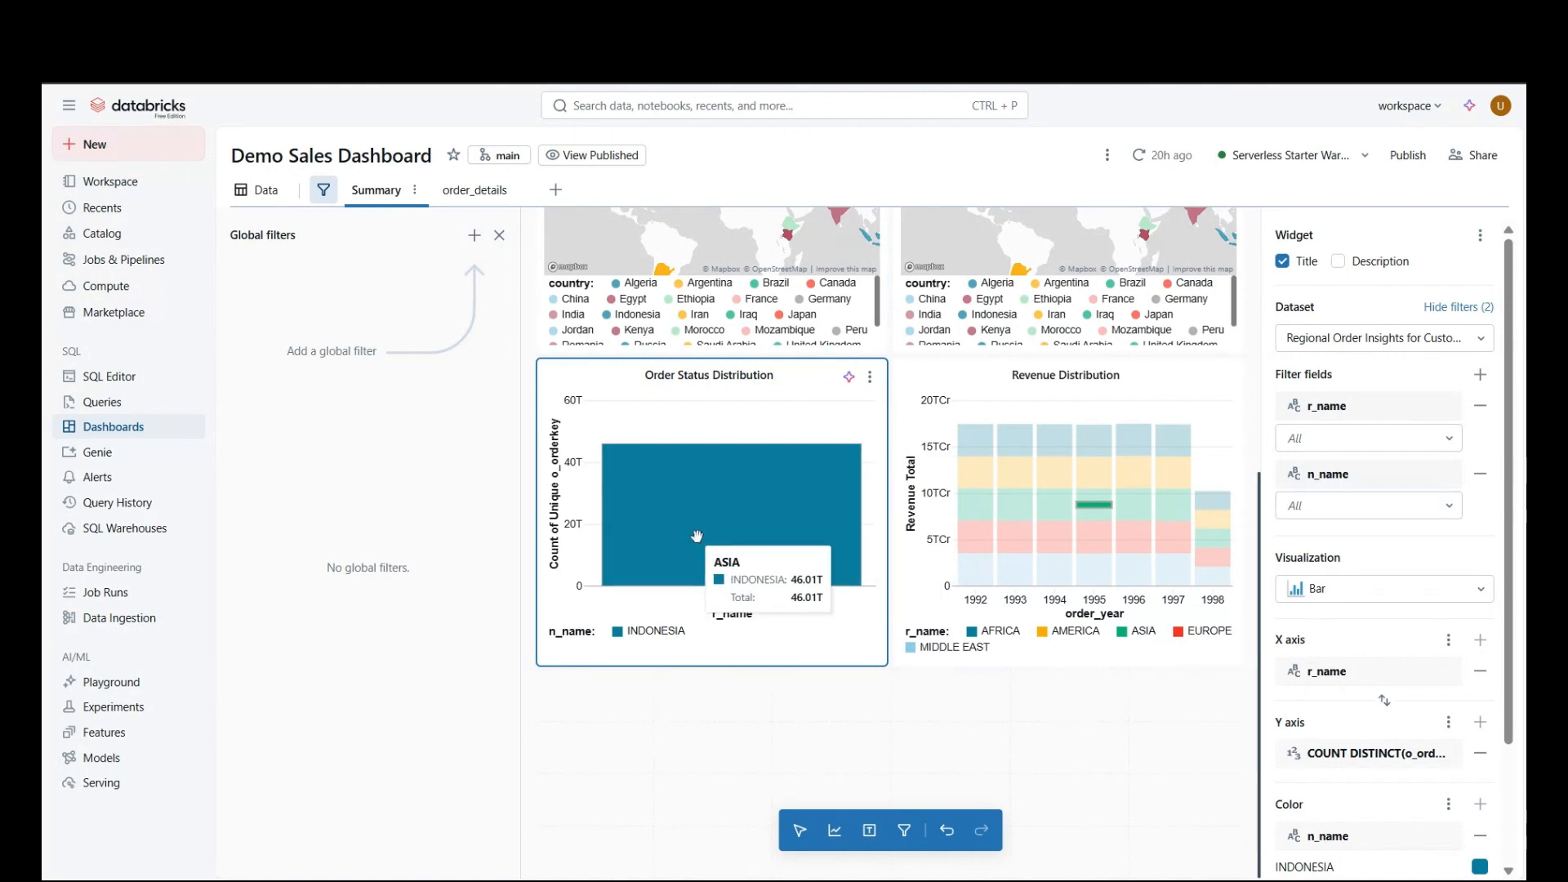
{"action": "right_click", "coordinate": [769, 502]}
{"action": "mouse_move", "coordinate": [880, 722]}
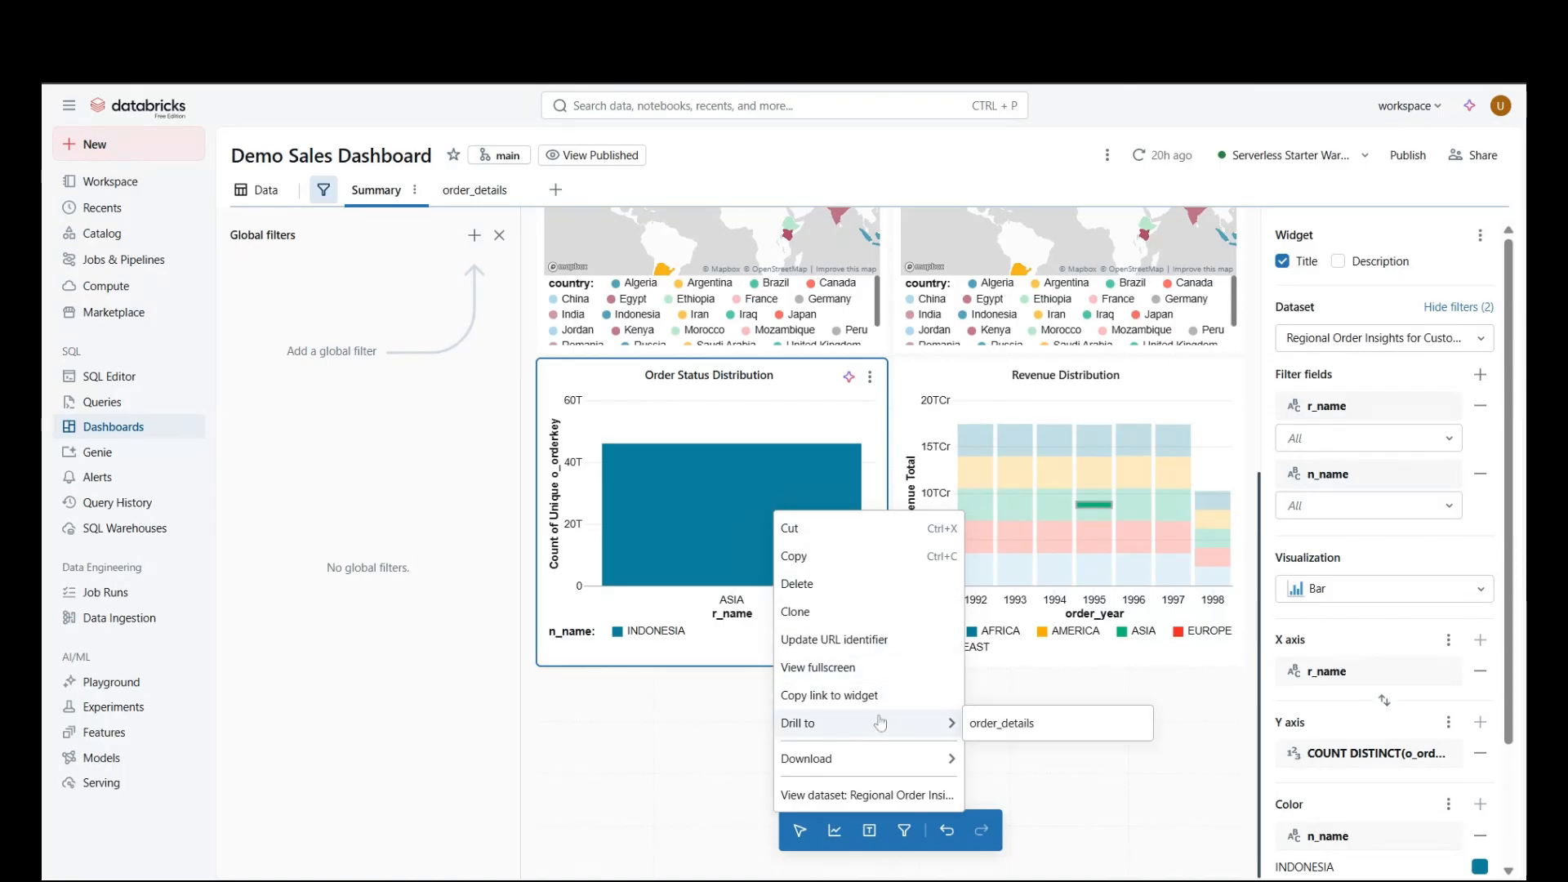
{"action": "left_click", "coordinate": [766, 424]}
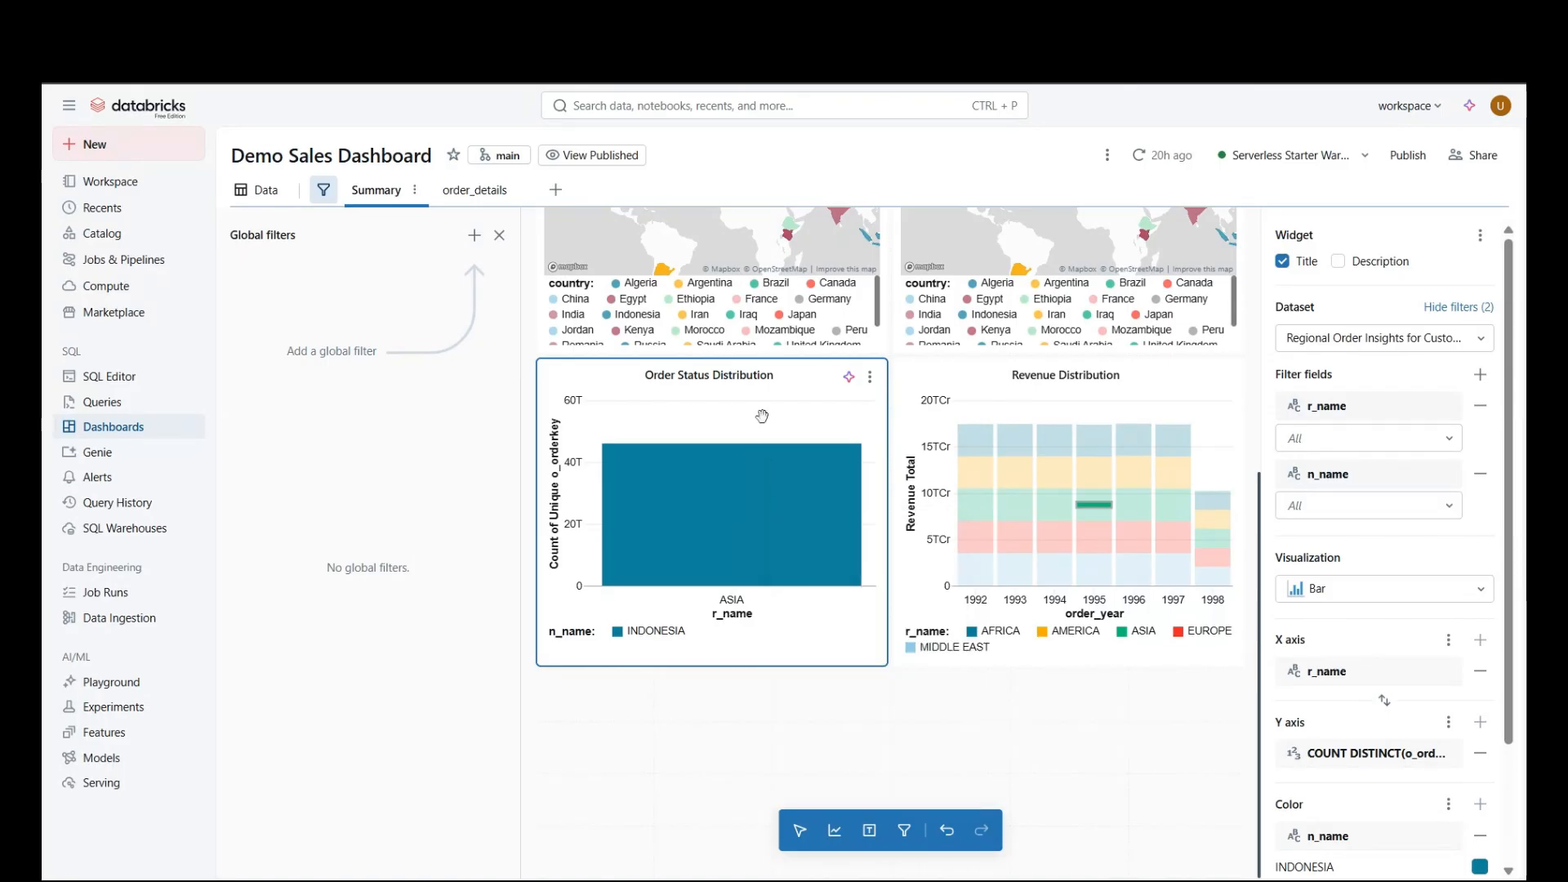
Step: Examine the order_details page's charts and its r_name, n_name and order_year filters
{"action": "left_click", "coordinate": [467, 194]}
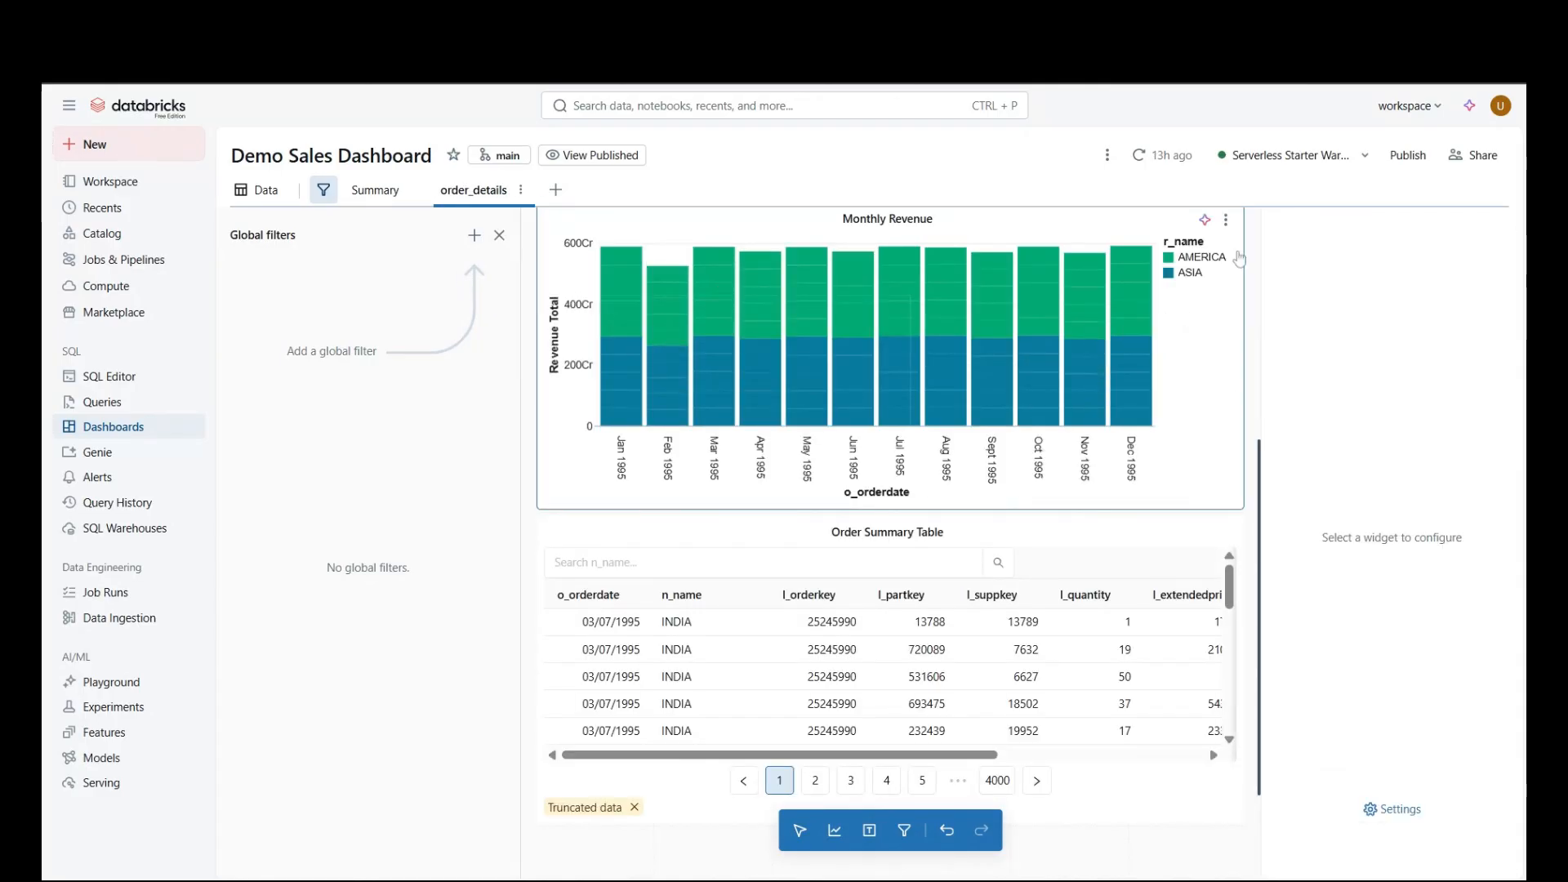
{"action": "scroll", "coordinate": [1256, 225], "scroll_direction": "up", "scroll_amount": 3}
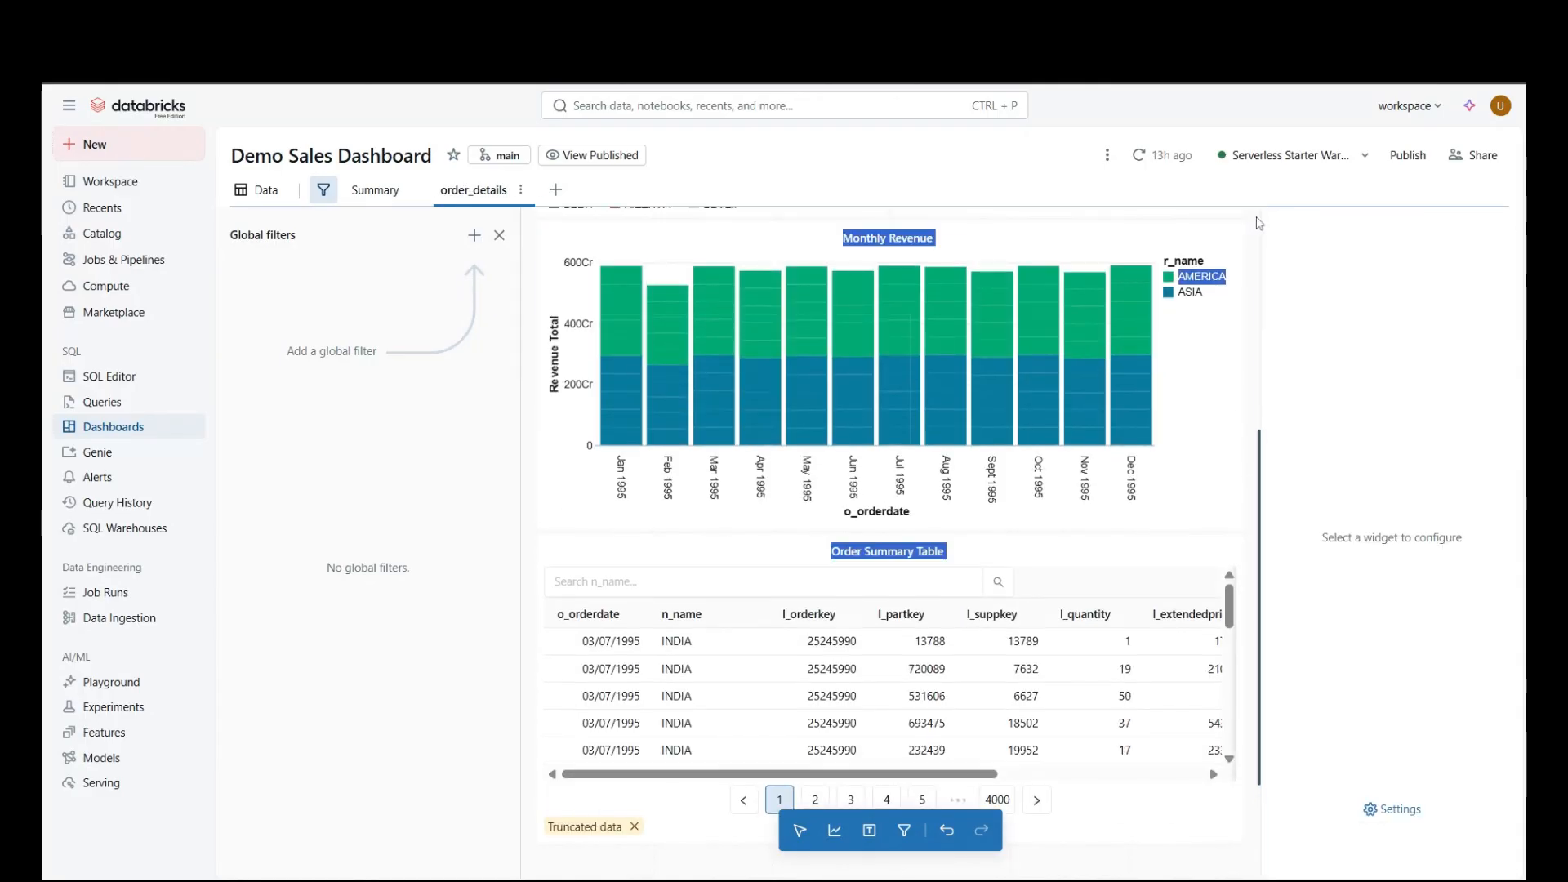
{"action": "scroll", "coordinate": [1262, 222], "scroll_direction": "up", "scroll_amount": 4}
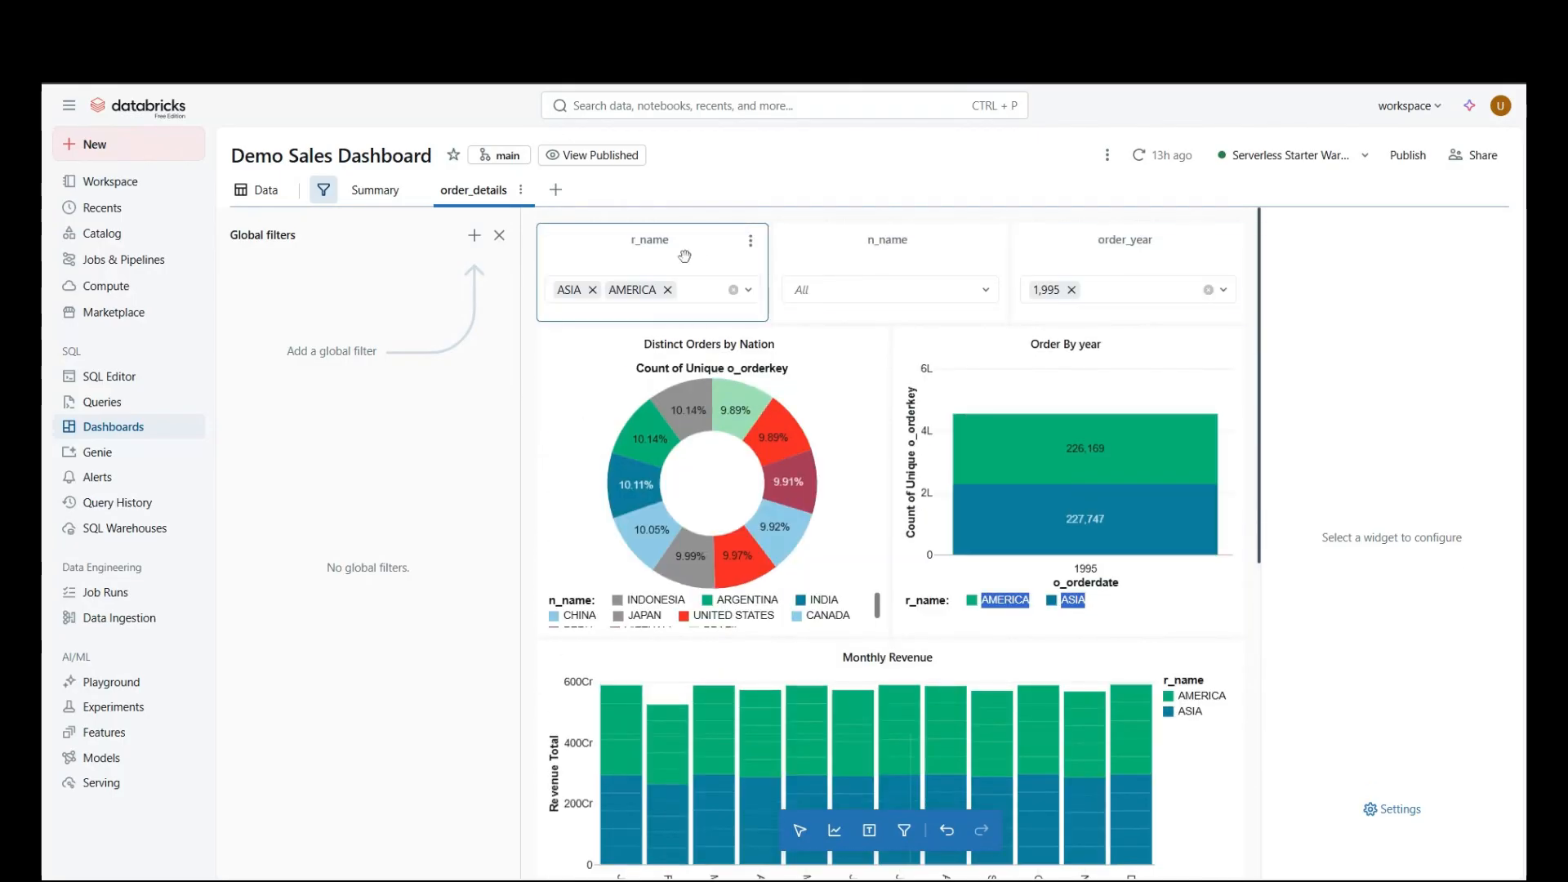
{"action": "left_click", "coordinate": [901, 247]}
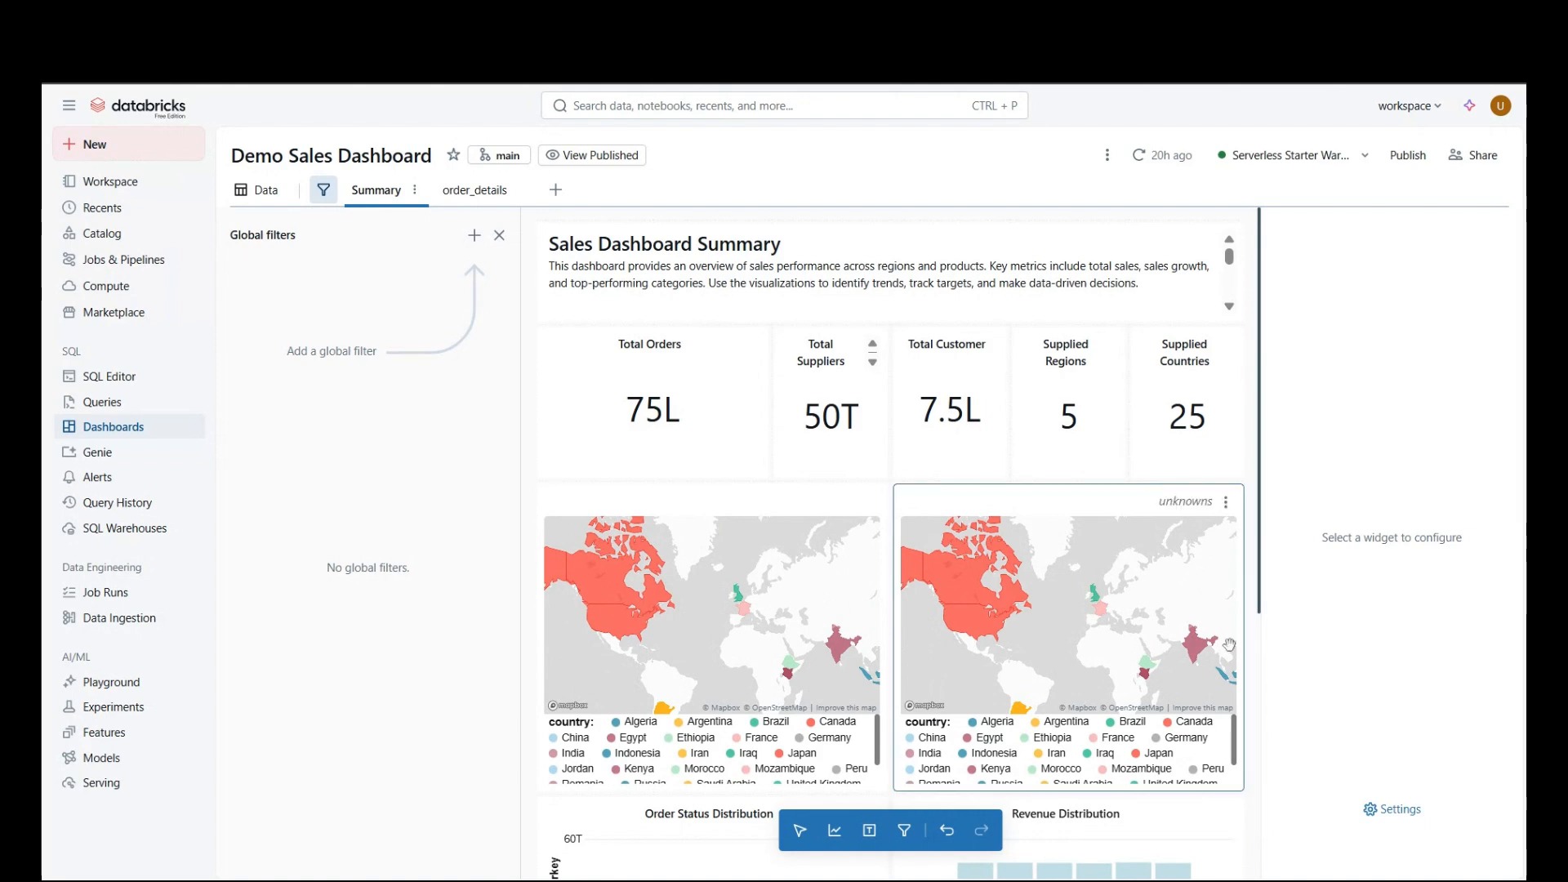
Step: Cross-filter the Summary page by INDONESIA in the Order Status Distribution's ASIA bar and check the order_details page for comparison
{"action": "left_click_drag", "start_coordinate": [1264, 594], "coordinate": [1272, 866]}
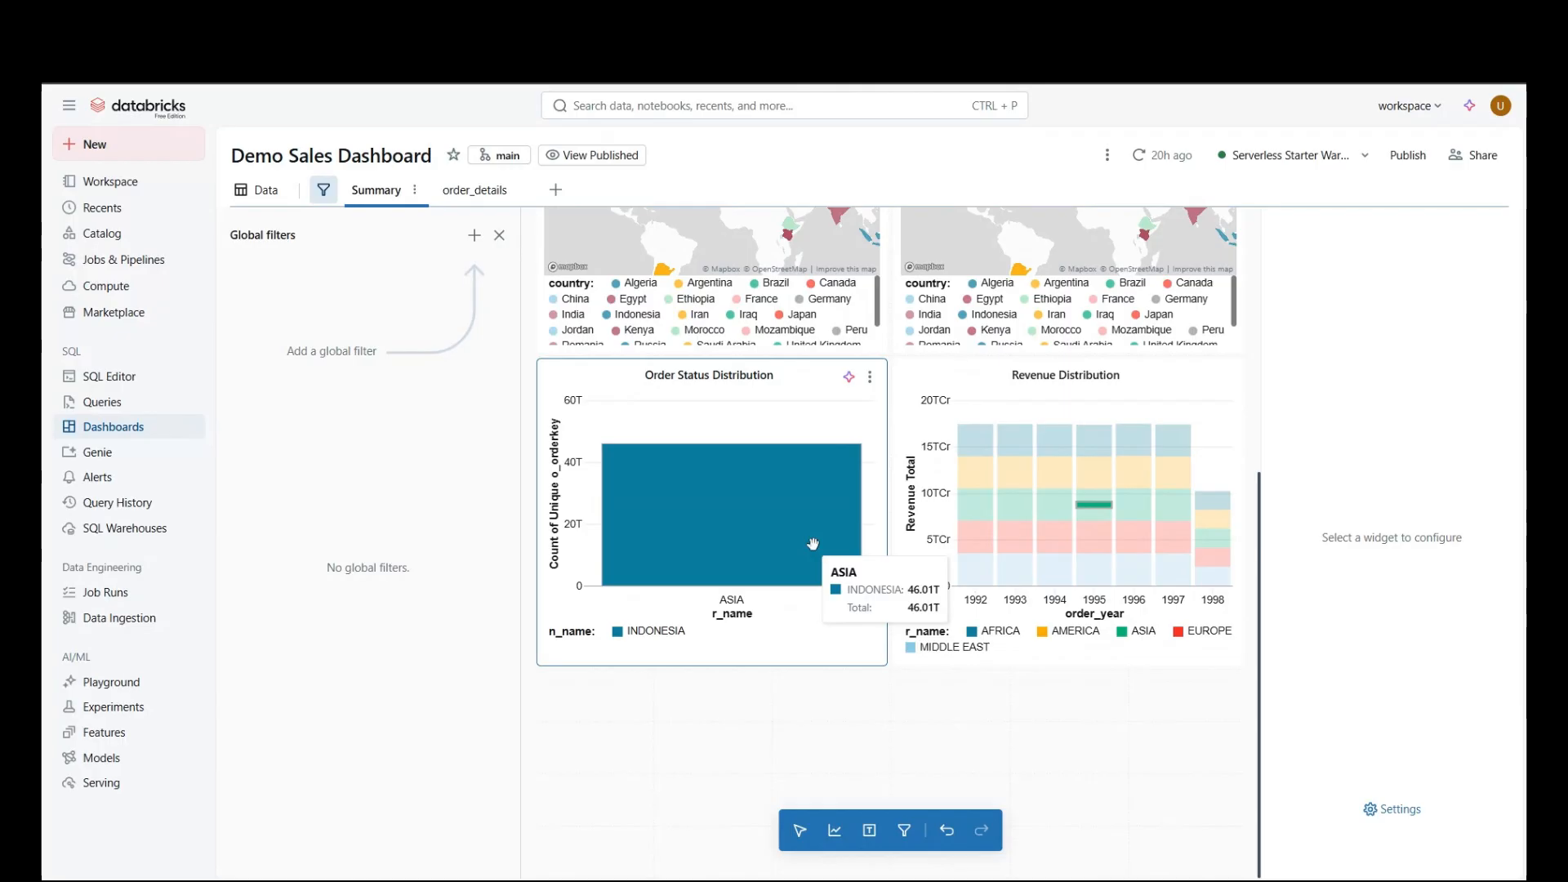
{"action": "left_click", "coordinate": [763, 494]}
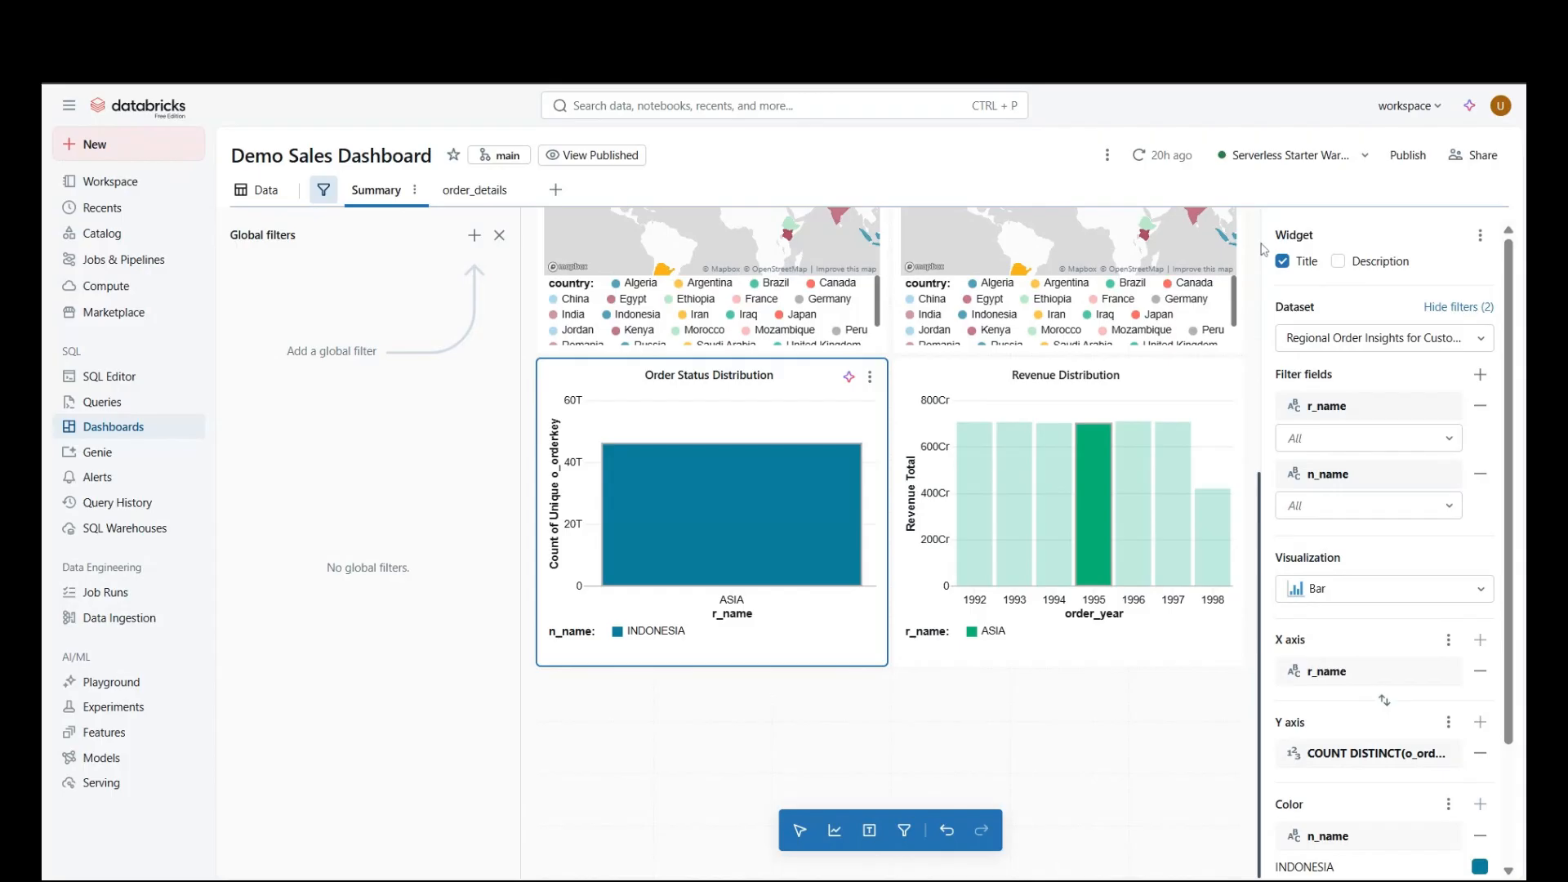
{"action": "scroll", "coordinate": [1263, 251], "scroll_direction": "up", "scroll_amount": 5}
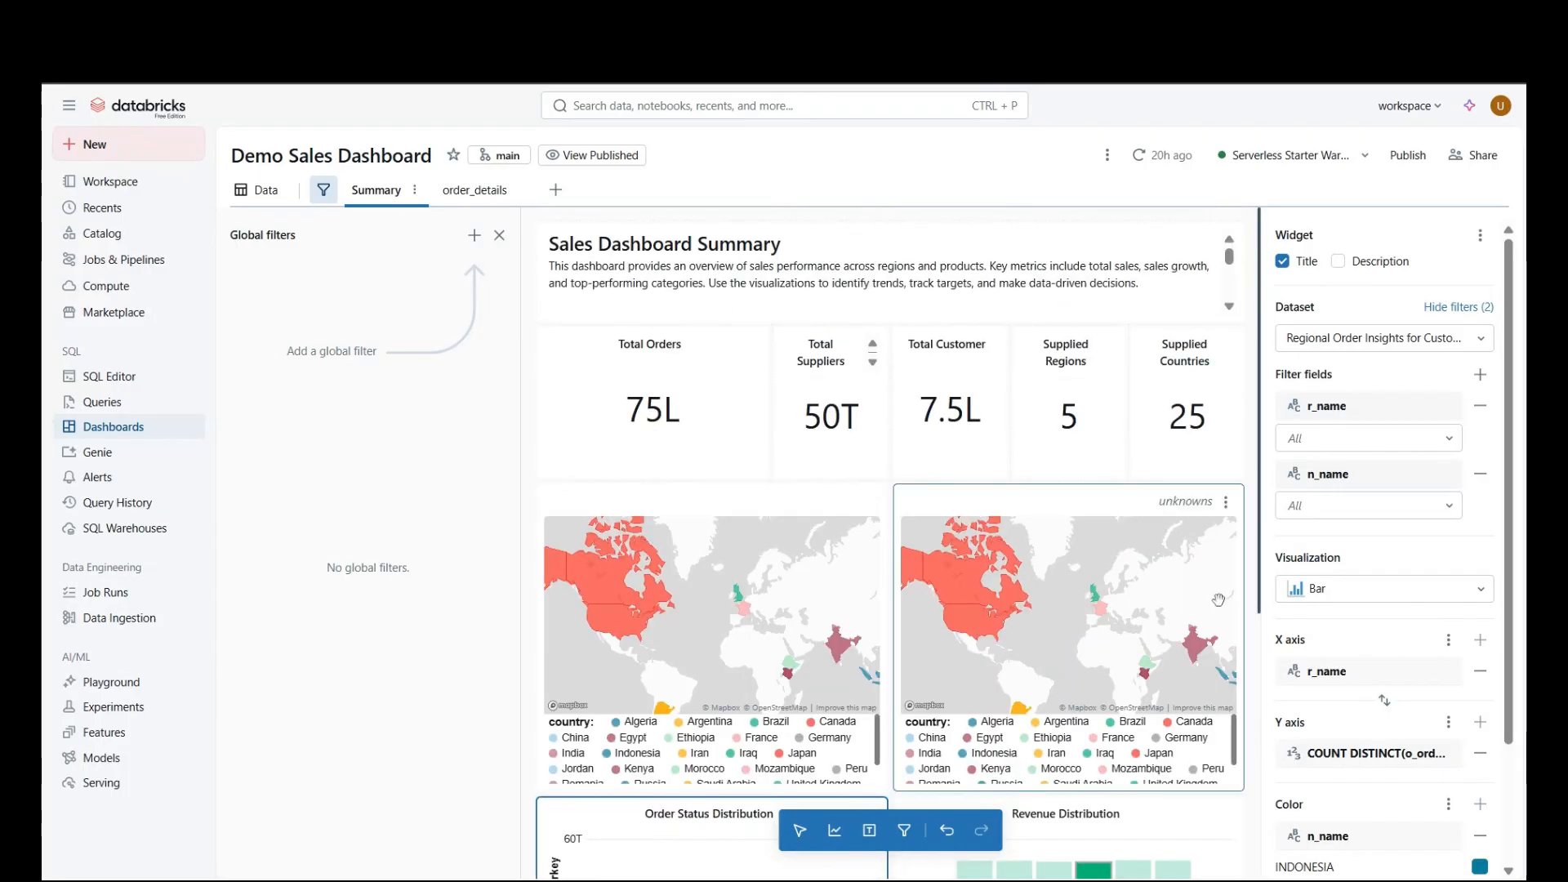
{"action": "left_click", "coordinate": [475, 190]}
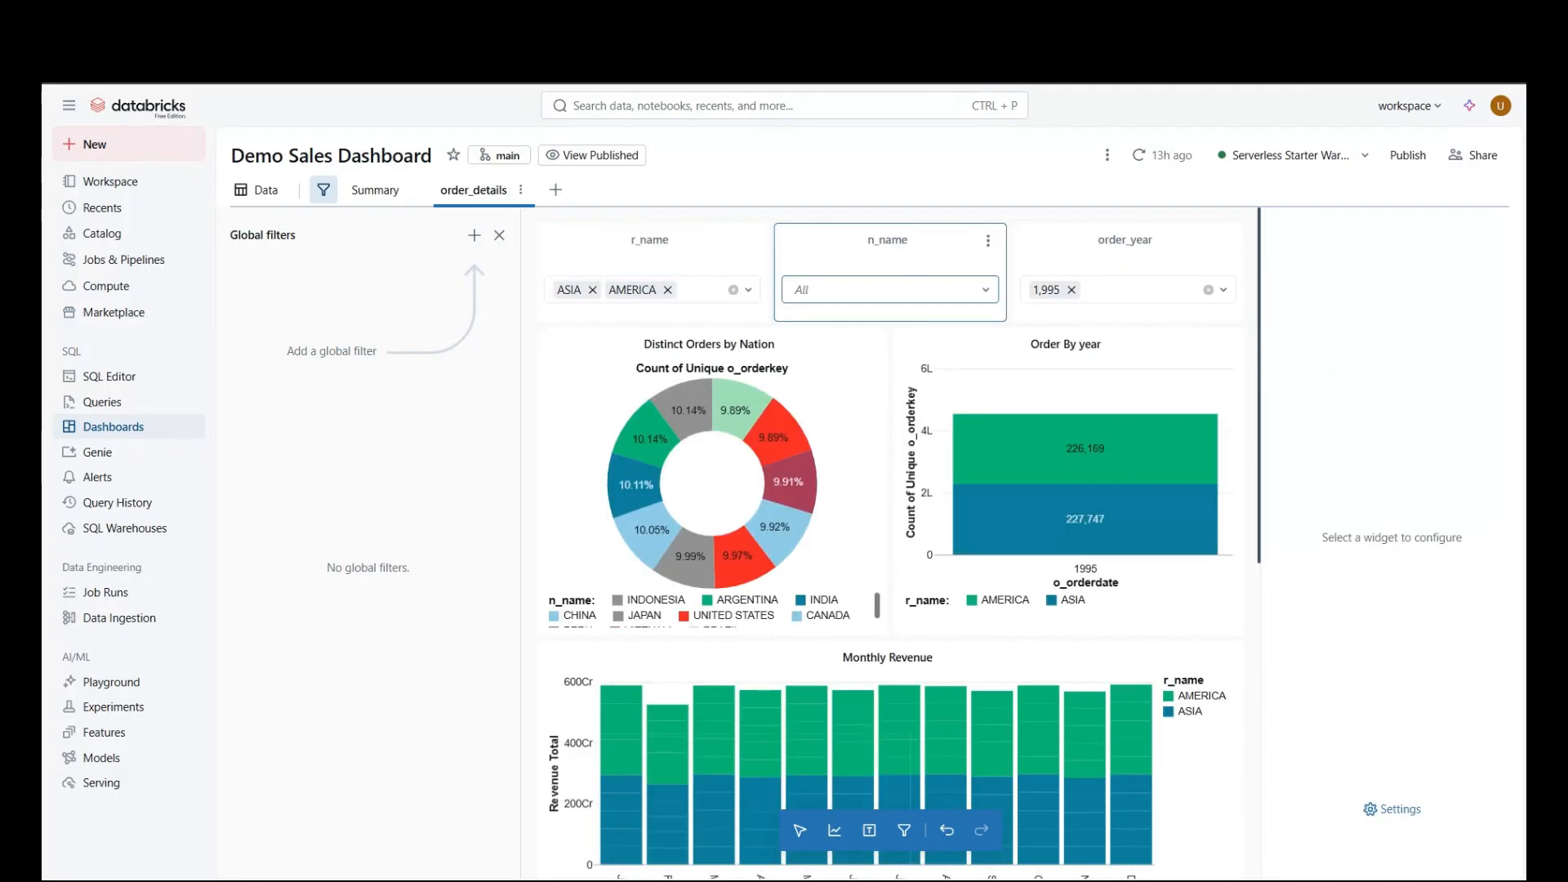
Step: Clear the cross-filter selections in the Order Status Distribution and Revenue Distribution charts on the Summary page
{"action": "left_click", "coordinate": [370, 196]}
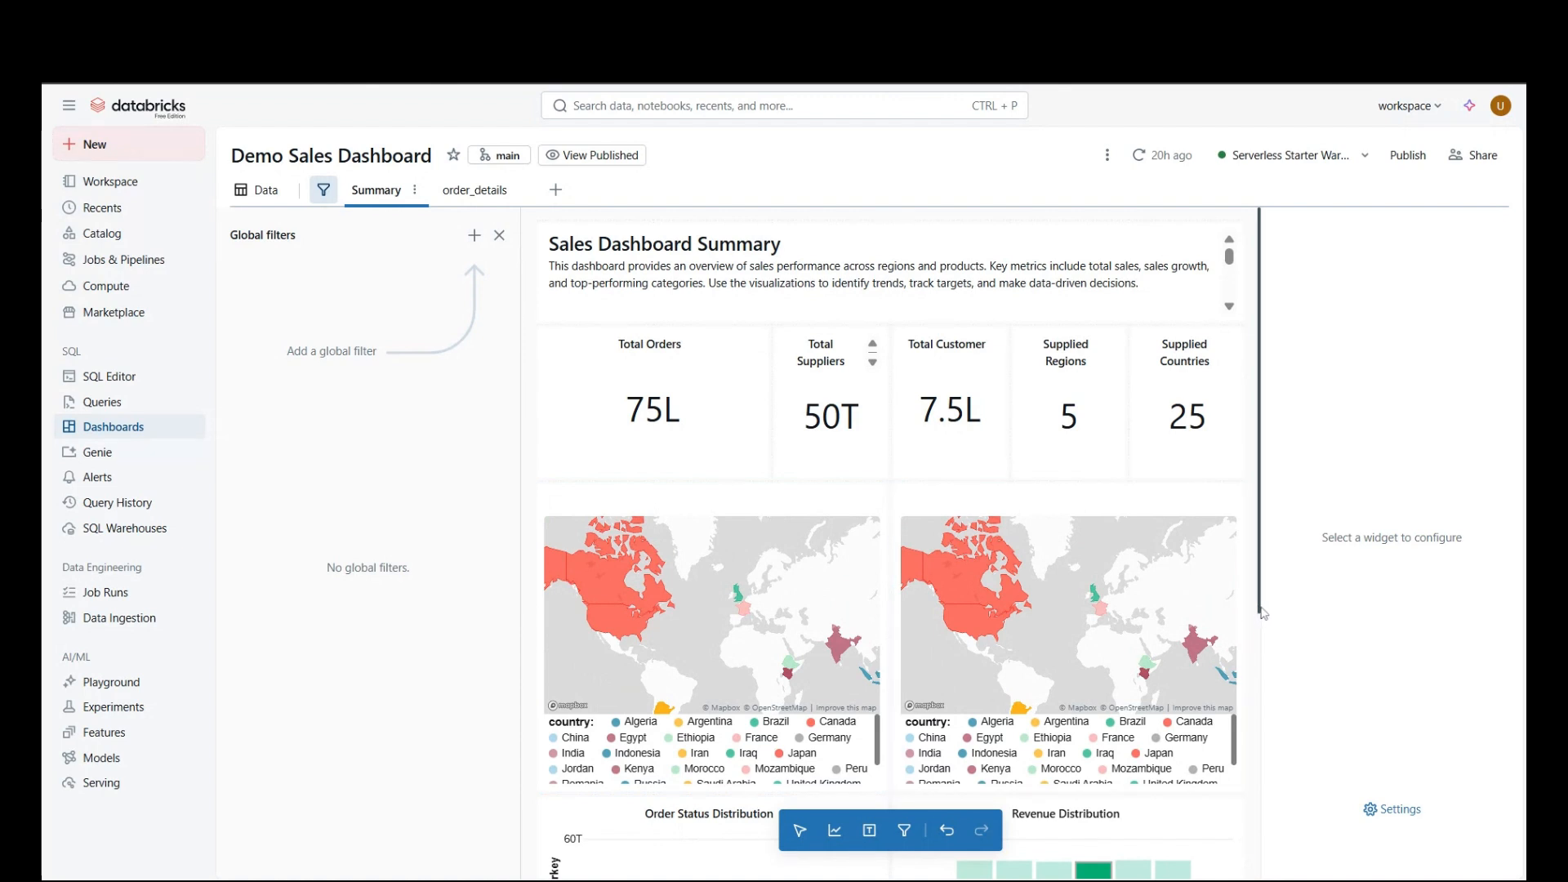
{"action": "left_click_drag", "start_coordinate": [1262, 612], "coordinate": [1264, 862]}
{"action": "mouse_move", "coordinate": [752, 501]}
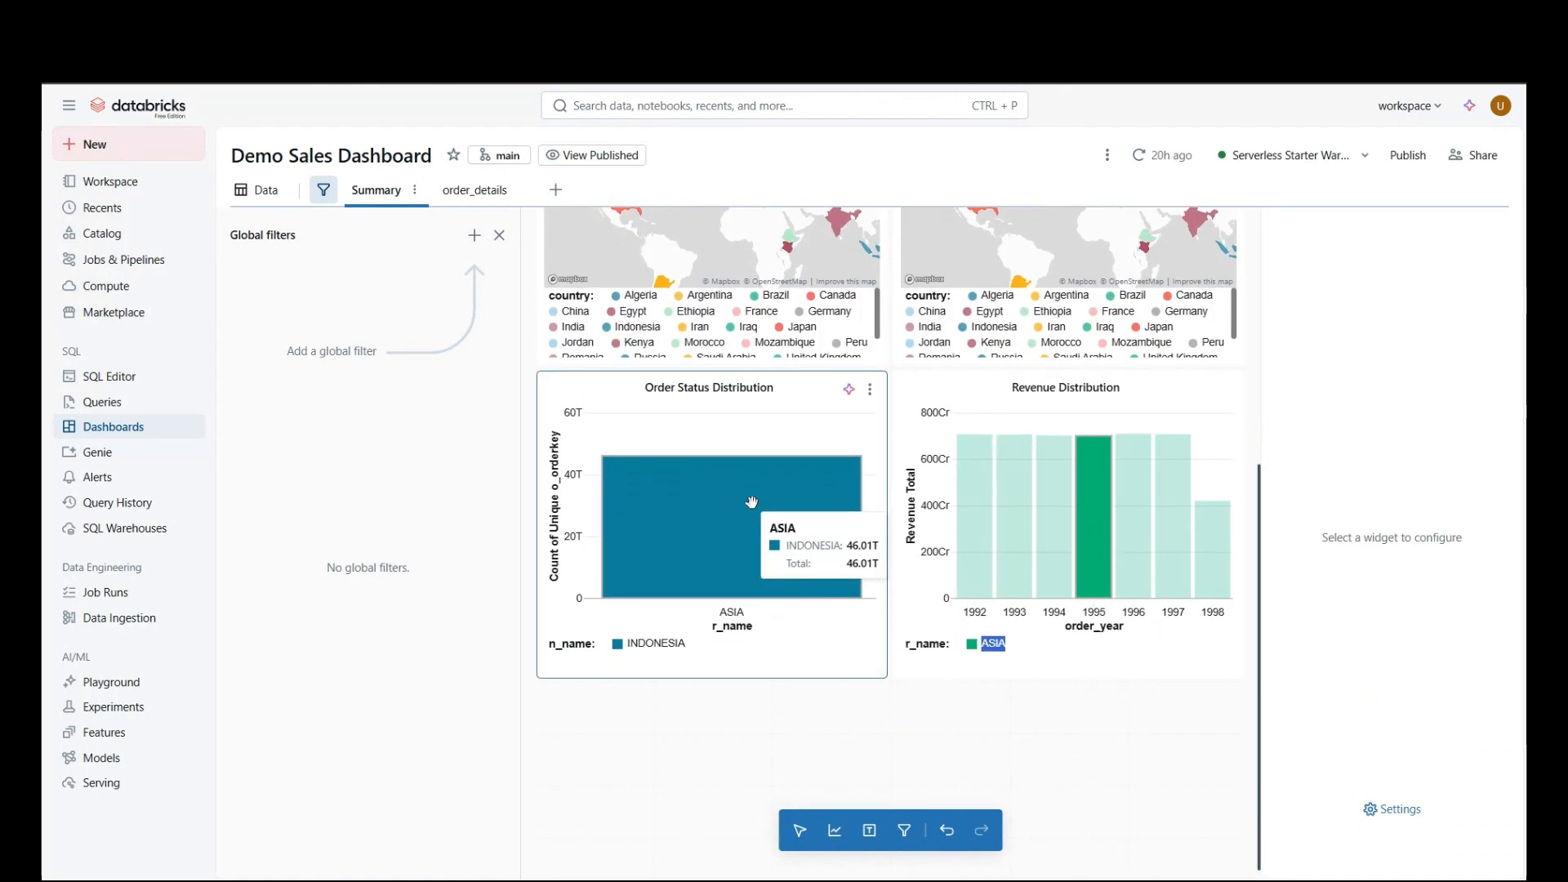
{"action": "left_click", "coordinate": [752, 501]}
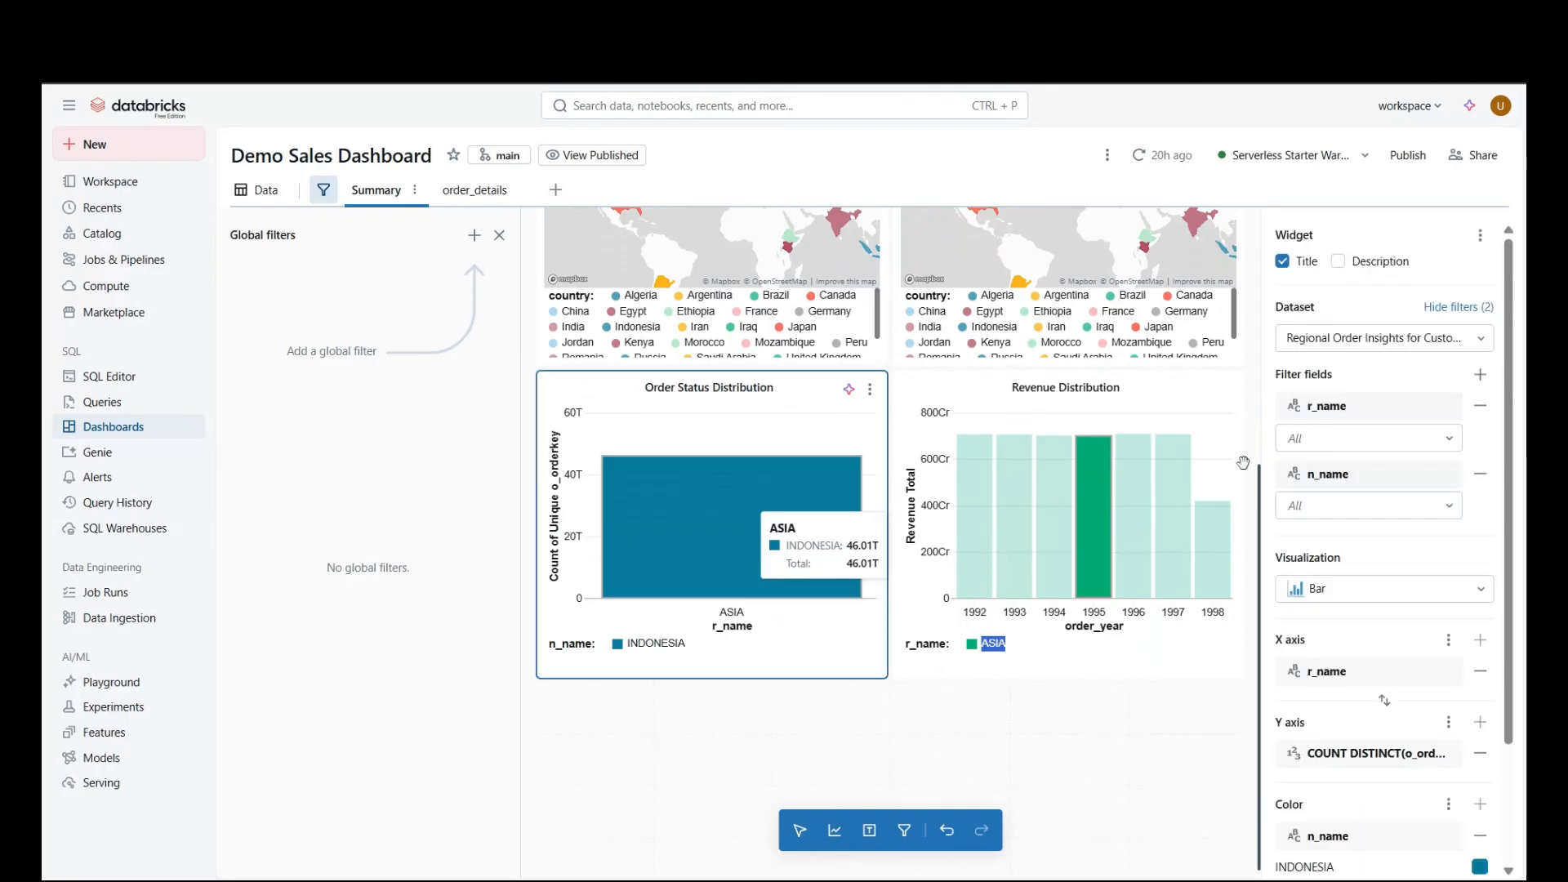
{"action": "left_click", "coordinate": [1035, 504]}
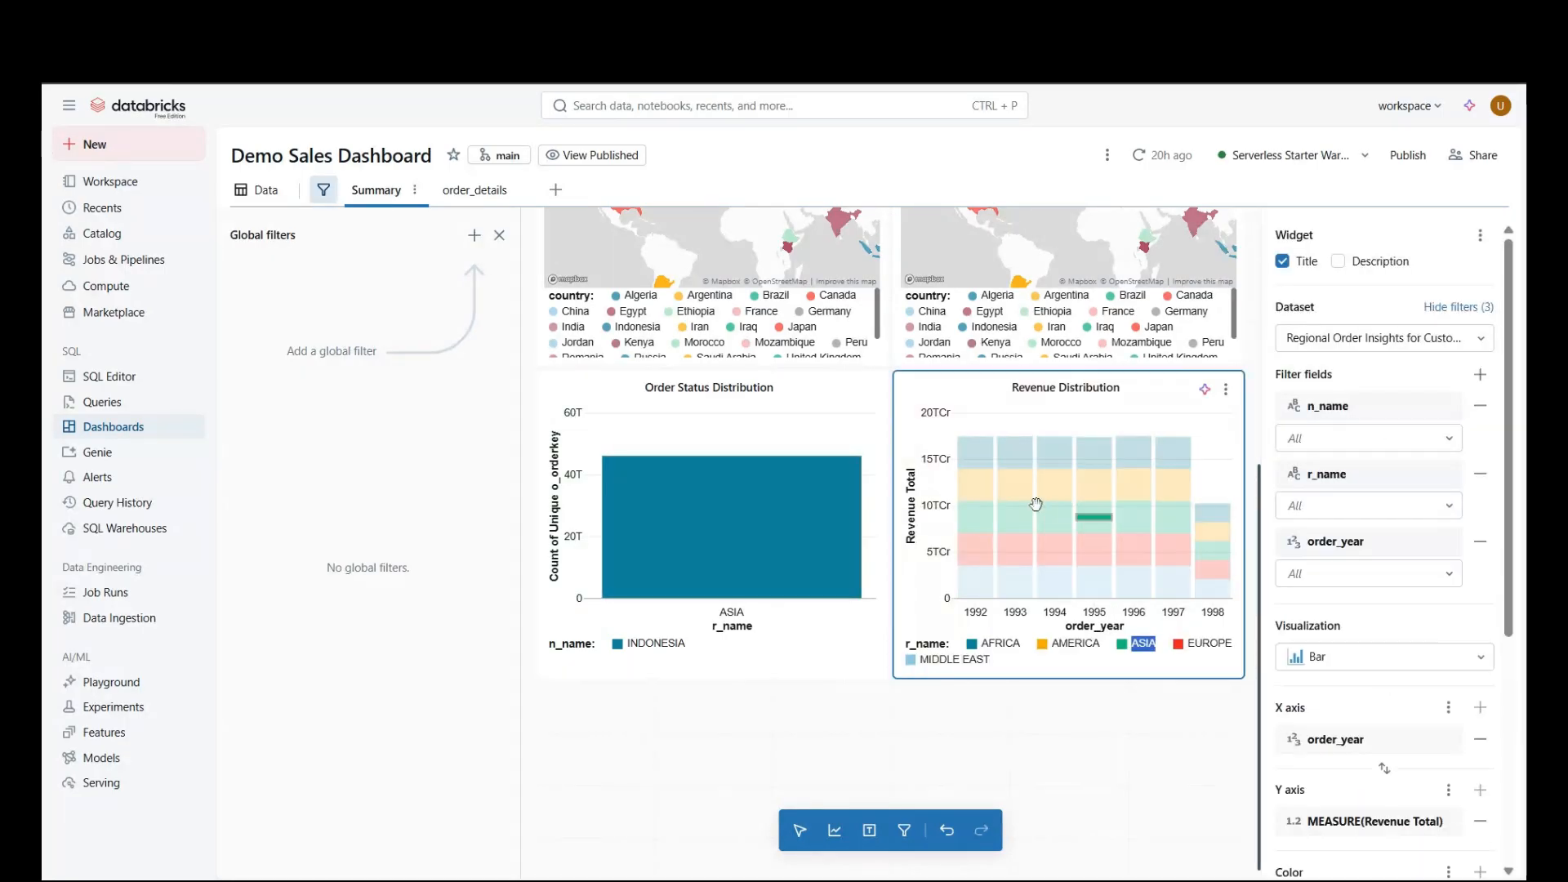
{"action": "left_click", "coordinate": [1379, 550]}
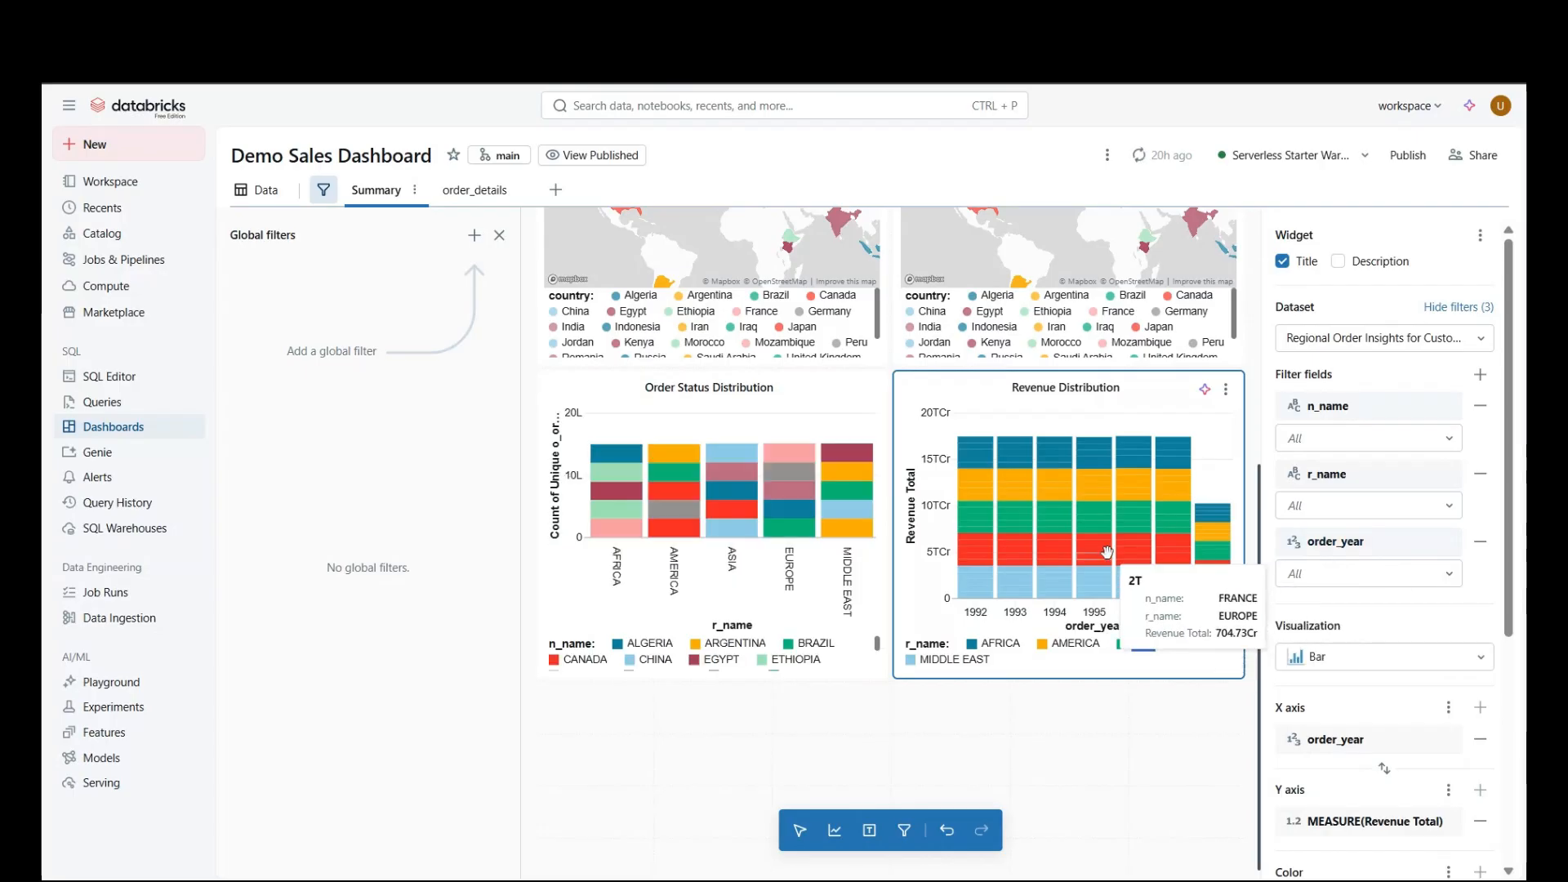
Step: Drill through from the JAPAN segment of the 1997 ASIA bar in Revenue Distribution to order_details and check the filters passed there
{"action": "left_click", "coordinate": [1174, 516]}
{"action": "right_click", "coordinate": [1175, 516]}
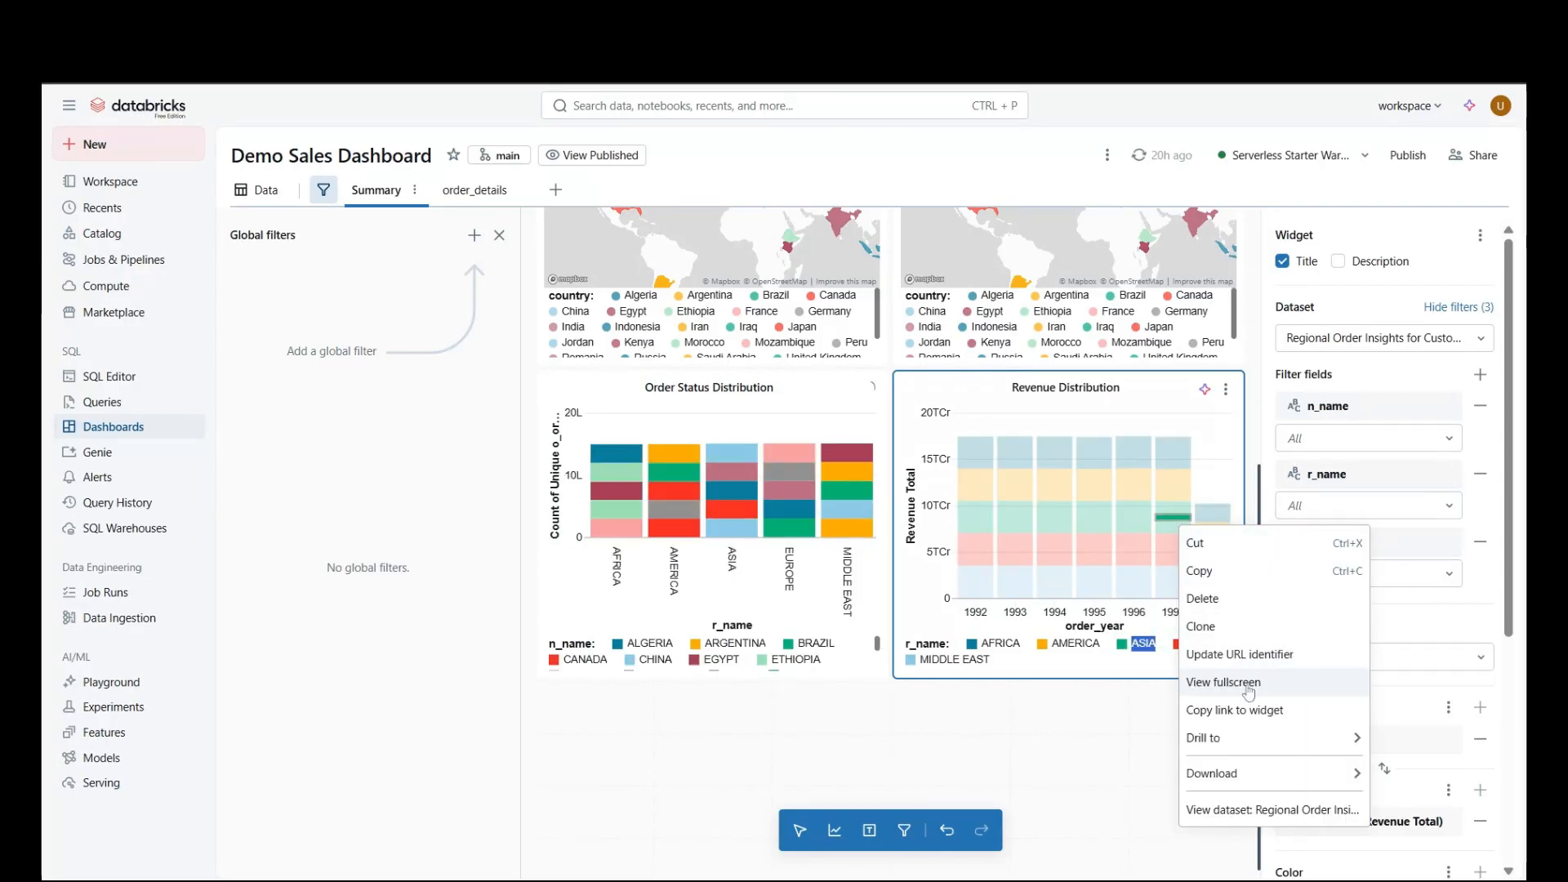
{"action": "mouse_move", "coordinate": [1258, 744]}
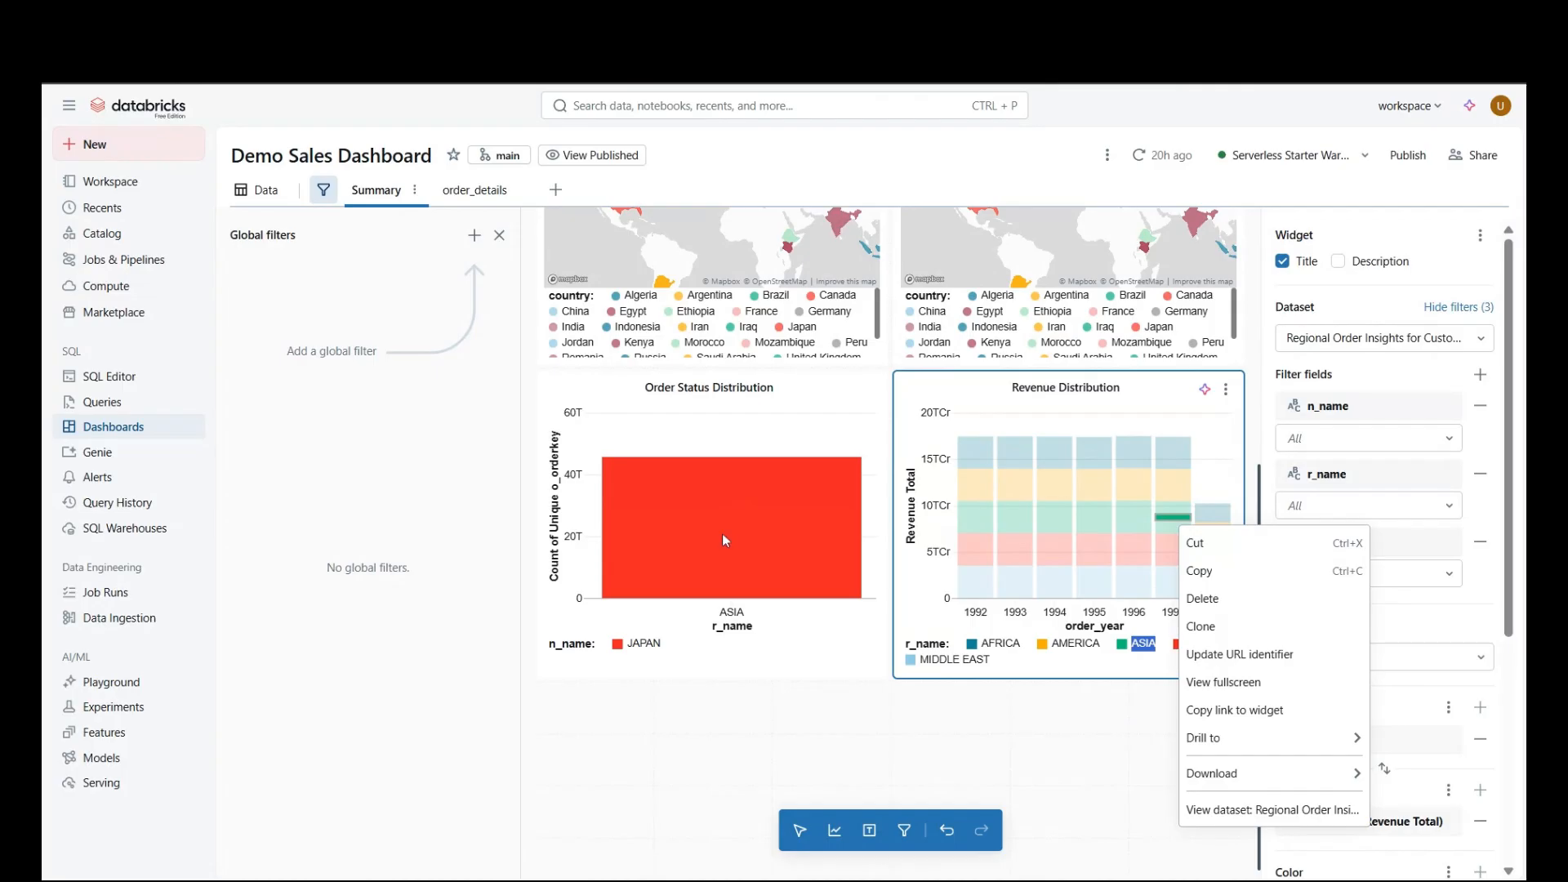
{"action": "mouse_move", "coordinate": [1307, 739]}
{"action": "left_click", "coordinate": [1096, 752]}
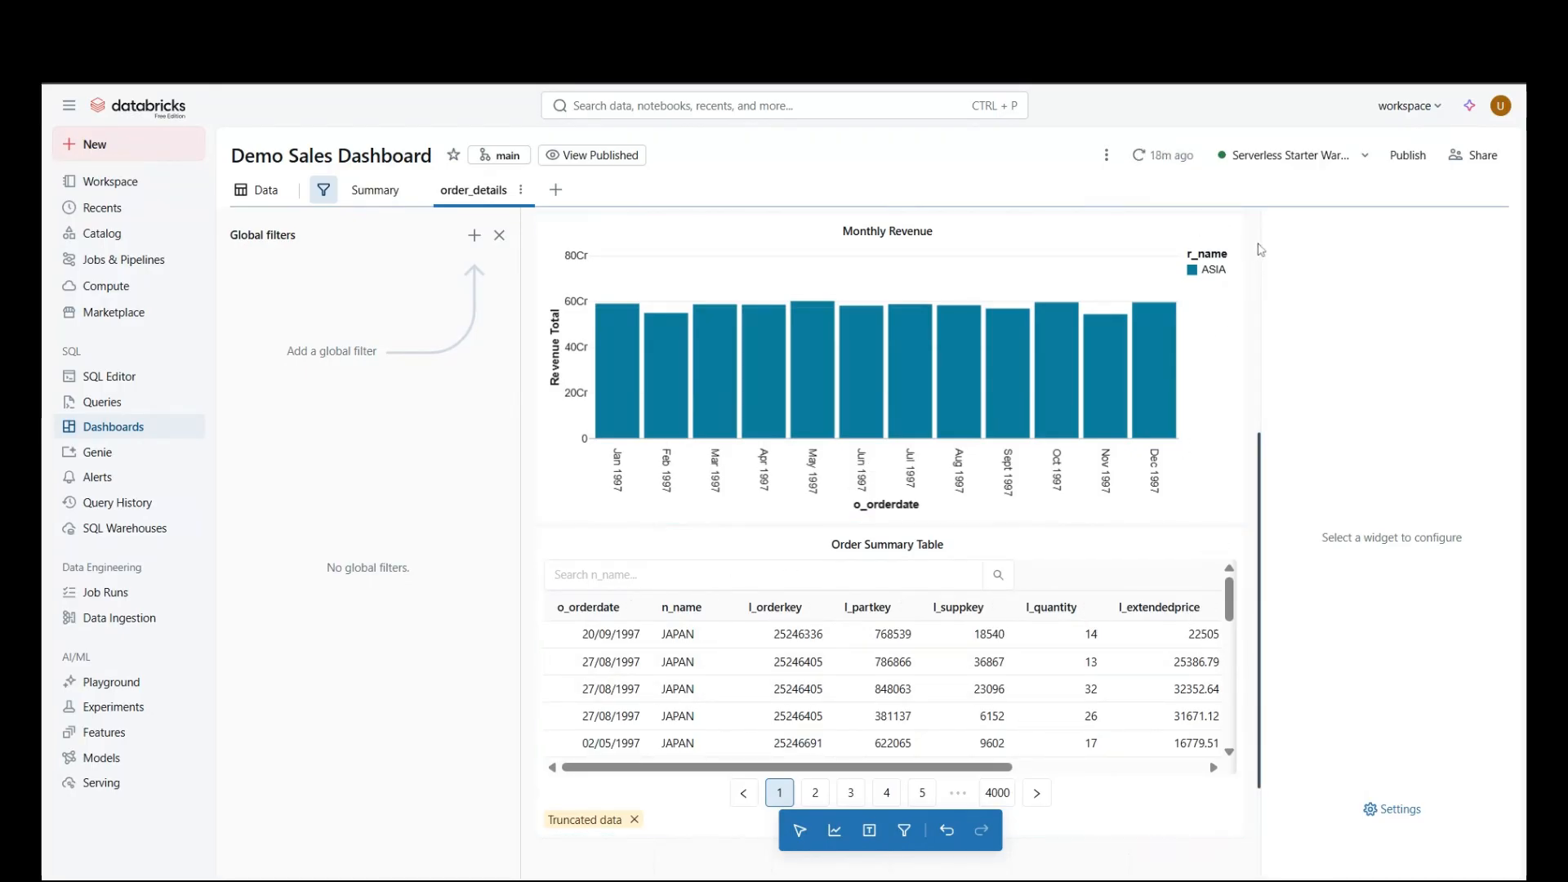
{"action": "scroll", "coordinate": [1262, 236], "scroll_direction": "up", "scroll_amount": 5}
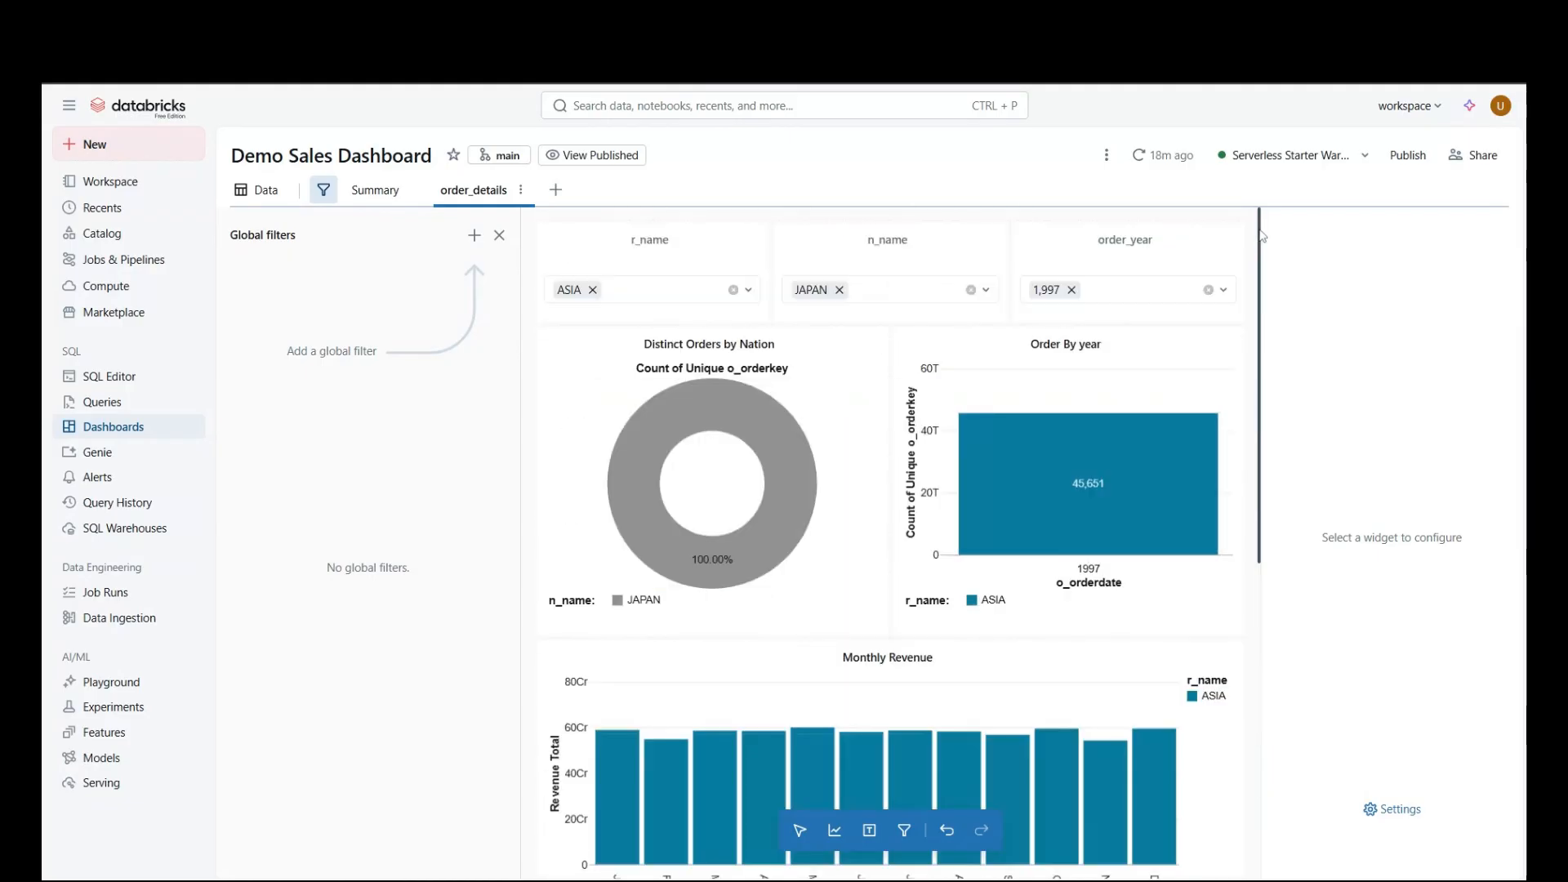
Step: Open the dashboard's theme settings from the Summary page and preview its colors in dark mode before returning to light mode
{"action": "left_click", "coordinate": [374, 191]}
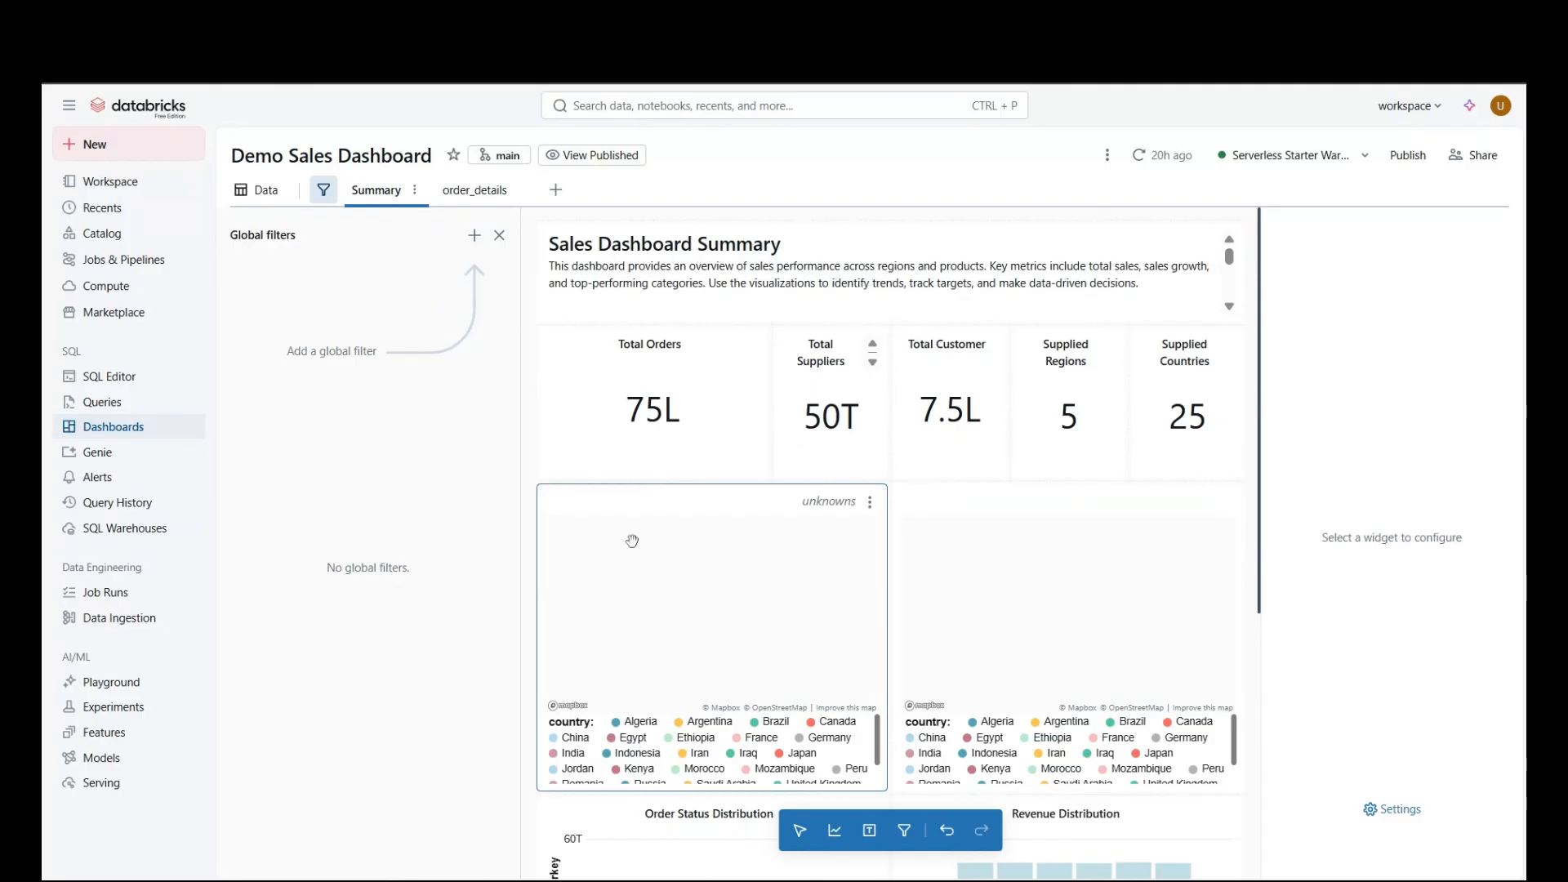
{"action": "left_click", "coordinate": [667, 450]}
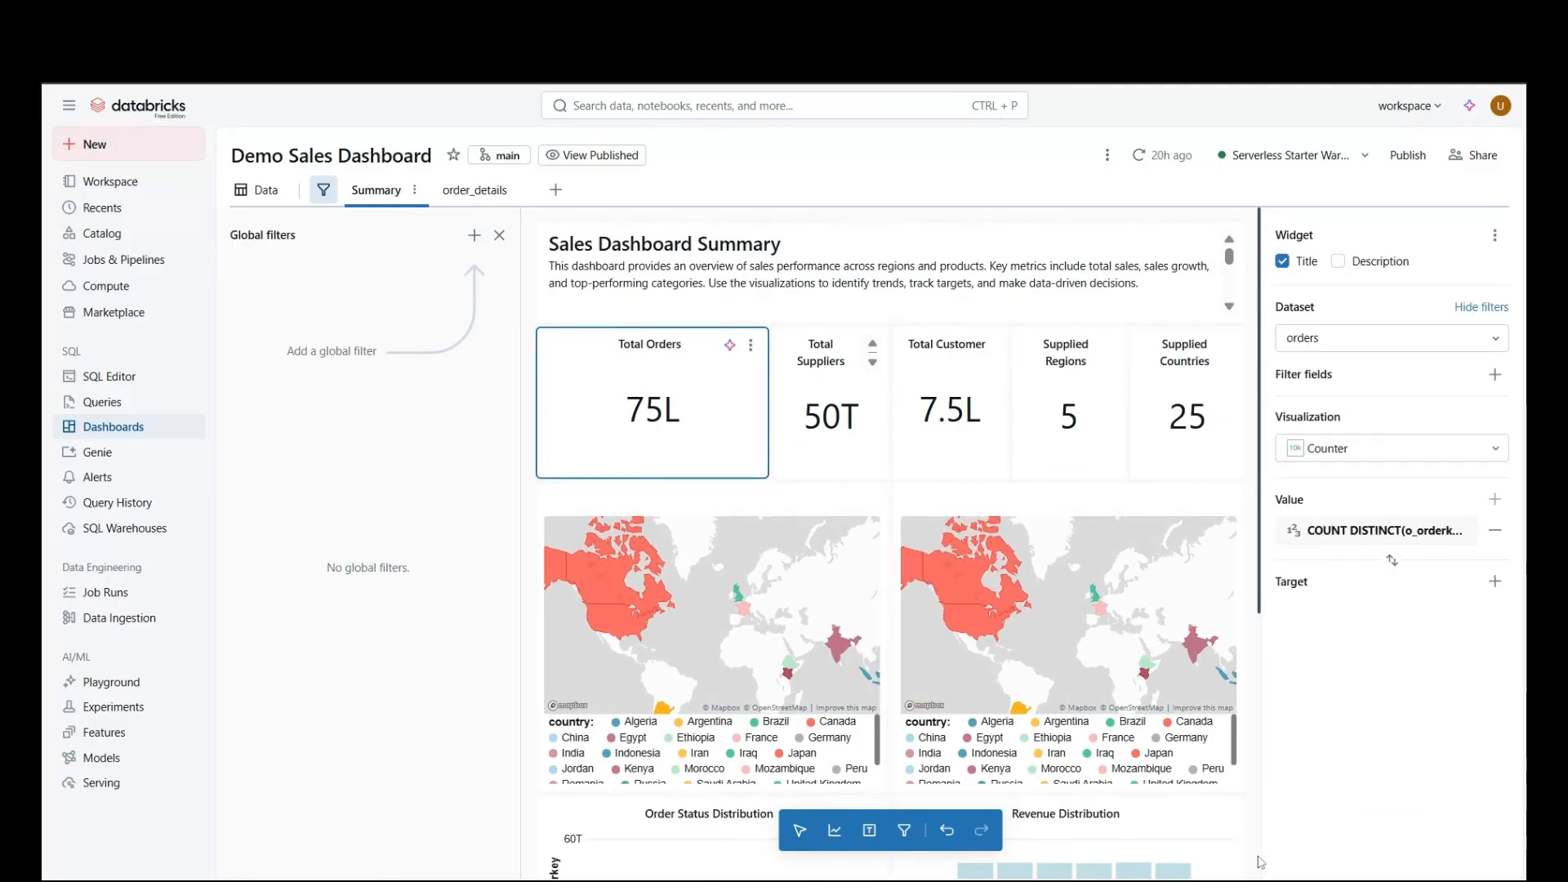
{"action": "left_click", "coordinate": [1108, 155]}
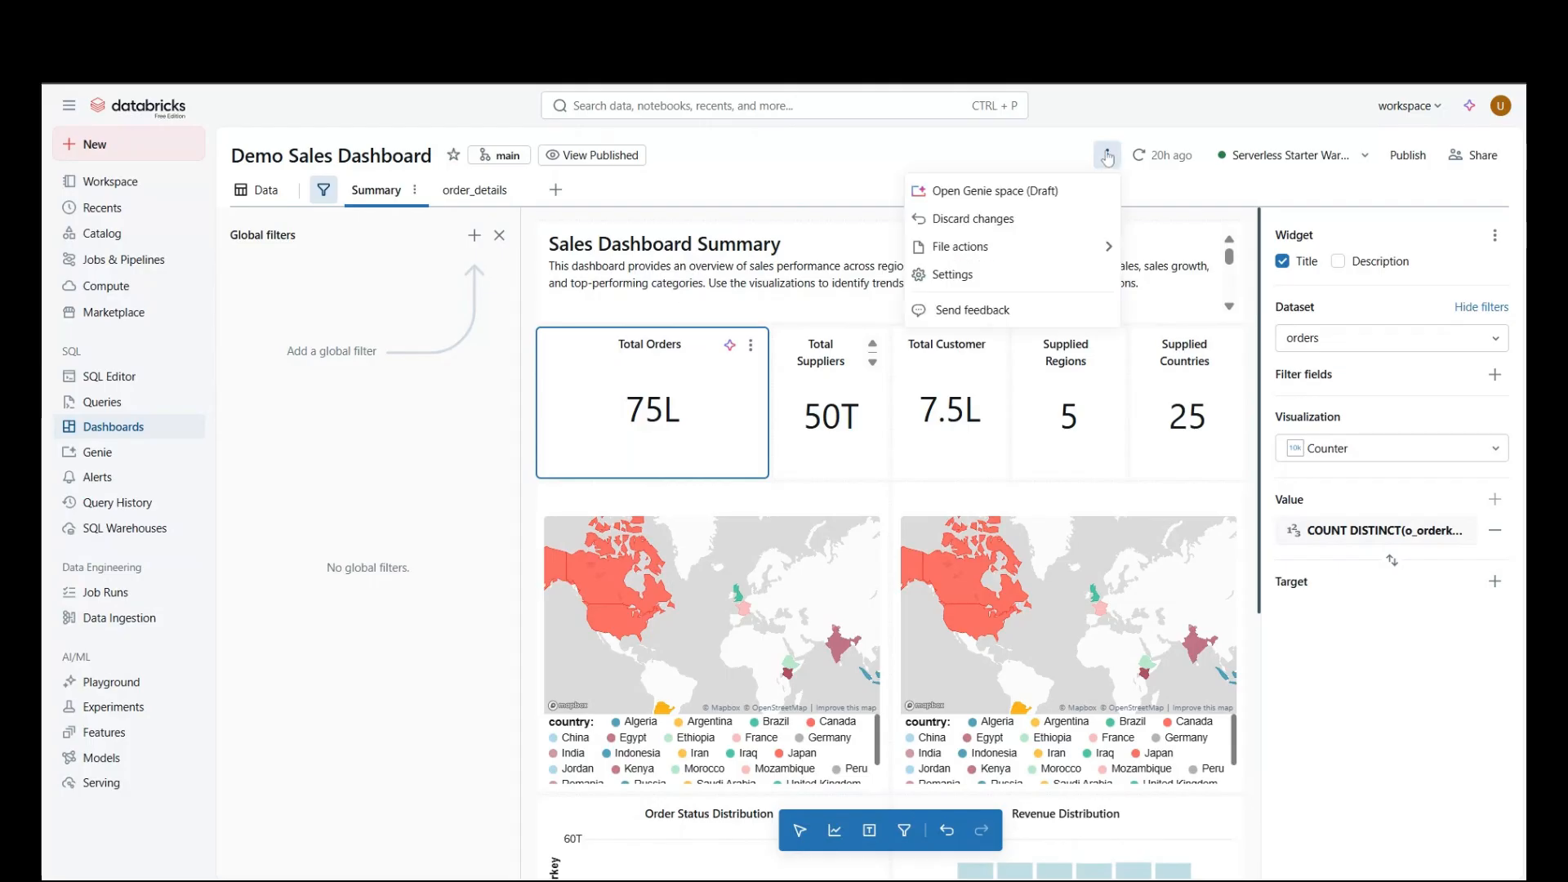
{"action": "left_click", "coordinate": [982, 291]}
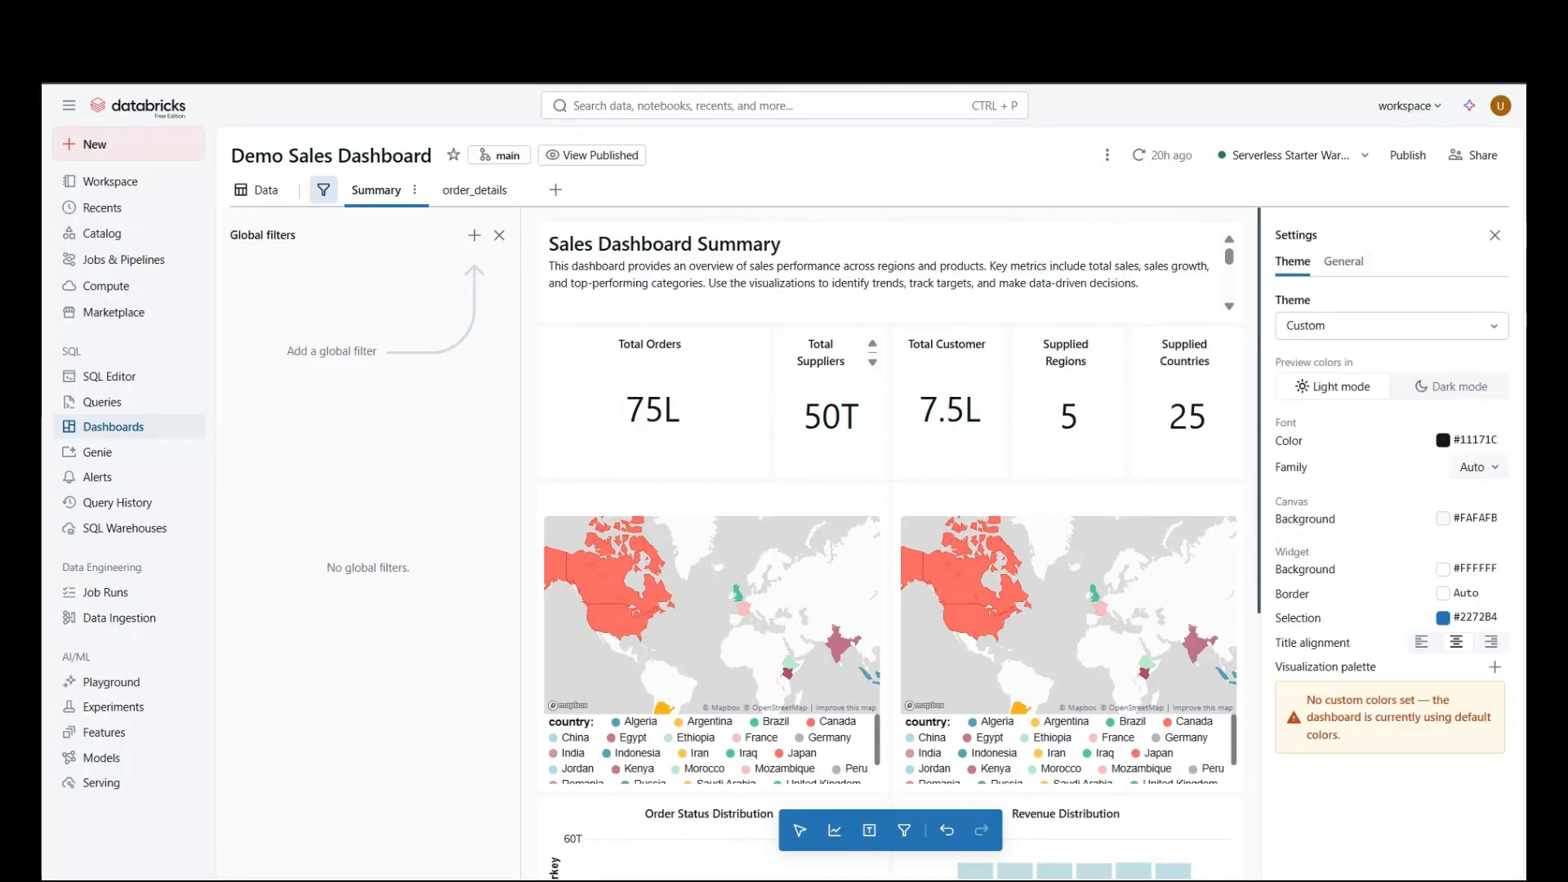
{"action": "left_click", "coordinate": [1431, 388]}
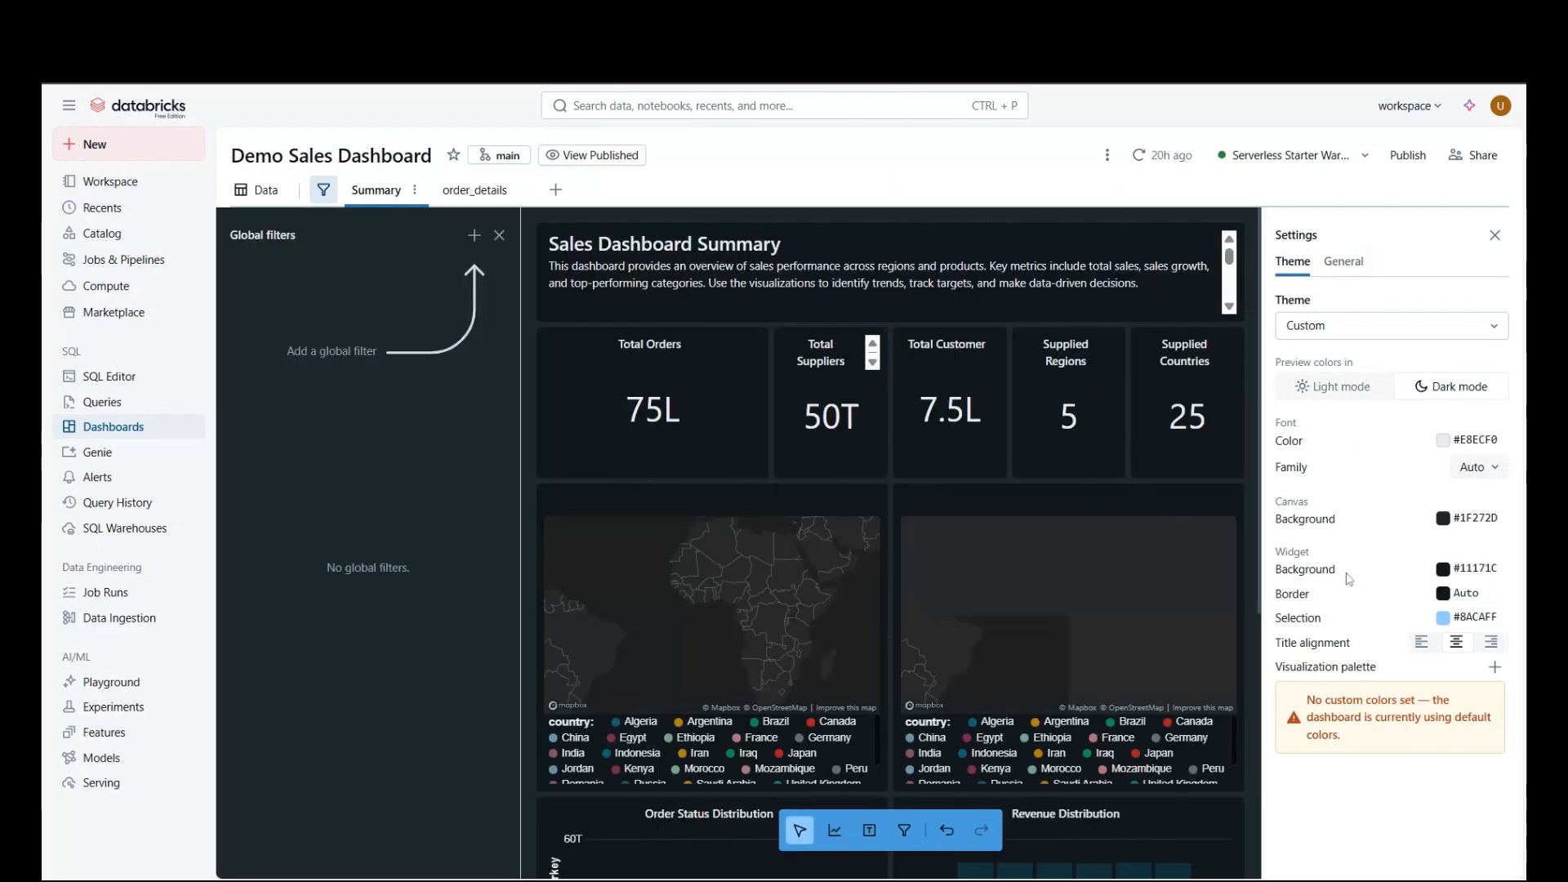
{"action": "left_click", "coordinate": [1326, 390]}
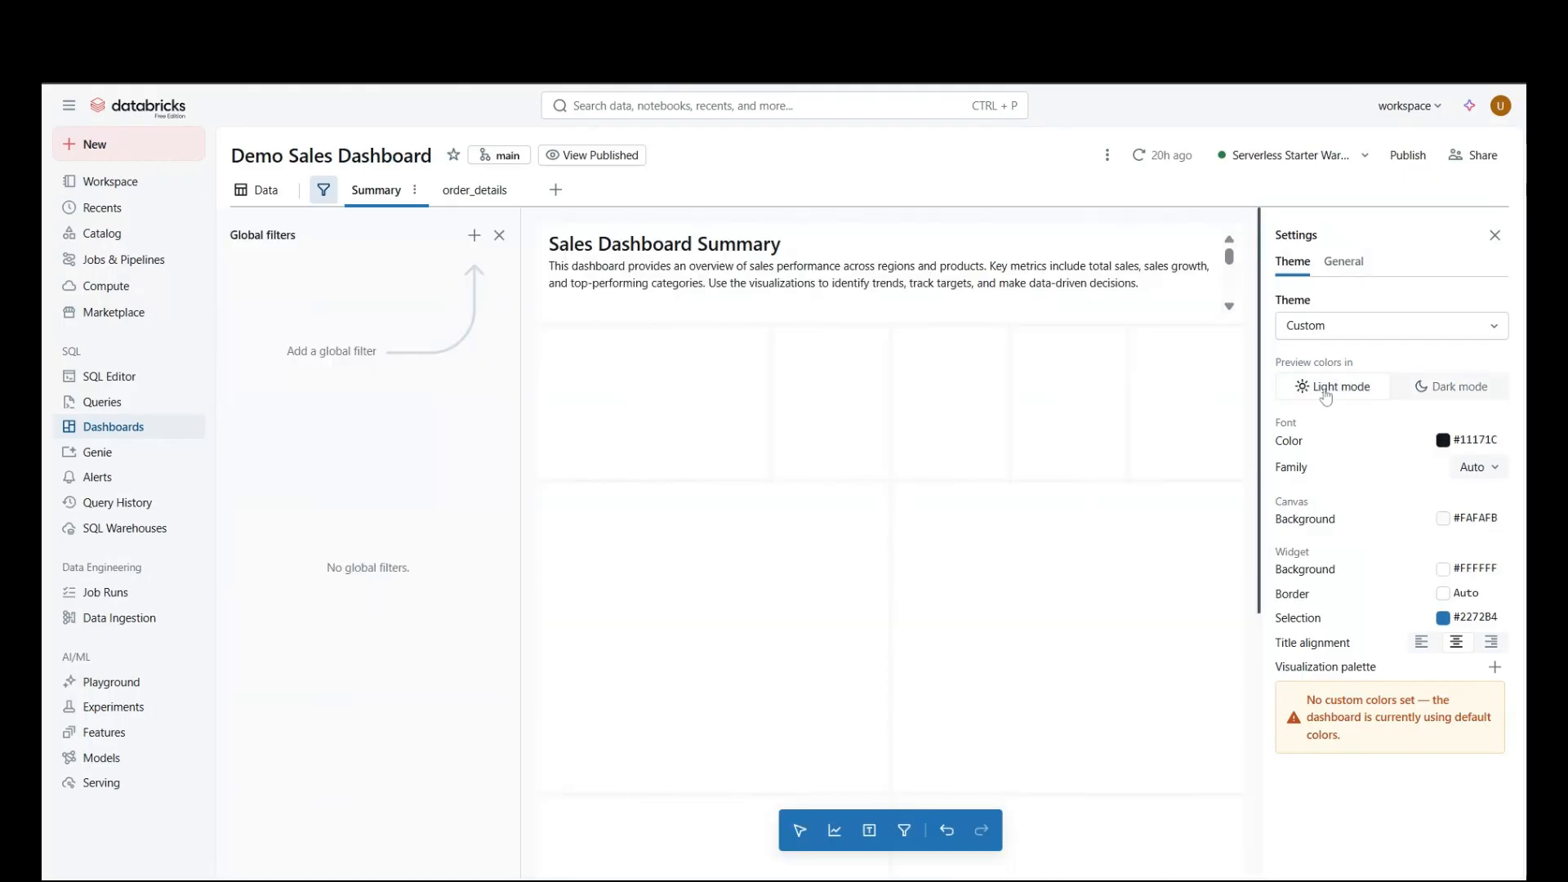
Step: Set the widget selection color in the dashboard theme to green #22B457
{"action": "left_click", "coordinate": [1442, 618]}
{"action": "left_click", "coordinate": [1397, 459]}
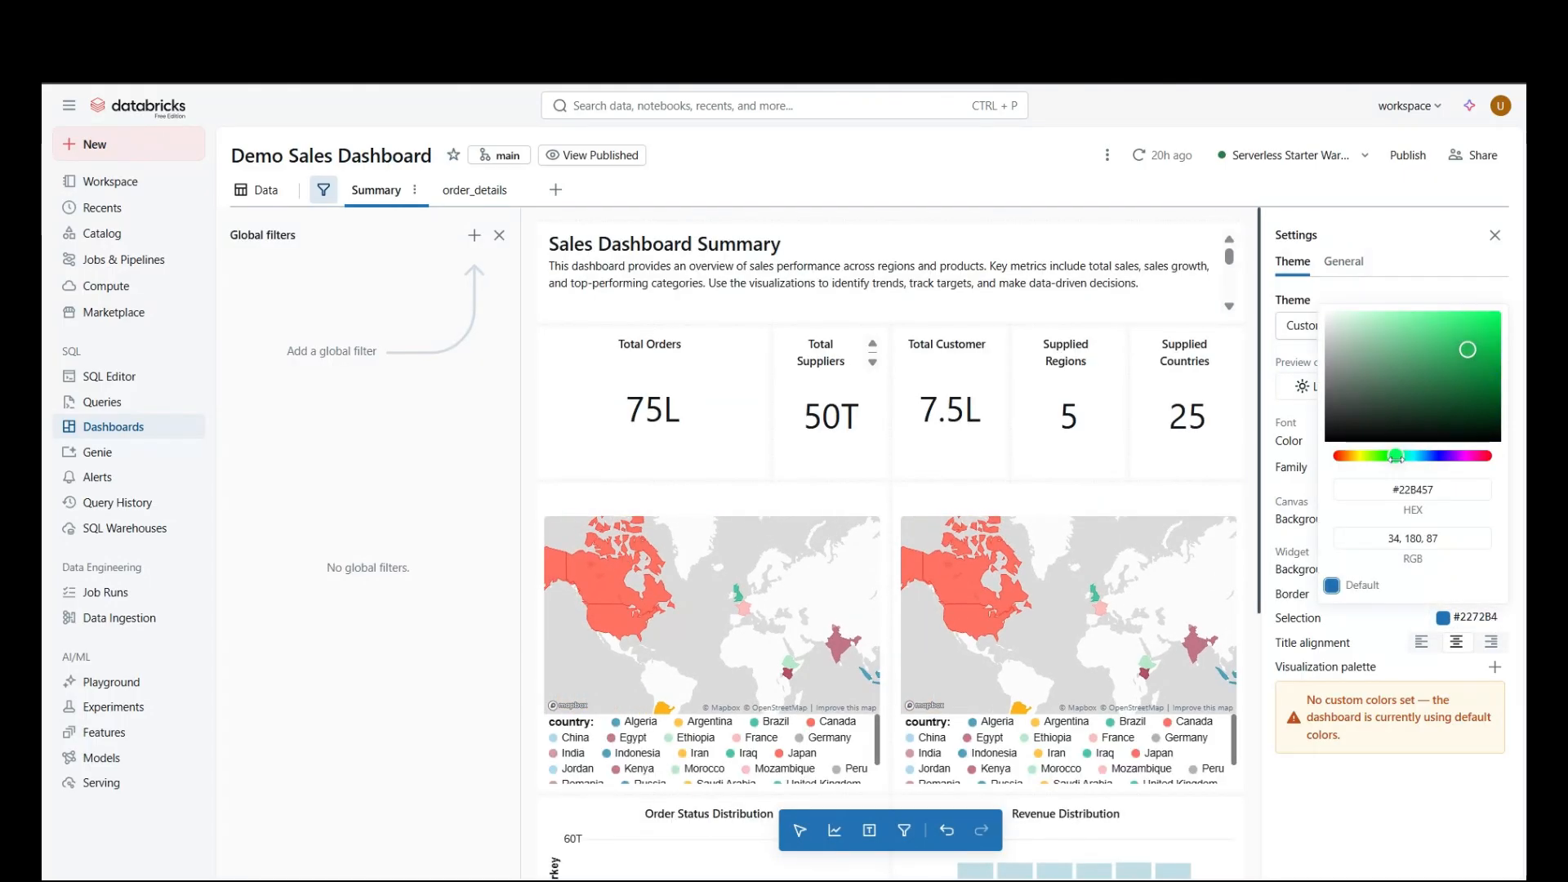
{"action": "left_click", "coordinate": [1431, 269]}
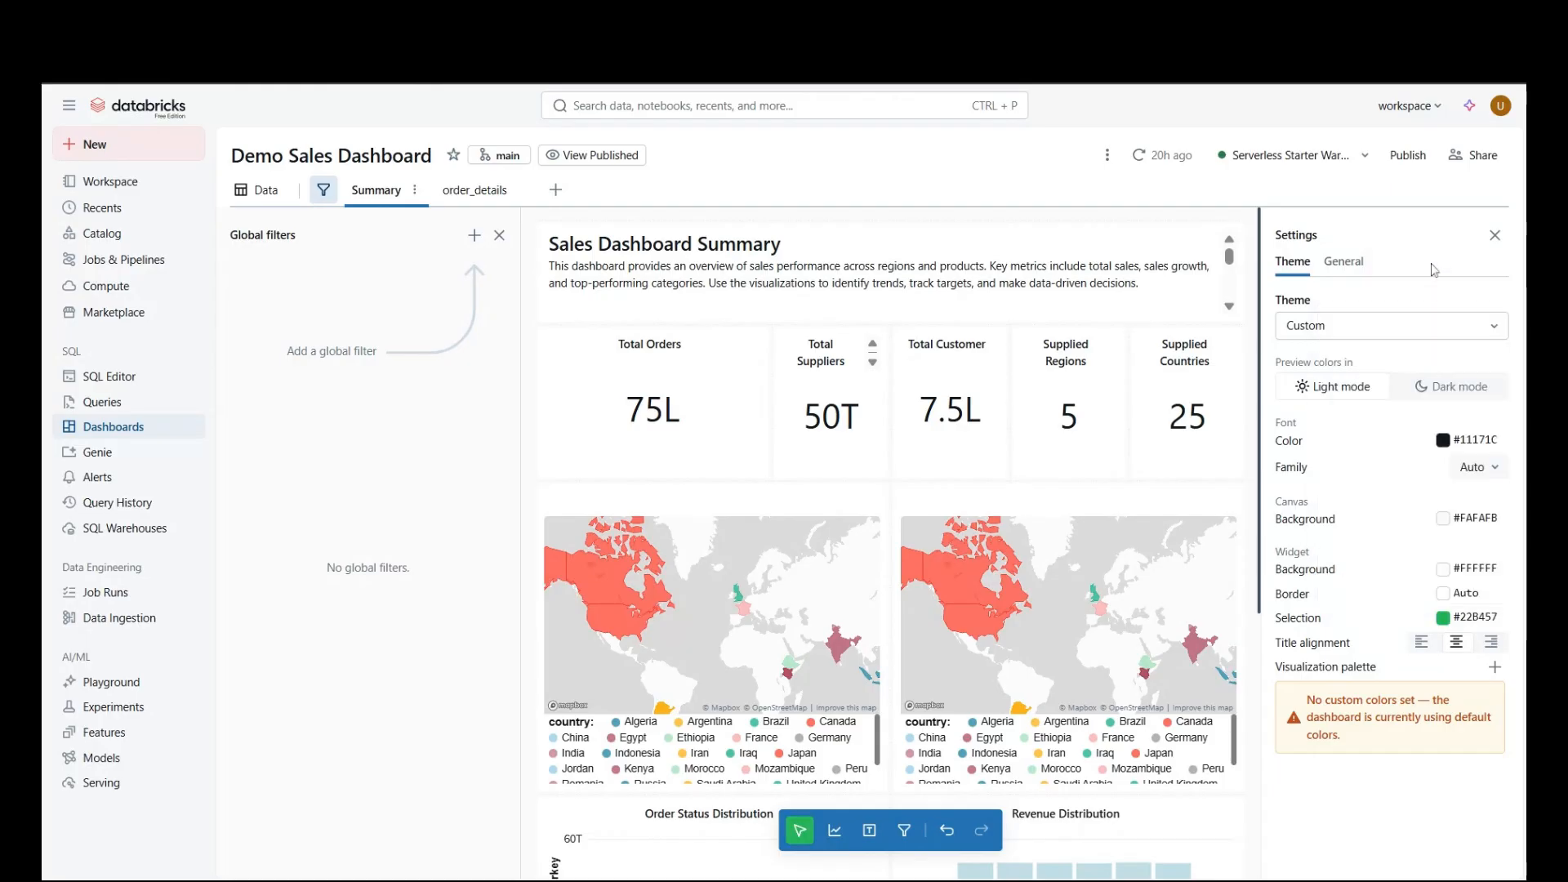
Step: Change the dashboard's locale for number and date formats to English (United States)
{"action": "left_click_drag", "start_coordinate": [1336, 249], "coordinate": [1338, 269]}
{"action": "left_click", "coordinate": [1339, 269]}
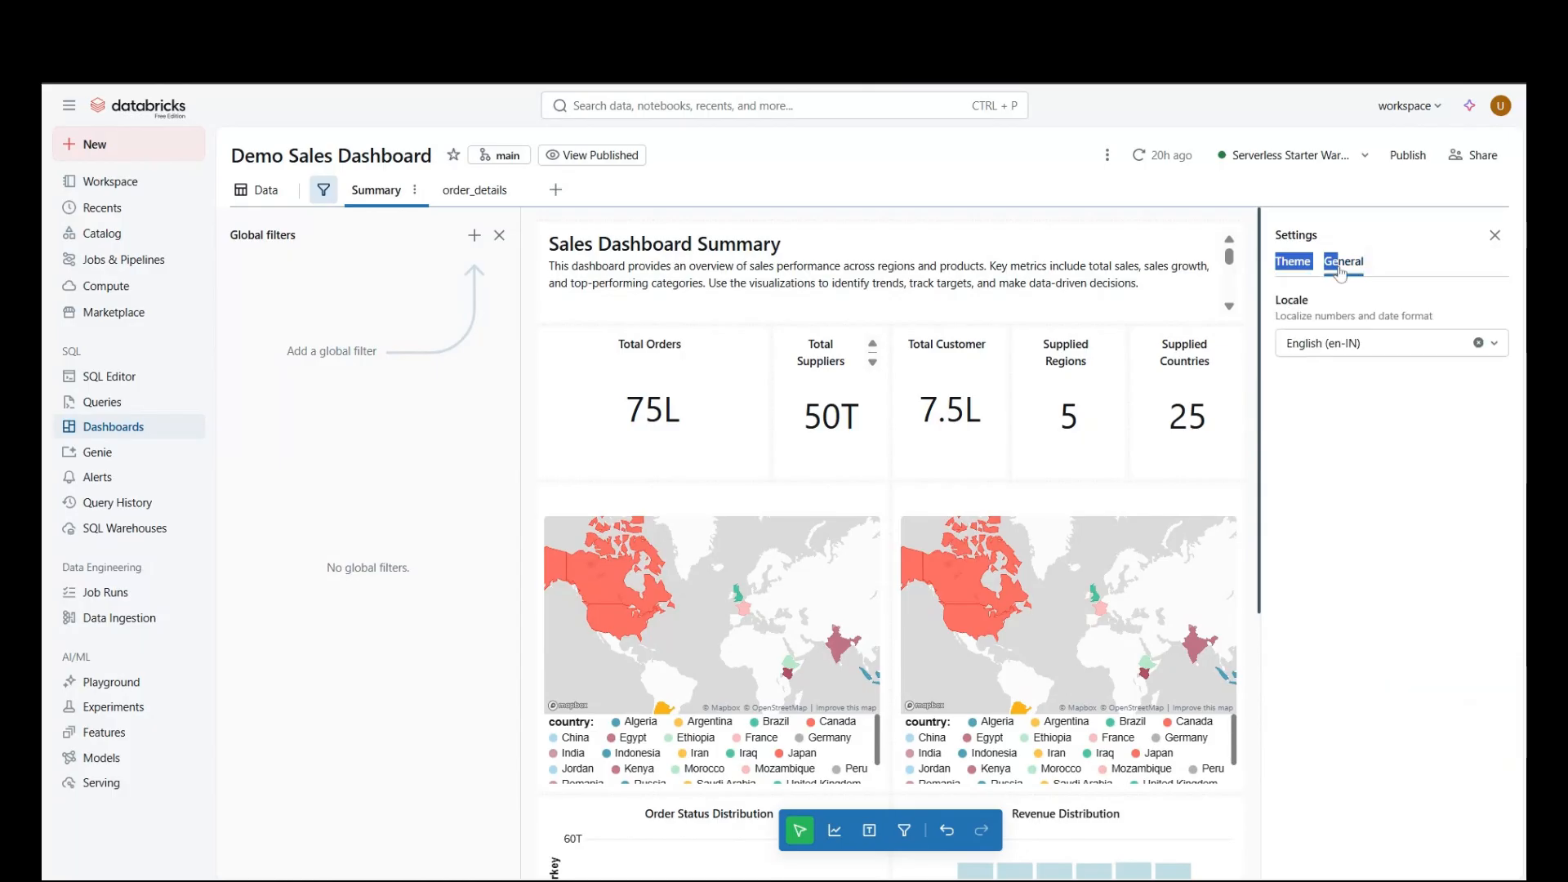
{"action": "left_click", "coordinate": [1368, 352]}
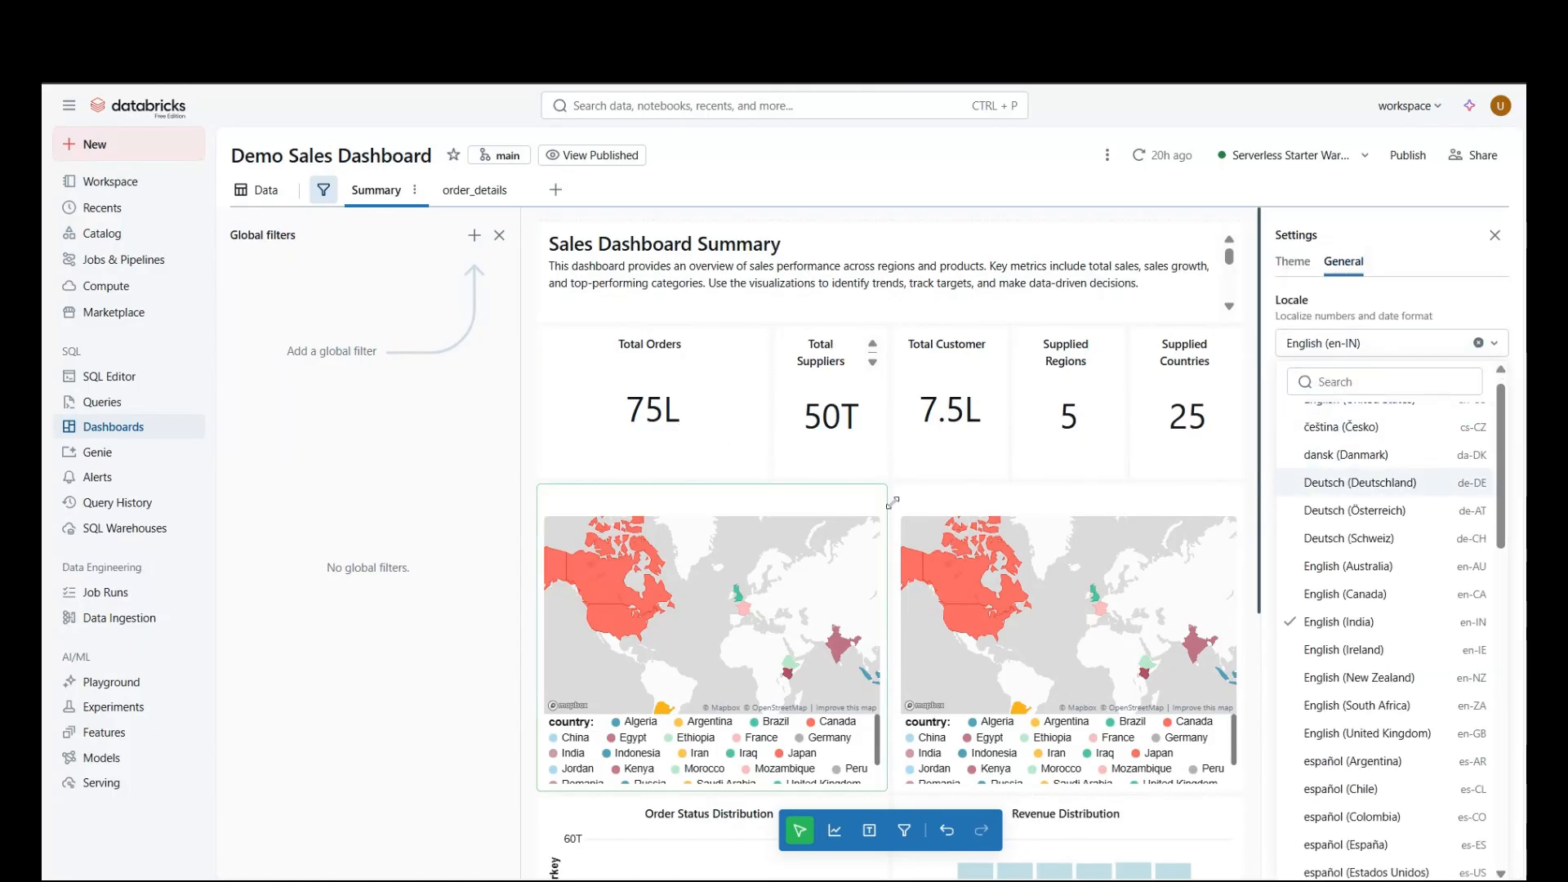
{"action": "left_click", "coordinate": [1318, 383]}
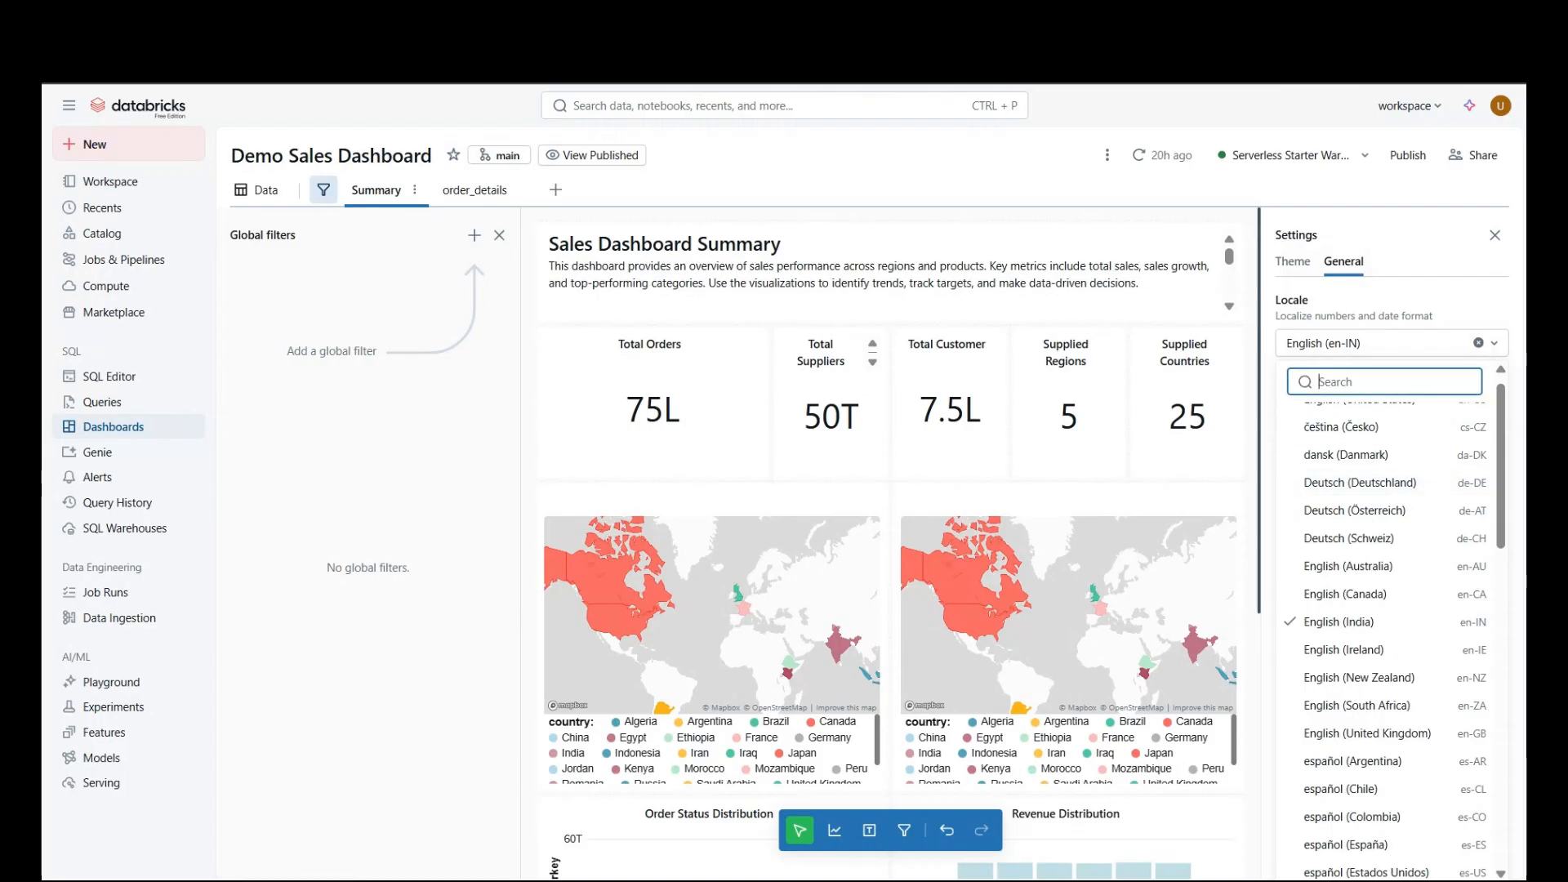
{"action": "type", "text": "un"}
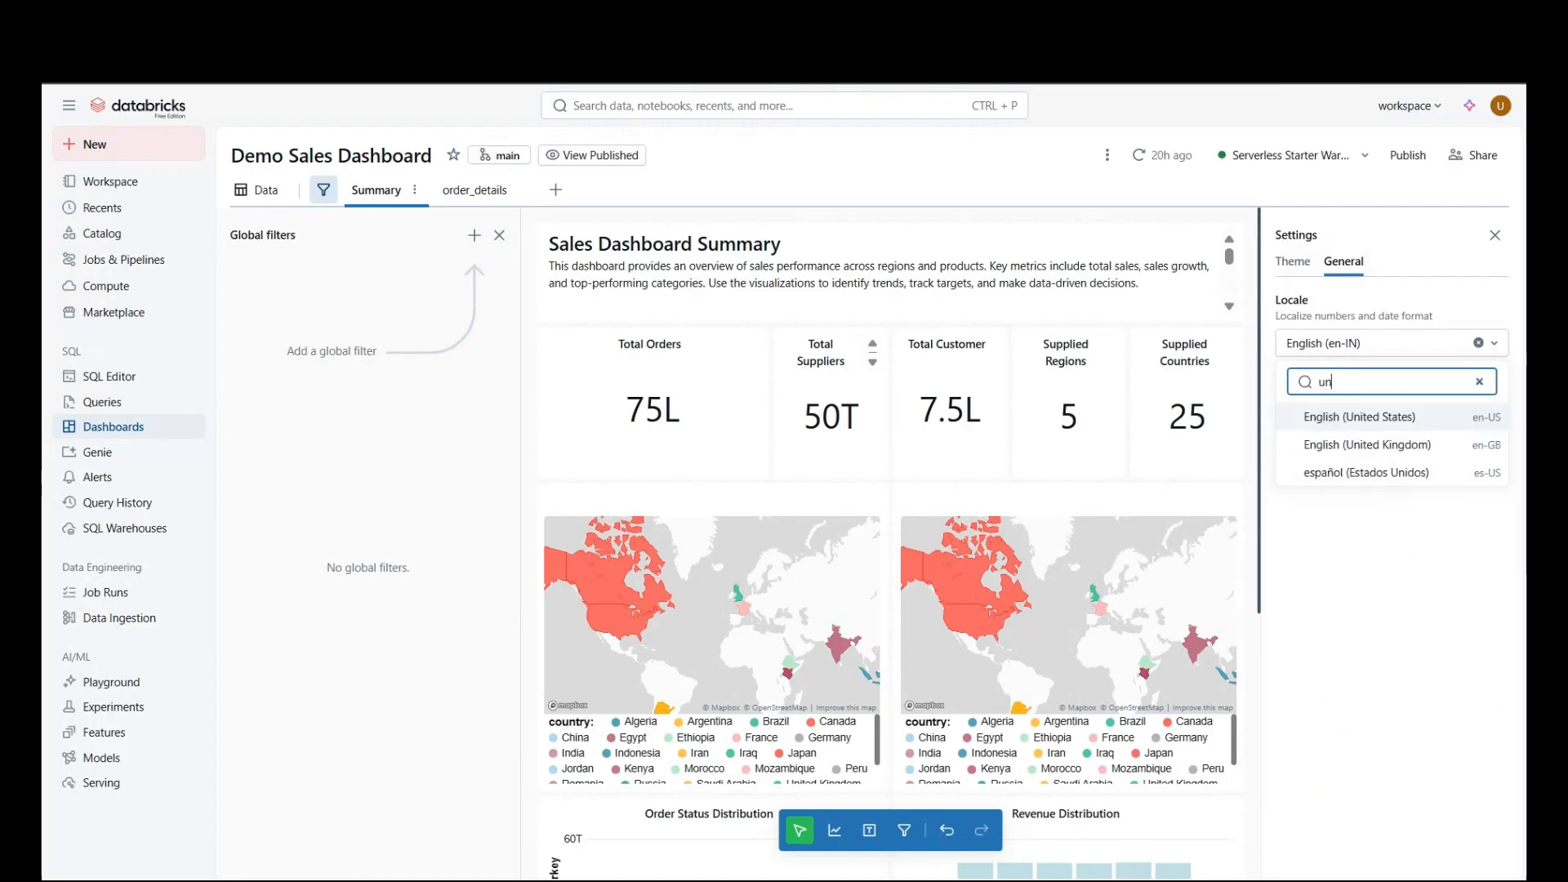
{"action": "left_click", "coordinate": [1384, 418]}
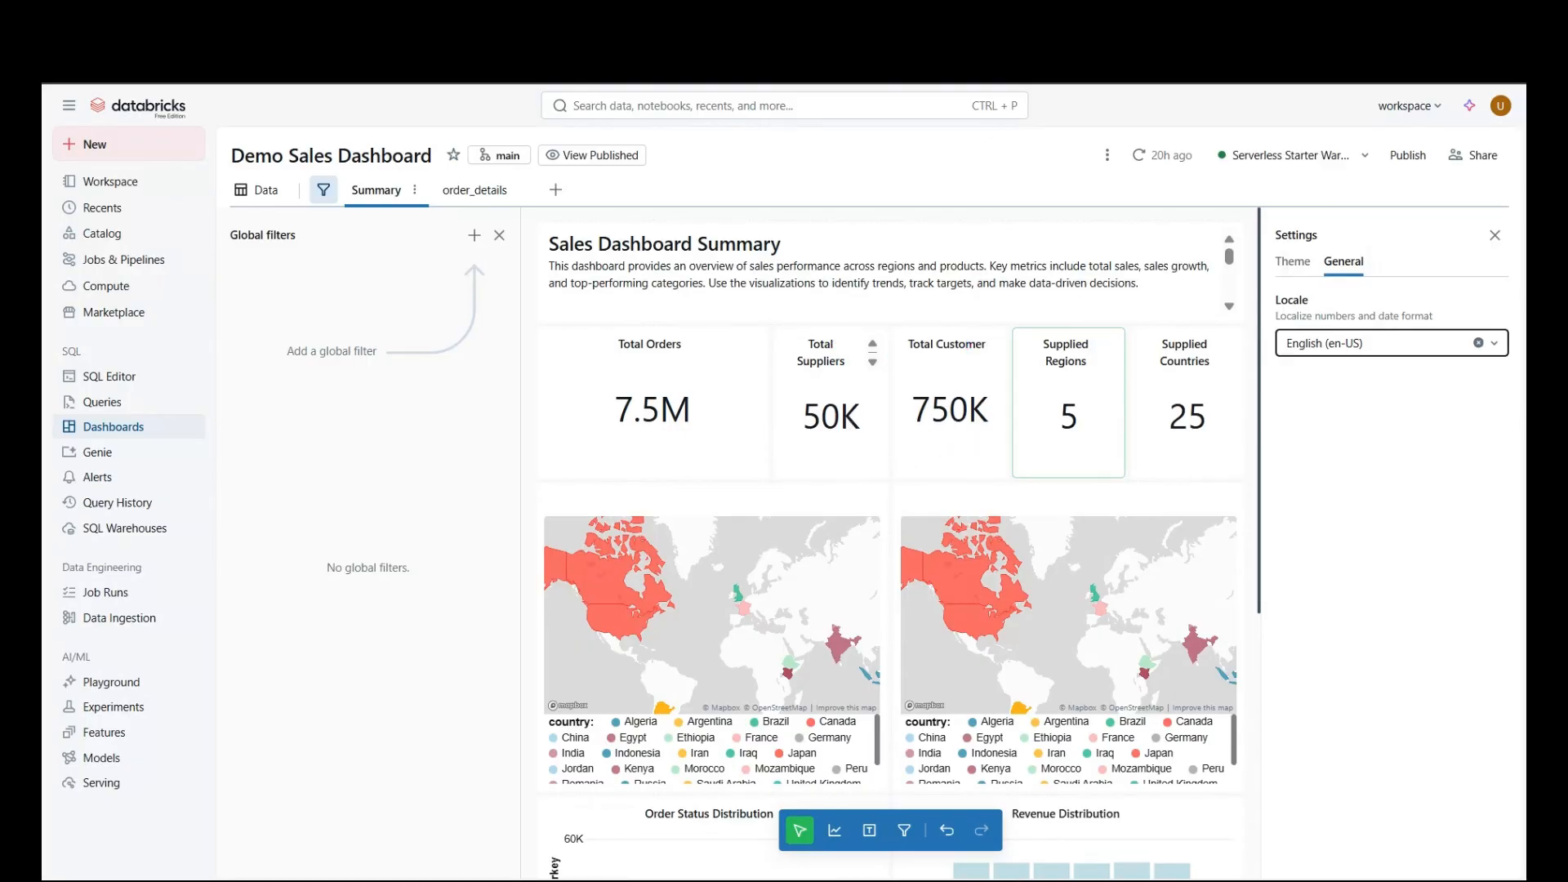
{"action": "left_click", "coordinate": [1305, 273]}
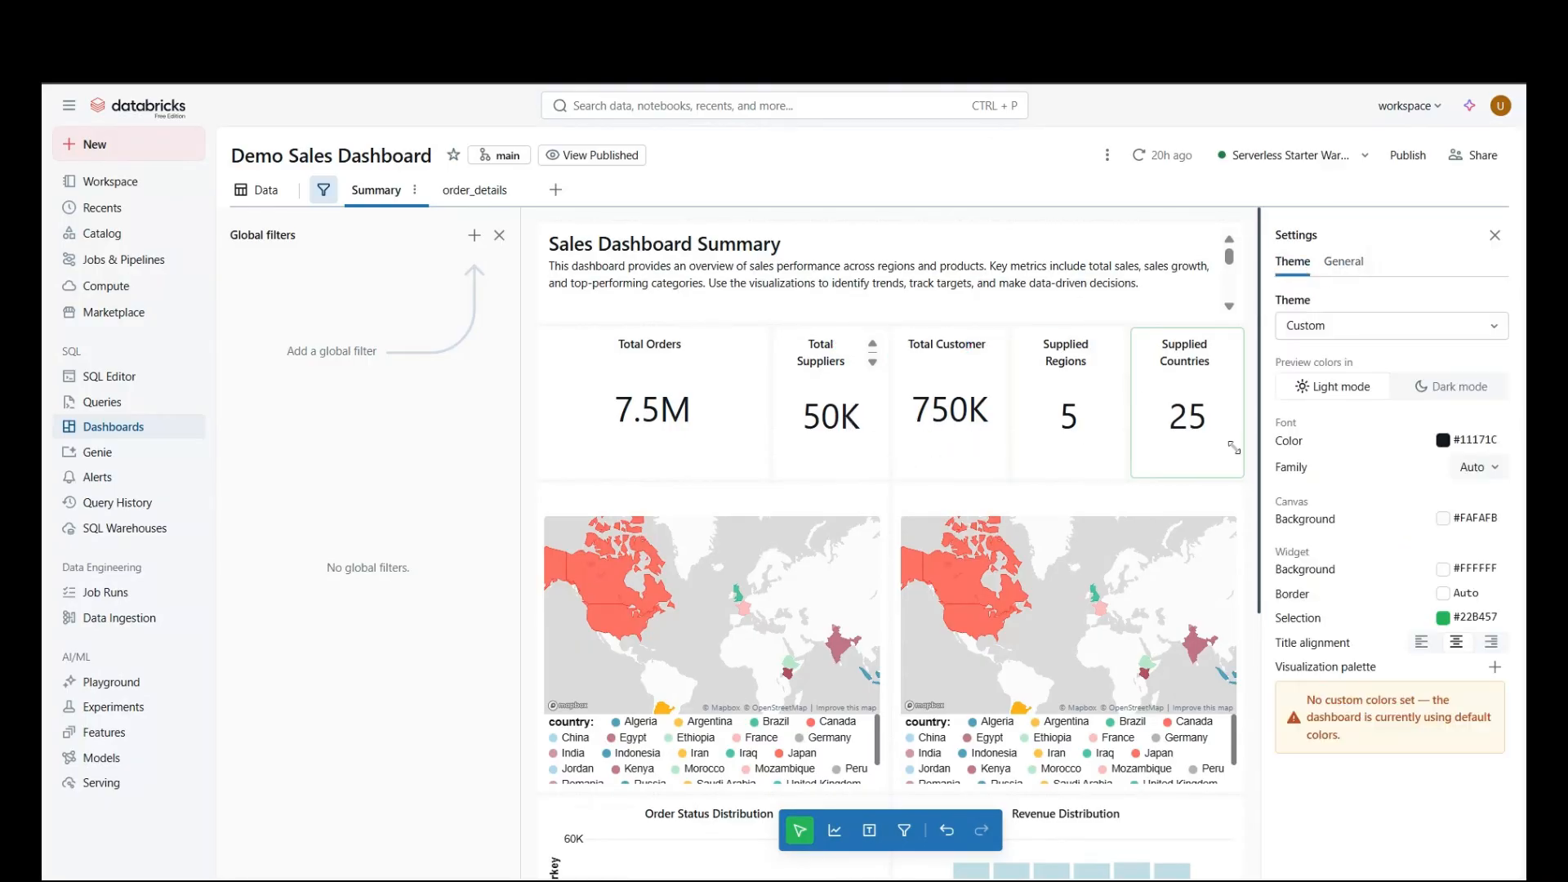
Step: Enable the description on the Total Orders counter and enter "Total Description" as its text
{"action": "left_click", "coordinate": [670, 413]}
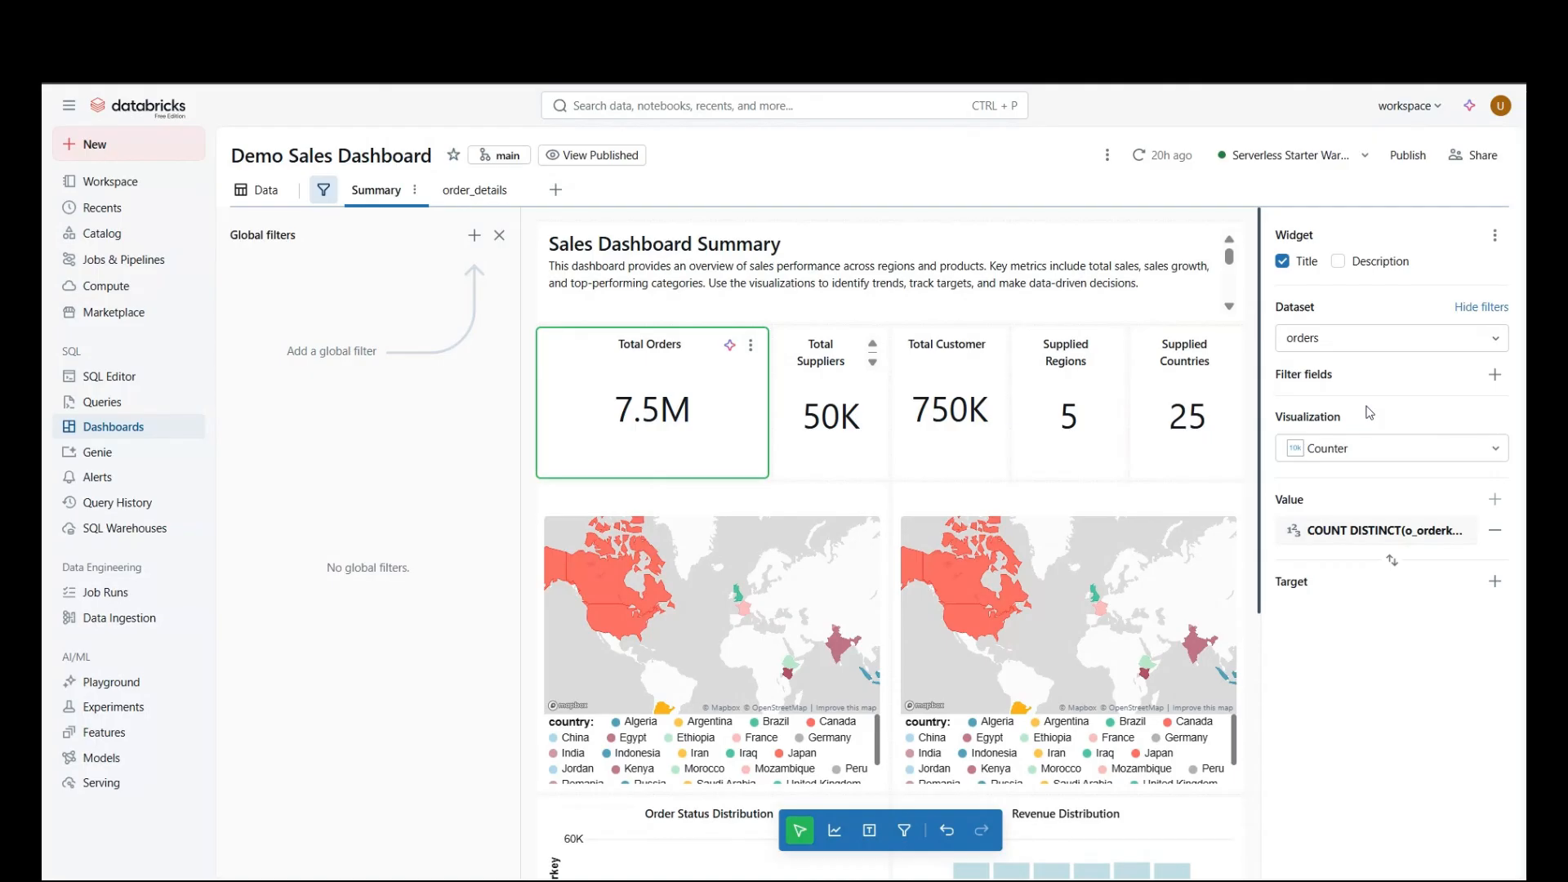
{"action": "left_click", "coordinate": [1337, 261]}
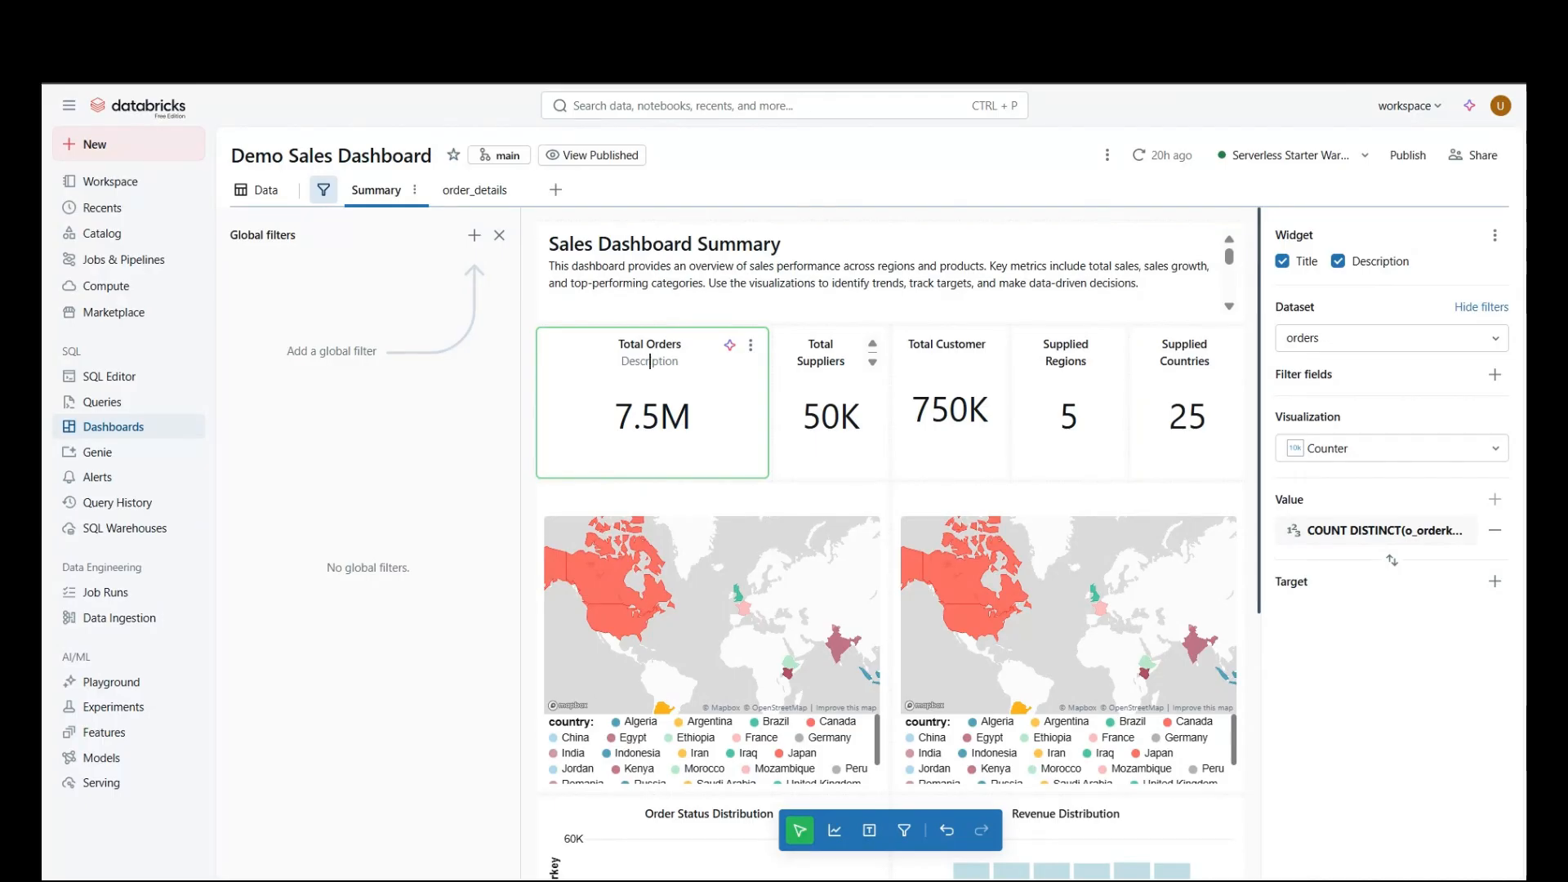
{"action": "type", "text": "Total Descrip"}
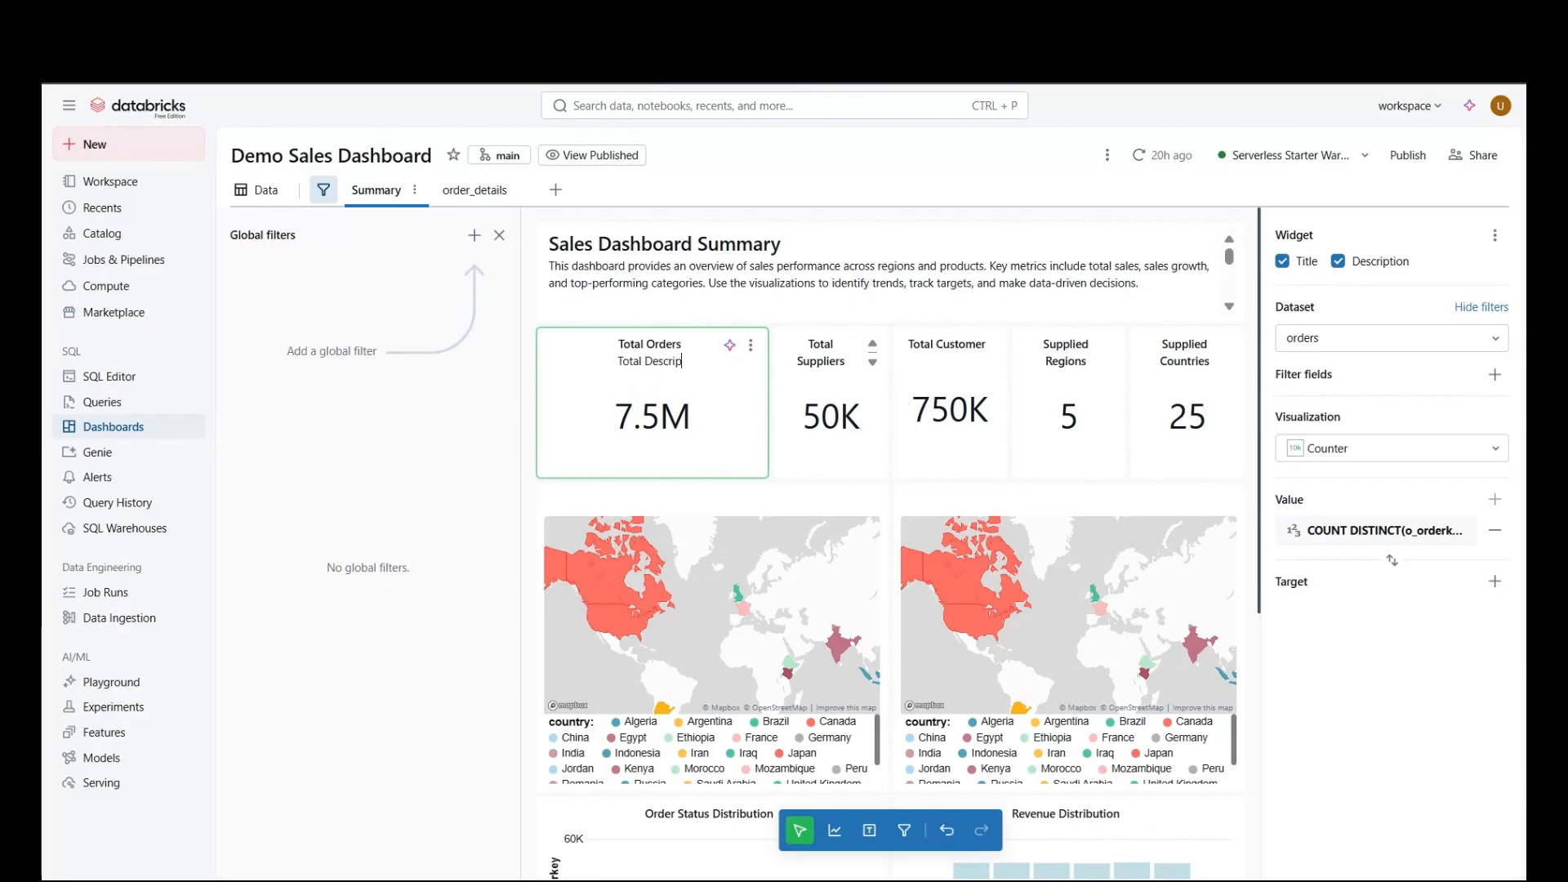
{"action": "type", "text": "tion"}
{"action": "key", "text": "Return"}
{"action": "key", "text": "BackSpace"}
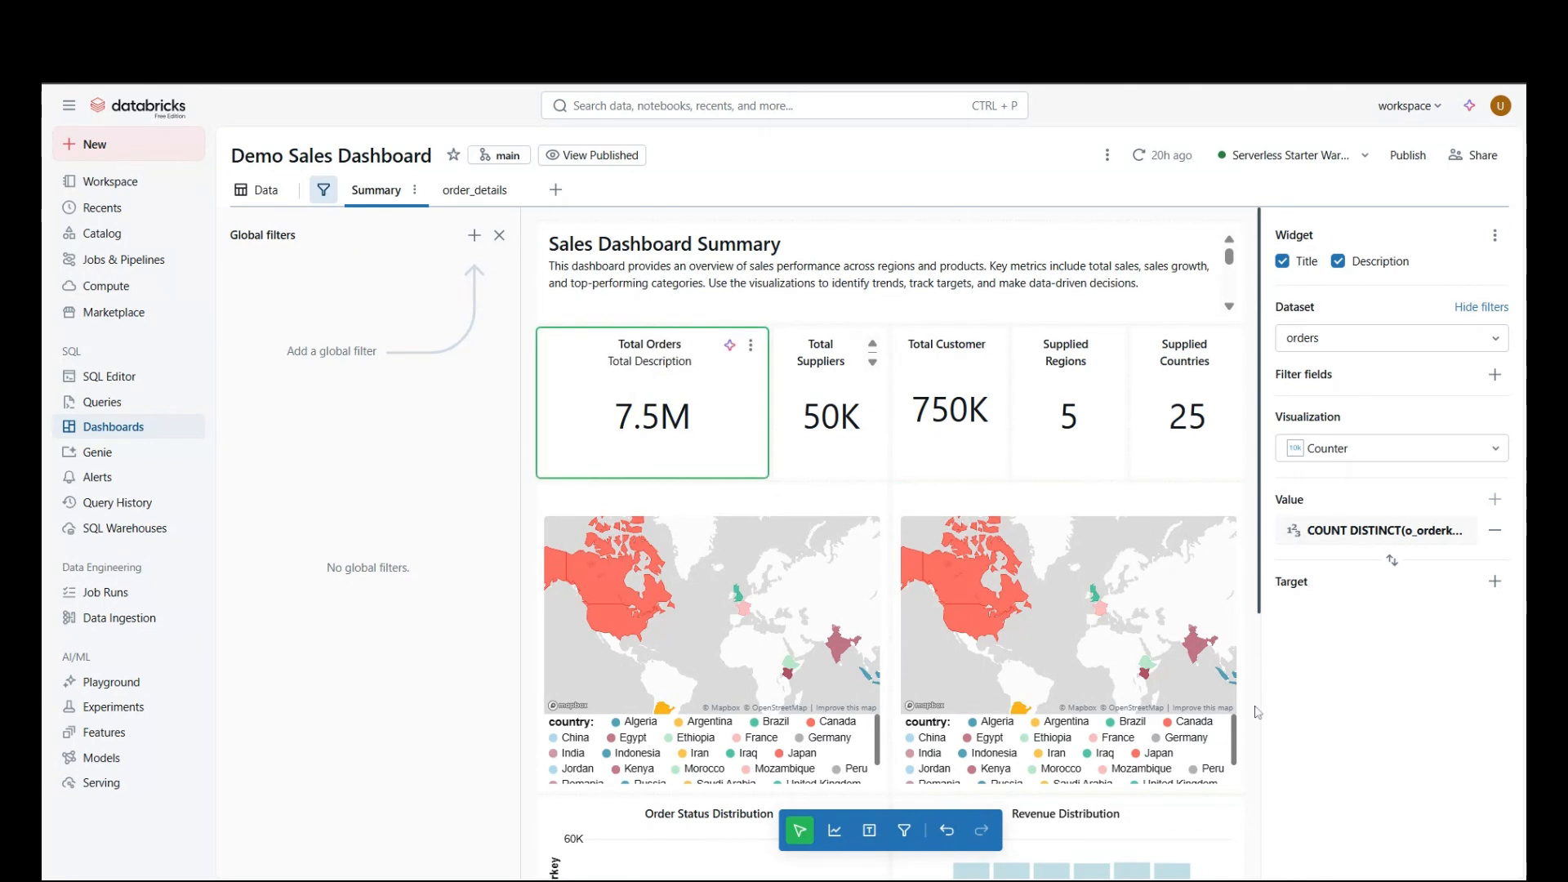
Step: Check the first choropleth map's configuration and examine the SQL query of the Country Revenue from Customer Orders dataset
{"action": "left_click", "coordinate": [717, 599]}
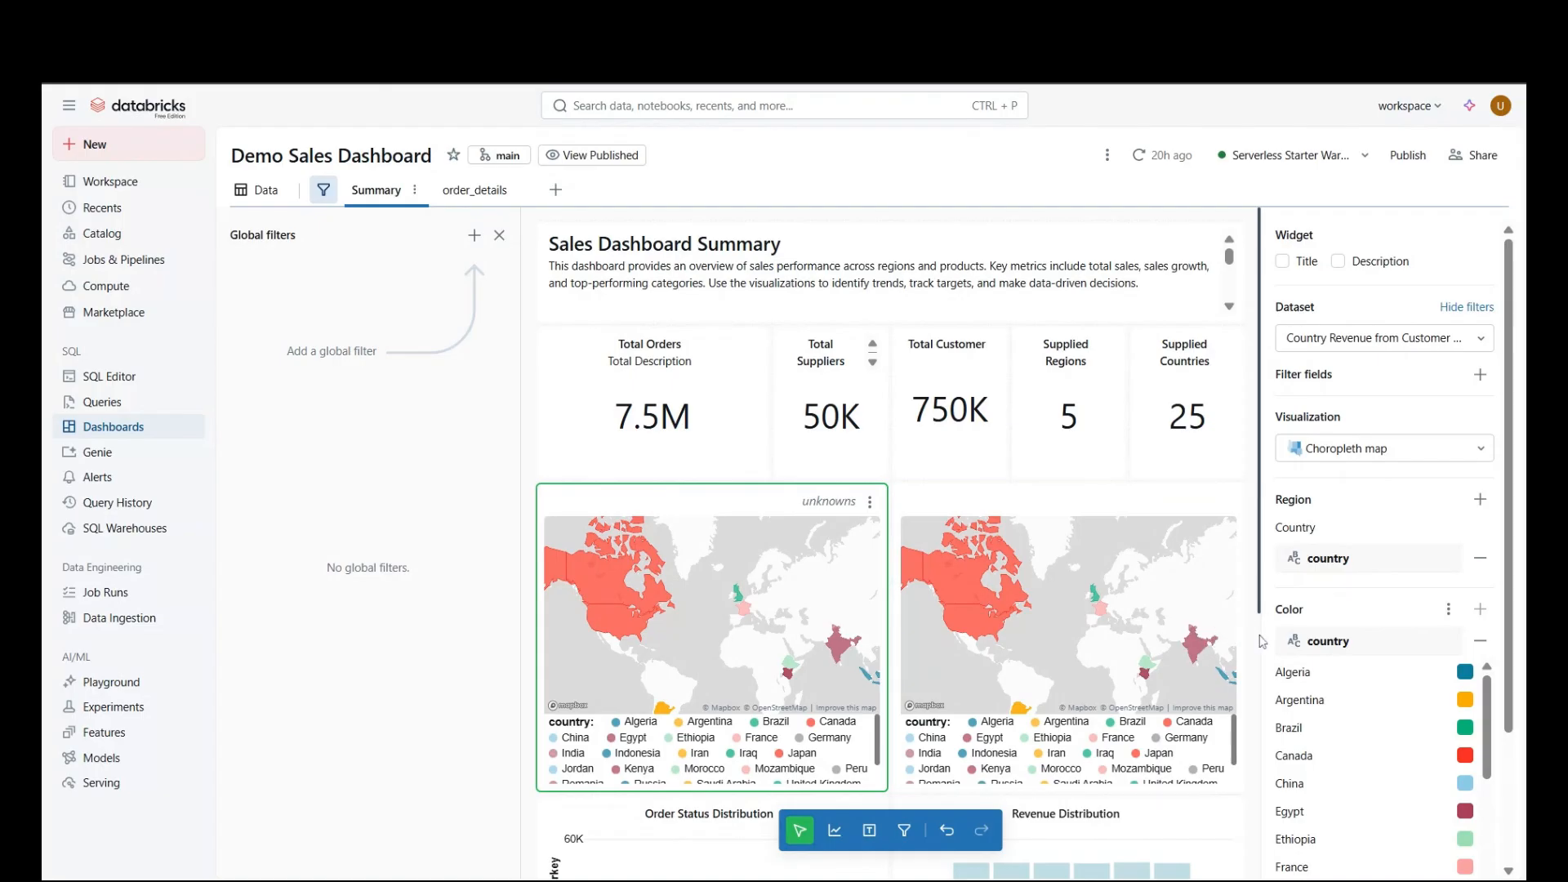
{"action": "left_click", "coordinate": [477, 196]}
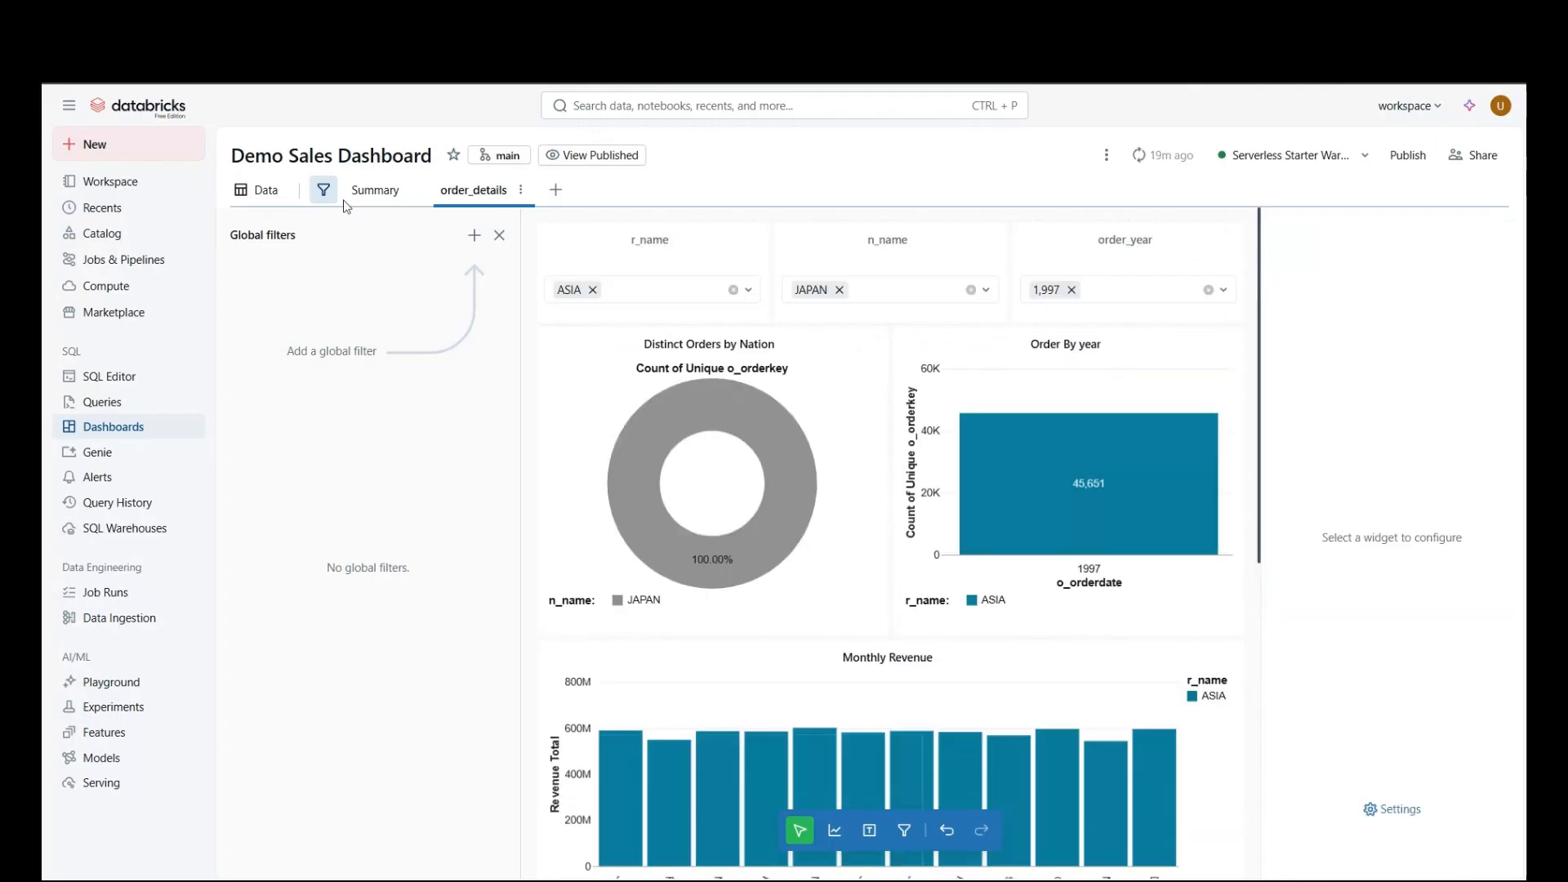
{"action": "left_click", "coordinate": [263, 200]}
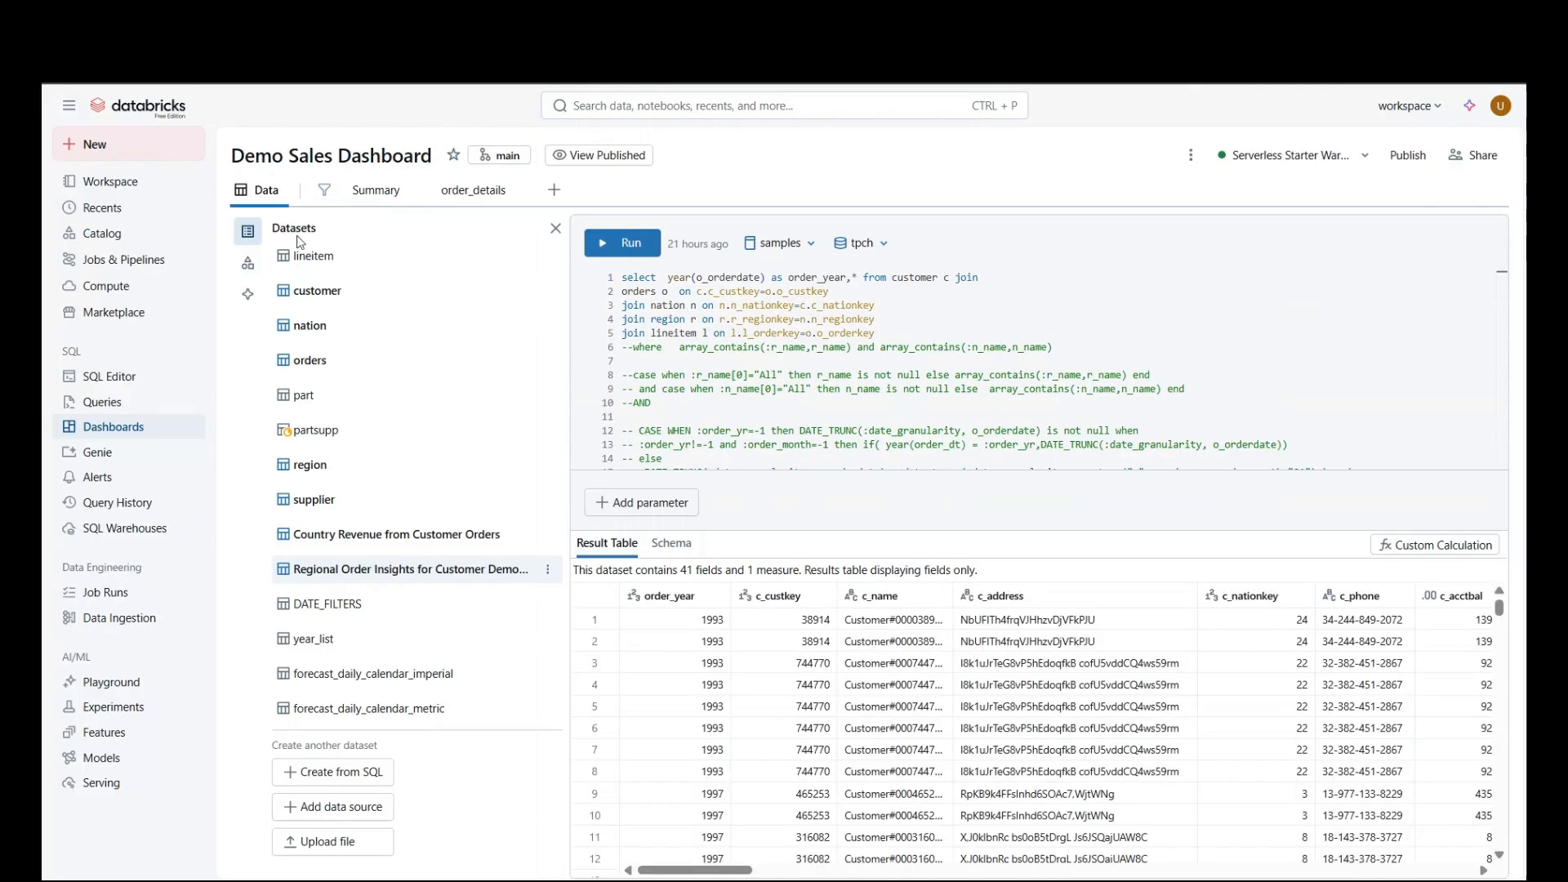
{"action": "left_click", "coordinate": [425, 539]}
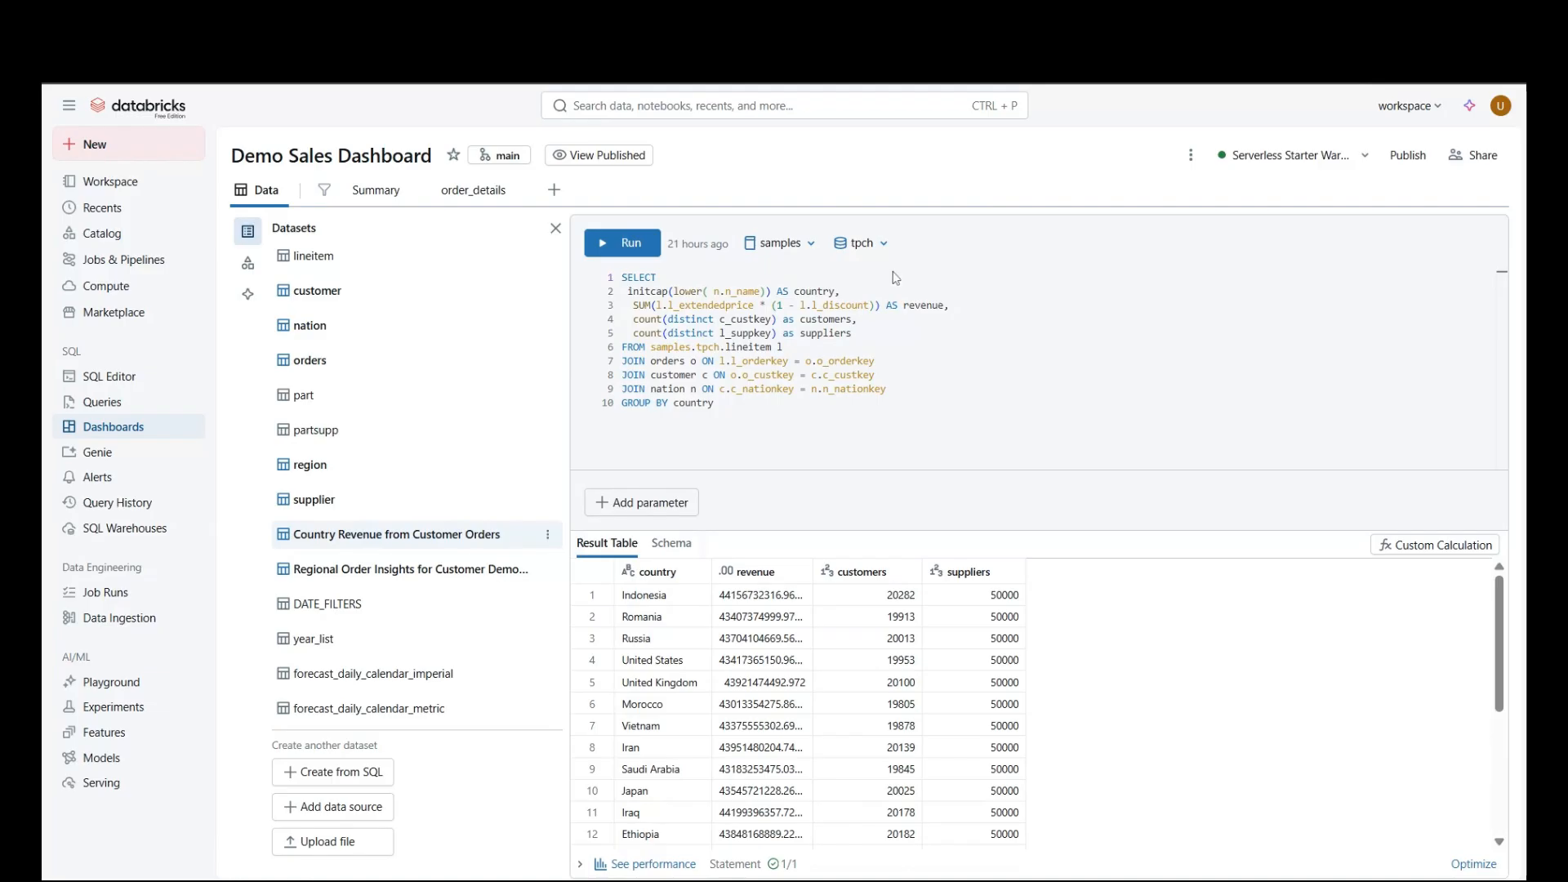
Step: Add the column "country as country_orig" after the country column in the Country Revenue from Customer Orders query and run it
{"action": "type", "text": "cop"}
{"action": "type", "text": "un"}
{"action": "type", "text": "t"}
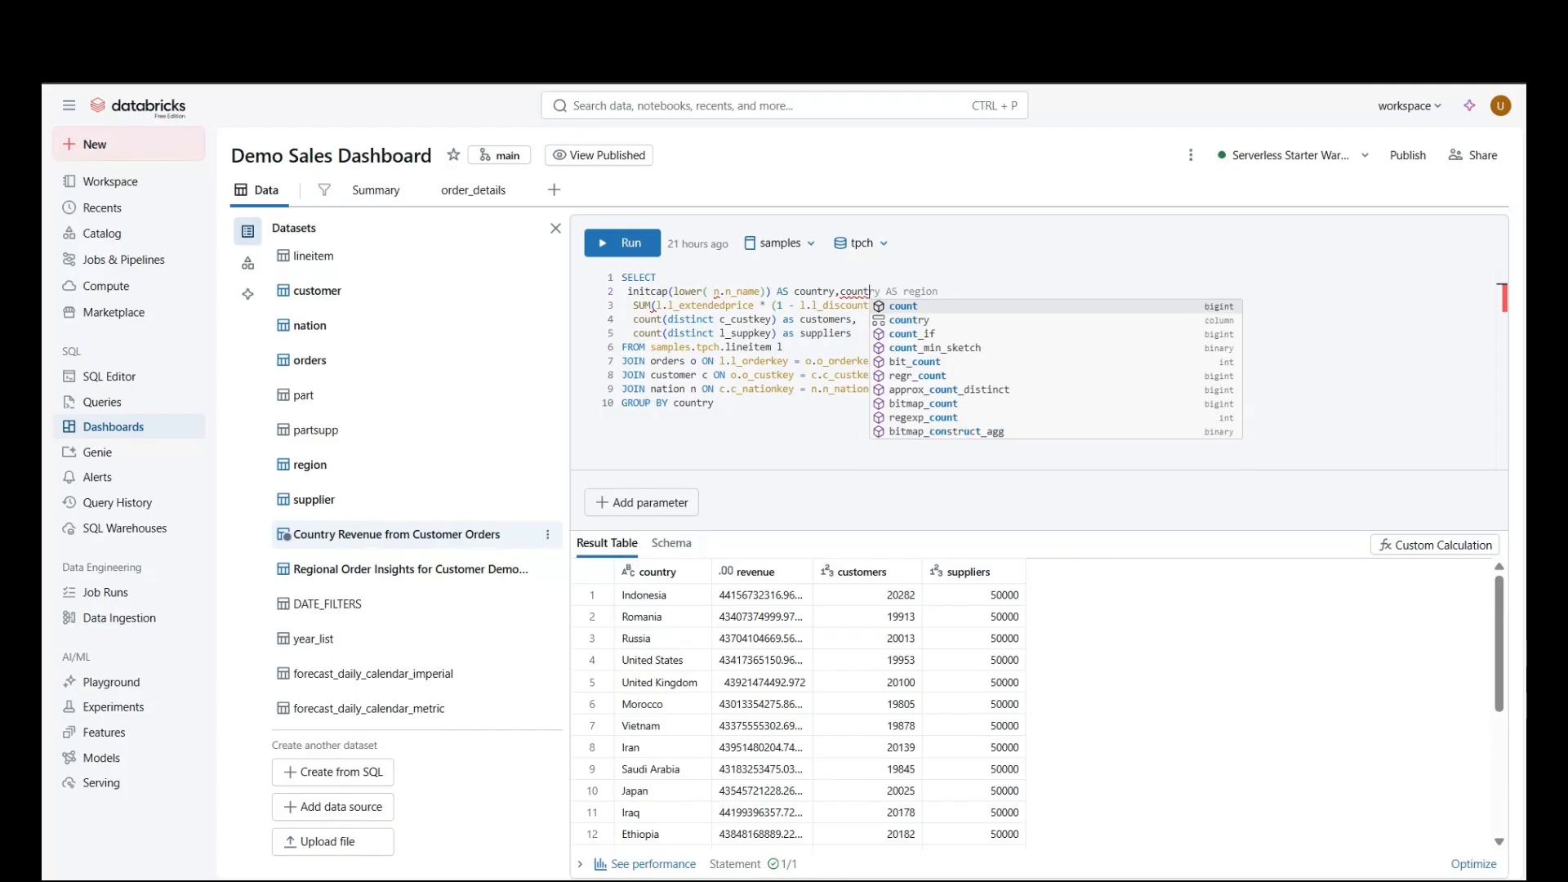
{"action": "type", "text": "ry"}
{"action": "key", "text": "Escape"}
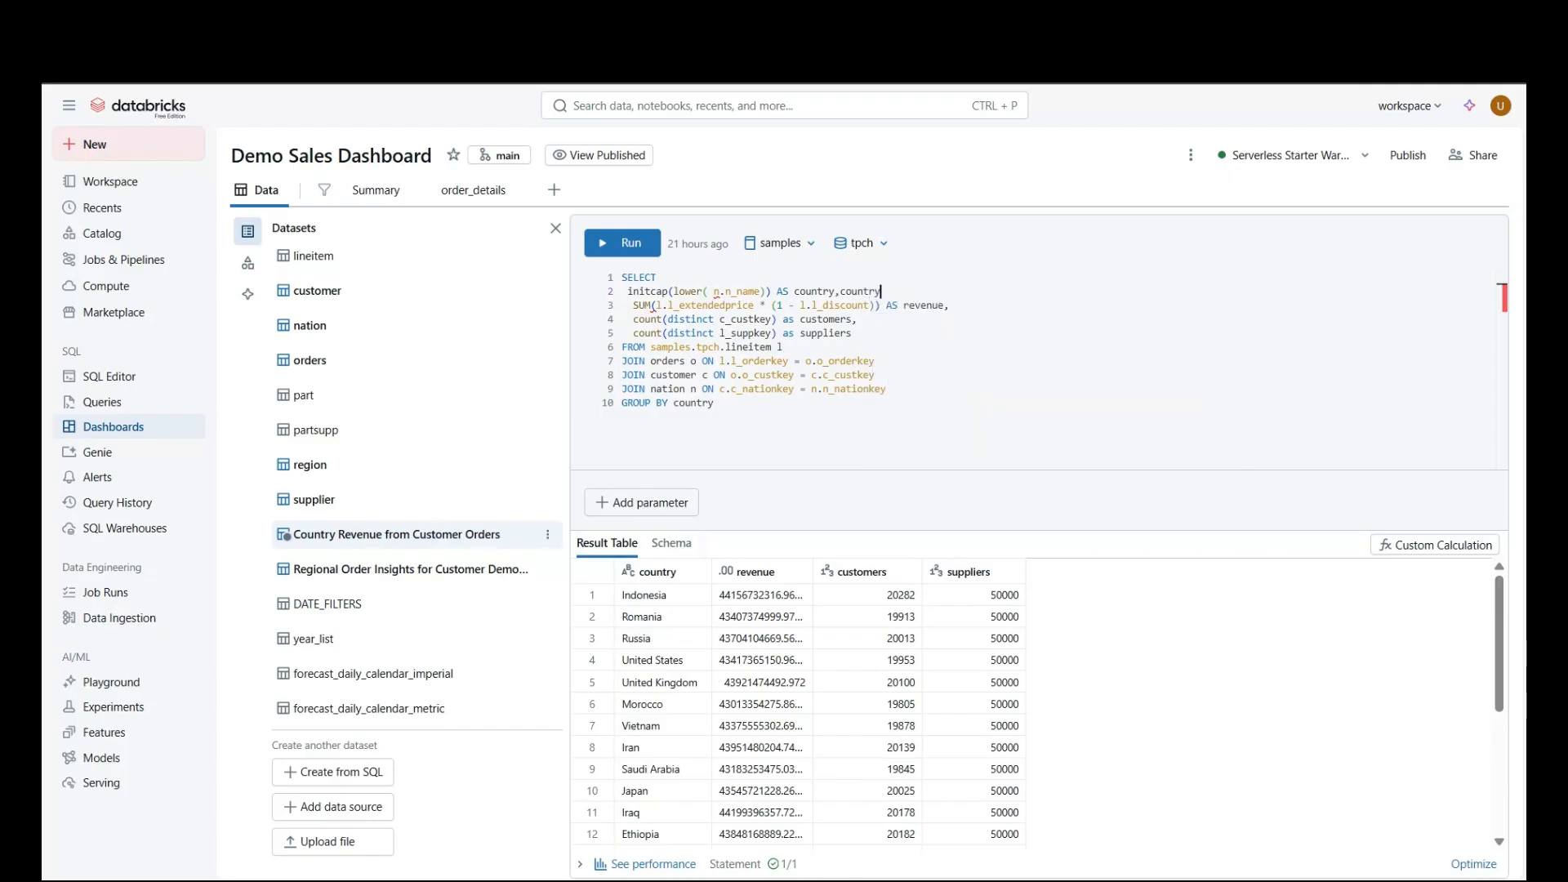
{"action": "key", "text": "ctrl+Return"}
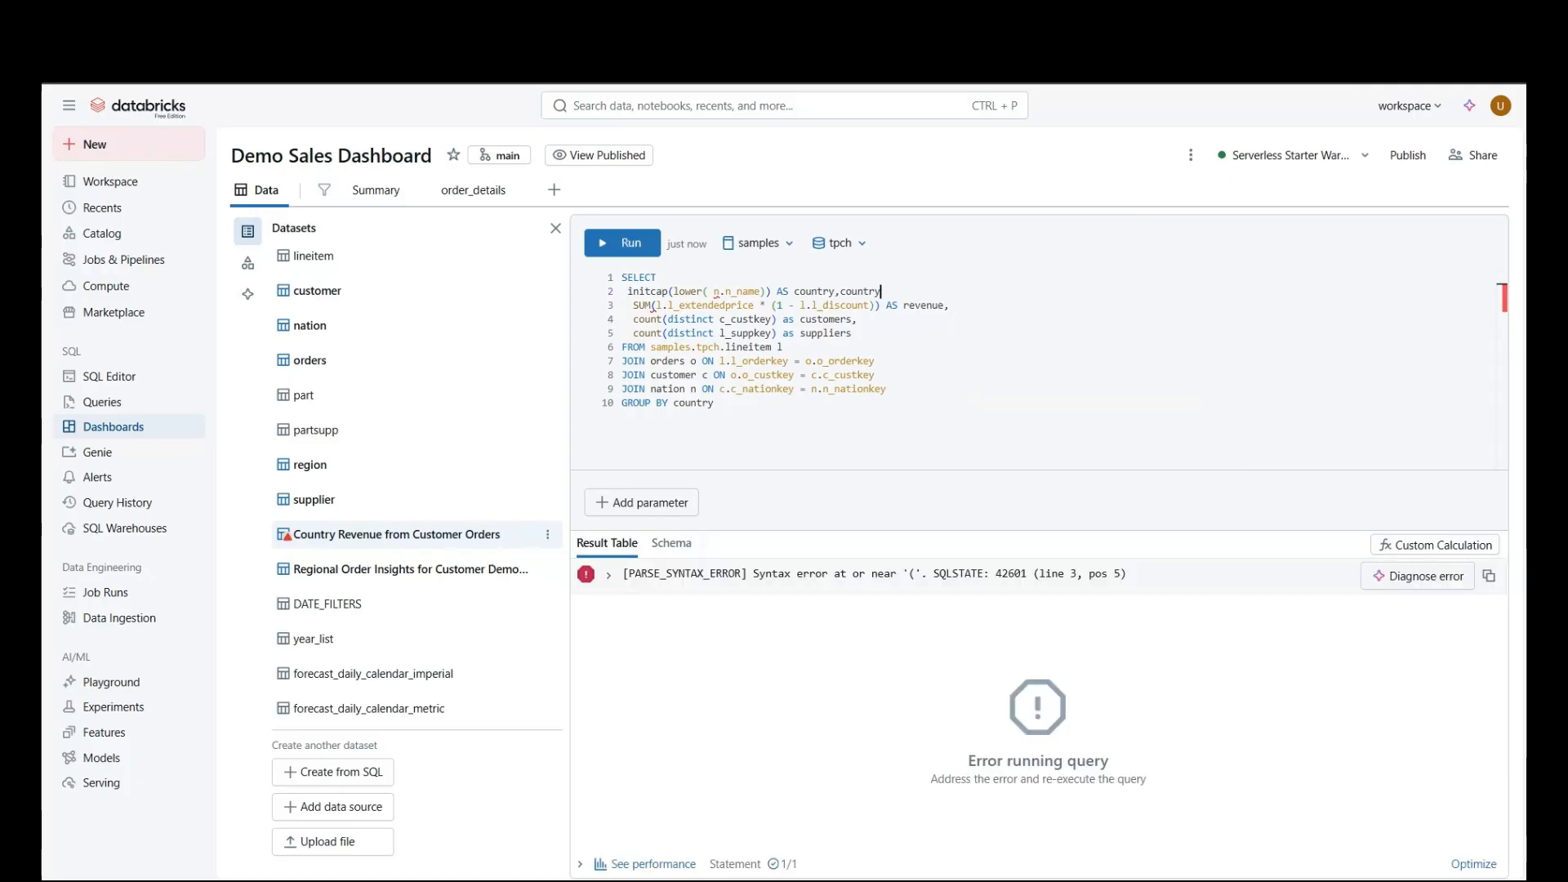
{"action": "type", "text": ","}
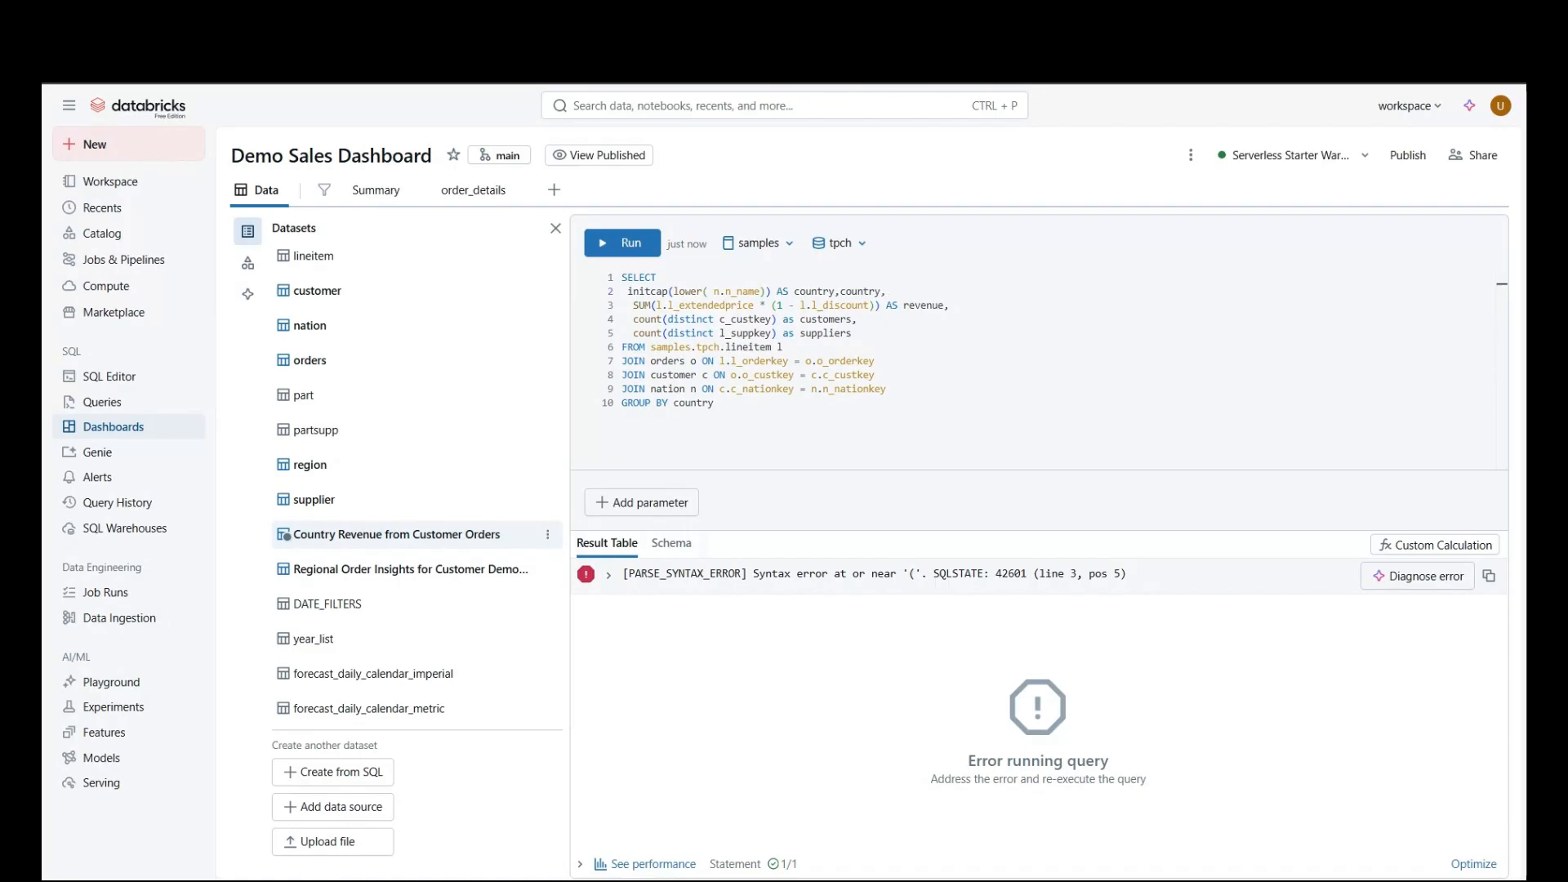
{"action": "type", "text": " as country_orig"}
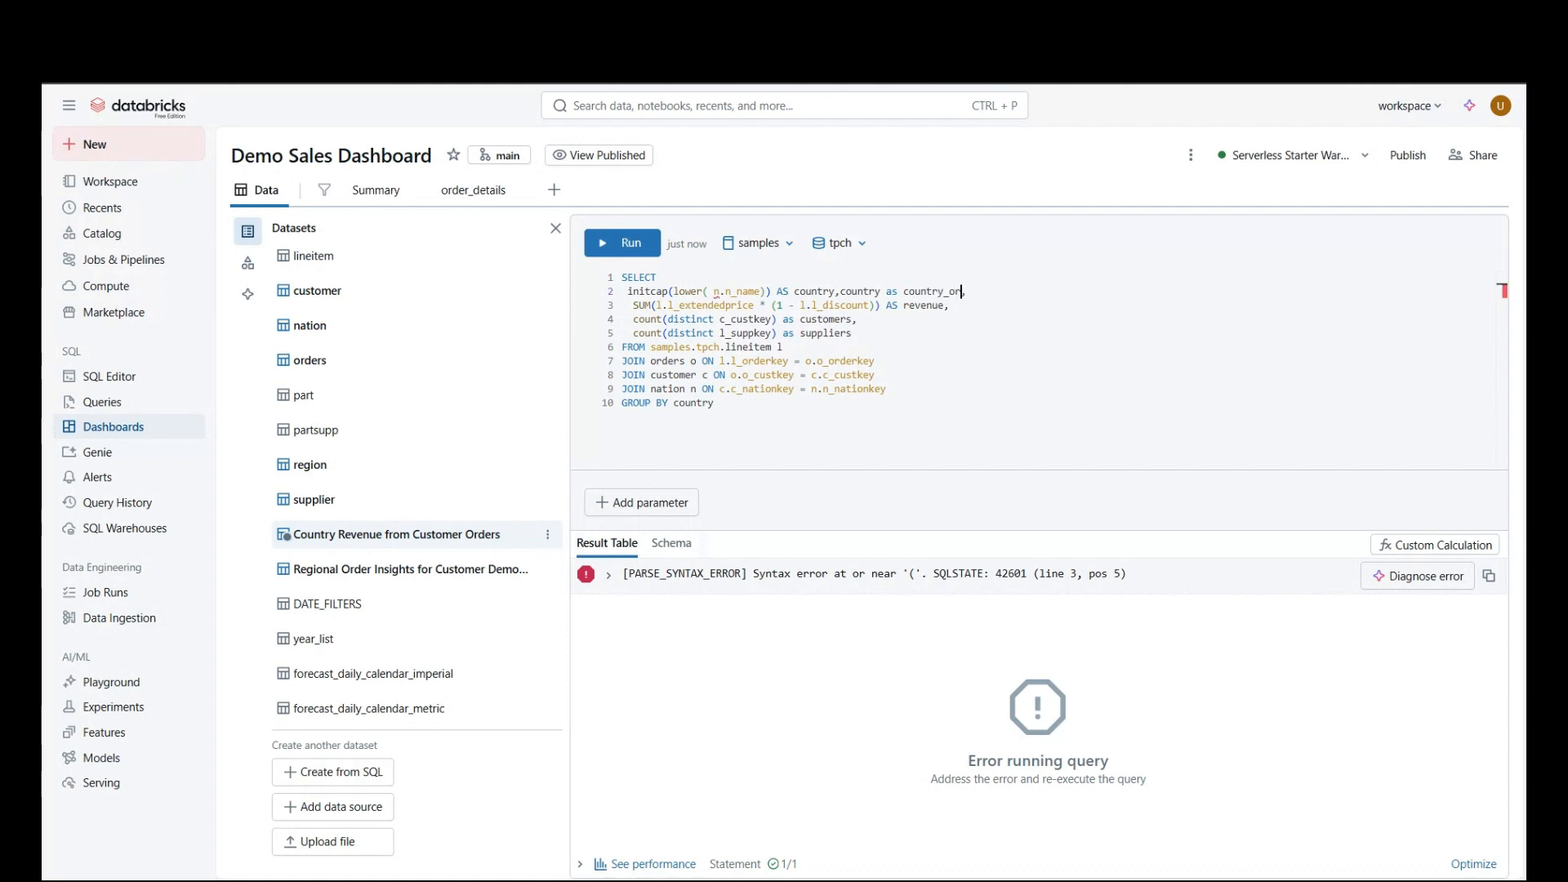
{"action": "left_click", "coordinate": [622, 242]}
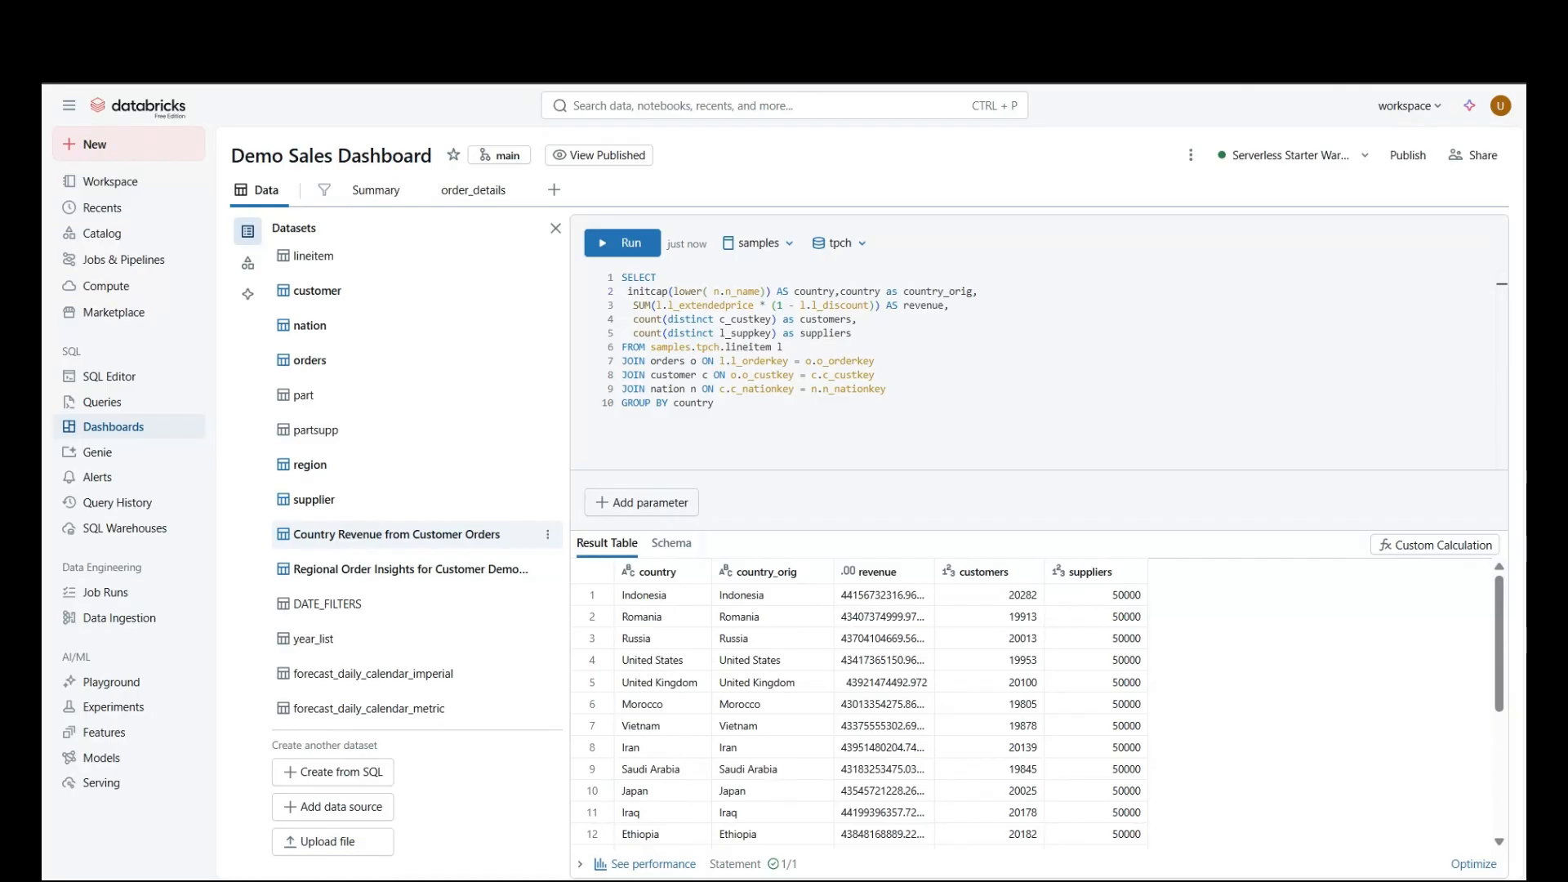
{"action": "double_click", "coordinate": [645, 292]}
Step: On the Summary page, cross-filter by JAPAN in the Order Status Distribution's ASIA bar and inspect the Revenue Distribution's 1997 bar
{"action": "left_click", "coordinate": [375, 191]}
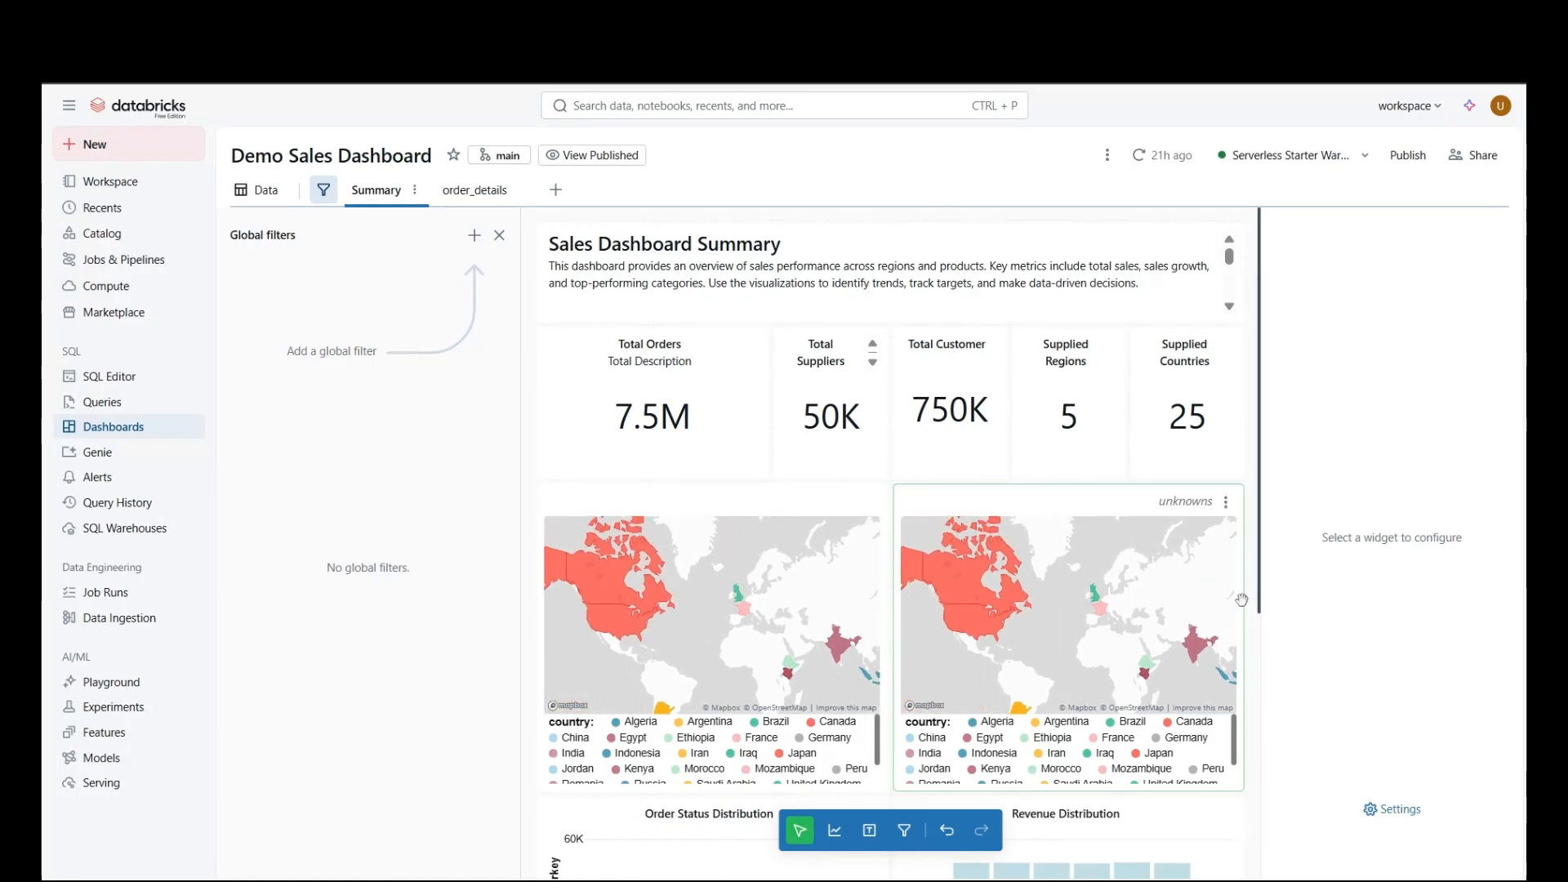
{"action": "scroll", "coordinate": [898, 572], "scroll_direction": "down", "scroll_amount": 5}
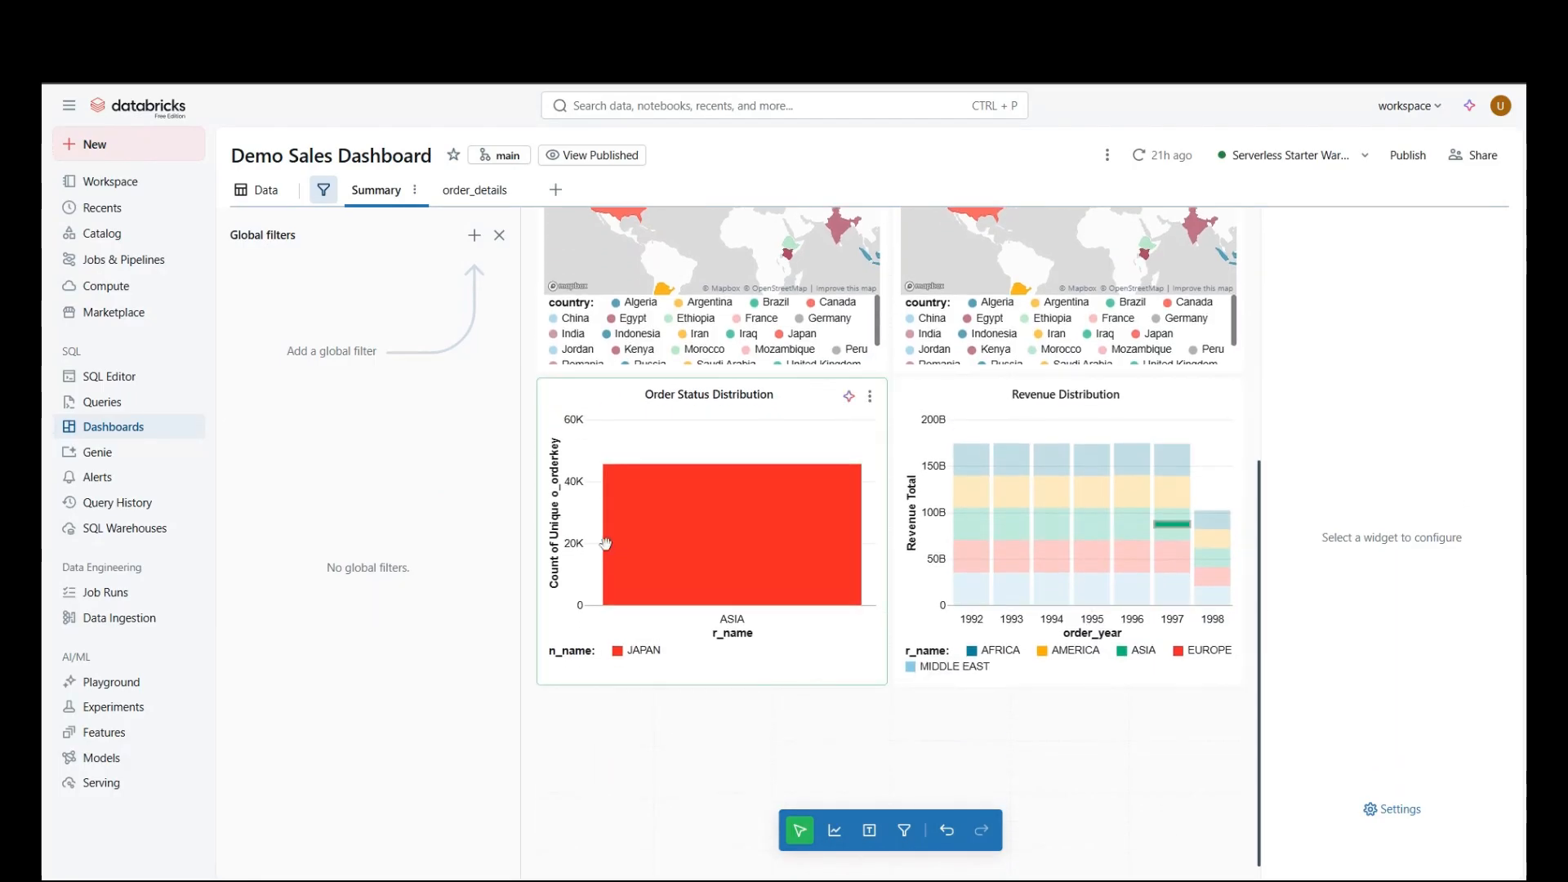
{"action": "left_click", "coordinate": [664, 523]}
{"action": "mouse_move", "coordinate": [1171, 523]}
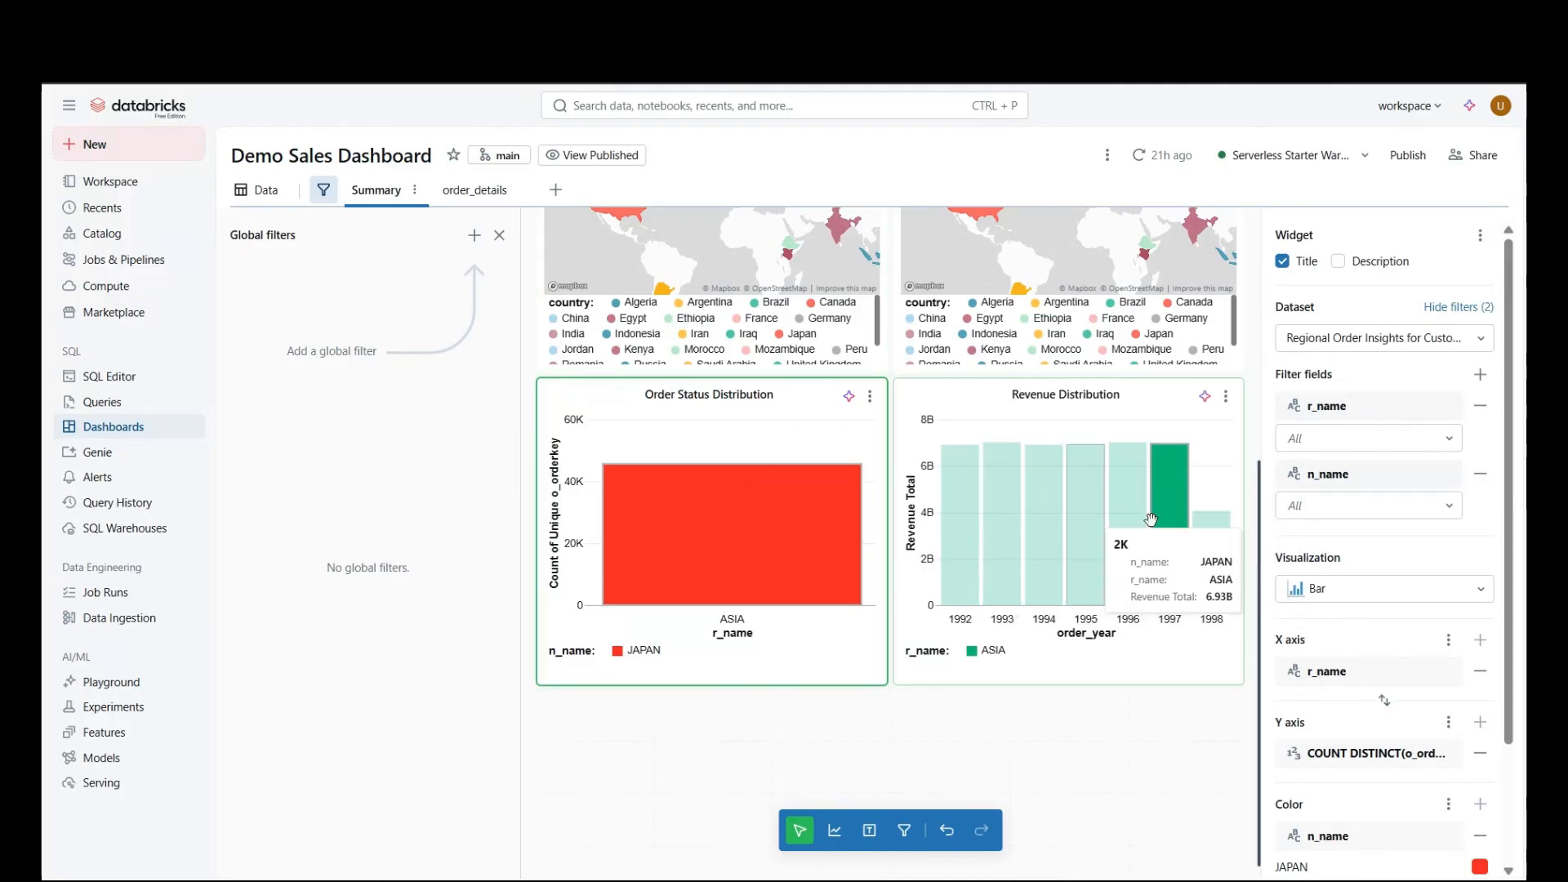
Step: Clear the JAPAN cross-filter and compare the tooltip settings of the Order Status Distribution and Revenue Distribution charts
{"action": "left_click", "coordinate": [1175, 523]}
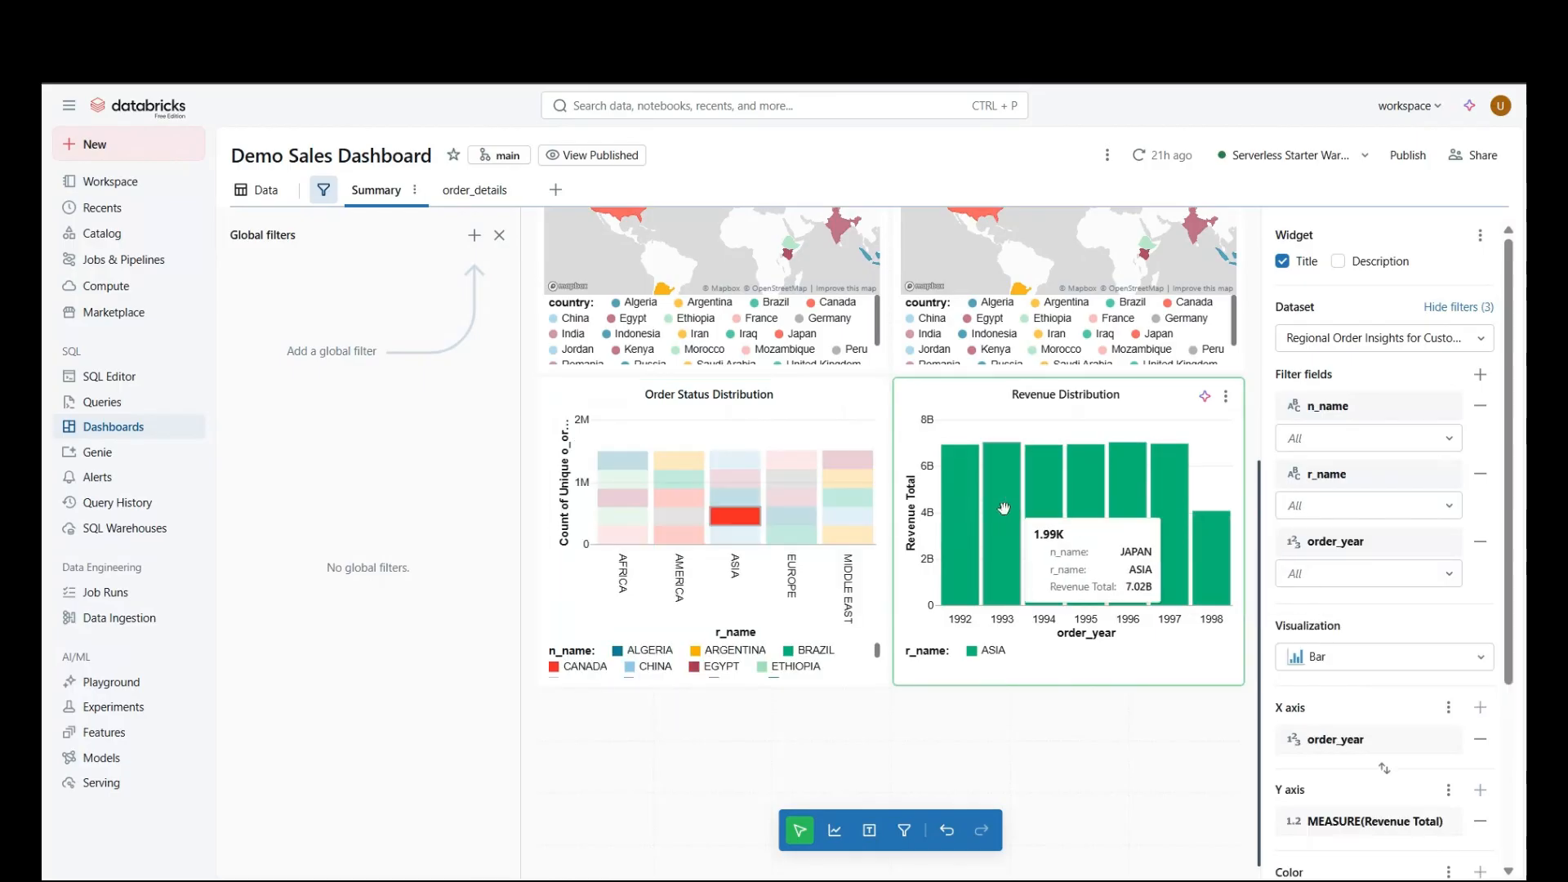
{"action": "left_click", "coordinate": [816, 418]}
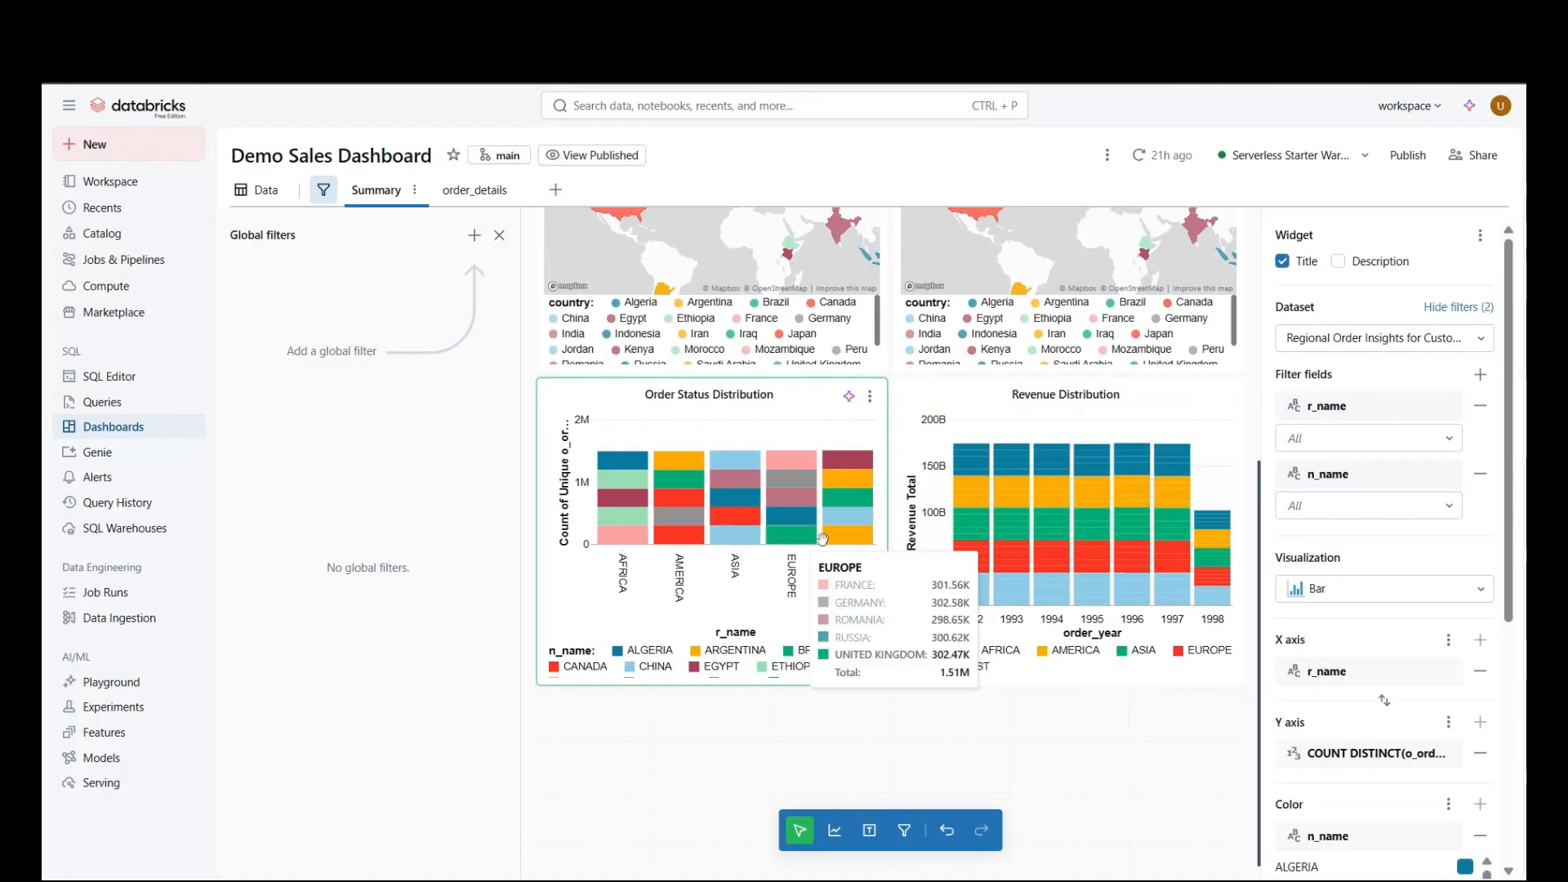
{"action": "mouse_move", "coordinate": [828, 504]}
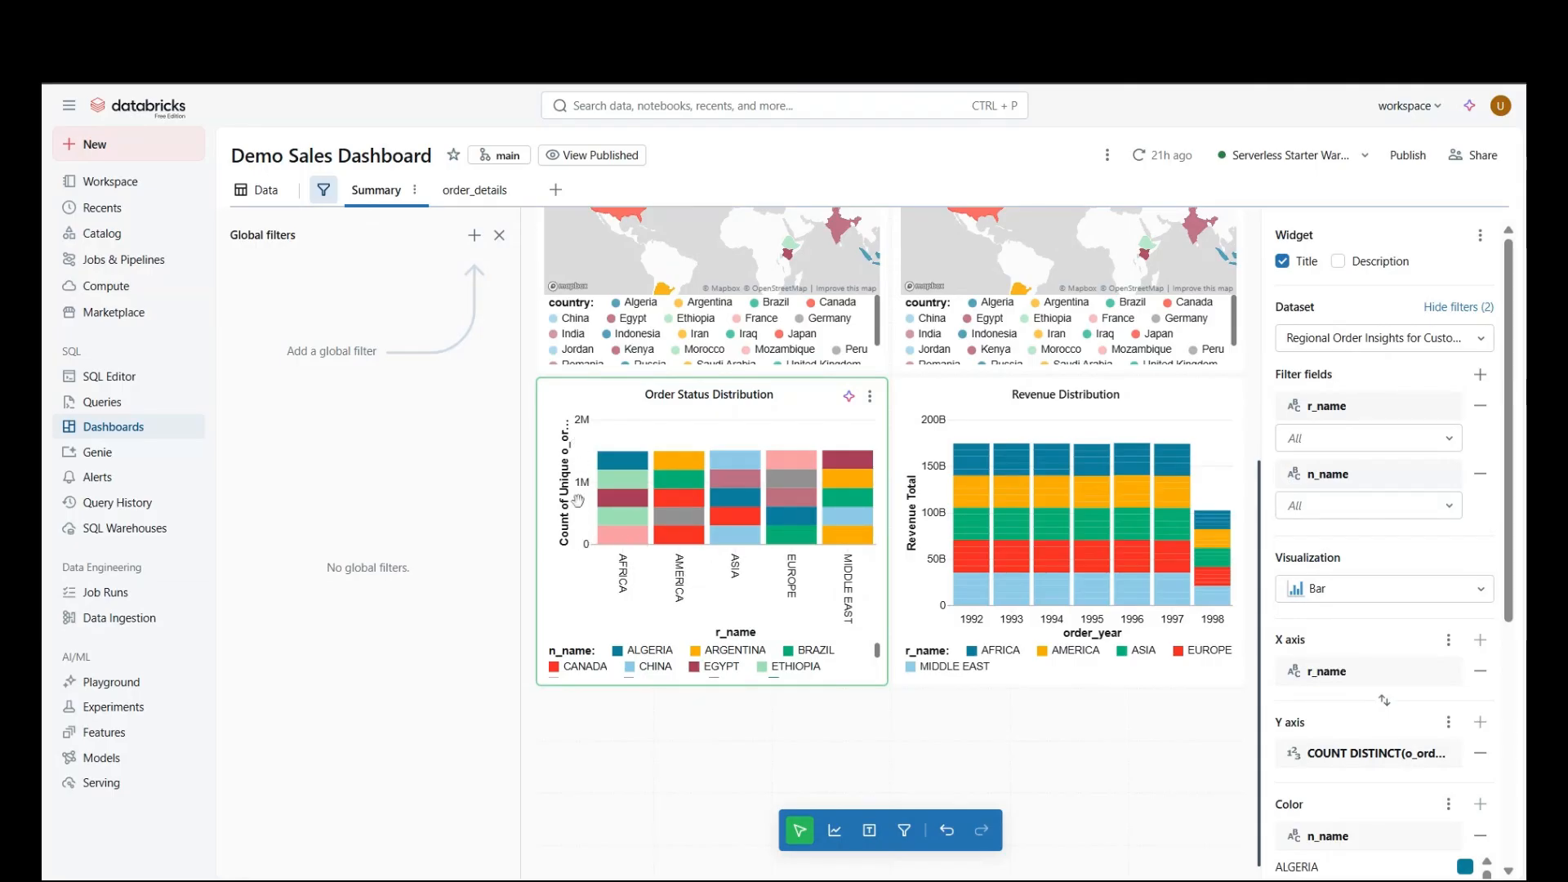
{"action": "mouse_move", "coordinate": [635, 533]}
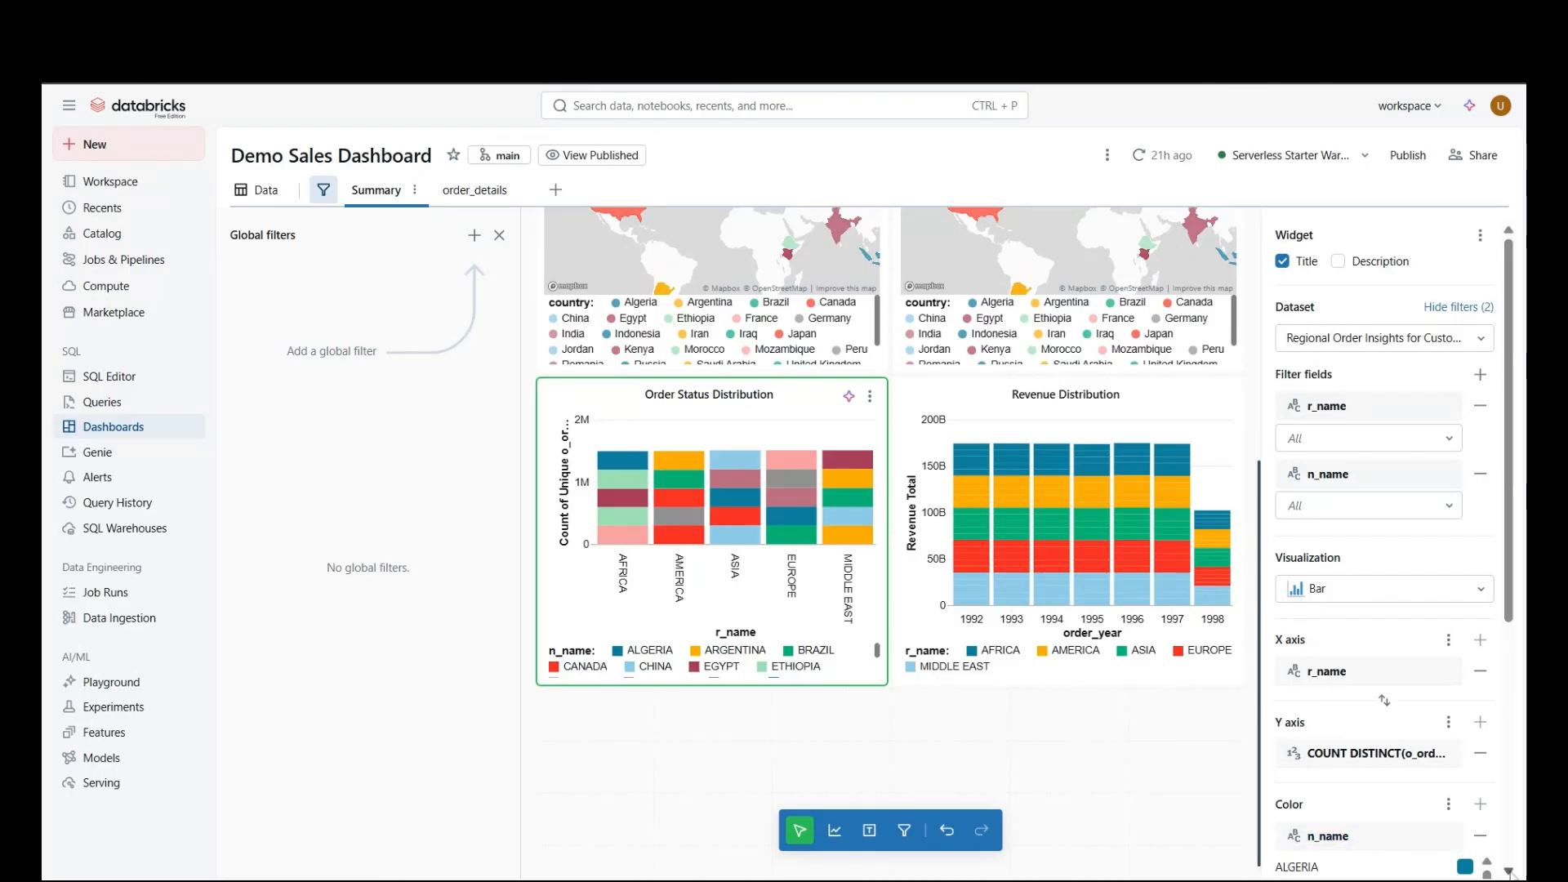
{"action": "scroll", "coordinate": [1512, 875], "scroll_direction": "down", "scroll_amount": 5}
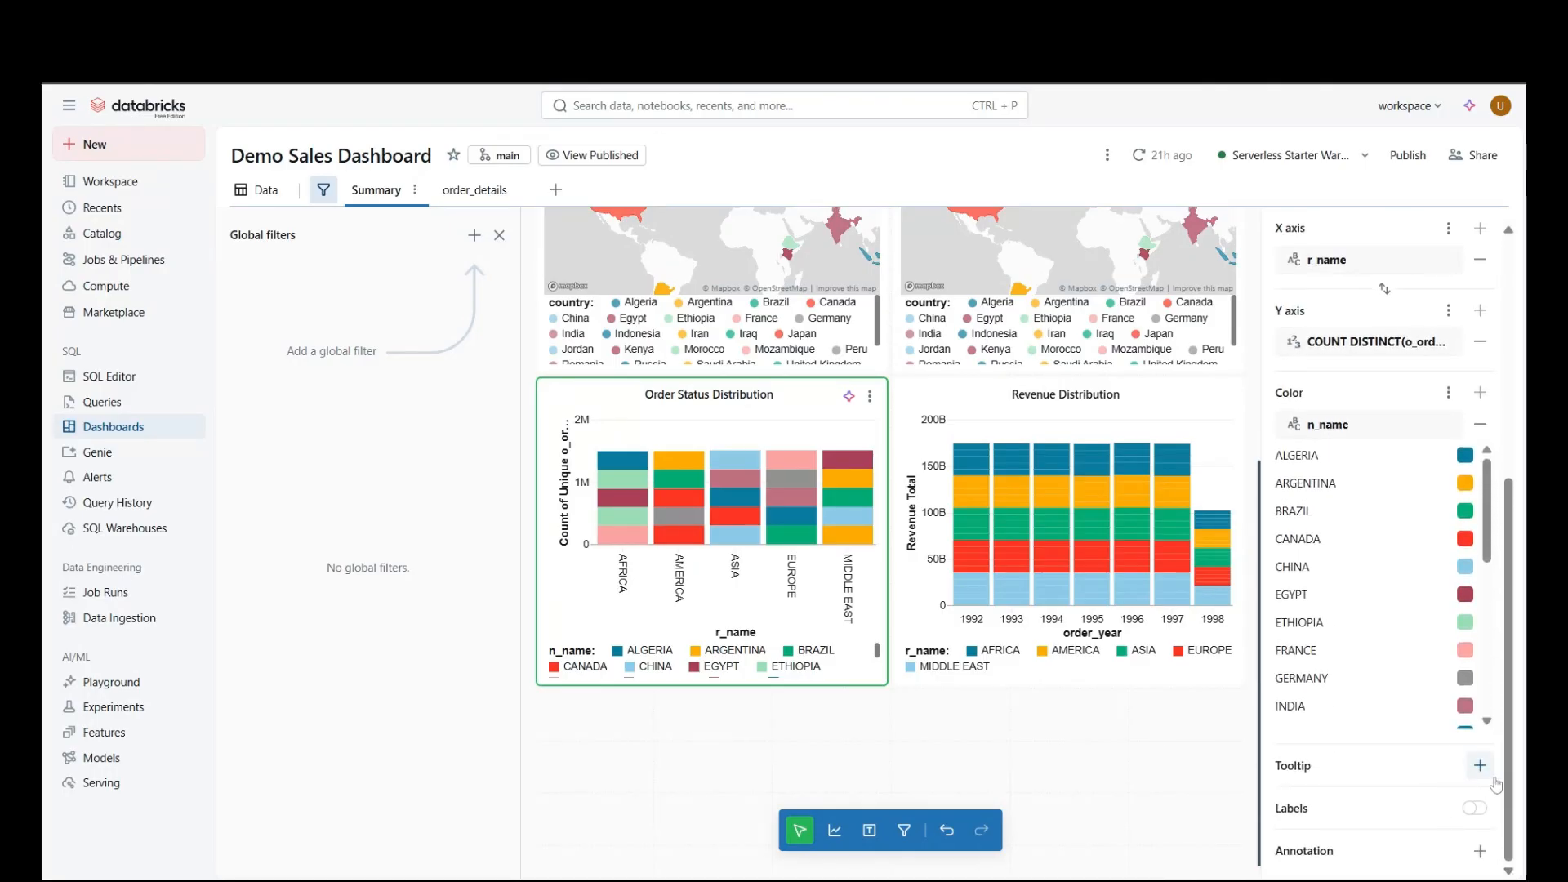
{"action": "left_click", "coordinate": [1160, 420]}
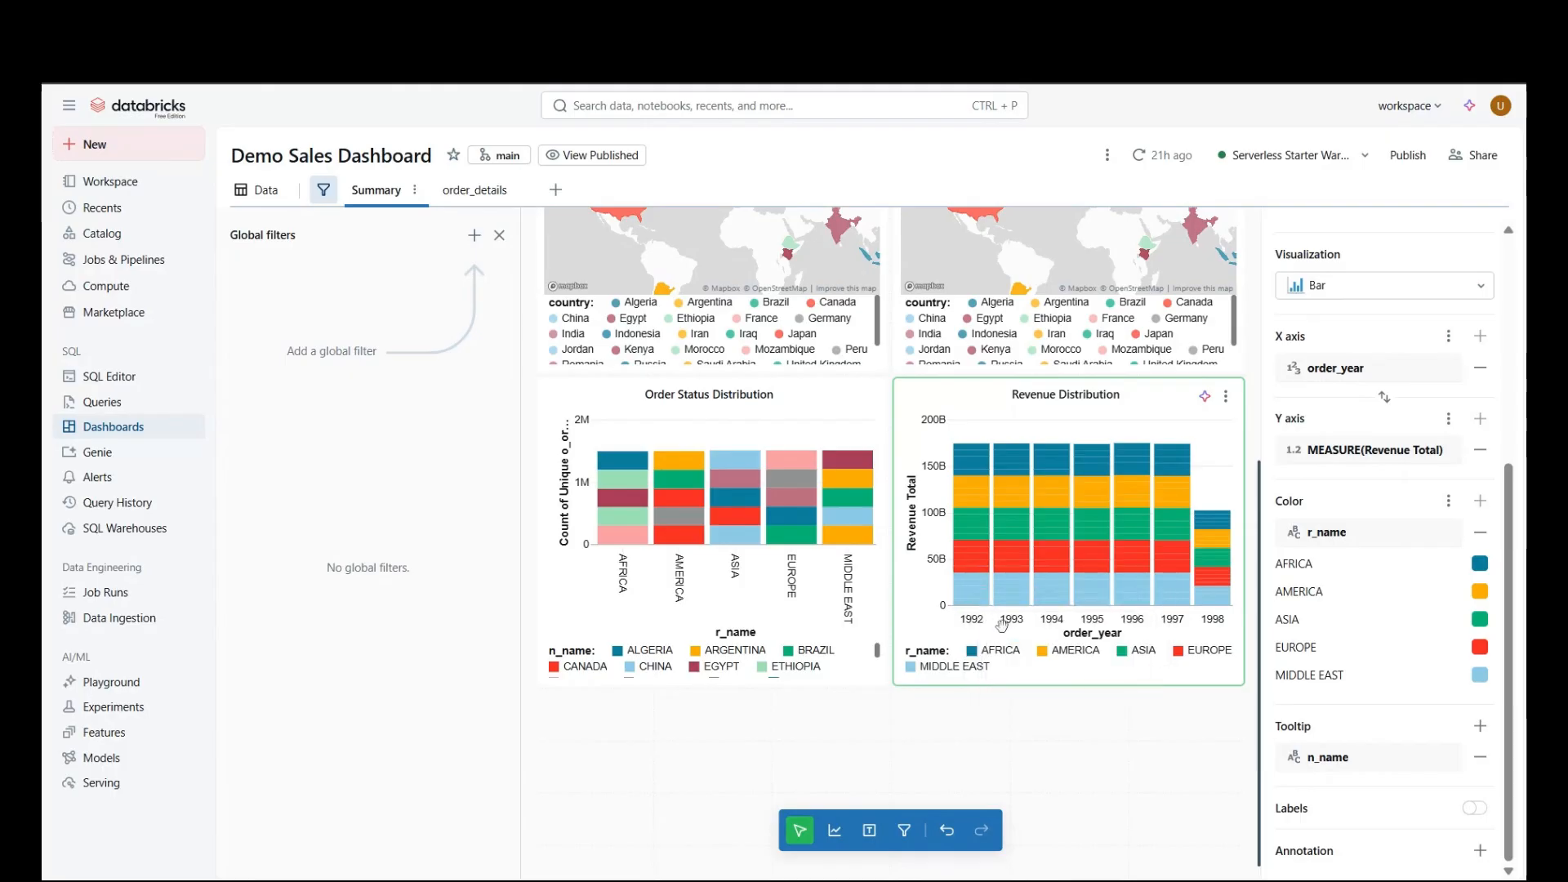
Step: Turn on labels for the Revenue Distribution chart
{"action": "mouse_move", "coordinate": [989, 600]}
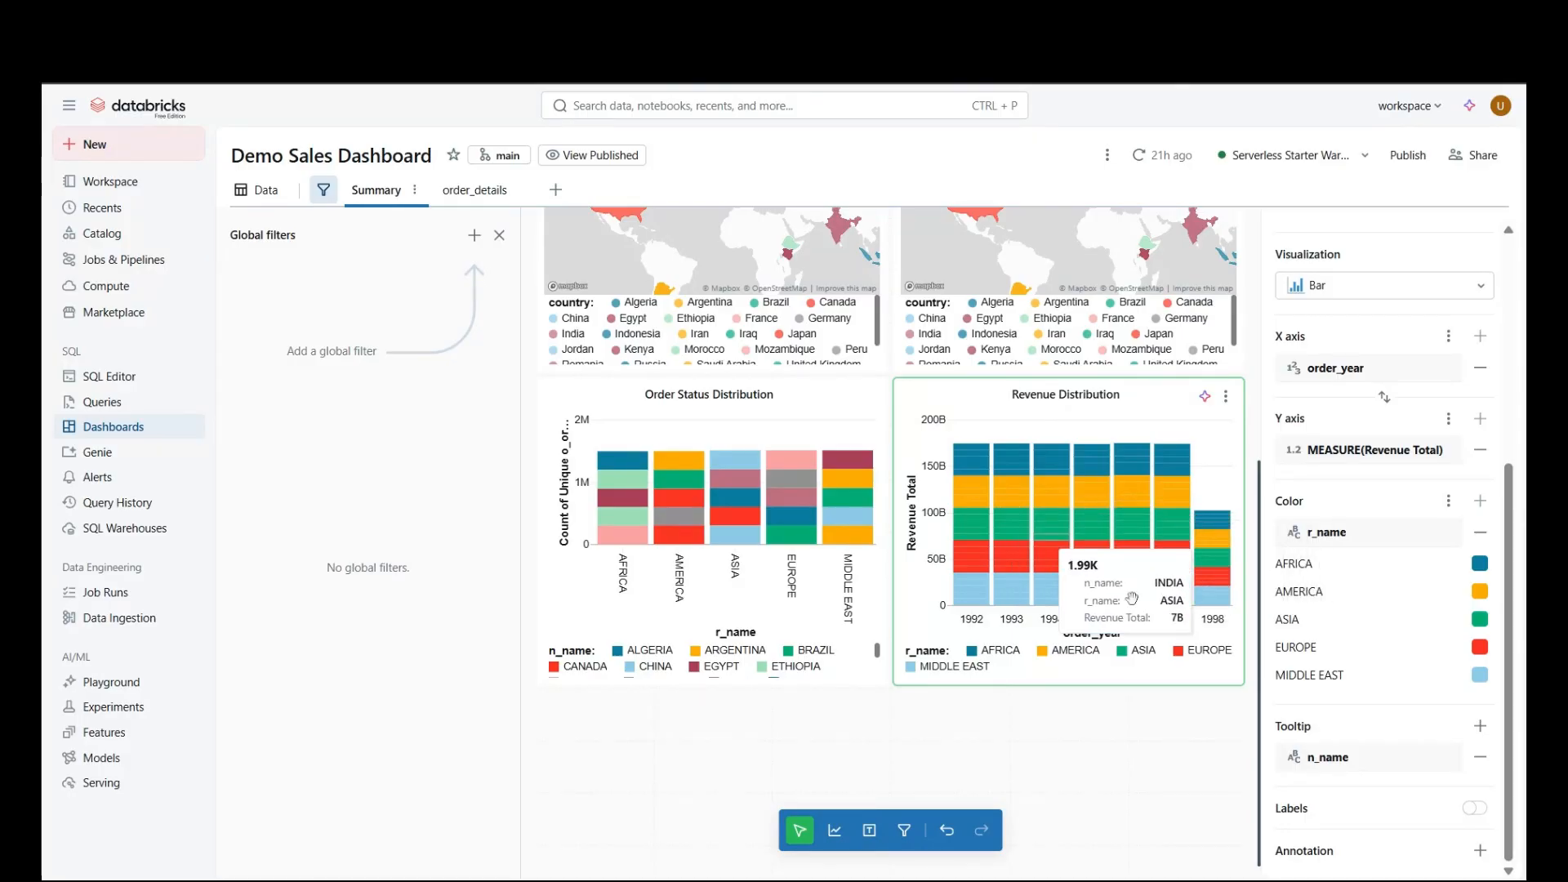
{"action": "left_click", "coordinate": [1474, 810]}
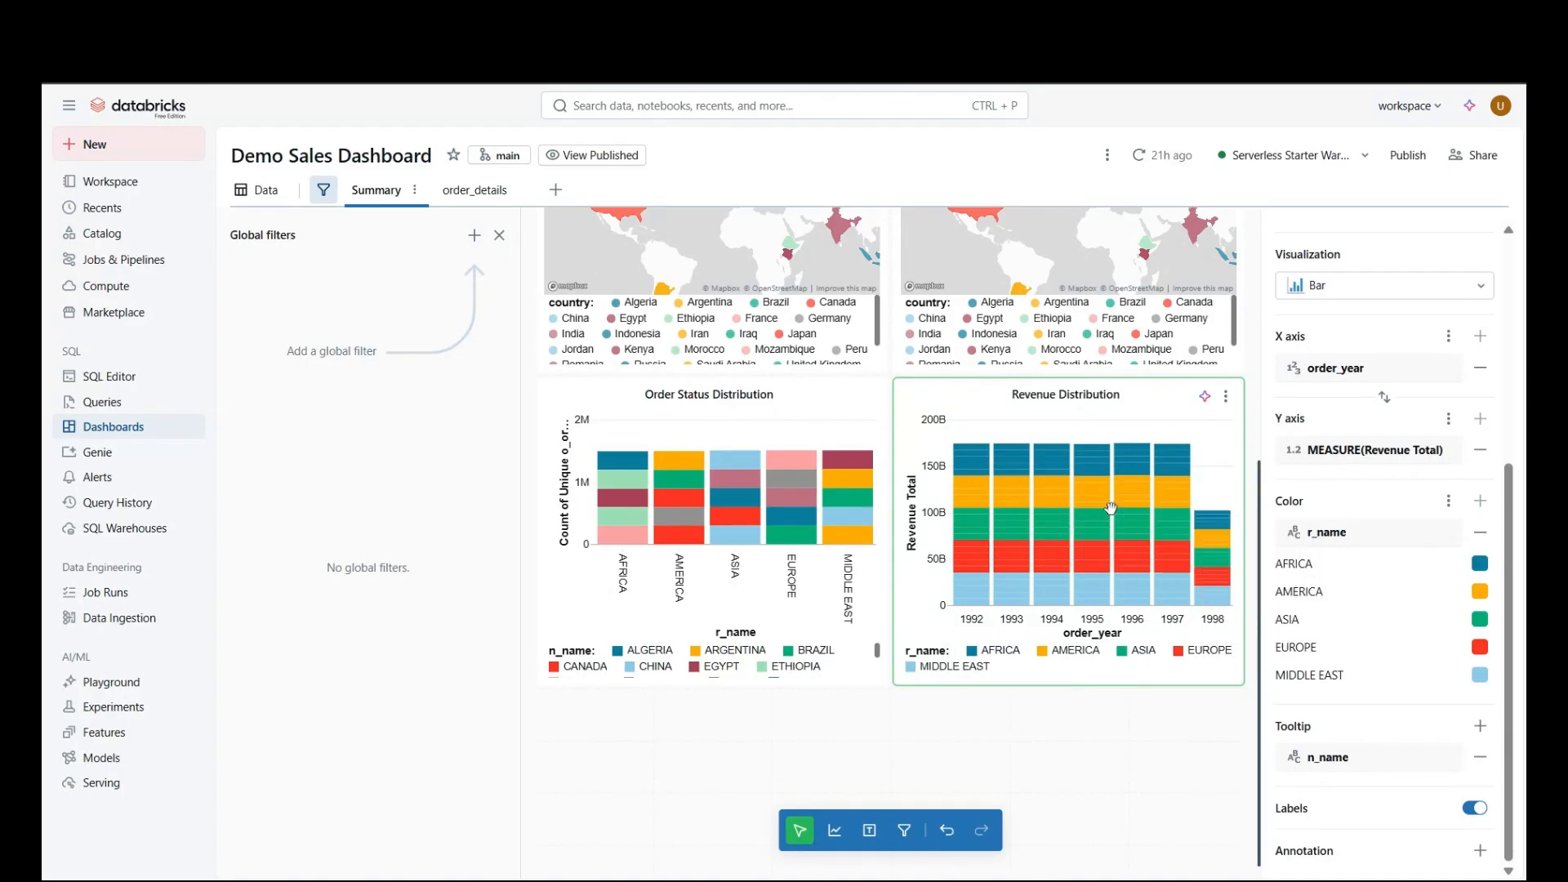
Step: Turn on labels for the Order Status Distribution chart, then turn them off again
{"action": "left_click", "coordinate": [788, 490]}
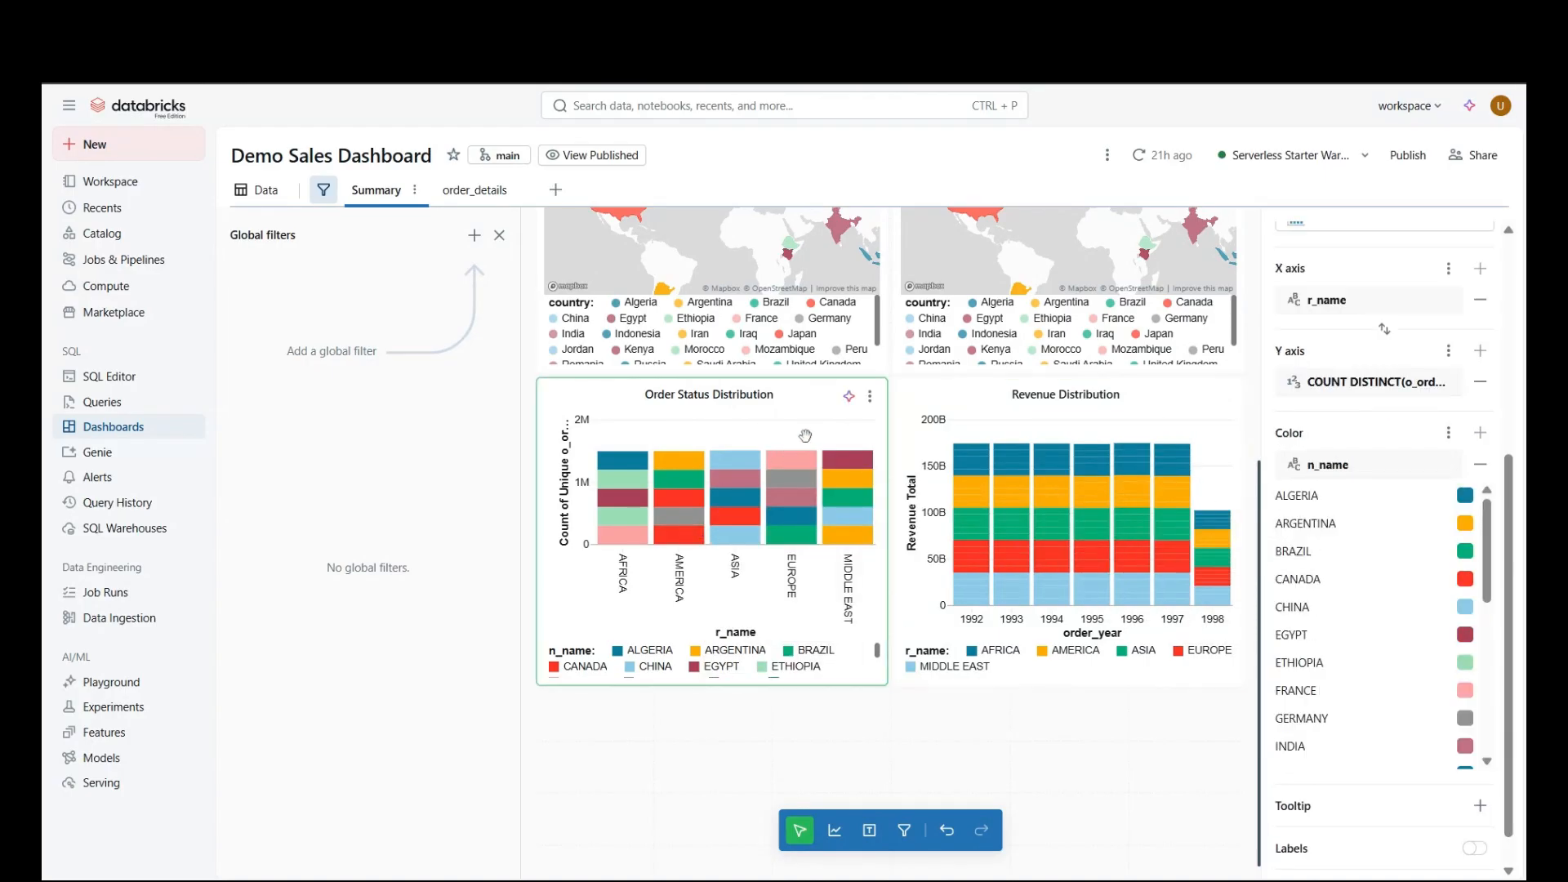
{"action": "left_click", "coordinate": [1476, 849]}
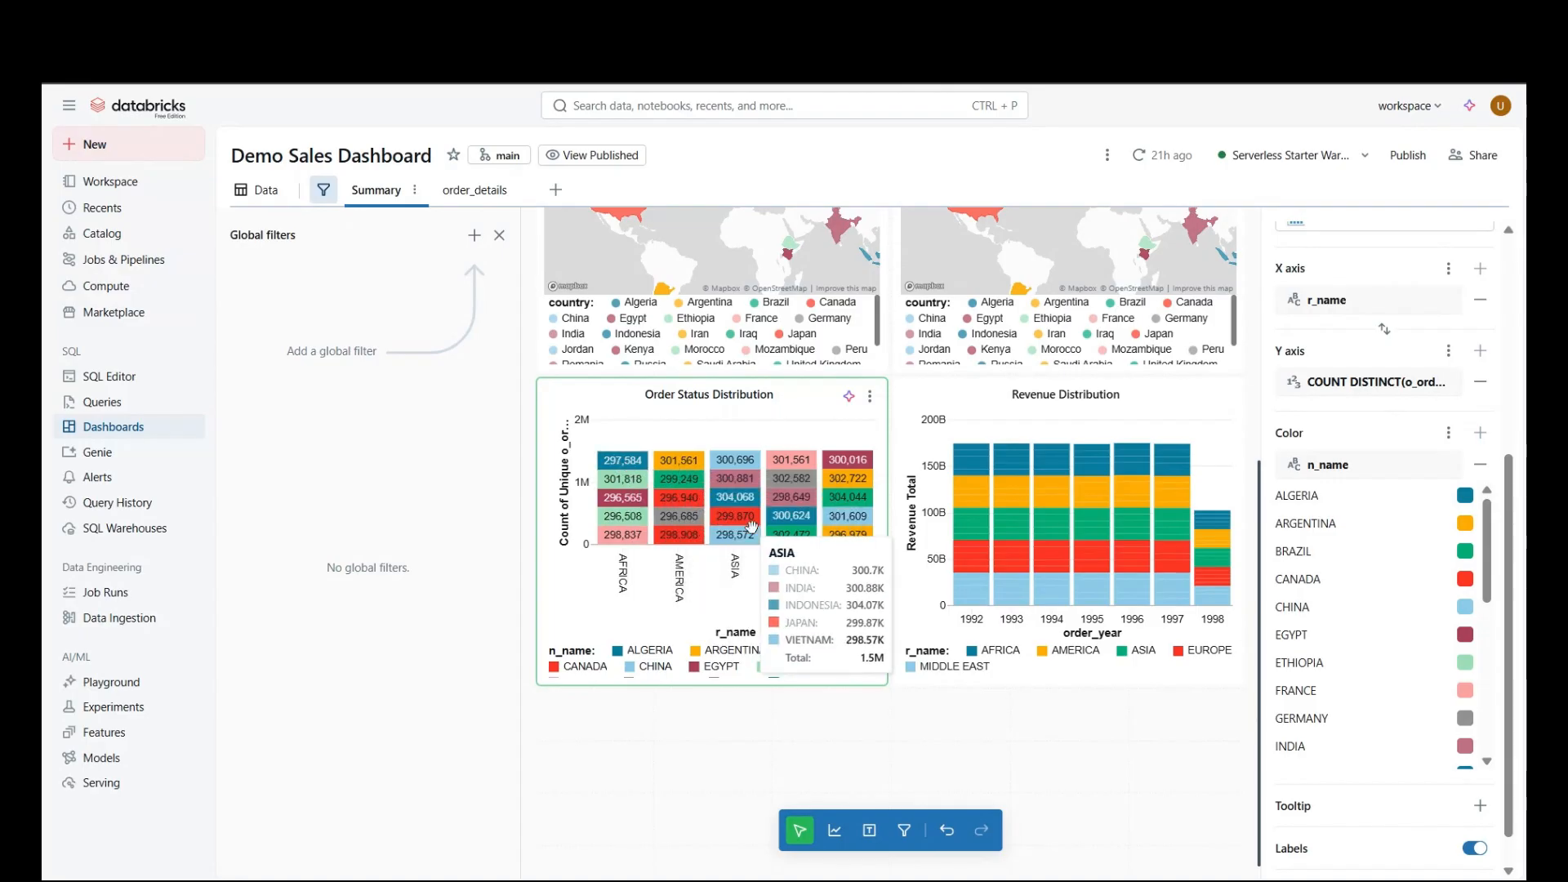
{"action": "left_click", "coordinate": [1473, 850]}
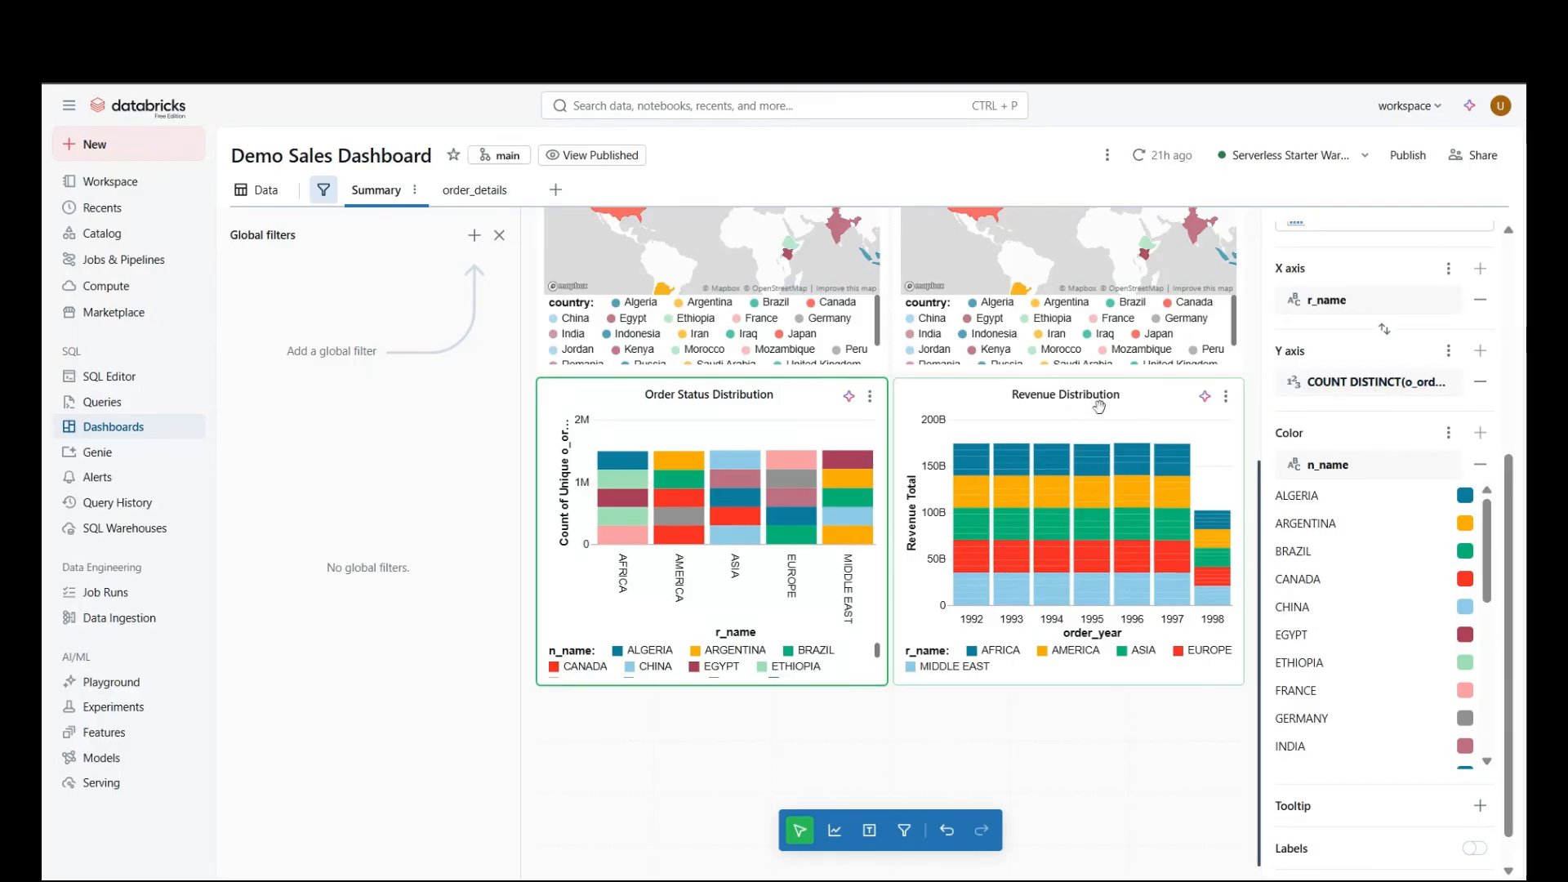
Step: Open the Revenue Total measure in the Regional Order Insights for Customer Demographics dataset and examine its expression
{"action": "left_click", "coordinate": [1041, 413]}
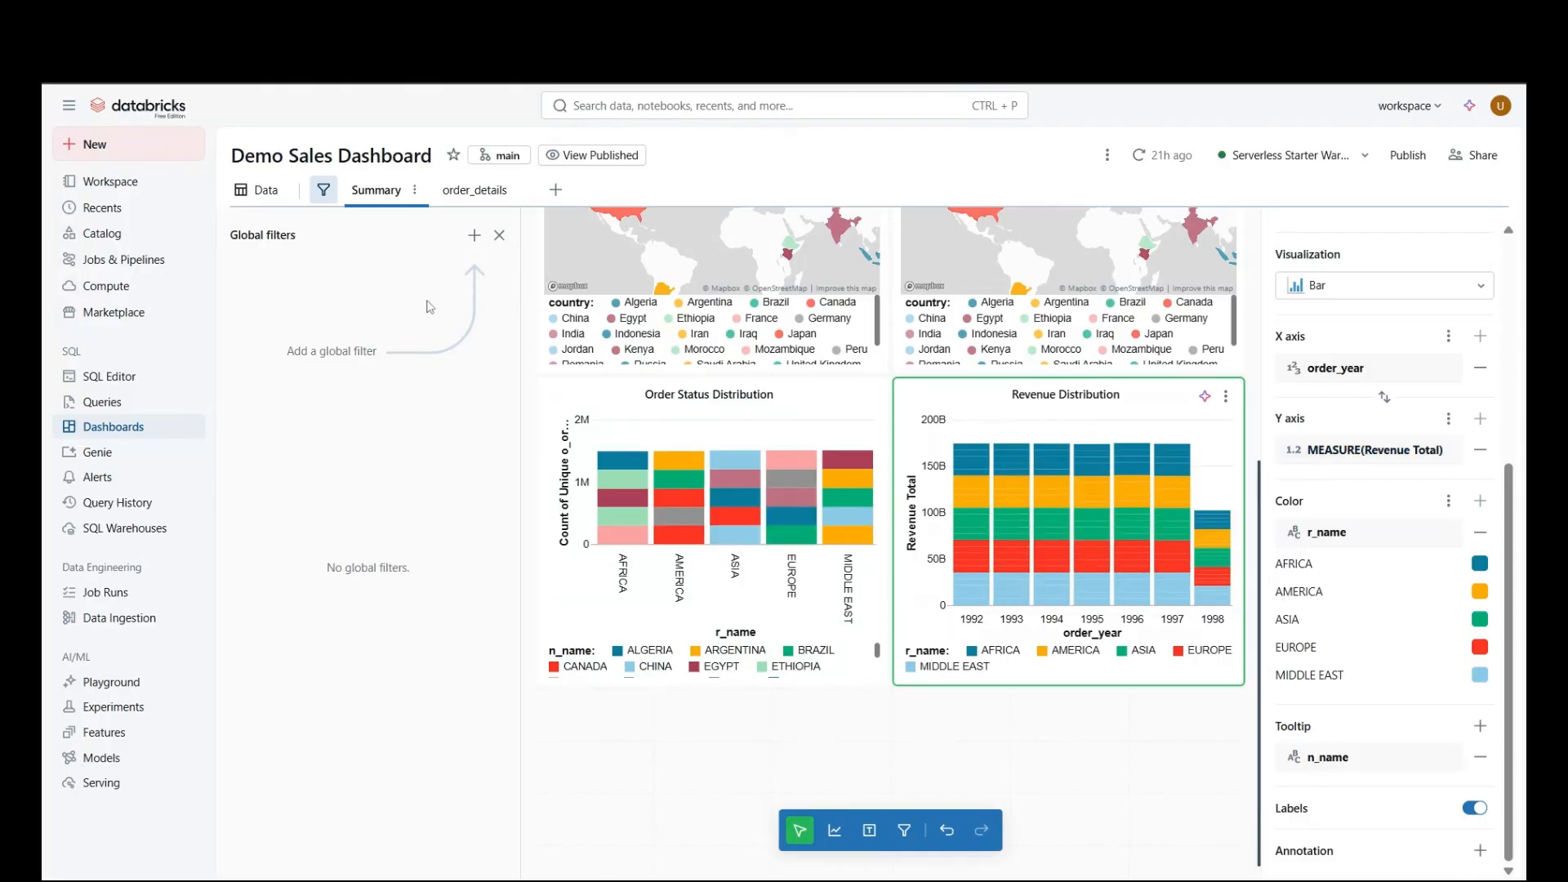
{"action": "left_click", "coordinate": [274, 199]}
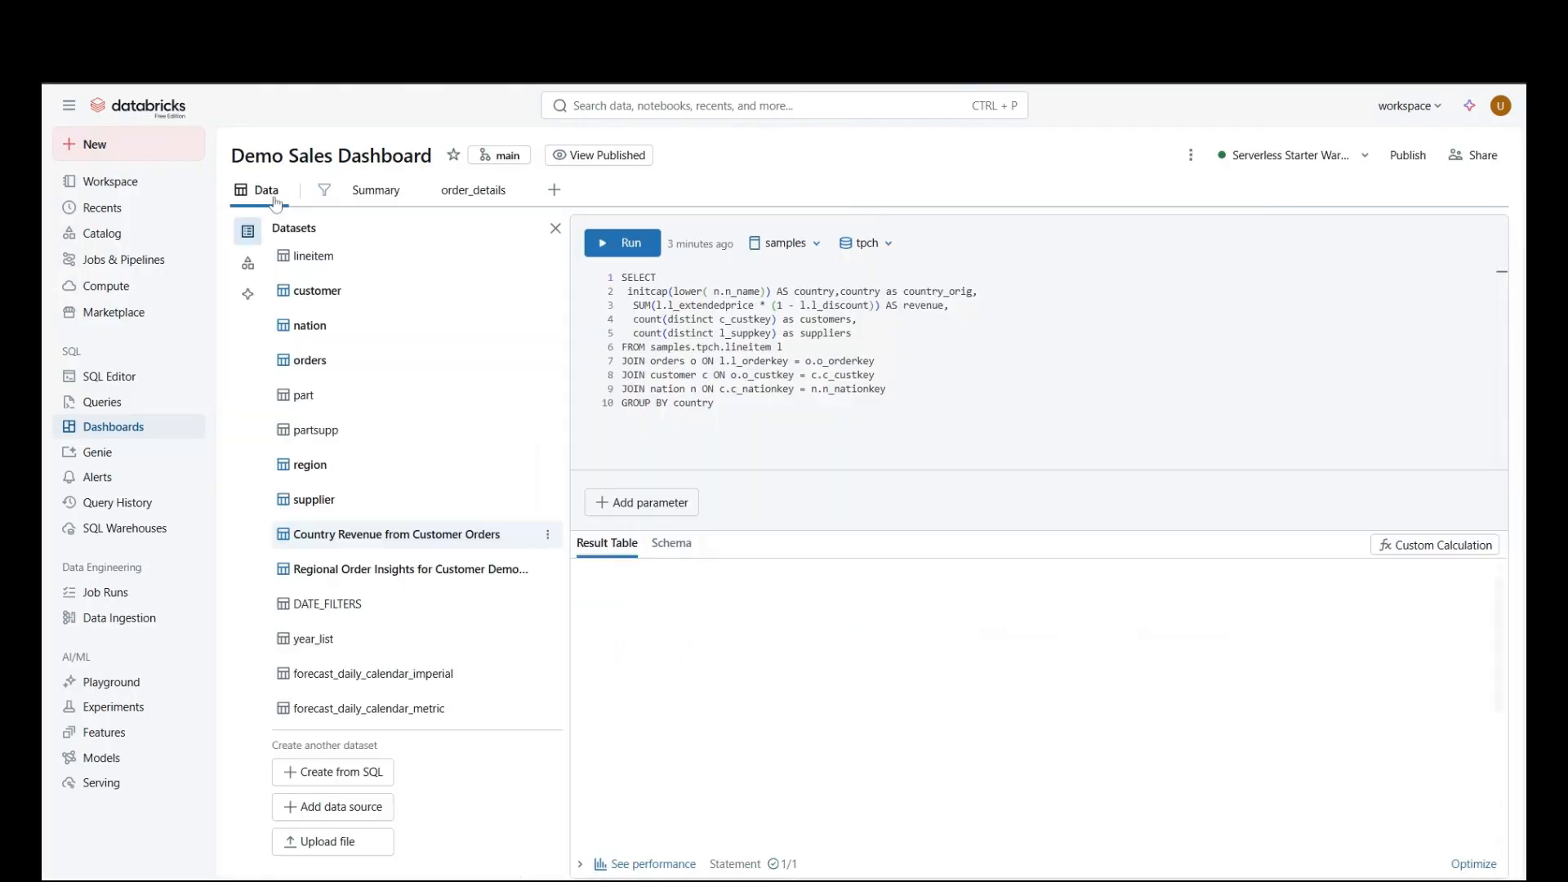
{"action": "left_click", "coordinate": [463, 575]}
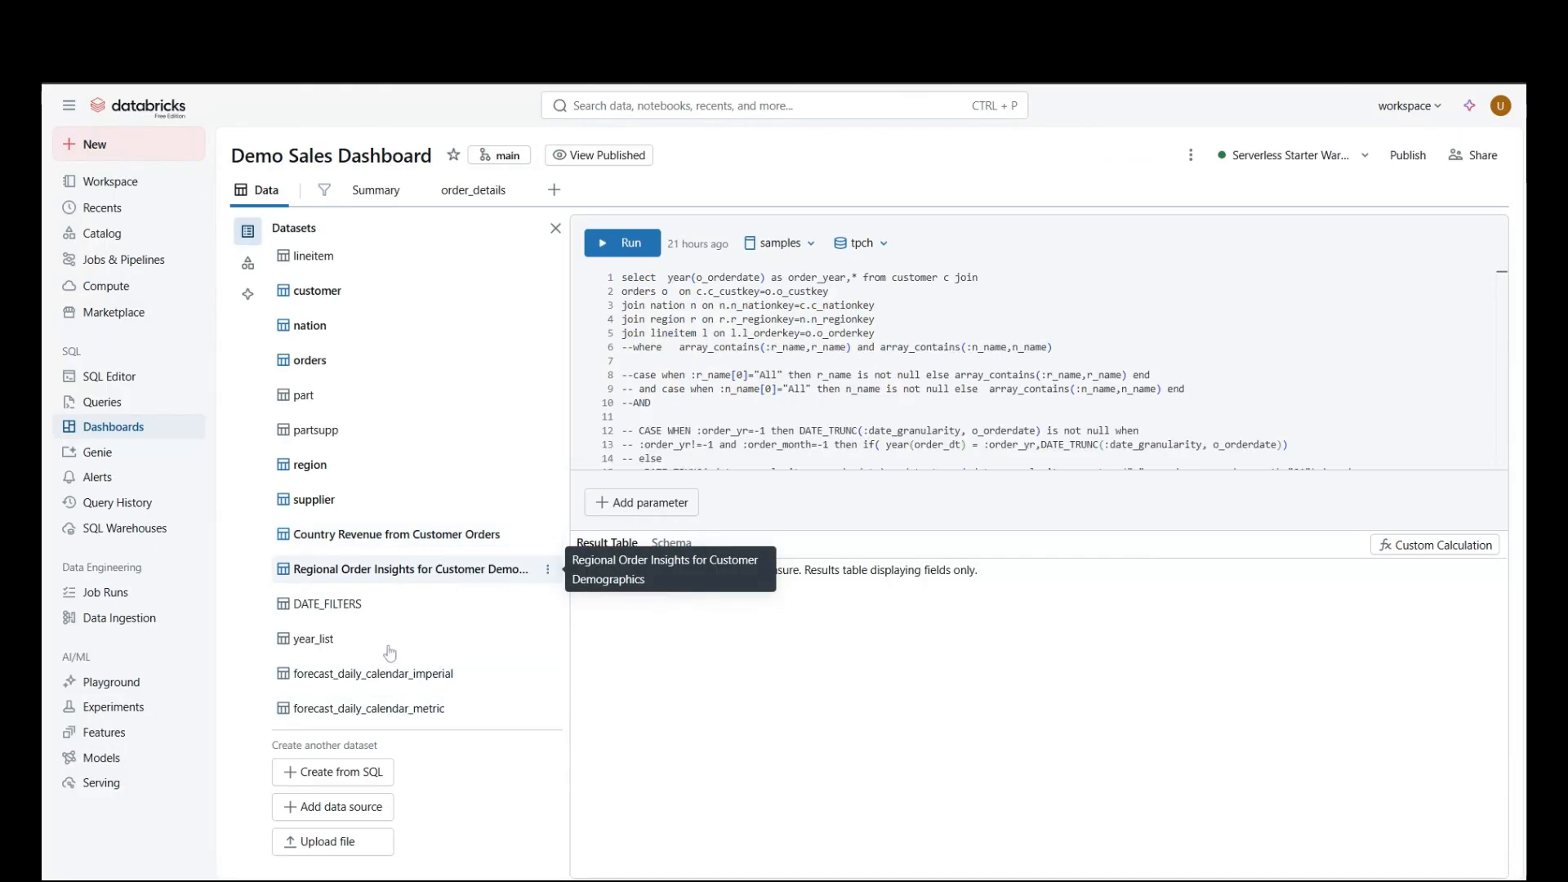
{"action": "left_click", "coordinate": [671, 544]}
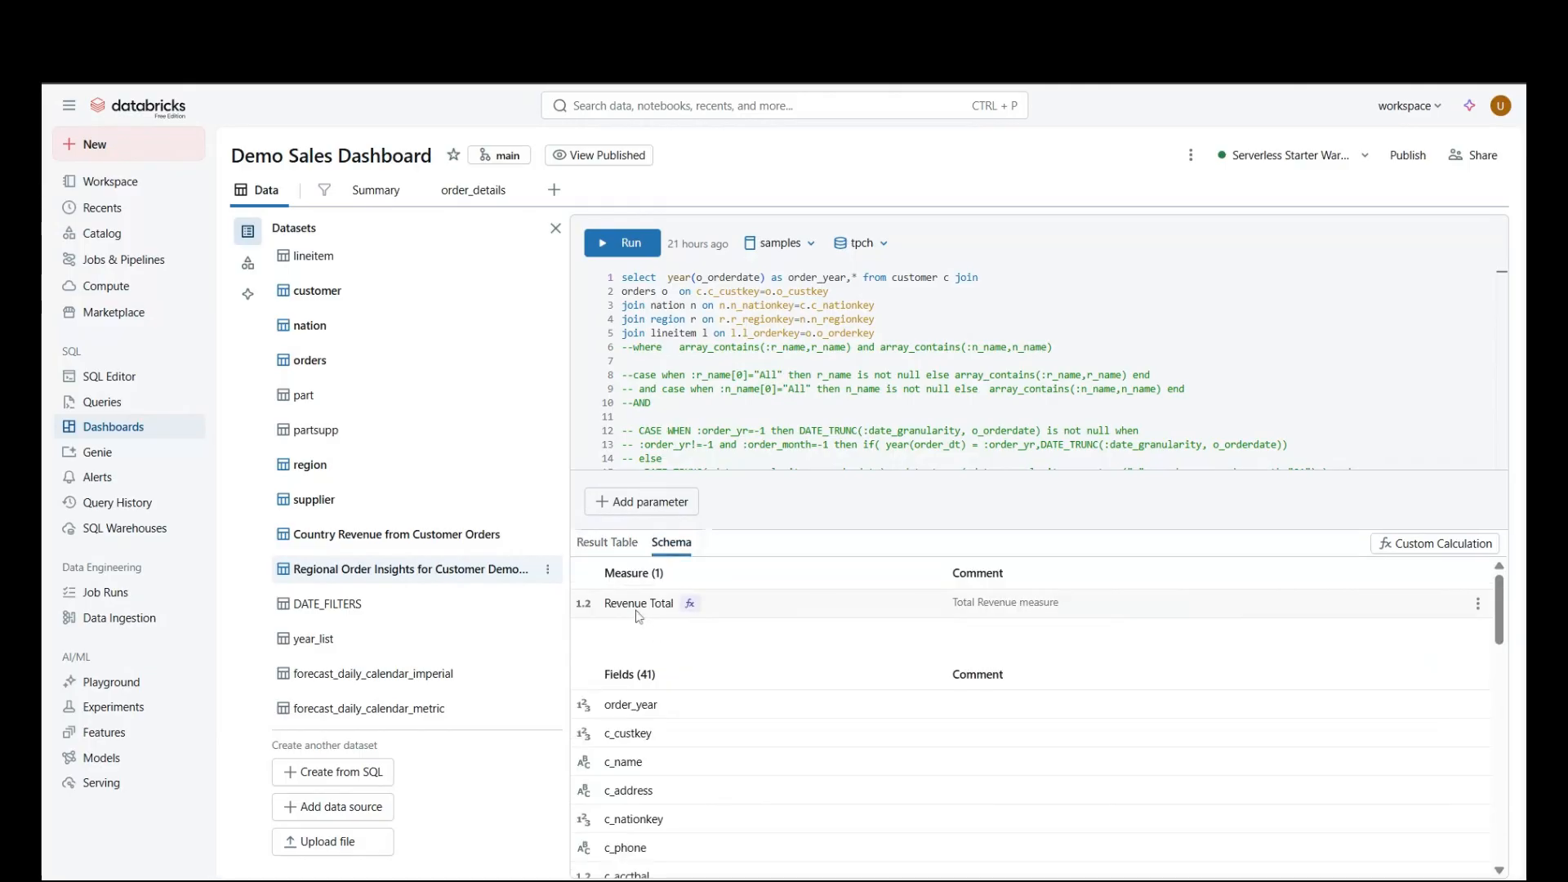
{"action": "left_click", "coordinate": [1477, 603]}
{"action": "left_click", "coordinate": [1372, 642]}
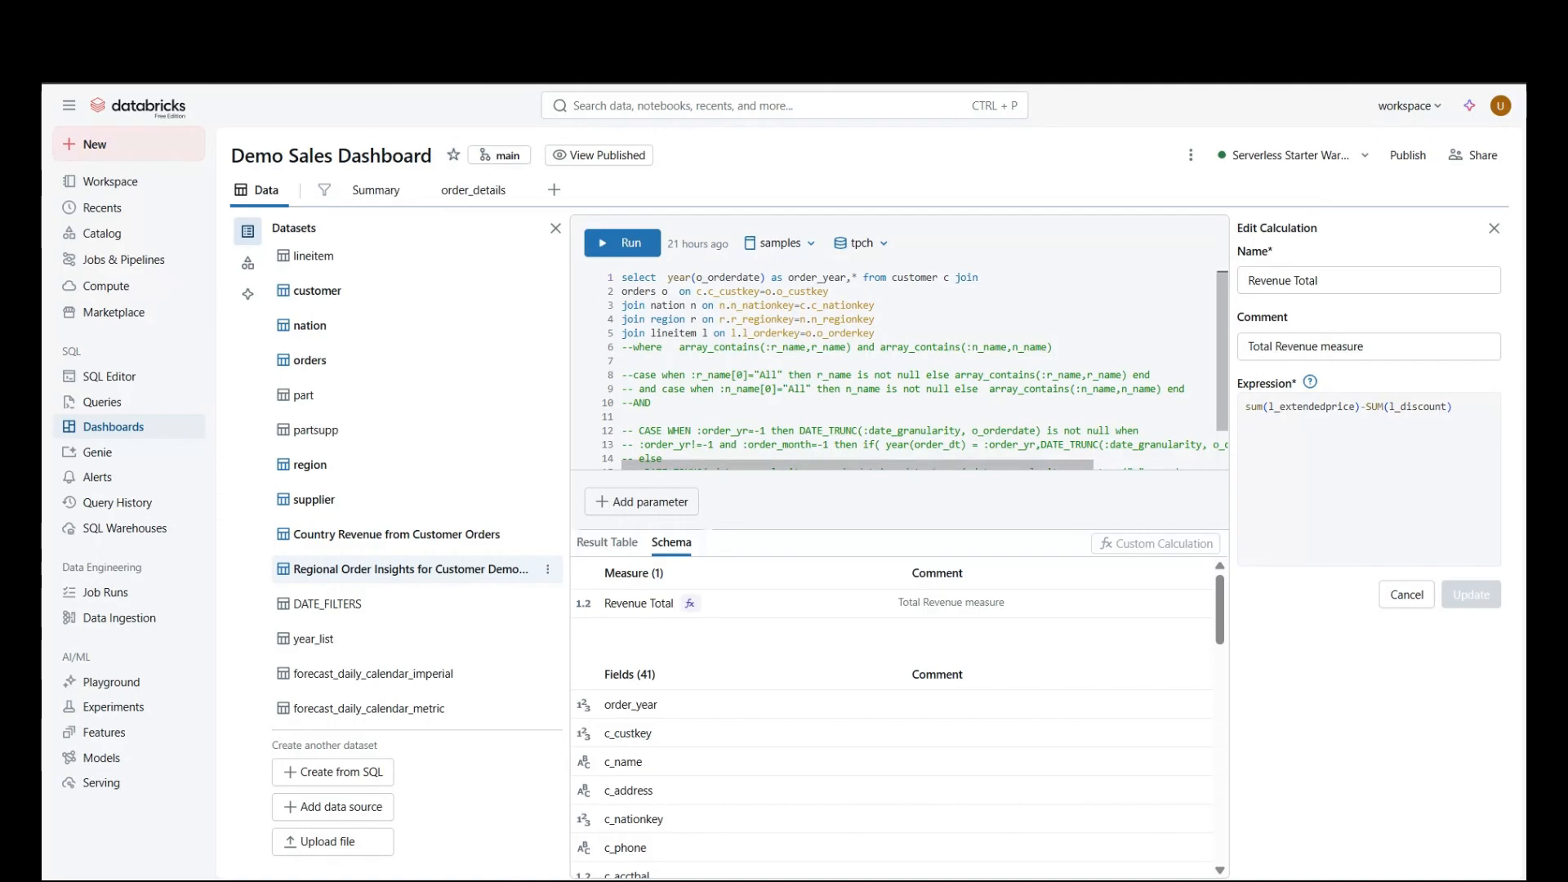
Step: Try to add a sum column after order_year in the dataset's query, then remove the added text
{"action": "double_click", "coordinate": [759, 277]}
{"action": "left_click", "coordinate": [846, 278]}
{"action": "type", "text": ",sum"}
{"action": "key", "text": "BackSpace"}
{"action": "key", "text": "BackSpace"}
{"action": "key", "text": "BackSpace"}
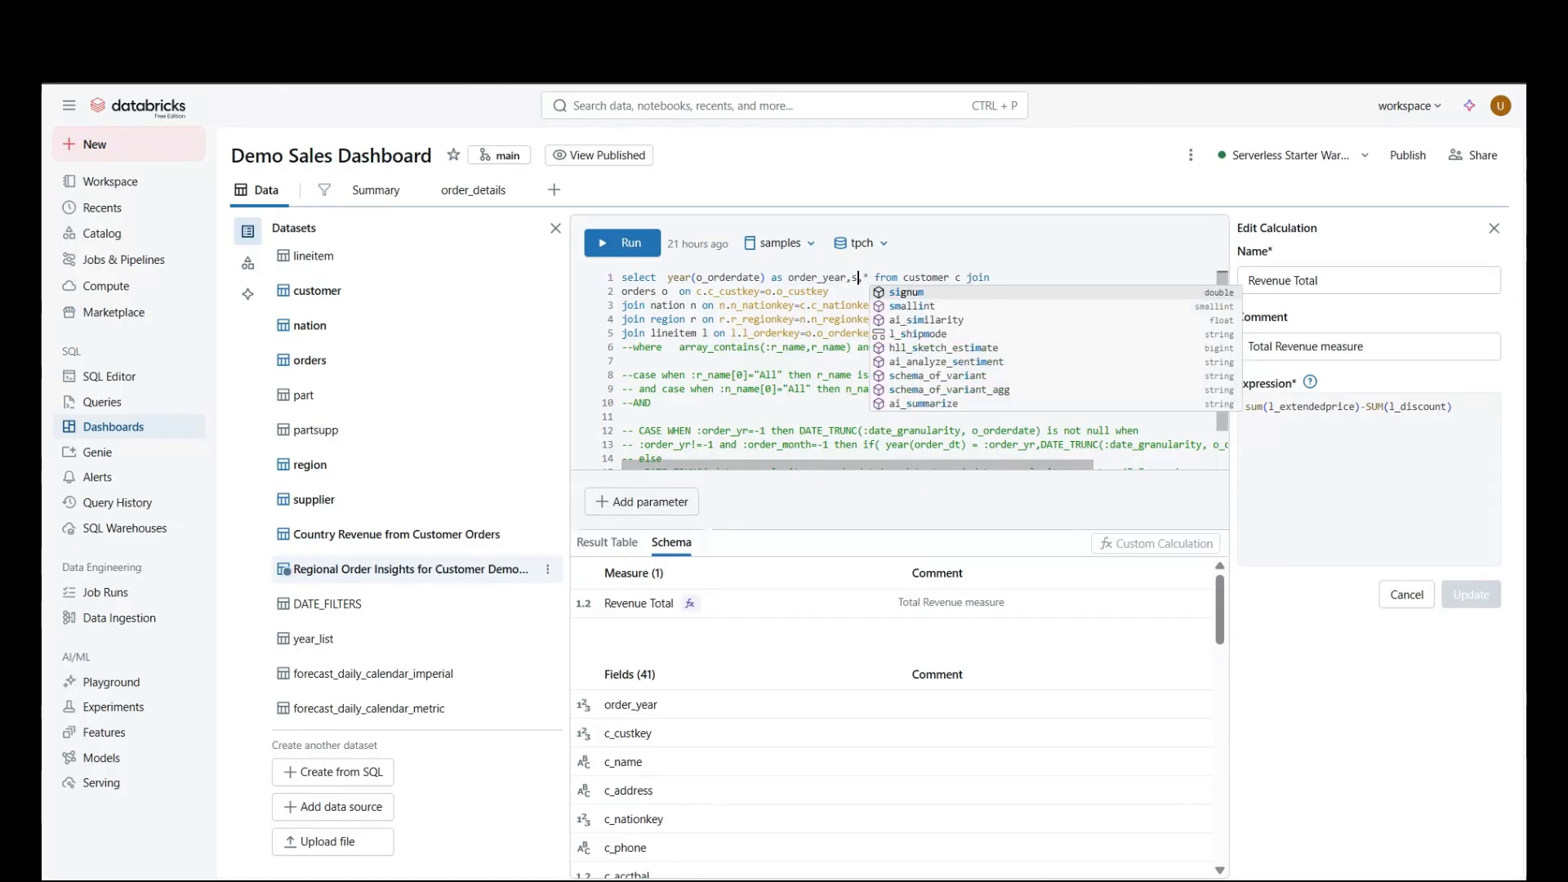
{"action": "key", "text": "BackSpace"}
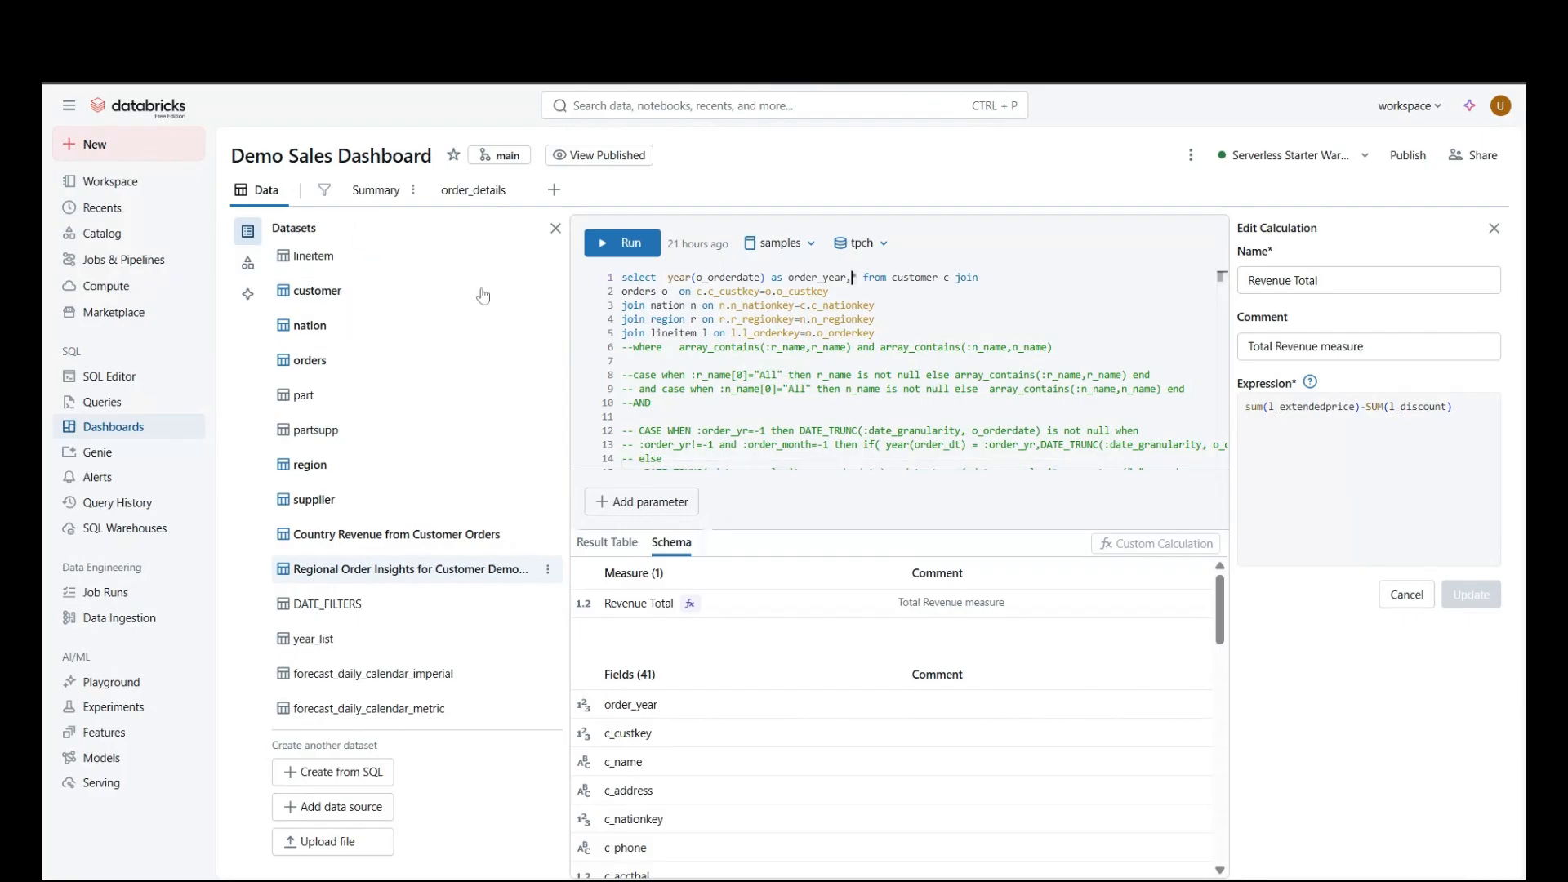
Step: On the Summary page, drill from the IRAQ segment of the Revenue Distribution's 1994 bar to order_details
{"action": "left_click", "coordinate": [372, 200]}
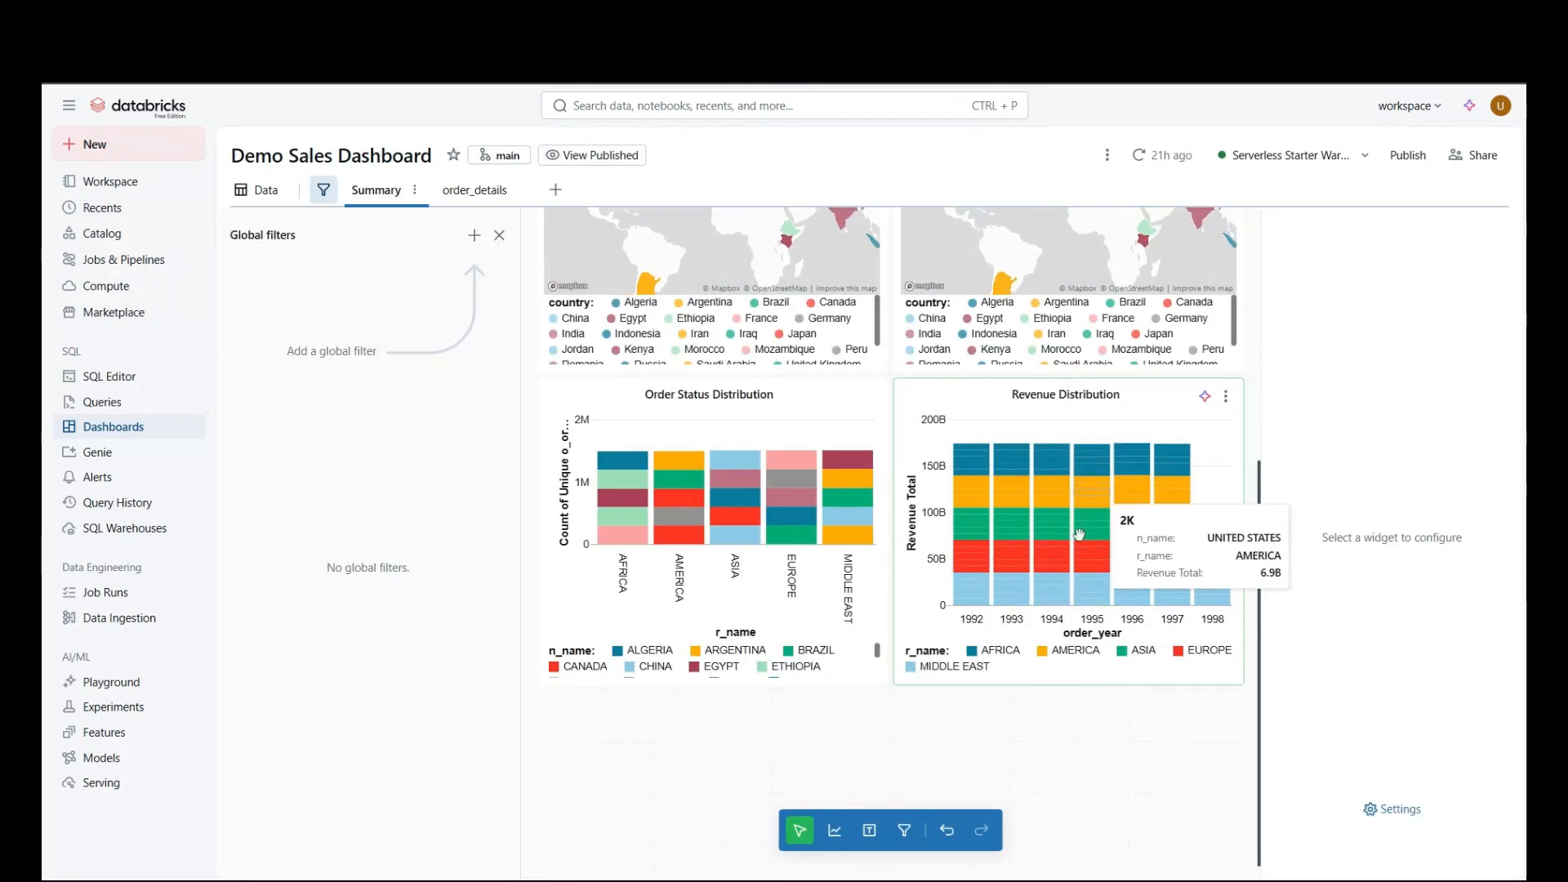
{"action": "left_click", "coordinate": [1053, 602]}
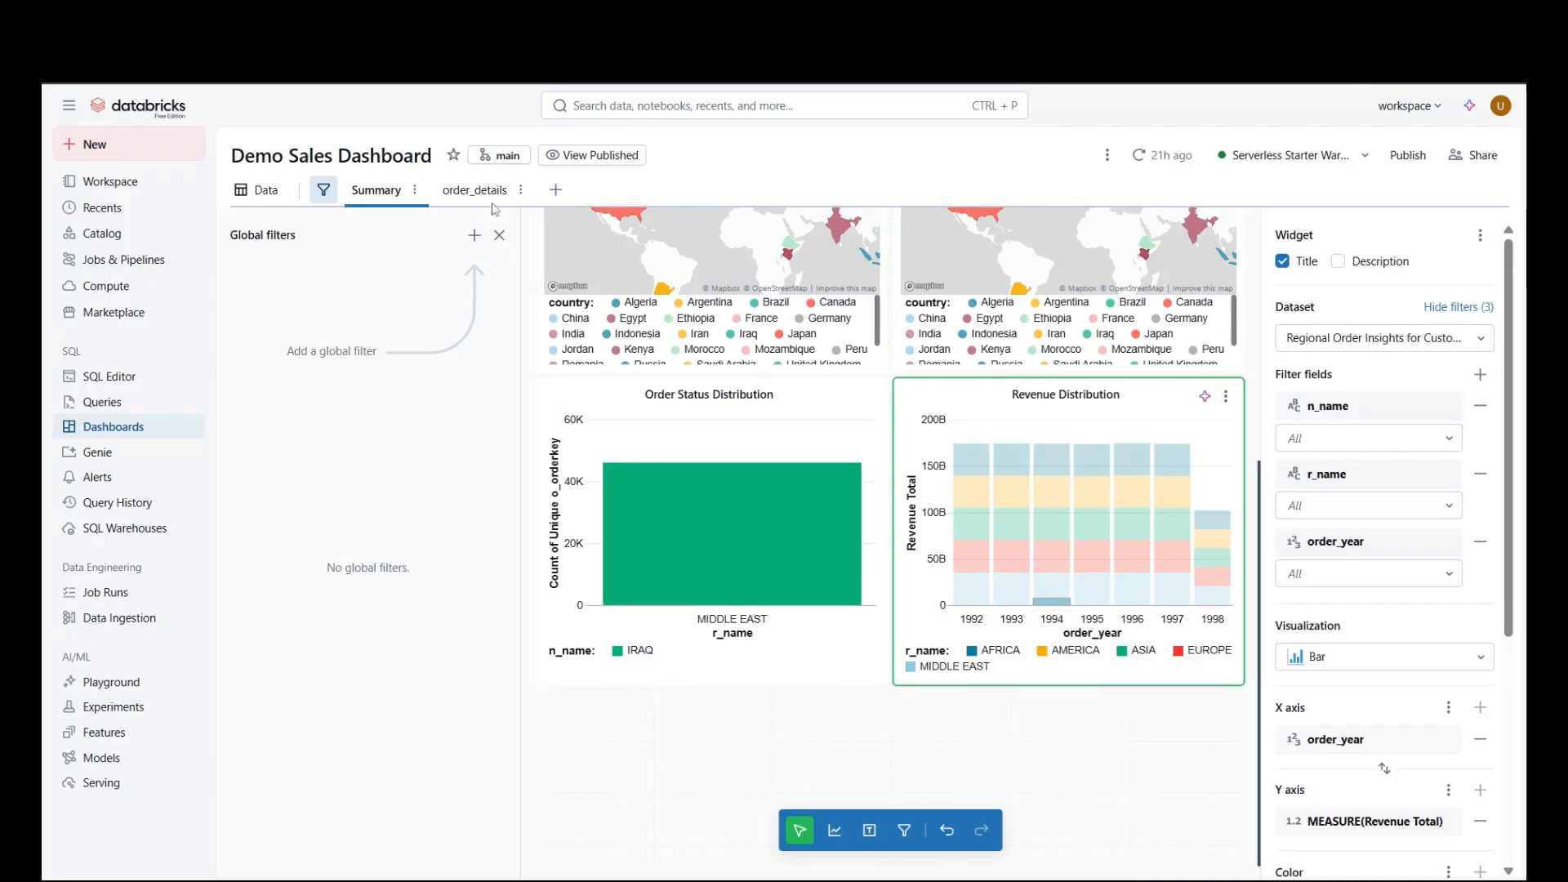
{"action": "right_click", "coordinate": [1046, 605]}
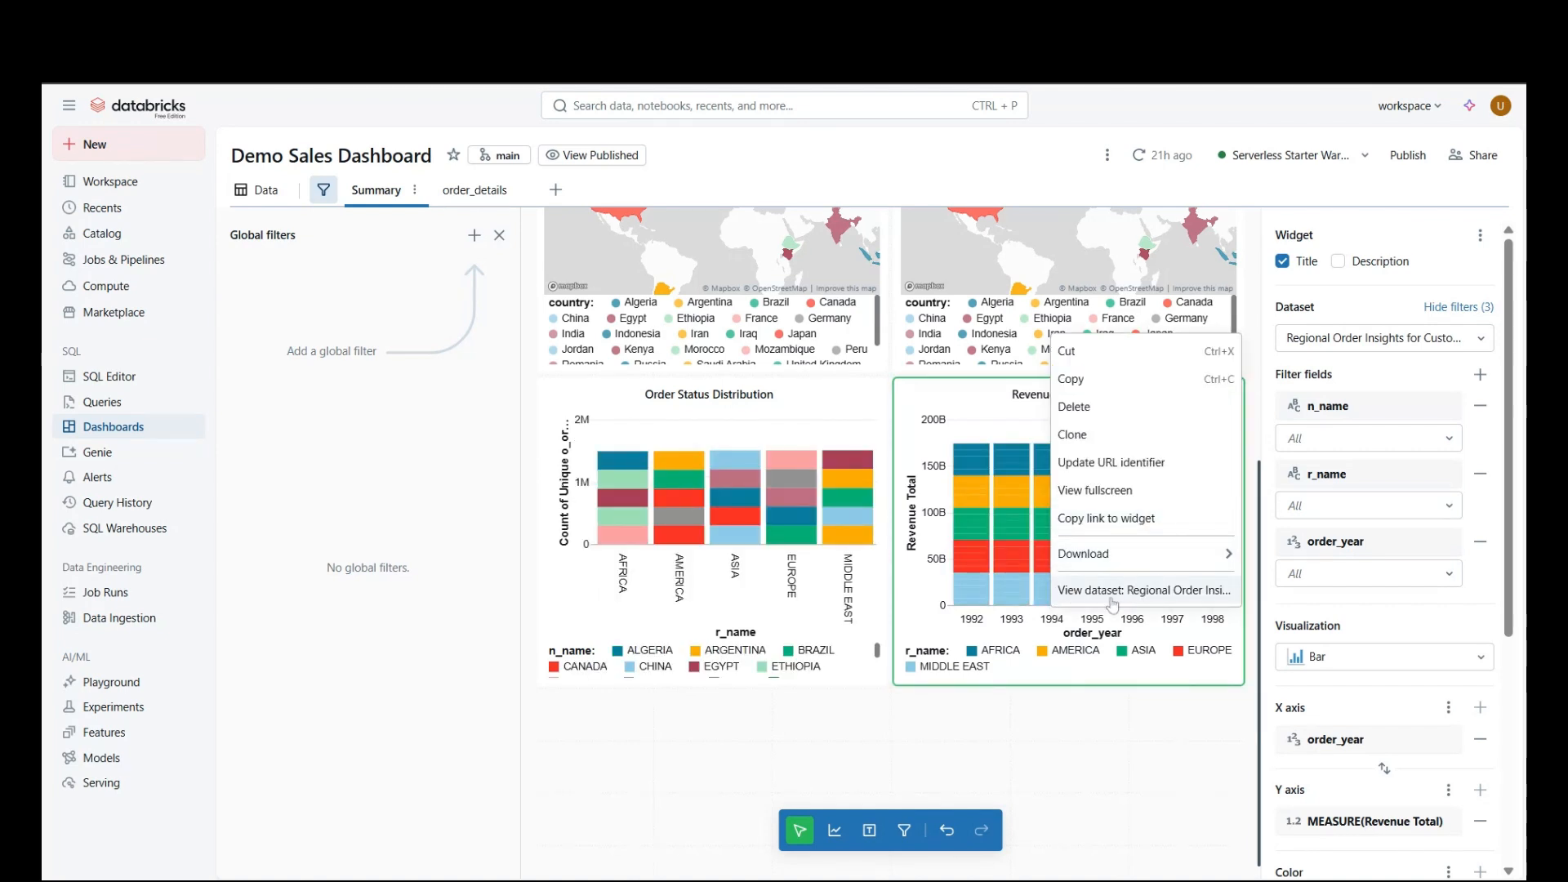
{"action": "left_click", "coordinate": [998, 583]}
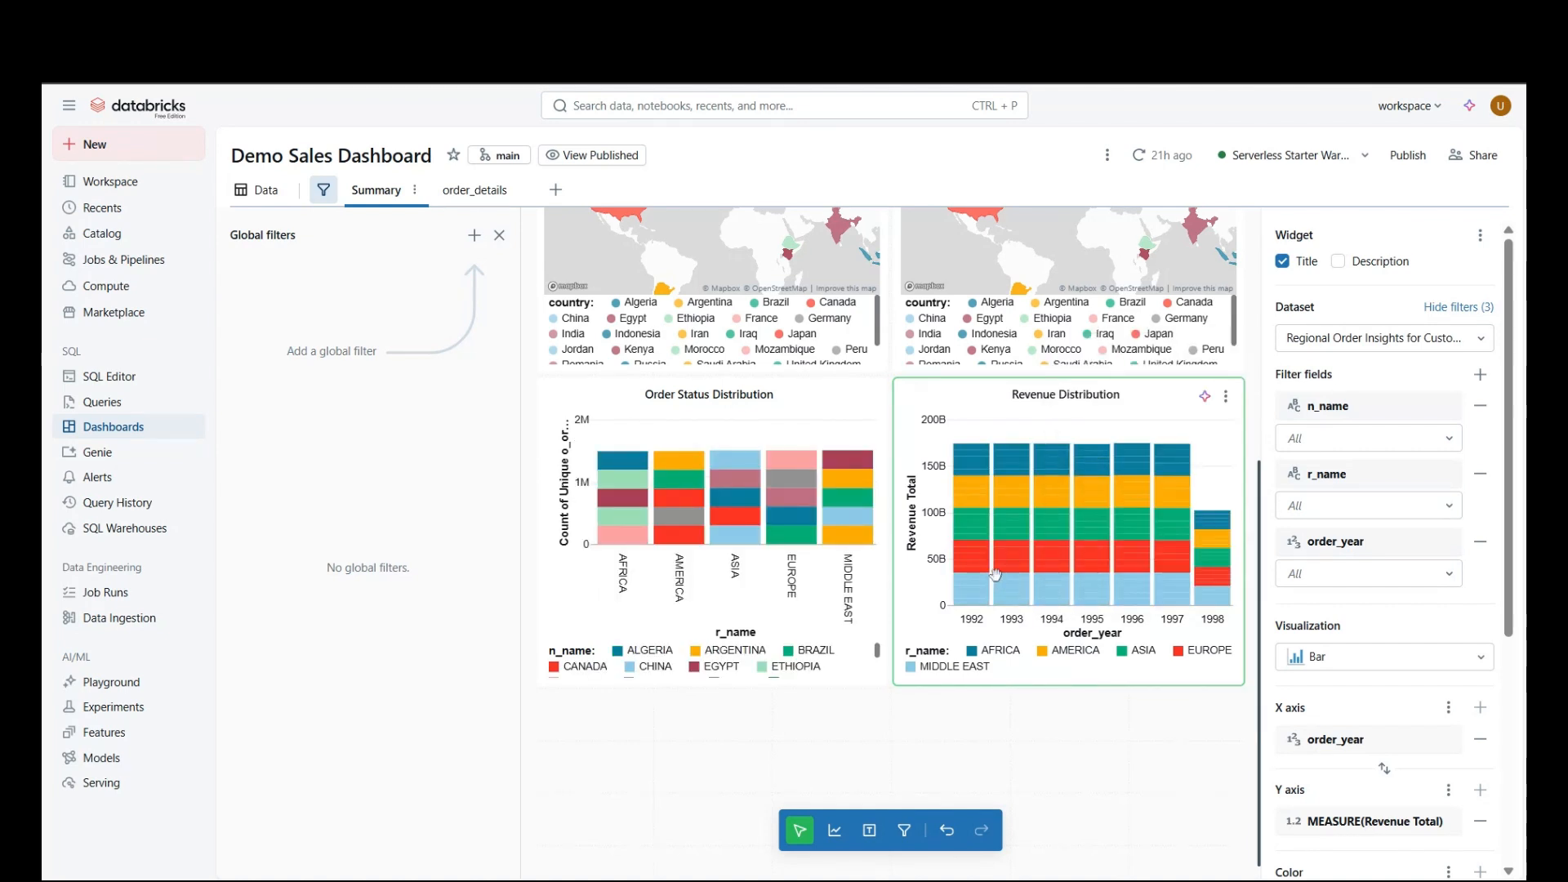
{"action": "left_click", "coordinate": [1054, 603]}
{"action": "right_click", "coordinate": [1054, 603]}
{"action": "mouse_move", "coordinate": [1229, 521]}
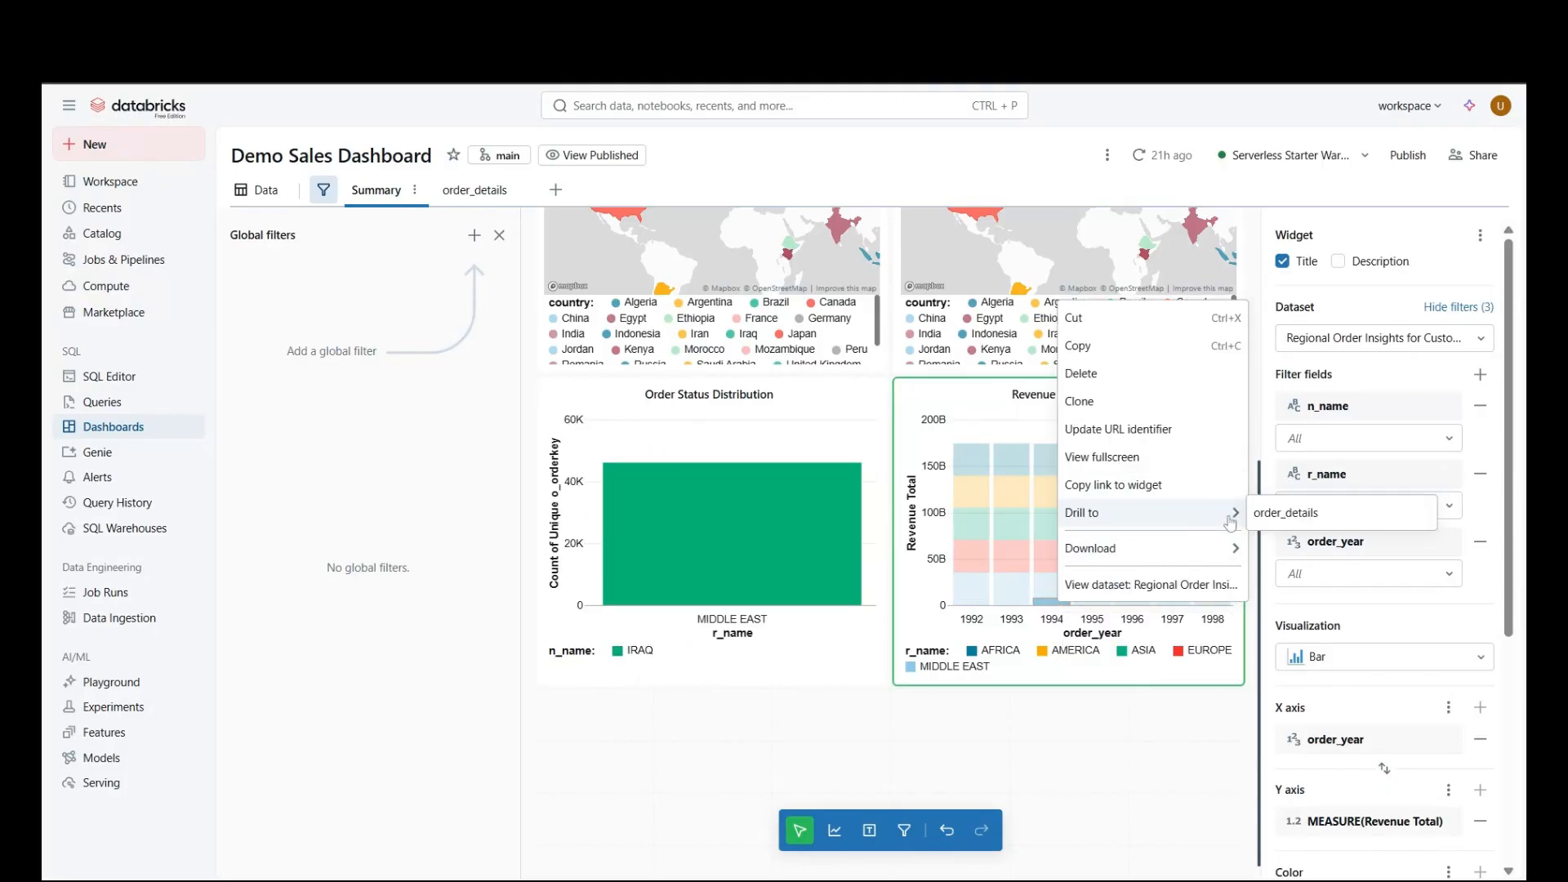
{"action": "left_click", "coordinate": [1283, 515]}
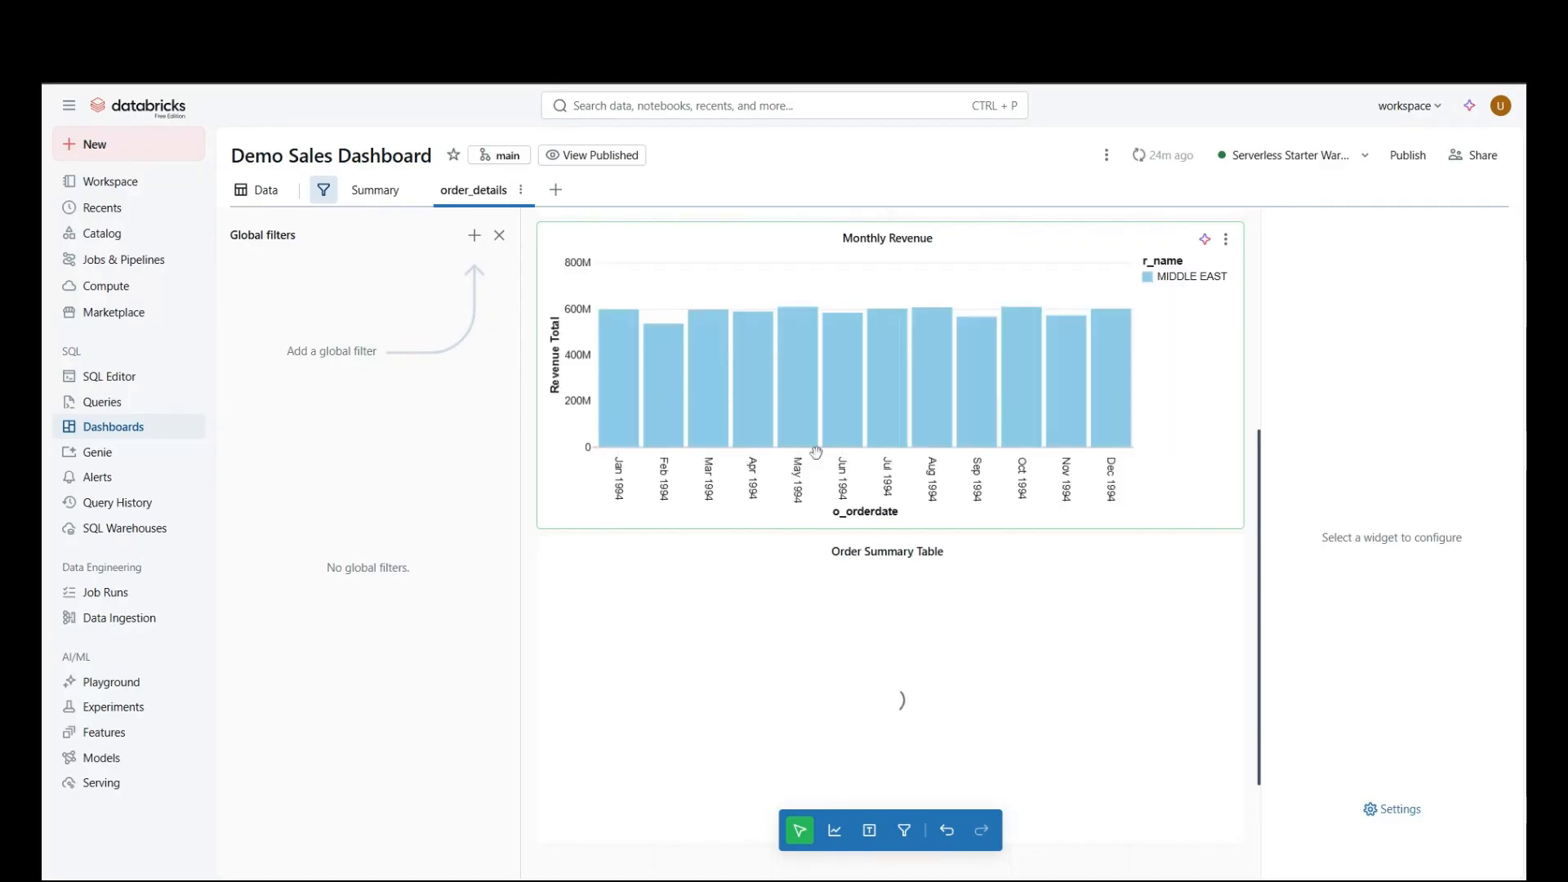
Step: Cross-filter the Order Summary Table by the Jan 1994 bar in Monthly Revenue, then clear the selection
{"action": "mouse_move", "coordinate": [622, 395]}
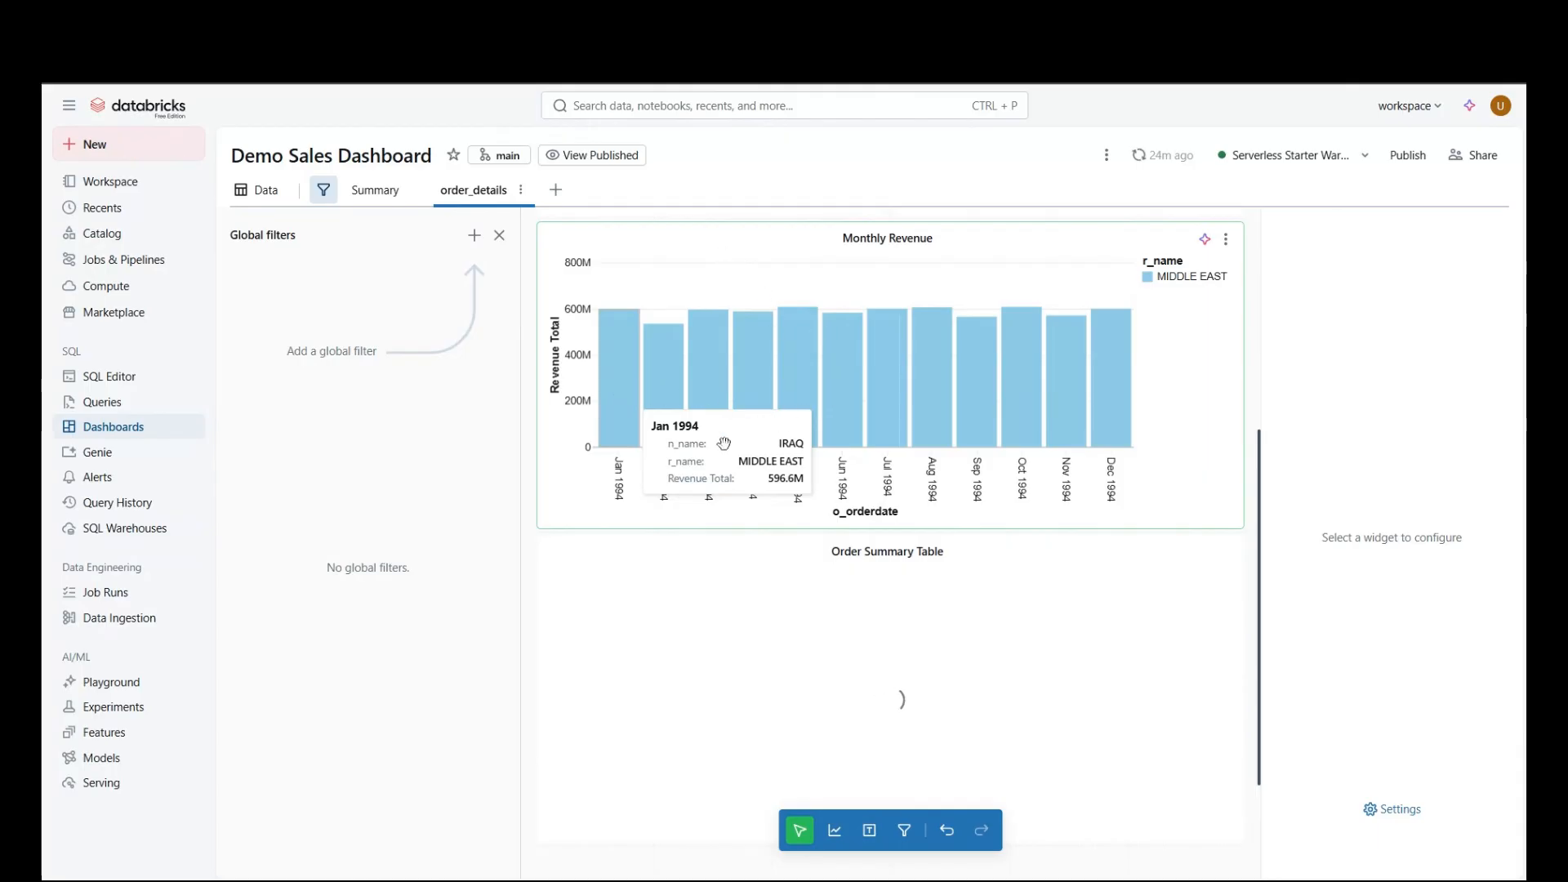
{"action": "left_click", "coordinate": [604, 375]}
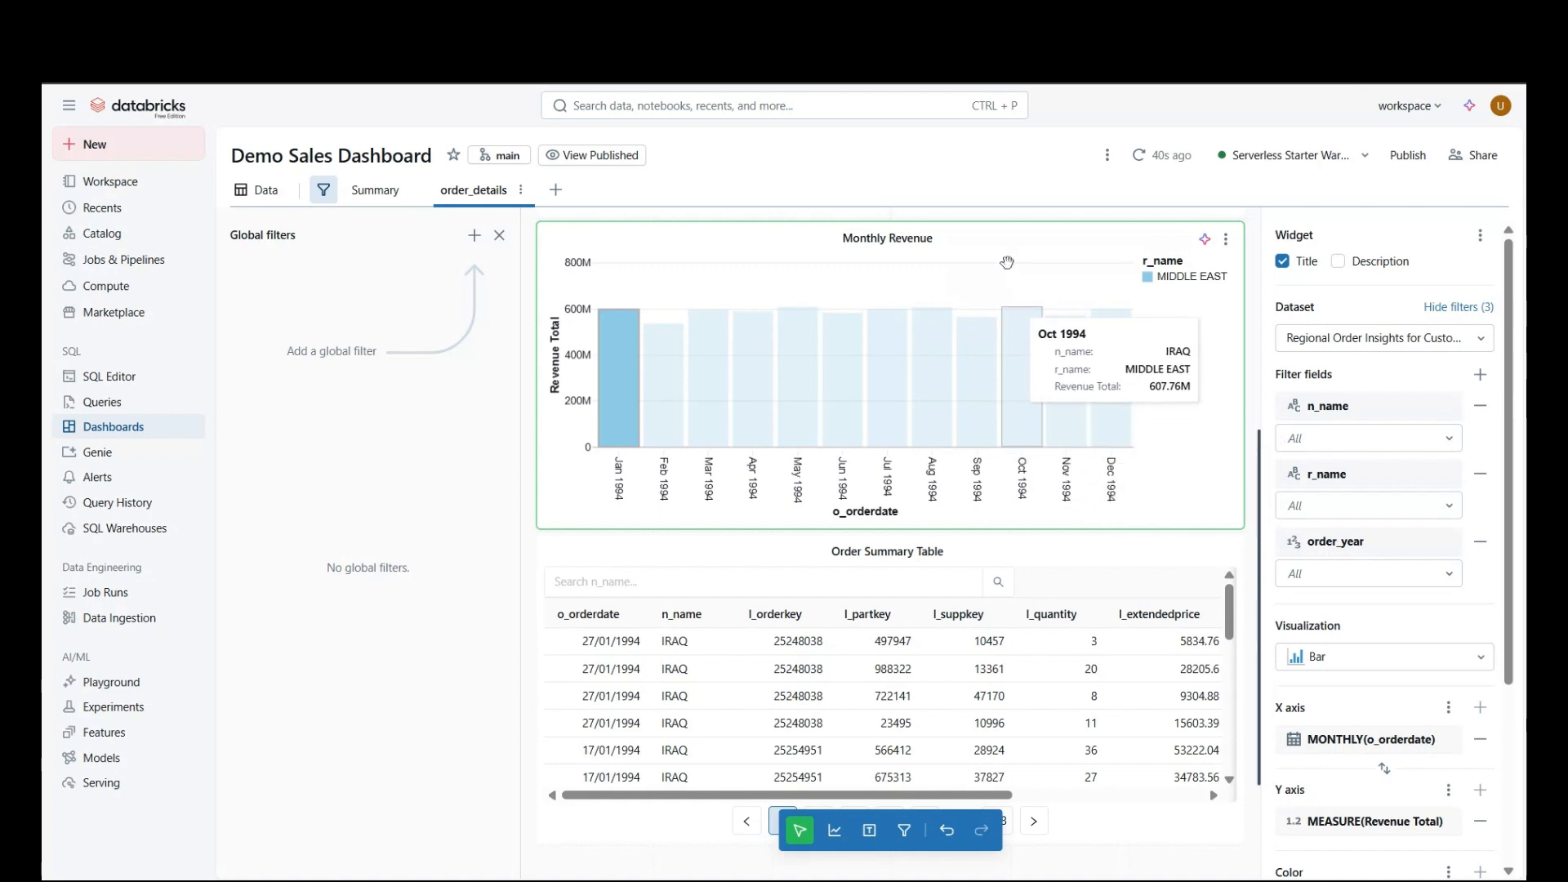
{"action": "left_click", "coordinate": [1007, 262]}
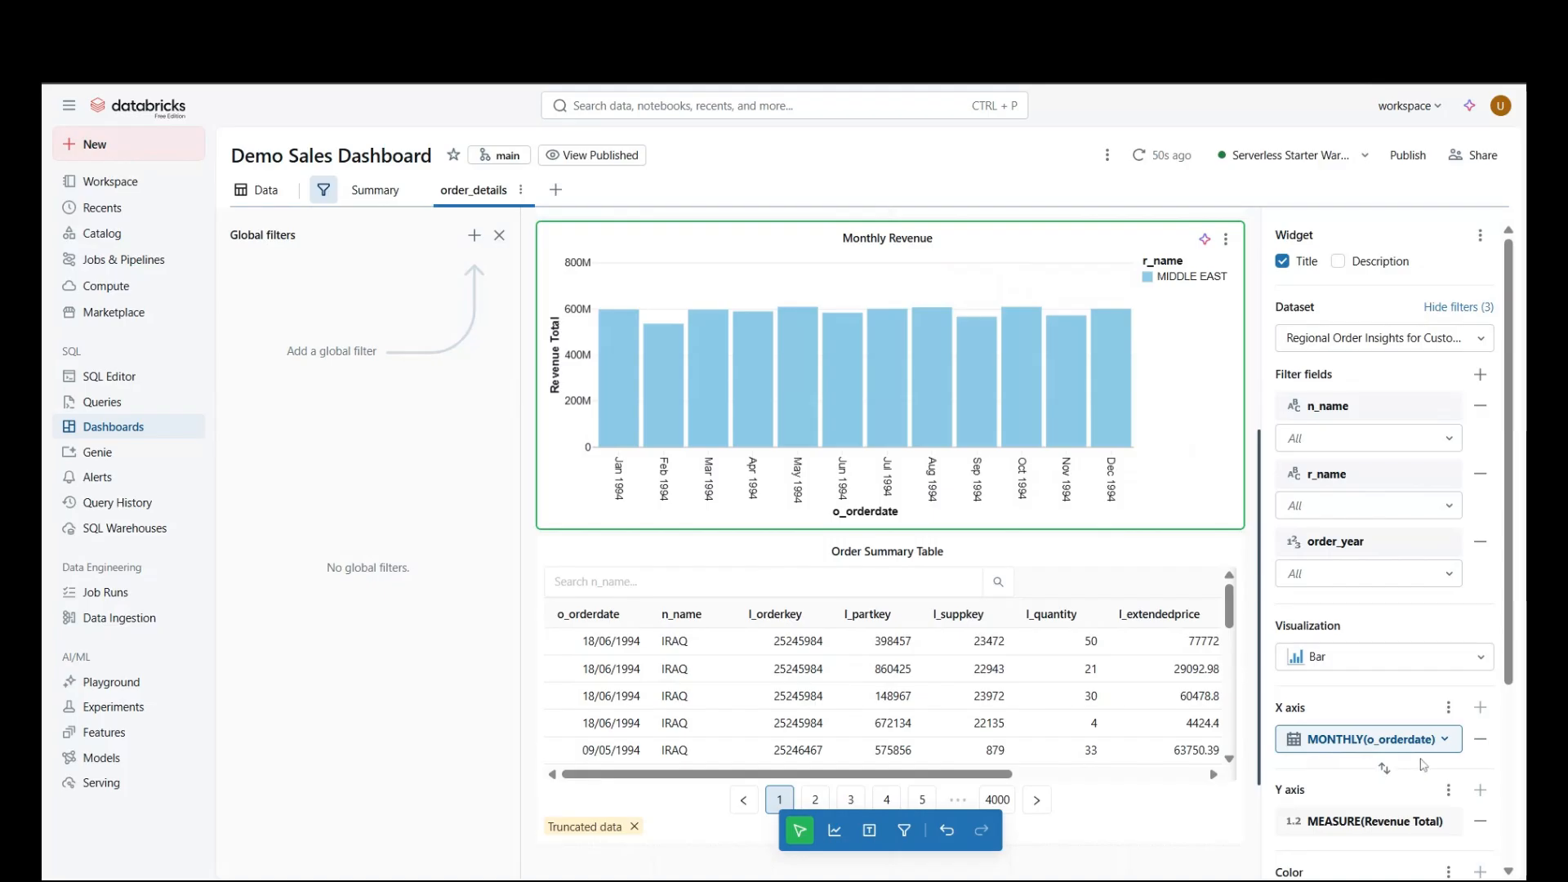
Step: Switch the Monthly Revenue chart's o_orderdate X-axis transform to WEEKLY, then restore MONTHLY
{"action": "left_click", "coordinate": [1451, 752]}
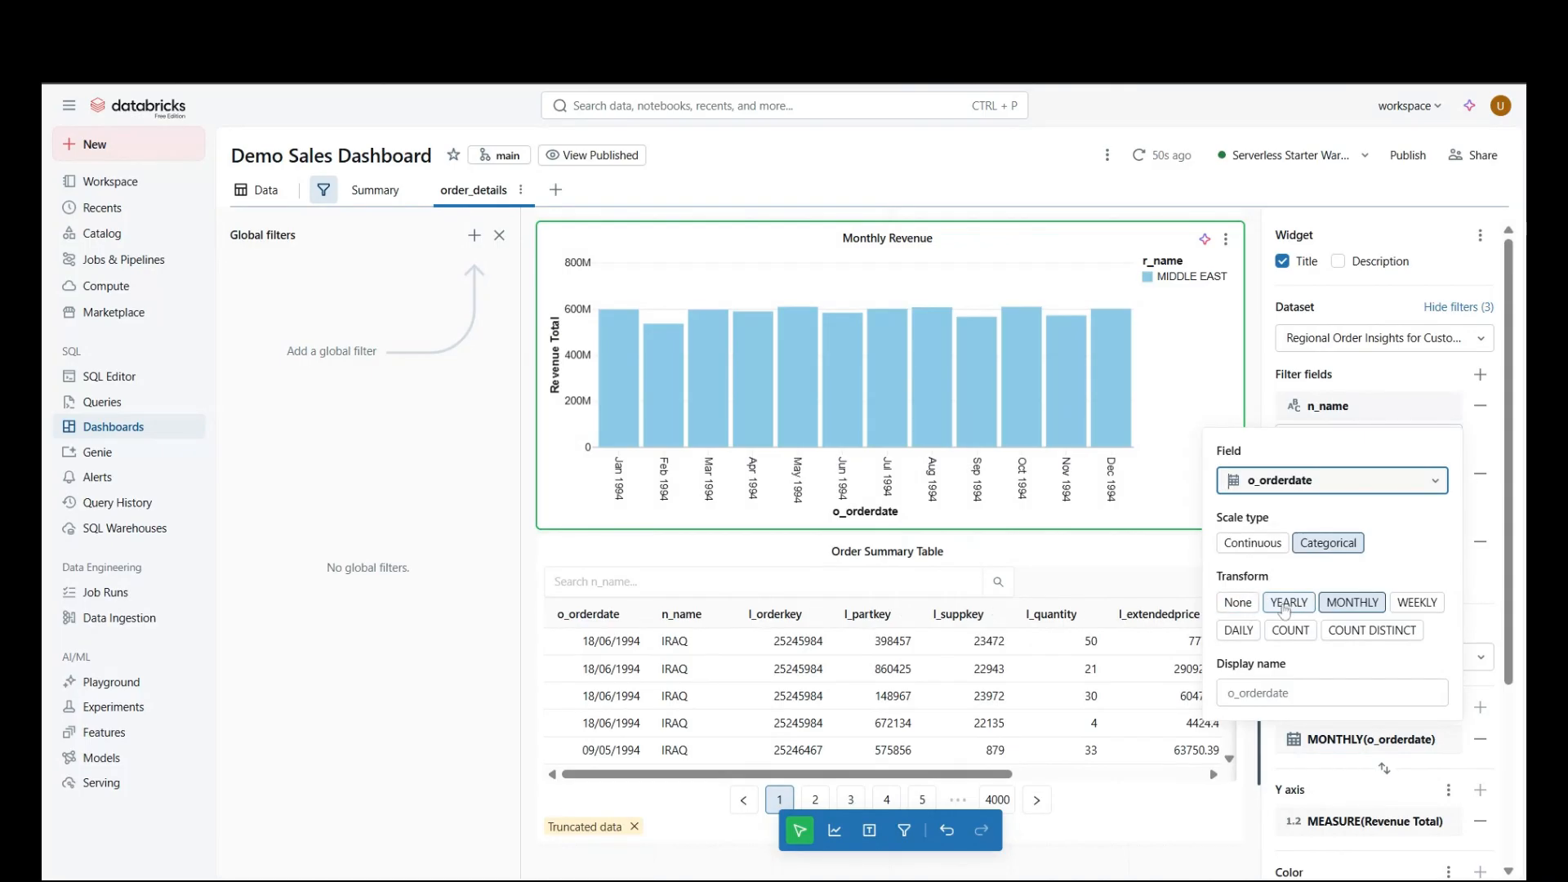
{"action": "left_click", "coordinate": [1436, 603]}
{"action": "mouse_move", "coordinate": [939, 423]}
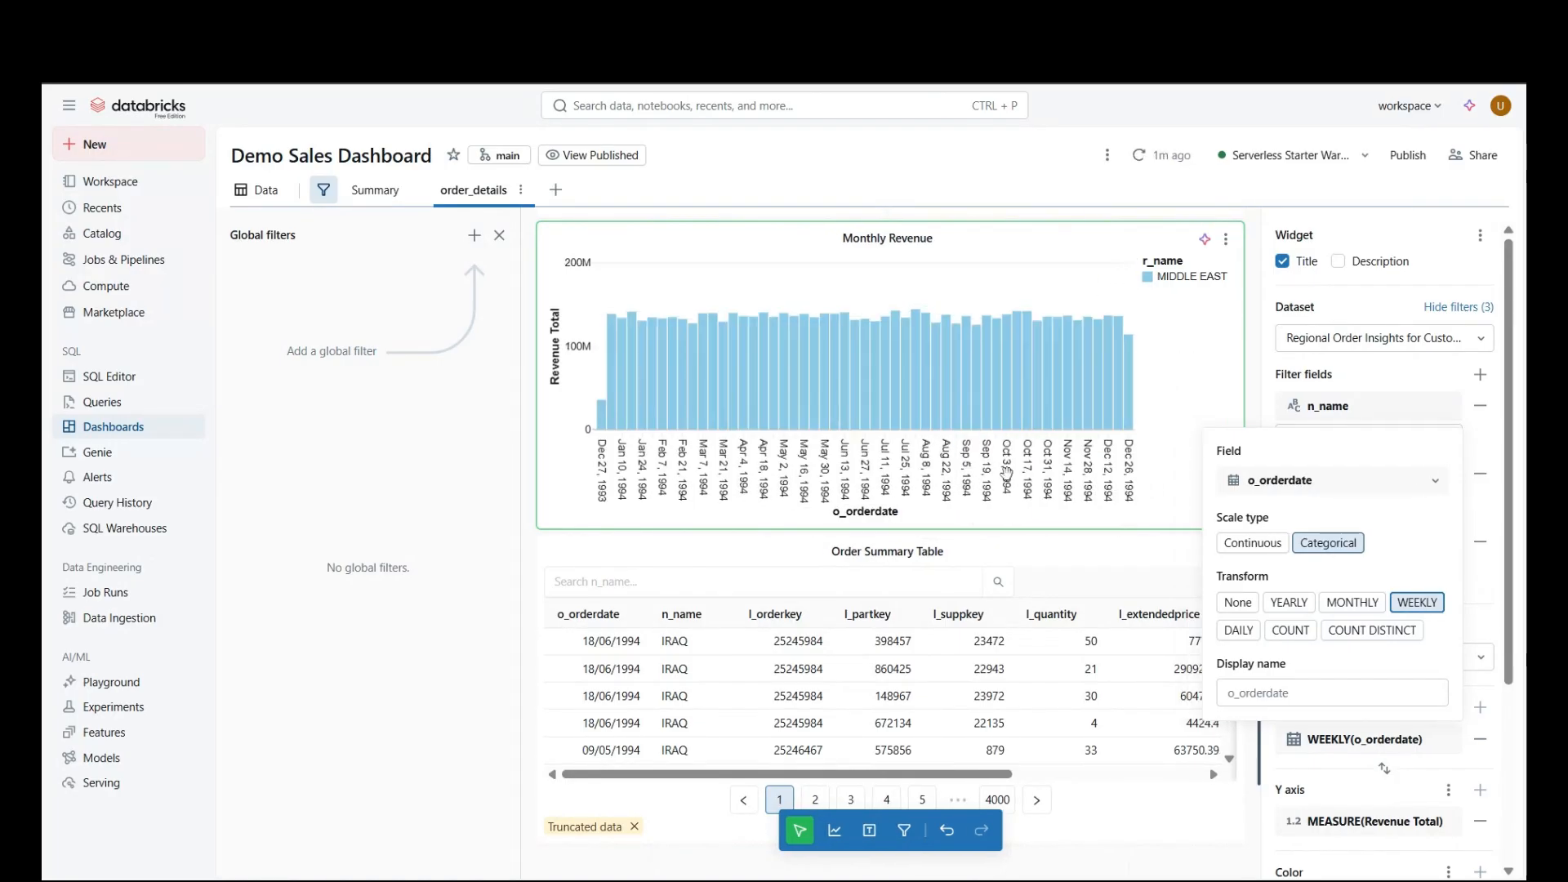
{"action": "left_click", "coordinate": [1343, 603]}
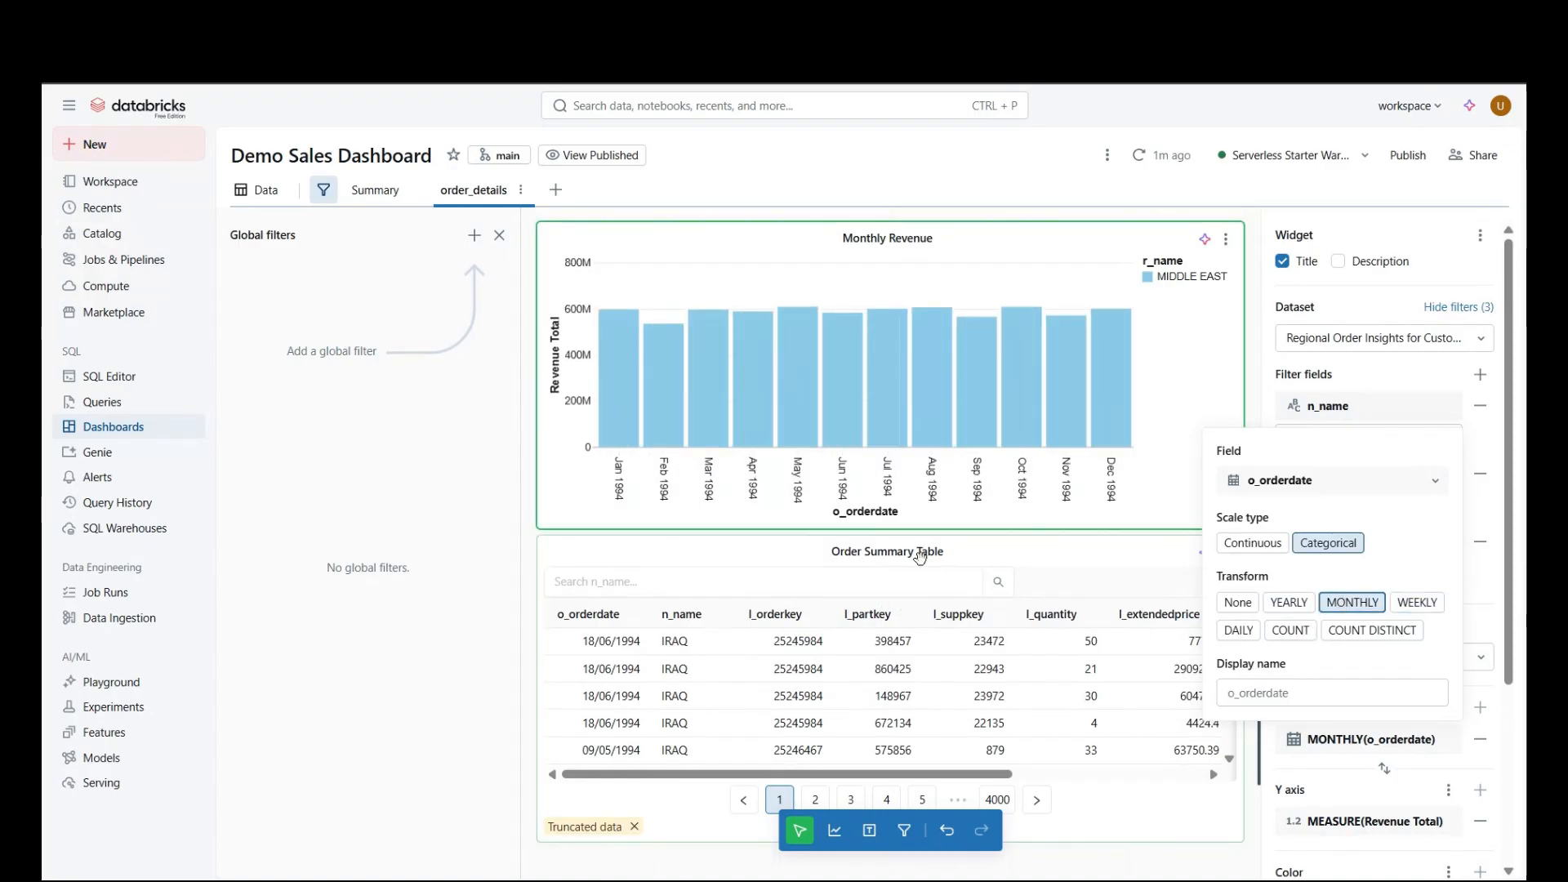
{"action": "left_click", "coordinate": [532, 530]}
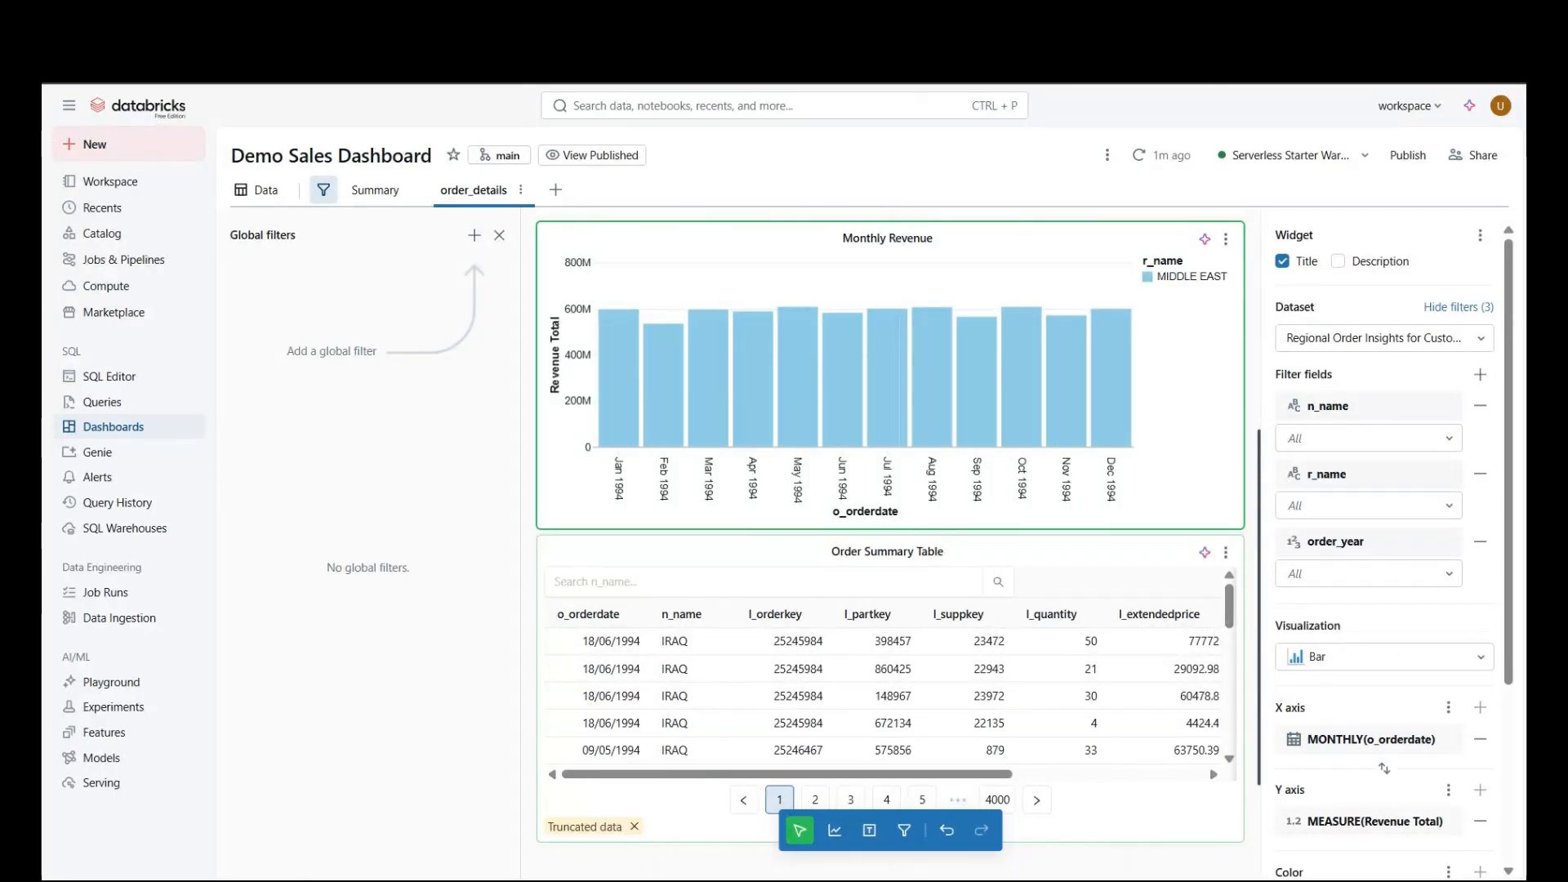
Step: Make the c_custkey column of the Order Summary Table usable for search
{"action": "left_click", "coordinate": [797, 668]}
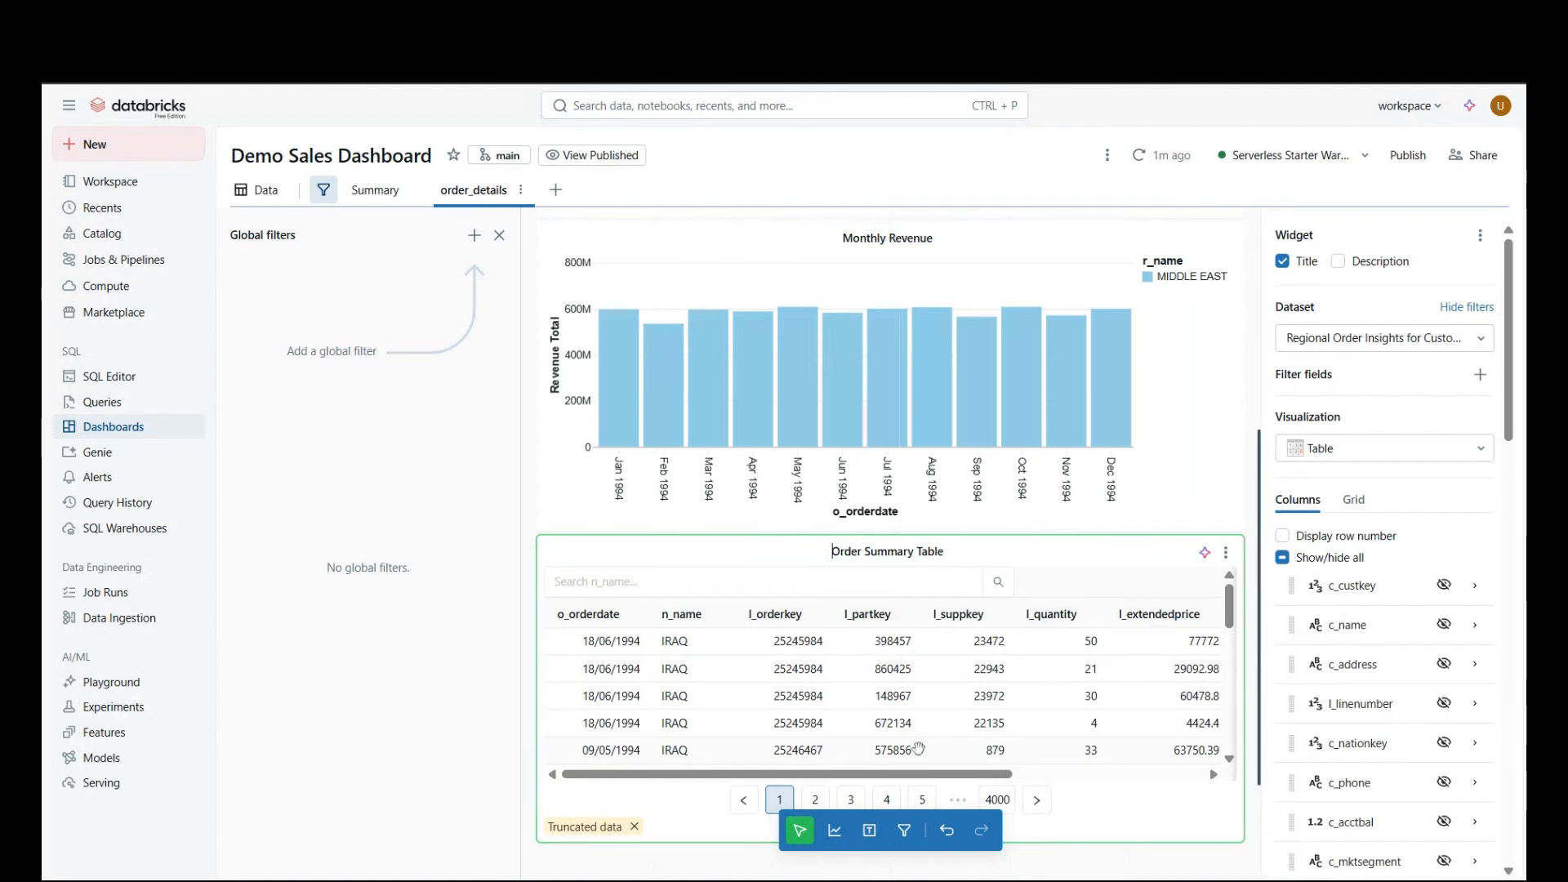
{"action": "left_click", "coordinate": [1477, 585]}
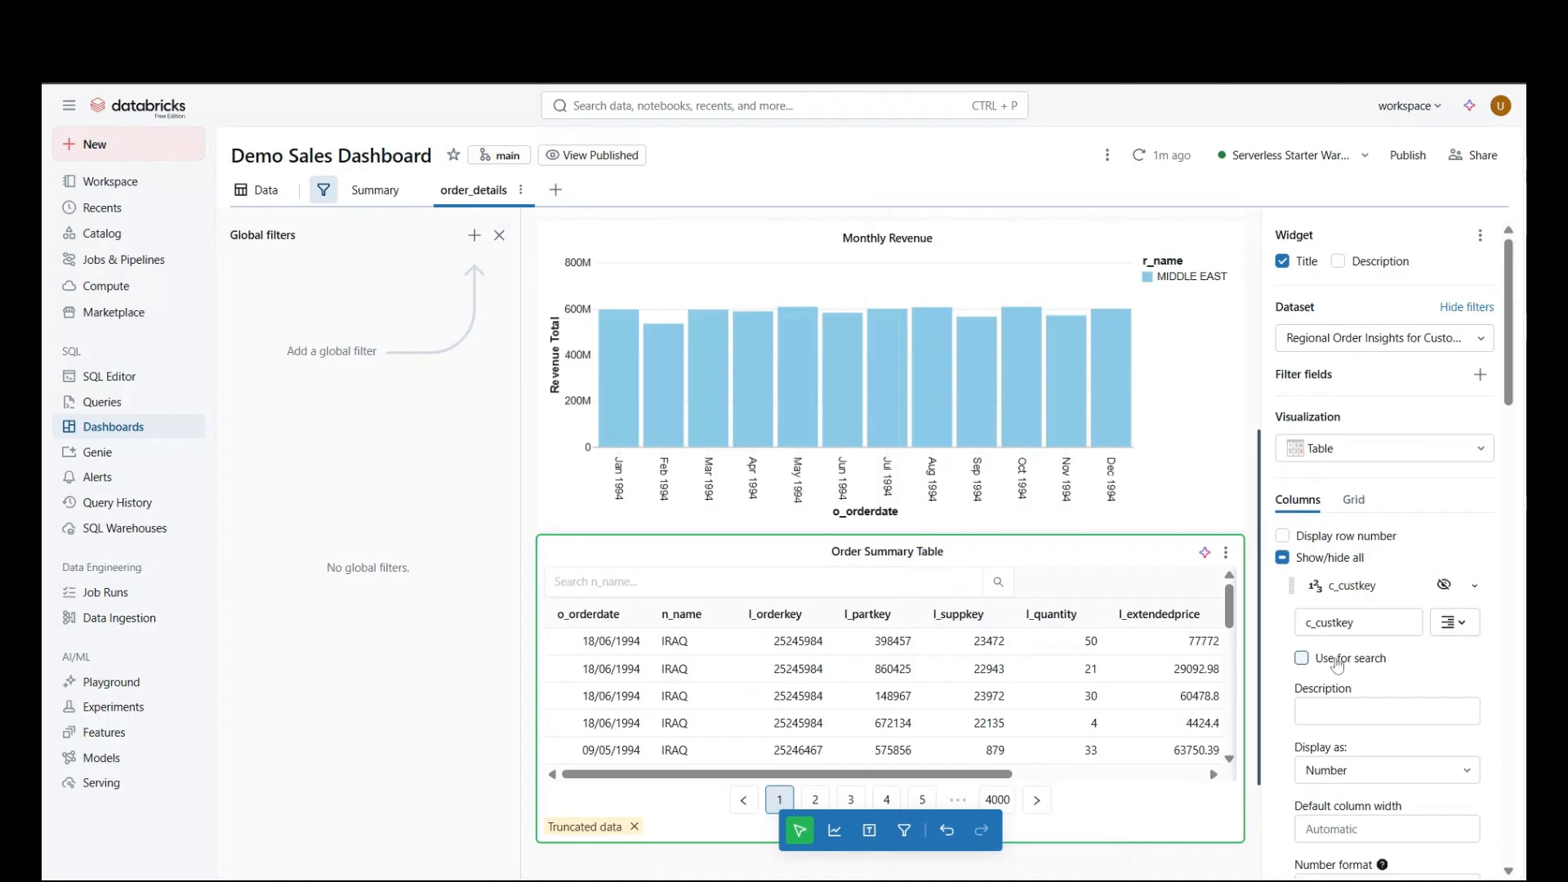
{"action": "left_click", "coordinate": [1337, 663]}
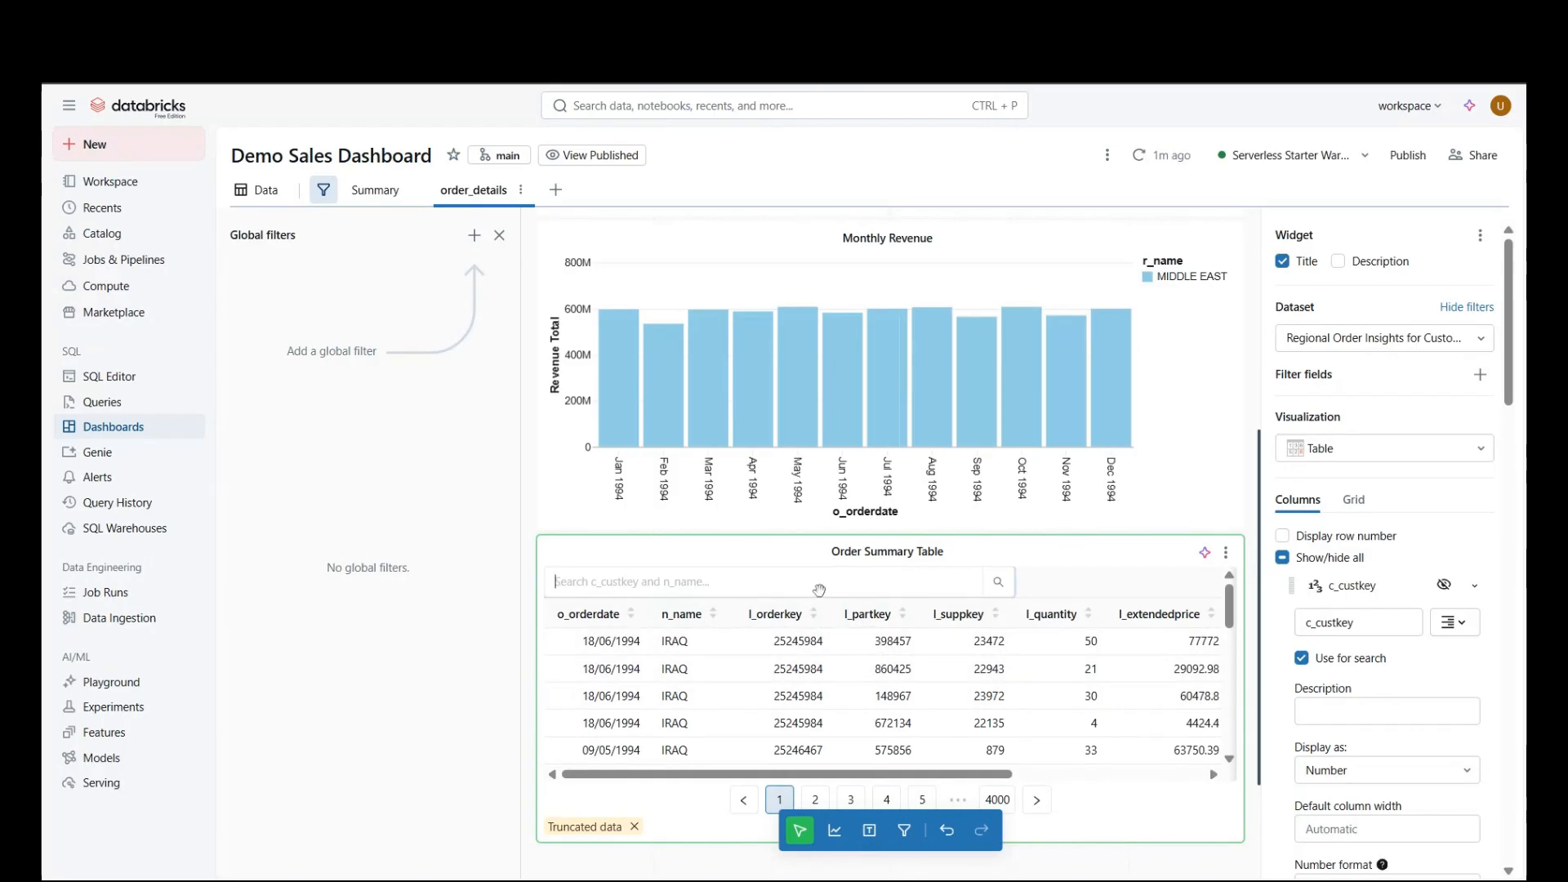
{"action": "left_click", "coordinate": [1512, 474]}
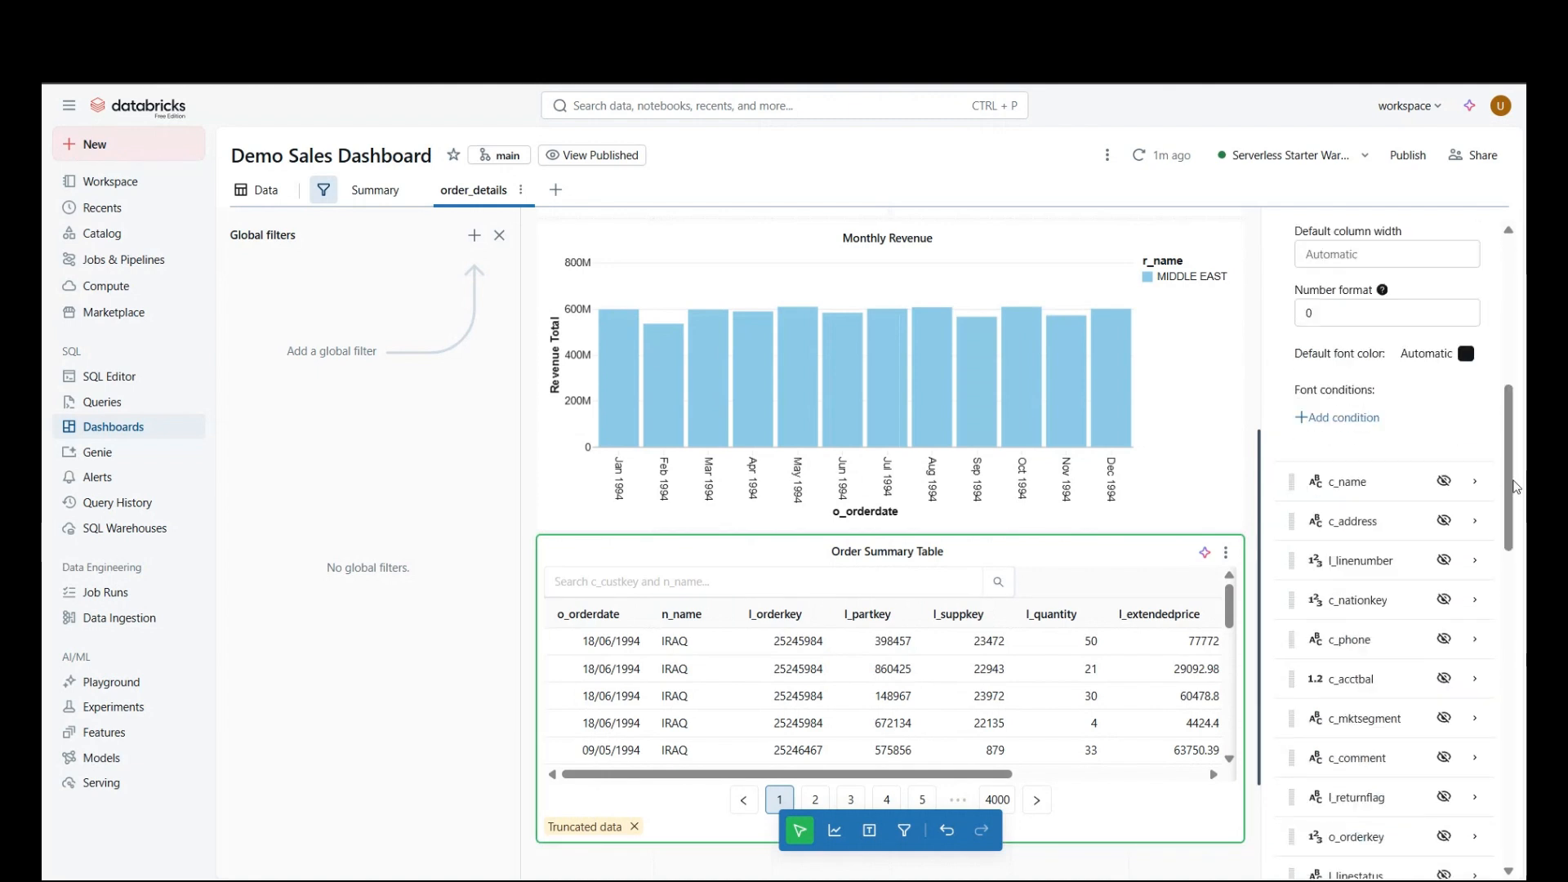
Step: Return to the draft's Summary page and review it from the heading down to the Order Status and Revenue Distribution charts
{"action": "left_click", "coordinate": [1503, 297]}
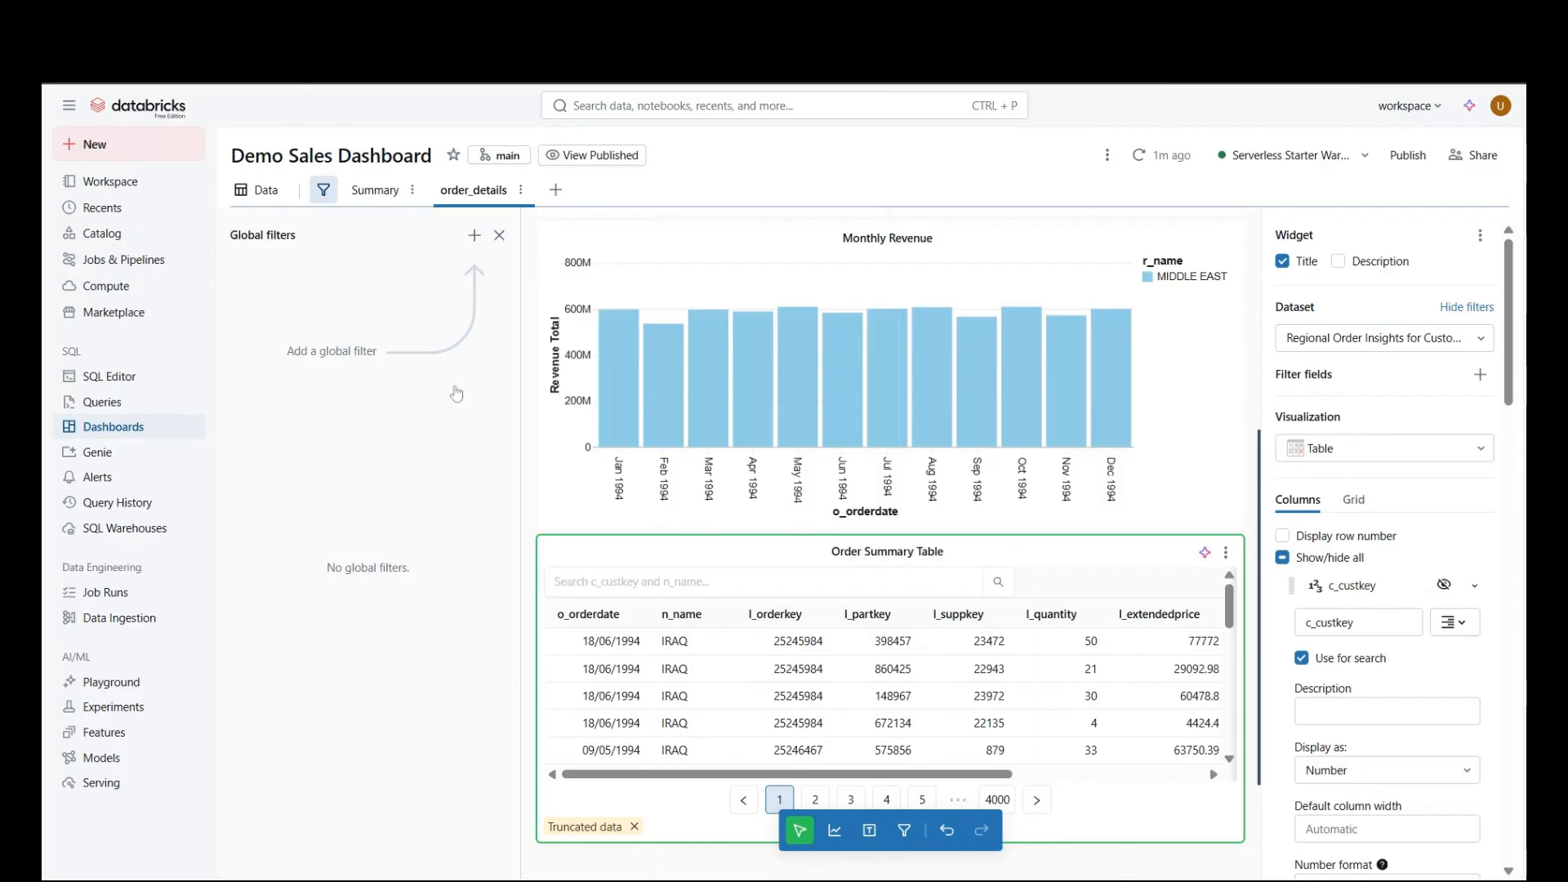
{"action": "left_click", "coordinate": [377, 191]}
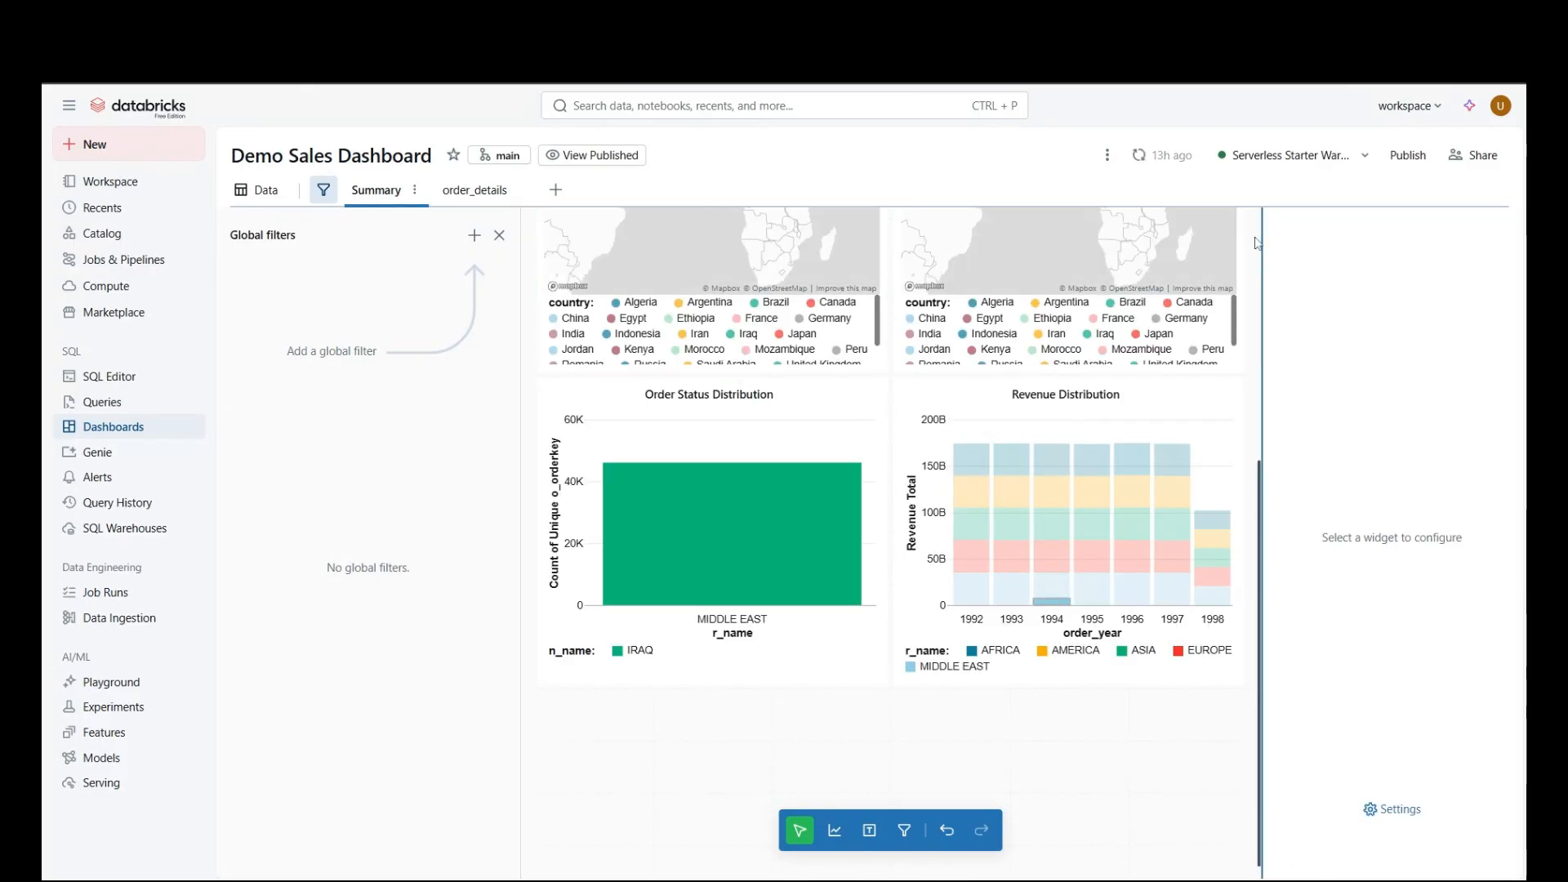
{"action": "scroll", "coordinate": [1258, 237], "scroll_direction": "up", "scroll_amount": 5}
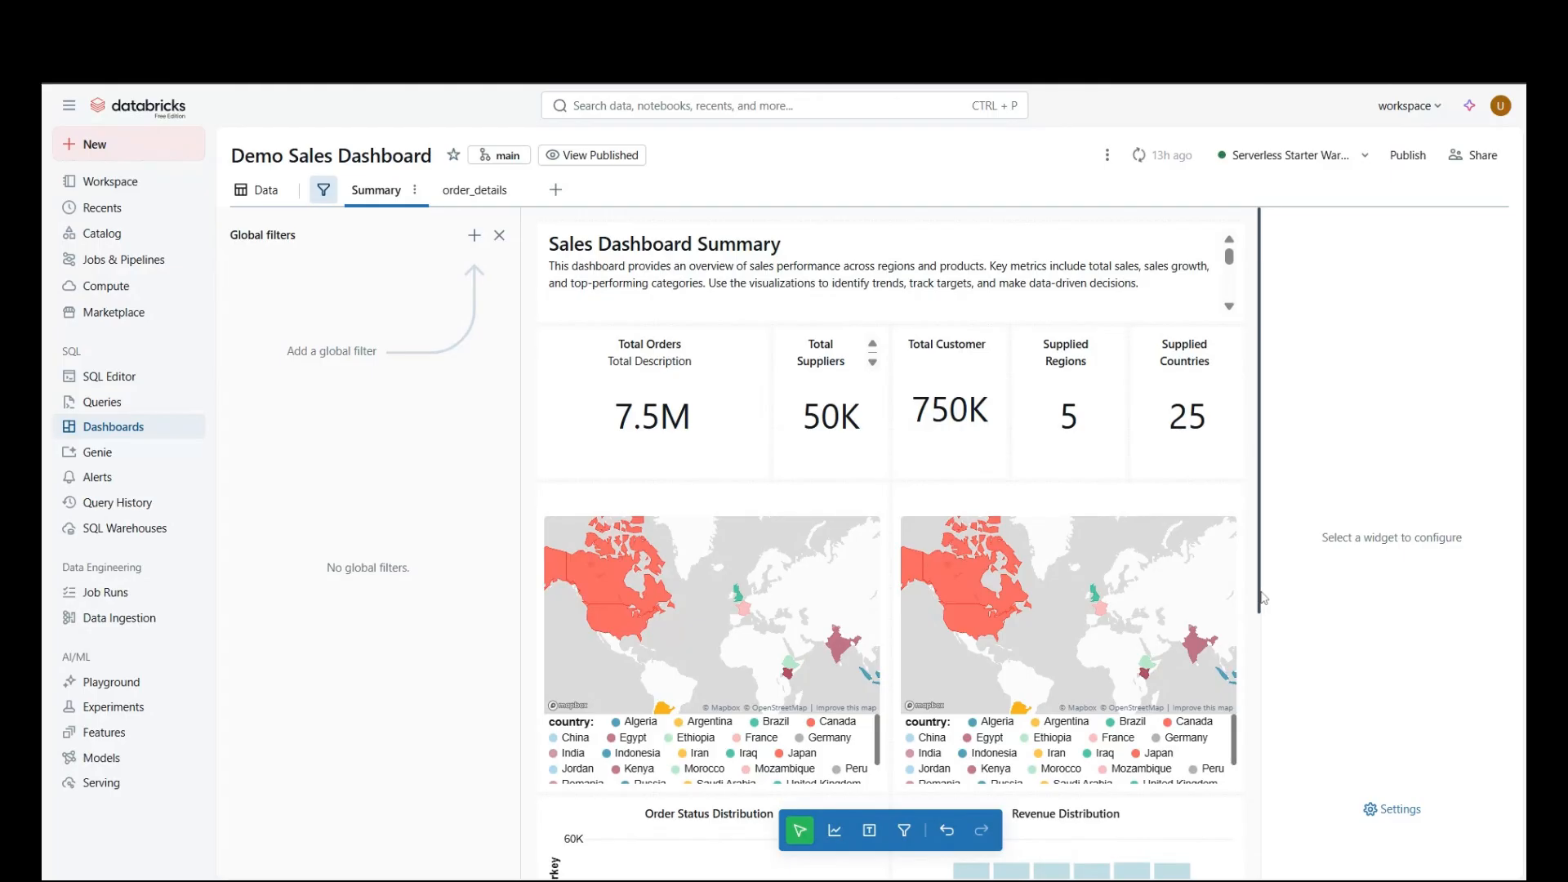
{"action": "scroll", "coordinate": [1264, 769], "scroll_direction": "down", "scroll_amount": 5}
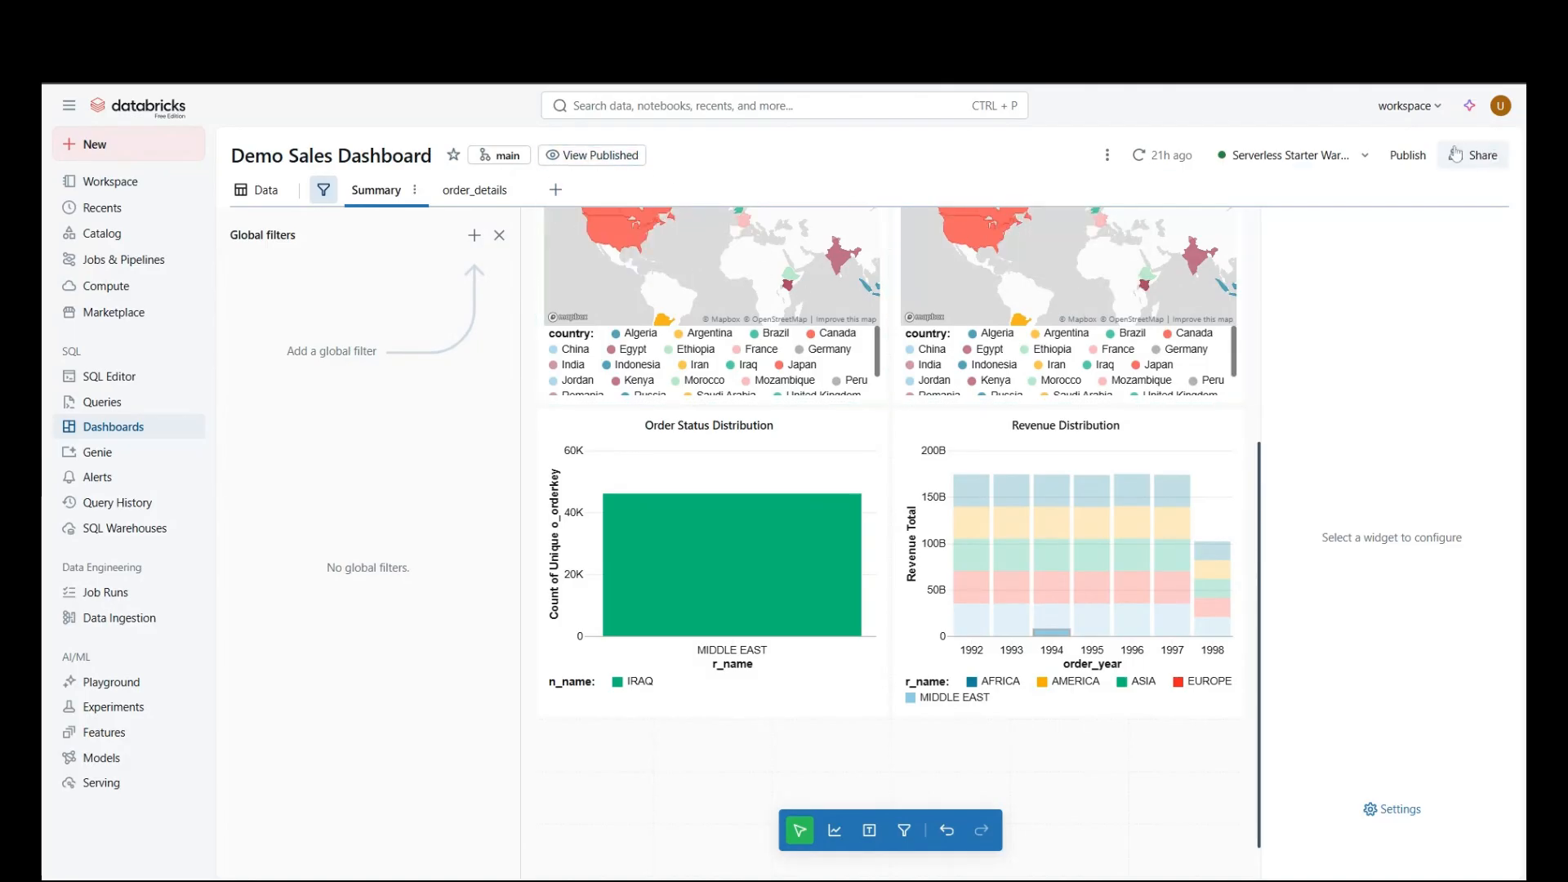
Step: Publish the dashboard with Don't embed credentials and an auto-generated Genie space, and dismiss the sharing dialog
{"action": "left_click", "coordinate": [1408, 155]}
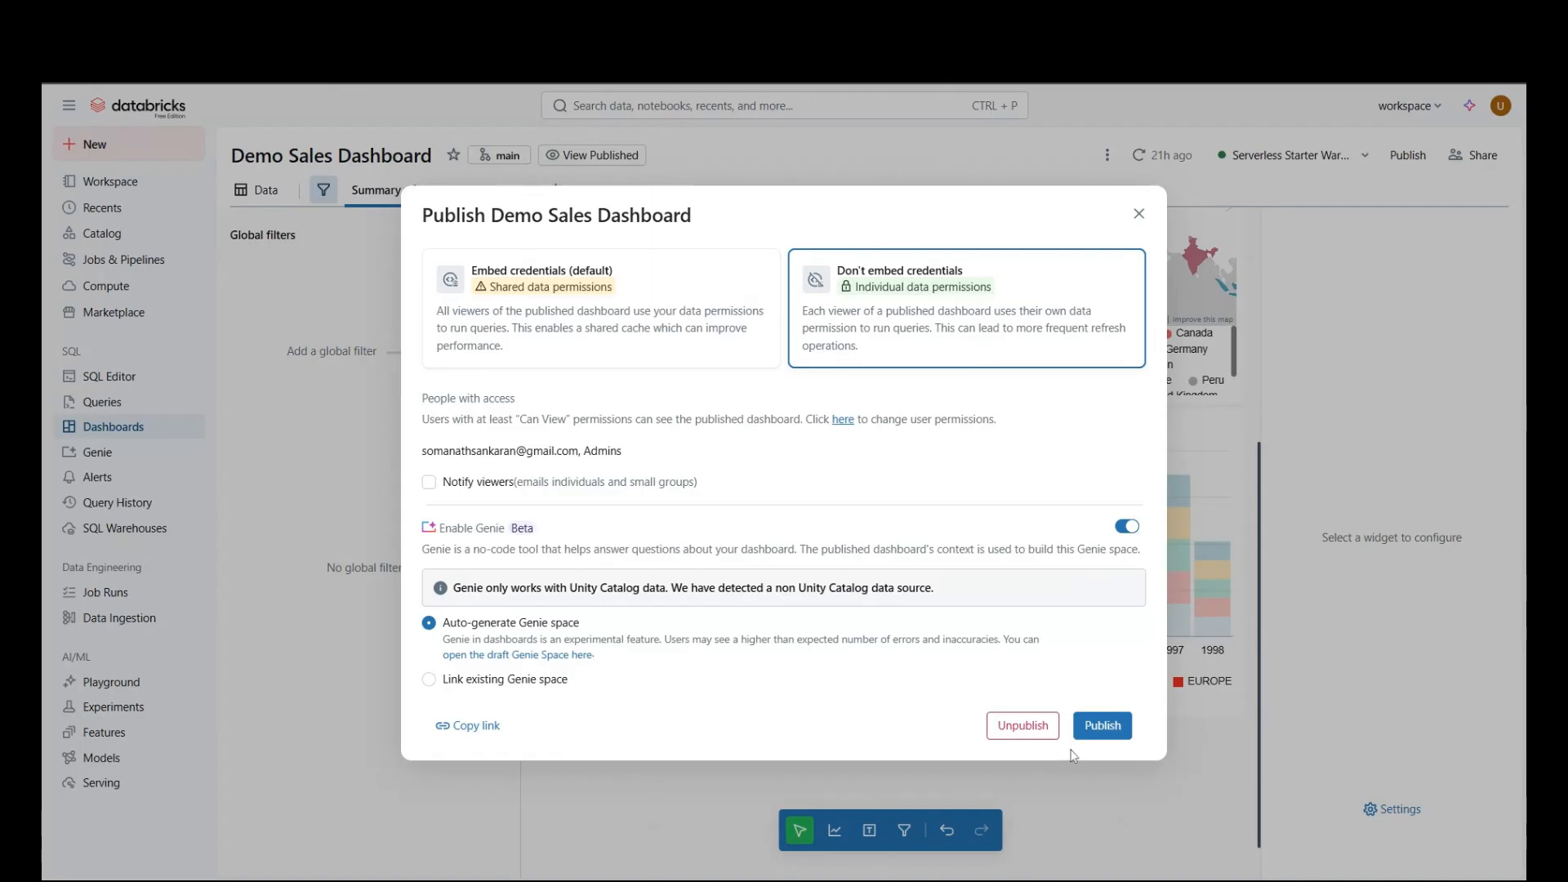
{"action": "left_click", "coordinate": [1103, 725]}
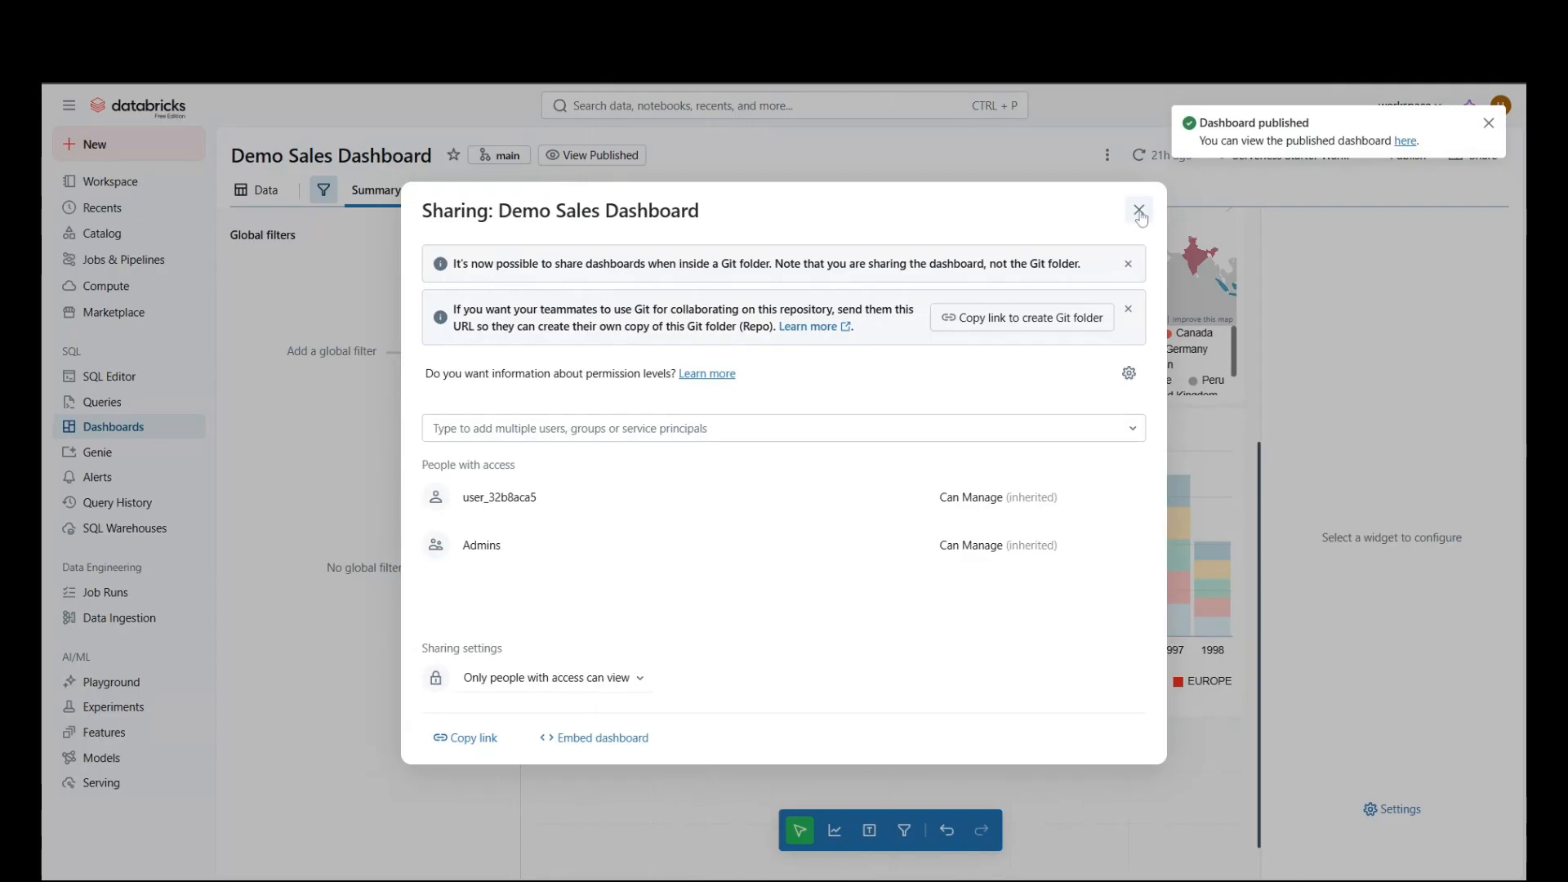
{"action": "left_click", "coordinate": [1138, 211]}
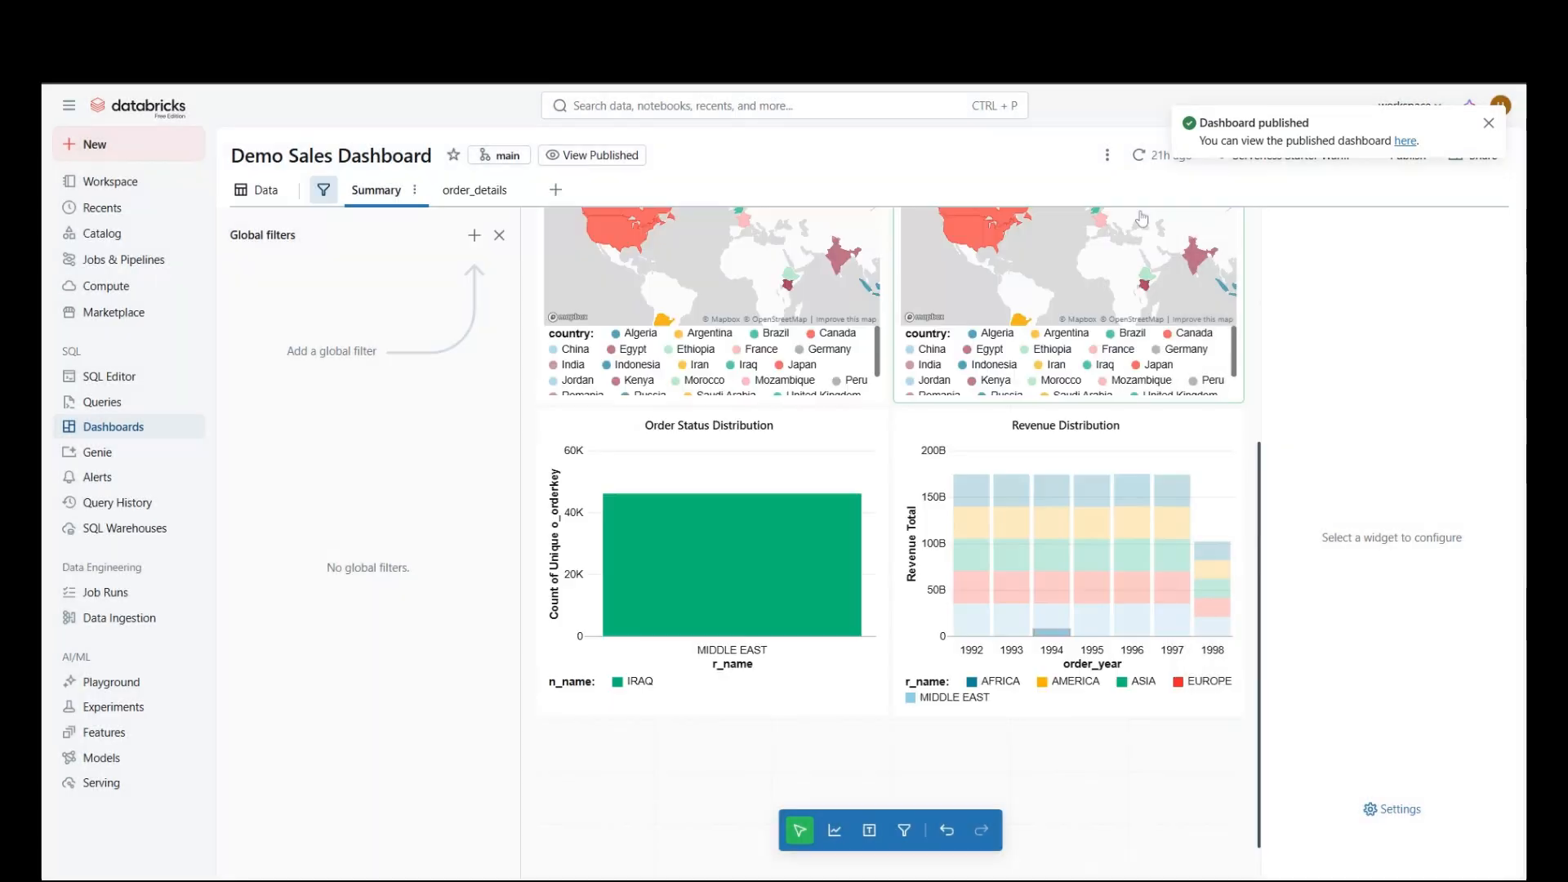
Step: View the published dashboard, and open its Genie conversation briefly before closing it
{"action": "left_click", "coordinate": [582, 157]}
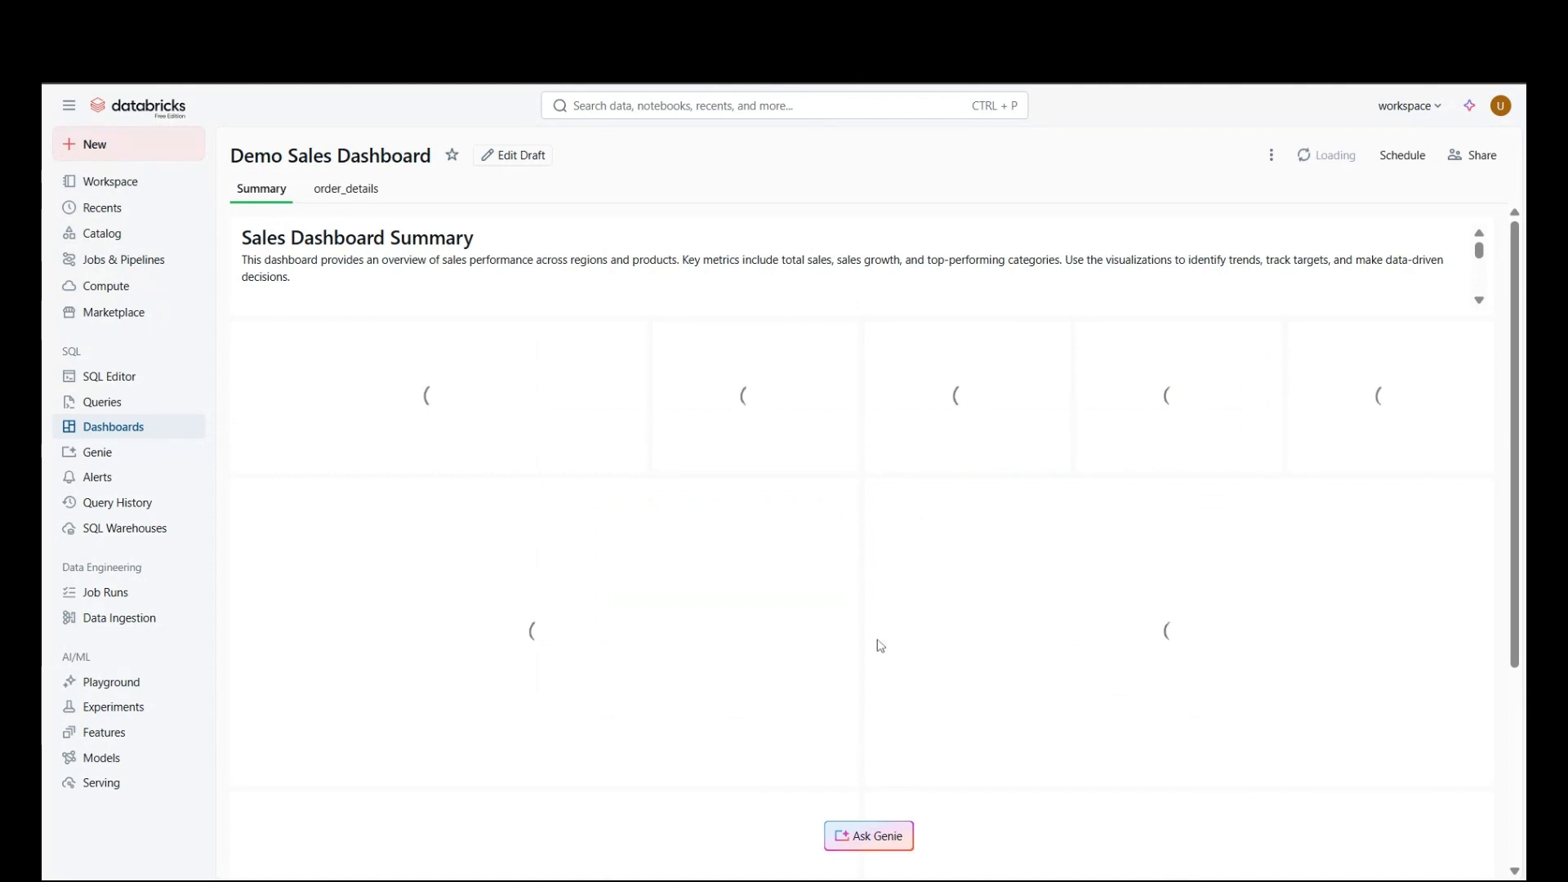
{"action": "left_click", "coordinate": [863, 841]}
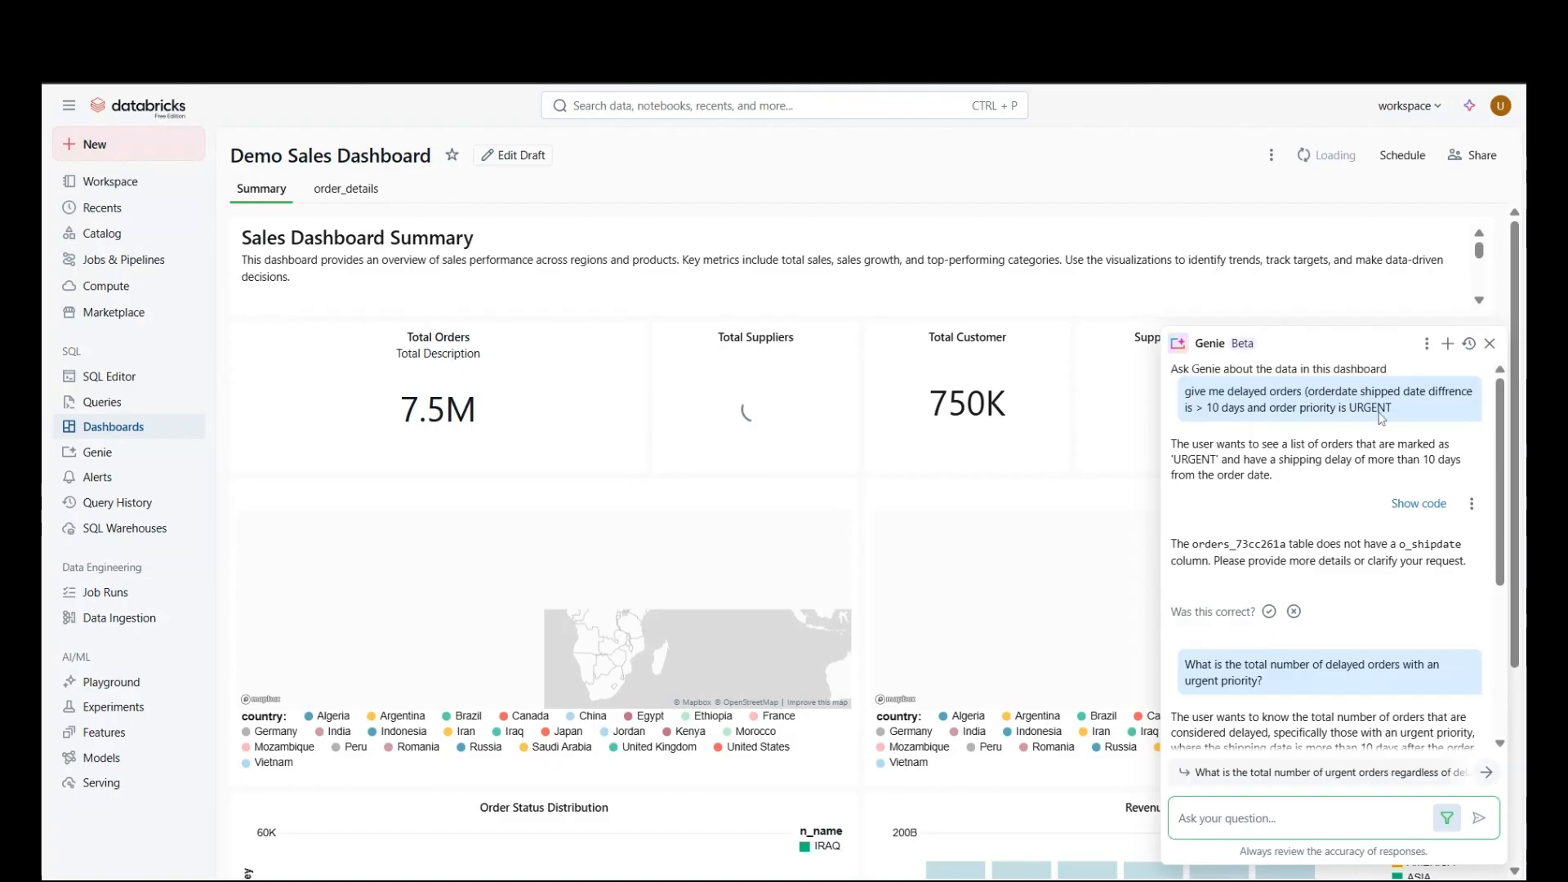
{"action": "left_click", "coordinate": [1491, 344]}
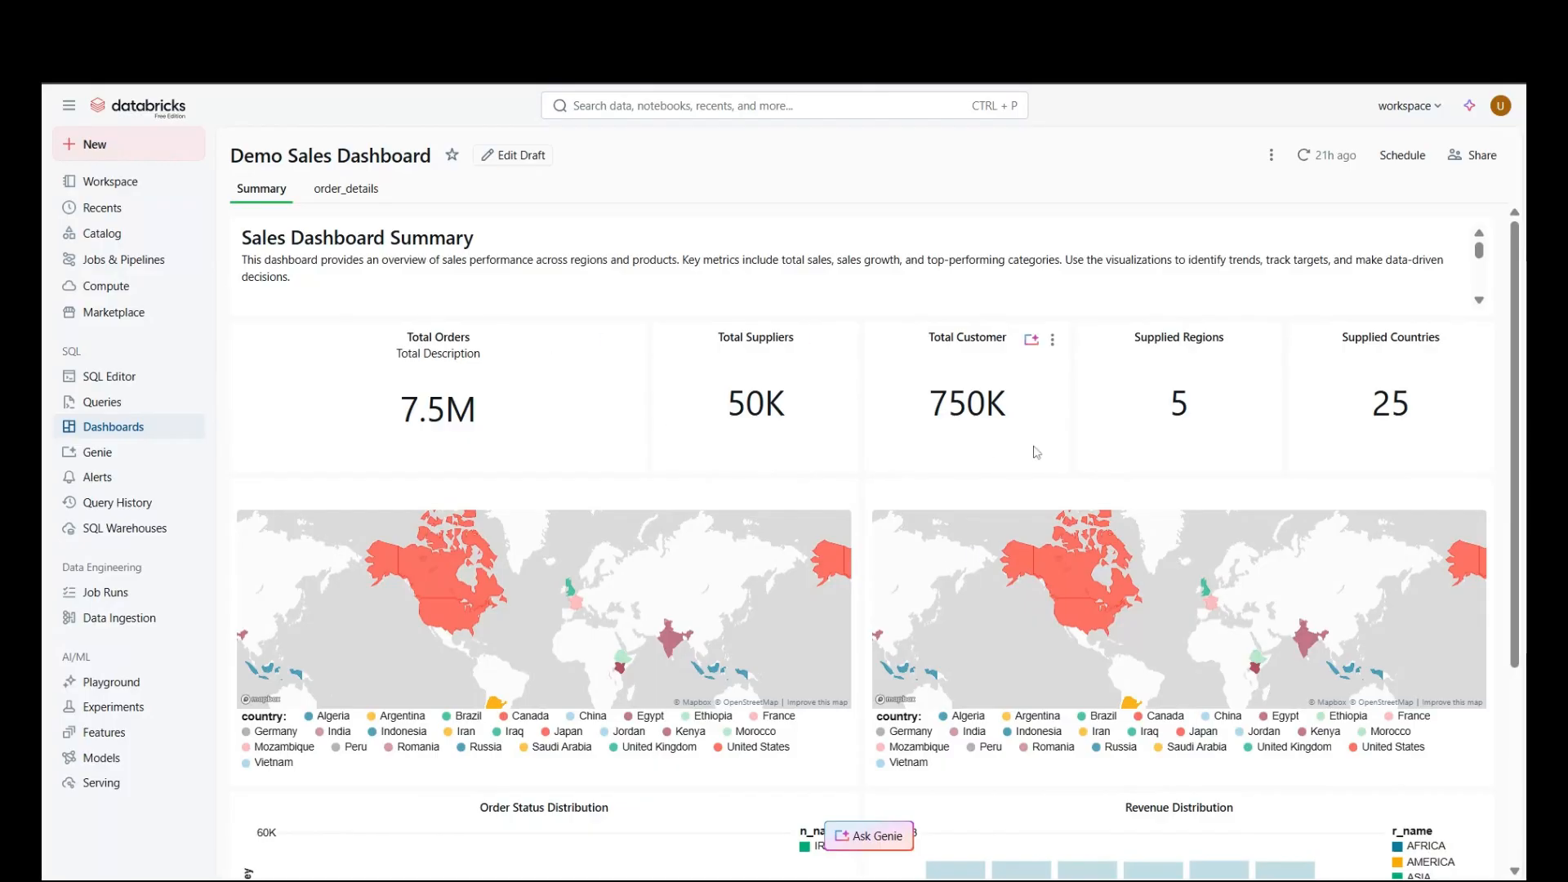
Step: Clear the 1994 selection in the Revenue Distribution chart on the published Summary page
{"action": "scroll", "coordinate": [1521, 762], "scroll_direction": "down", "scroll_amount": 4}
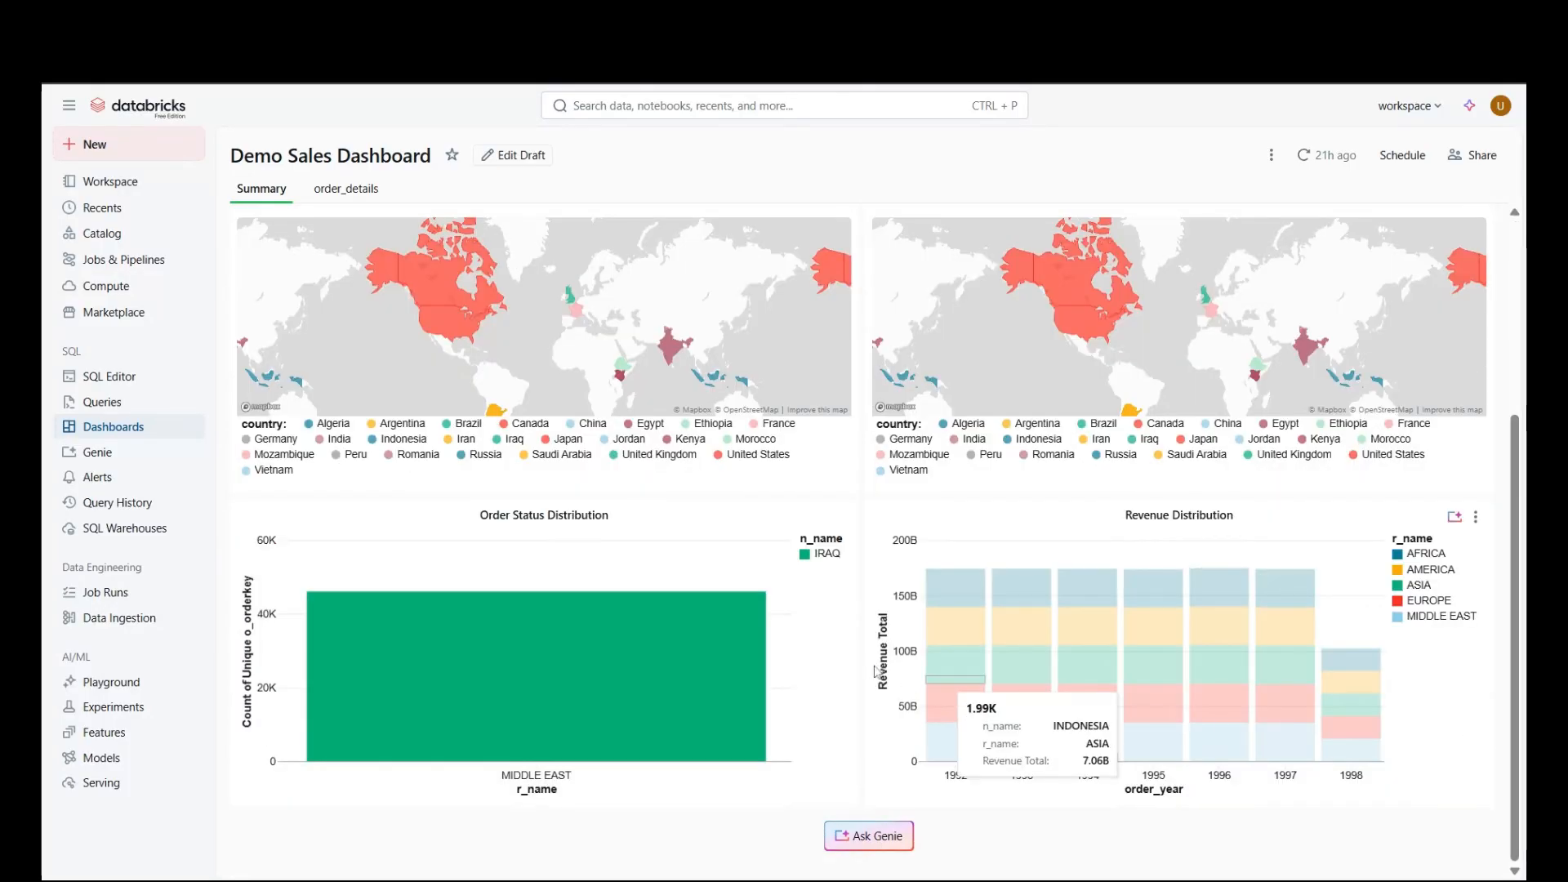
{"action": "right_click", "coordinate": [673, 653]}
{"action": "left_click", "coordinate": [586, 637]}
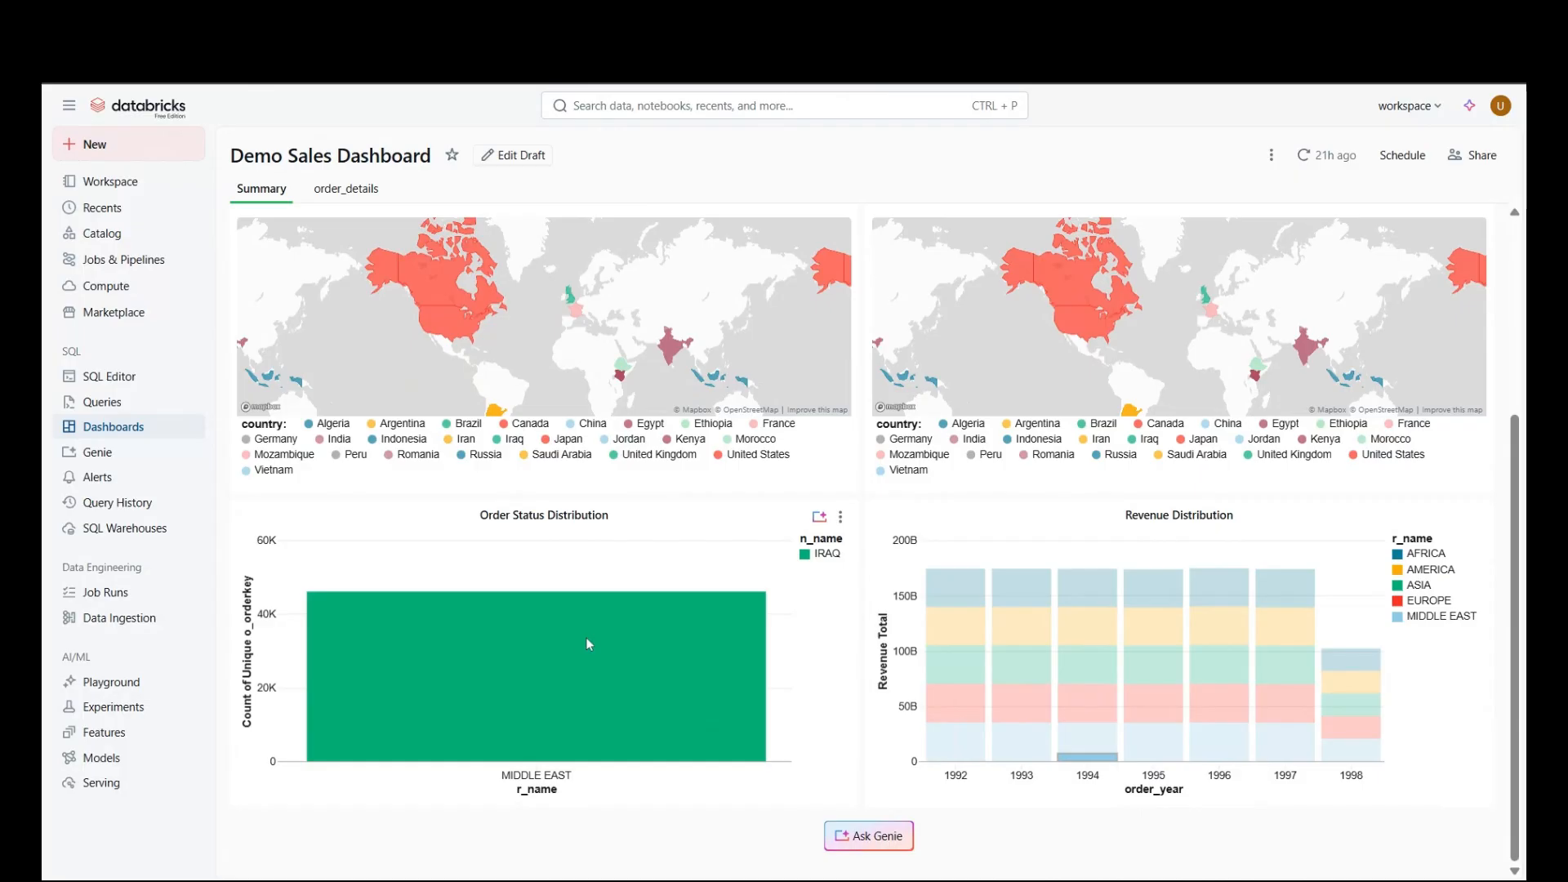
{"action": "left_click", "coordinate": [1066, 760]}
{"action": "left_click", "coordinate": [1074, 756]}
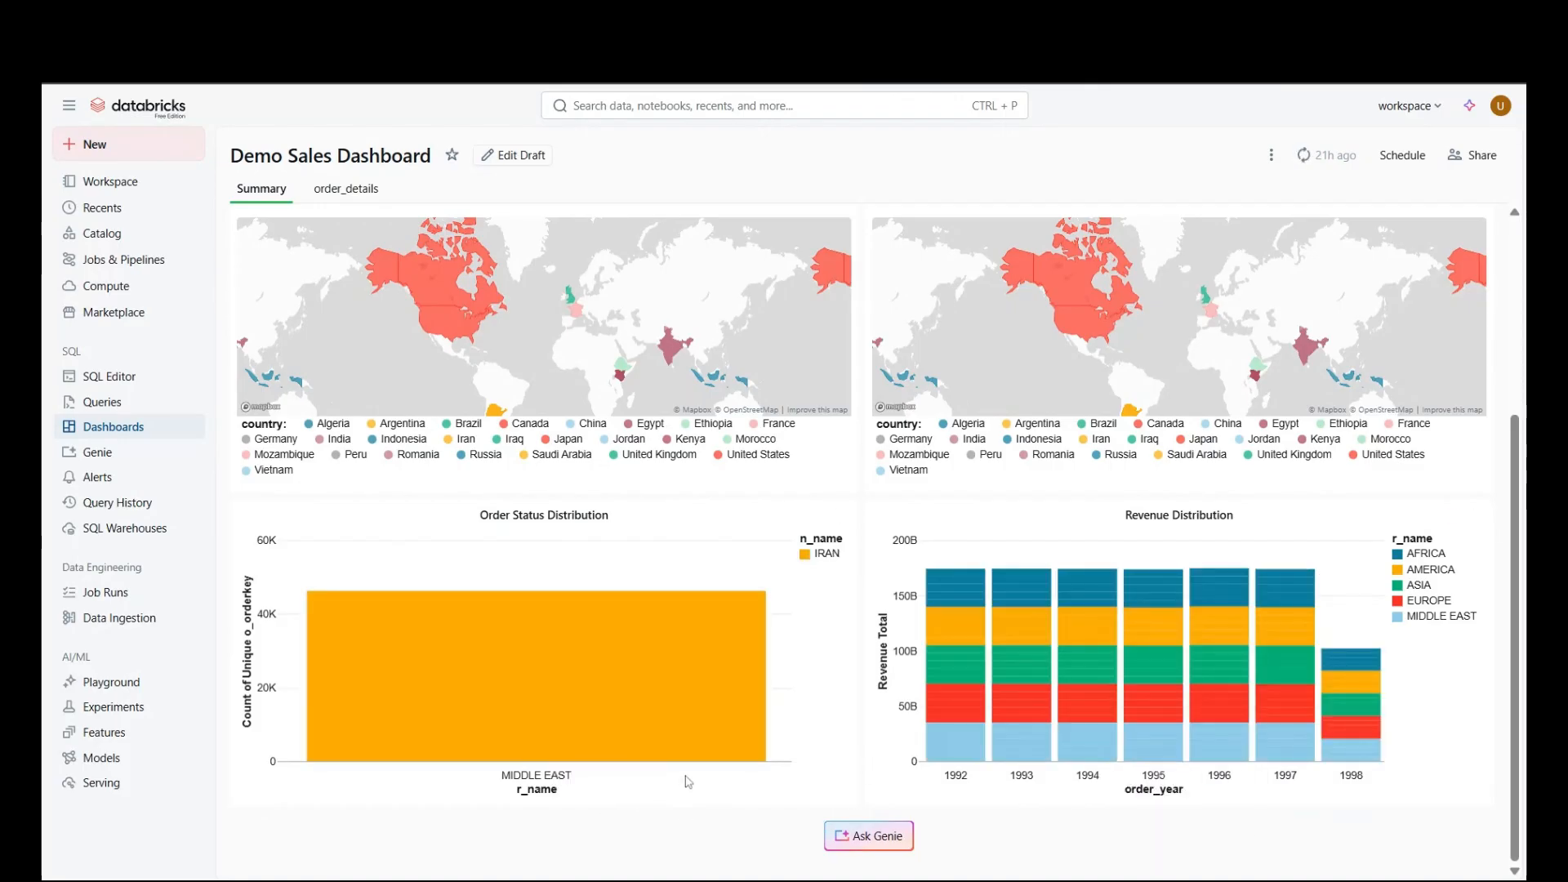
Step: Drill through from the Summary page to order_details for ASIA, CHINA and 1994
{"action": "right_click", "coordinate": [523, 623]}
{"action": "mouse_move", "coordinate": [688, 457]}
{"action": "left_click", "coordinate": [764, 441]}
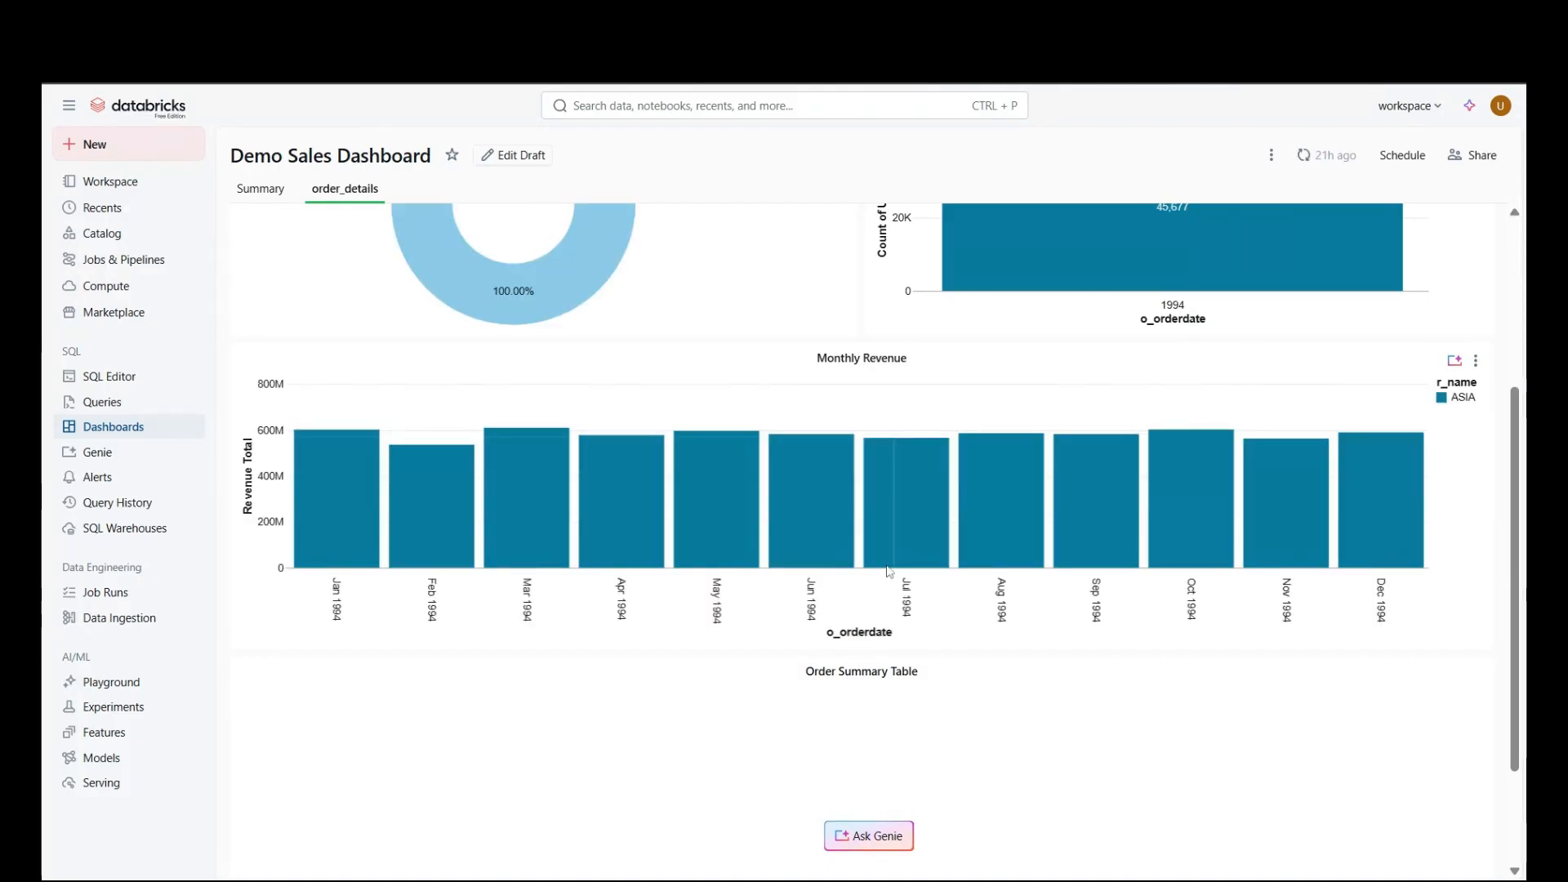
Step: Ask Genie to "explain this chart" with the Monthly Revenue chart as context
{"action": "mouse_move", "coordinate": [889, 571]}
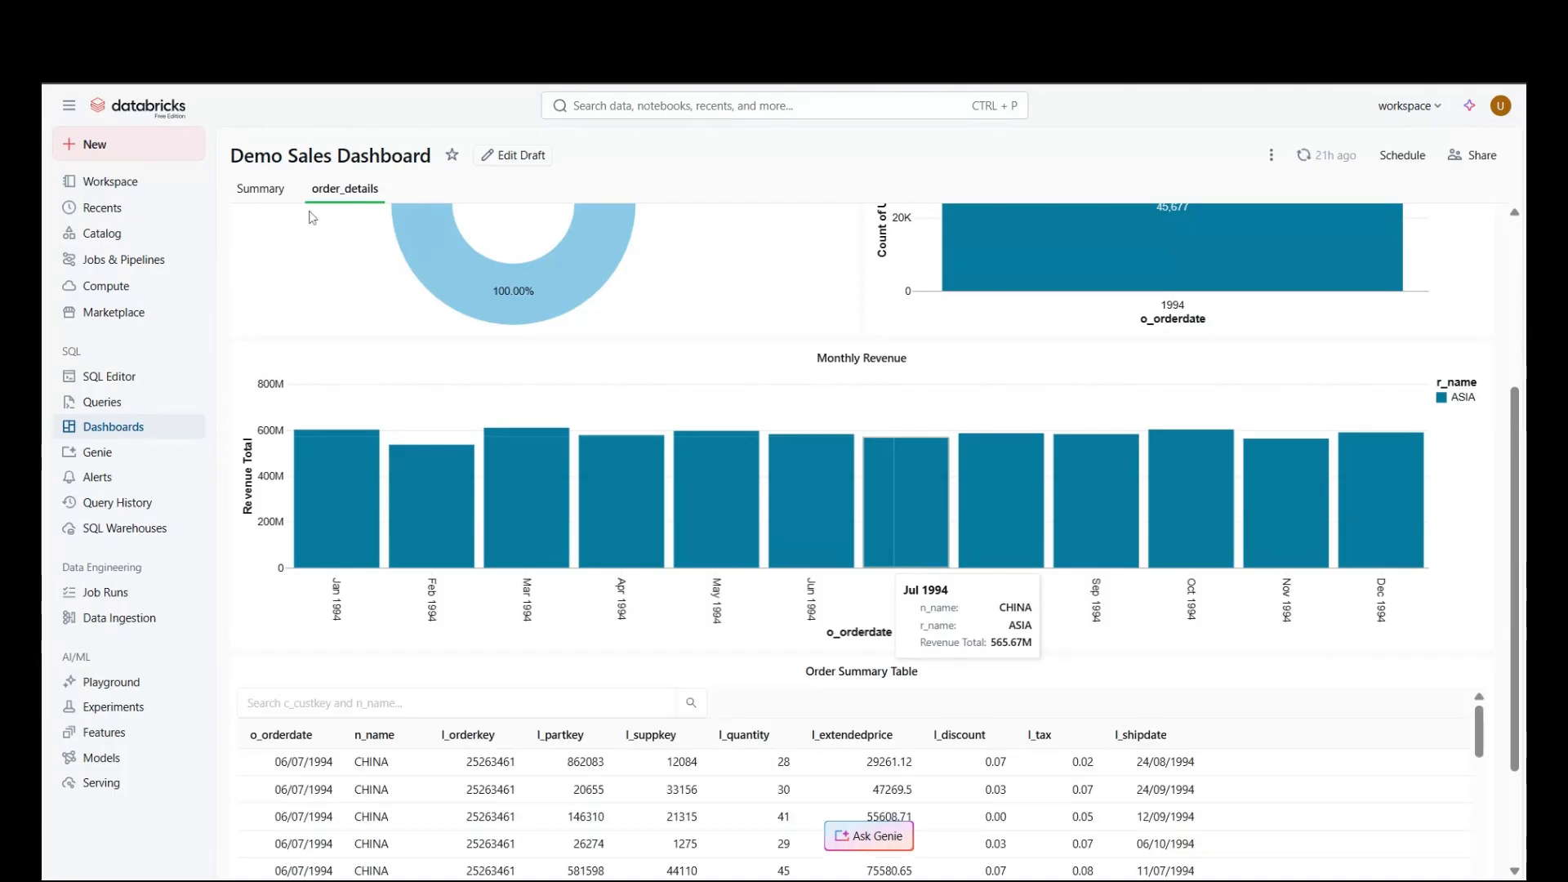
{"action": "right_click", "coordinate": [614, 393]}
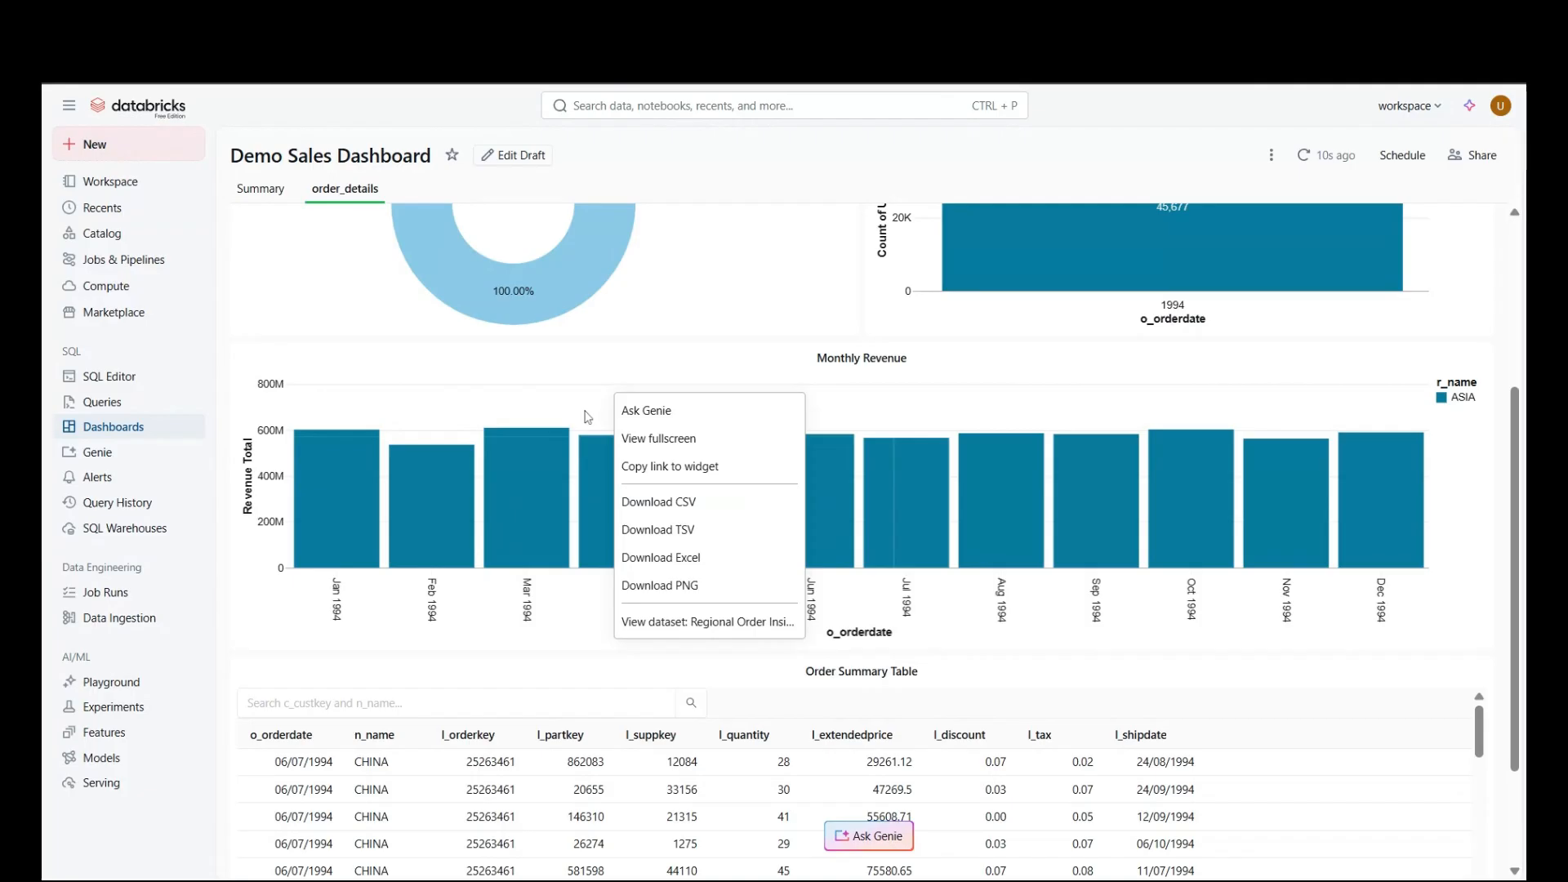
{"action": "left_click", "coordinate": [705, 411]}
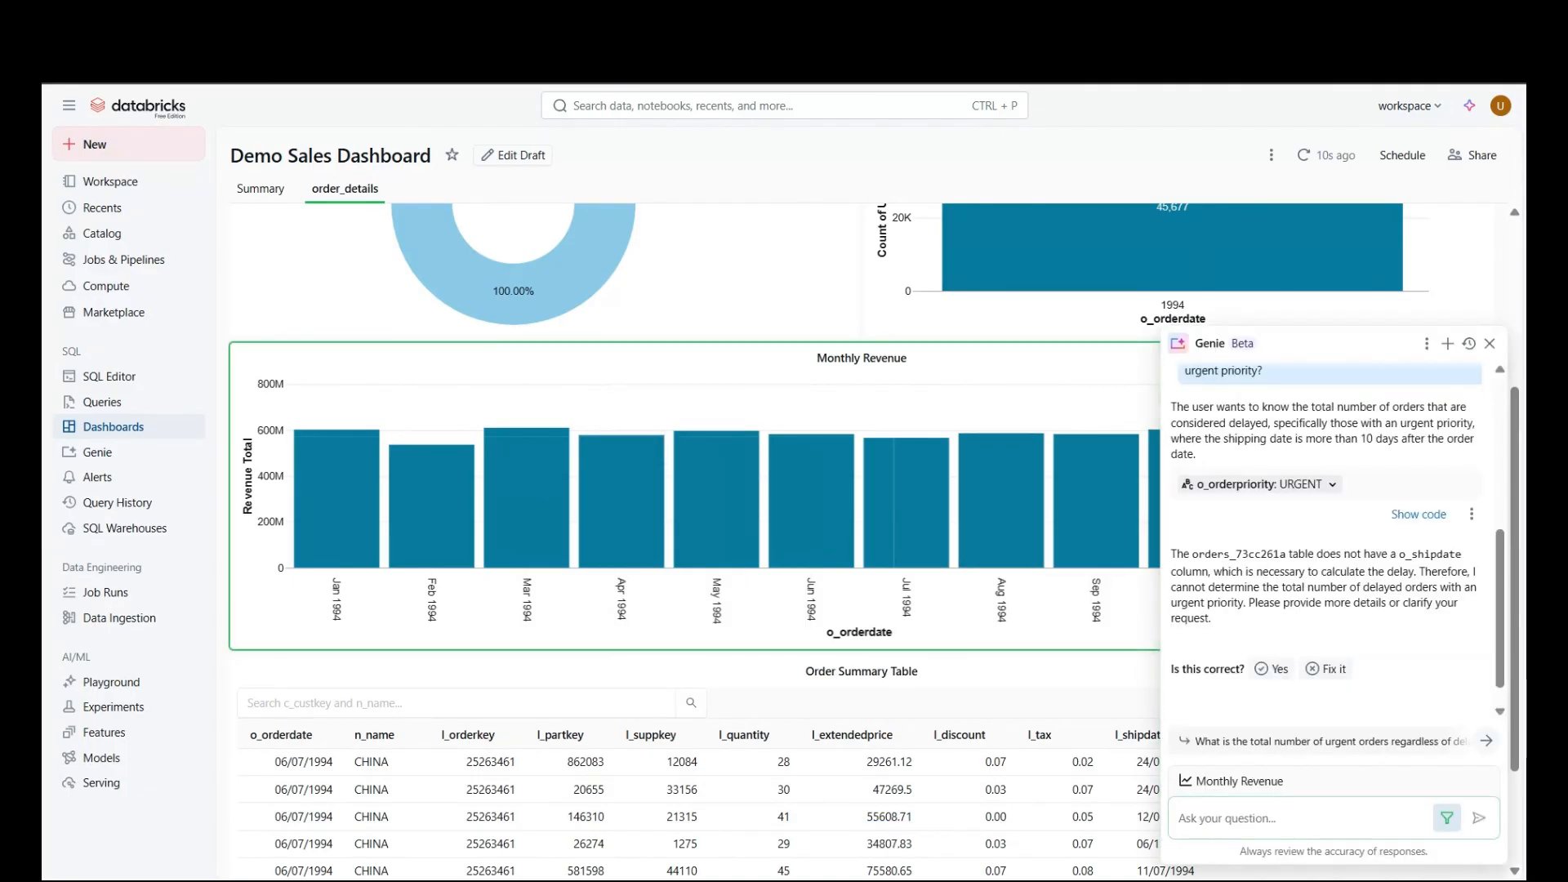
{"action": "type", "text": "ex"}
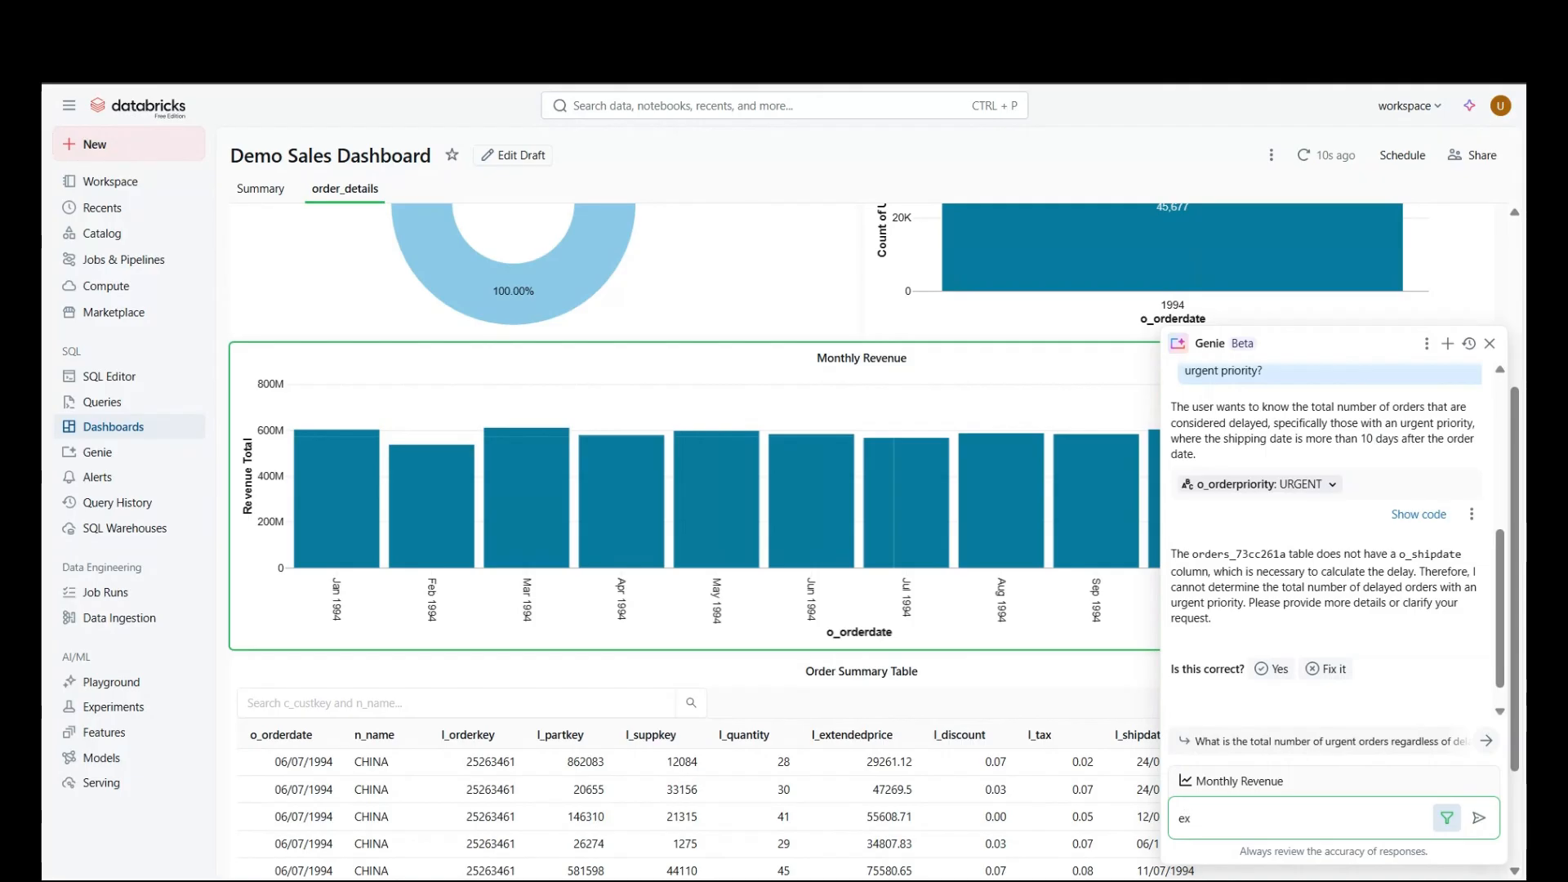
{"action": "type", "text": "plain this chart"}
{"action": "key", "text": "Return"}
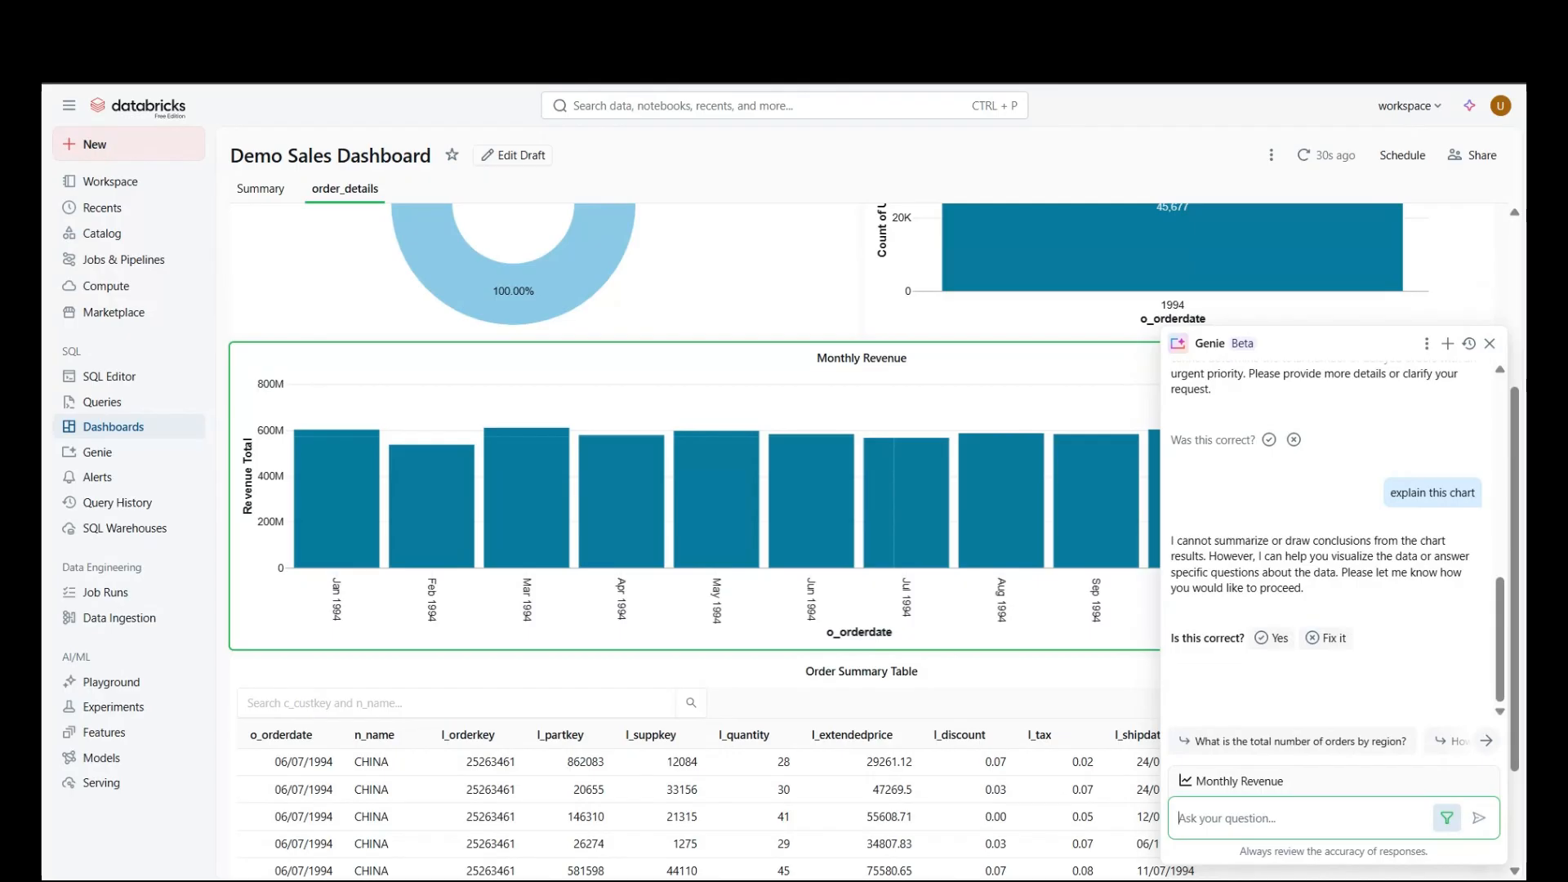
Step: Ask Genie "what is the monthly revenue means" about the Monthly Revenue chart, and close the conversation
{"action": "type", "text": "what is the monthly r"}
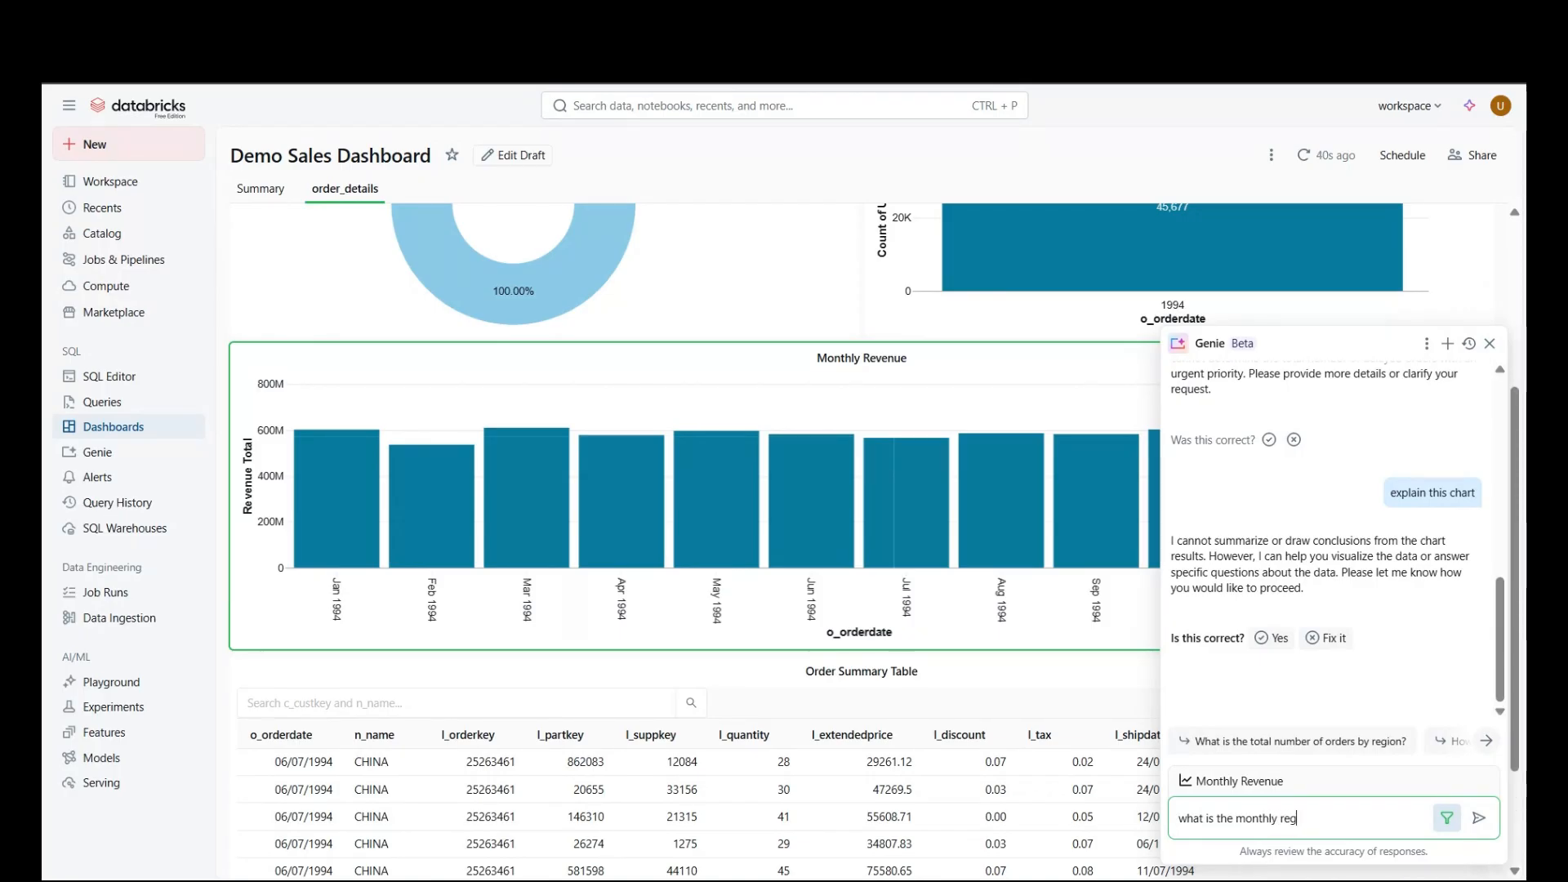
{"action": "type", "text": "eveniue"}
{"action": "key", "text": "BackSpace"}
{"action": "key", "text": "BackSpace"}
{"action": "key", "text": "BackSpace"}
{"action": "type", "text": "yue"}
{"action": "type", "text": "yu"}
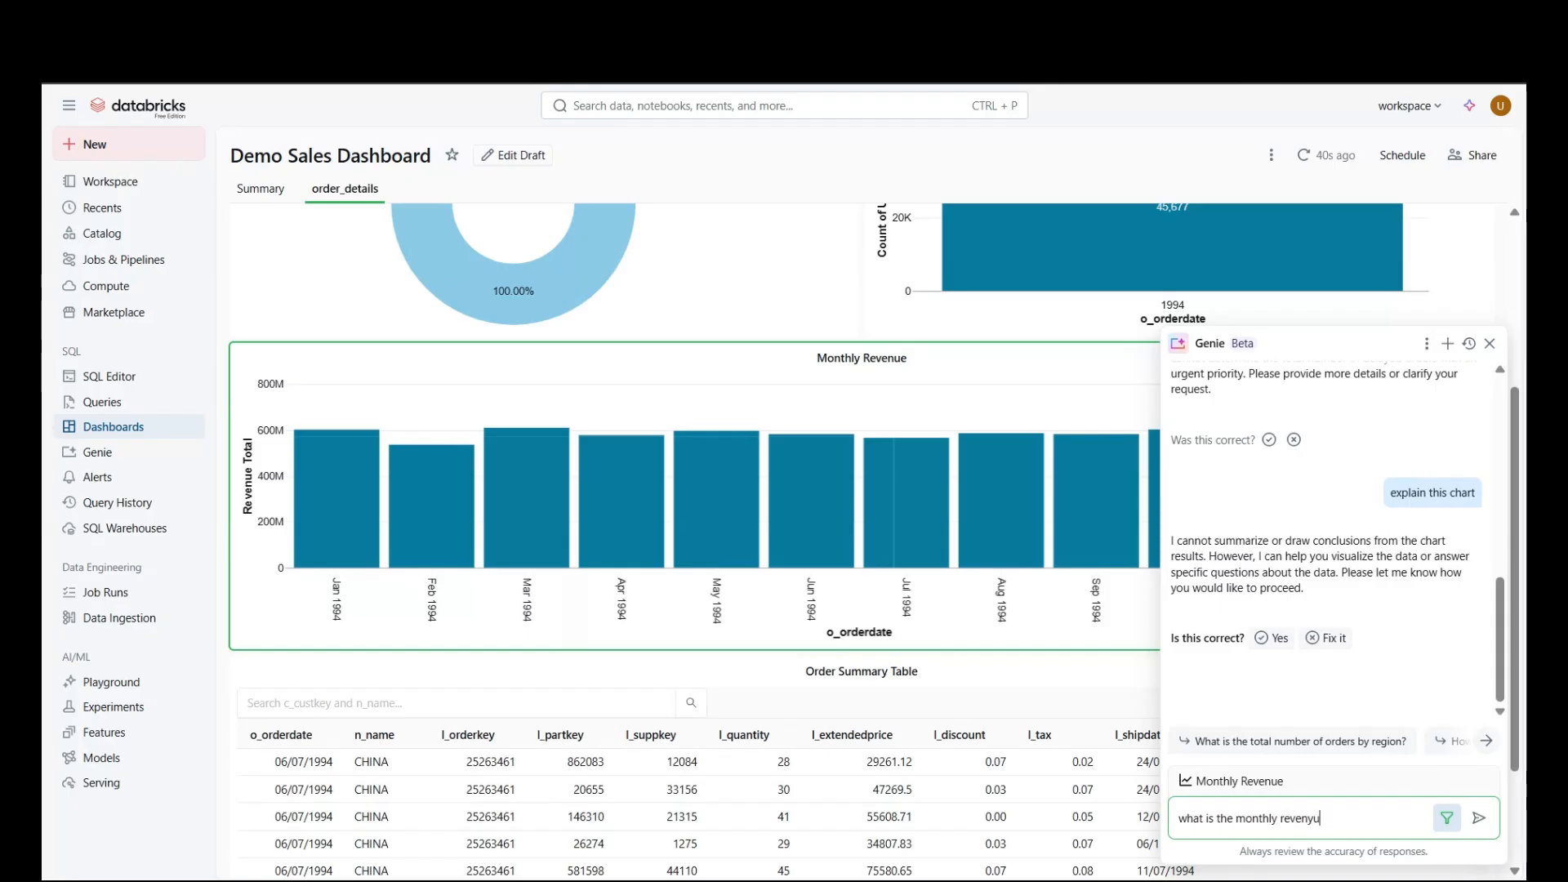
{"action": "type", "text": "ue means"}
{"action": "key", "text": "Return"}
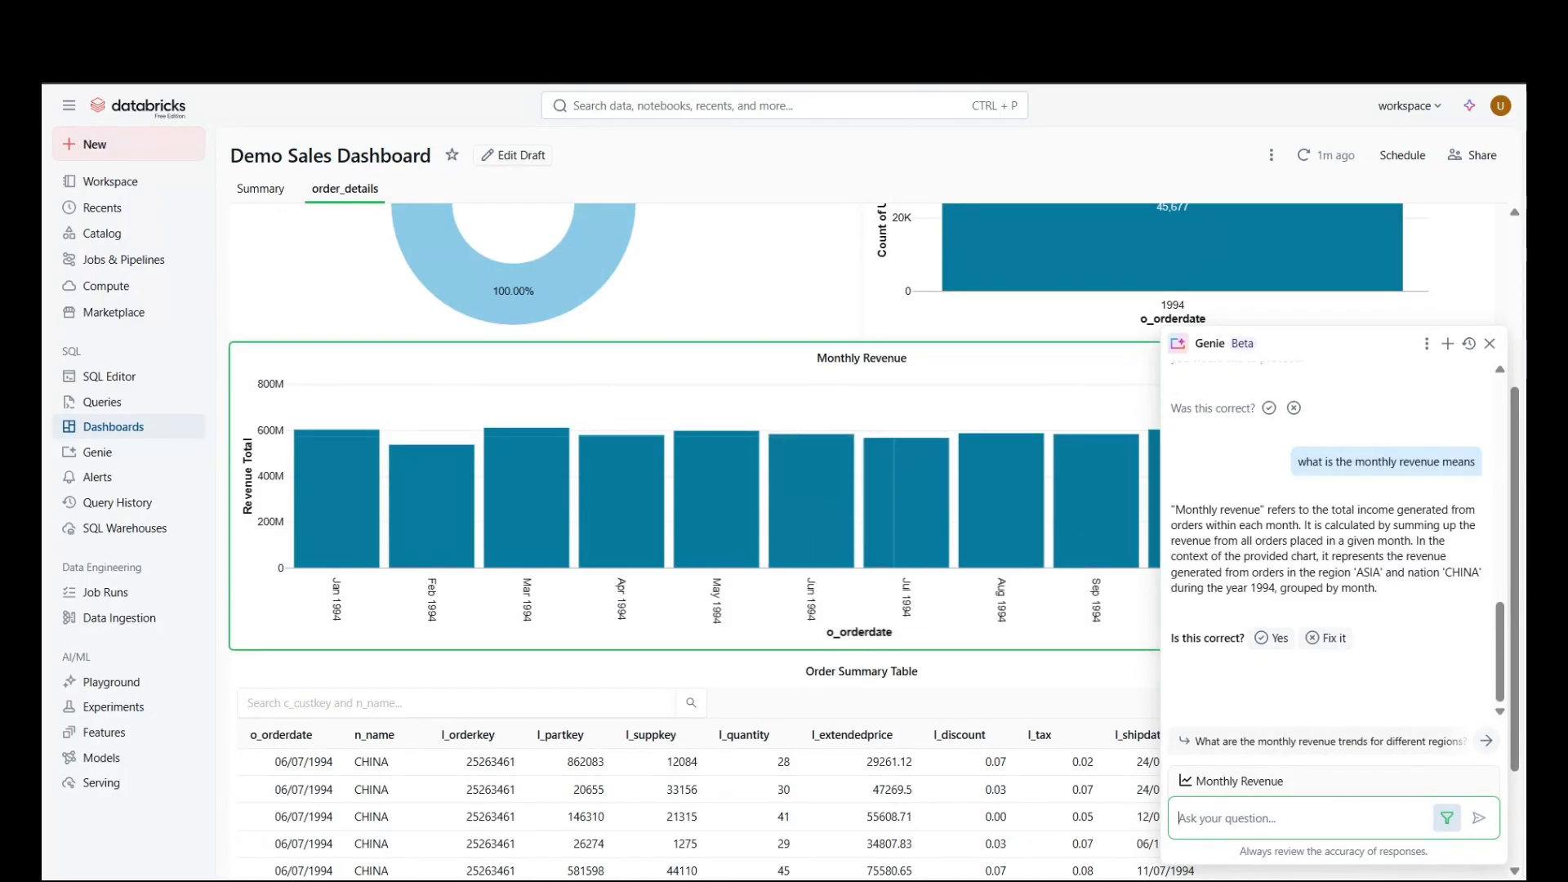
{"action": "mouse_move", "coordinate": [1094, 527]}
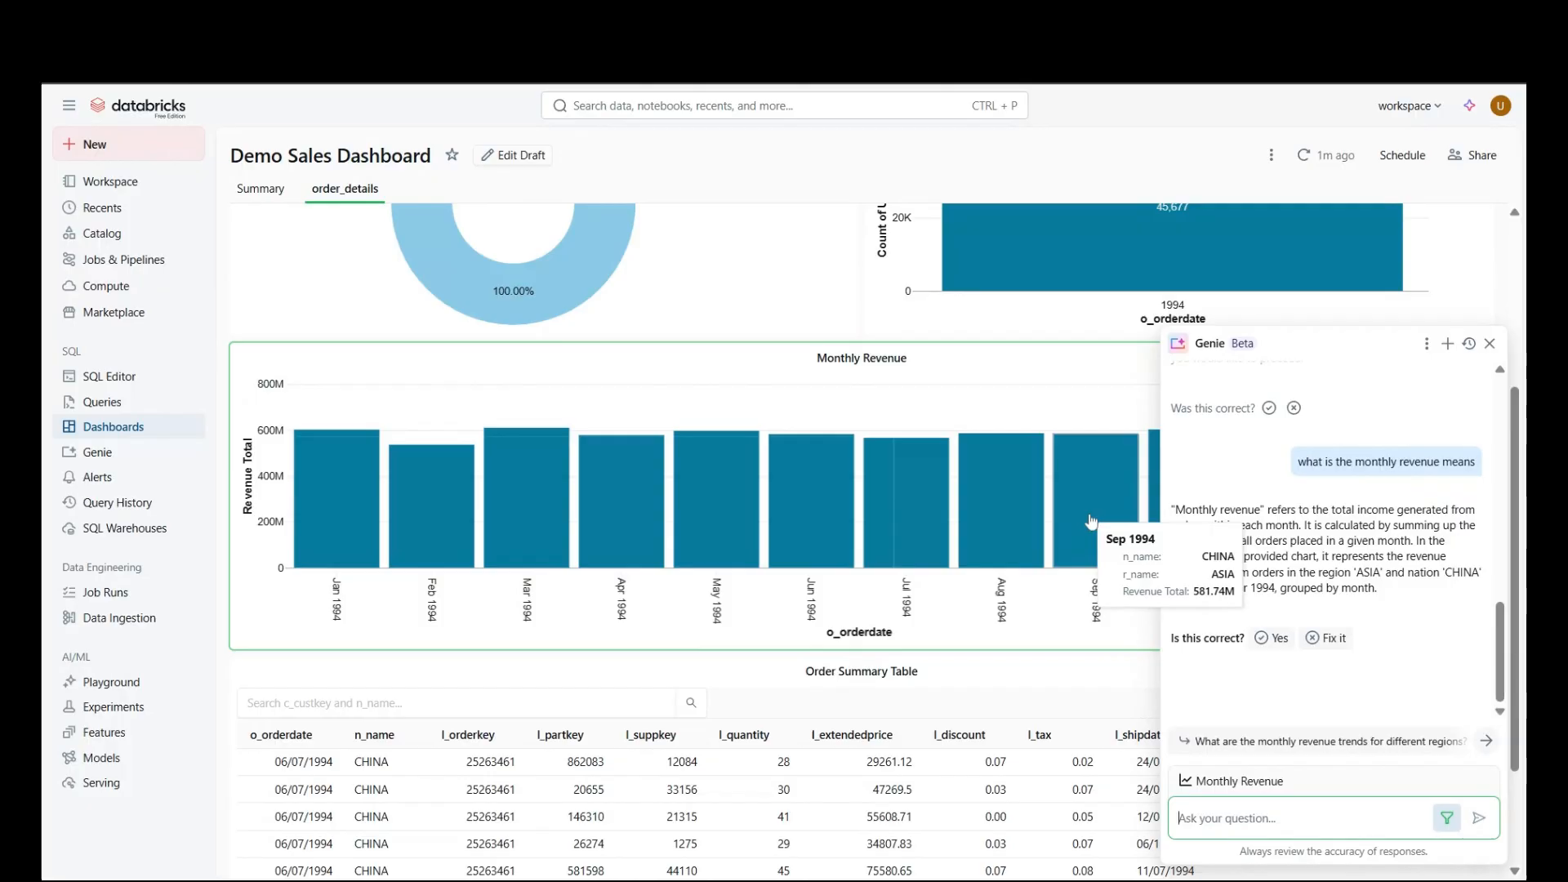
{"action": "left_click", "coordinate": [1490, 343]}
Step: View the Monthly Revenue chart in fullscreen, and return to the order_details page
{"action": "mouse_move", "coordinate": [586, 537]}
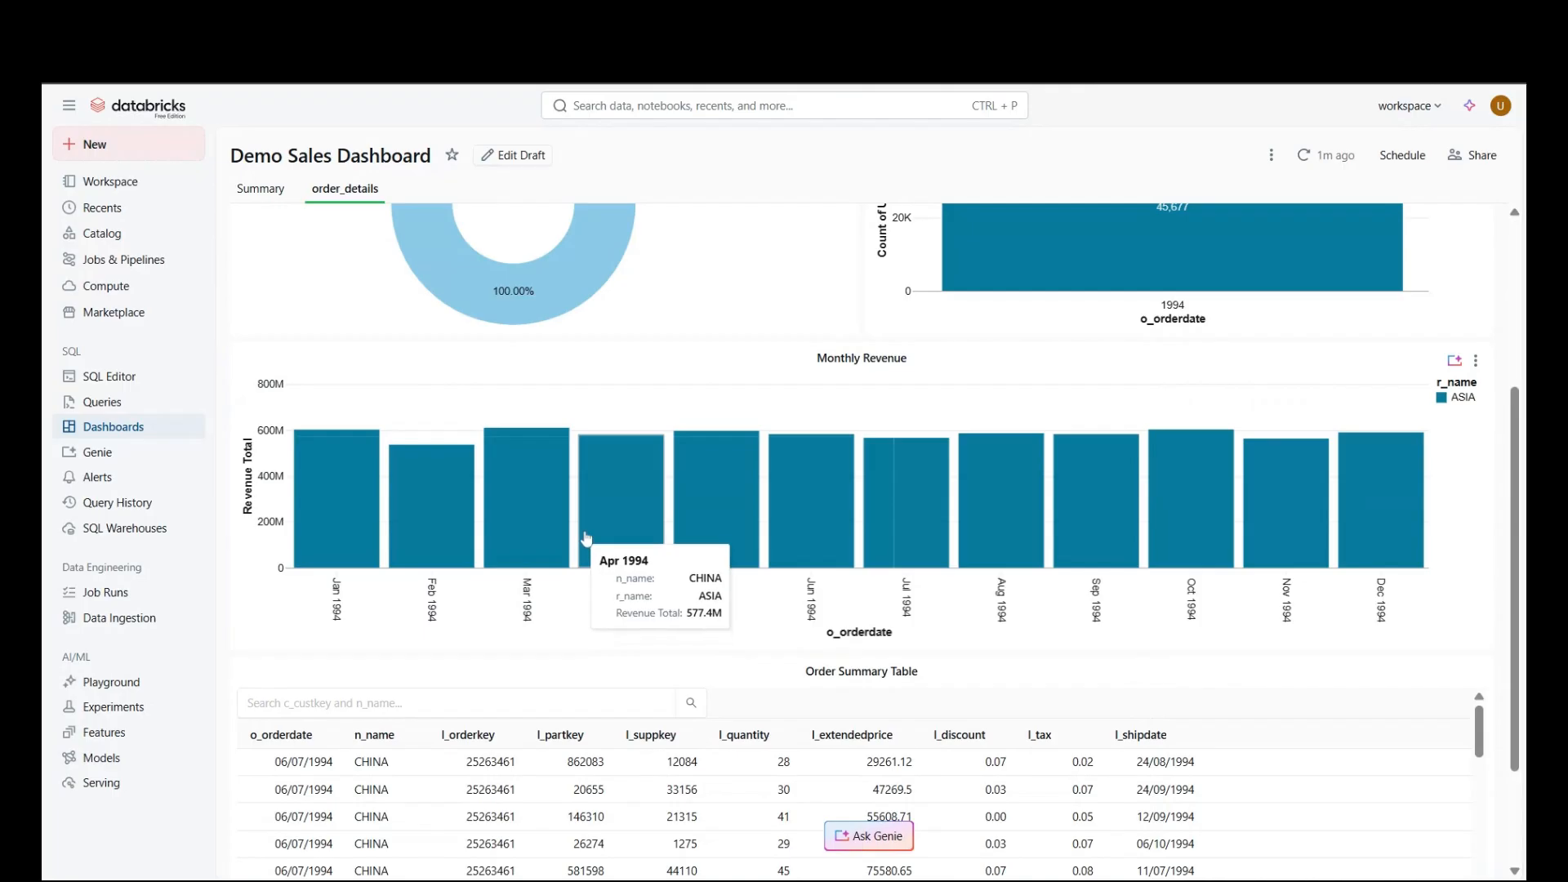
{"action": "right_click", "coordinate": [624, 502]}
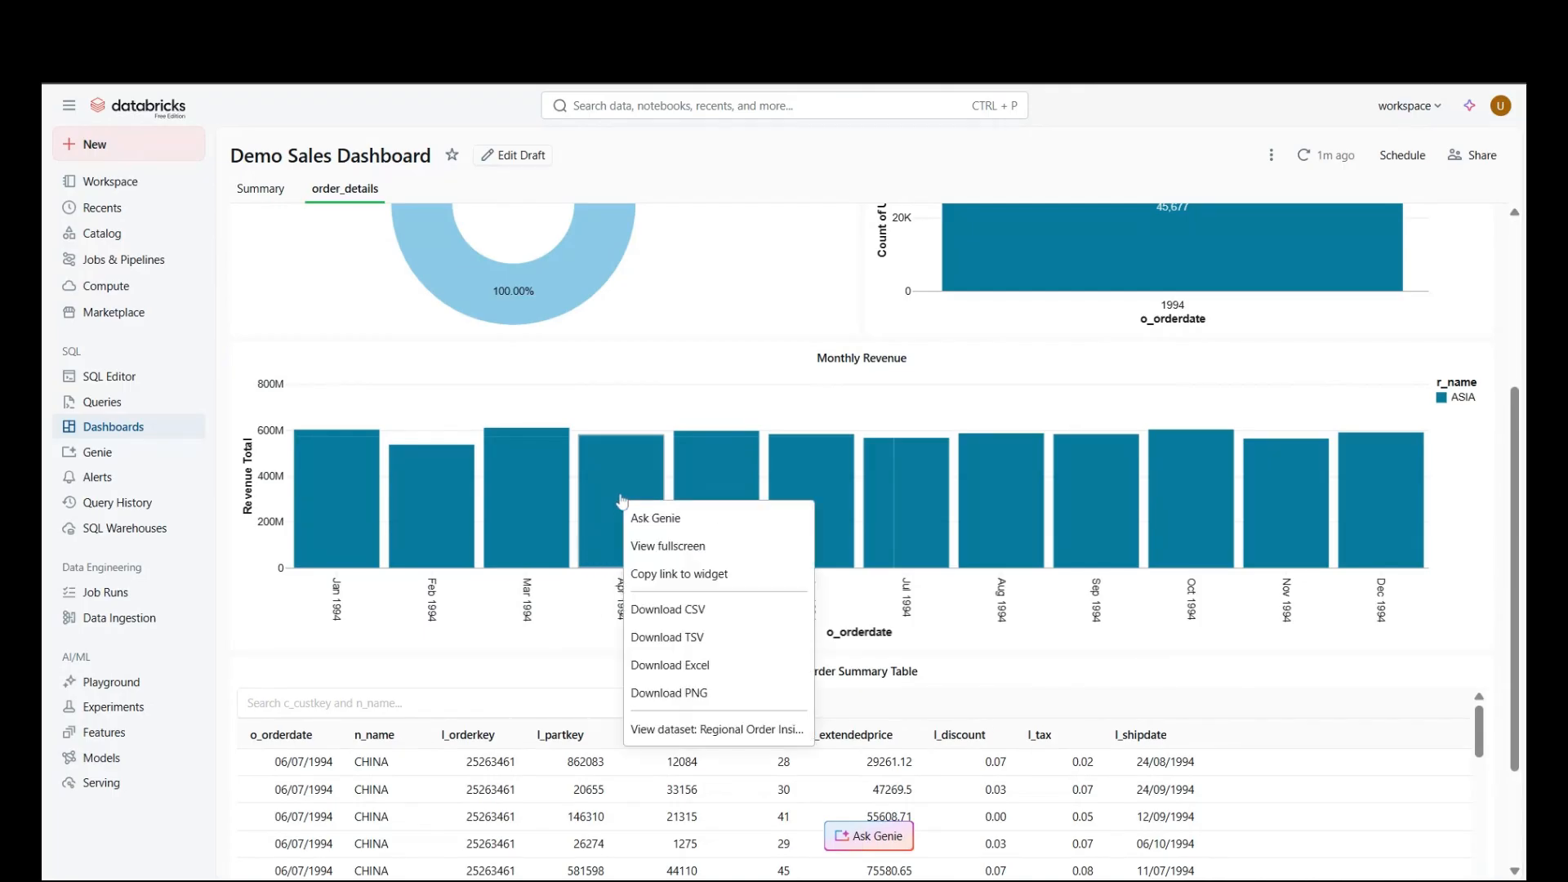
{"action": "left_click", "coordinate": [707, 554]}
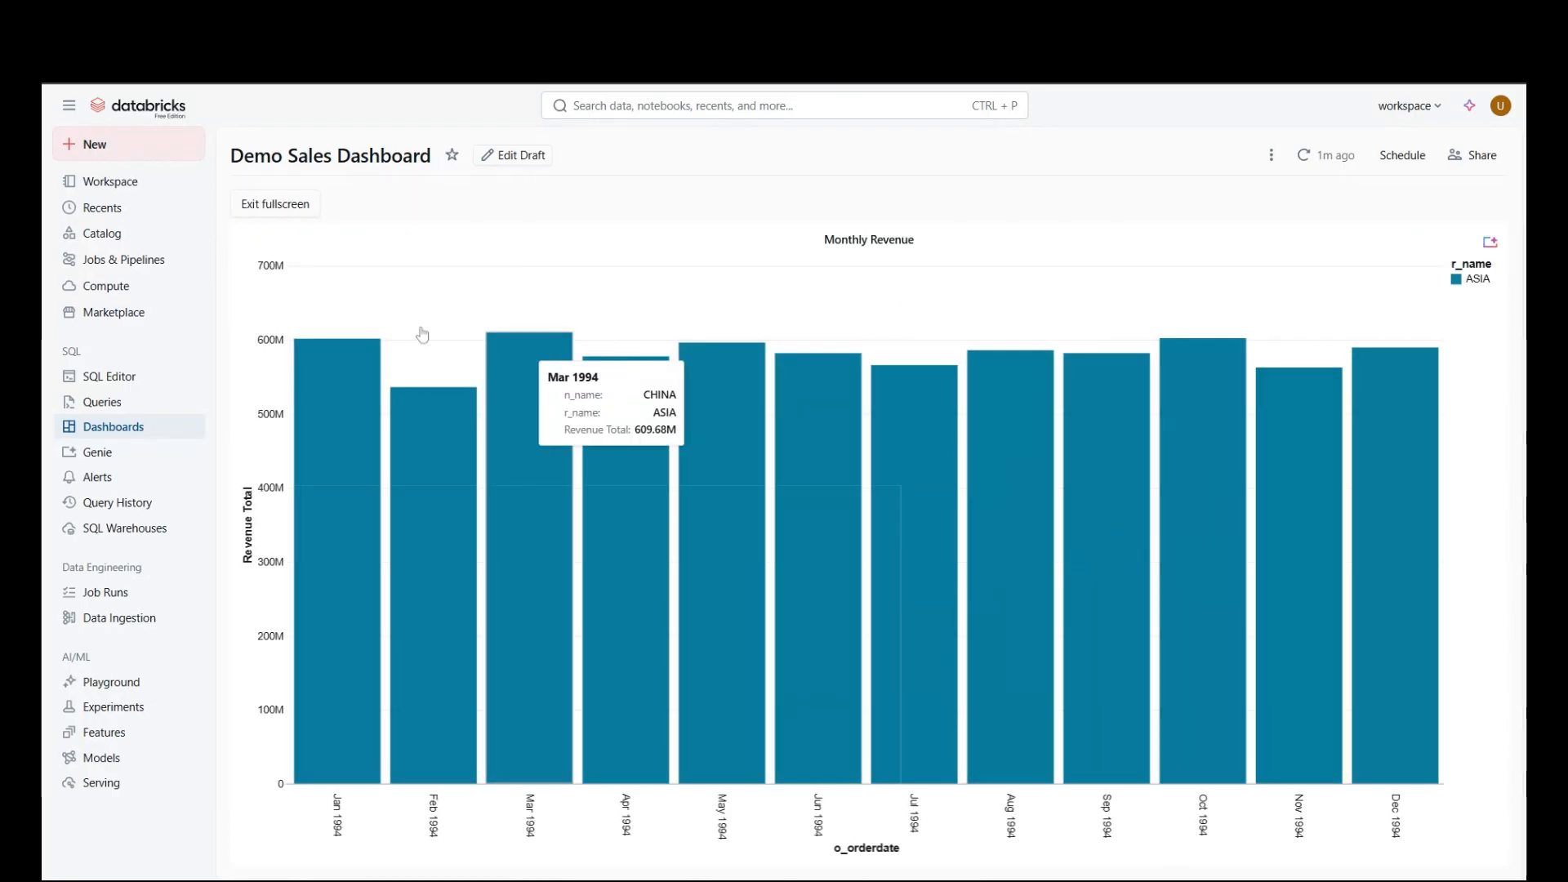
{"action": "left_click", "coordinate": [260, 206]}
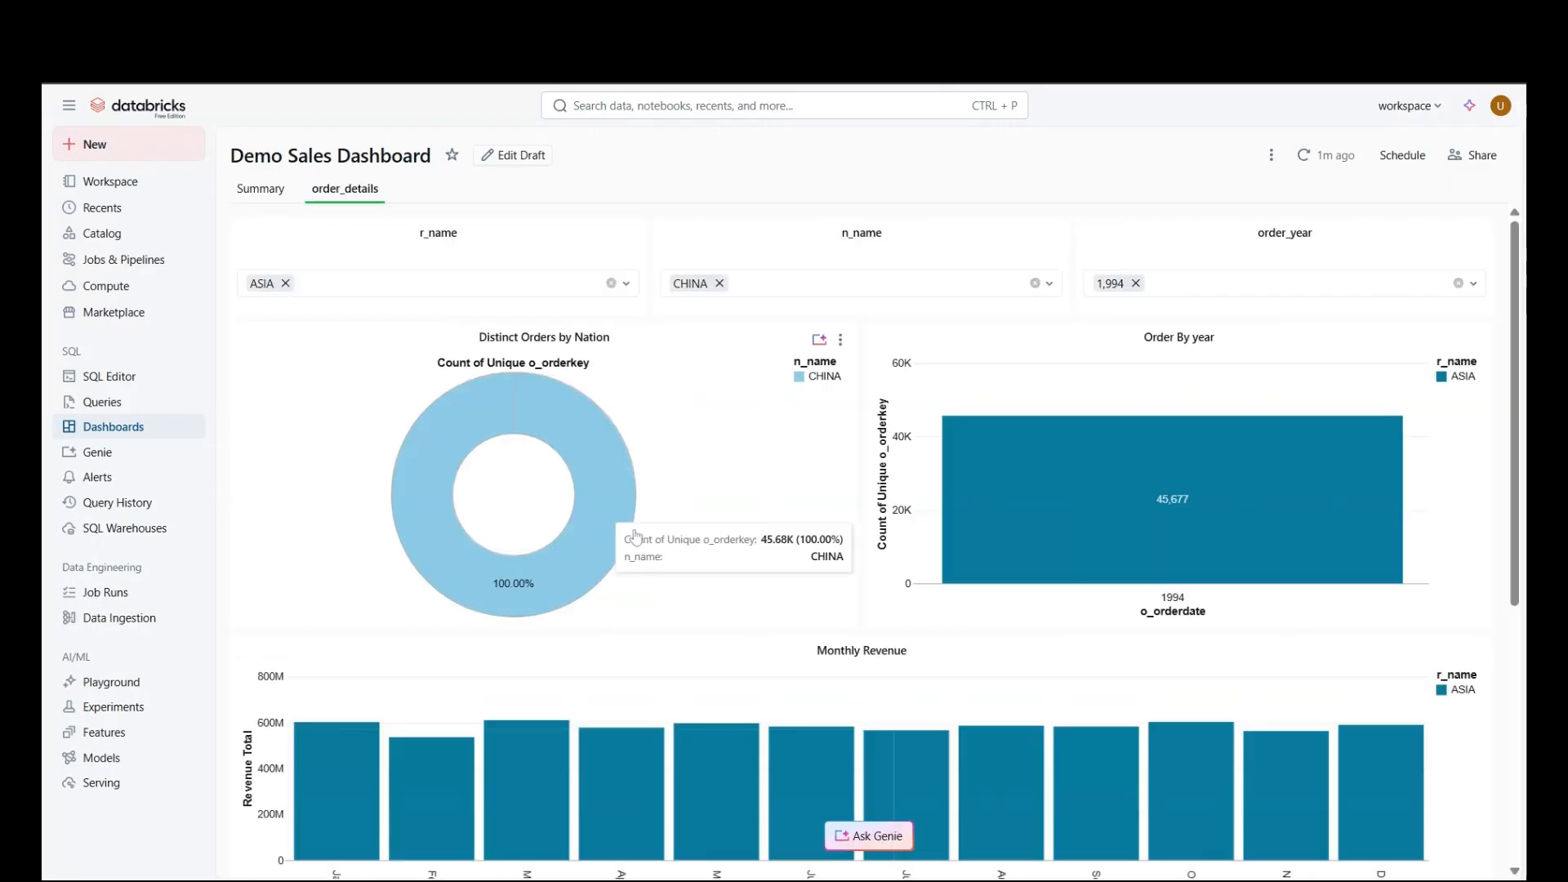
Step: Download the Distinct Orders by Nation chart as a PNG
{"action": "right_click", "coordinate": [633, 794]}
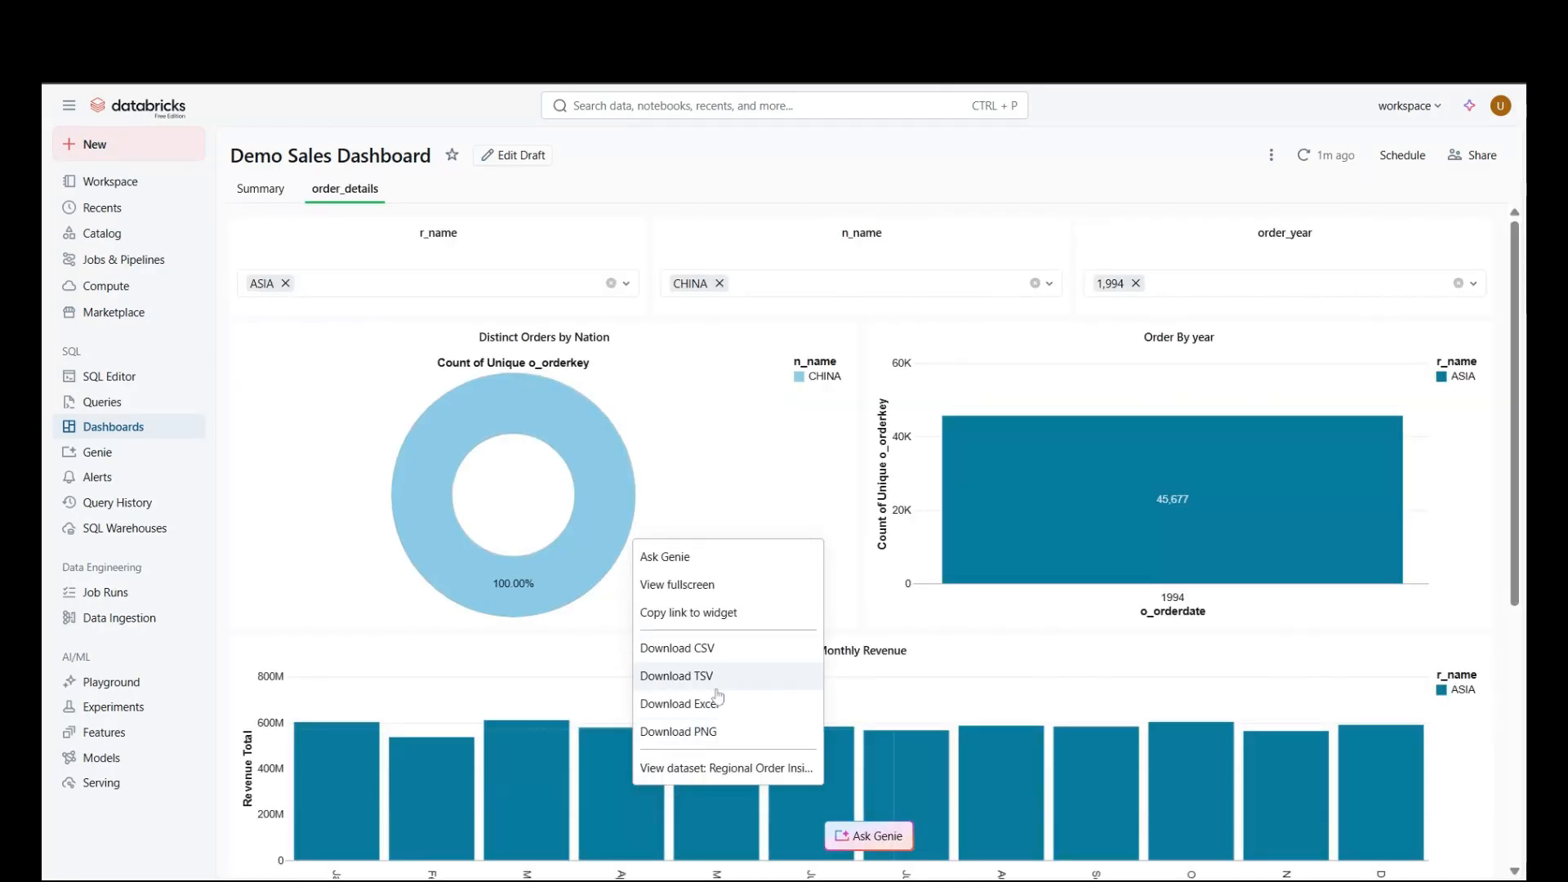
{"action": "left_click", "coordinate": [741, 733]}
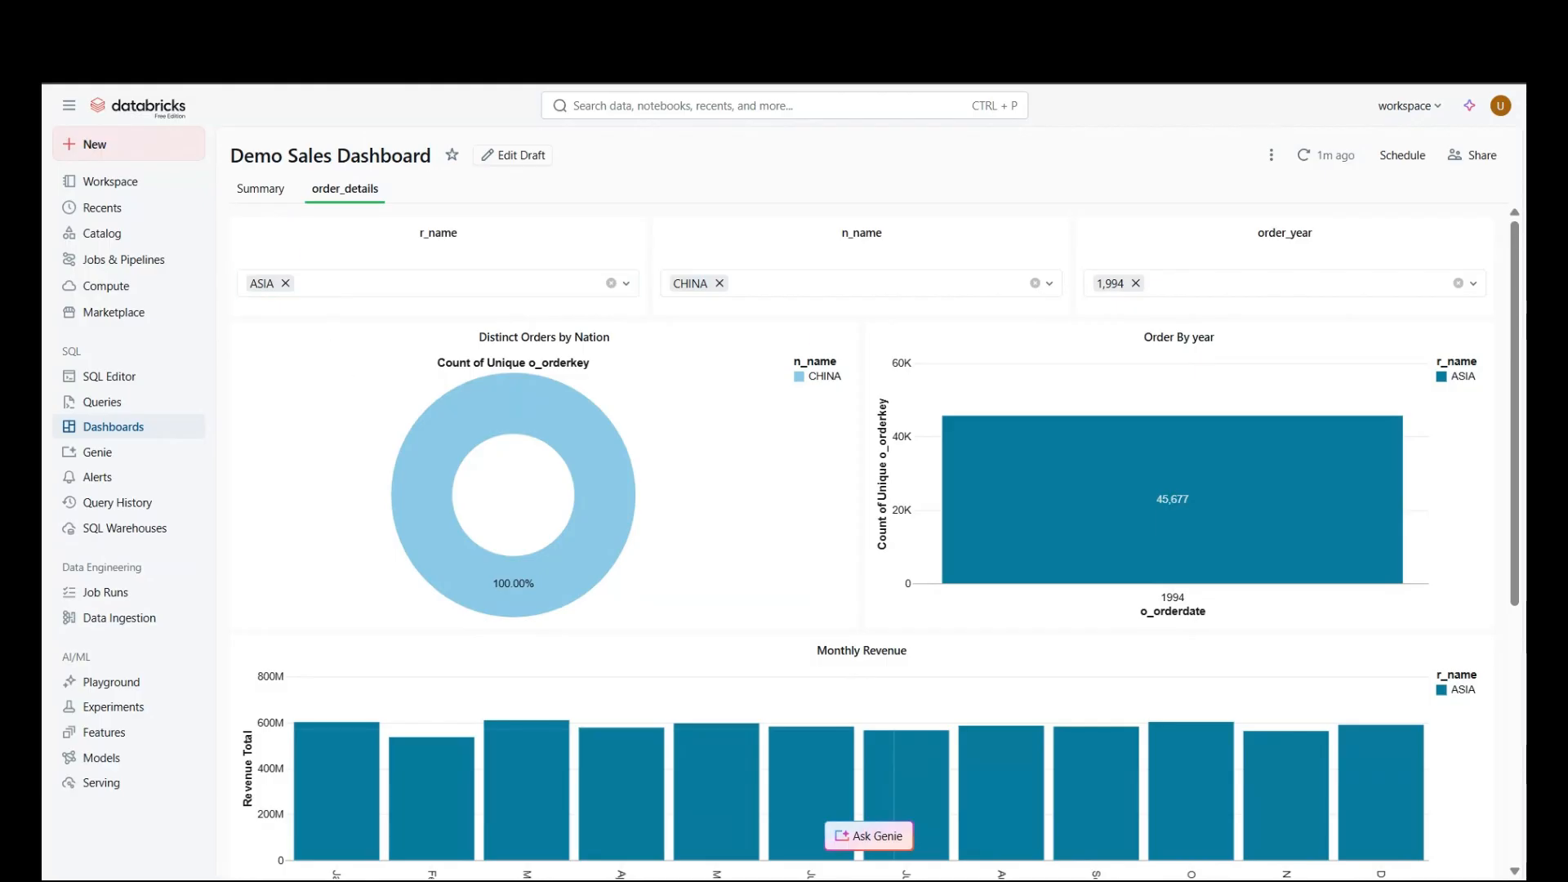
Step: Return to the published Summary page and inspect the dashboard's sharing and embedding options
{"action": "left_click", "coordinate": [254, 196]}
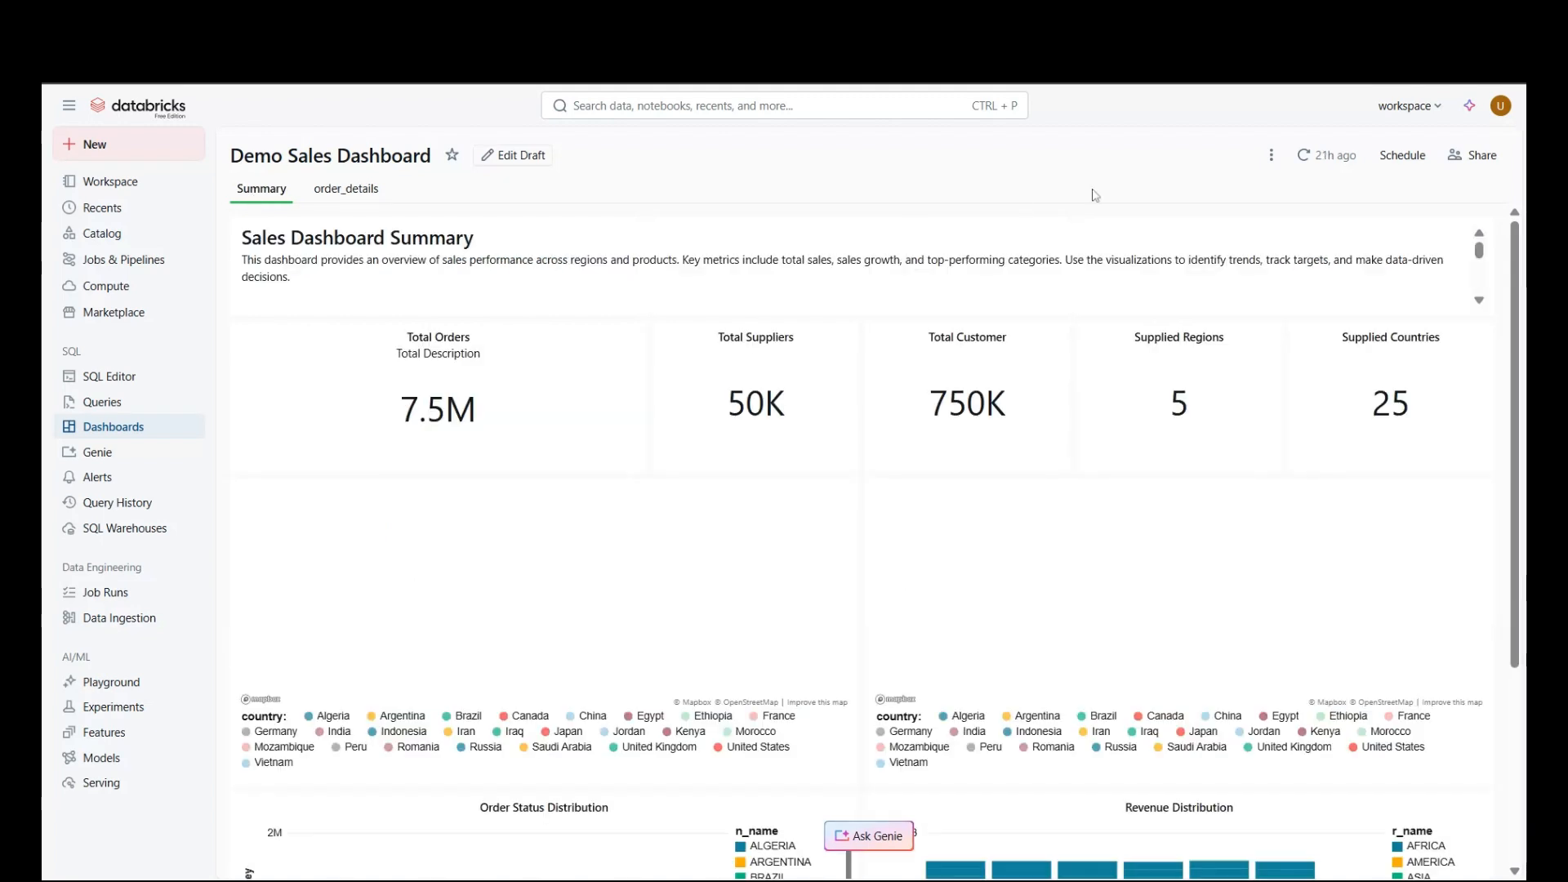
{"action": "left_click", "coordinate": [1478, 160]}
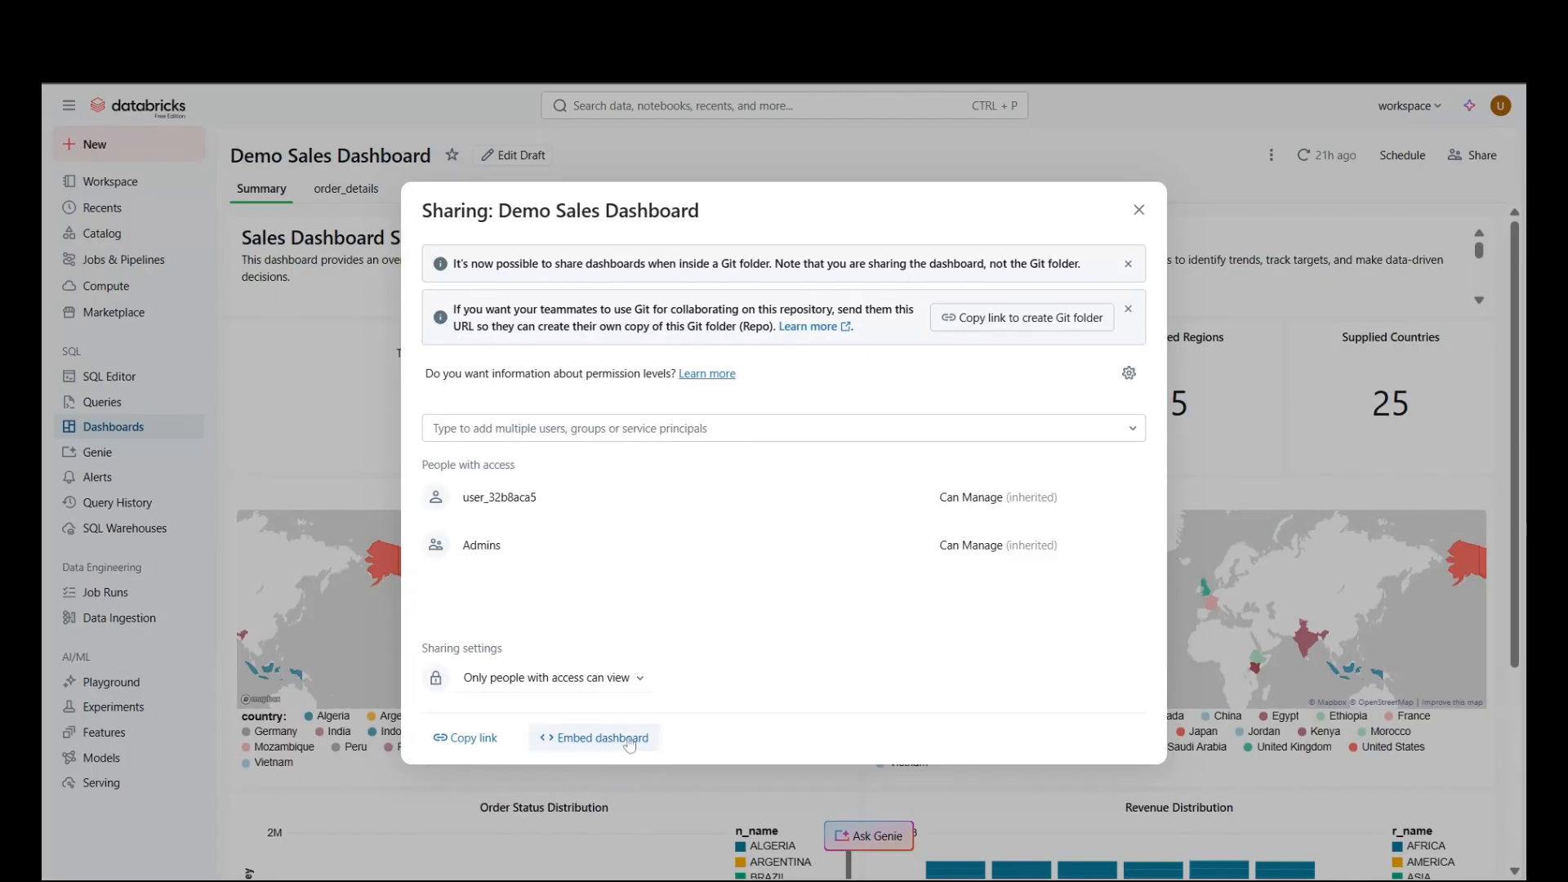
{"action": "left_click", "coordinate": [1139, 210]}
Step: Open the workspace's Security settings and search the page for "embed" to locate the dashboard embedding setting
{"action": "left_click", "coordinate": [1500, 106]}
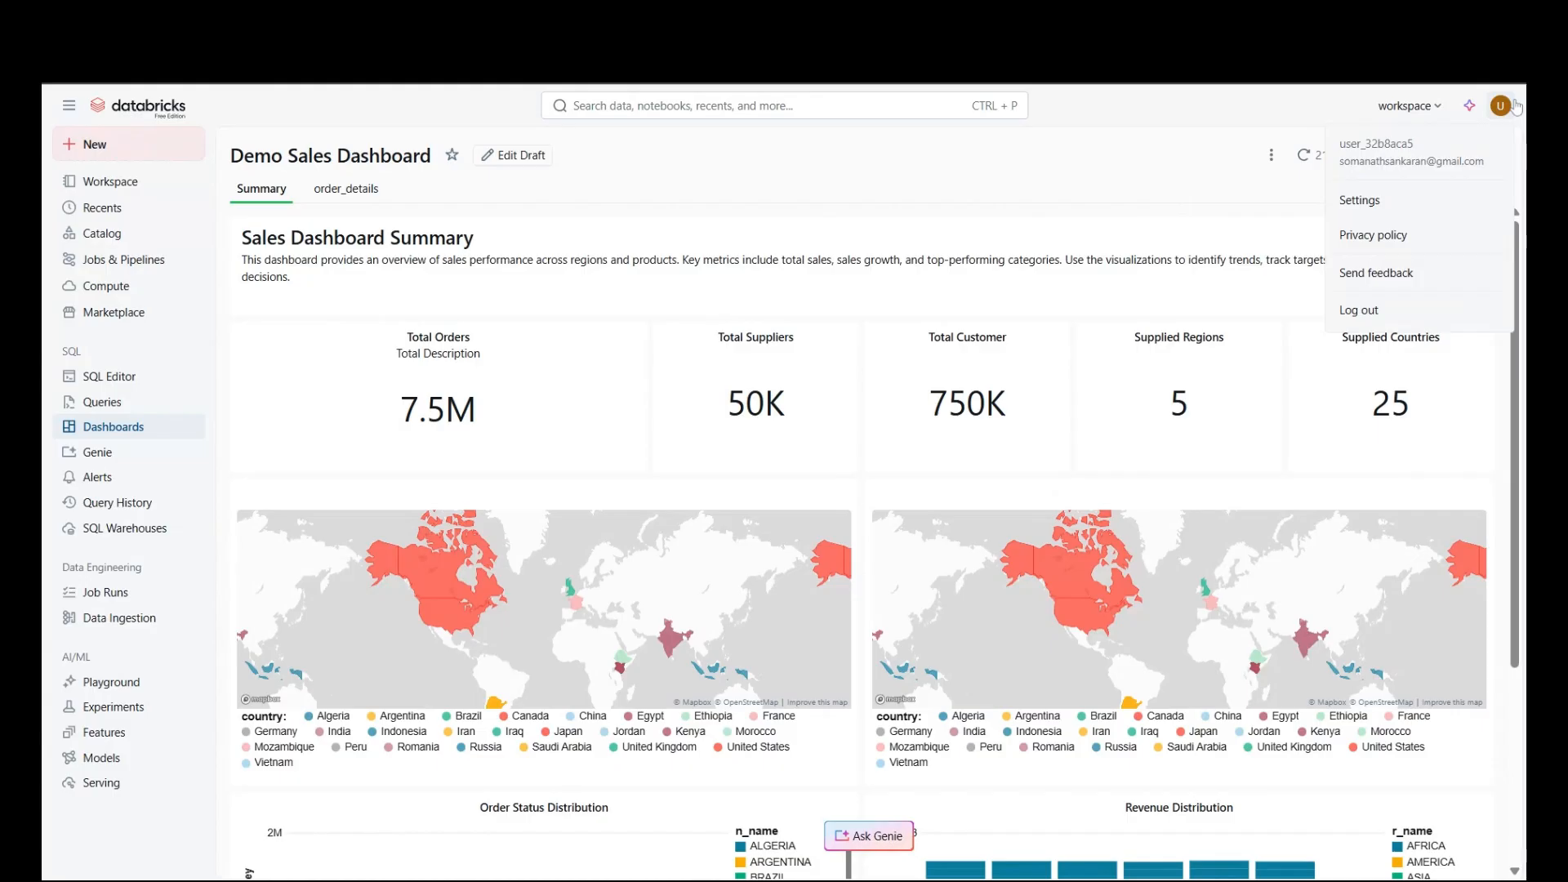
{"action": "left_click", "coordinate": [1356, 212]}
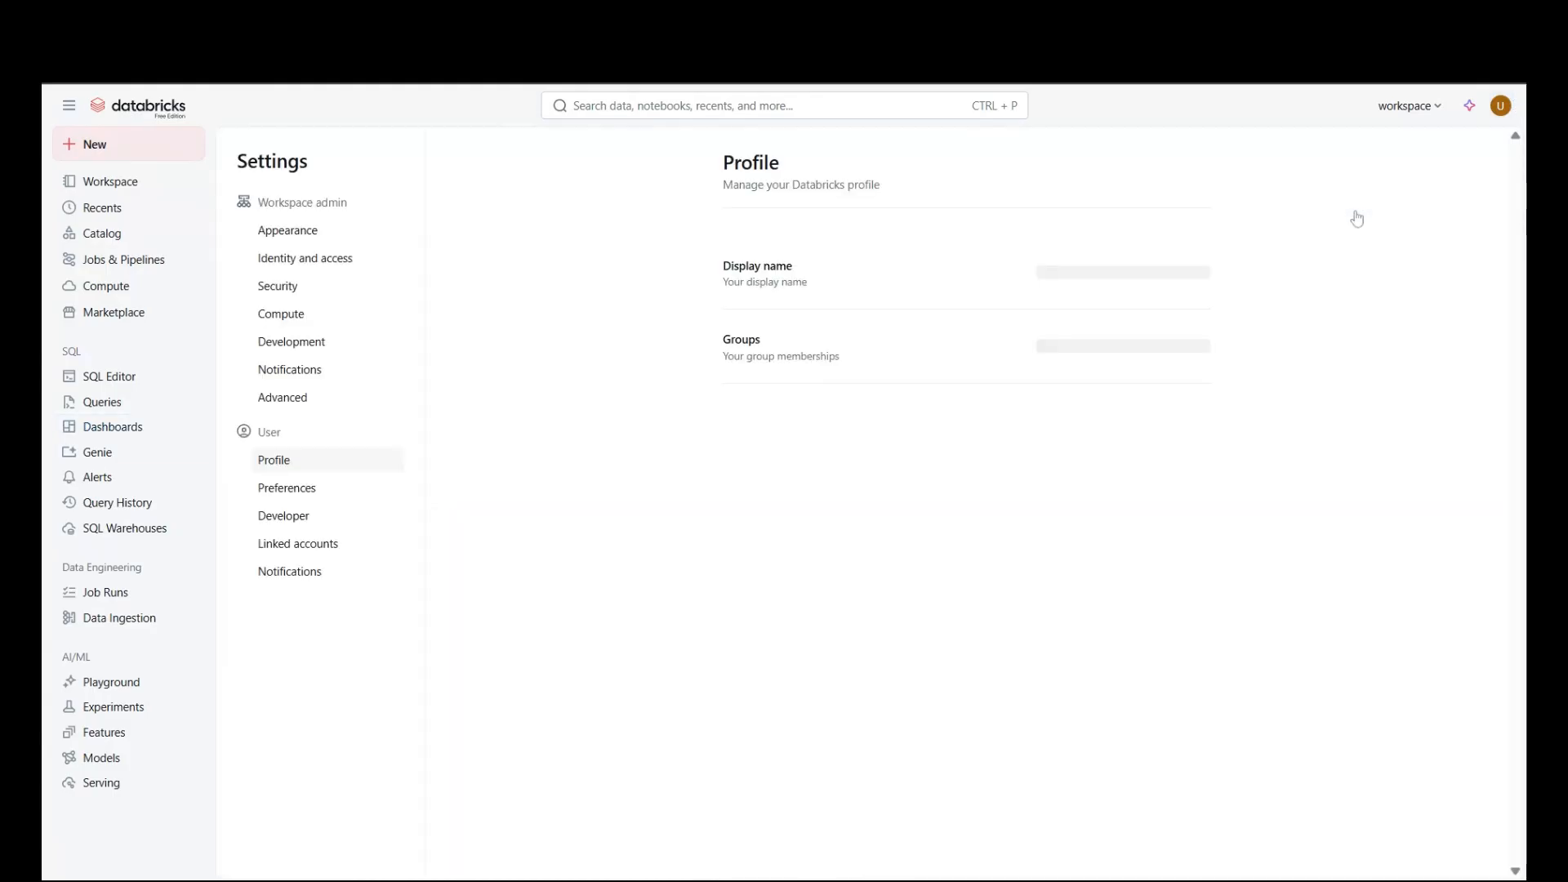
{"action": "left_click", "coordinate": [329, 285]}
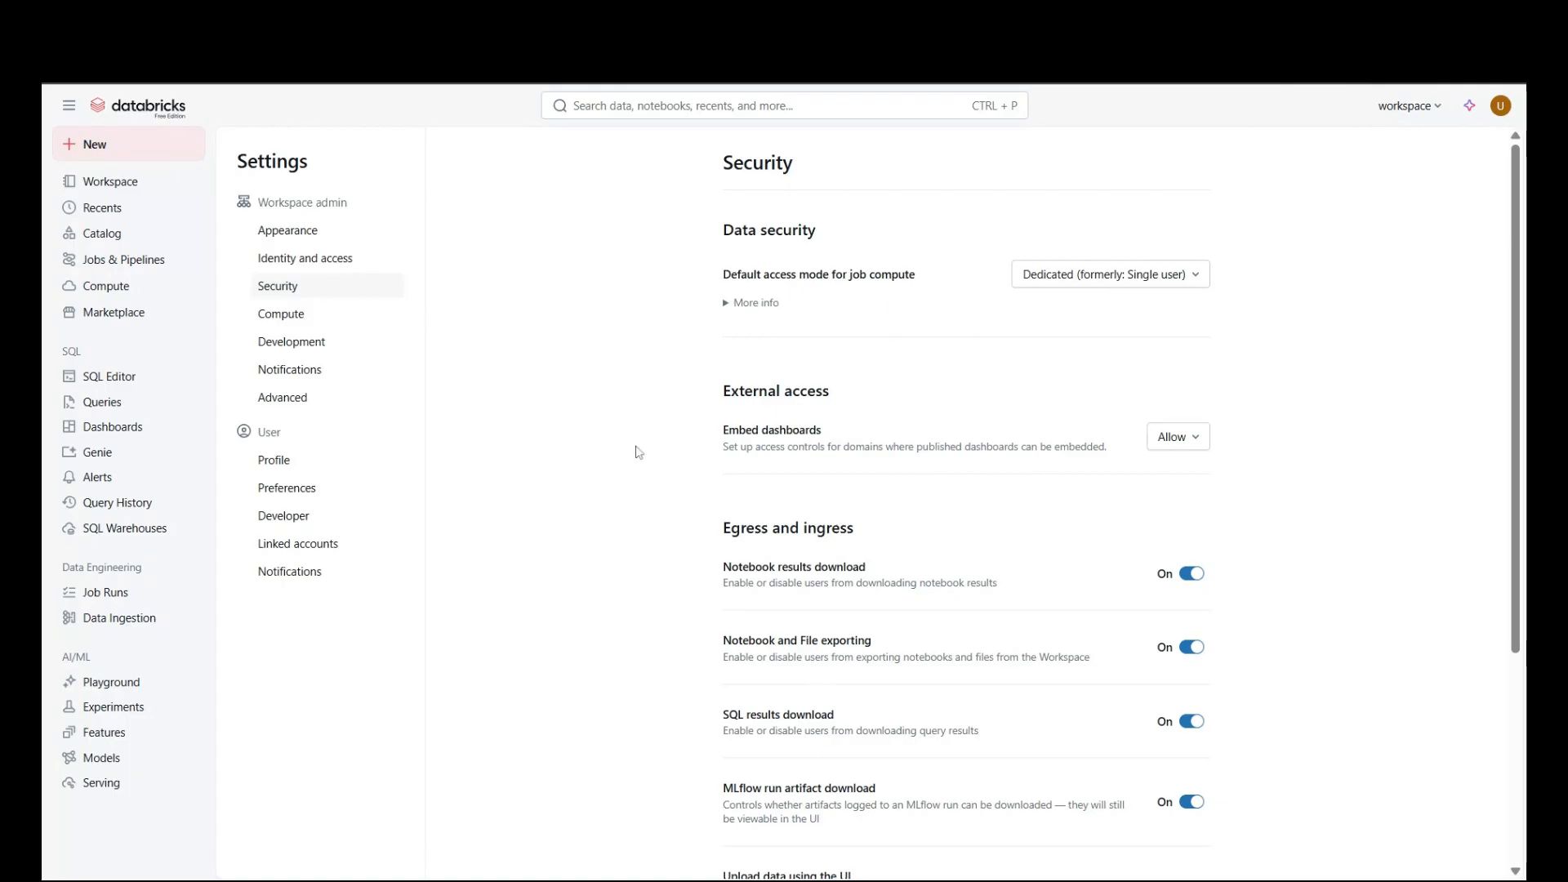
{"action": "key", "text": "ctrl+f"}
{"action": "type", "text": "embed"}
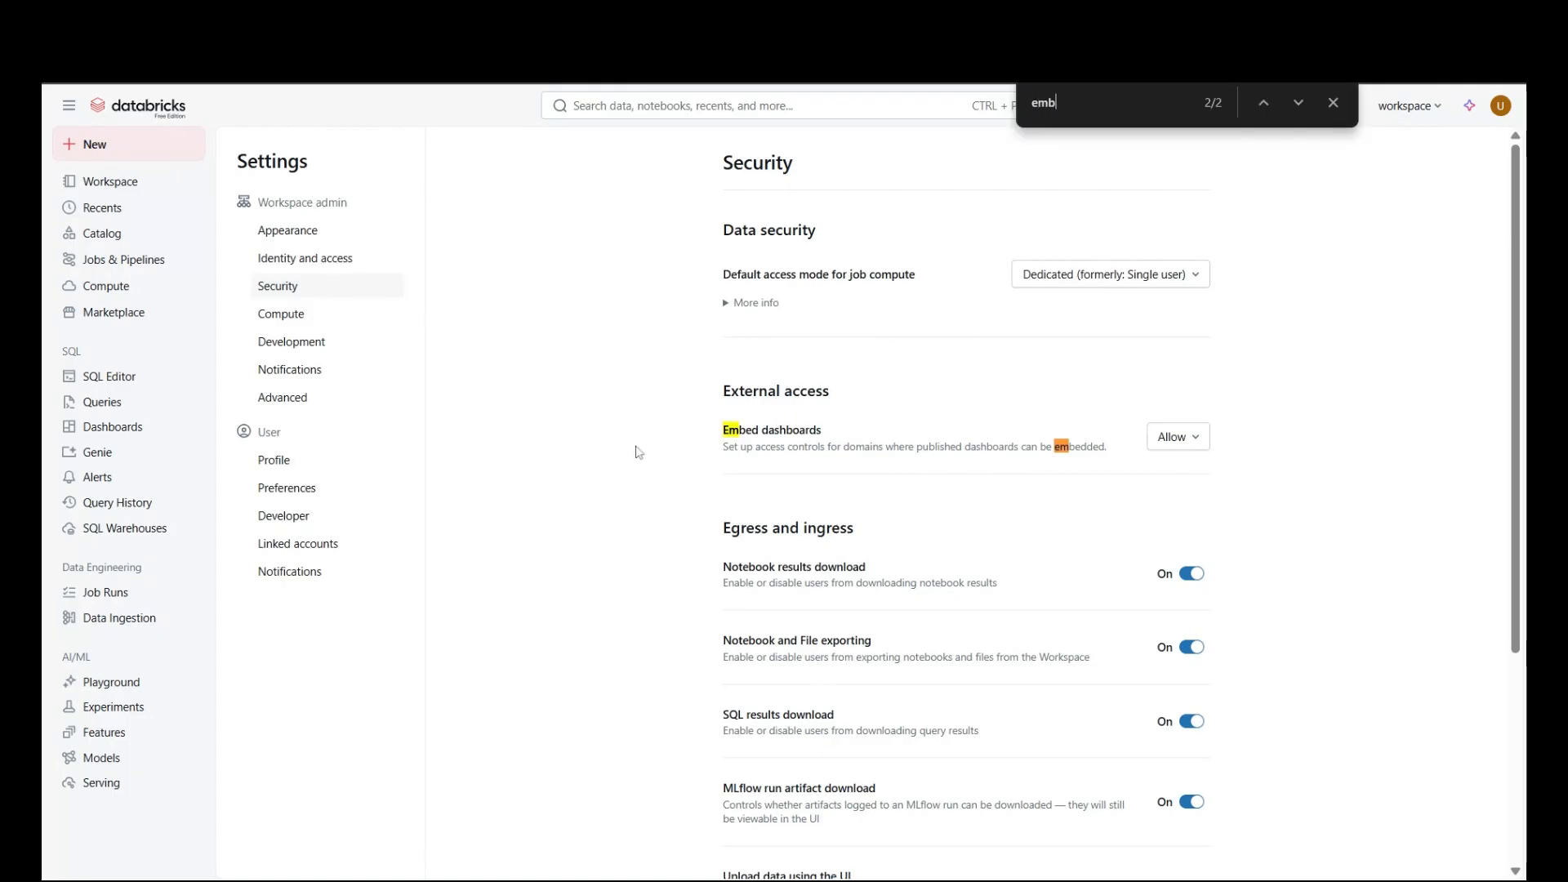
Step: Review the access options for Embed dashboards, return to the published Demo Sales Dashboard, and close the page search
{"action": "left_click", "coordinate": [1176, 436]}
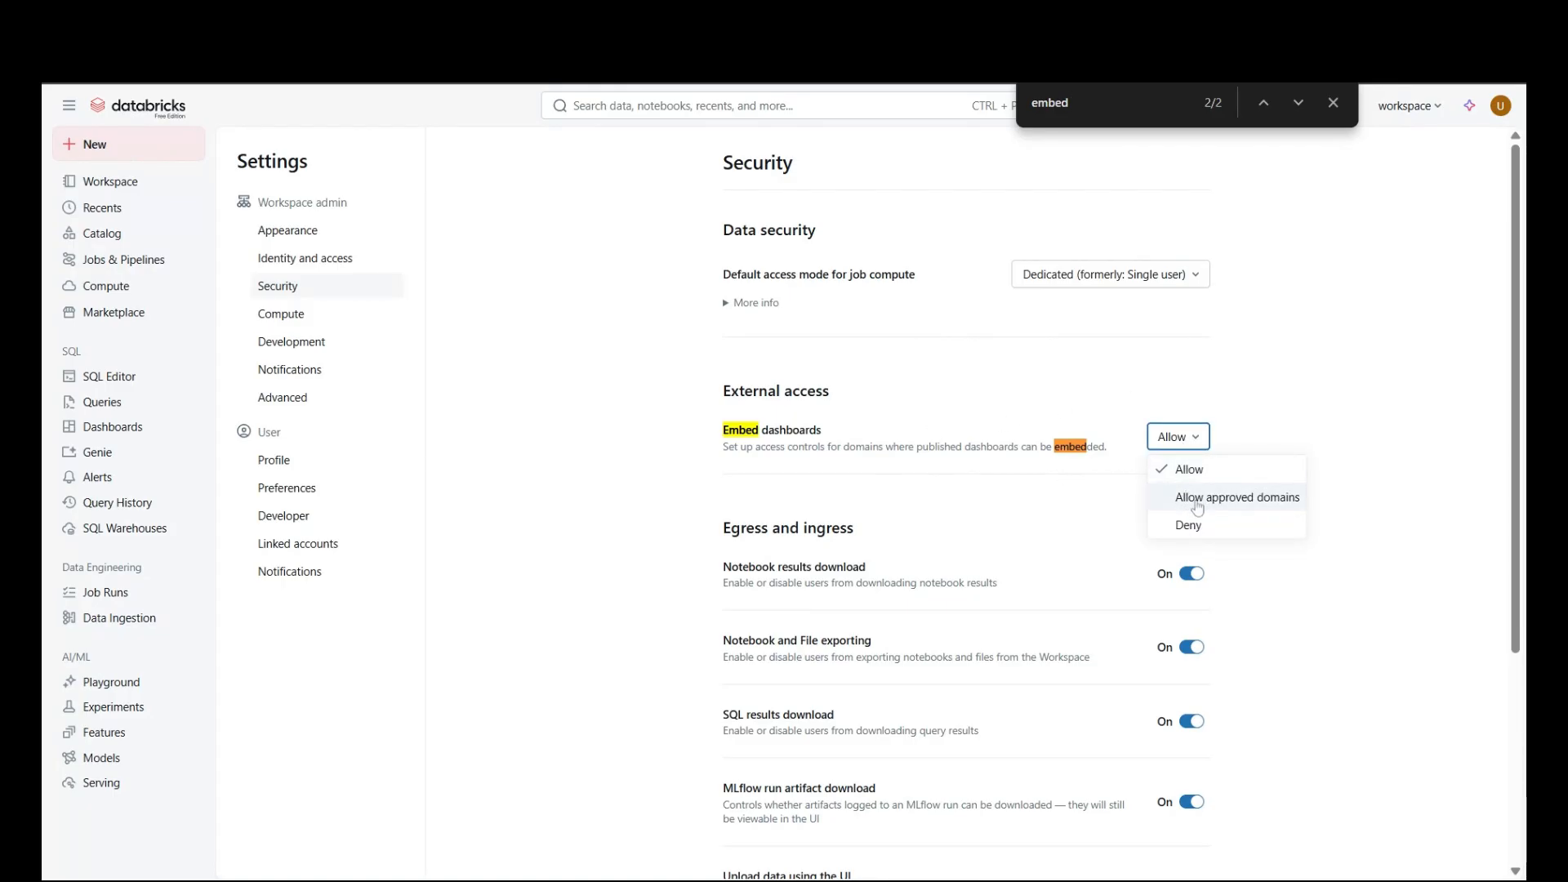
{"action": "left_click", "coordinate": [1190, 351]}
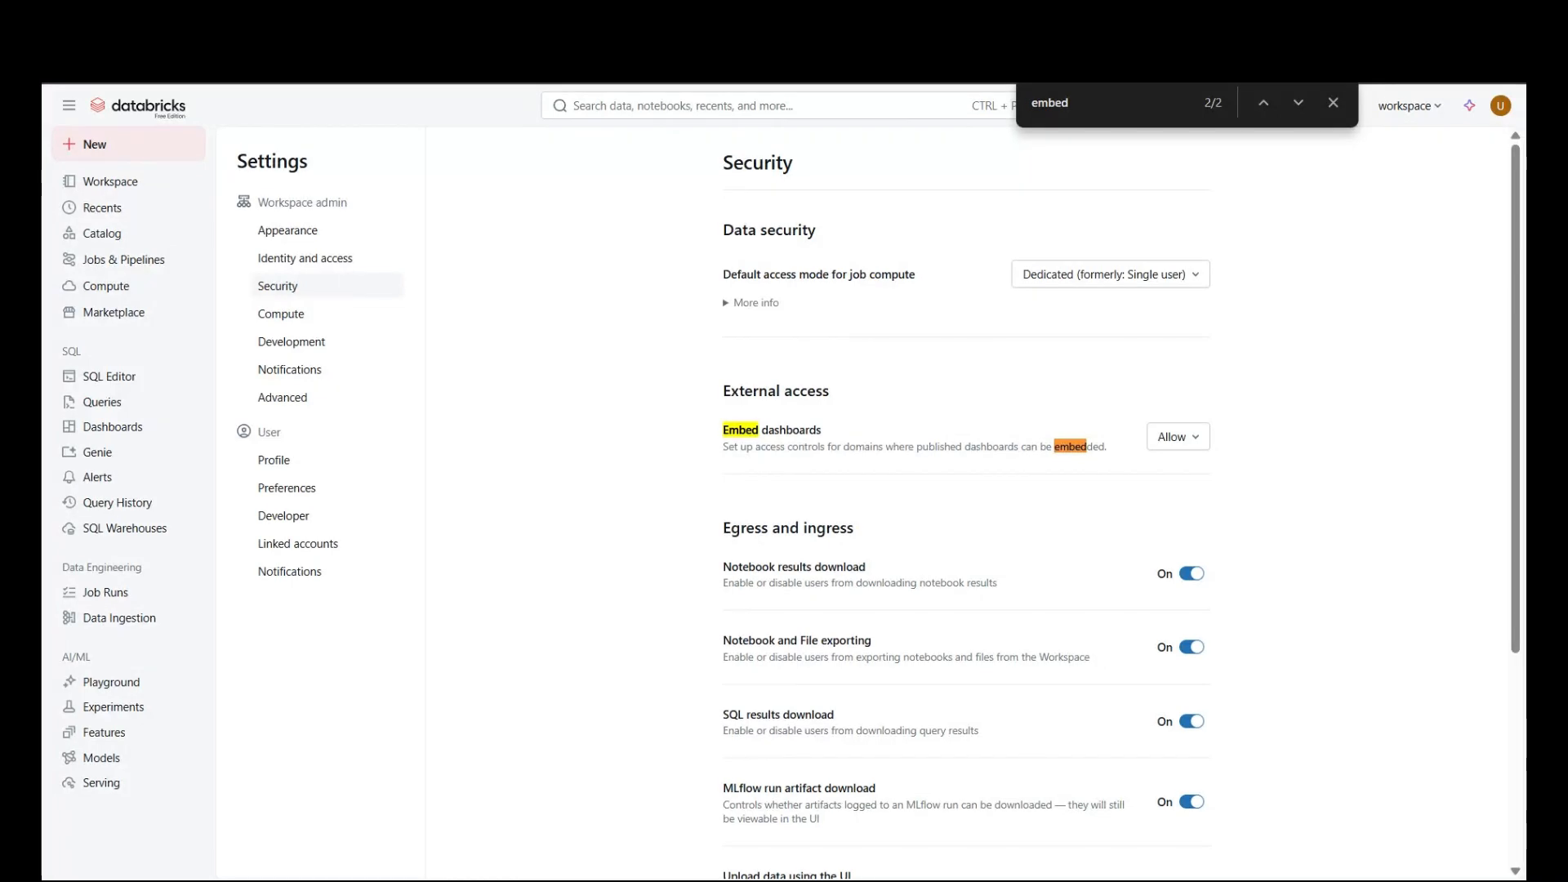
{"action": "left_click", "coordinate": [56, 68]}
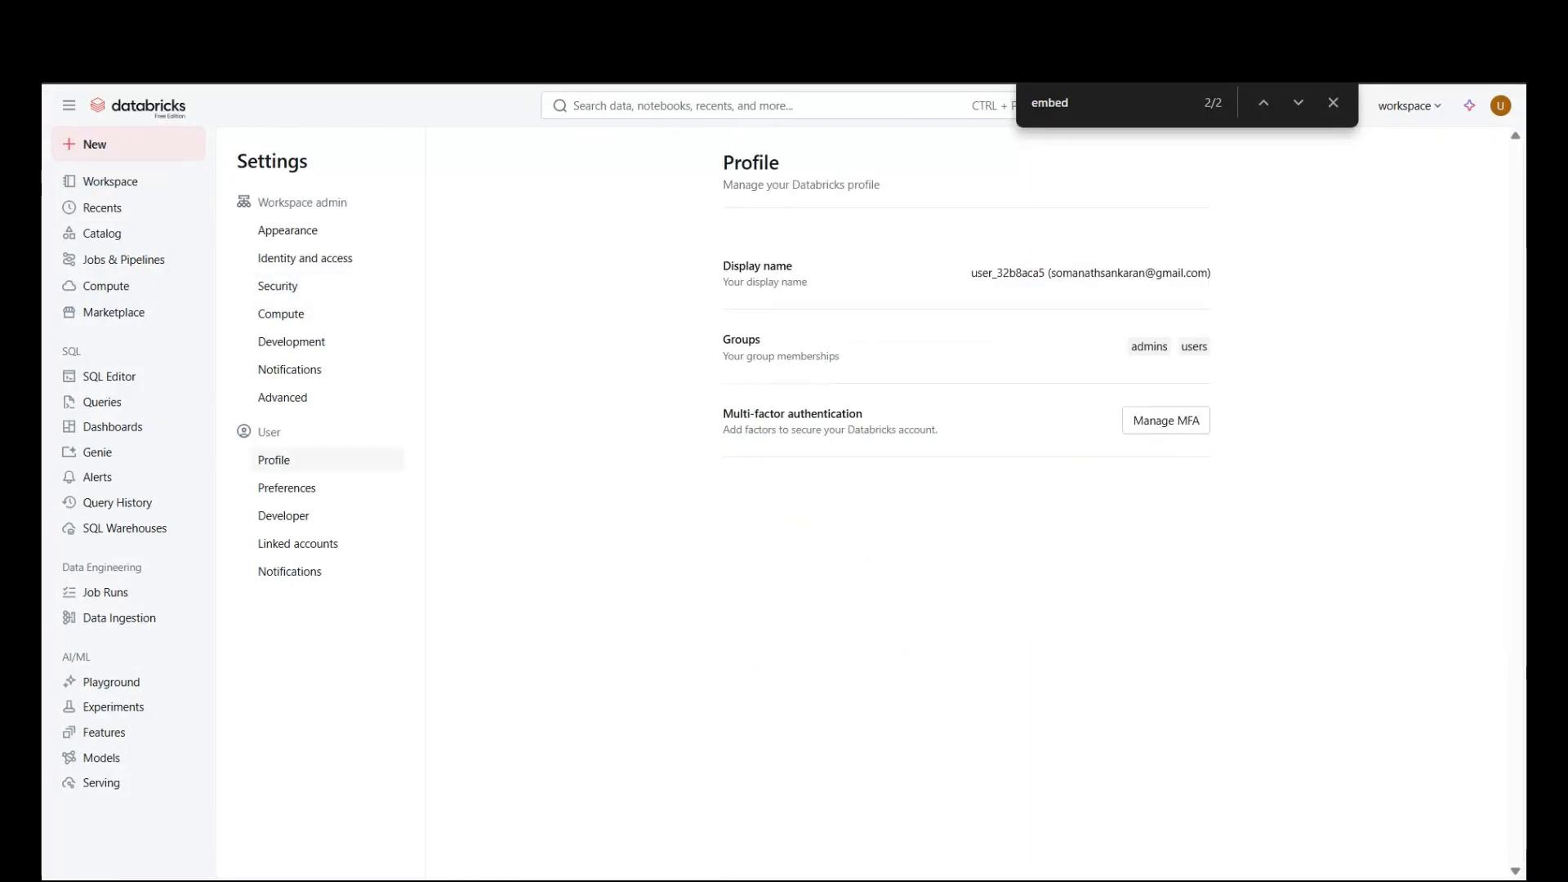
{"action": "left_click", "coordinate": [56, 69]}
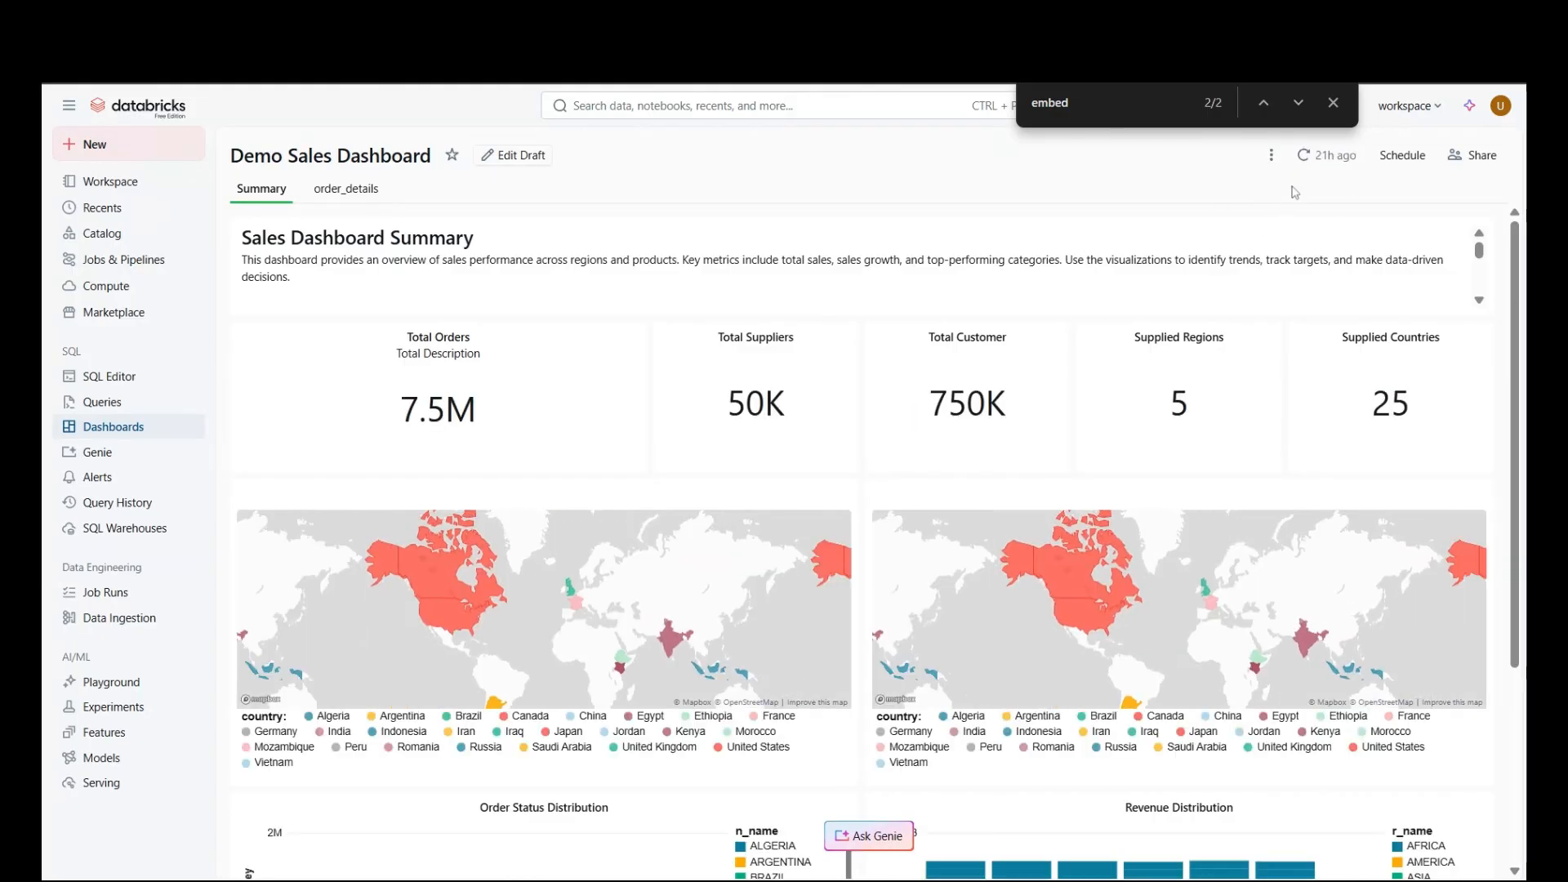
{"action": "left_click", "coordinate": [1271, 156]}
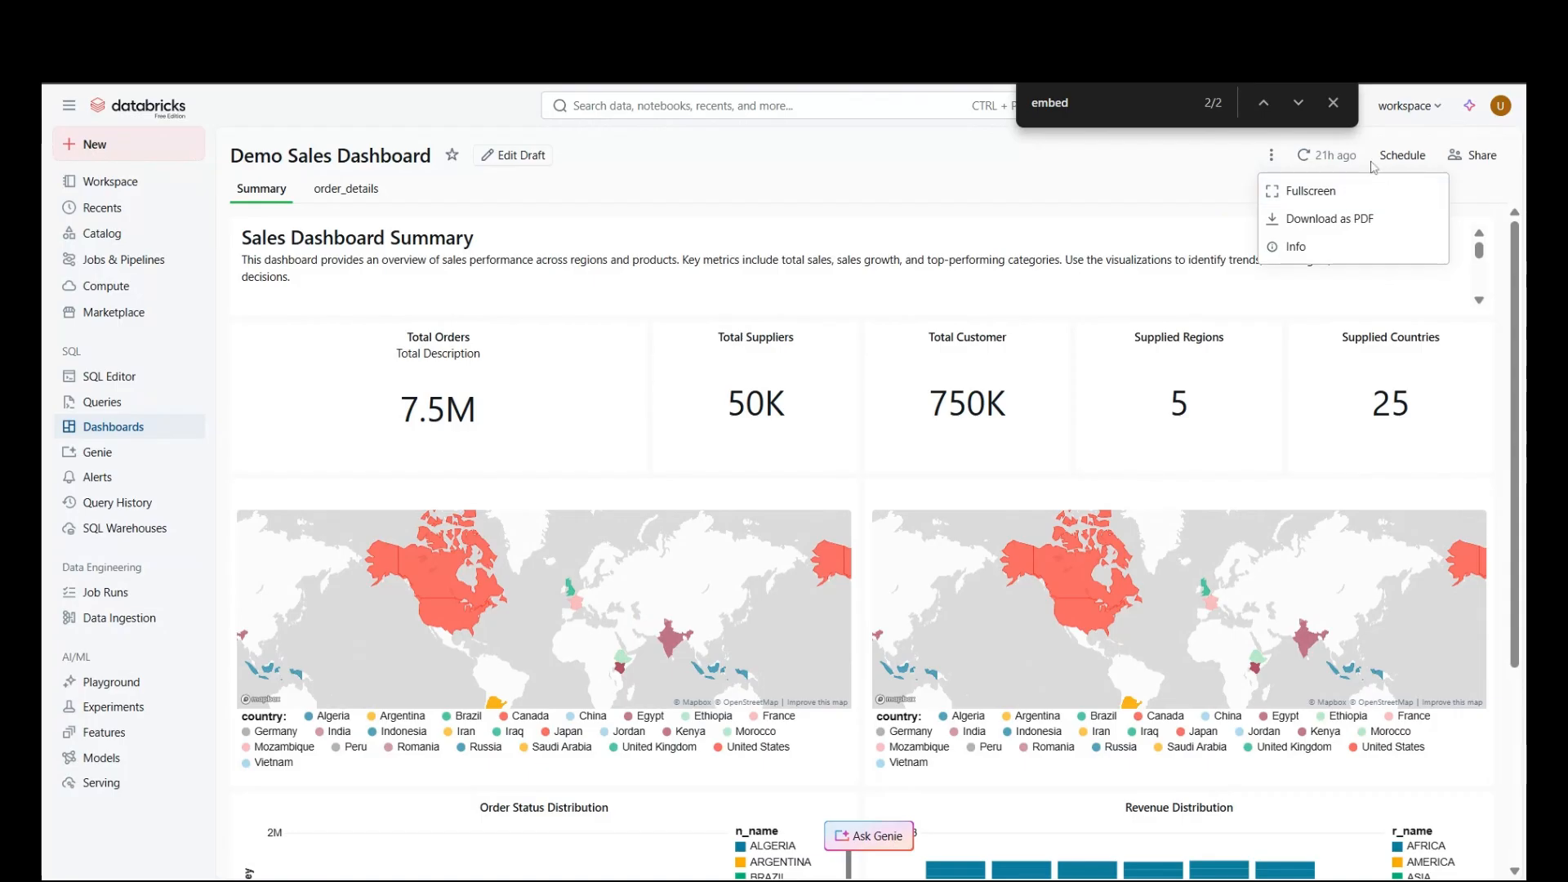
{"action": "left_click", "coordinate": [1183, 174]}
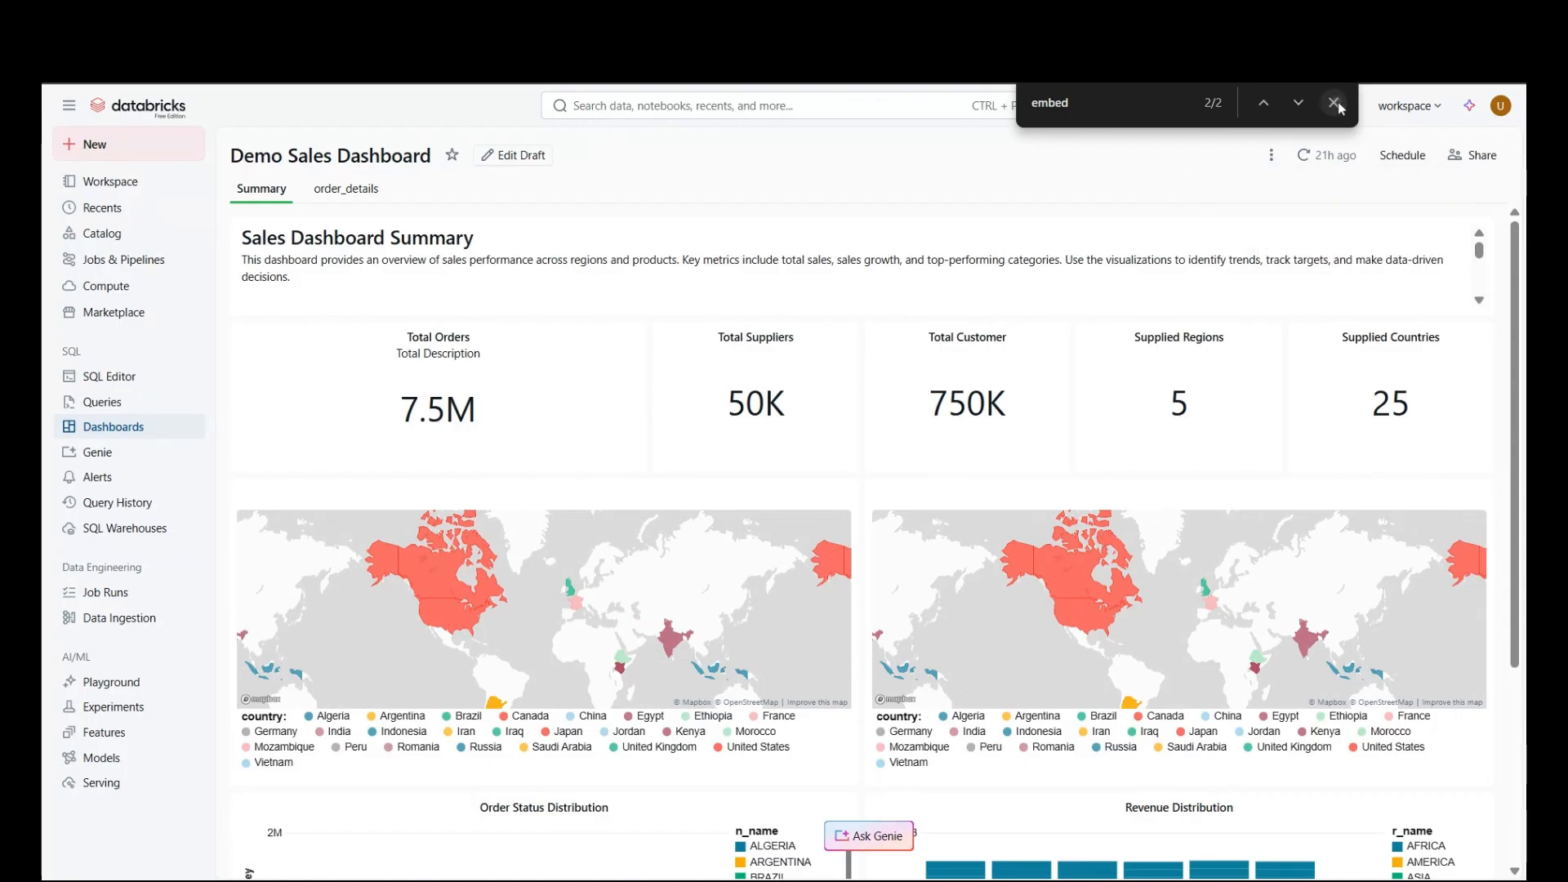
{"action": "left_click", "coordinate": [1335, 103]}
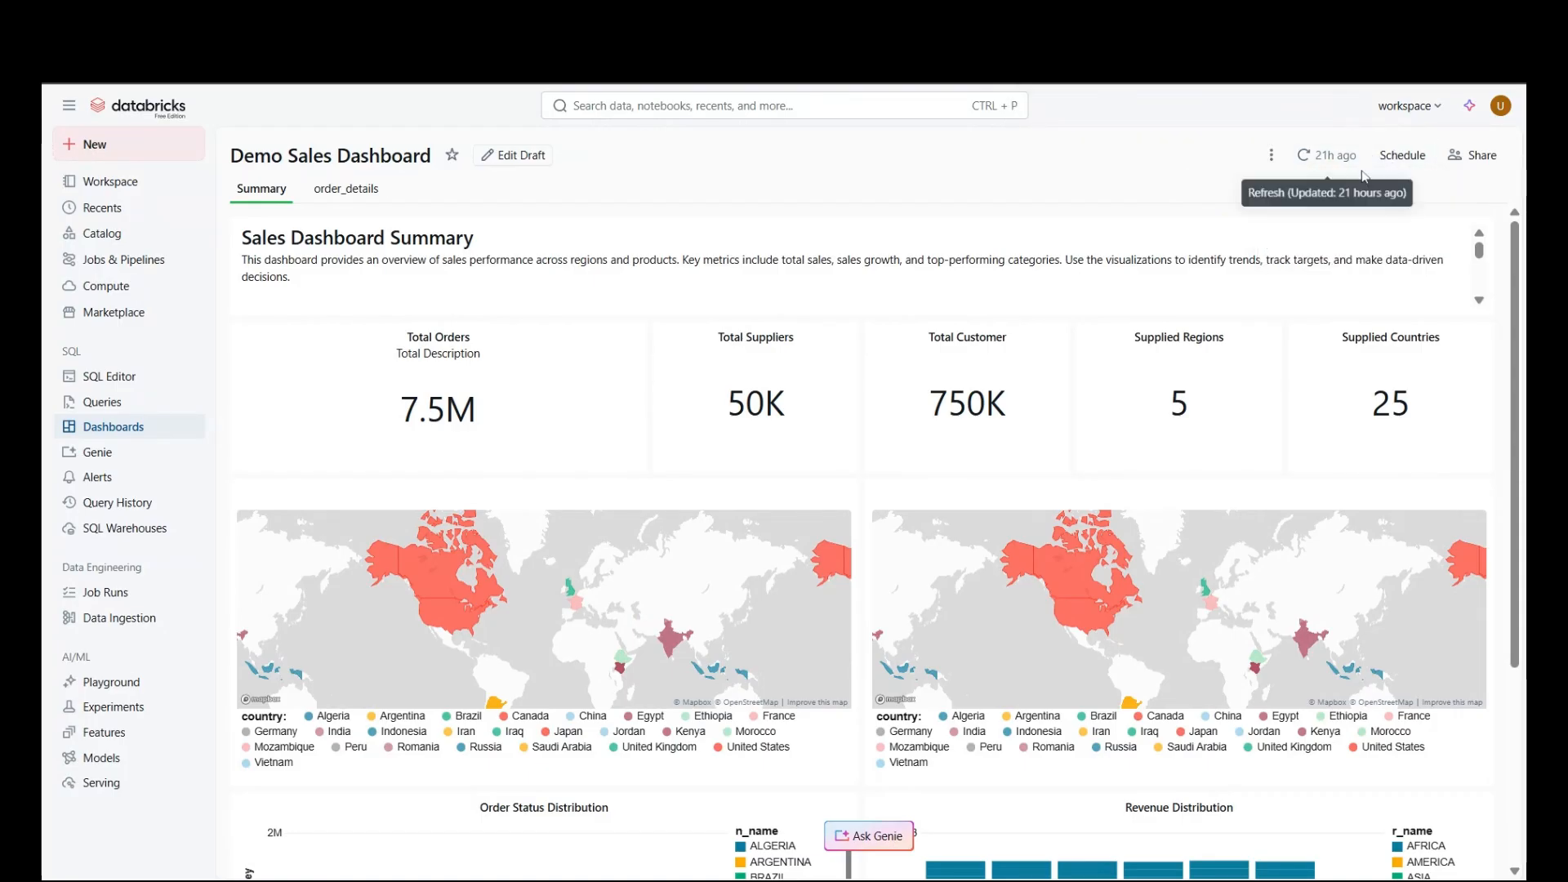
Step: Open the embed option in the dashboard's sharing settings, and continue the Databricks login in the Streamlit app that embeds the dashboard
{"action": "left_click", "coordinate": [1478, 158]}
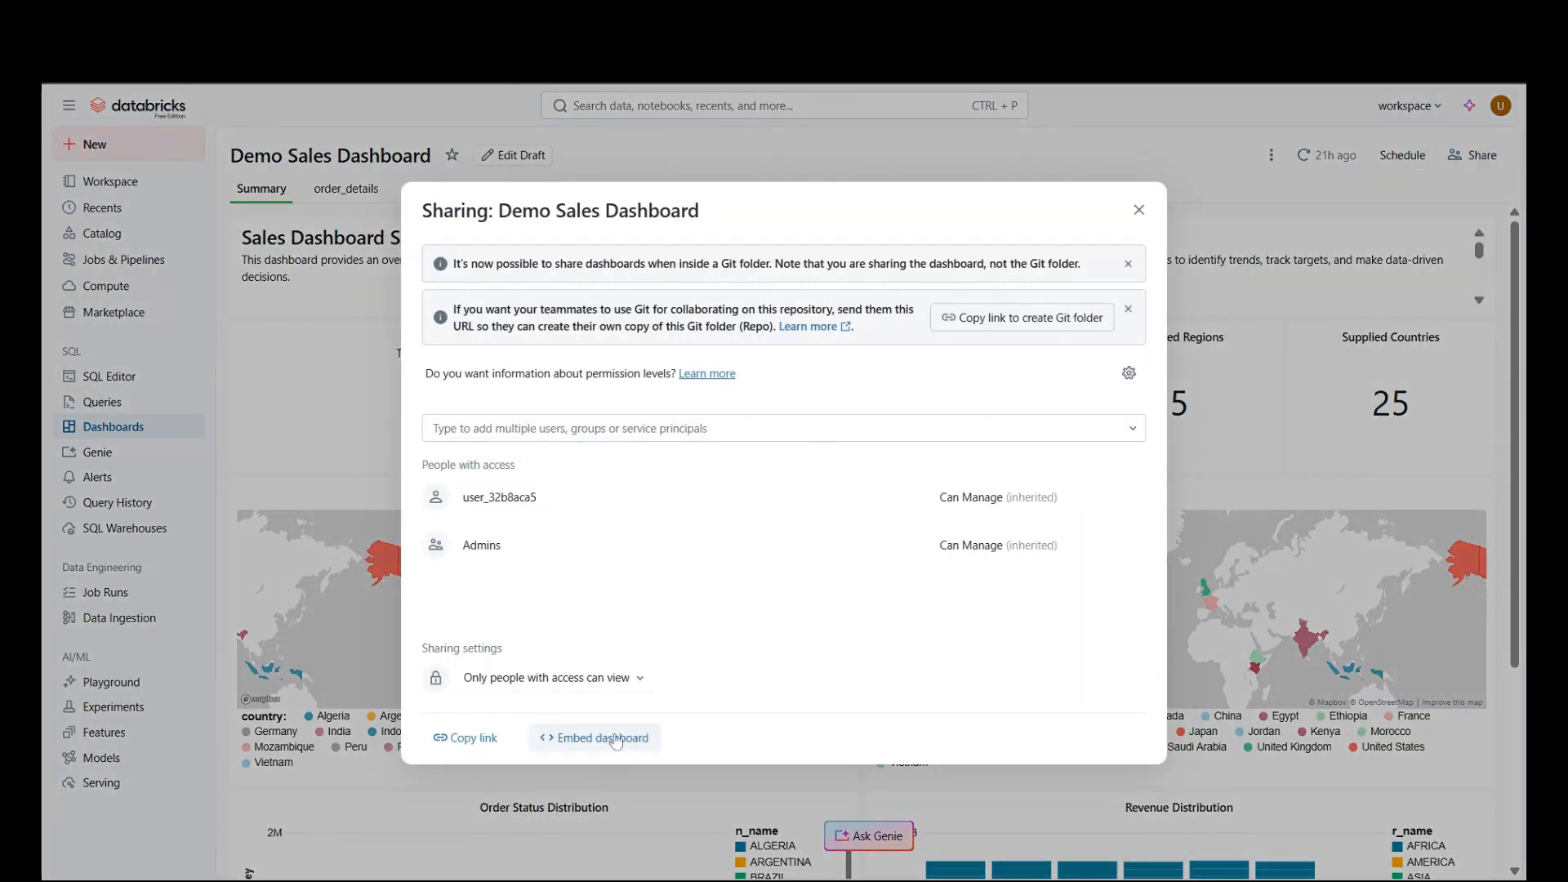
{"action": "left_click", "coordinate": [616, 739]}
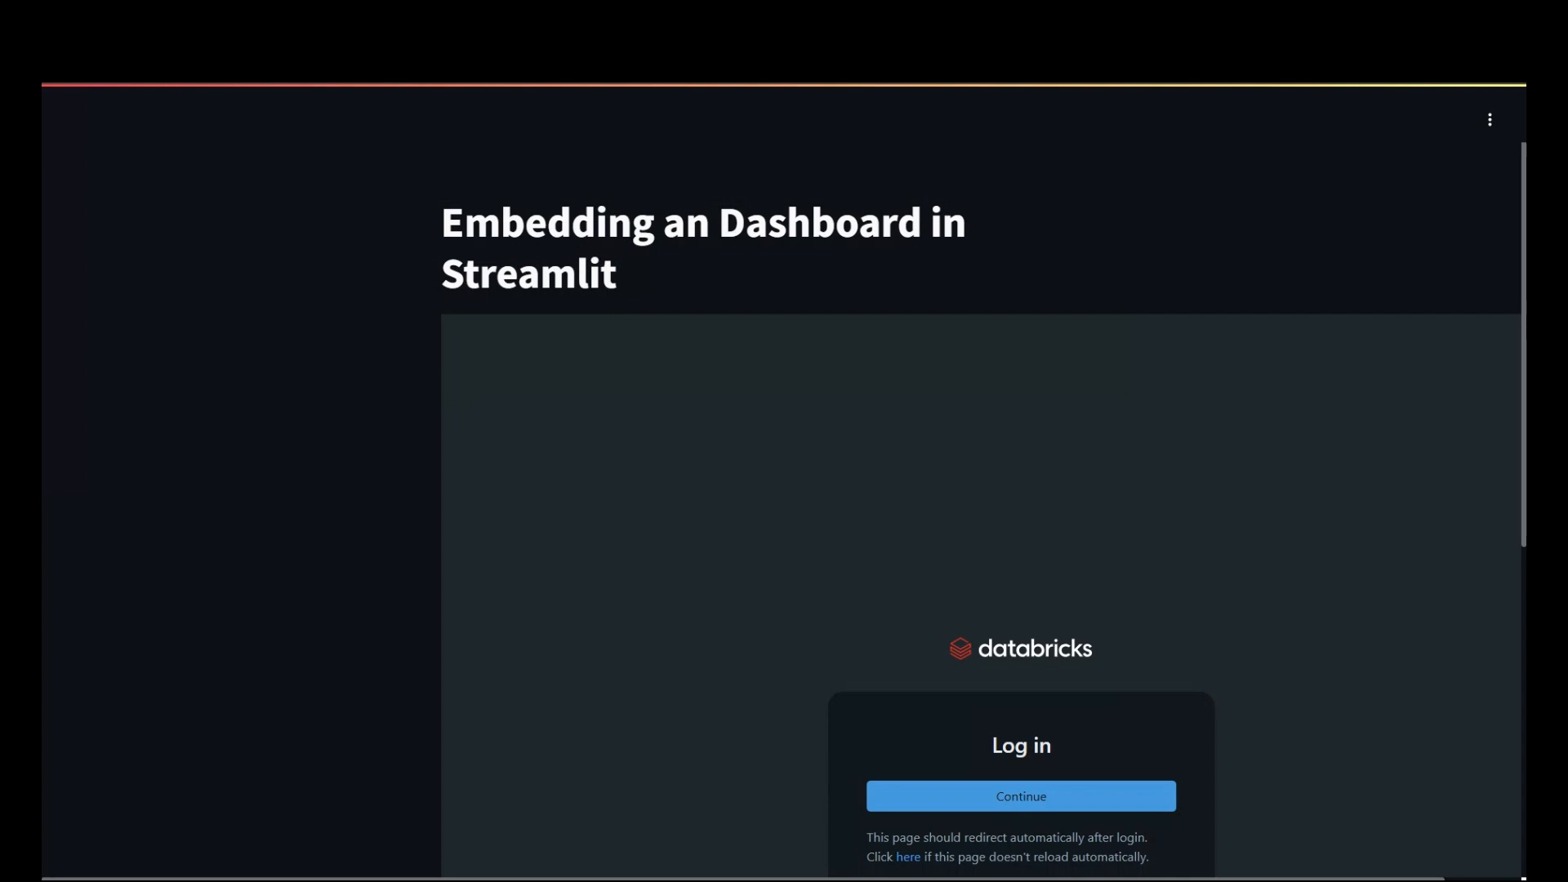
{"action": "left_click", "coordinate": [974, 792]}
{"action": "left_click", "coordinate": [1027, 801]}
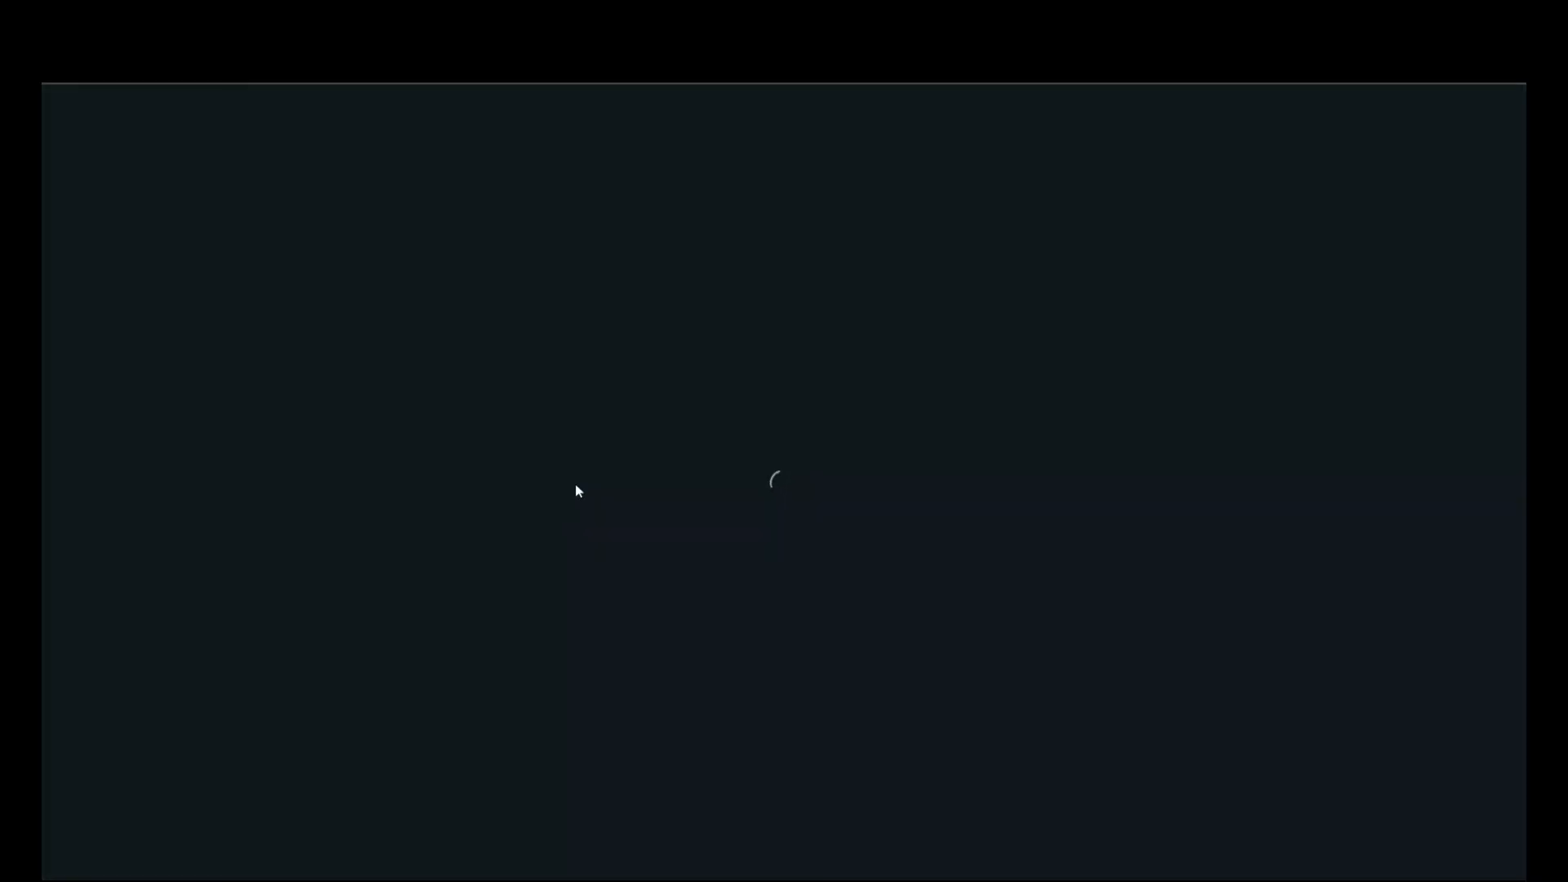
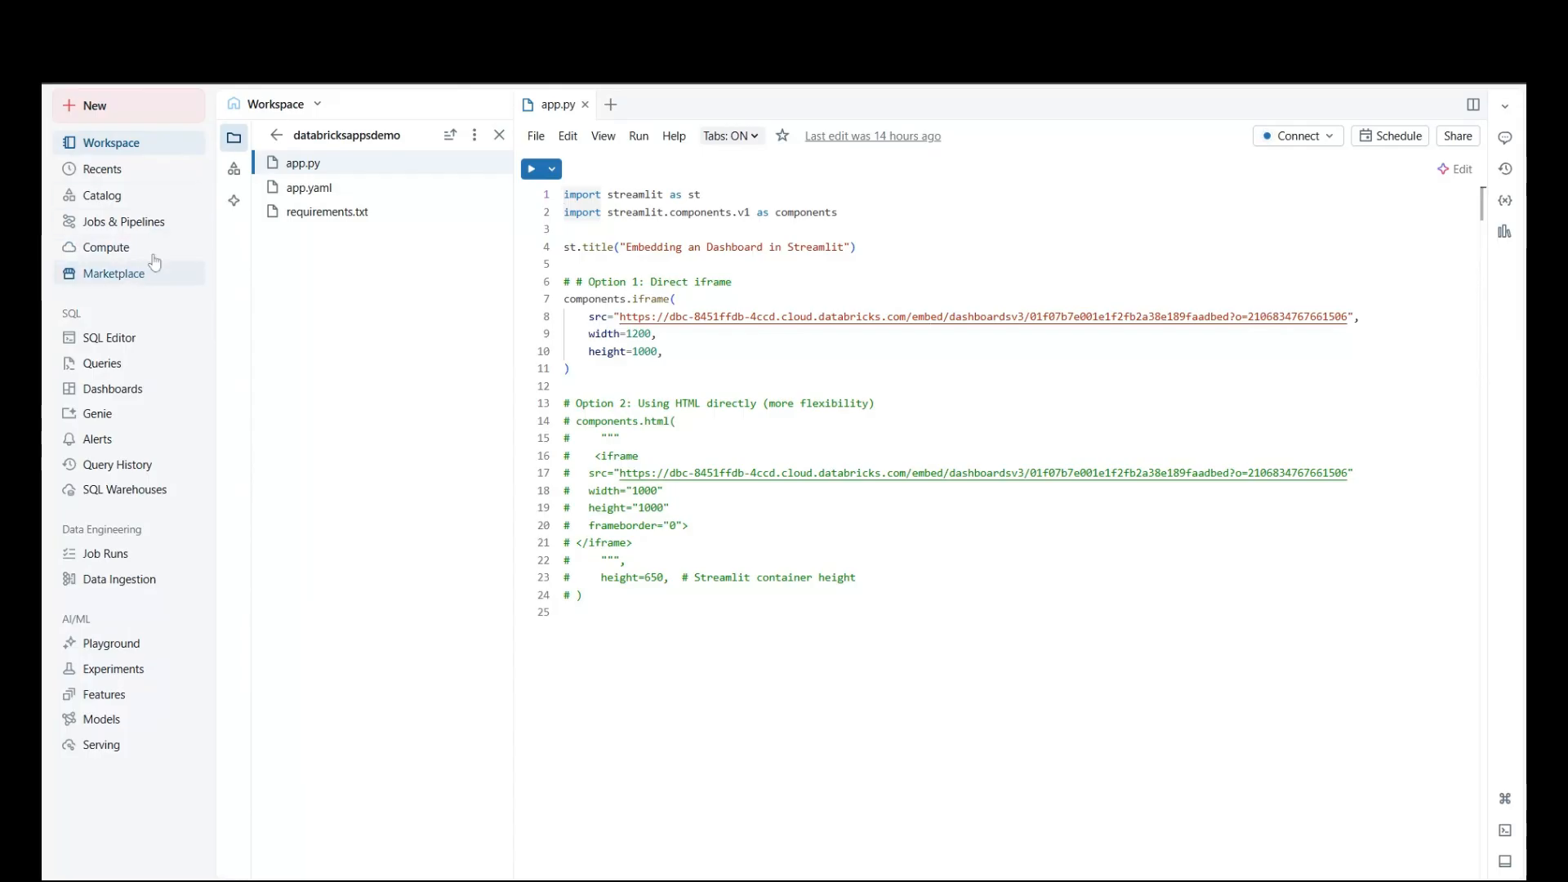
Step: Reopen the published Demo Sales Dashboard from the dashboards list, and inspect its additional actions and schedule option
{"action": "left_click", "coordinate": [139, 397]}
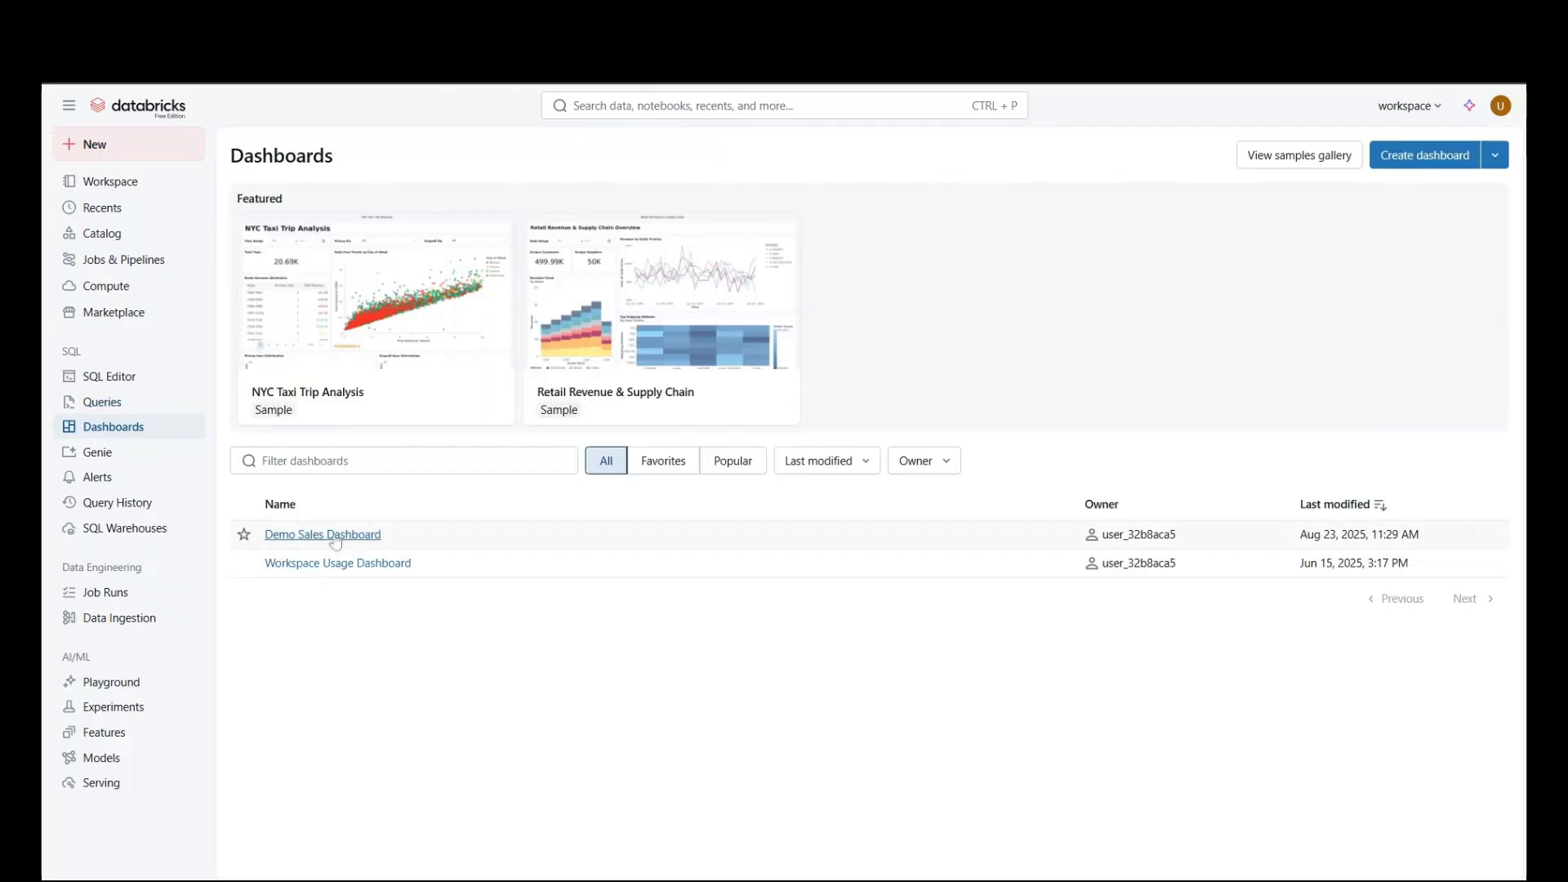
{"action": "left_click", "coordinate": [336, 536]}
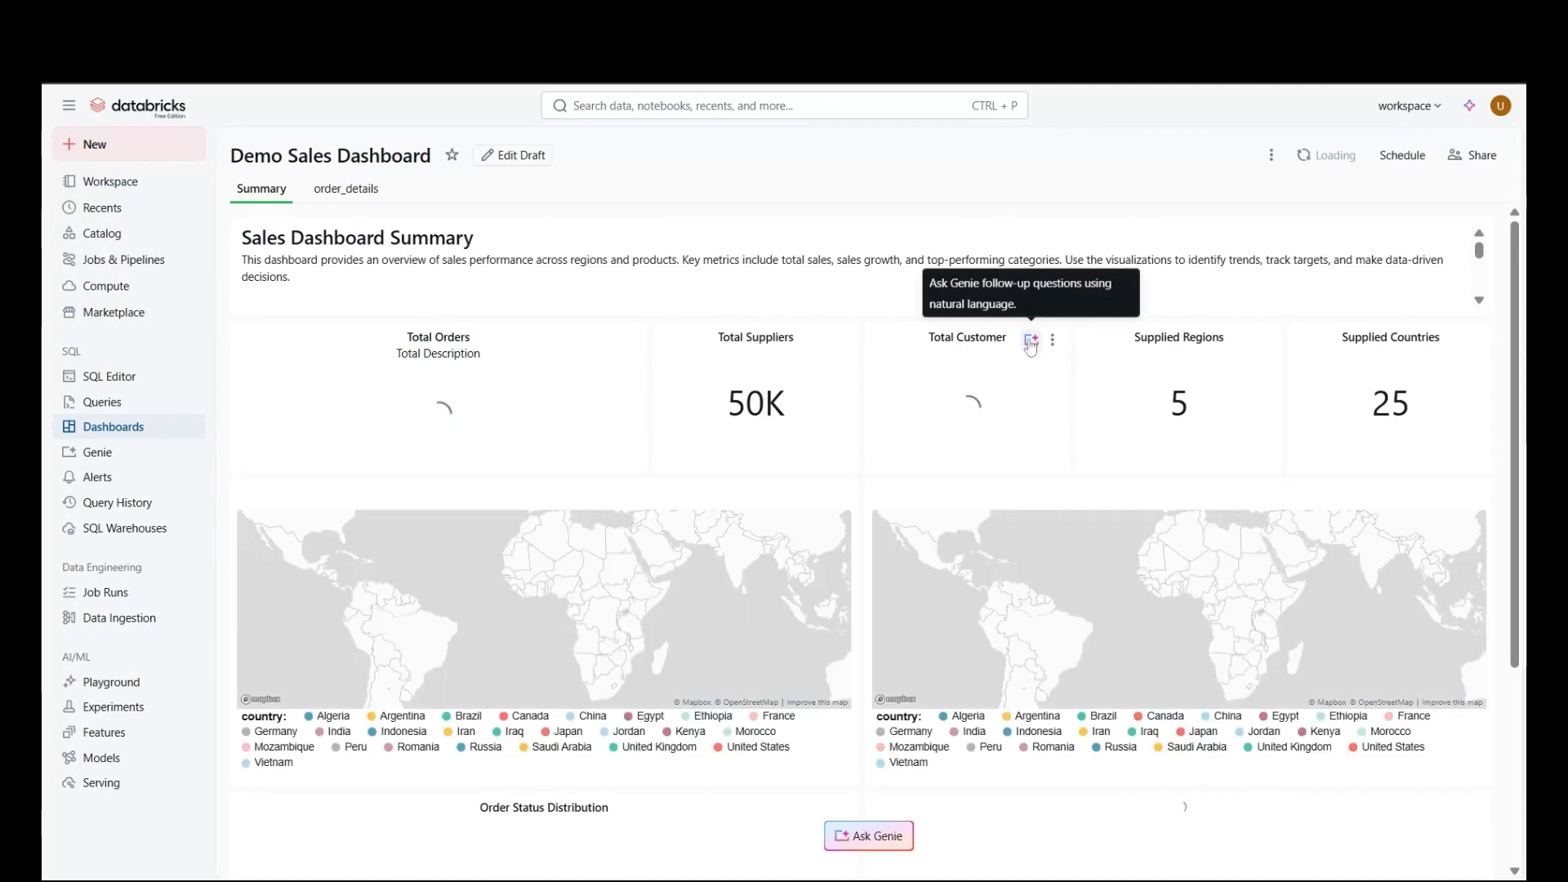
{"action": "left_click", "coordinate": [1272, 155]}
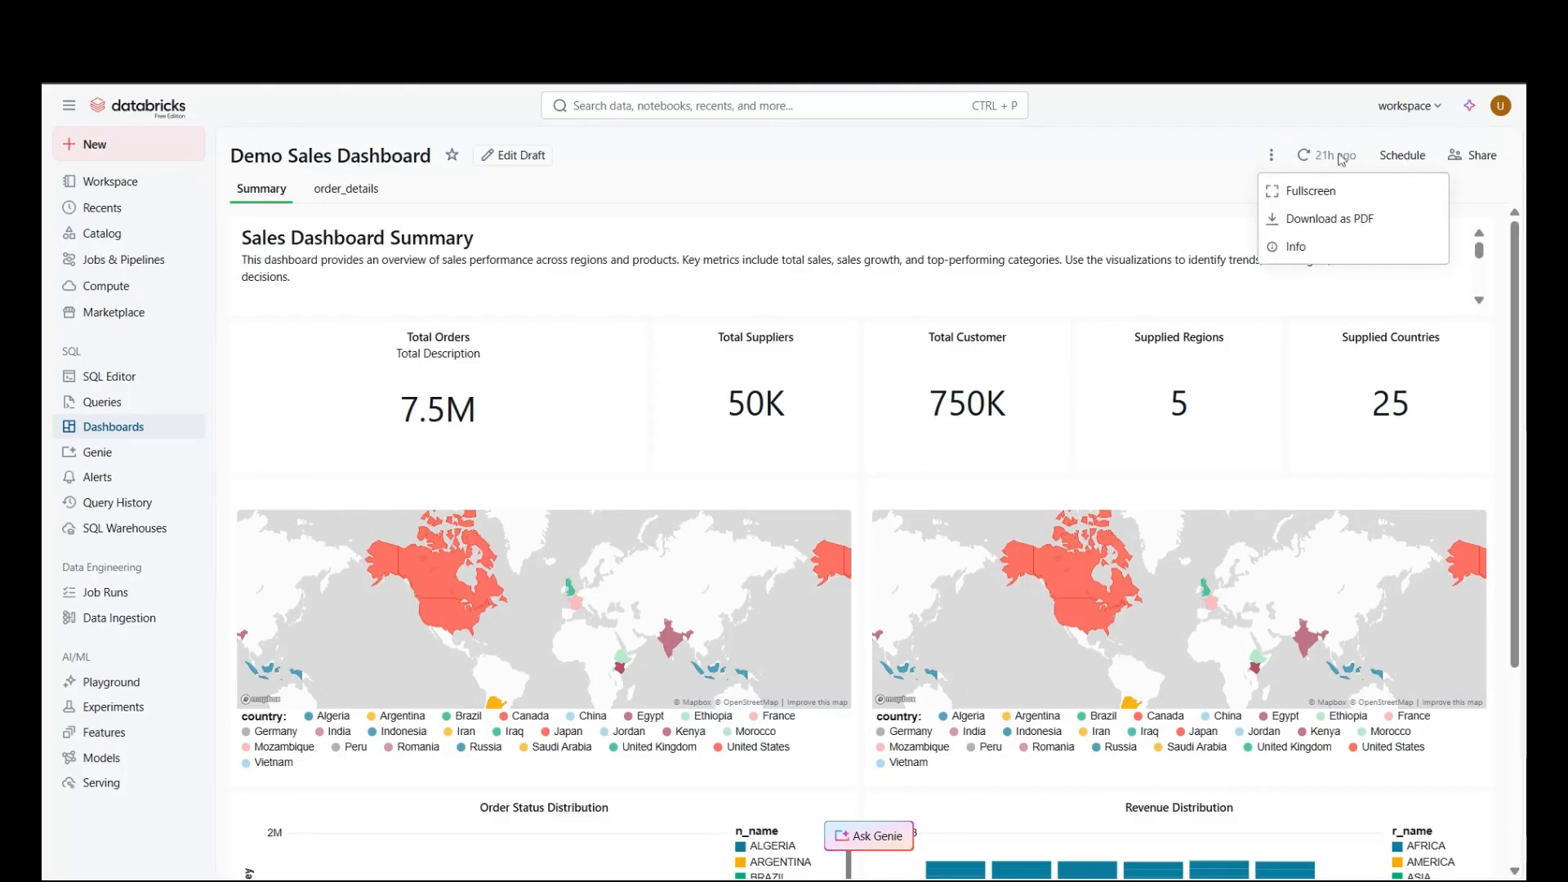
{"action": "left_click", "coordinate": [1210, 157]}
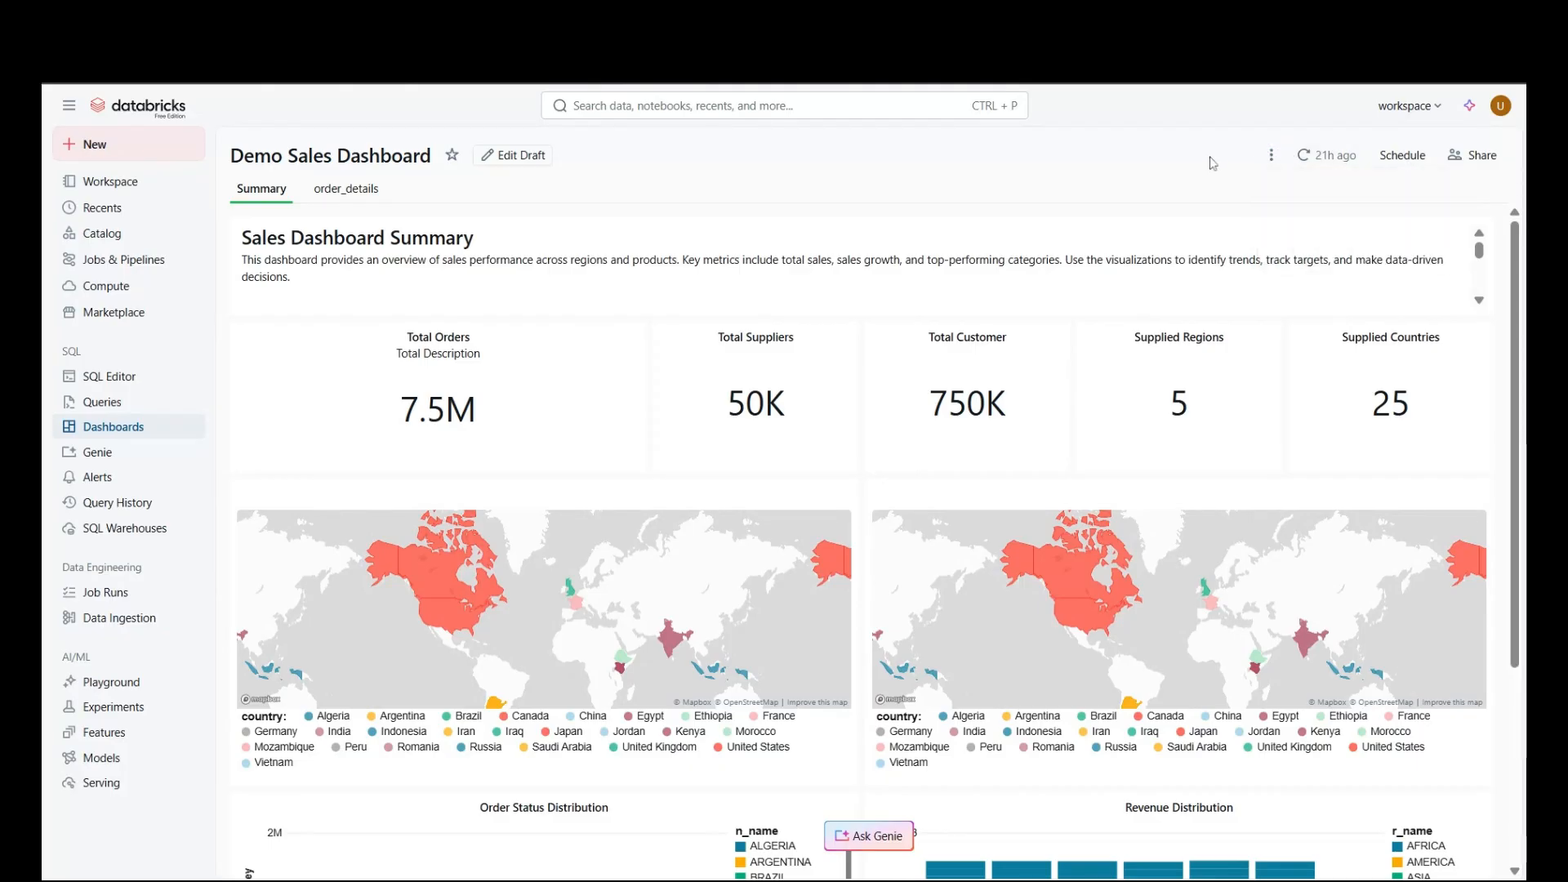
{"action": "left_click", "coordinate": [1279, 157]}
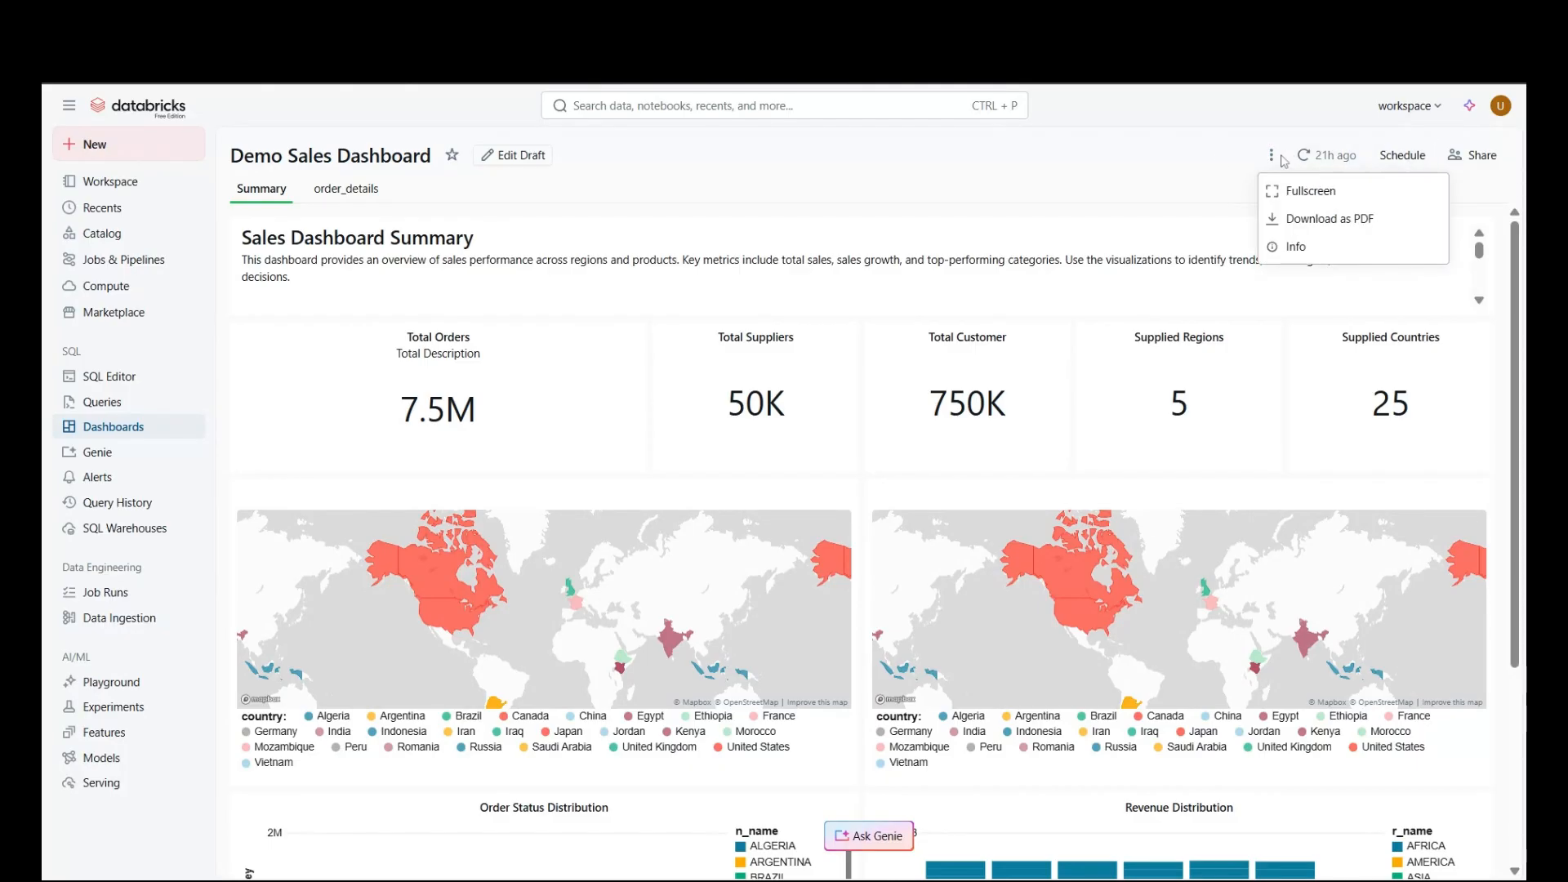
{"action": "left_click", "coordinate": [1403, 157]}
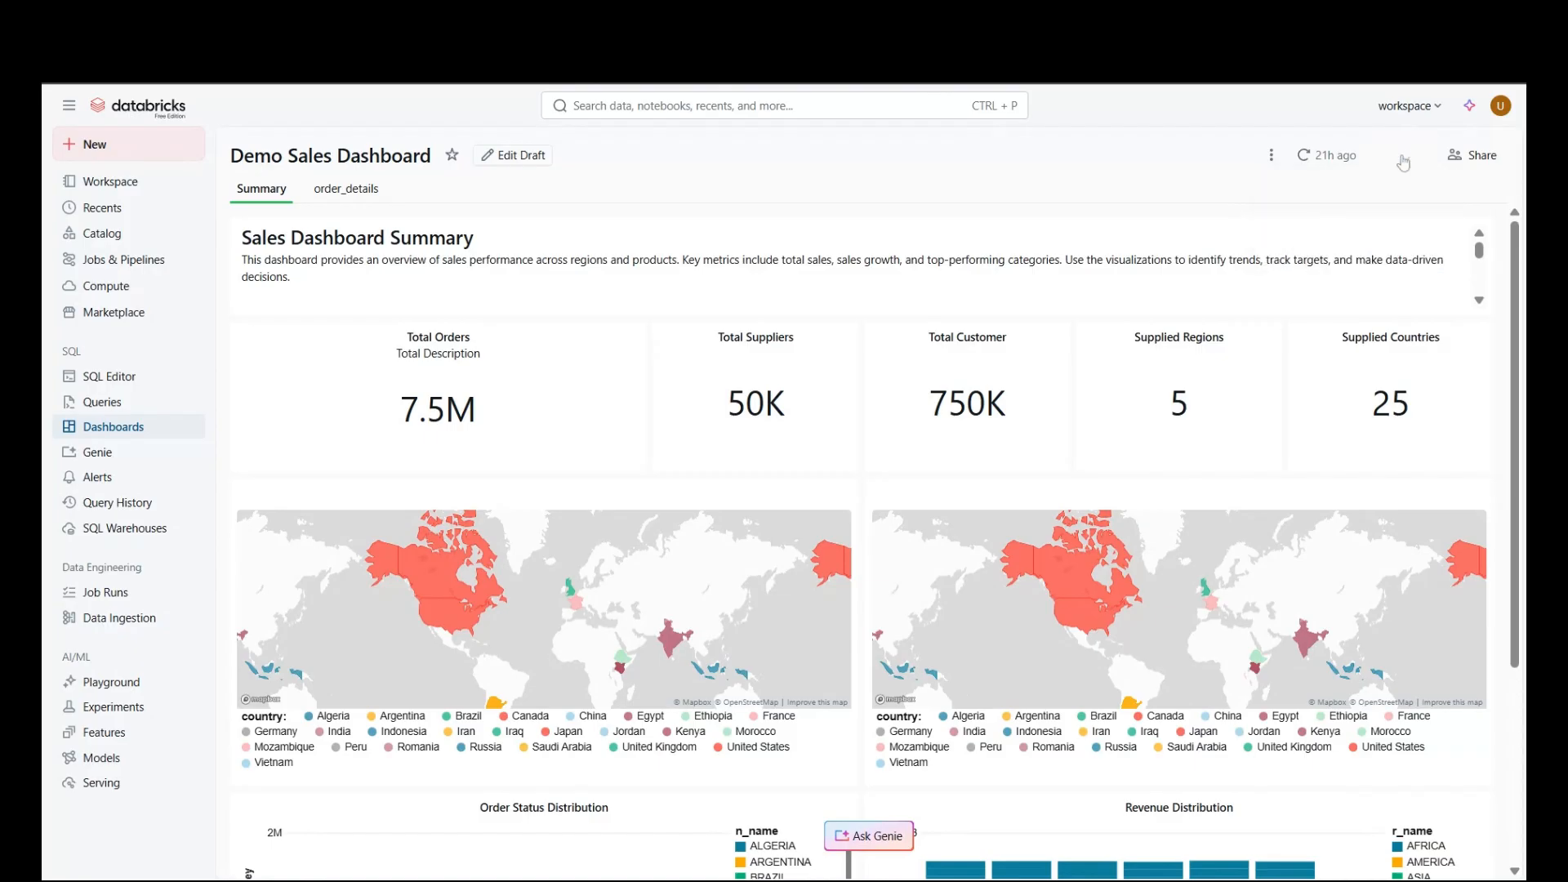
{"action": "left_click", "coordinate": [1404, 157]}
{"action": "left_click", "coordinate": [1028, 169]}
Step: Inspect the suggested users and groups in the dashboard's sharing settings, and leave without adding anyone
{"action": "left_click", "coordinate": [1472, 155]}
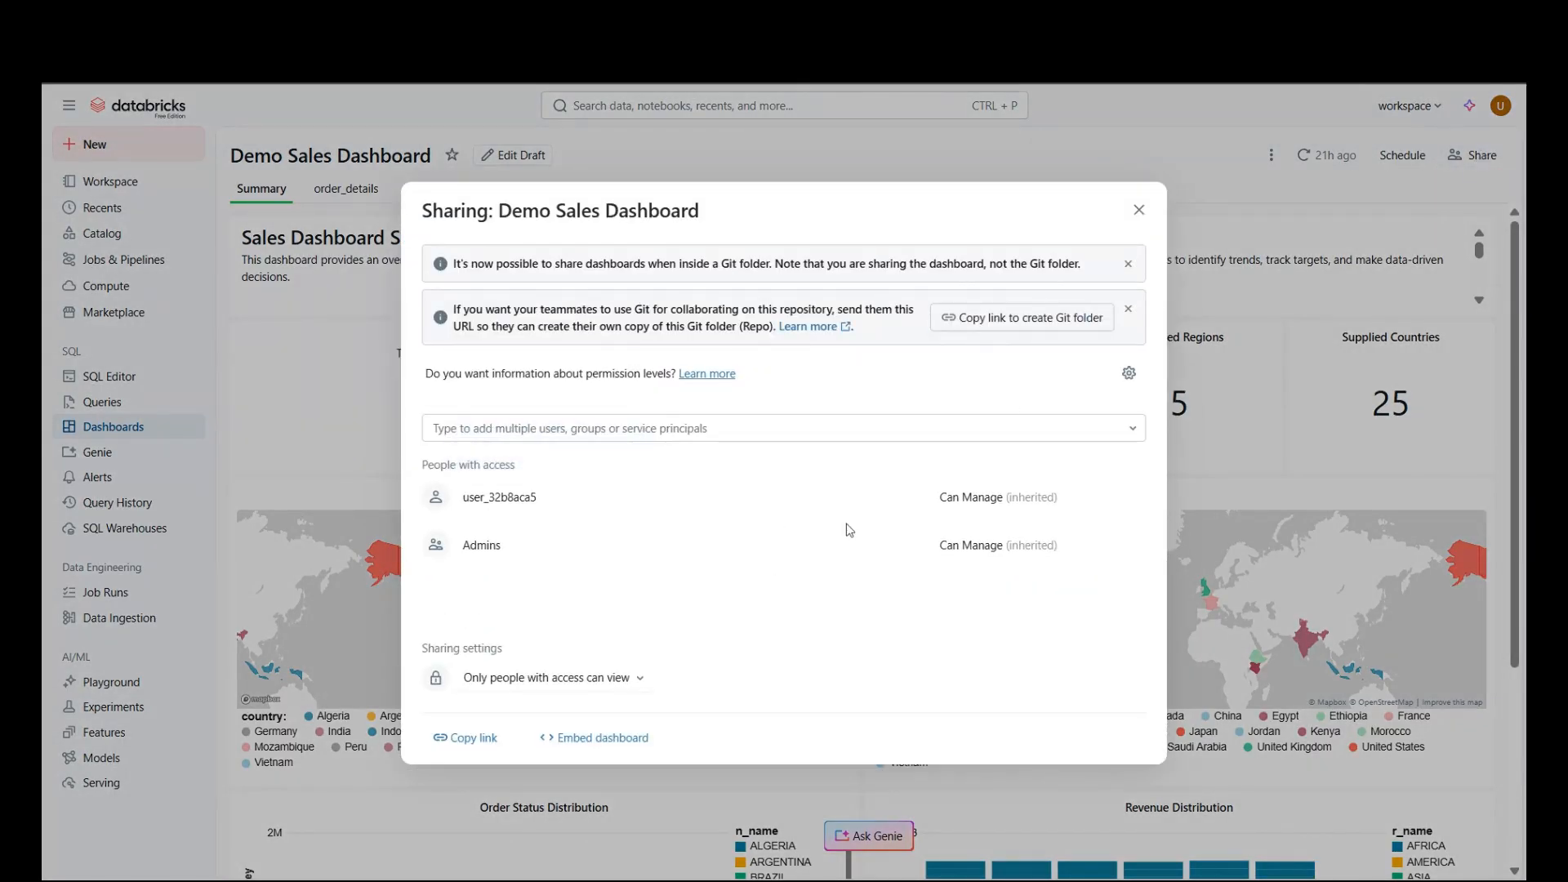
{"action": "left_click", "coordinate": [717, 421]}
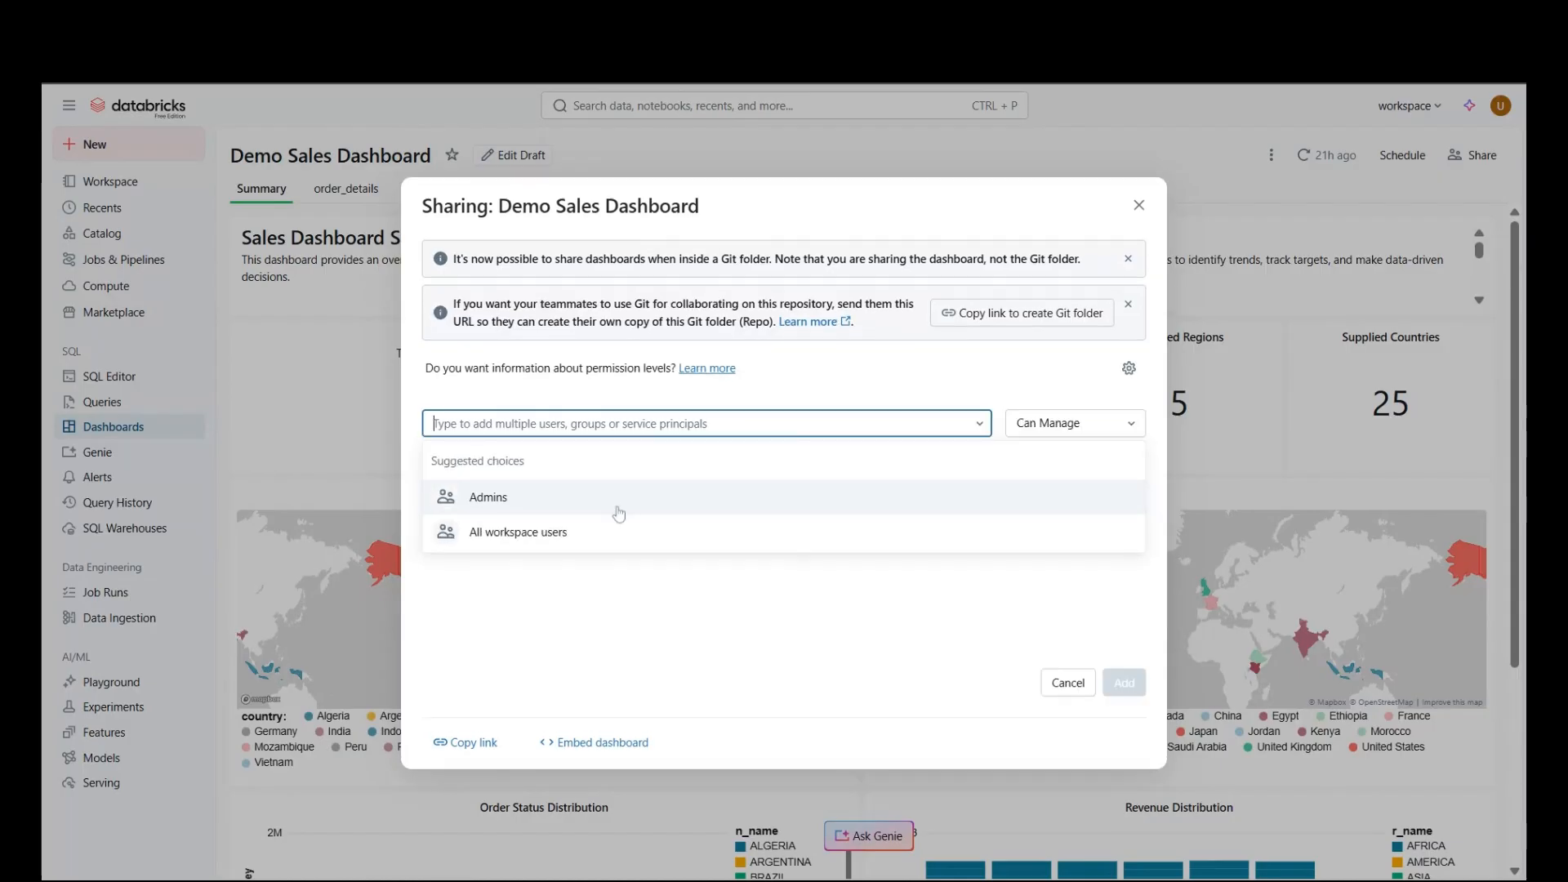
{"action": "left_click", "coordinate": [829, 396]}
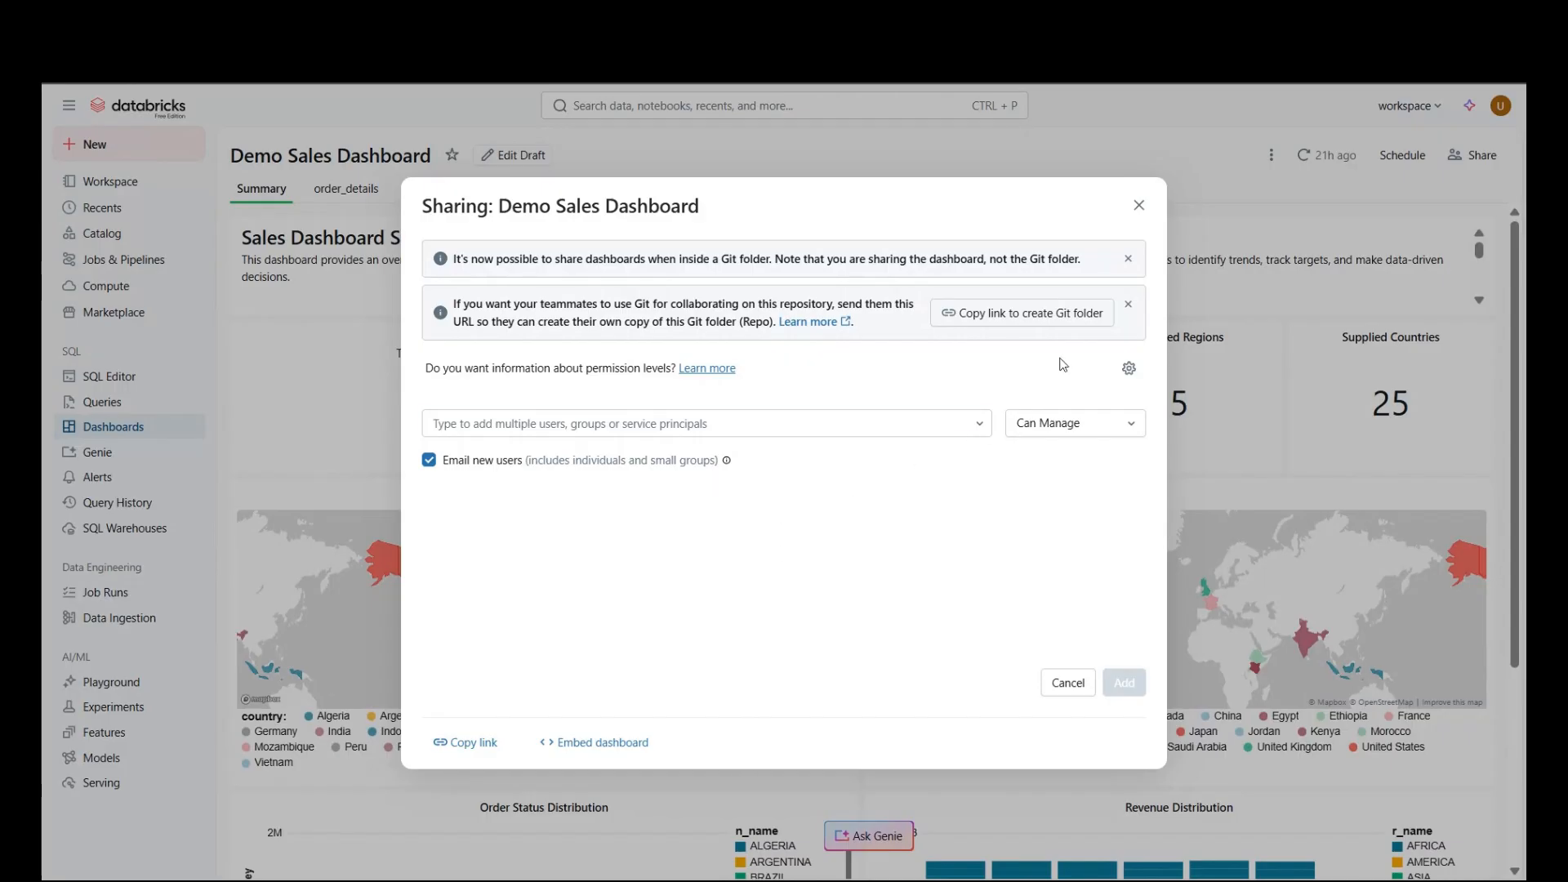
{"action": "left_click", "coordinate": [1139, 205]}
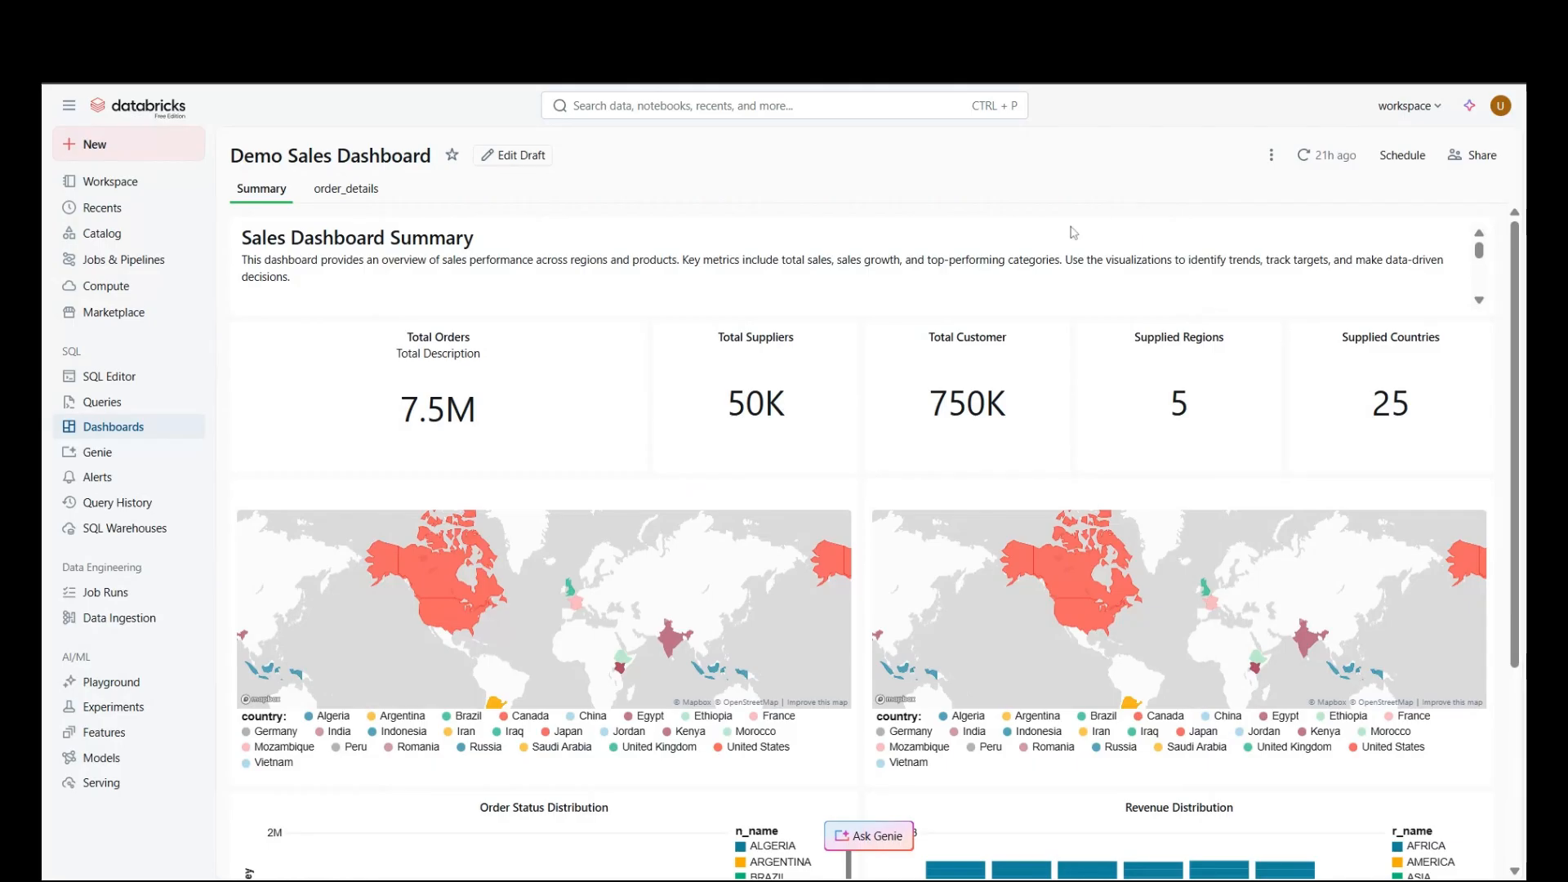
Step: Download the published dashboard as a PDF, view the exported file, and return to the dashboard
{"action": "left_click", "coordinate": [1271, 155]}
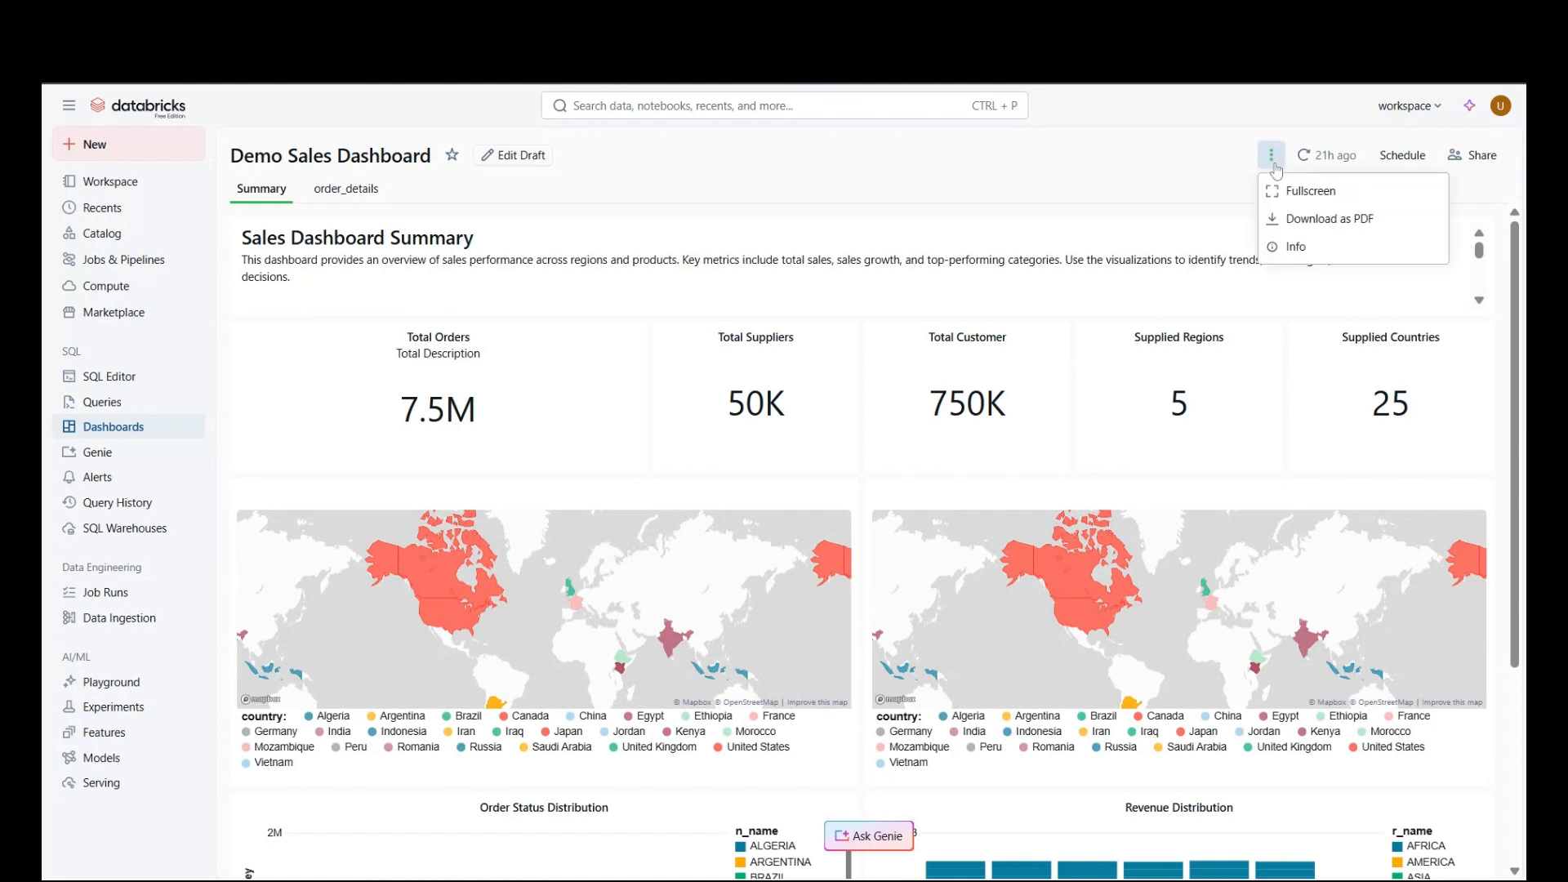
{"action": "left_click", "coordinate": [1320, 231]}
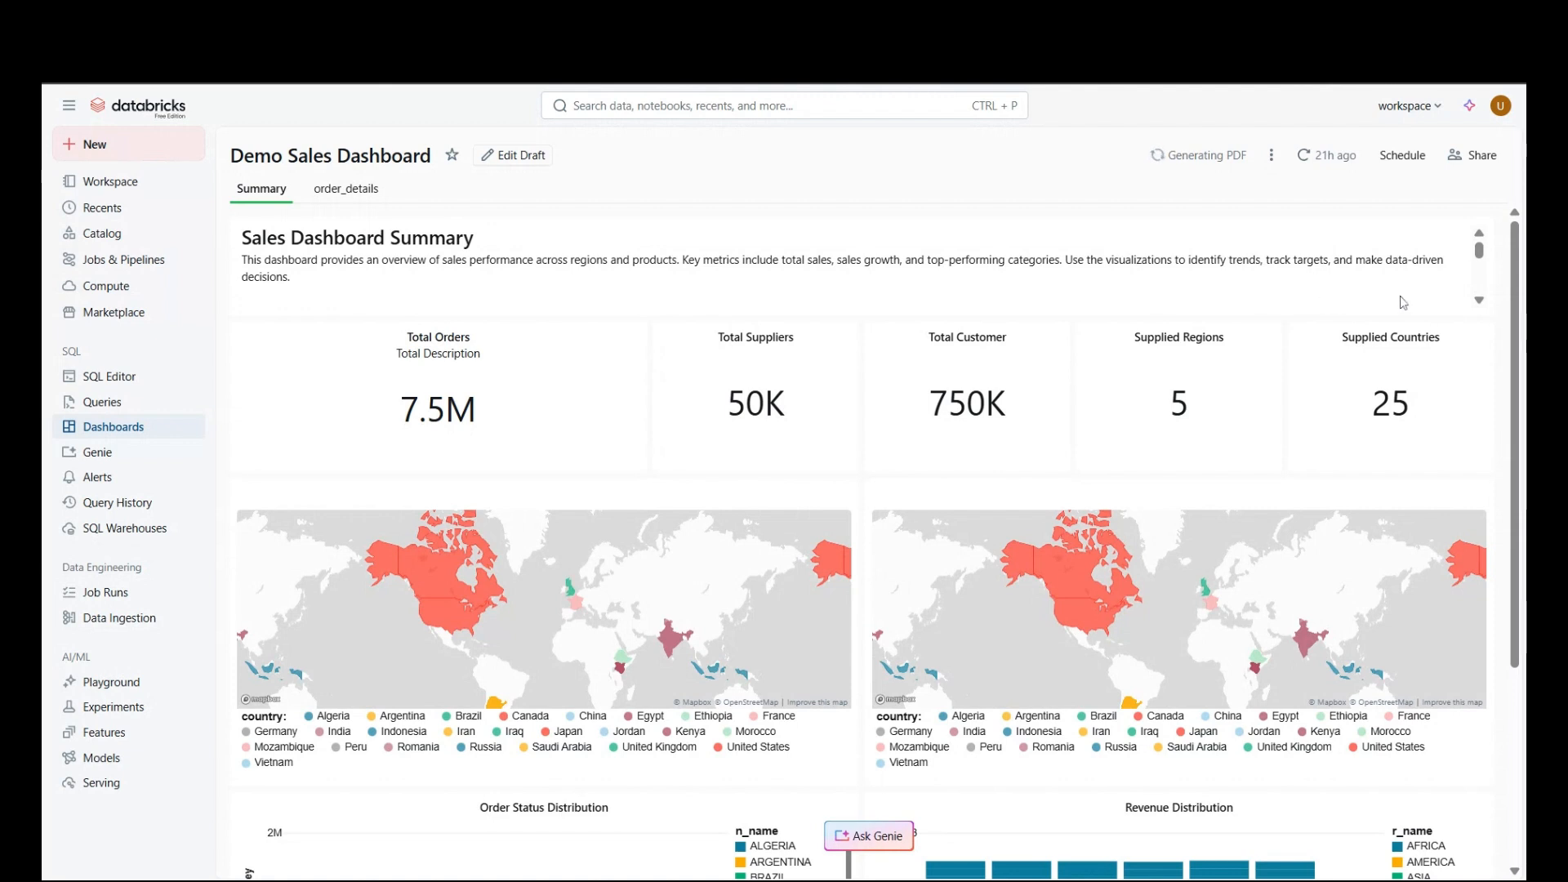
{"action": "left_click", "coordinate": [1478, 301]}
{"action": "left_click", "coordinate": [1479, 302]}
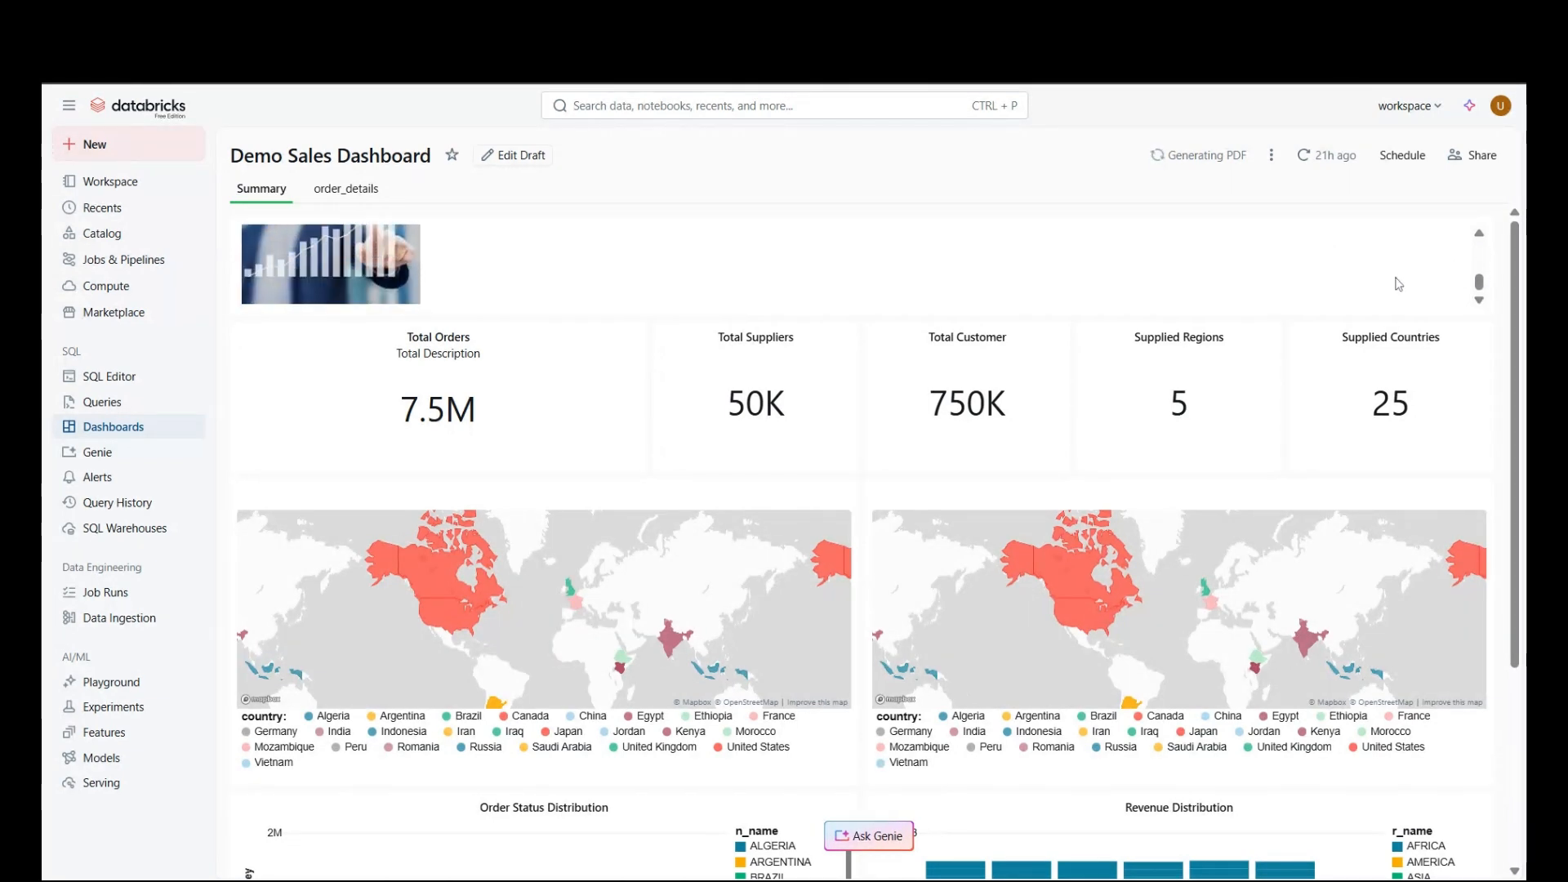
{"action": "left_click", "coordinate": [1479, 236]}
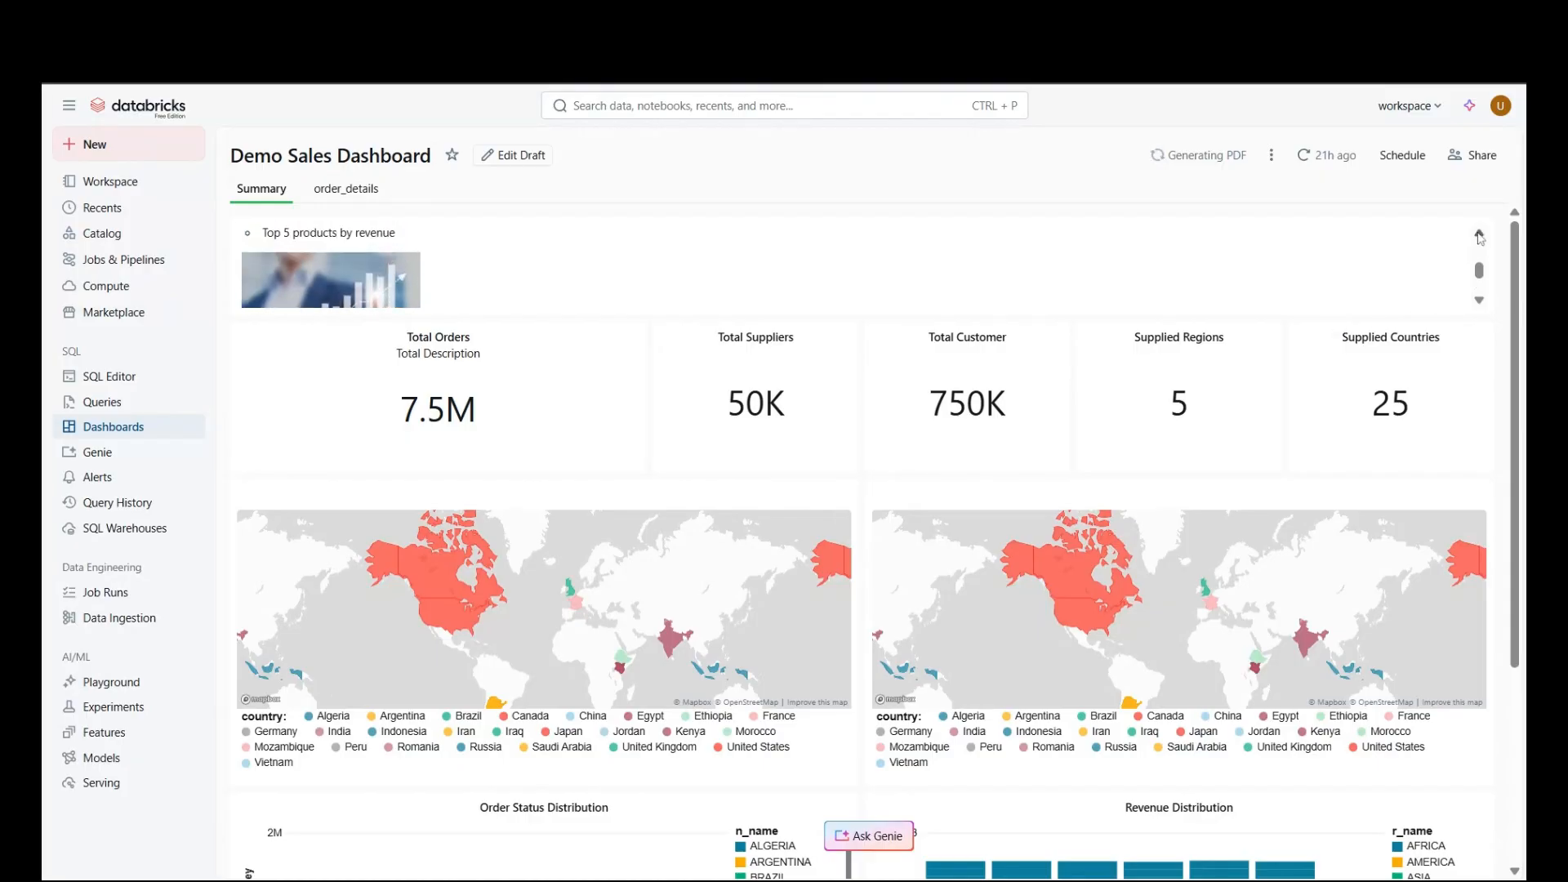
{"action": "left_click", "coordinate": [1479, 300]}
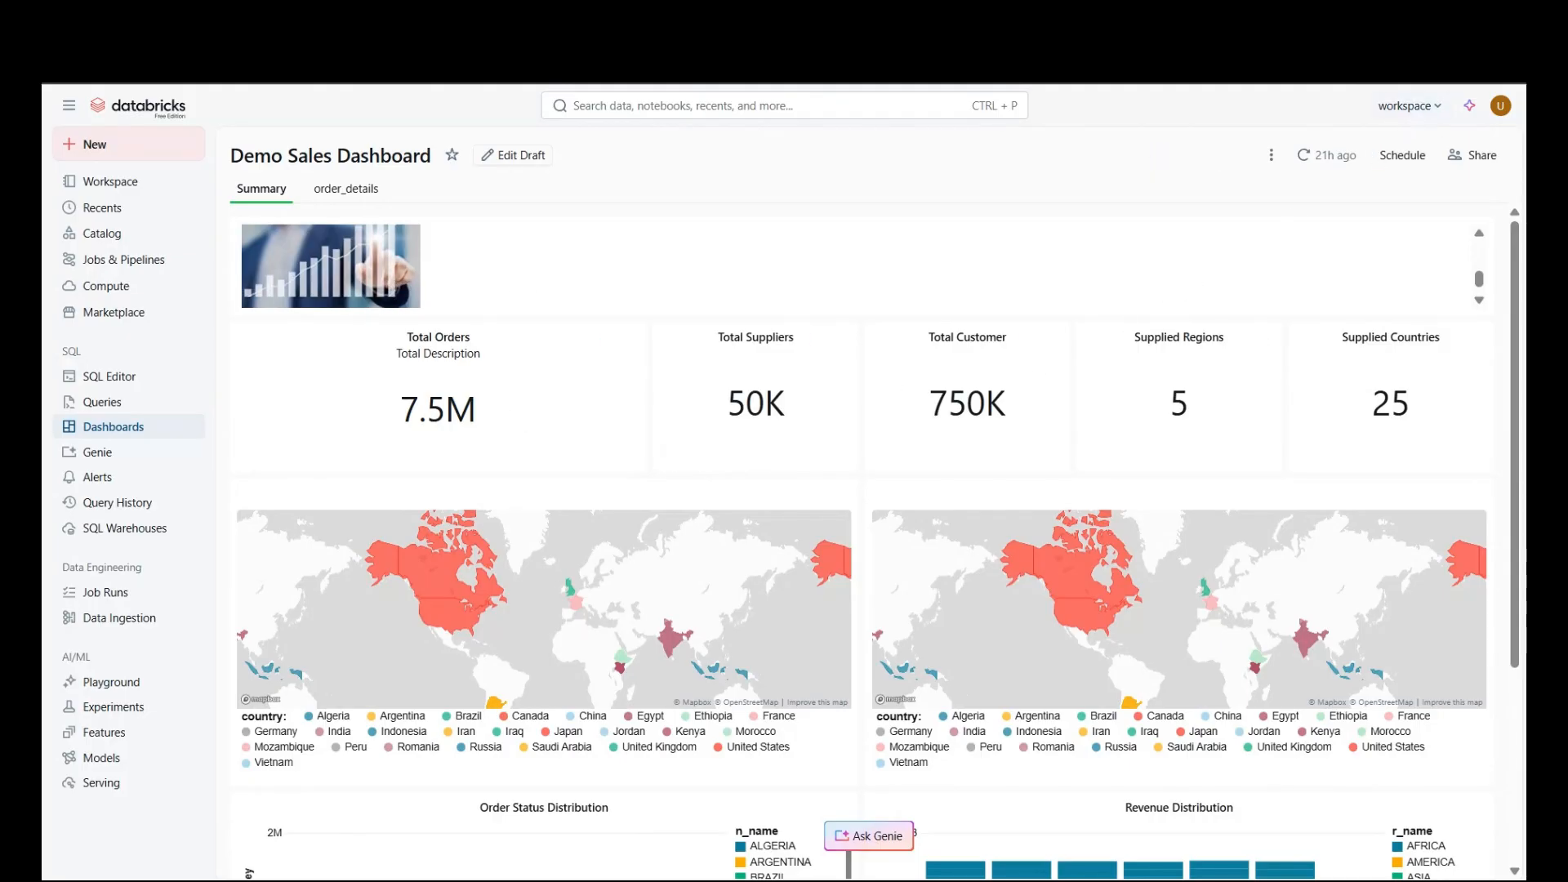
{"action": "left_click", "coordinate": [1414, 84]}
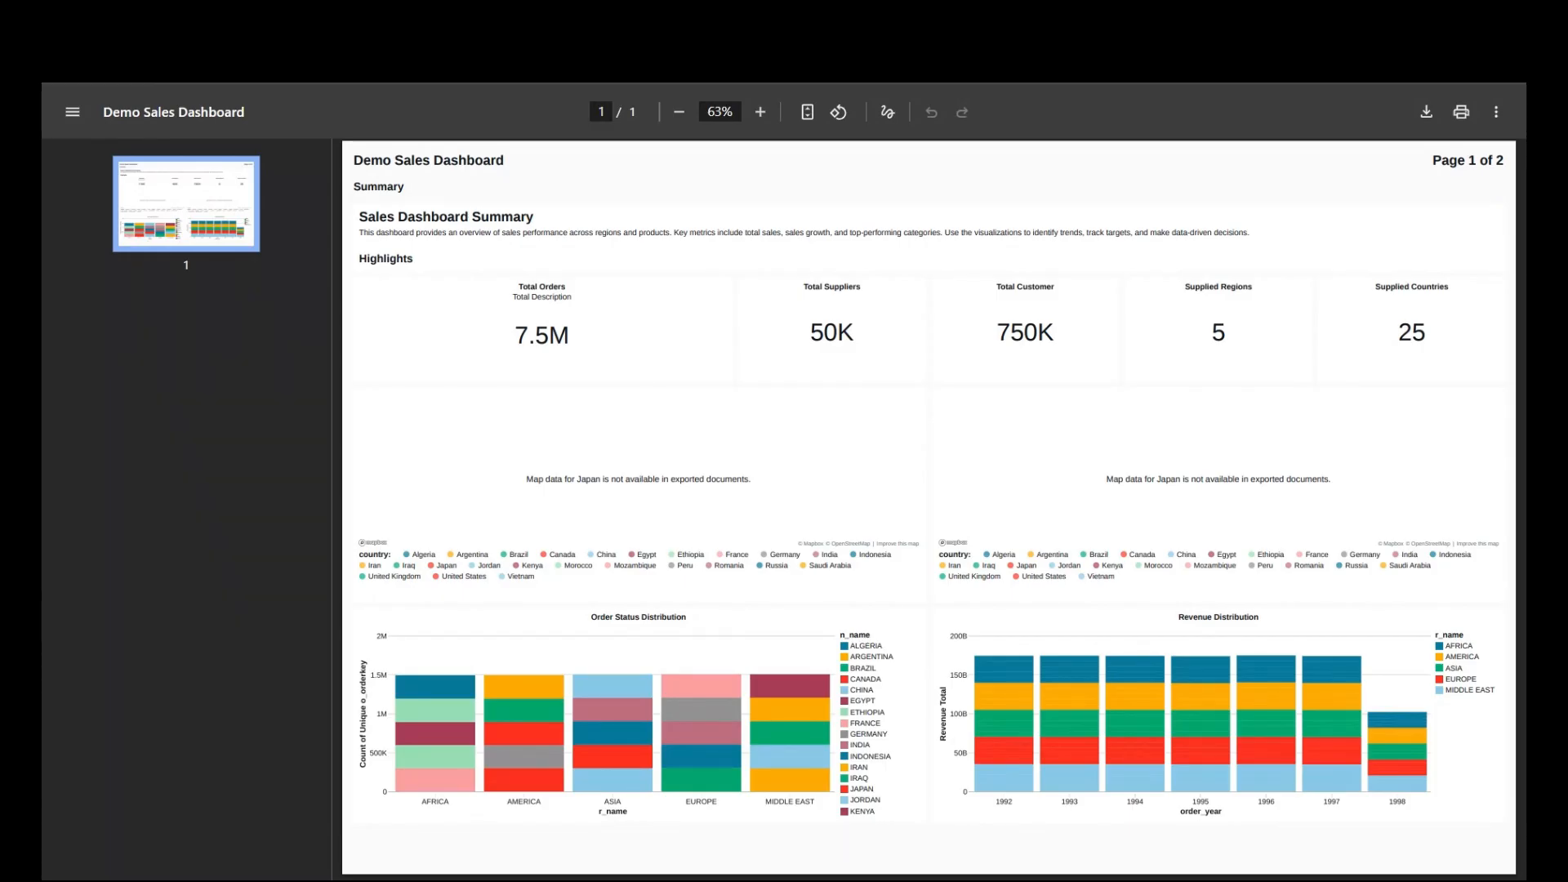
{"action": "key", "text": "ctrl+w"}
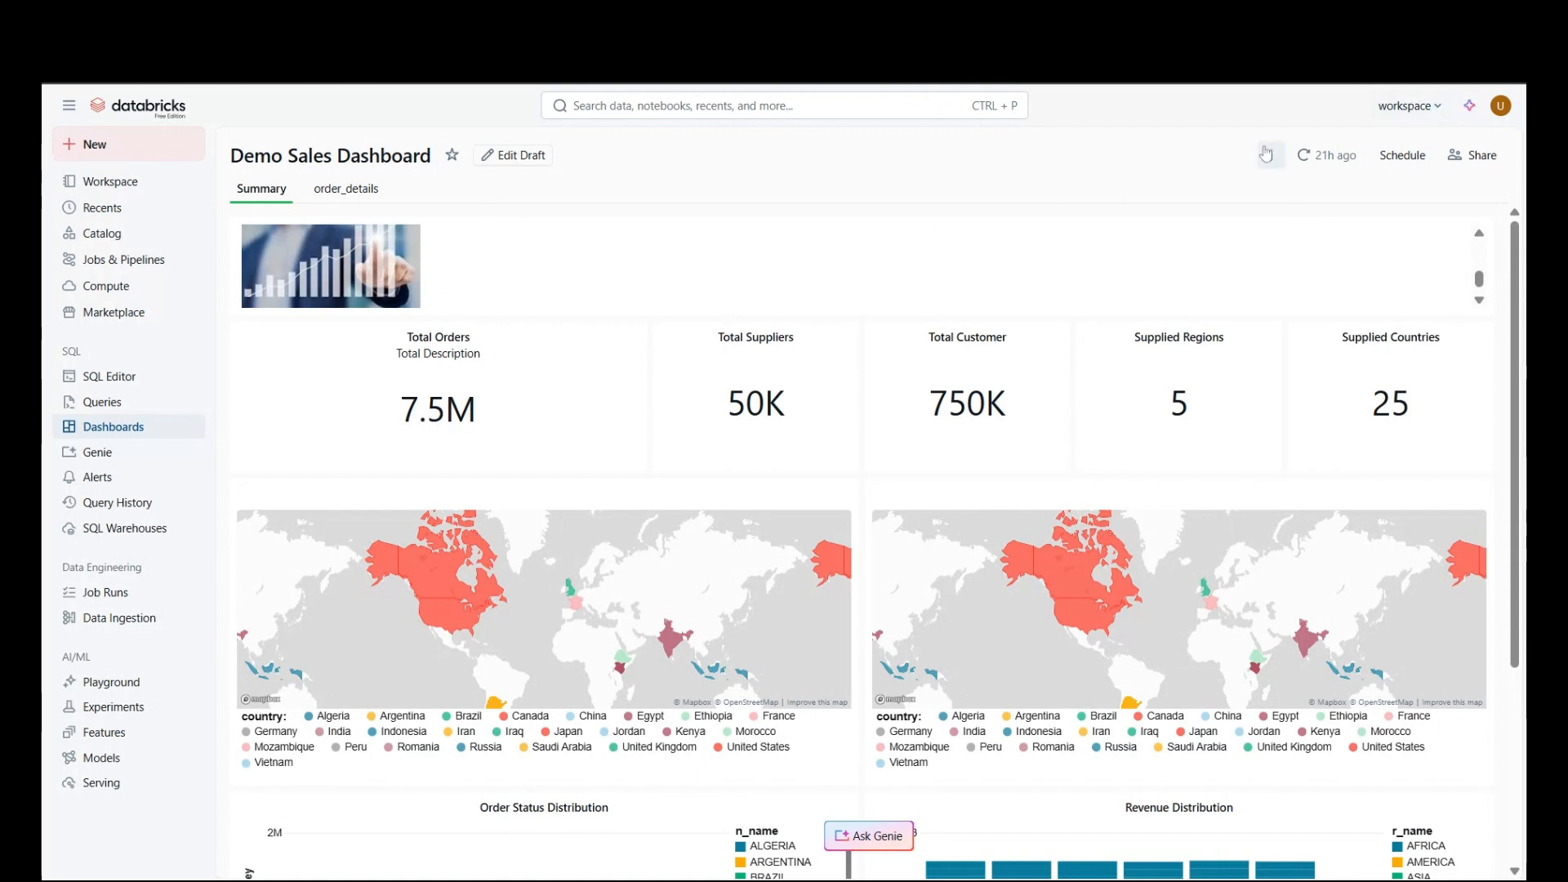
Step: Examine the published dashboard's information, including its credentials and data sources, and close the details
{"action": "left_click", "coordinate": [1267, 154]}
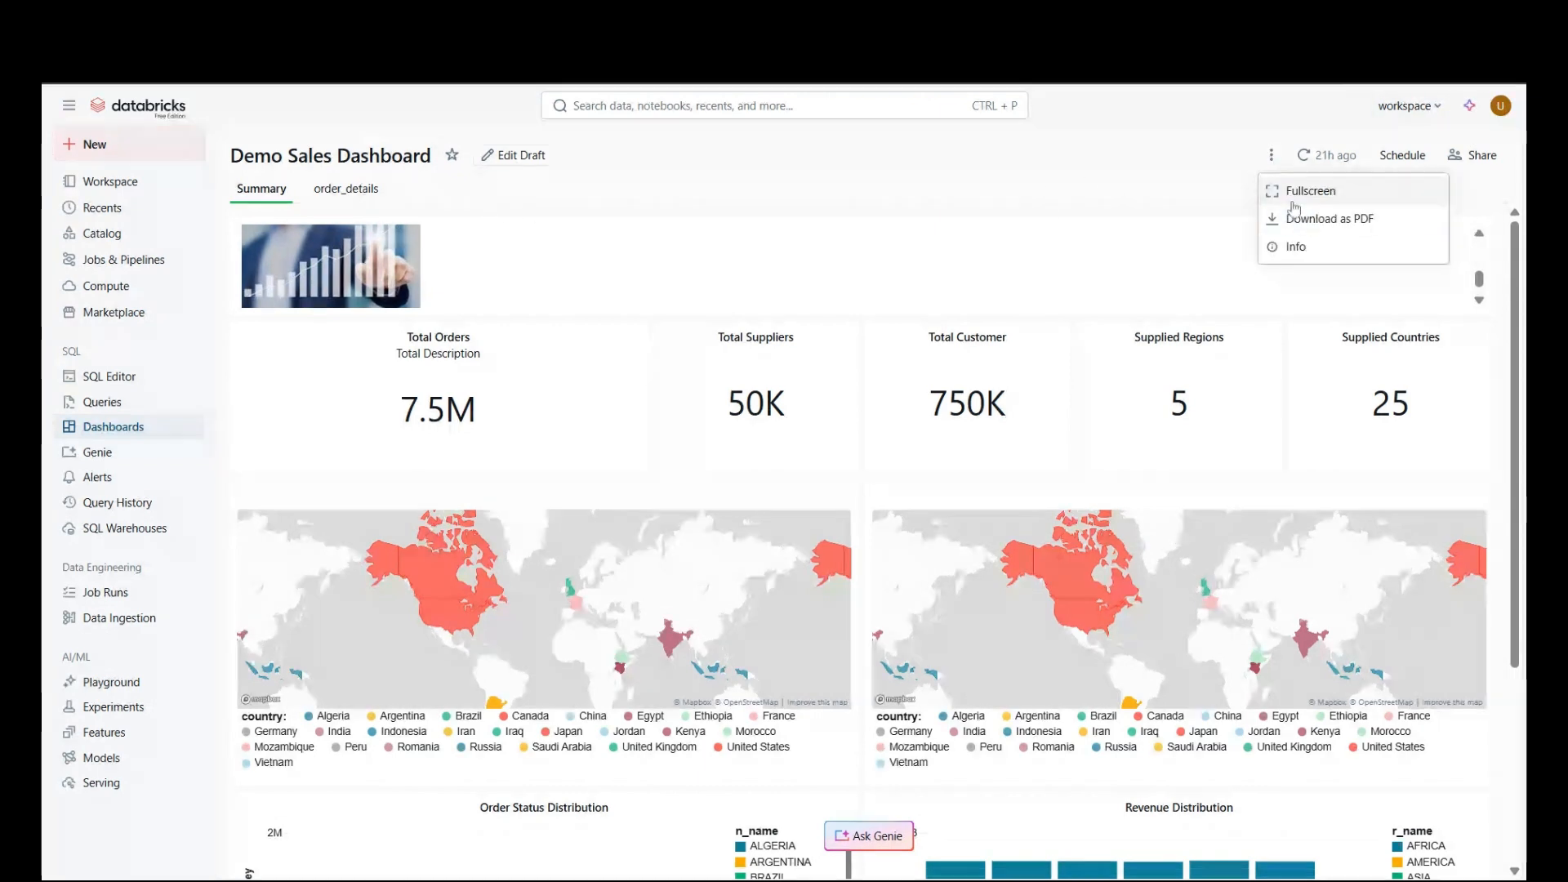
{"action": "left_click", "coordinate": [1273, 247]}
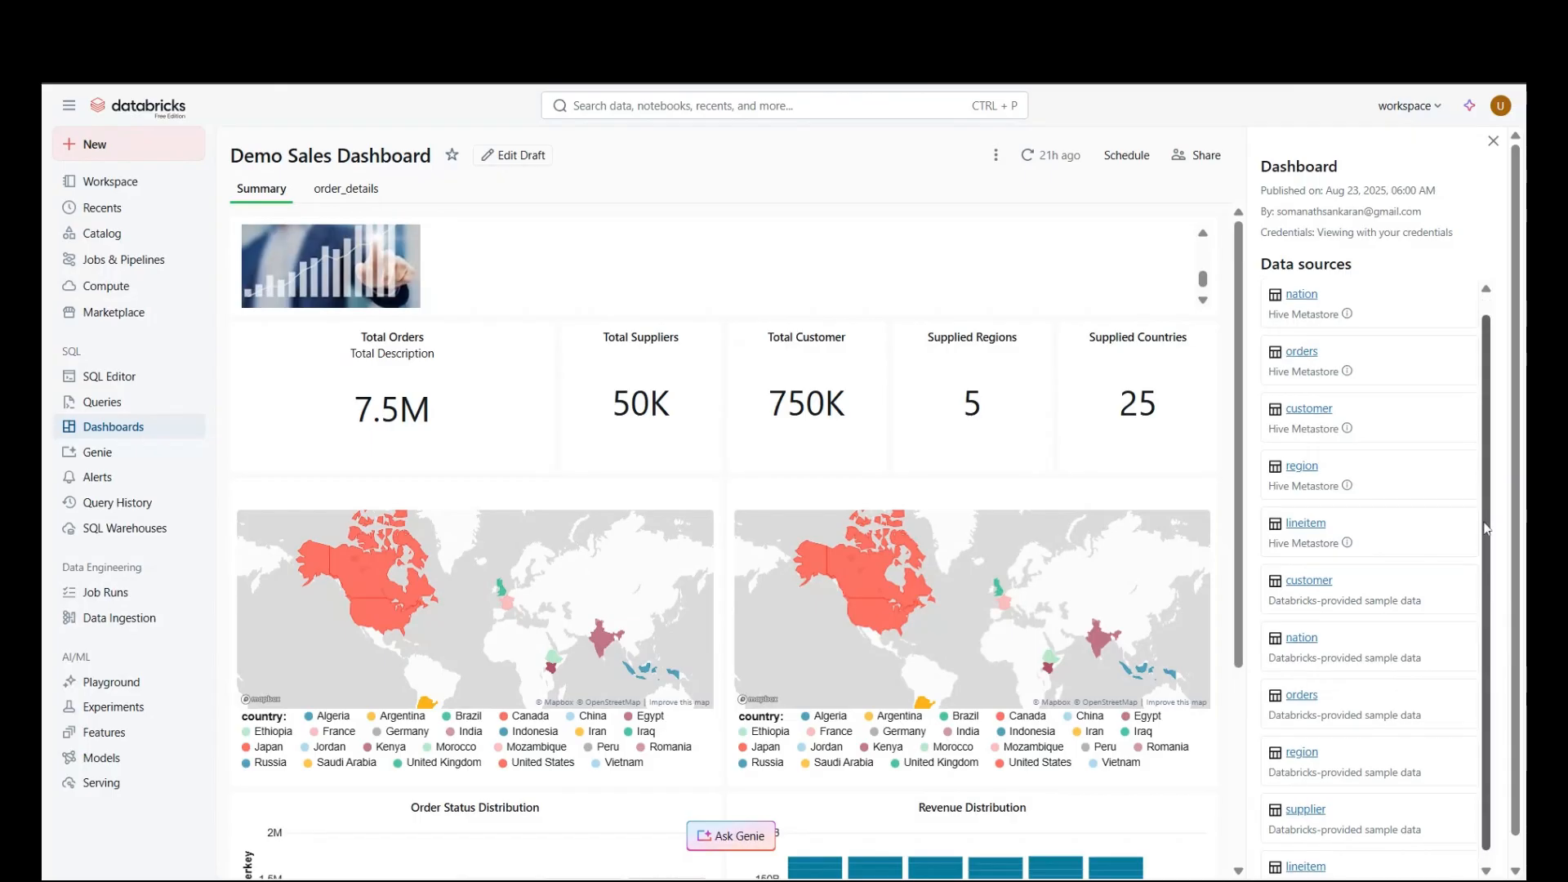
{"action": "scroll", "coordinate": [1484, 572], "scroll_direction": "down", "scroll_amount": 1}
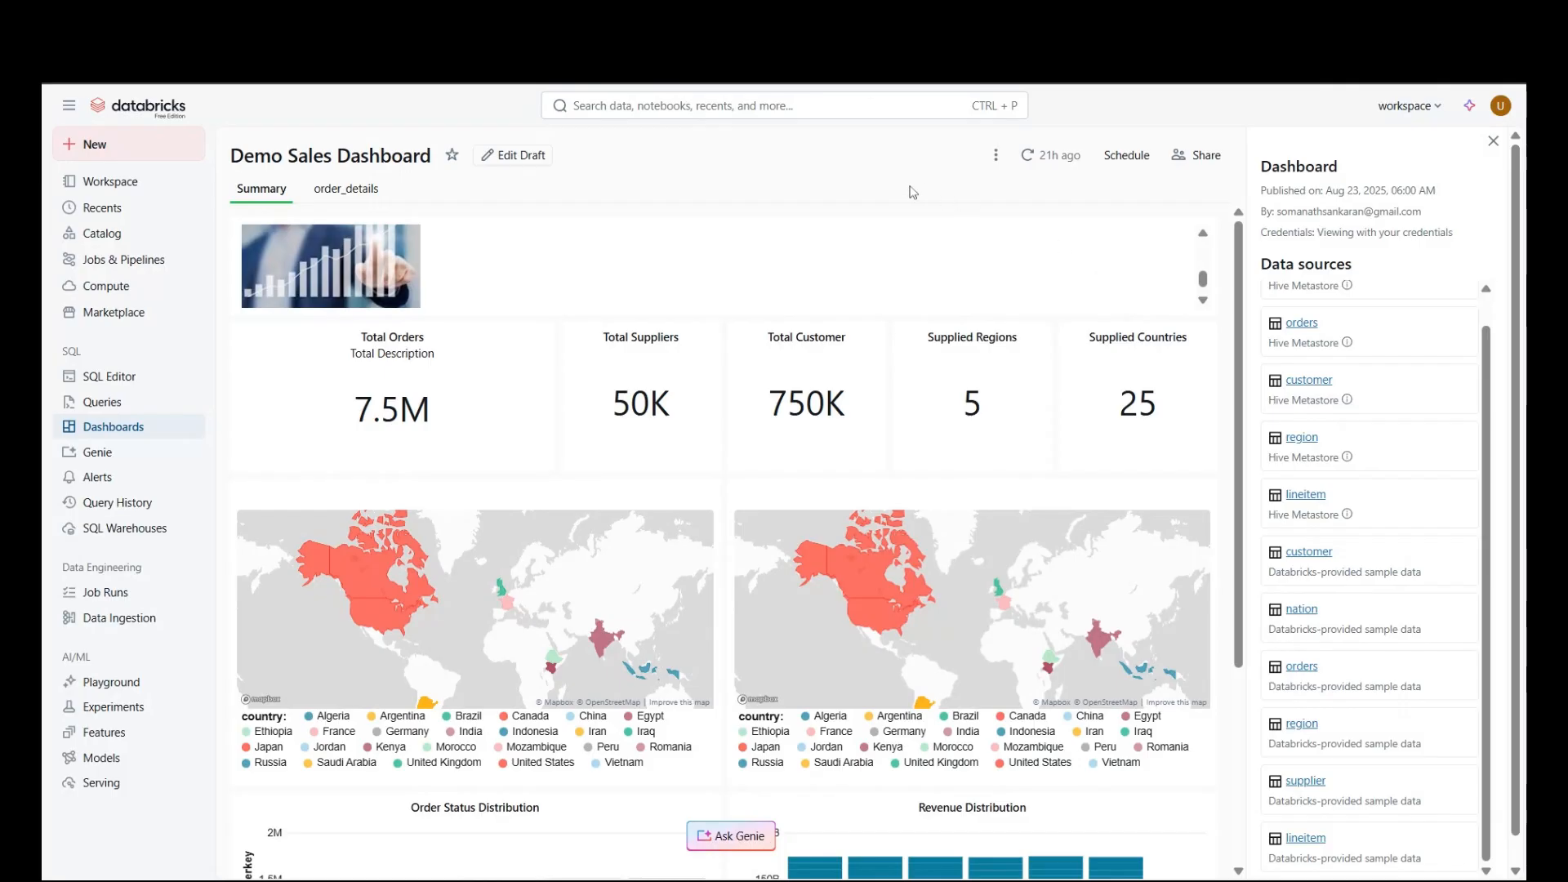
{"action": "left_click", "coordinate": [1493, 141]}
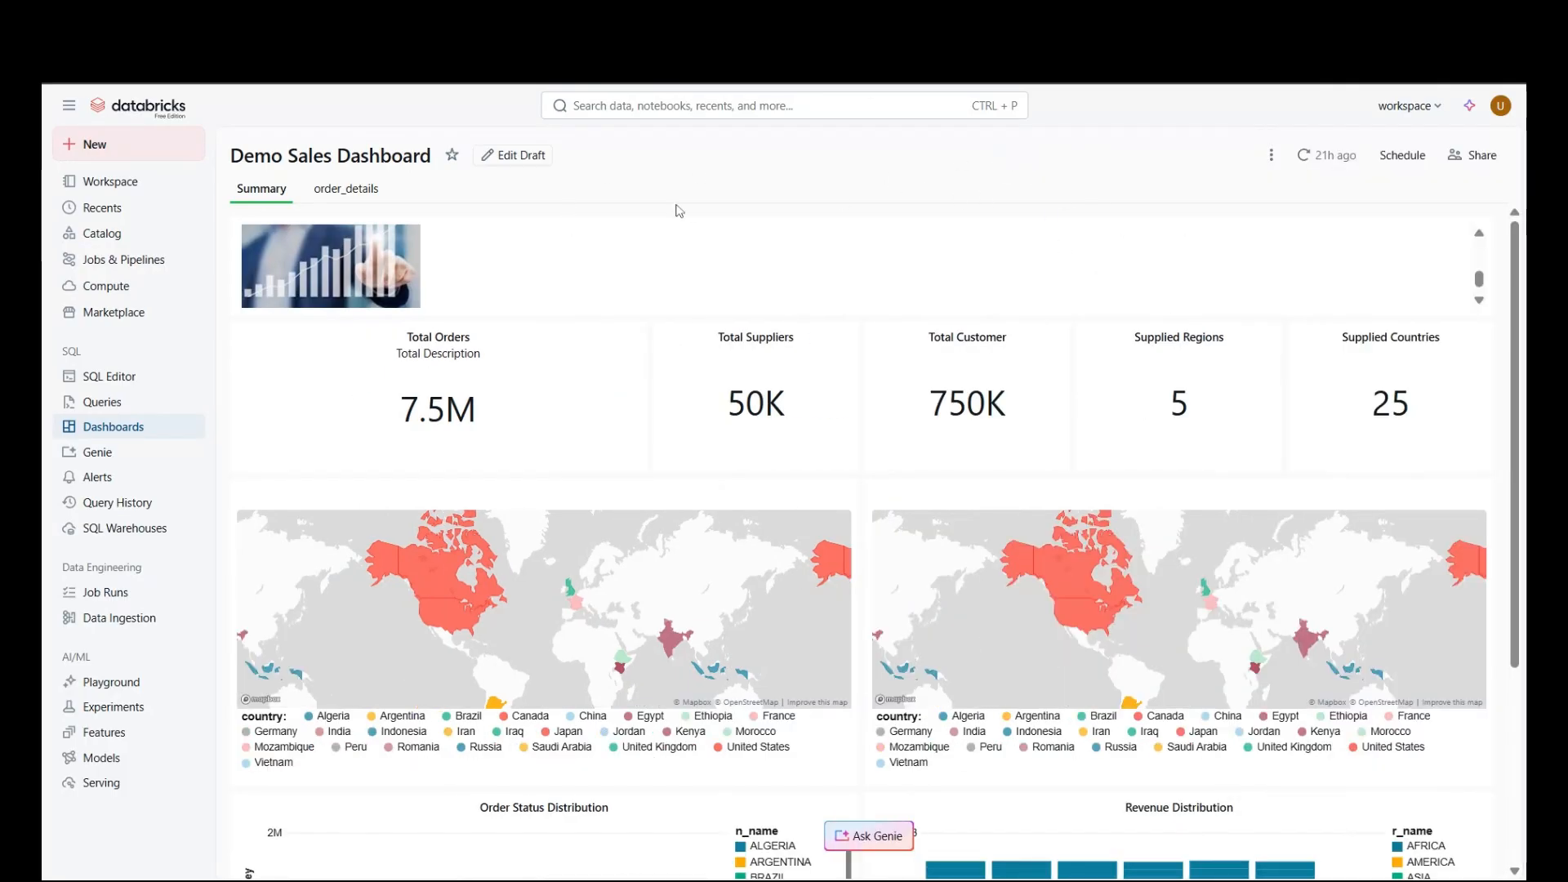
Step: Switch the published Demo Sales Dashboard to its editable draft
{"action": "left_click", "coordinate": [1272, 155]}
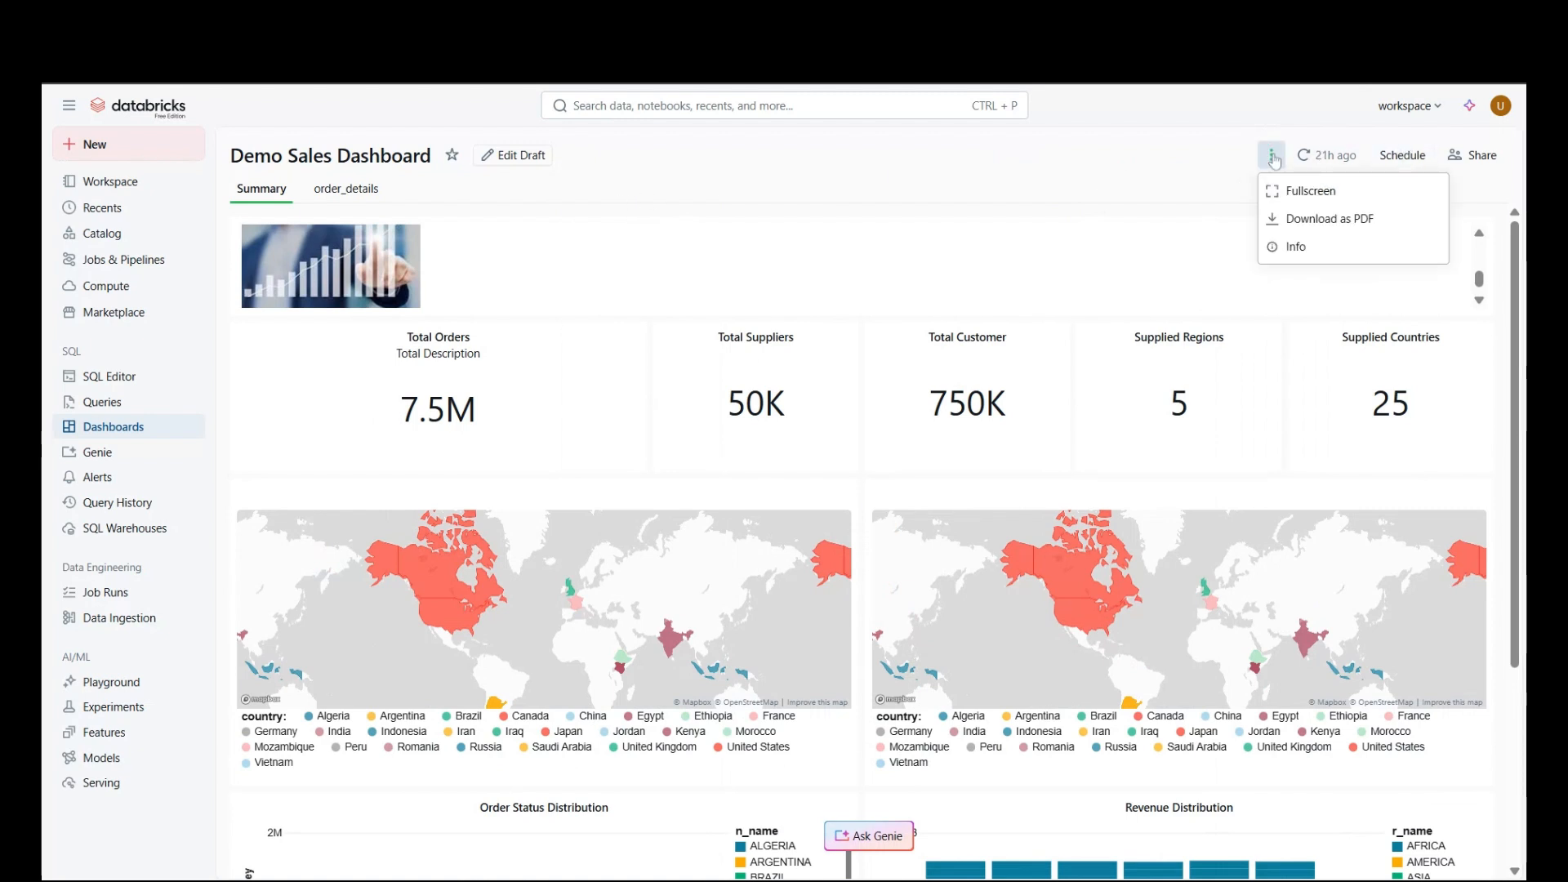
{"action": "left_click", "coordinate": [529, 160]}
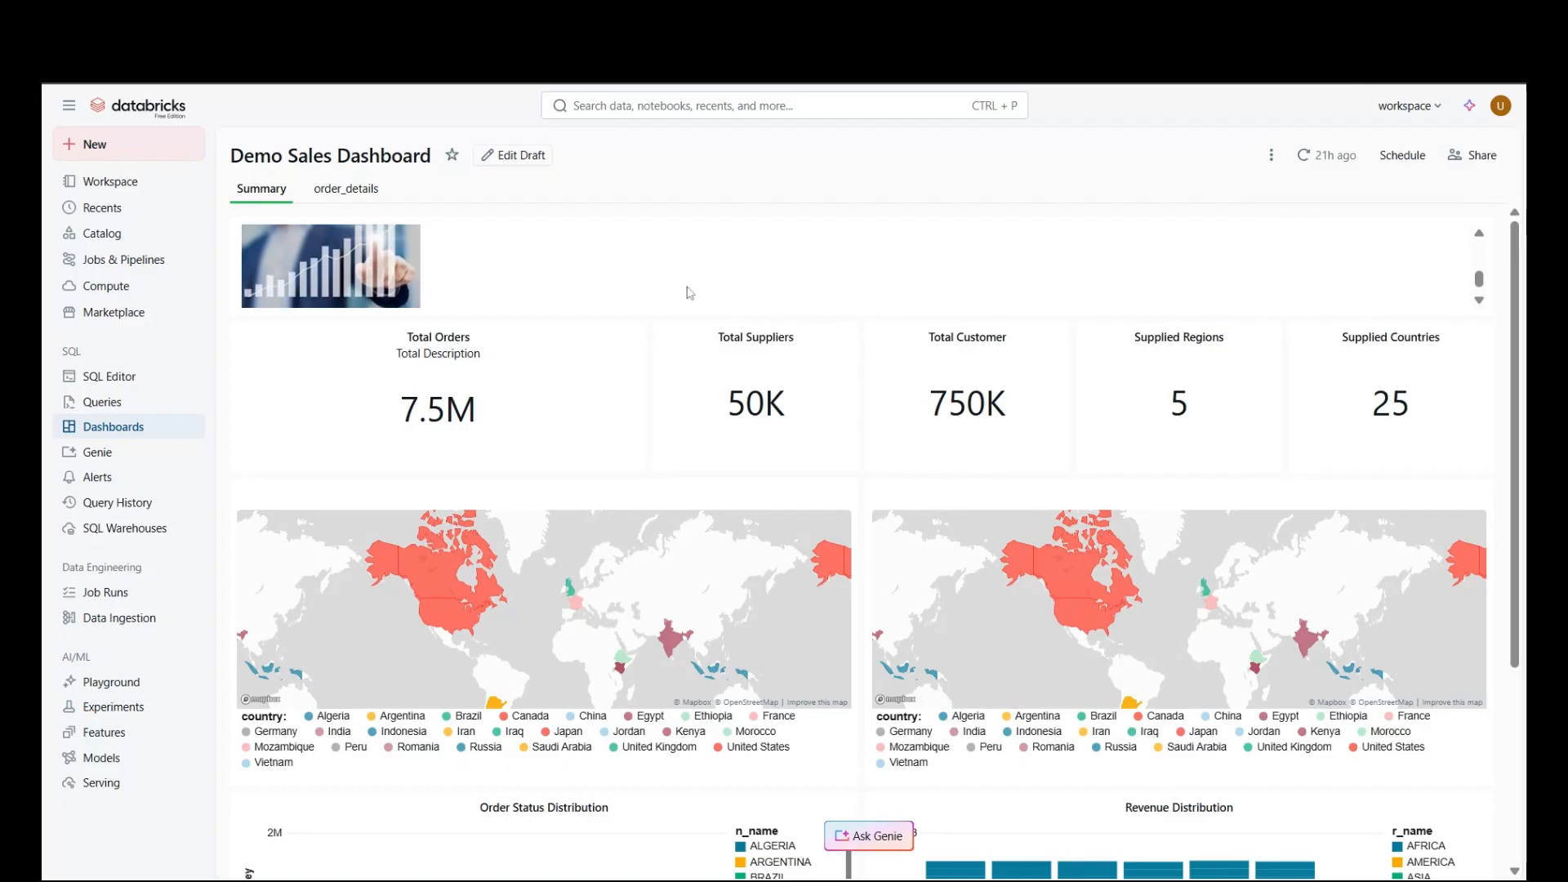
{"action": "left_click", "coordinate": [510, 160]}
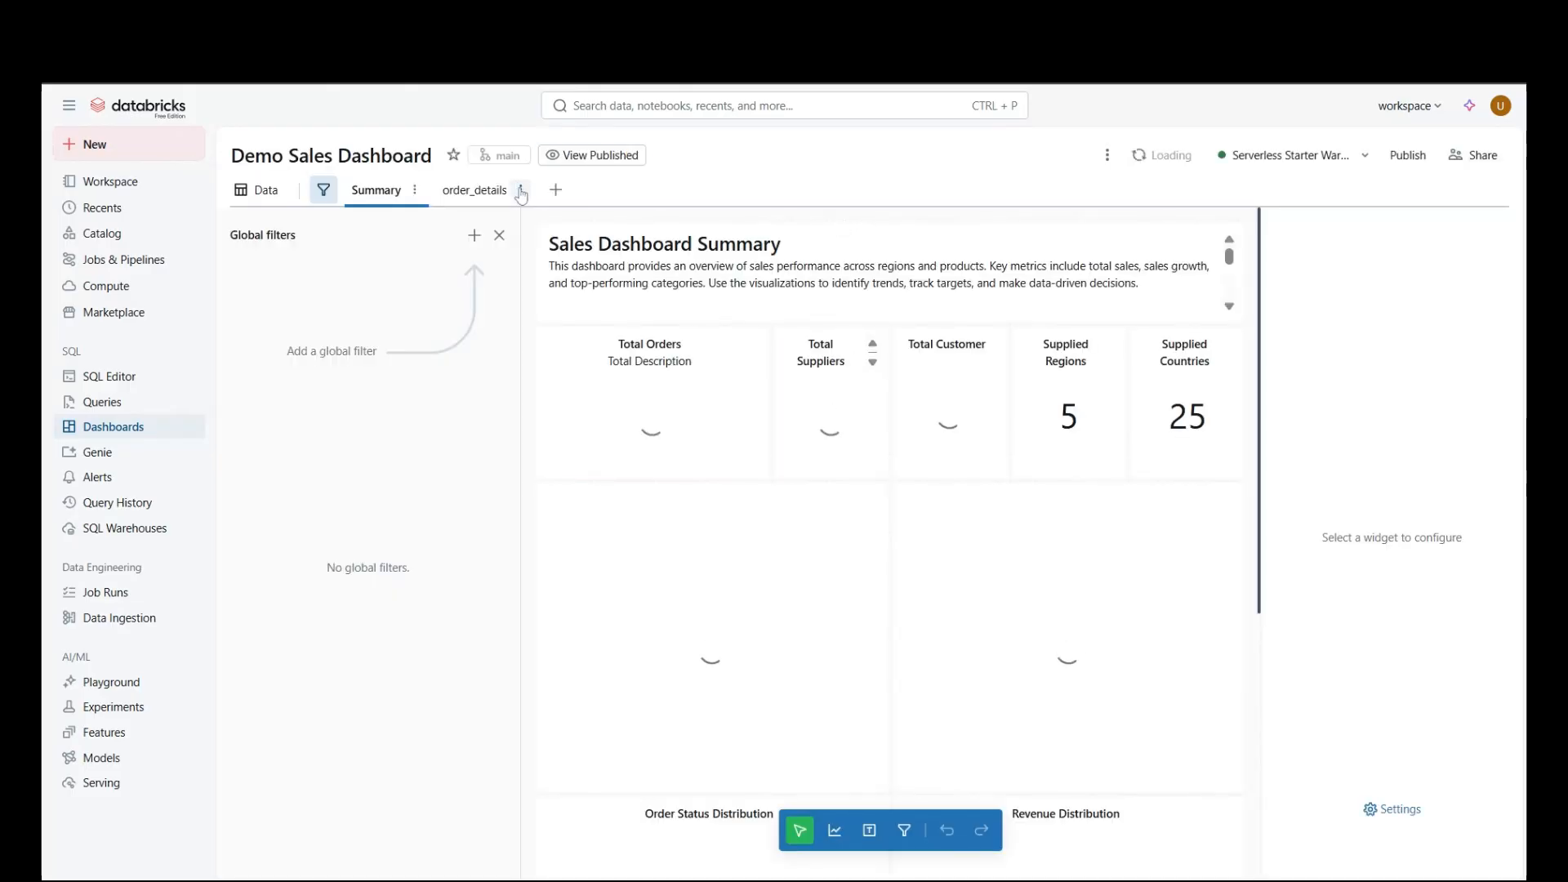
Step: Open the draft dashboard's Git changes on the main branch and review the differences in Demo Sales Dashboard.lvdash.json
{"action": "left_click", "coordinate": [1106, 155]}
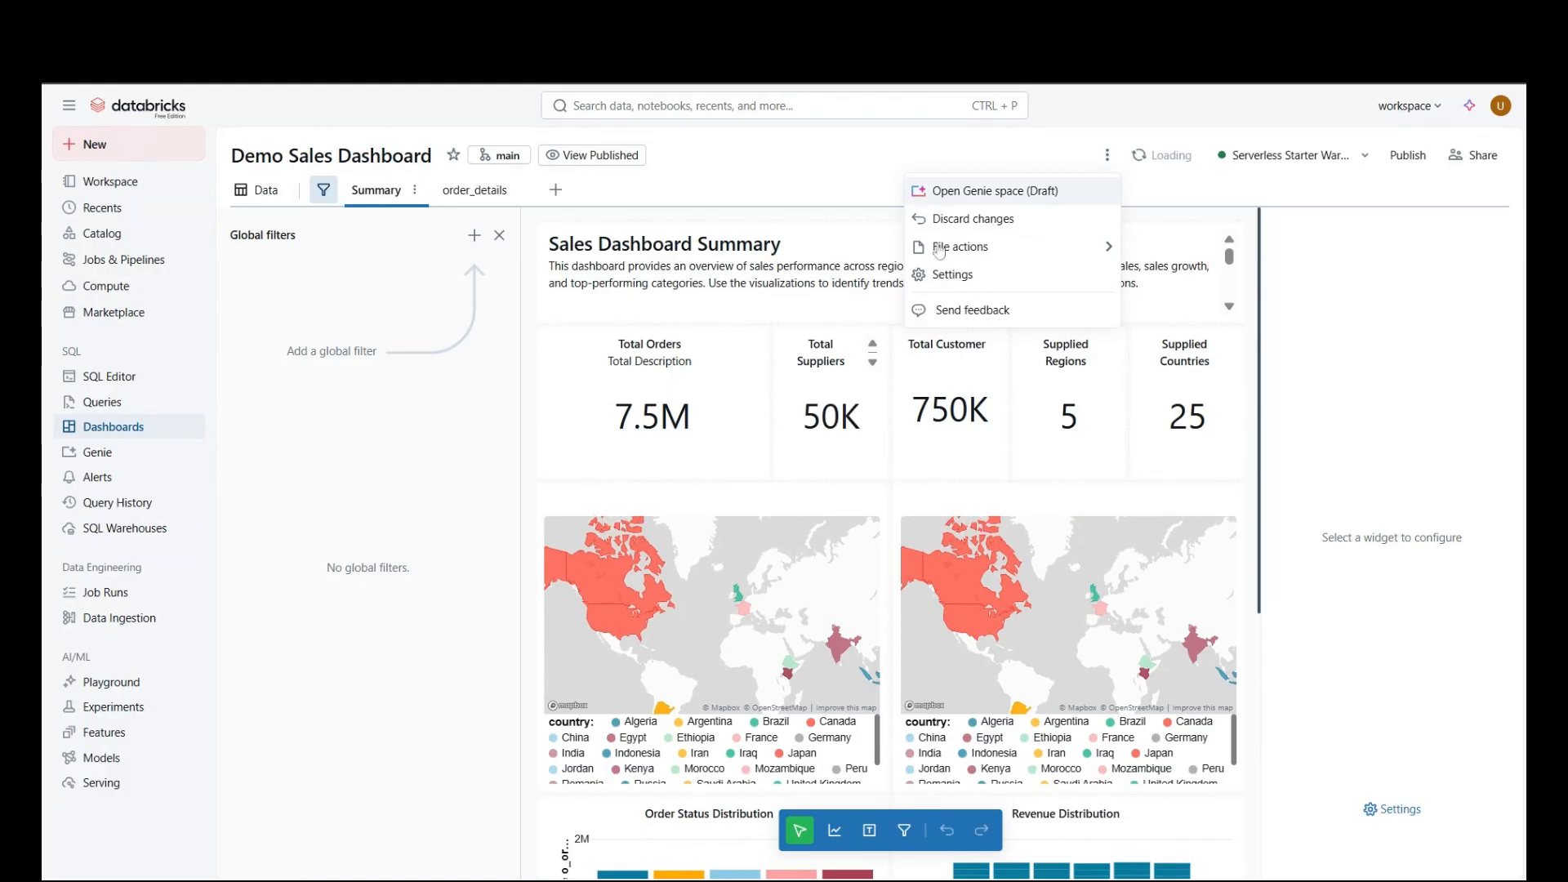
{"action": "left_click", "coordinate": [812, 187]}
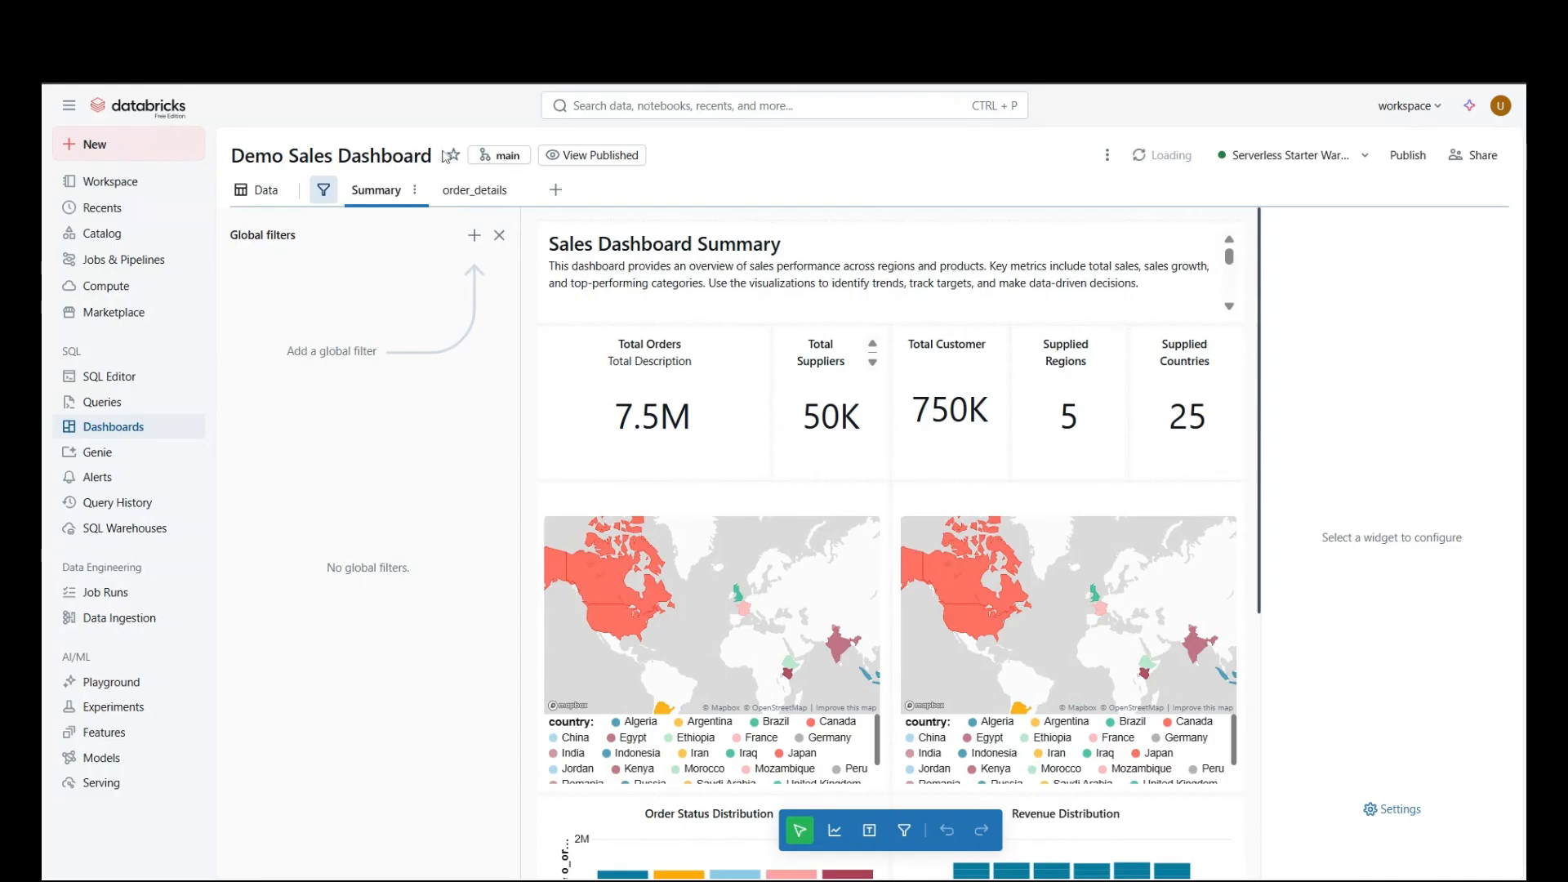
{"action": "left_click", "coordinate": [505, 157]}
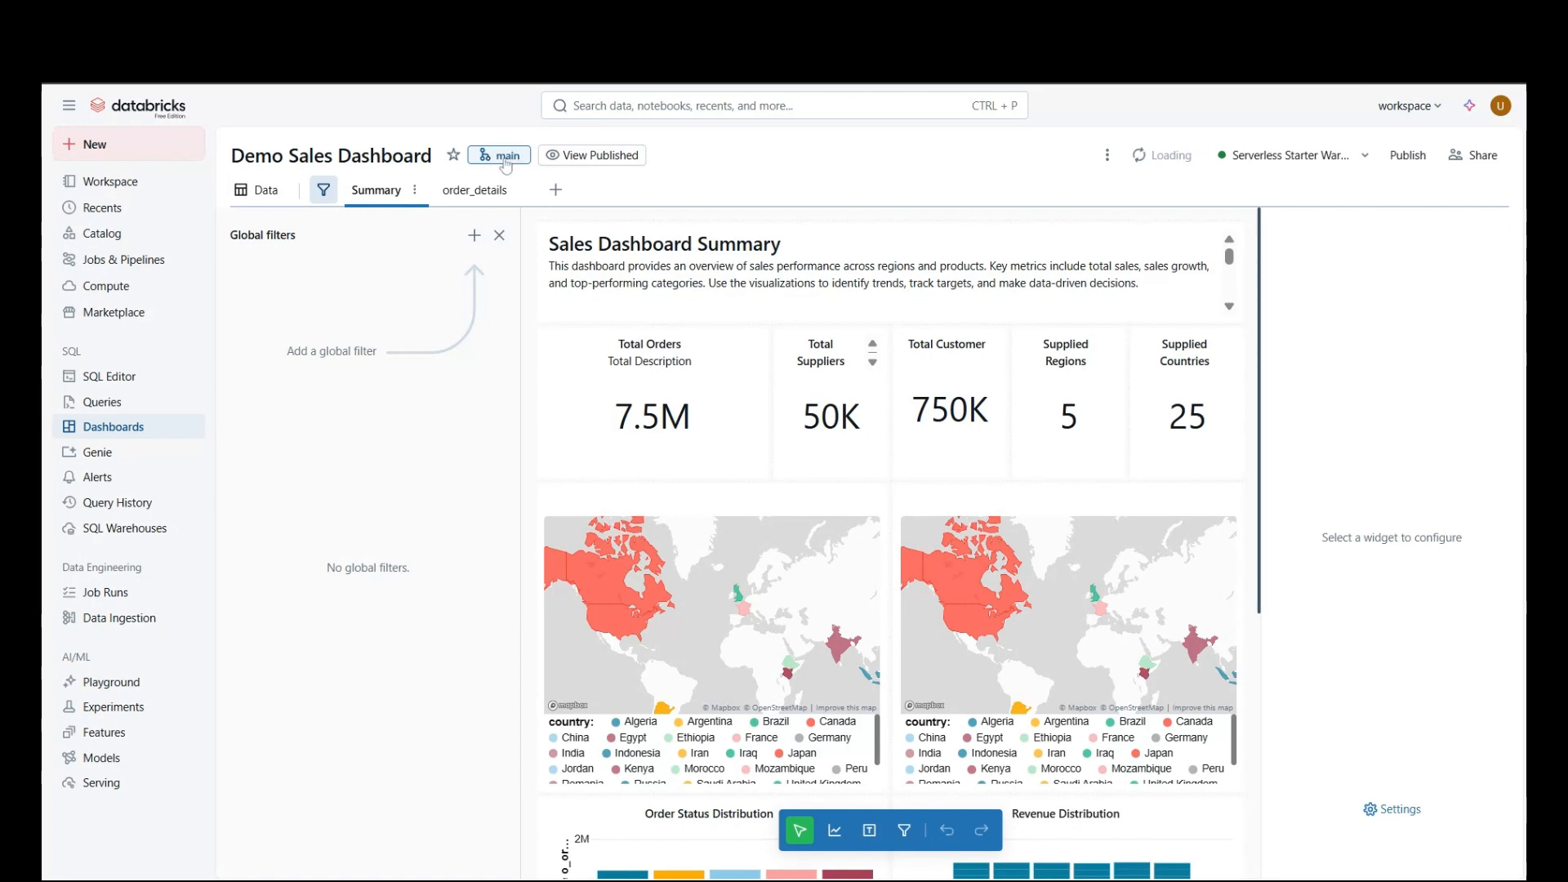
{"action": "left_click", "coordinate": [505, 162]}
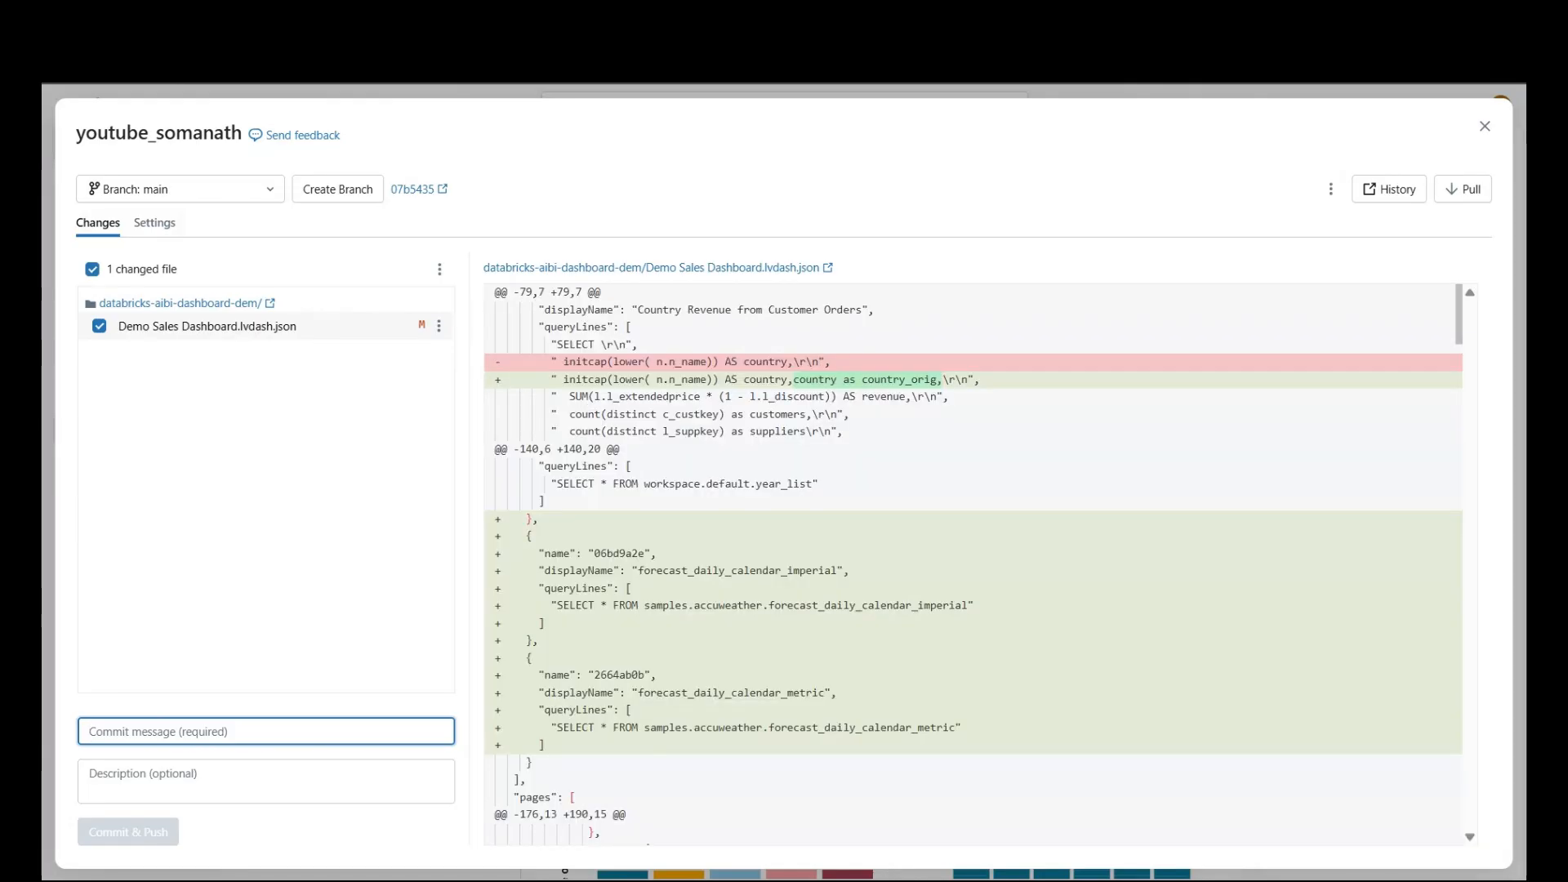
{"action": "left_click", "coordinate": [849, 414]}
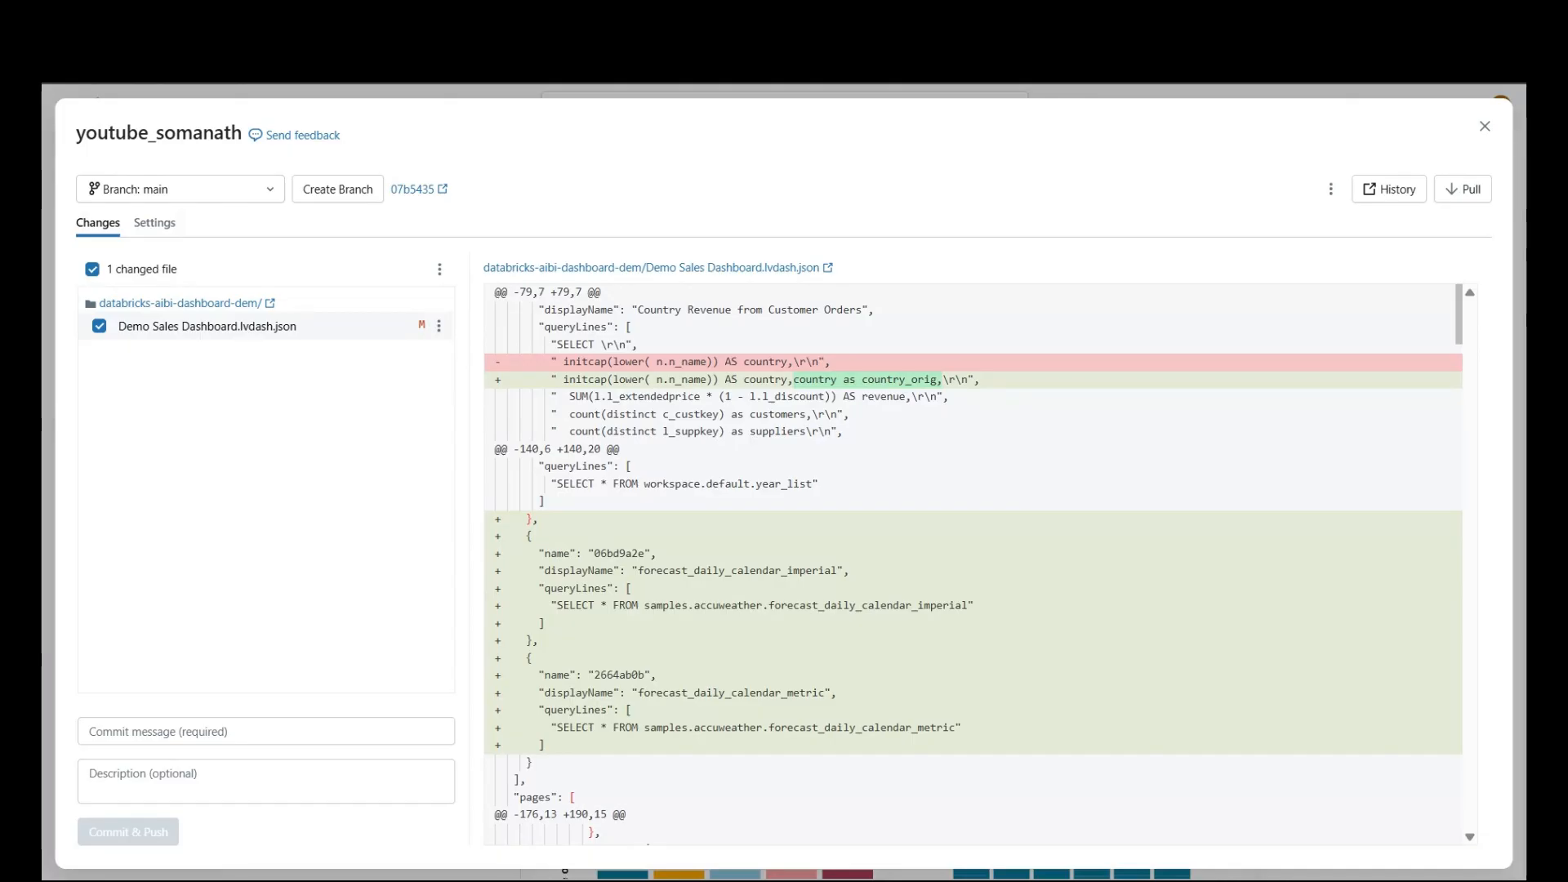
{"action": "left_click_drag", "start_coordinate": [1459, 325], "coordinate": [1399, 589]}
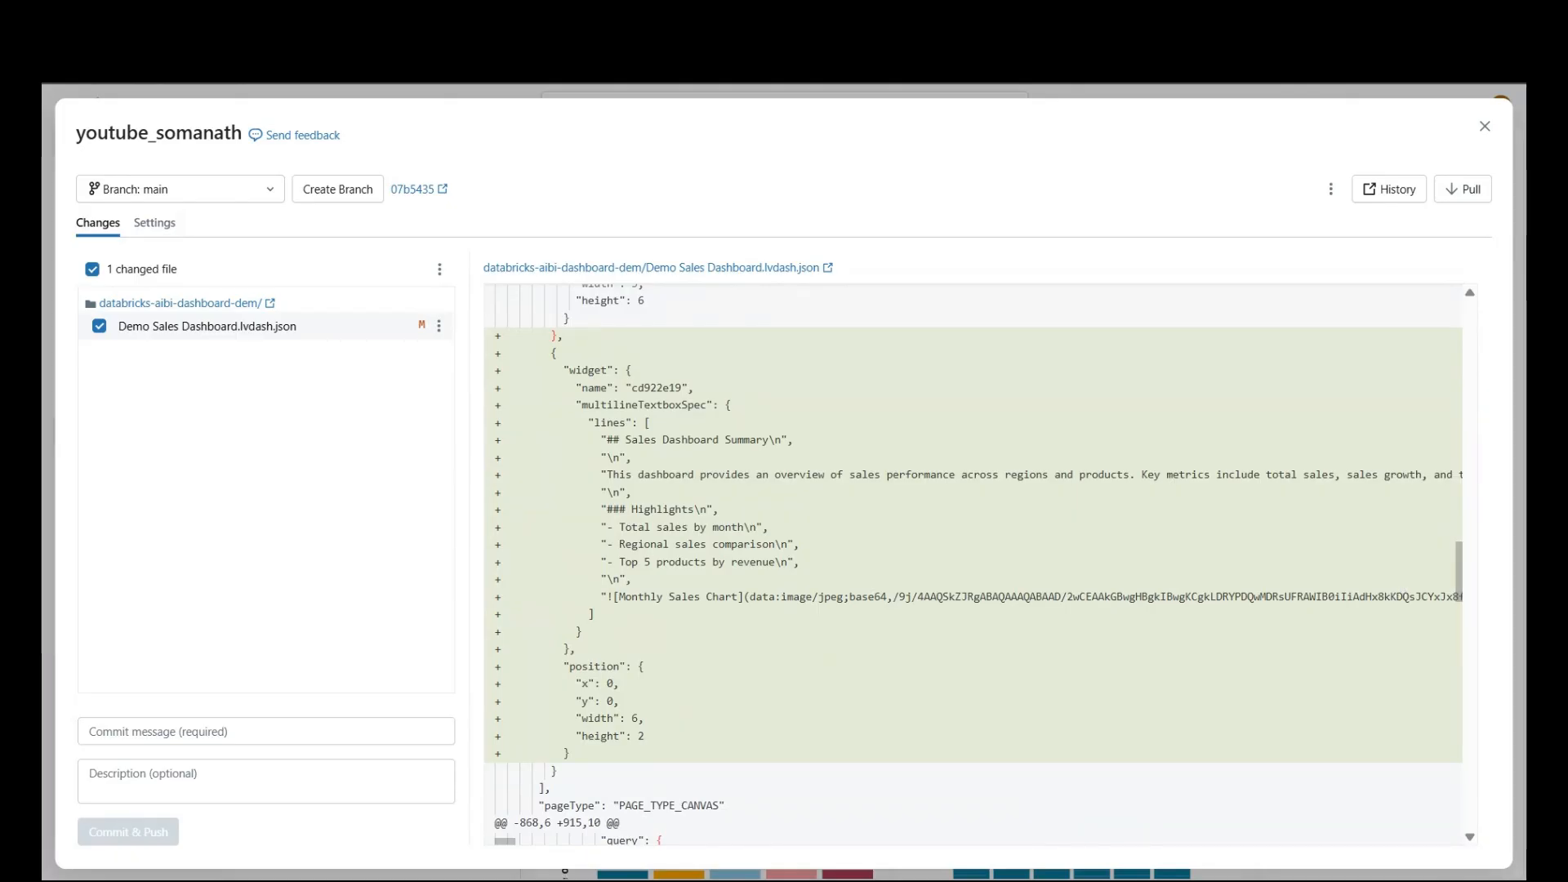
Step: Commit and push the dashboard changes to main, using "demo changes commit" as both the commit message and the description
{"action": "left_click", "coordinate": [205, 732]}
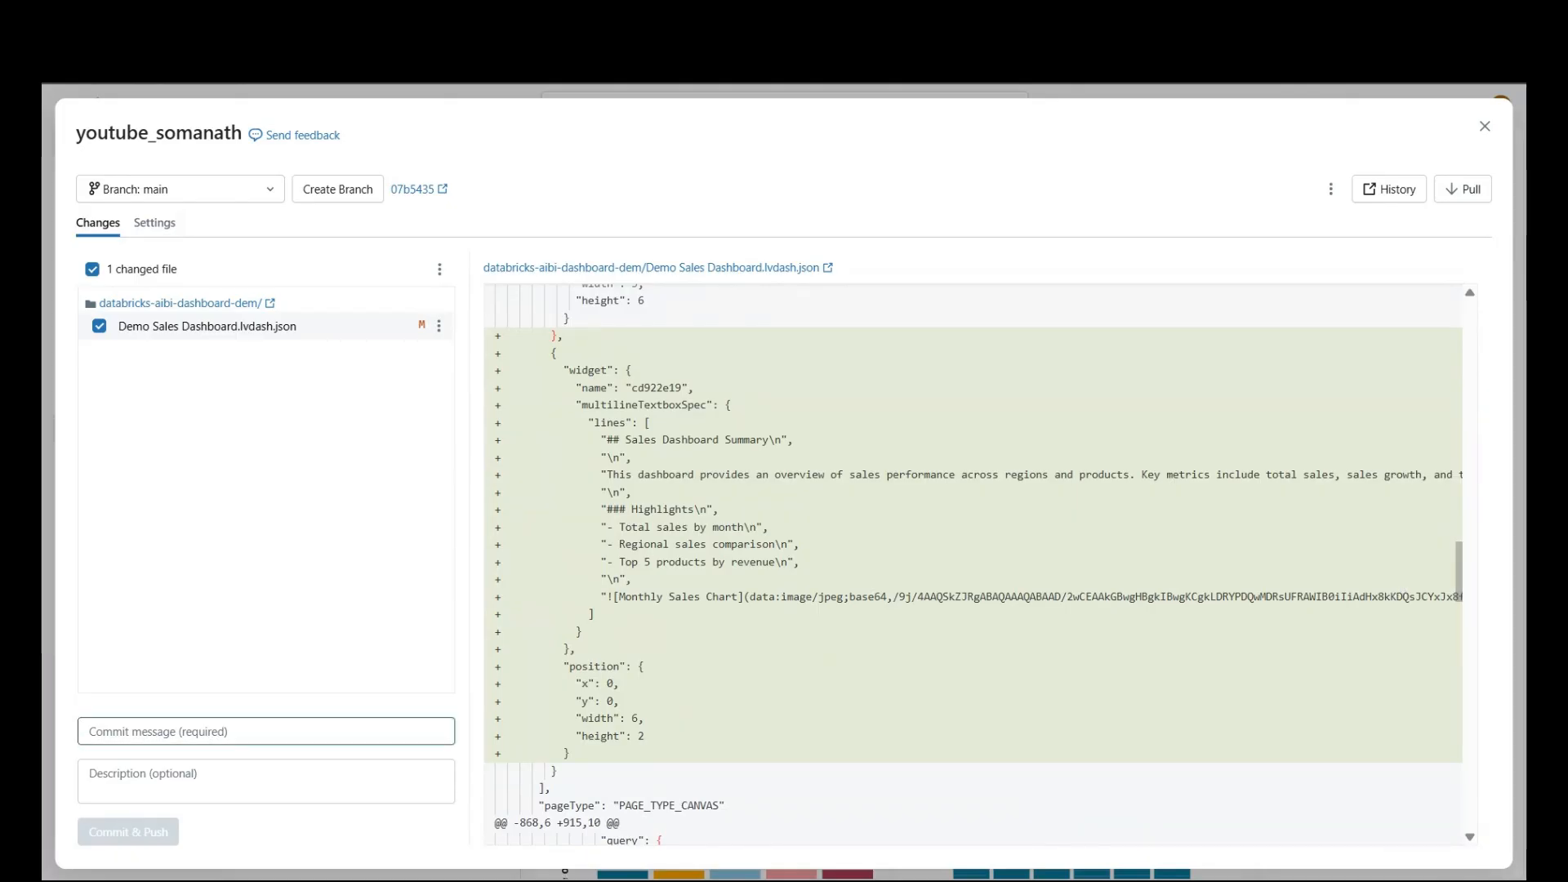
{"action": "type", "text": "dem"}
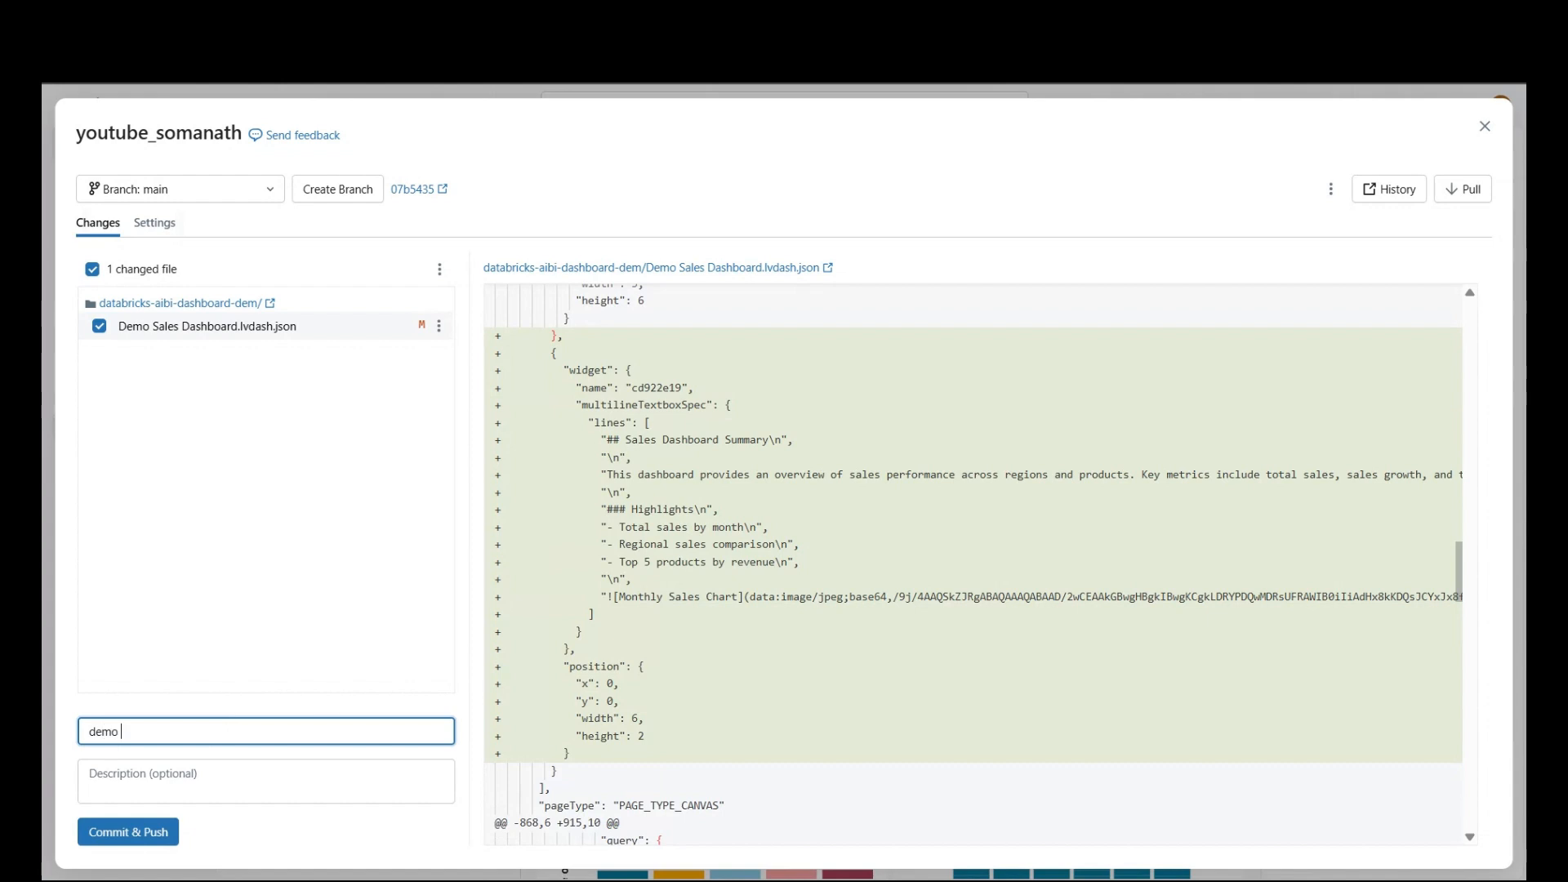
{"action": "type", "text": "ommit"}
{"action": "key", "text": "ctrl+a"}
{"action": "key", "text": "ctrl+c"}
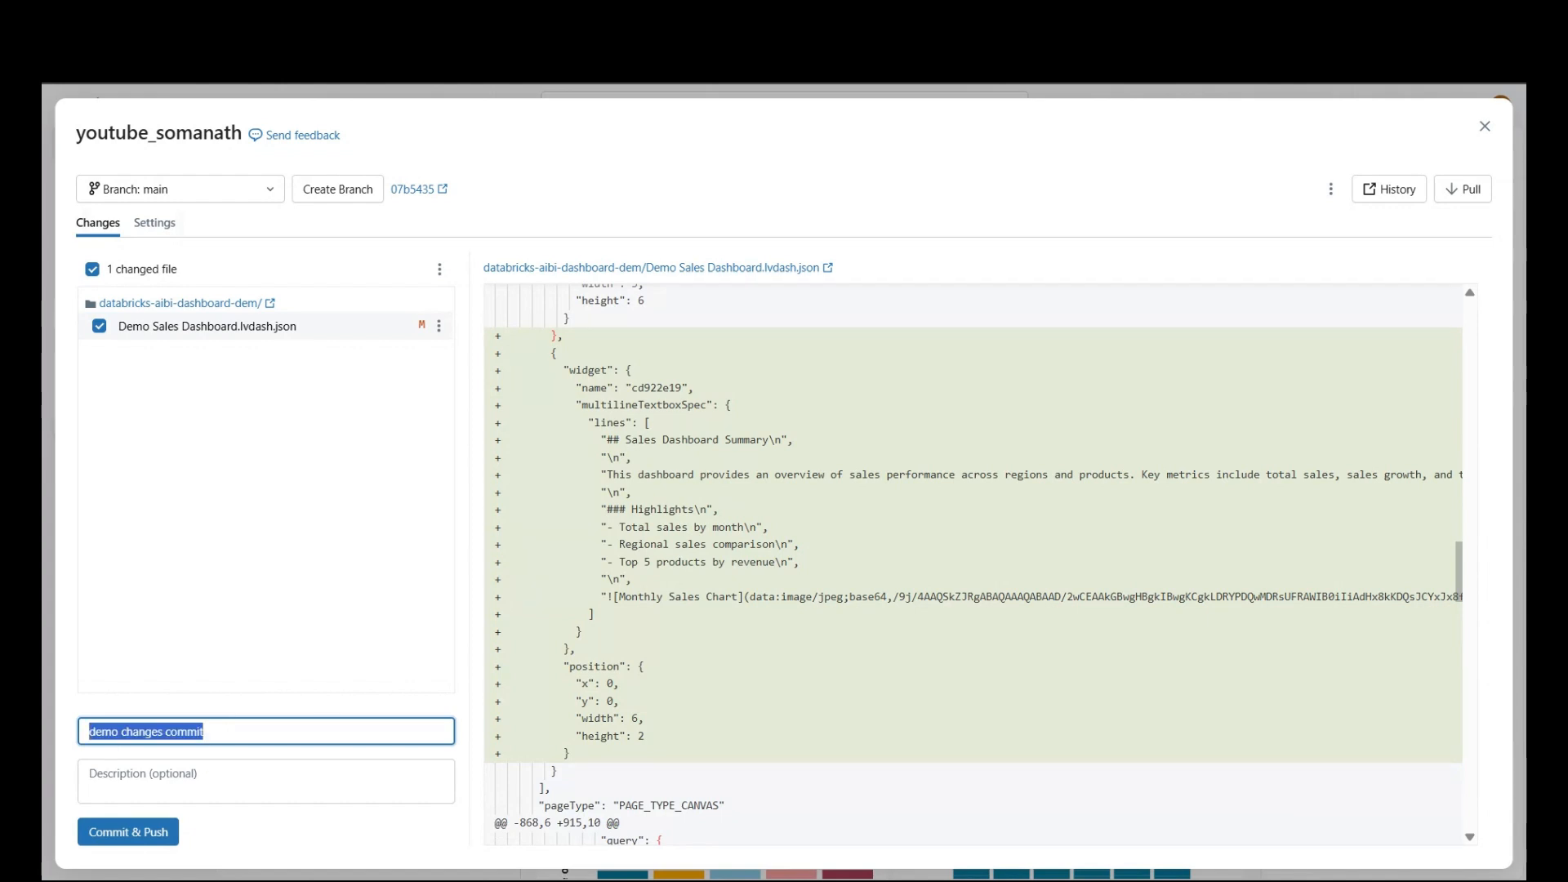
{"action": "left_click", "coordinate": [206, 769]}
{"action": "key", "text": "ctrl+v"}
{"action": "left_click", "coordinate": [147, 832]}
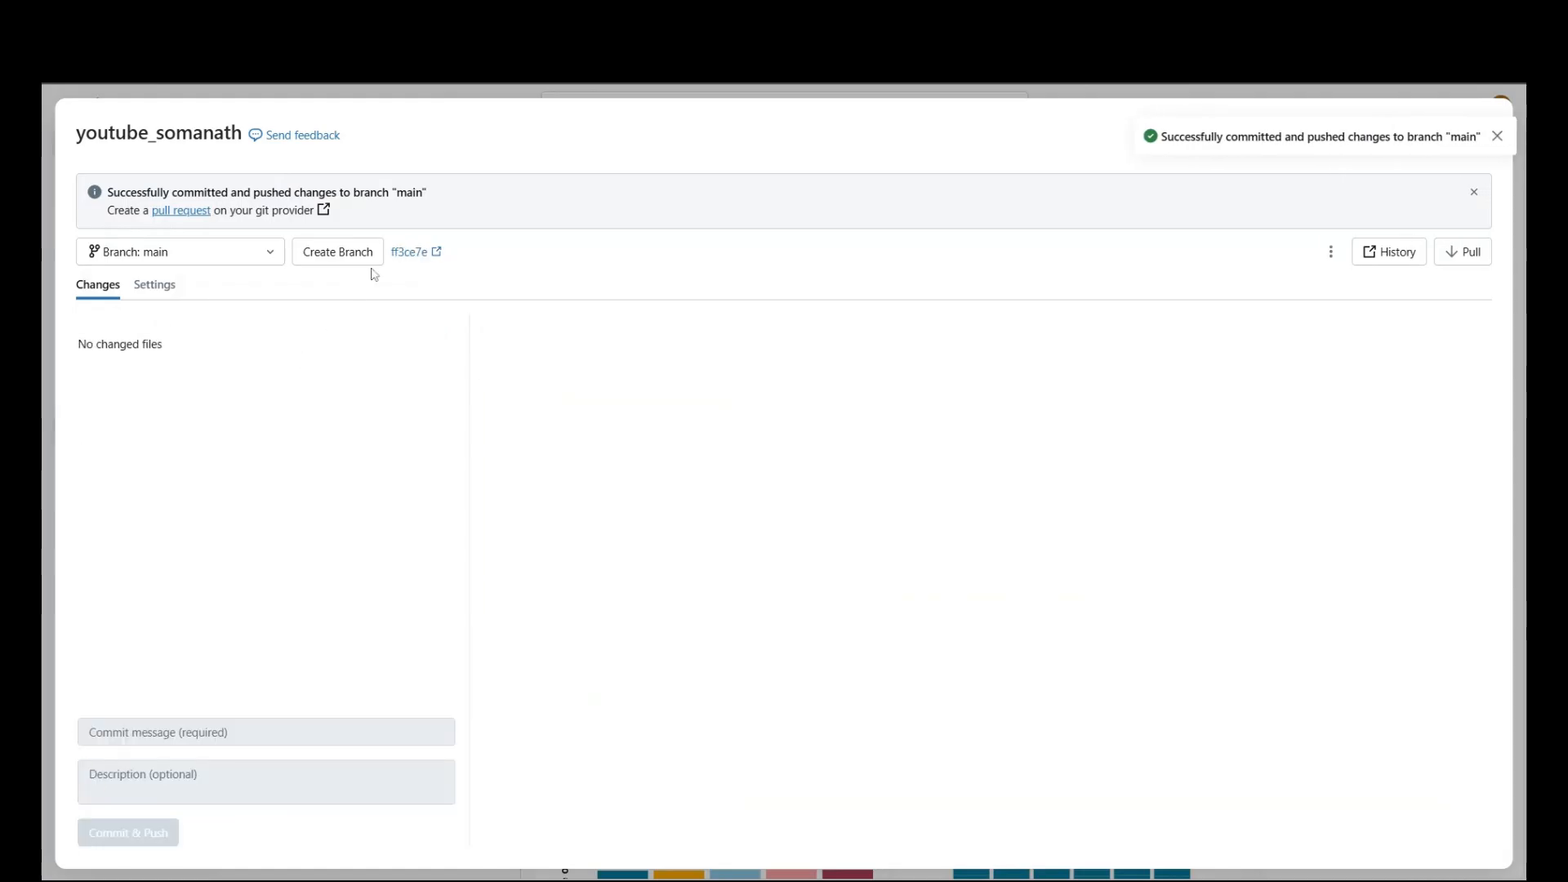
Step: View the pushed commit on GitHub, return to Databricks, and close the Git dialog
{"action": "left_click", "coordinate": [404, 255]}
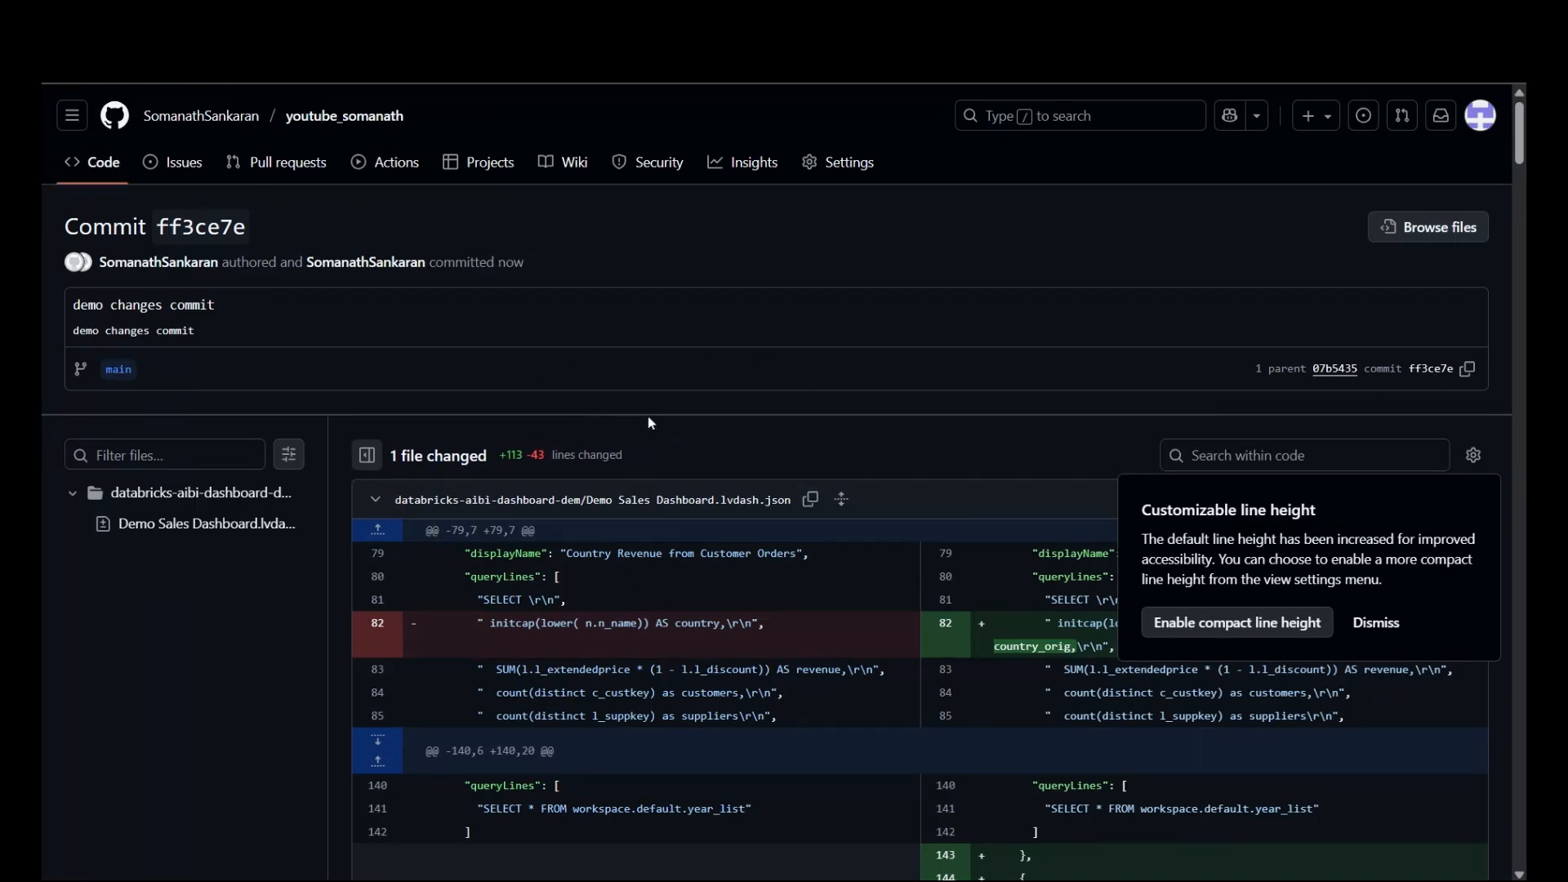
{"action": "key", "text": "ctrl+w"}
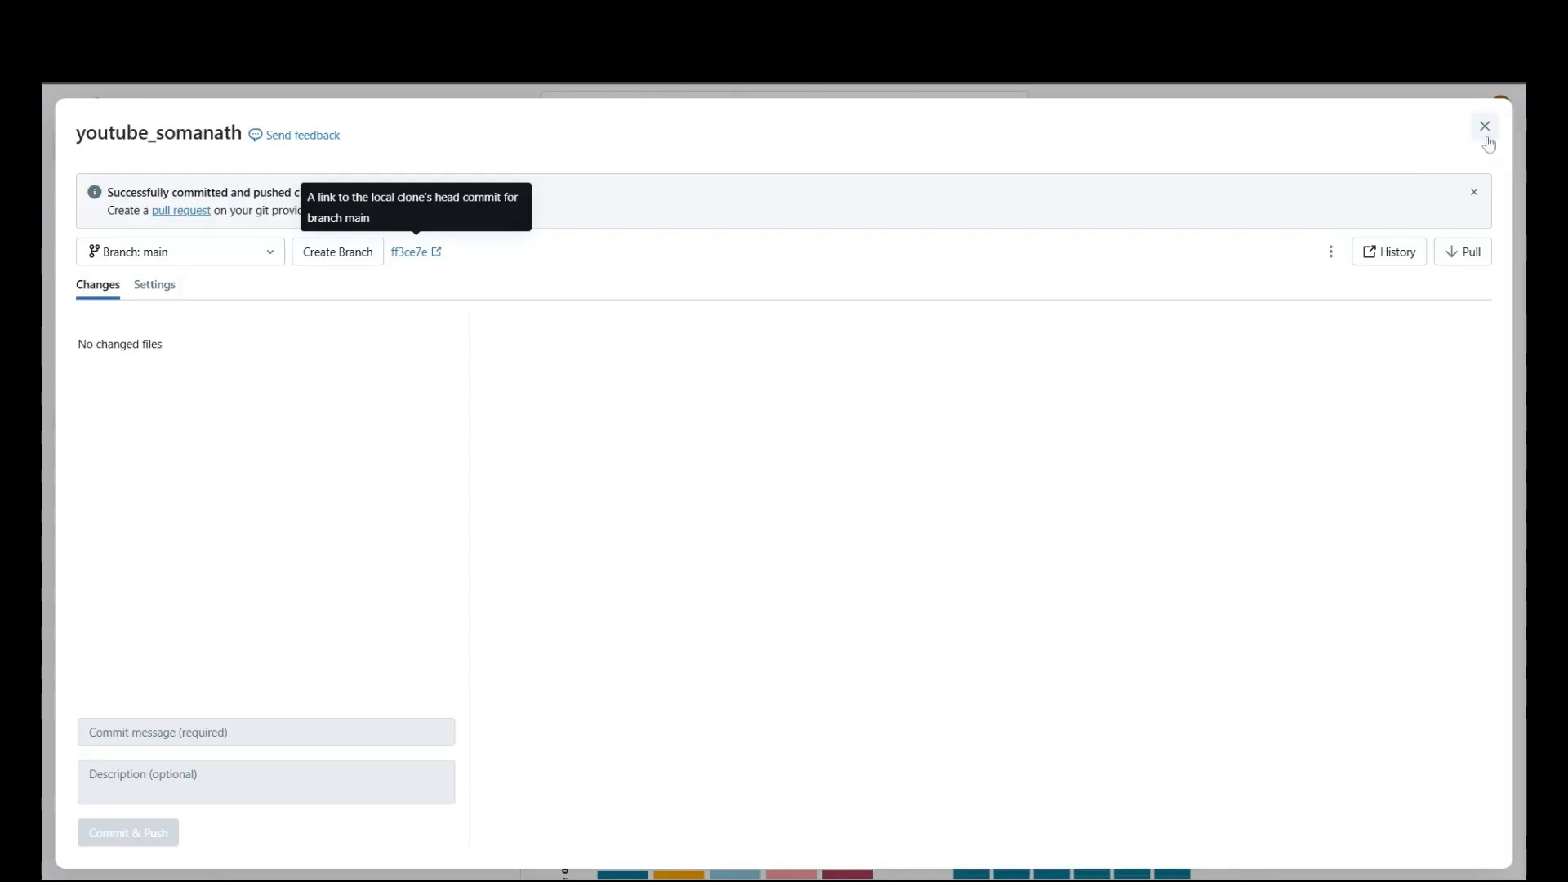
{"action": "left_click", "coordinate": [1485, 126]}
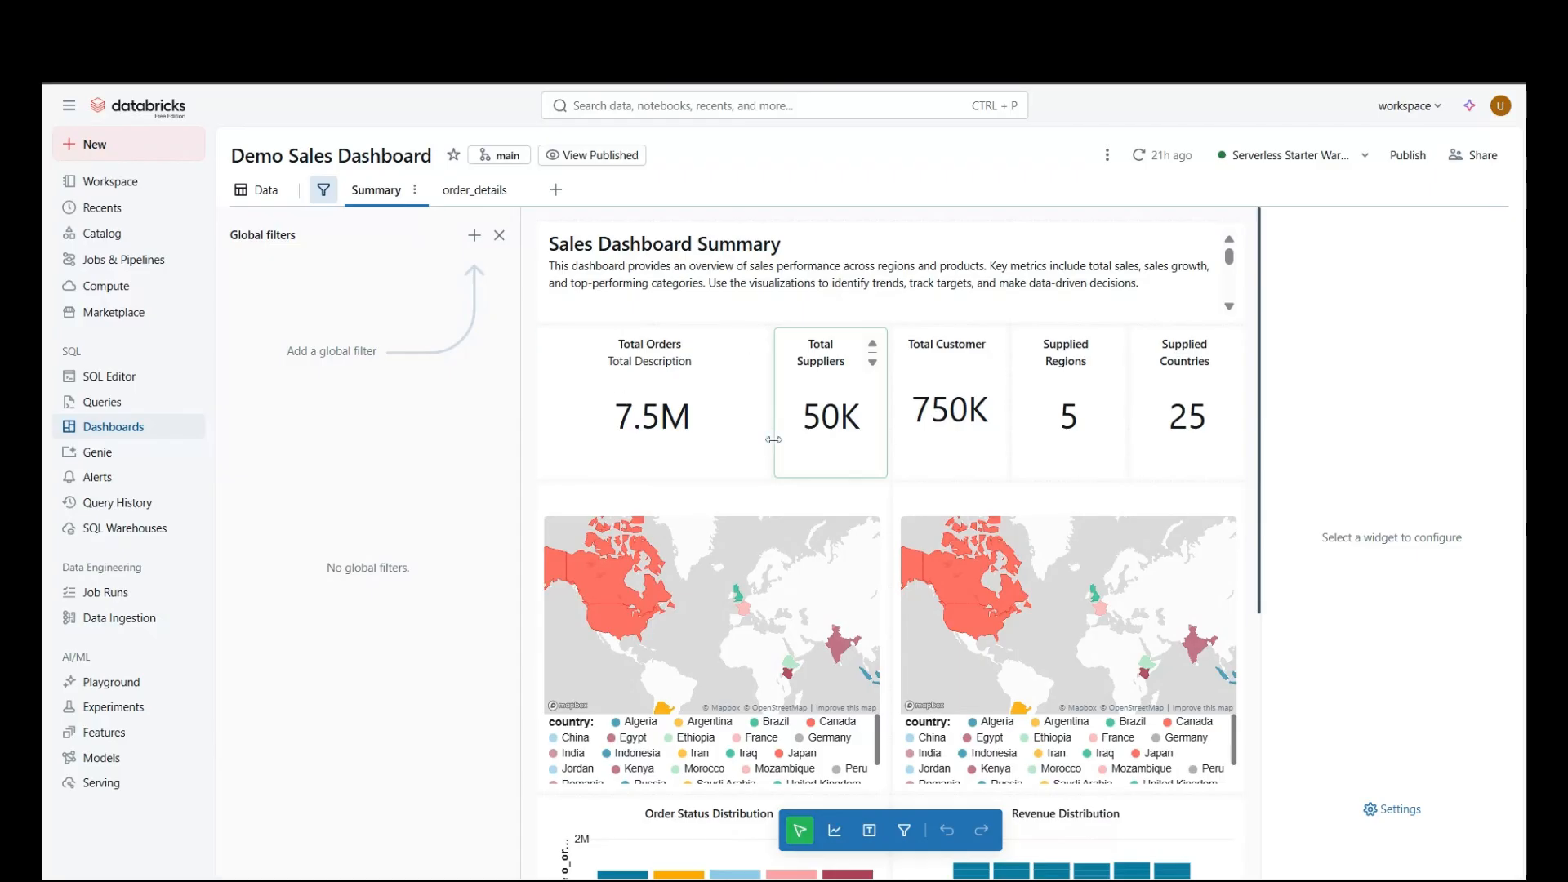
Step: Cross-filter the draft's country maps to Canada and show the settings of the Order Status Distribution chart
{"action": "left_click", "coordinate": [978, 600]}
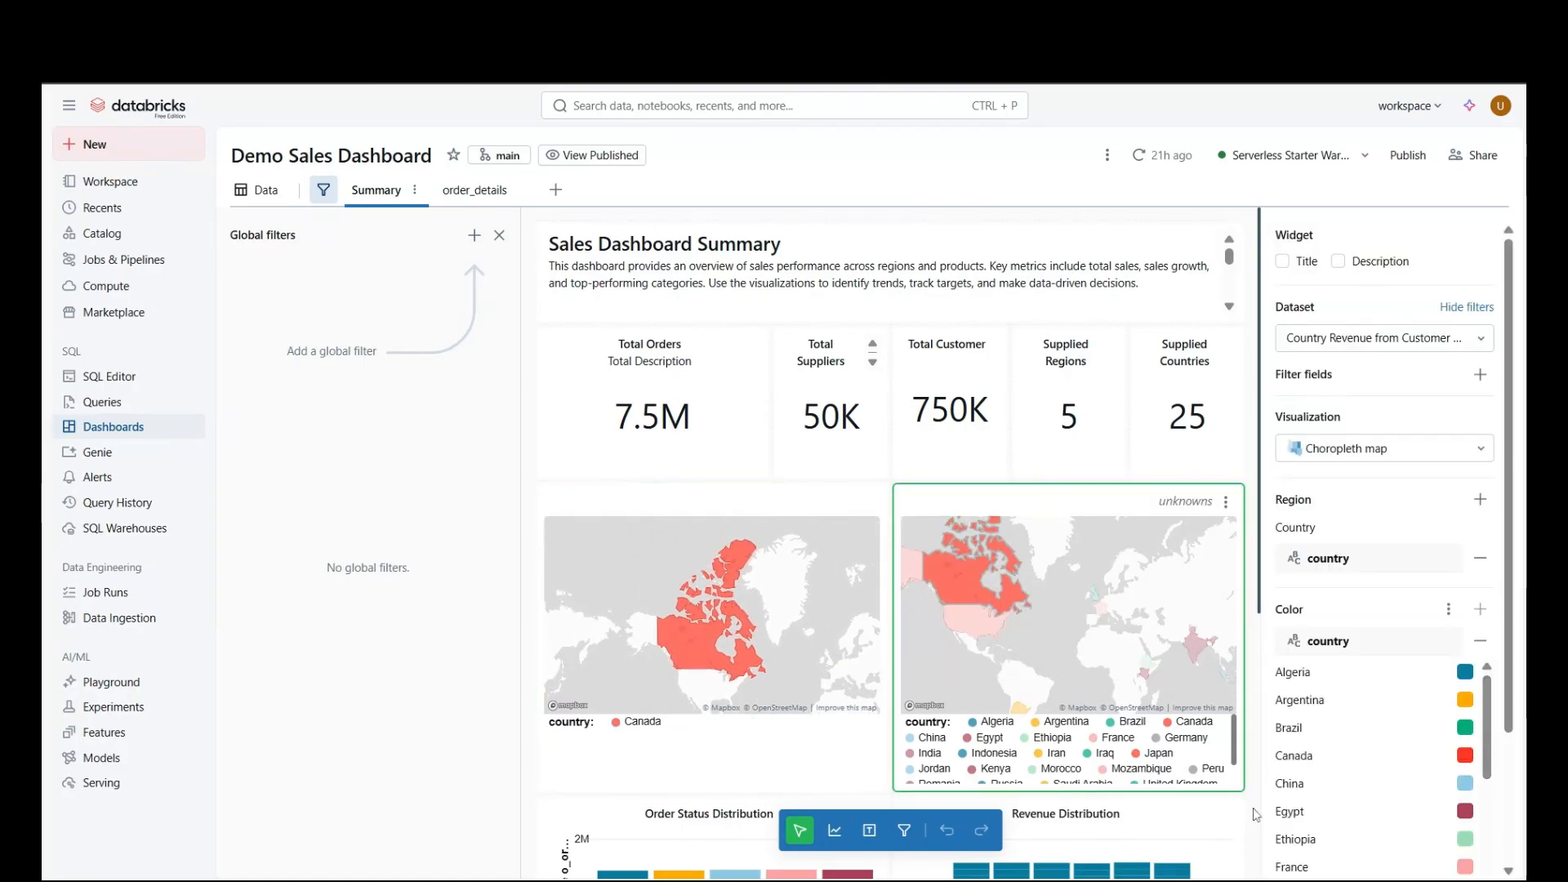
{"action": "scroll", "coordinate": [1261, 815], "scroll_direction": "down", "scroll_amount": 1}
{"action": "scroll", "coordinate": [1261, 819], "scroll_direction": "down", "scroll_amount": 5}
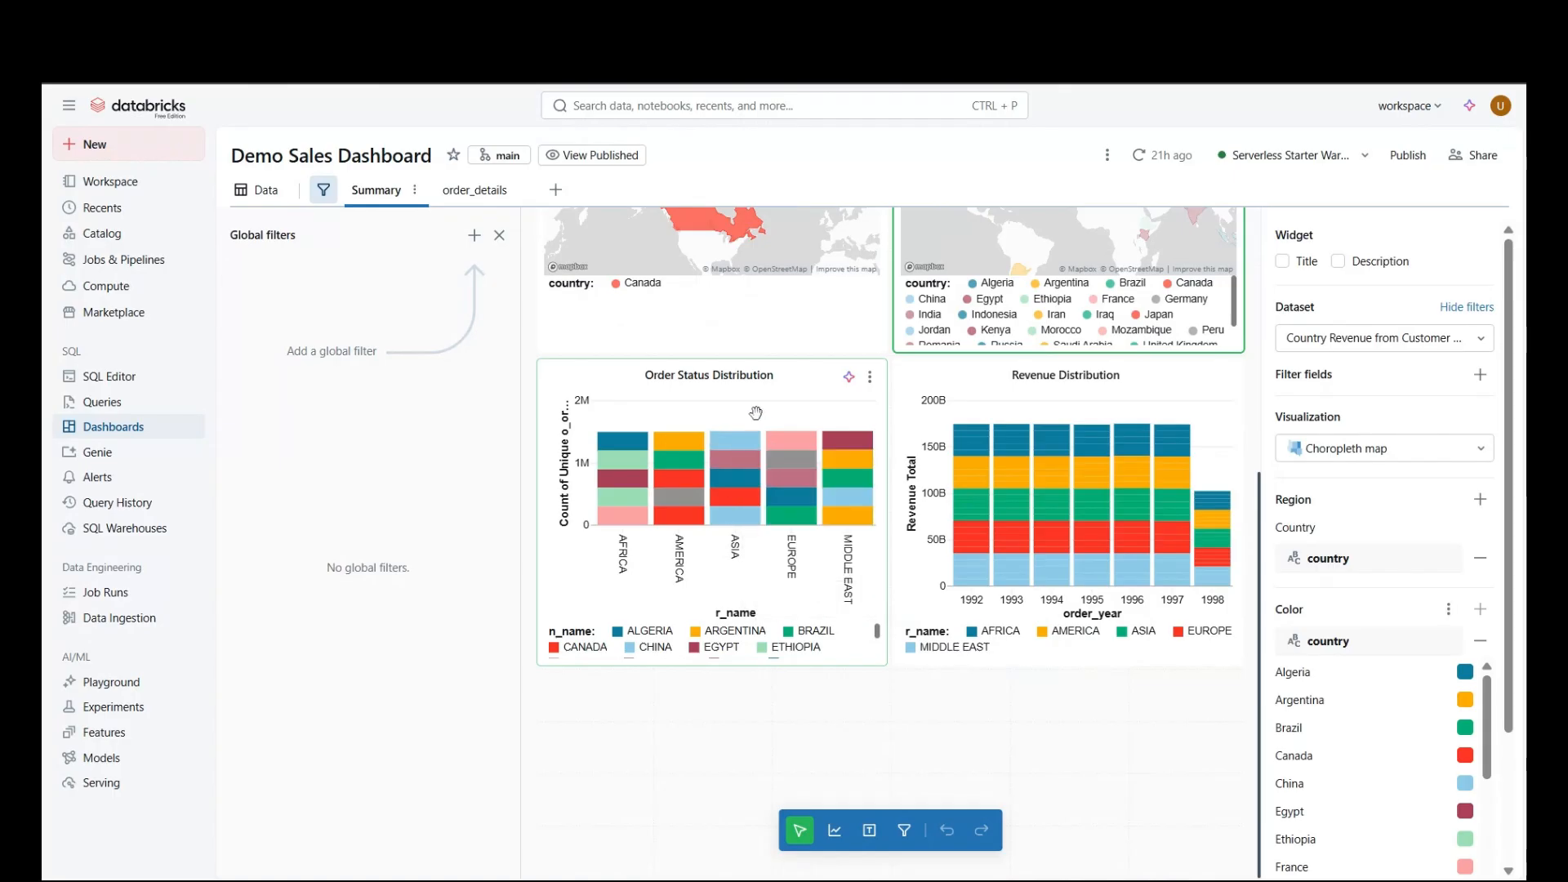
{"action": "left_click", "coordinate": [825, 471]}
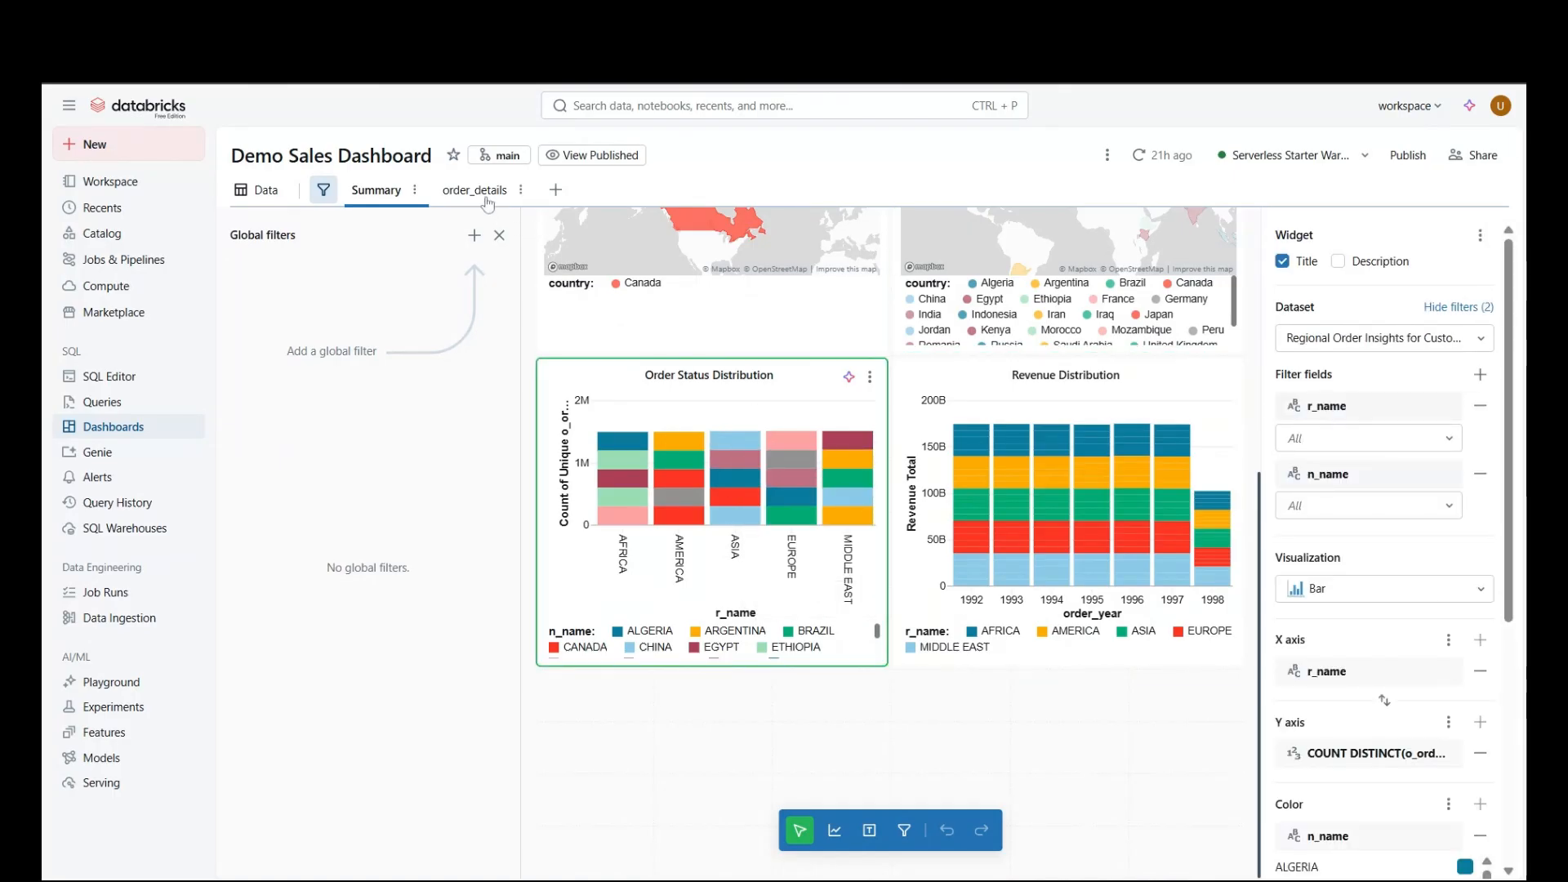
{"action": "mouse_move", "coordinate": [743, 441]}
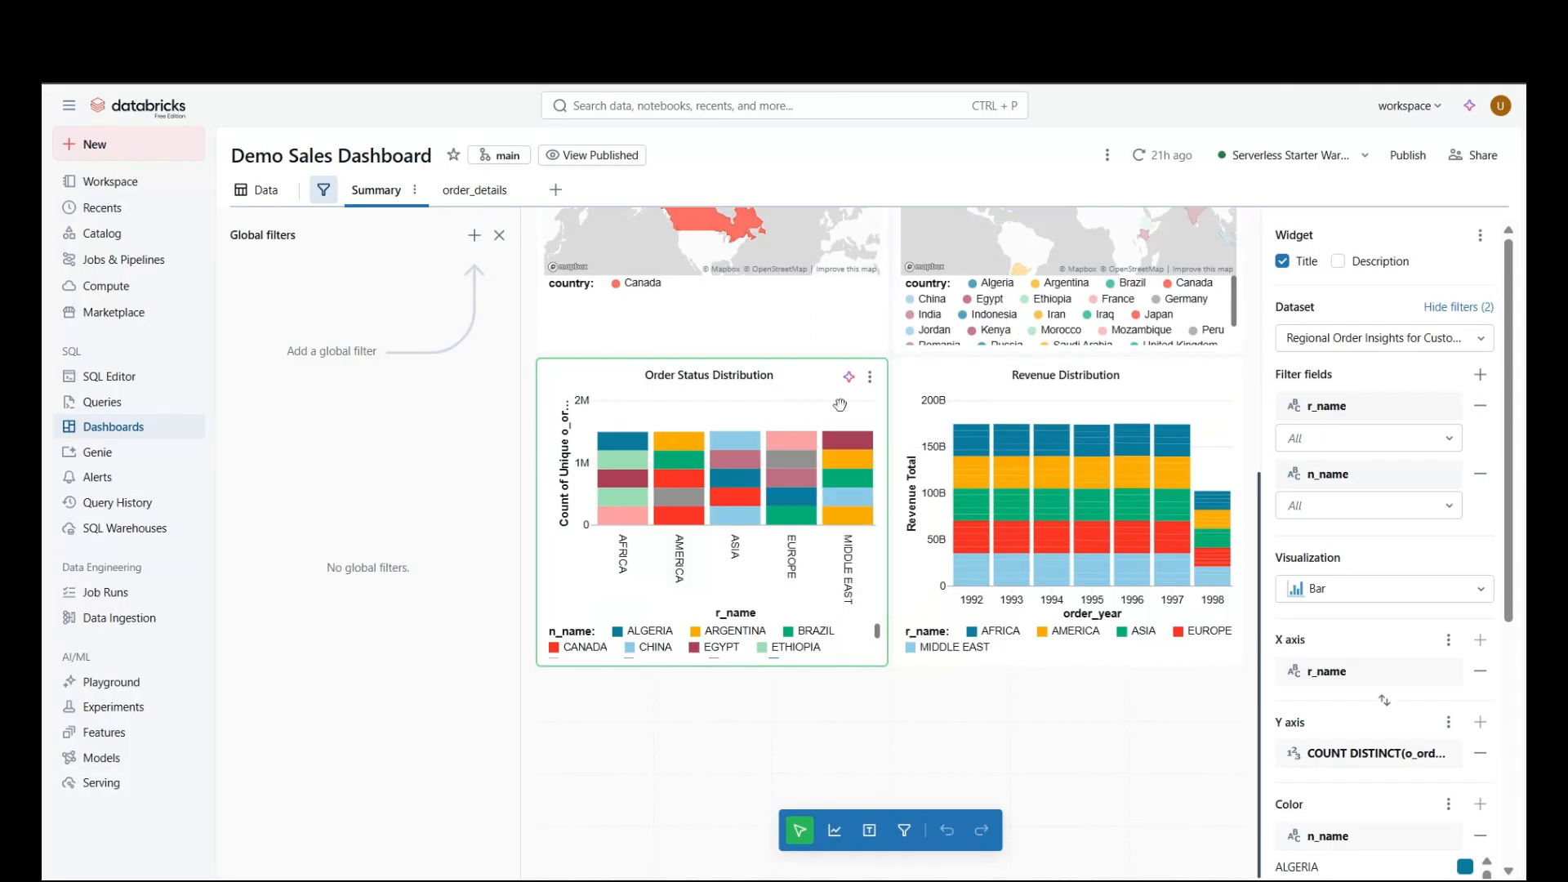
Step: Examine the dashboard's credential and Genie publishing options, copy its link, and leave without publishing
{"action": "left_click", "coordinate": [1407, 155]}
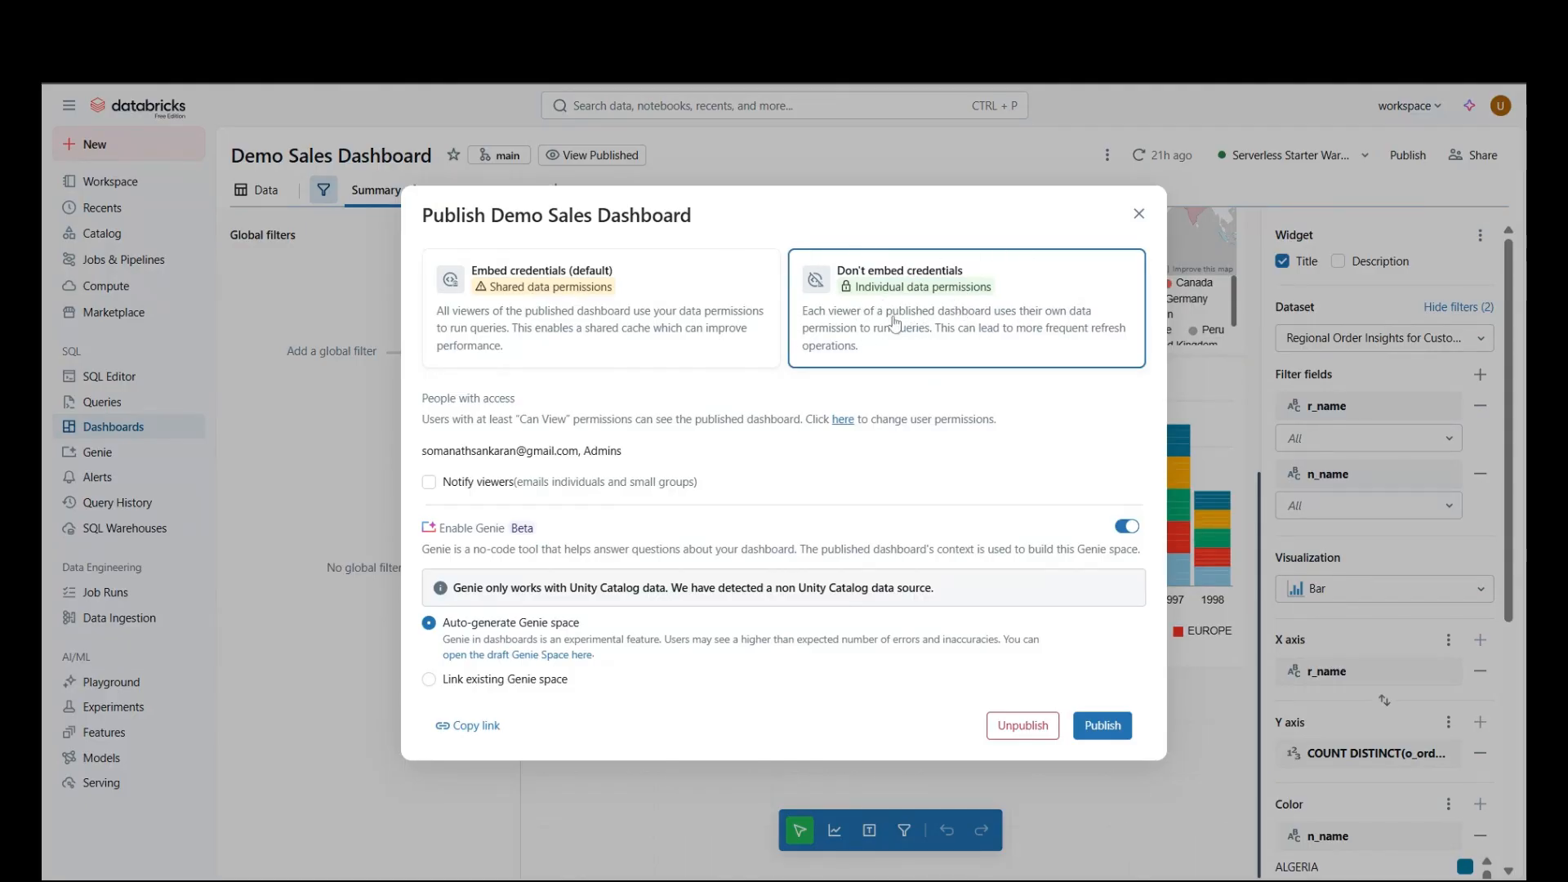
{"action": "left_click", "coordinate": [474, 725]}
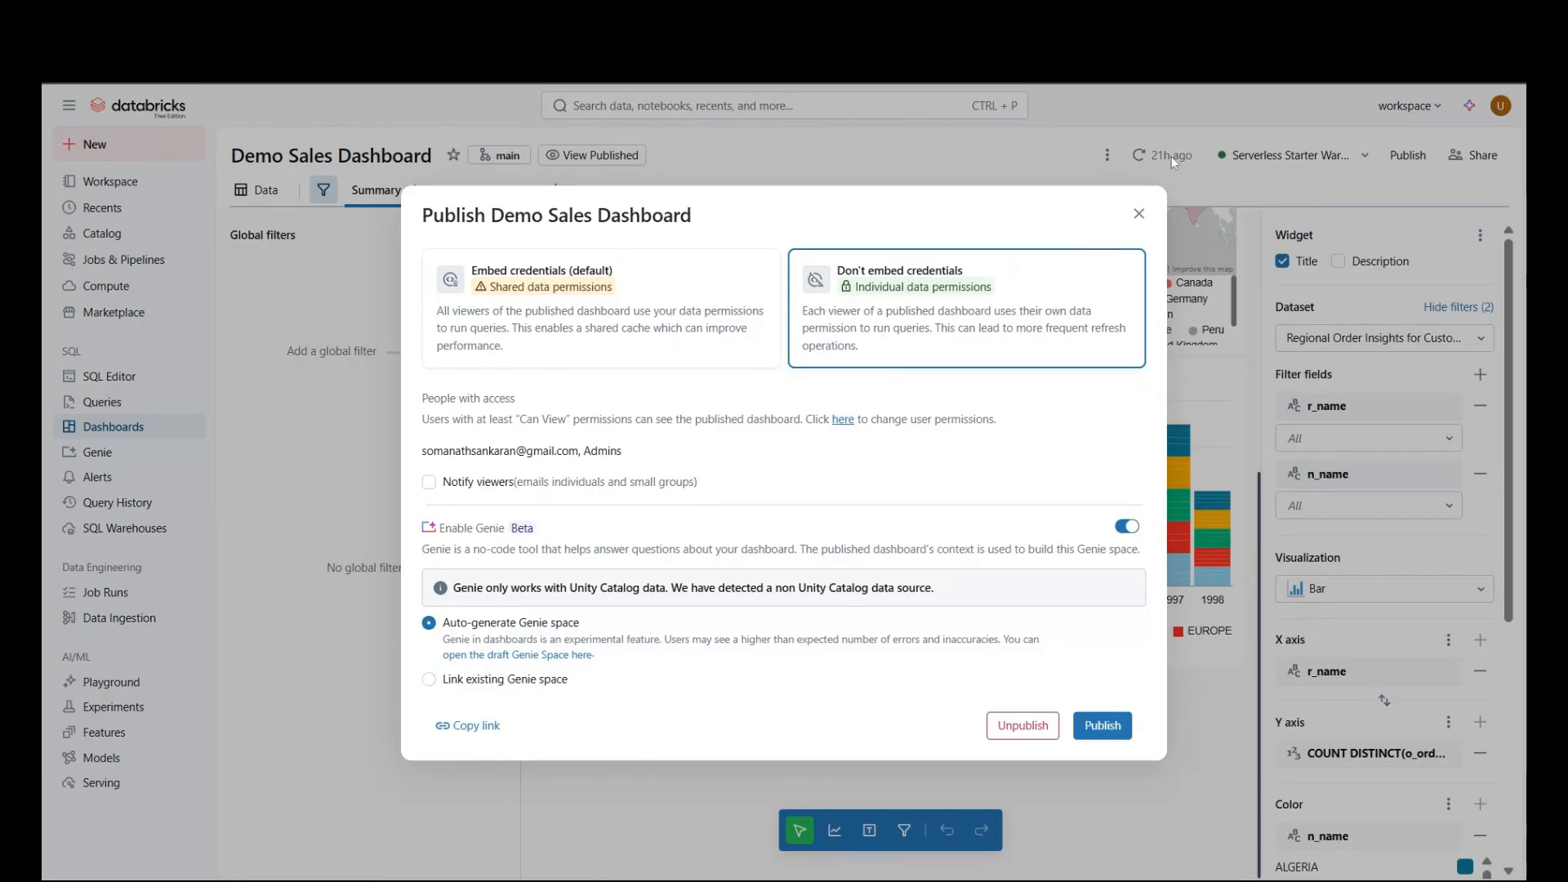
{"action": "left_click", "coordinate": [1136, 214]}
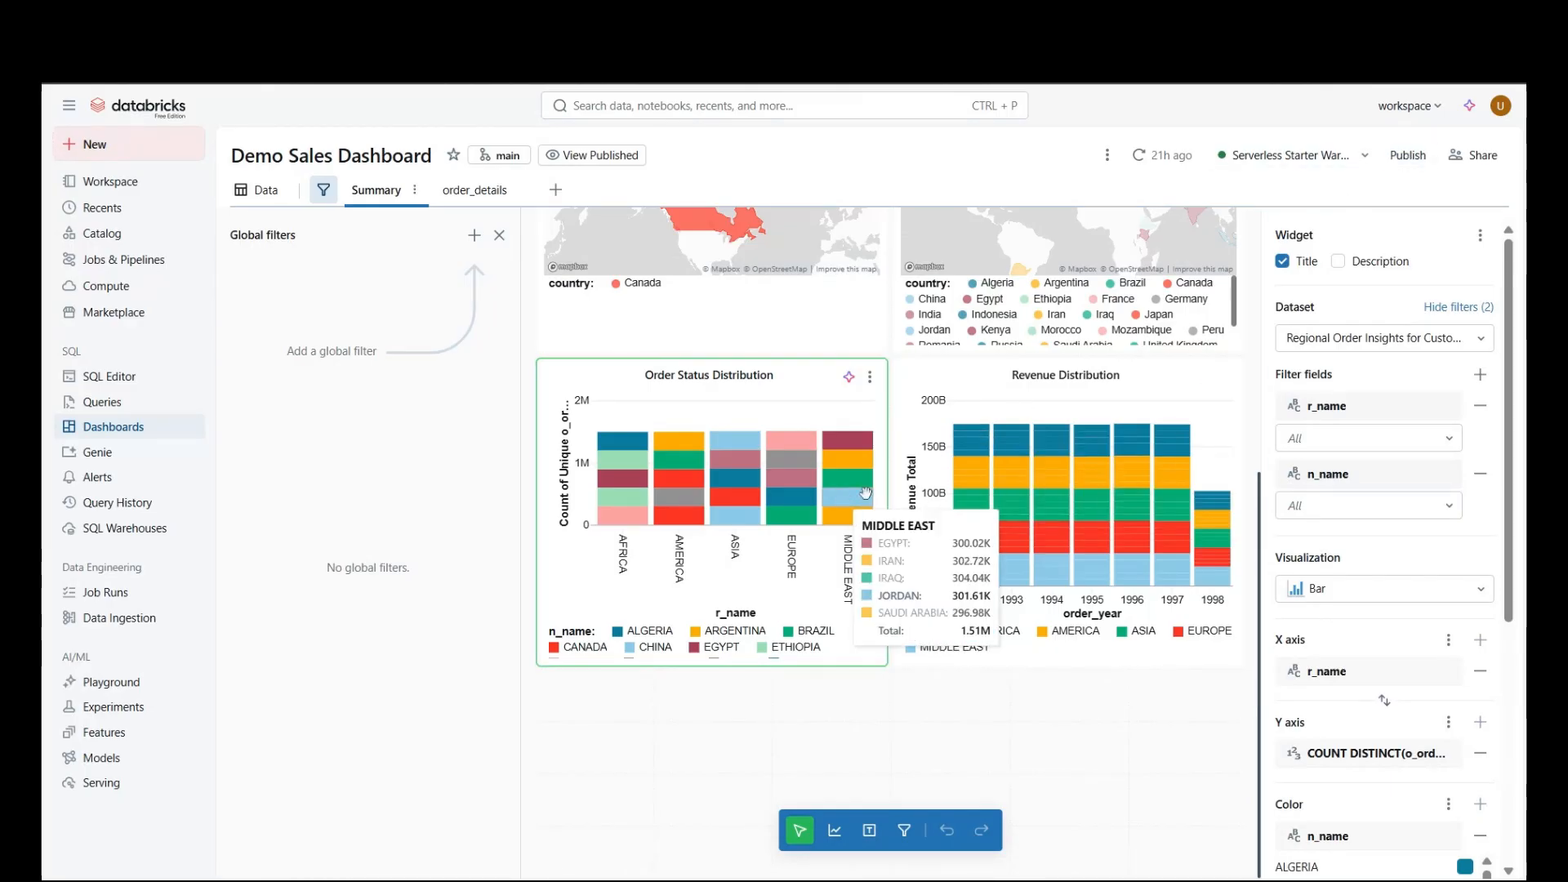
Step: Look over the actions available for the Order Status Distribution chart and close them without choosing one
{"action": "left_click", "coordinate": [870, 376]}
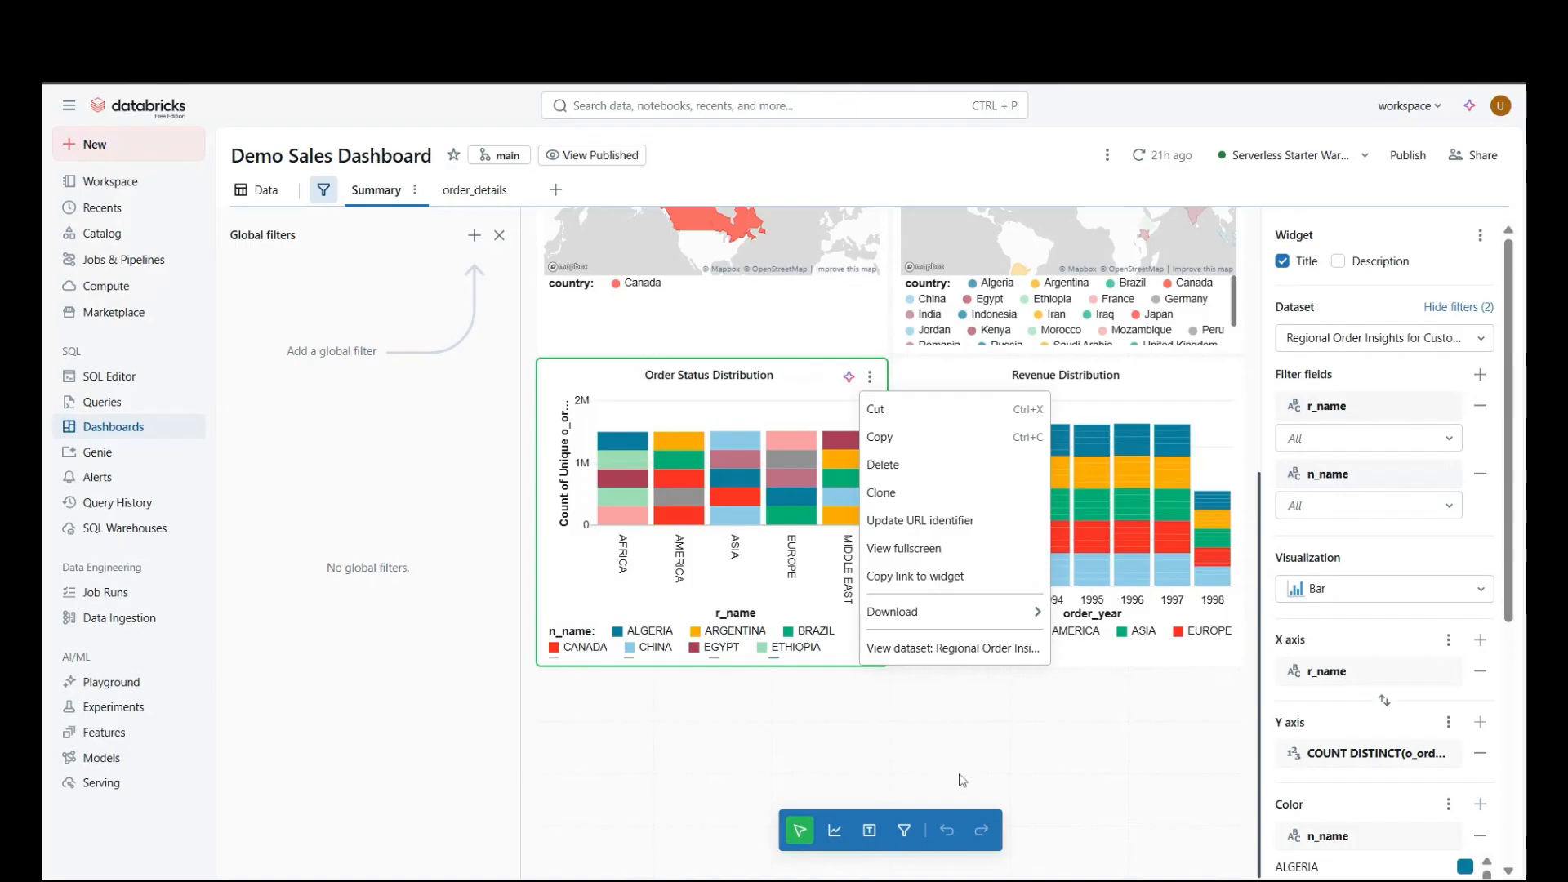
{"action": "left_click", "coordinate": [1006, 769]}
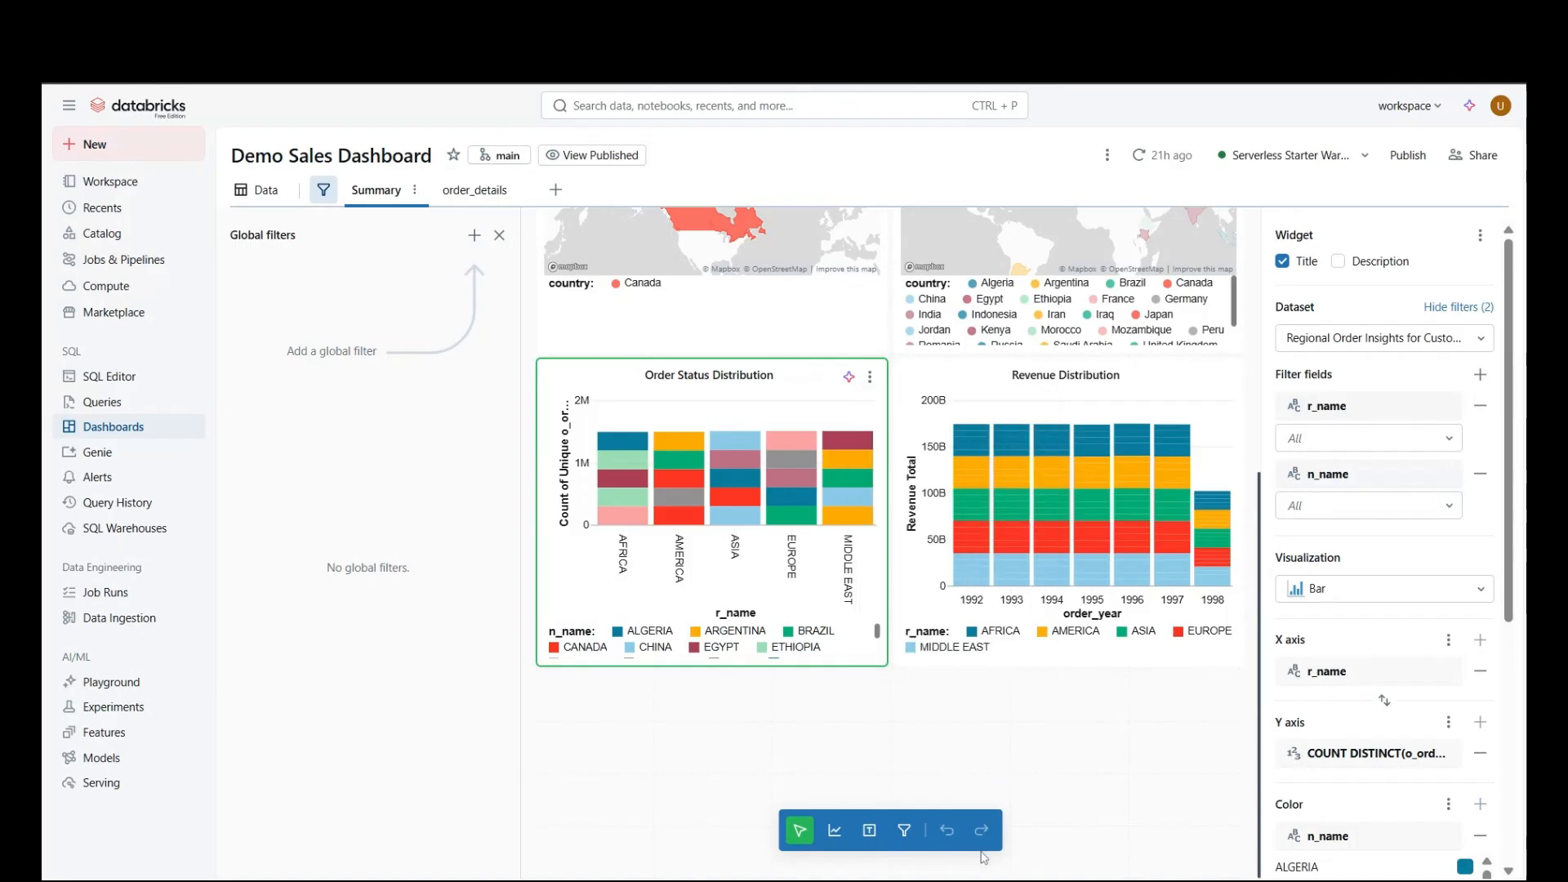